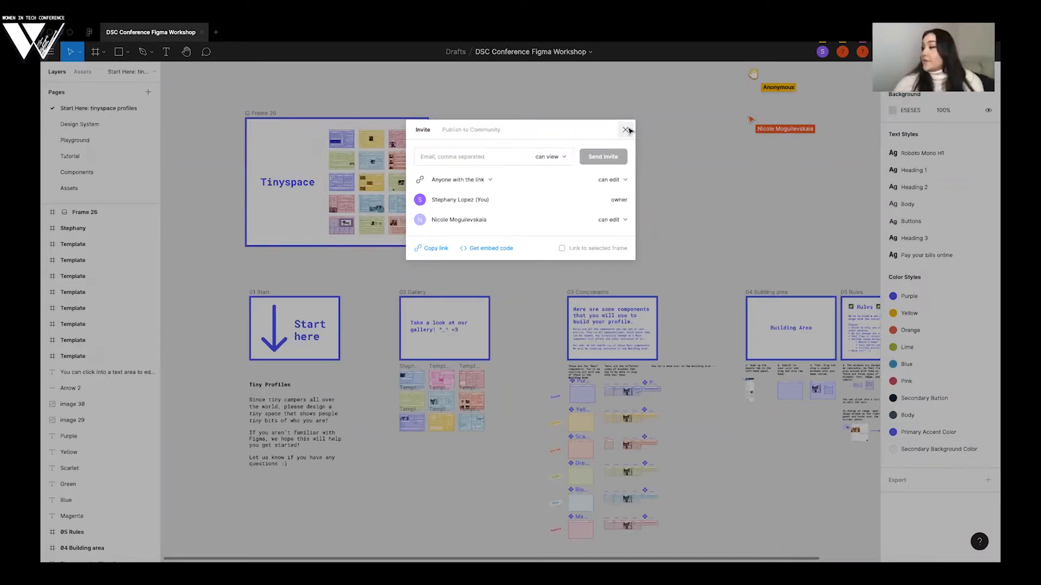
# - Check the workshop file's sharing and invite options, then close them to return to the canvas
pyautogui.click(626, 130)
pyautogui.click(924, 52)
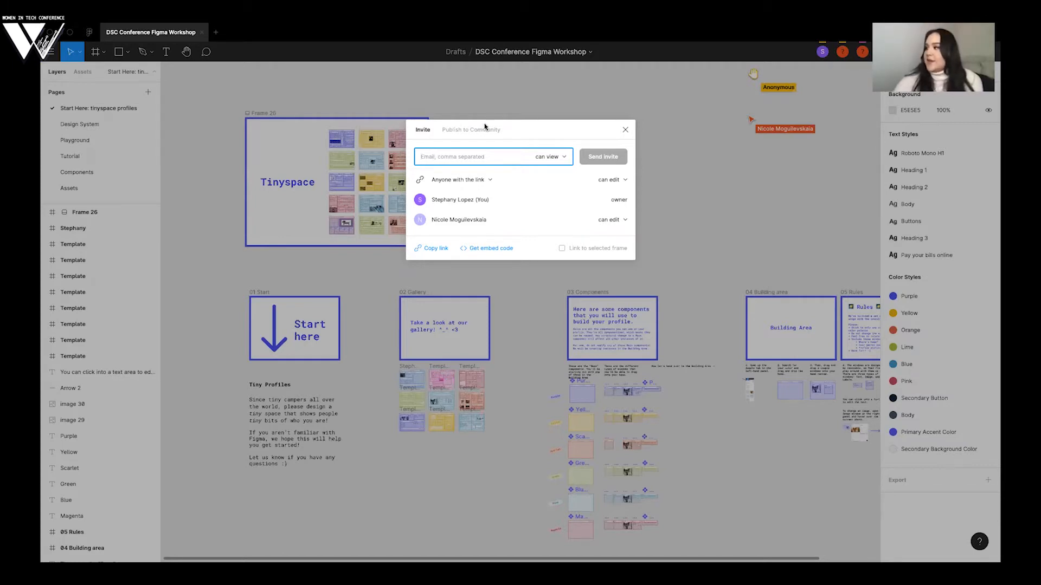
pyautogui.click(625, 130)
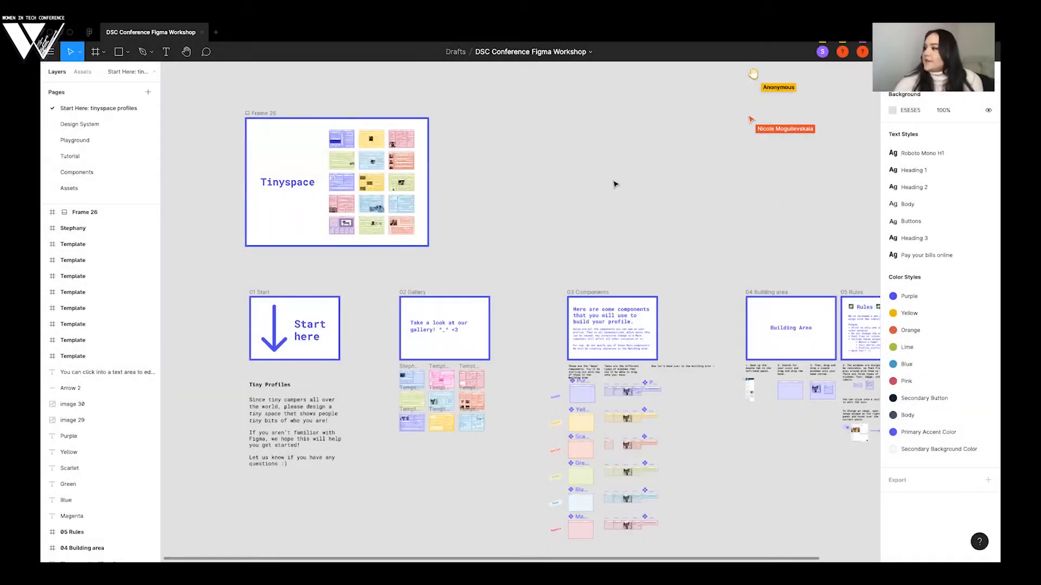
pyautogui.hscroll(3, 614, 185)
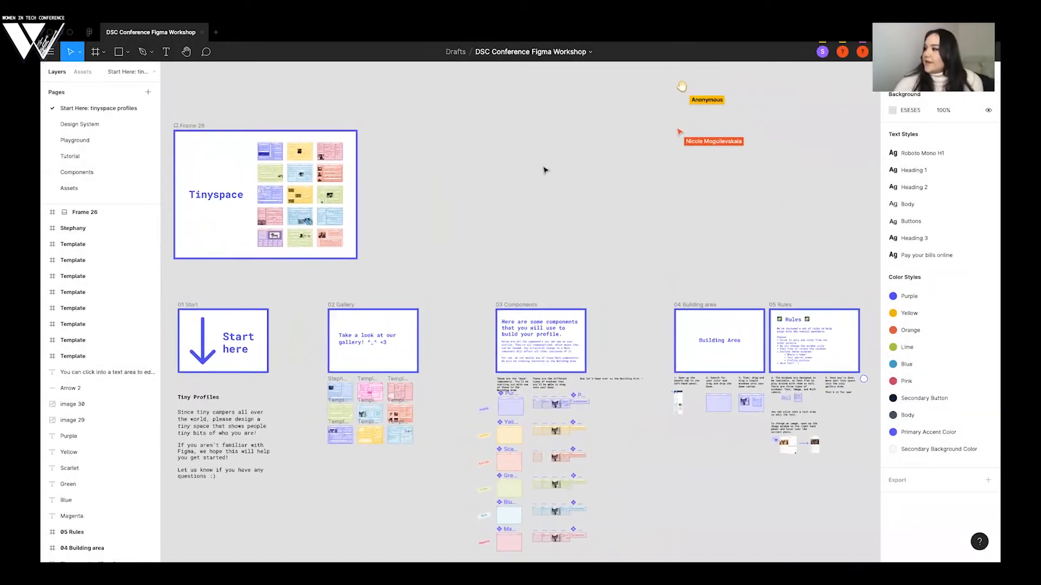
pyautogui.scroll(-1, 544, 170)
pyautogui.hscroll(-1, 544, 170)
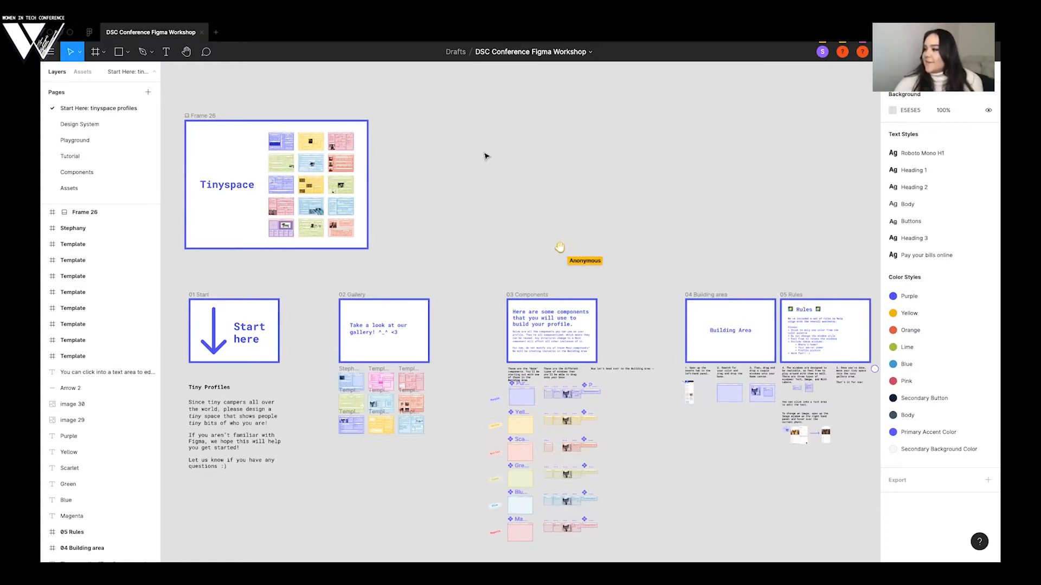
pyautogui.scroll(-2, 485, 156)
pyautogui.hscroll(-2, 485, 156)
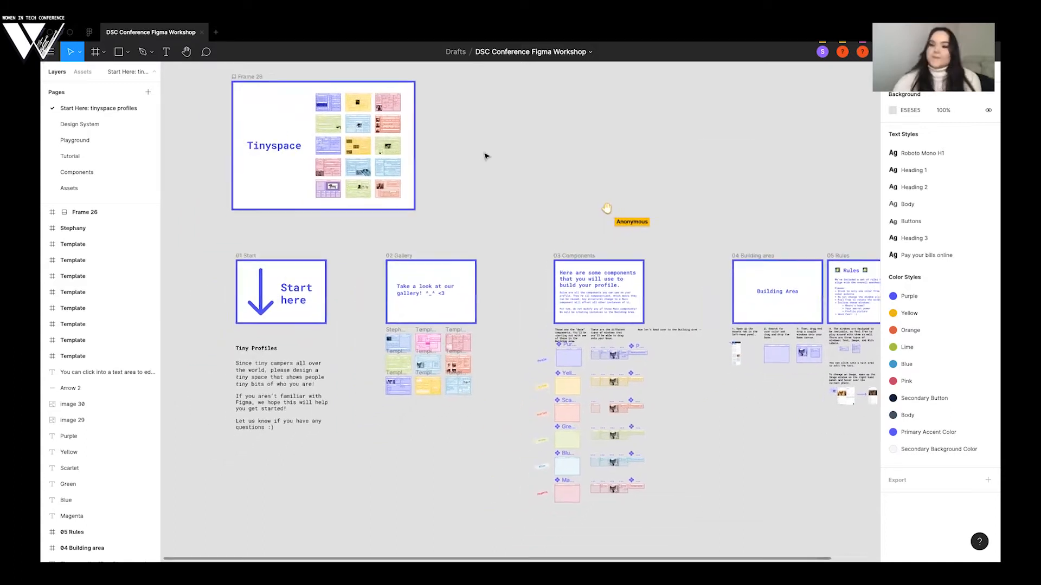
pyautogui.scroll(-1, 428, 166)
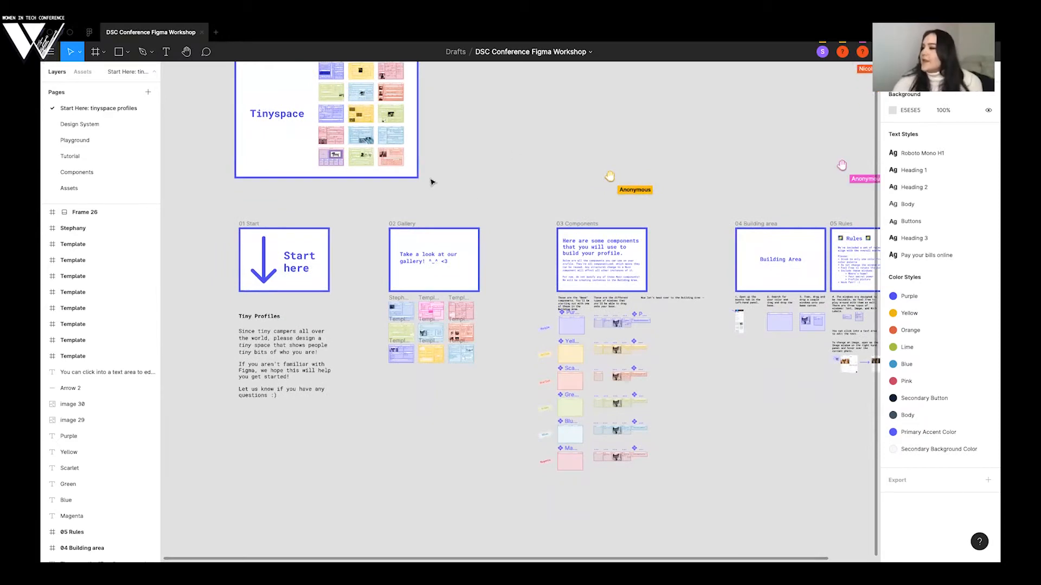
pyautogui.scroll(2, 444, 186)
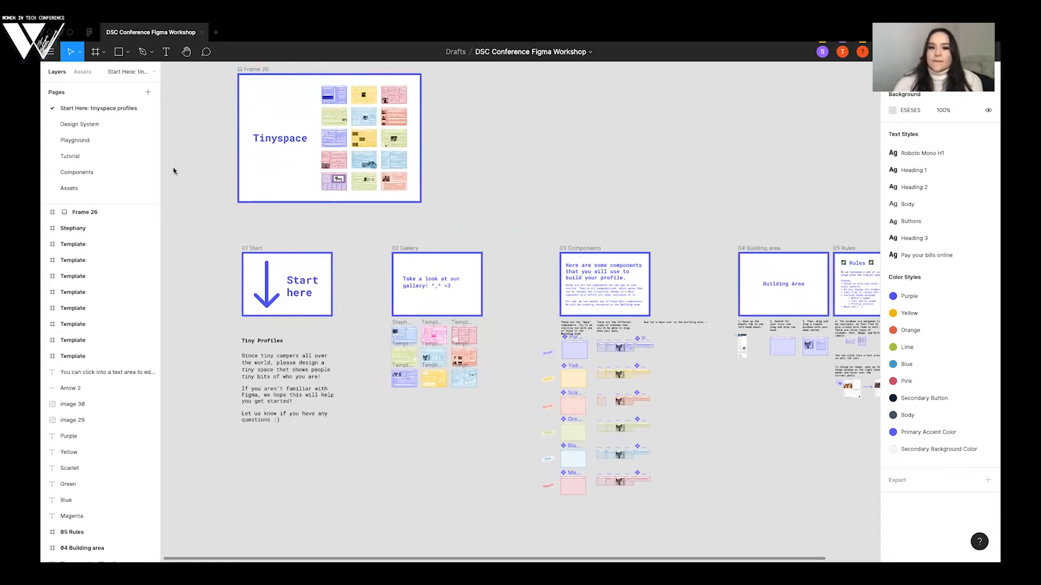
pyautogui.scroll(1, 477, 206)
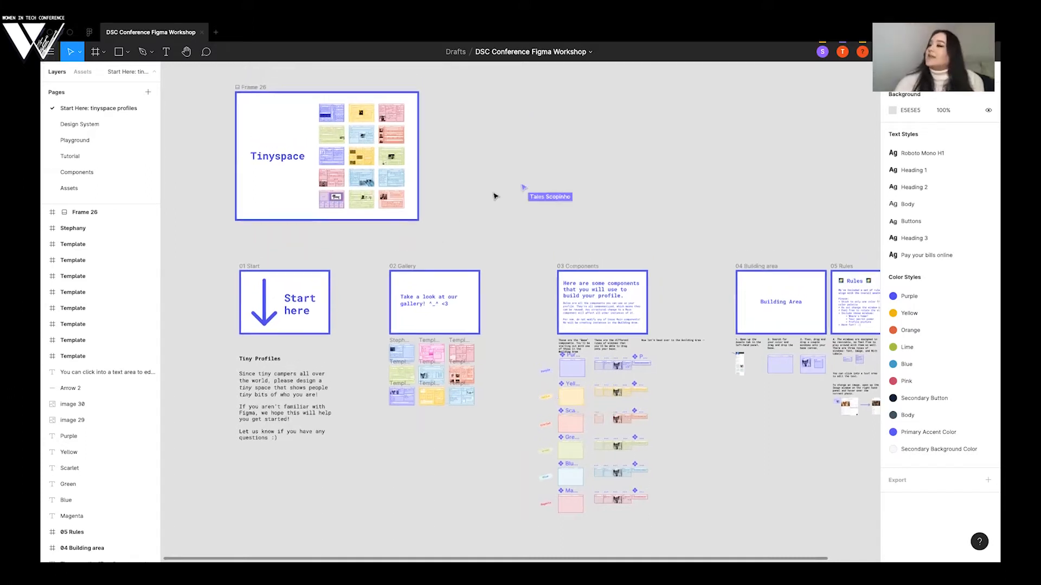
pyautogui.hscroll(3, 494, 196)
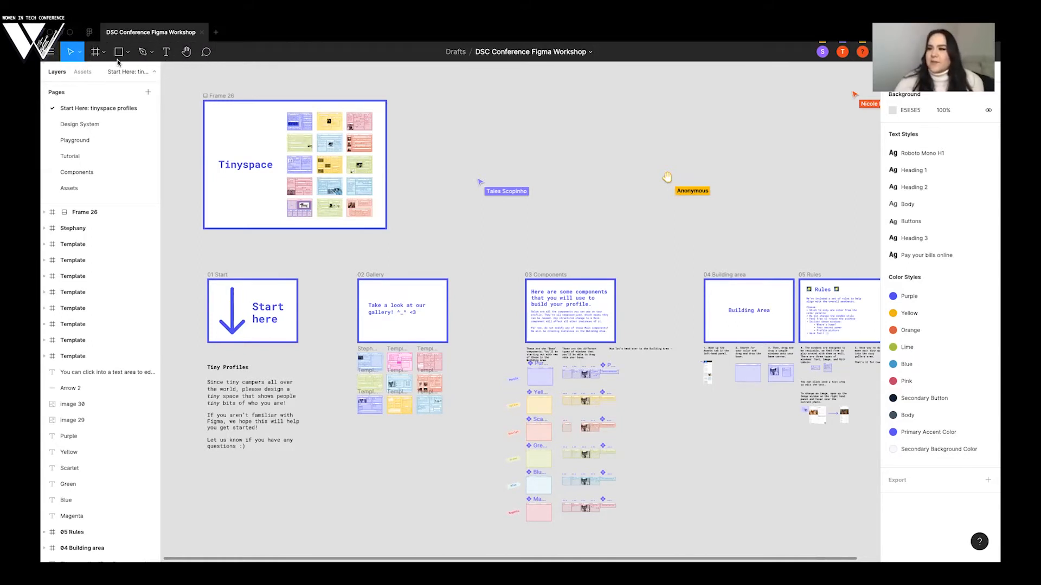
pyautogui.moveTo(231, 96)
pyautogui.mouseDown()
pyautogui.moveTo(238, 102)
pyautogui.moveTo(228, 99)
pyautogui.mouseUp()
pyautogui.click(191, 110)
pyautogui.scroll(1, 440, 148)
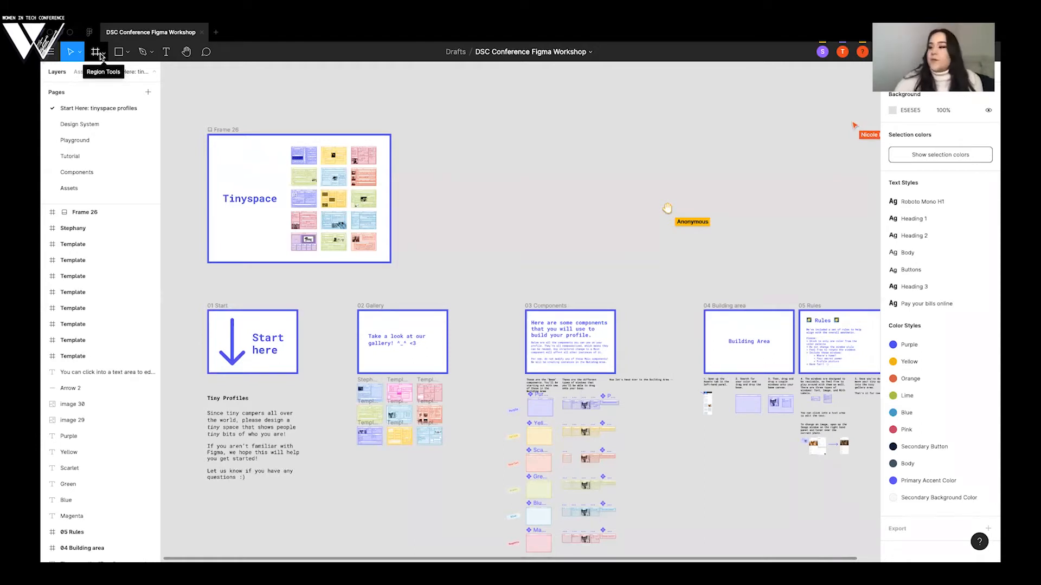
pyautogui.scroll(1, 490, 196)
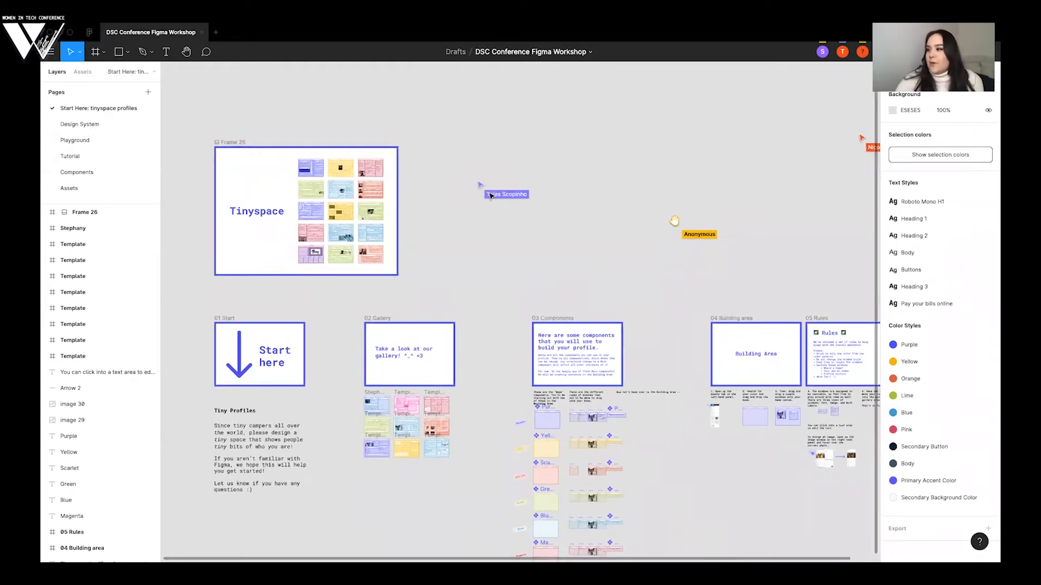
pyautogui.scroll(5, 491, 196)
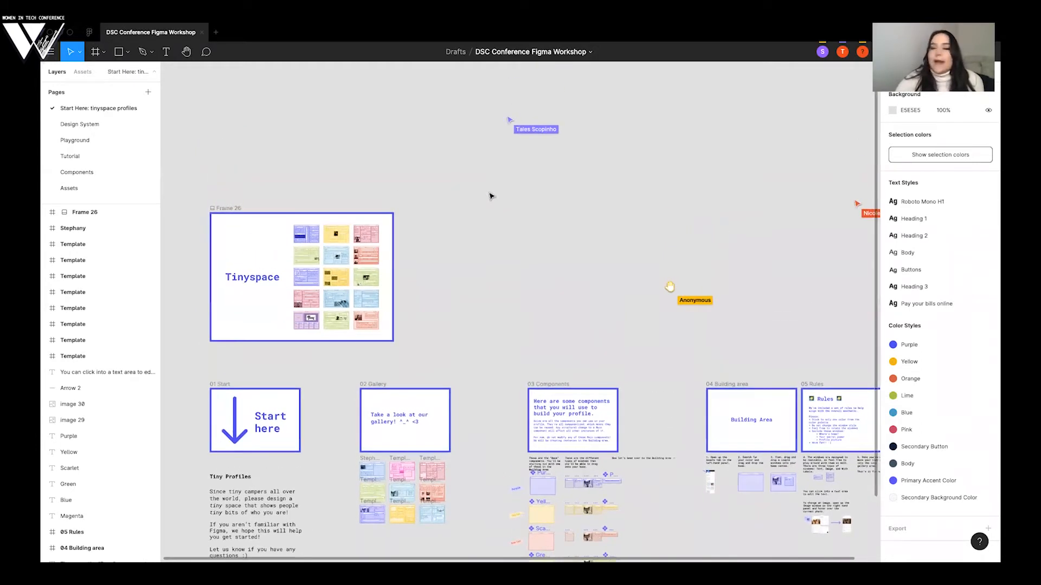
pyautogui.hscroll(1, 491, 196)
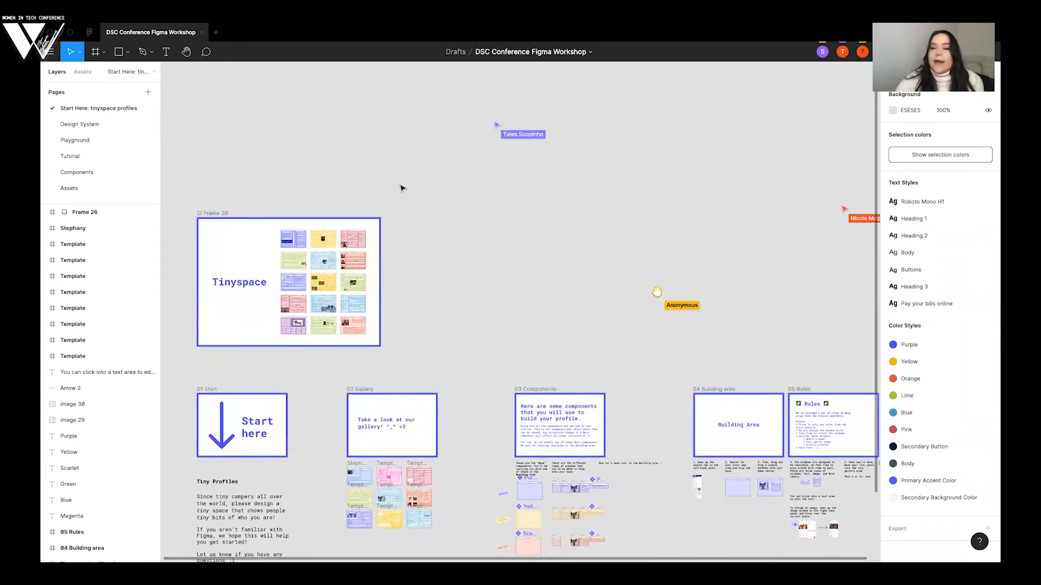
pyautogui.hscroll(1, 401, 188)
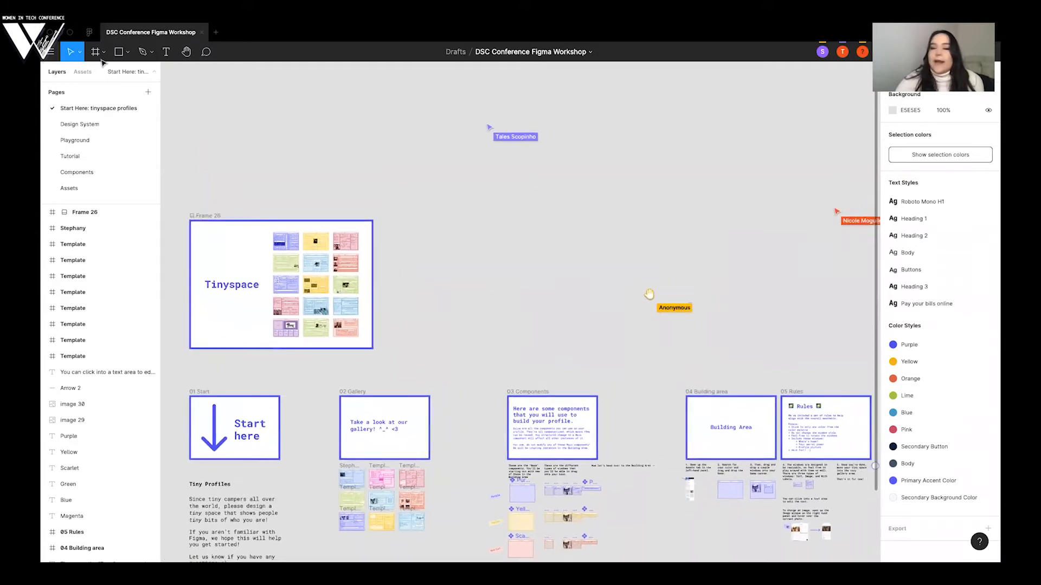
pyautogui.hscroll(1, 105, 57)
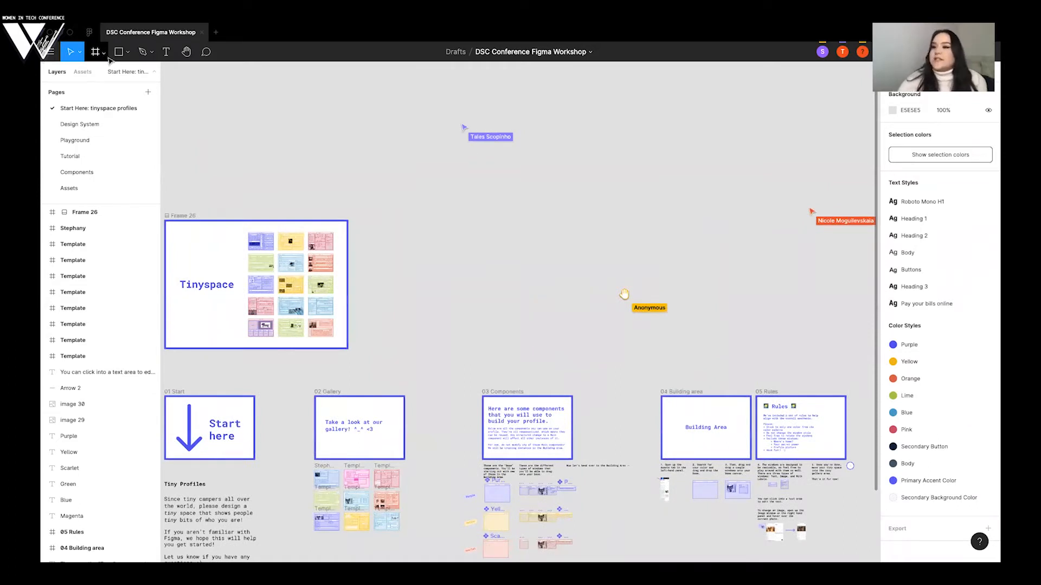
# - Start the Frame tool and browse its Tablet, Desktop, Presentation and Phone size presets
pyautogui.click(104, 53)
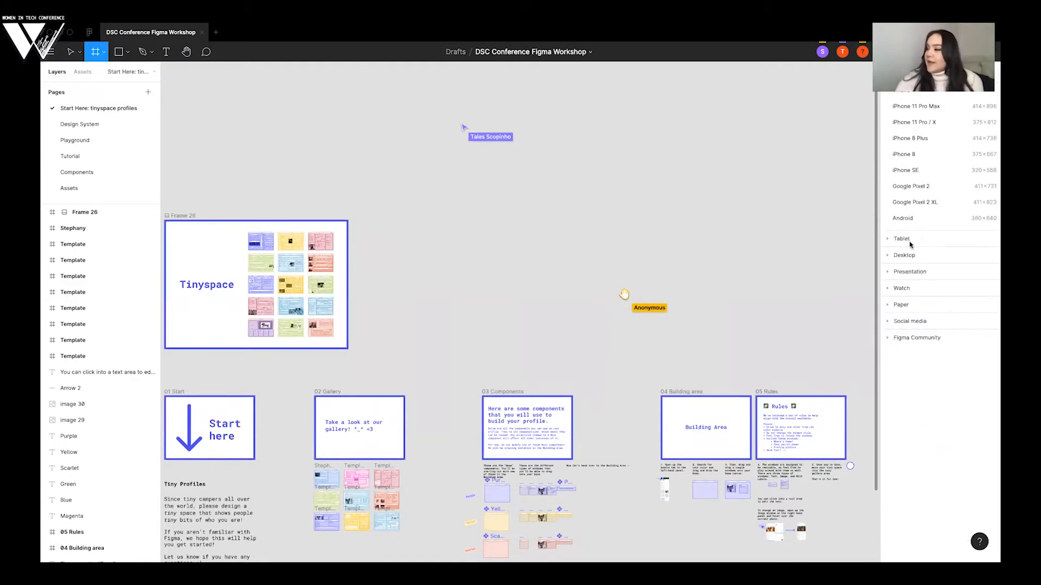
pyautogui.click(902, 238)
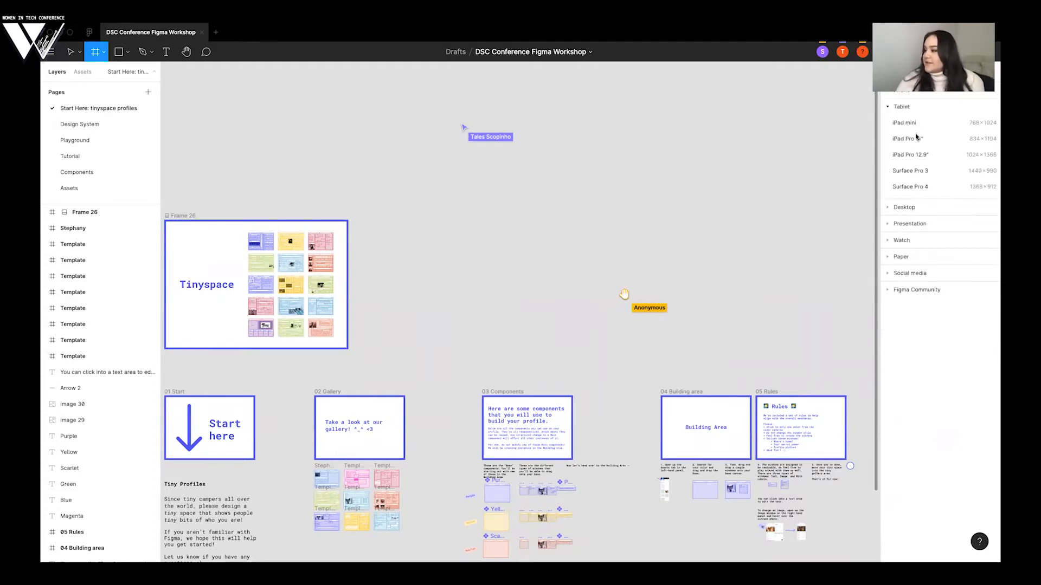
pyautogui.click(902, 207)
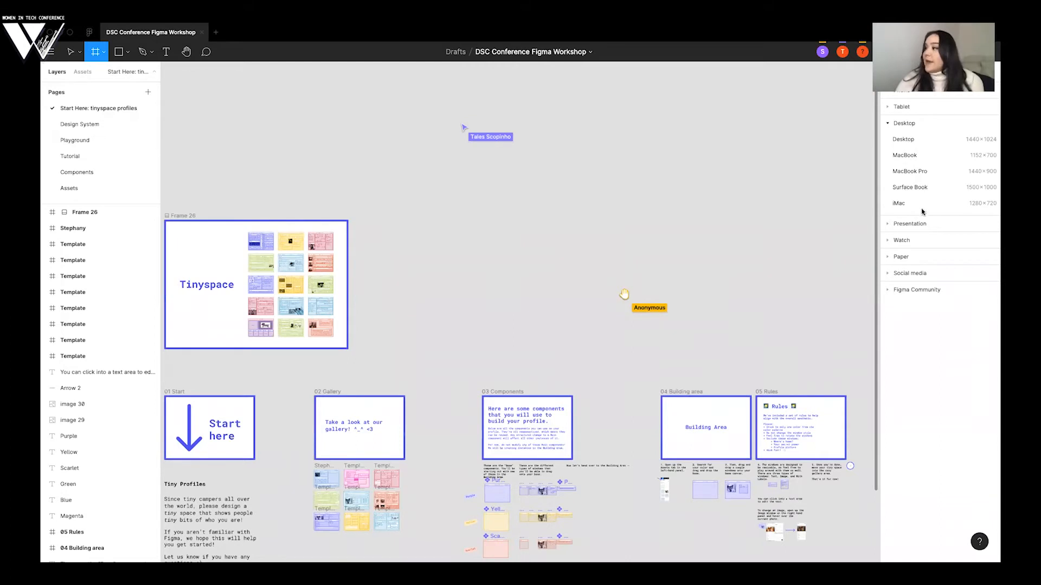
pyautogui.click(914, 225)
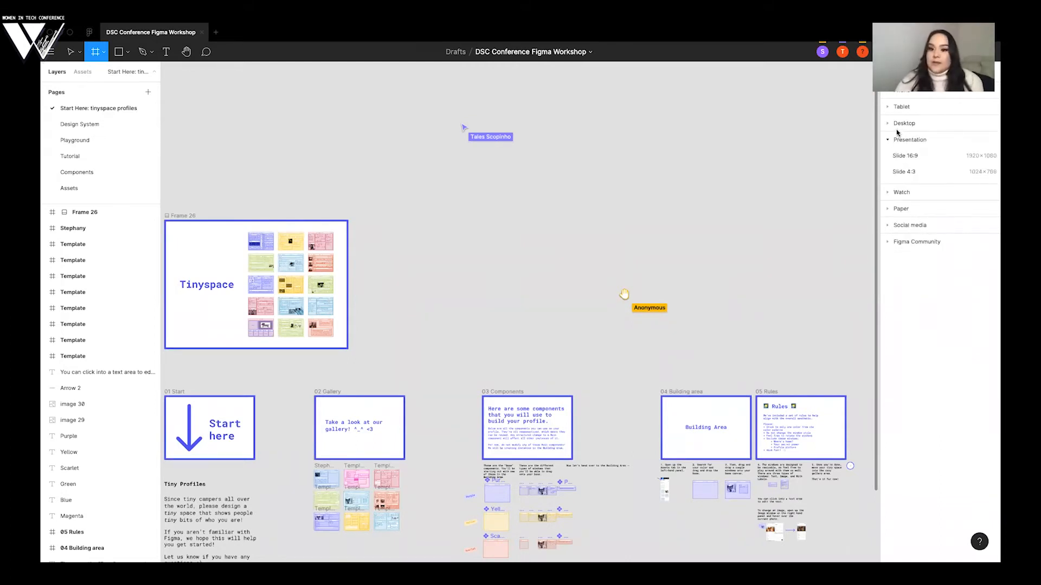
pyautogui.click(903, 93)
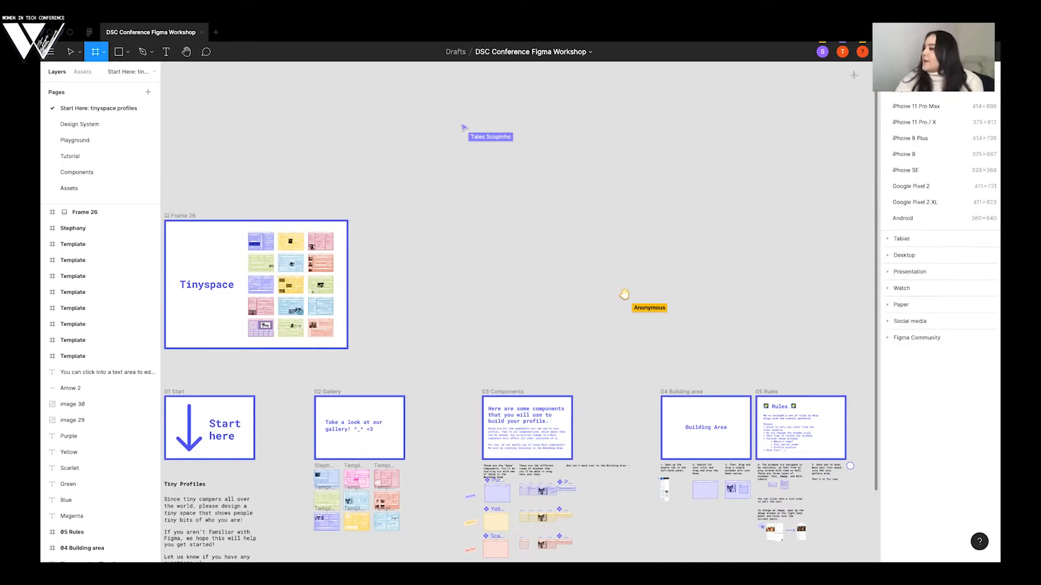
# - Add an iPhone 8 preset frame of 375 × 667 to the empty canvas area above the 03 Components section
pyautogui.click(915, 156)
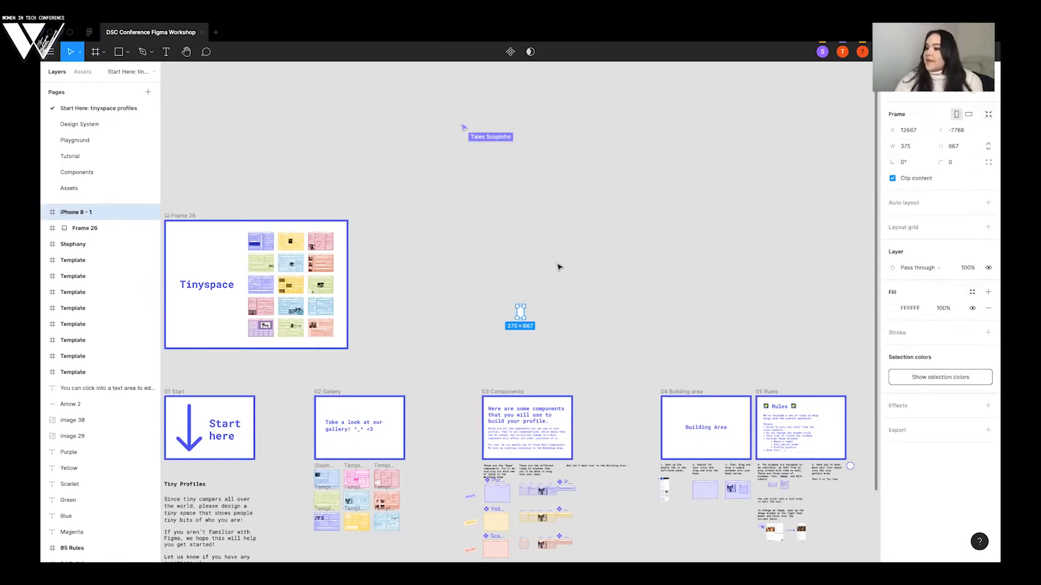
pyautogui.scroll(5, 560, 265)
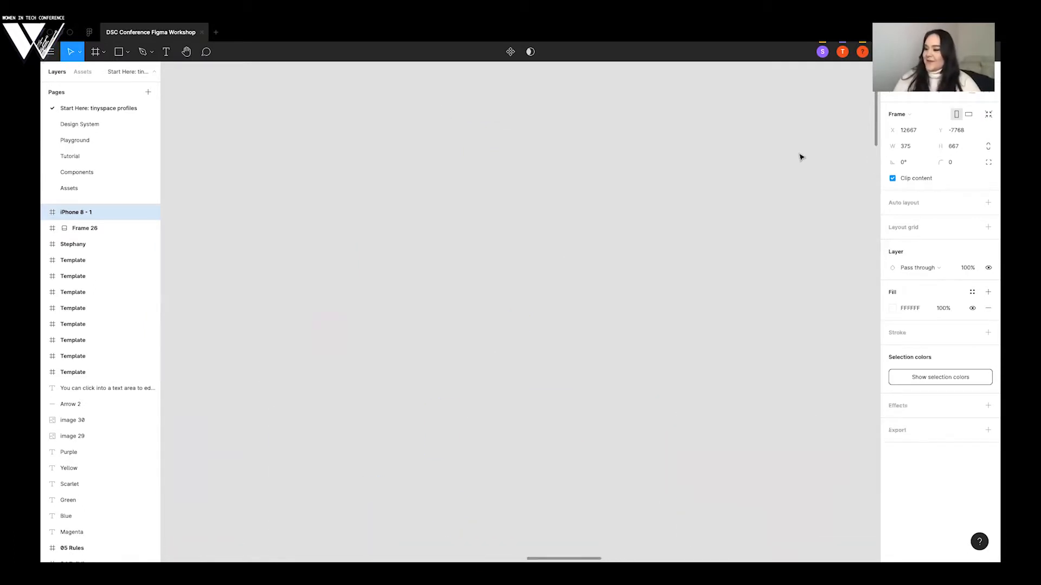
pyautogui.scroll(-3, 483, 469)
pyautogui.scroll(5, 482, 469)
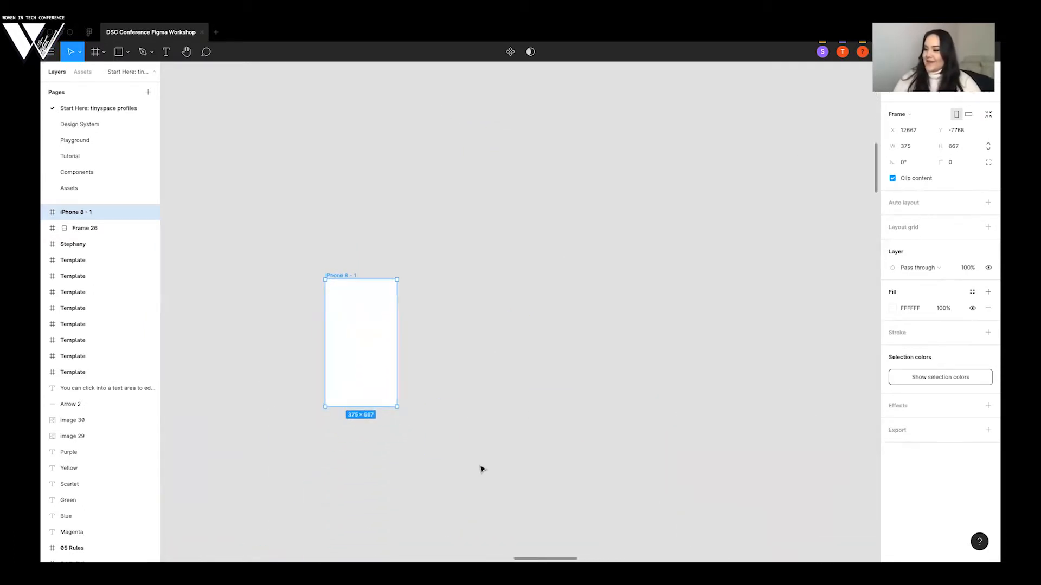
pyautogui.hscroll(-2, 483, 469)
pyautogui.hscroll(-2, 482, 469)
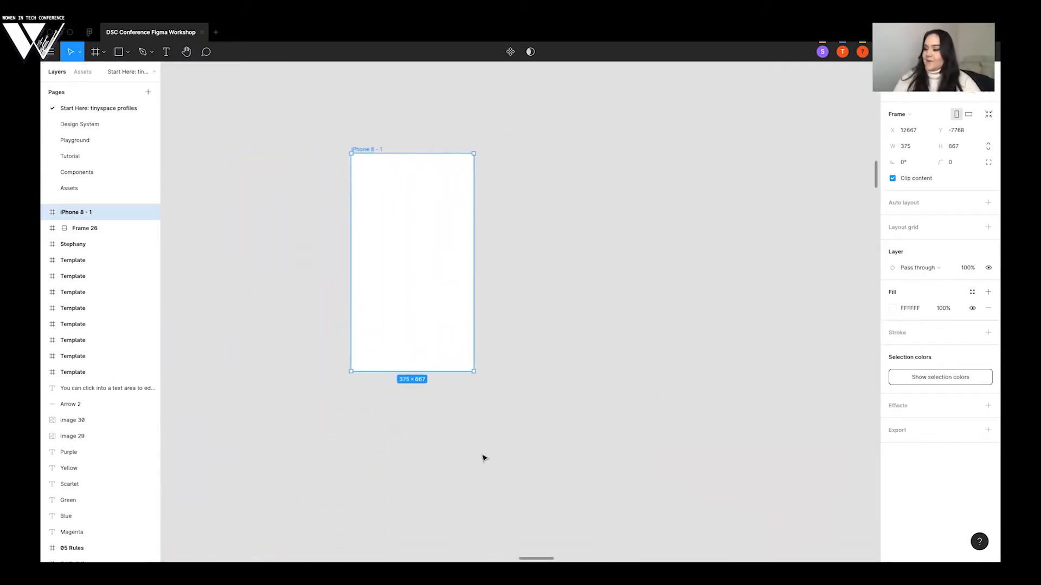
# - Delete the blank iPhone 8 frame from the canvas
pyautogui.click(480, 426)
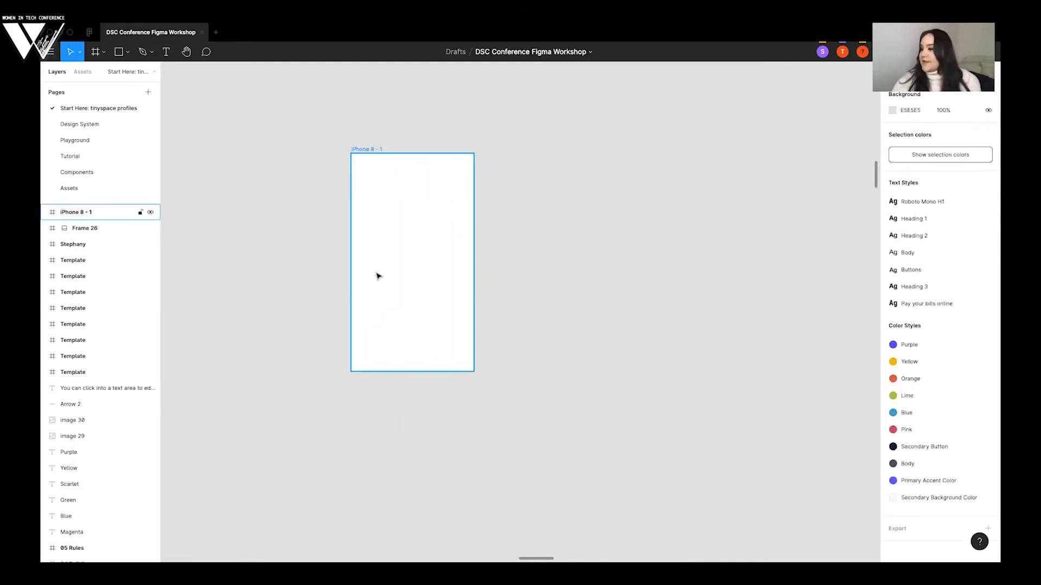
pyautogui.click(412, 225)
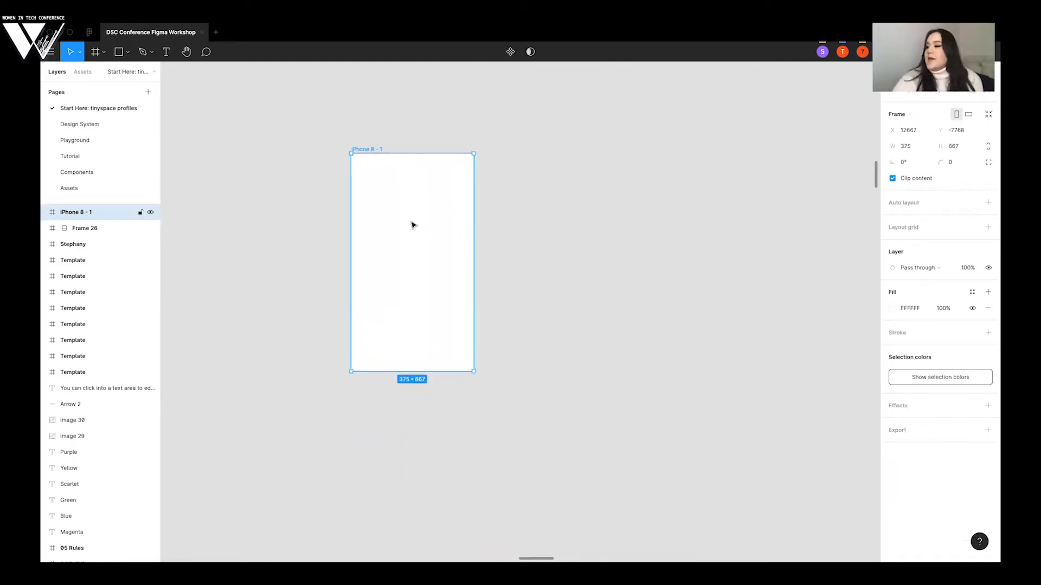
pyautogui.press('Delete')
# - Look through the available shape tools, draw a small rectangle on the empty canvas above 03 Components, and delete it
pyautogui.scroll(-5, 412, 225)
pyautogui.scroll(-3, 412, 226)
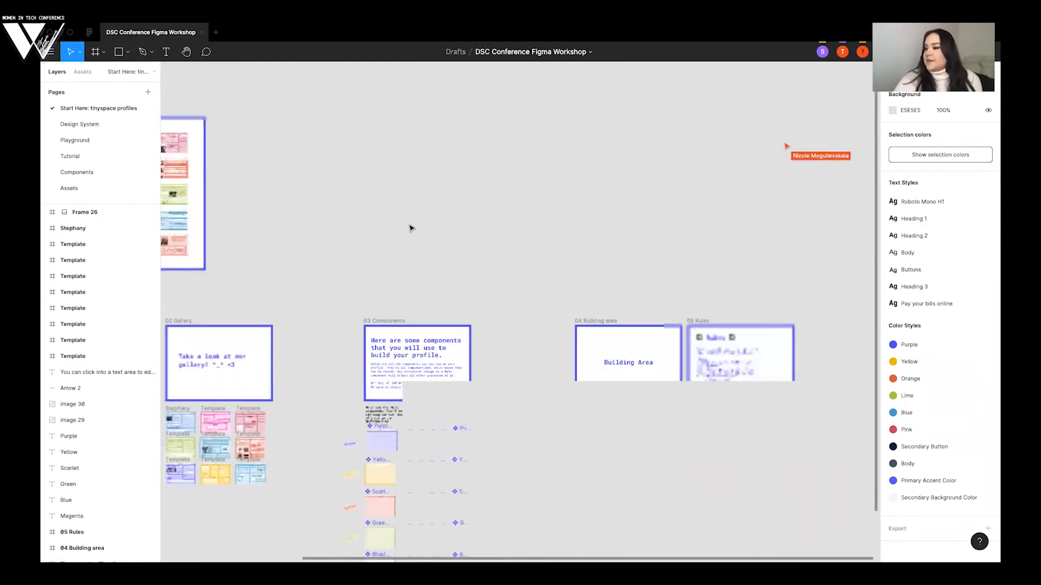
pyautogui.scroll(-3, 412, 228)
pyautogui.hscroll(-2, 411, 228)
pyautogui.scroll(1, 412, 228)
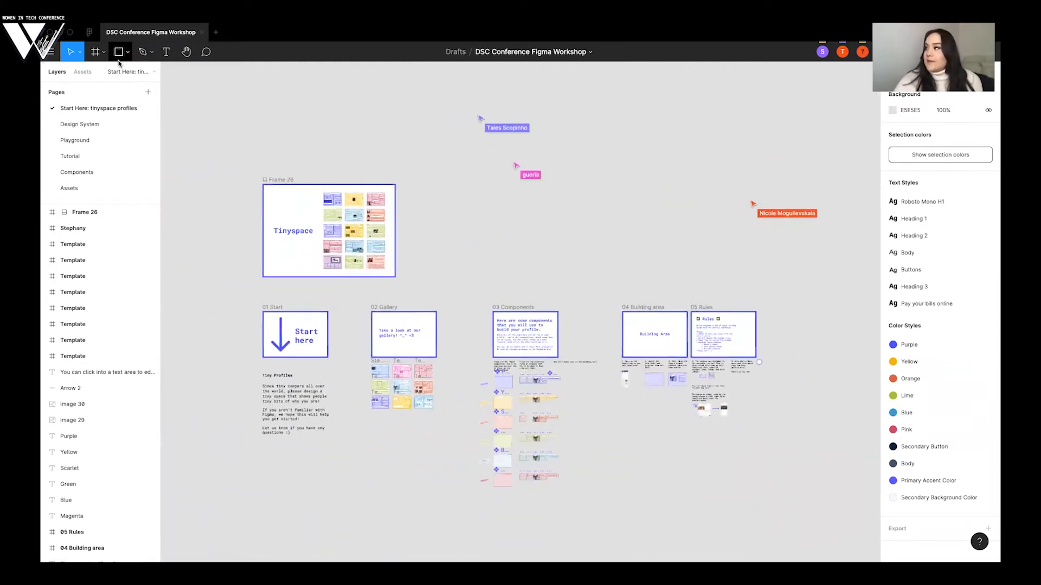
pyautogui.click(125, 58)
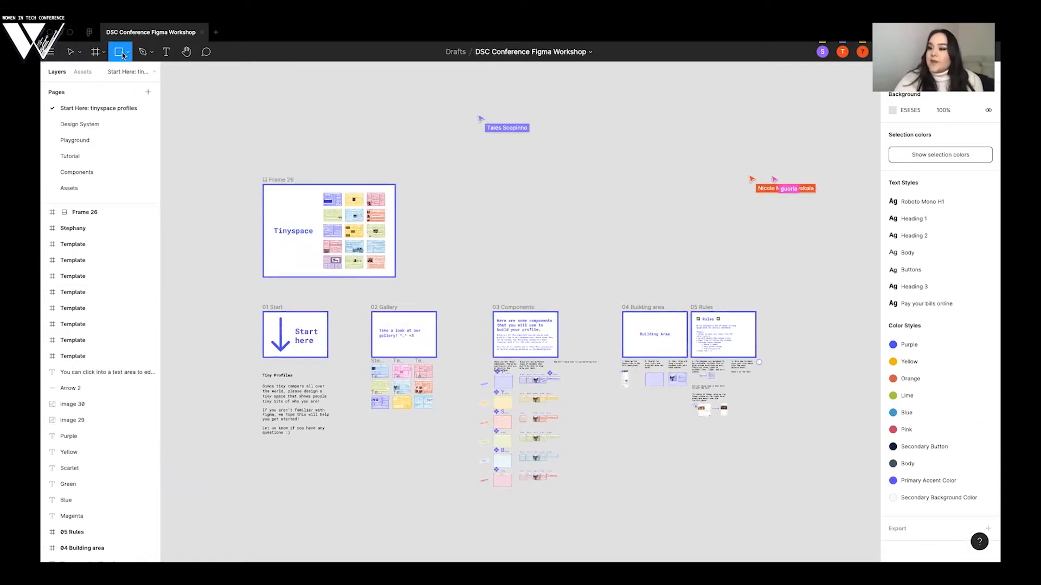
pyautogui.click(129, 54)
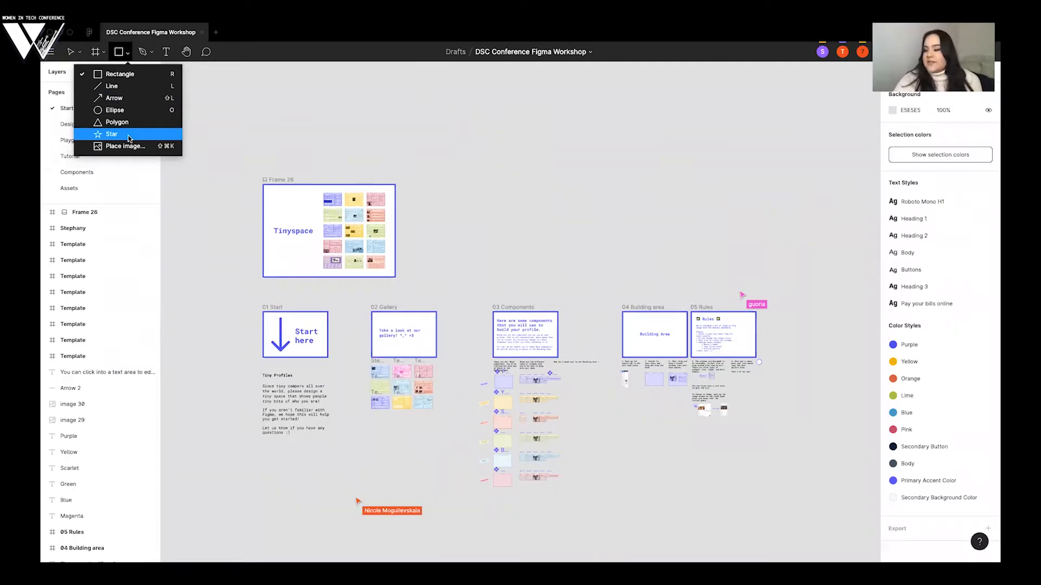
pyautogui.click(113, 77)
pyautogui.moveTo(573, 156)
pyautogui.mouseDown()
pyautogui.moveTo(728, 238)
pyautogui.moveTo(570, 202)
pyautogui.moveTo(560, 167)
pyautogui.mouseUp()
pyautogui.press('Delete')
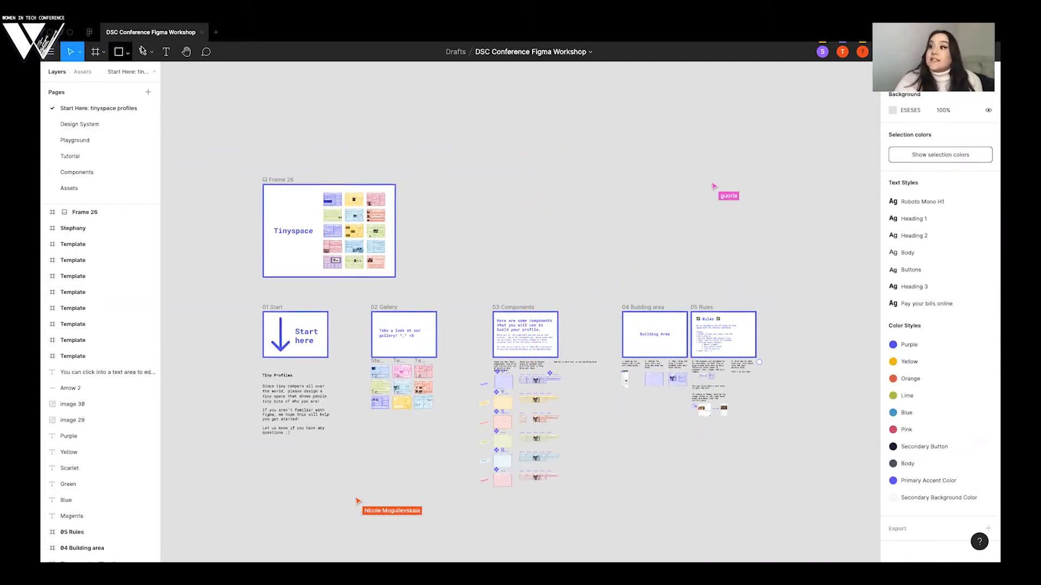
# - Try the Pen tool by placing a starting point on the empty canvas beside Frame 26, and abandon the path
pyautogui.click(143, 52)
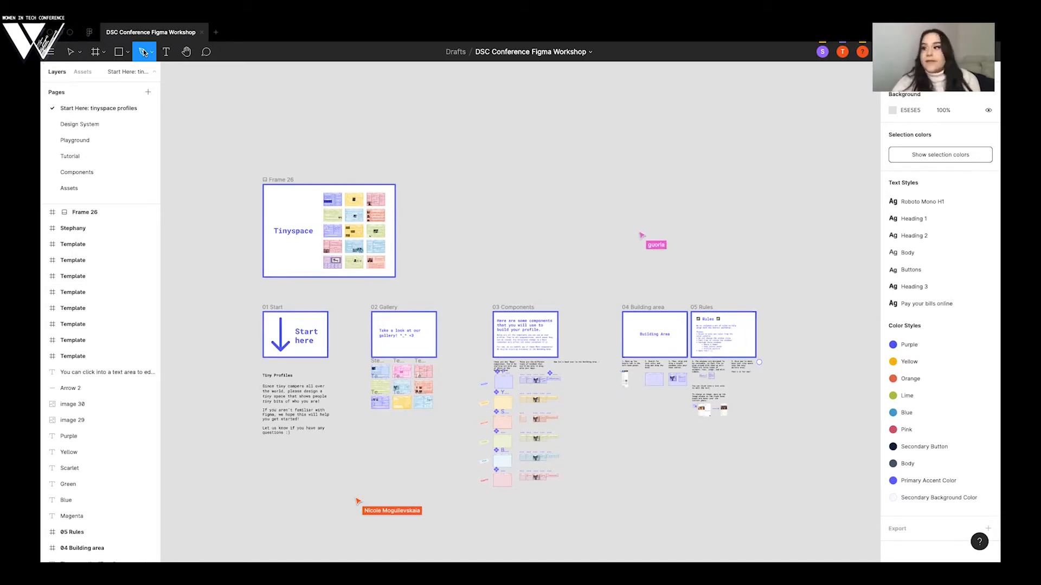
pyautogui.click(438, 155)
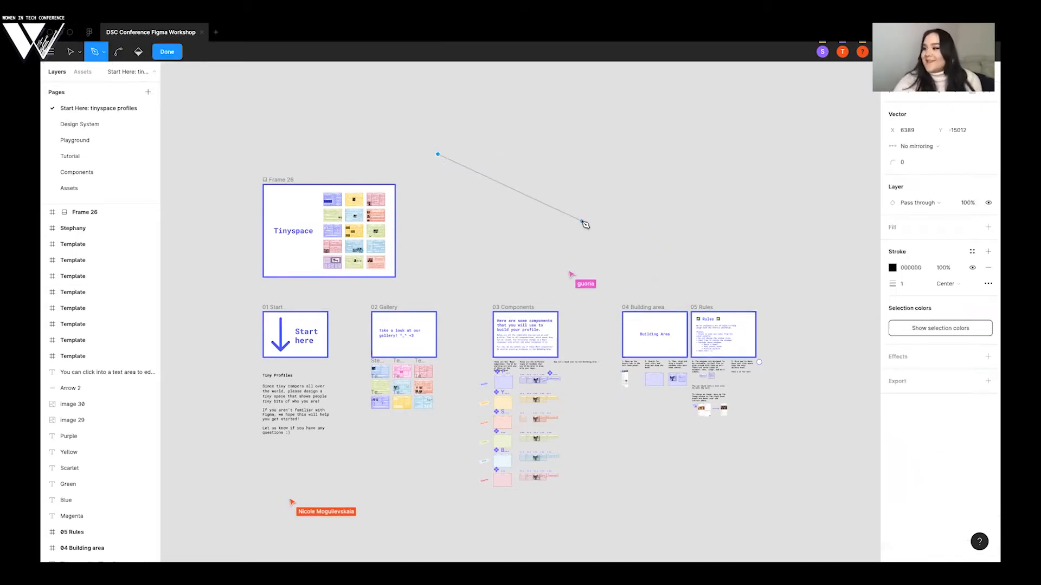
pyautogui.press('Escape')
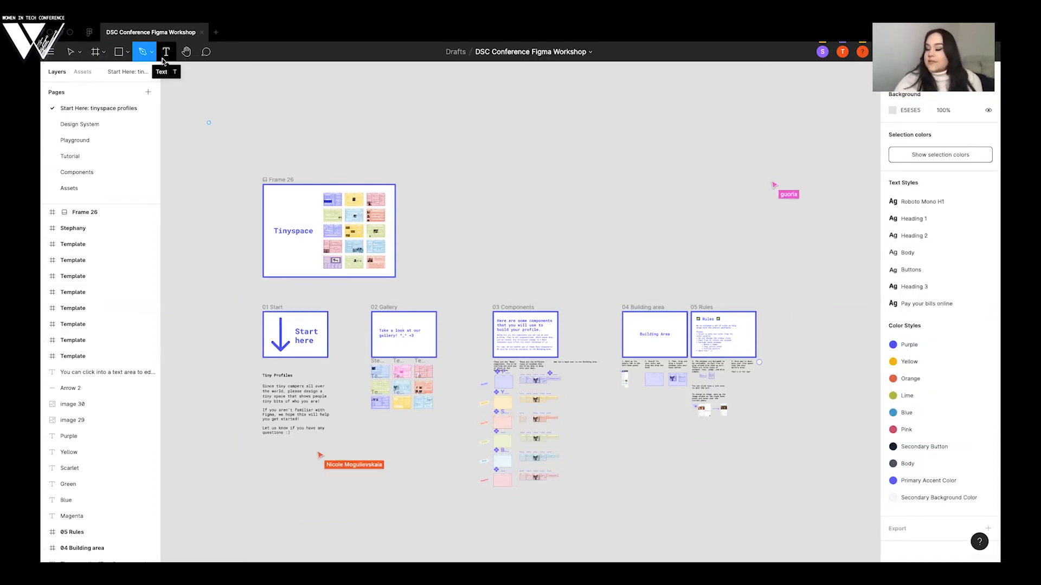
# - Use the Hand tool to pan the canvas slightly
pyautogui.click(184, 53)
pyautogui.moveTo(302, 115); pyautogui.dragTo(279, 119)
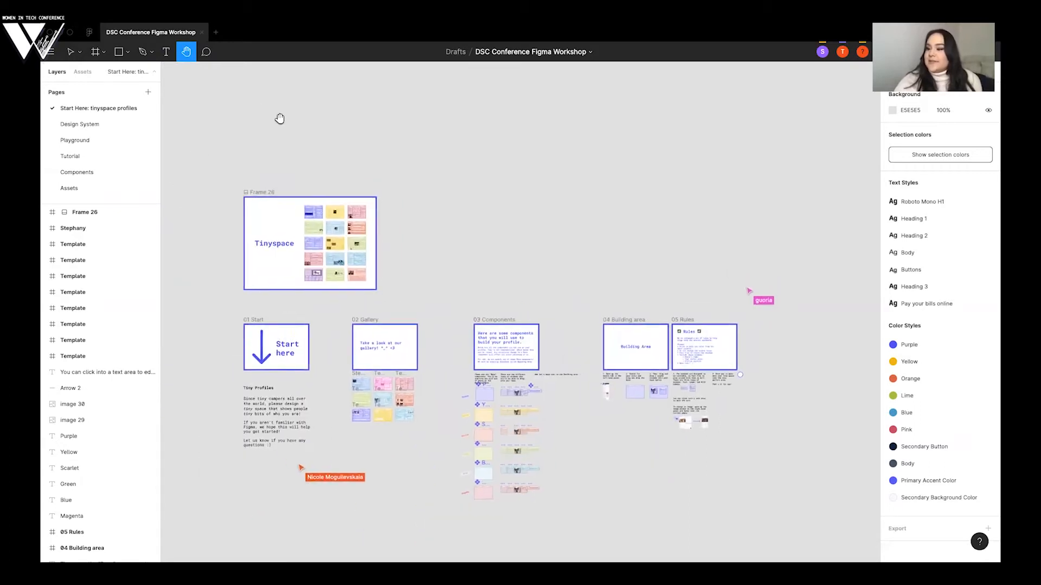
# - Open the file's comments to read the workshop welcome comment, and leave the comment mode
pyautogui.click(206, 54)
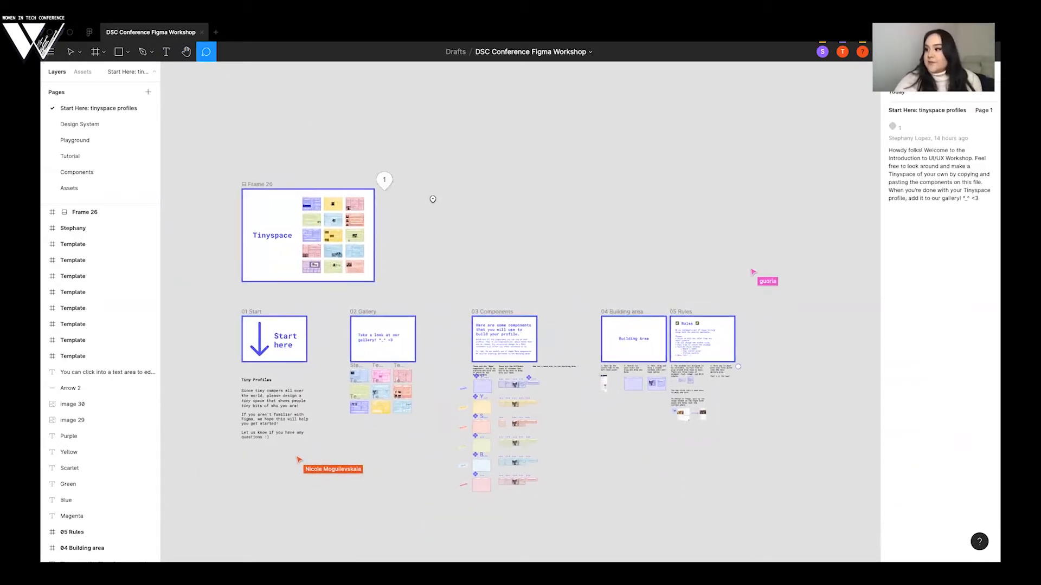
pyautogui.press('Escape')
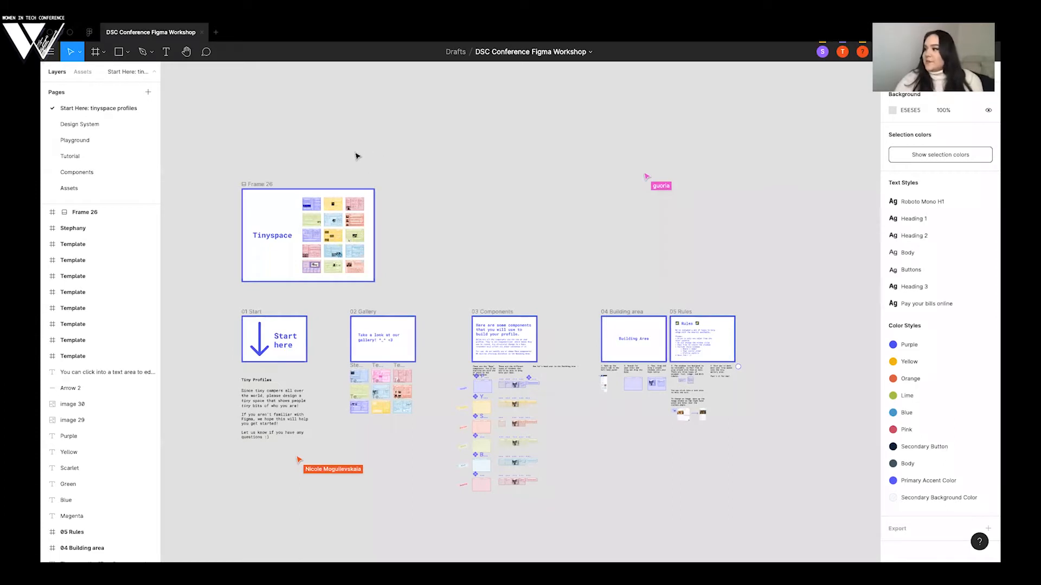
# - Examine the sample profiles shown on the Tinyspace cover in Frame 26
pyautogui.scroll(-1, 429, 167)
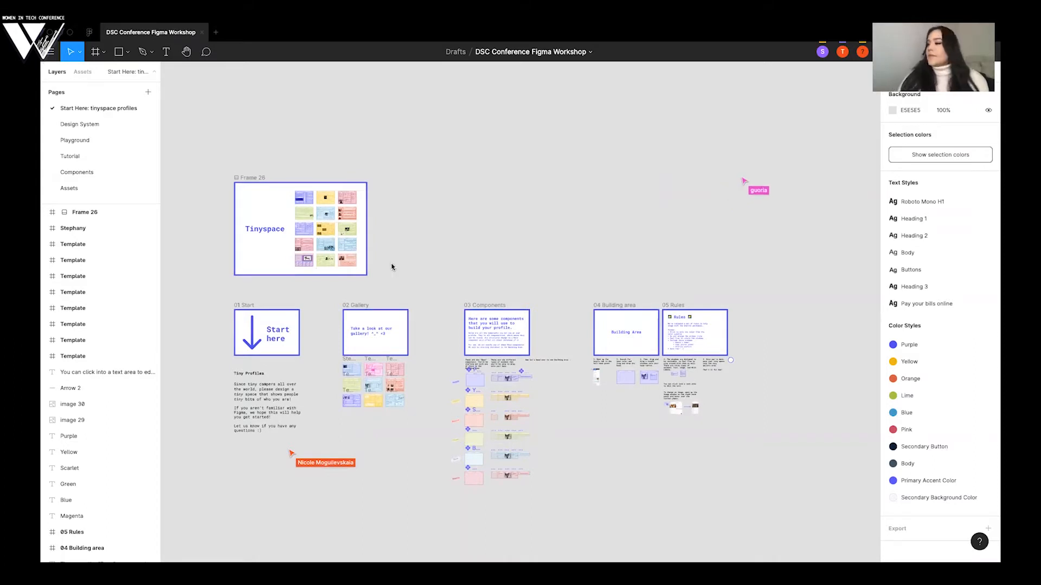
pyautogui.scroll(-1, 545, 143)
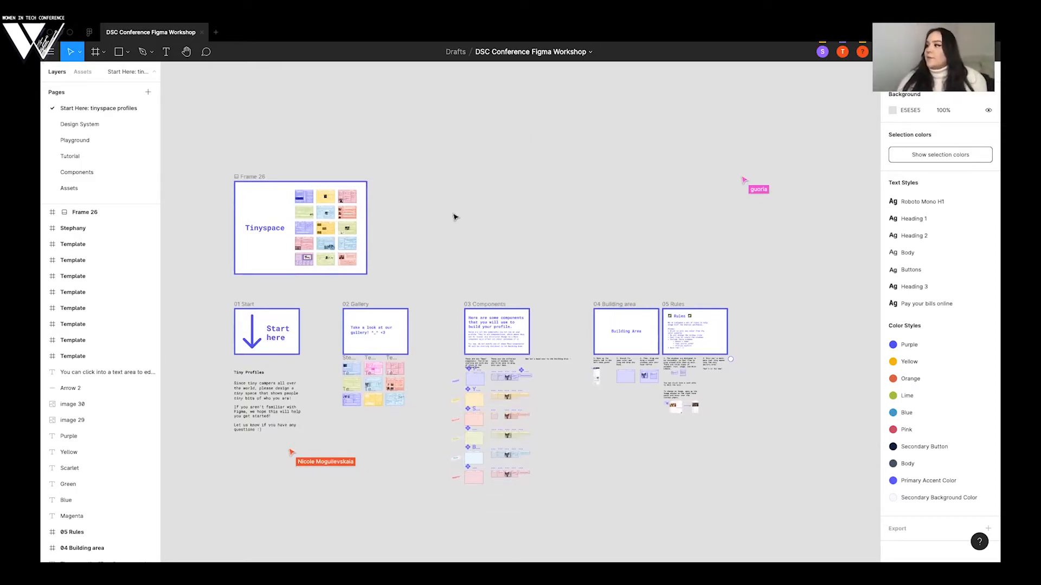
pyautogui.scroll(-2, 454, 217)
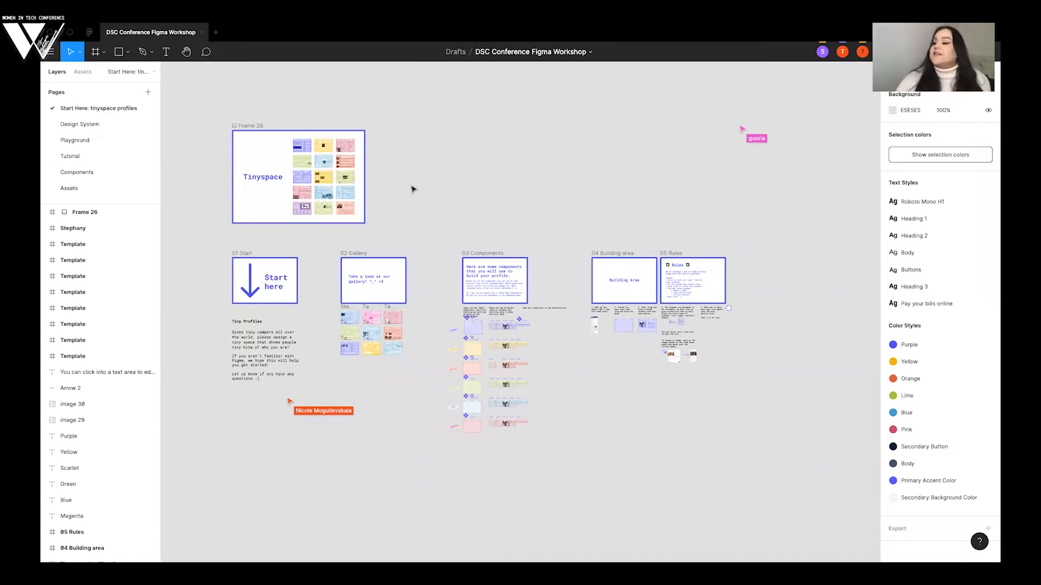
pyautogui.scroll(5, 413, 189)
pyautogui.scroll(2, 413, 189)
pyautogui.hscroll(-3, 413, 189)
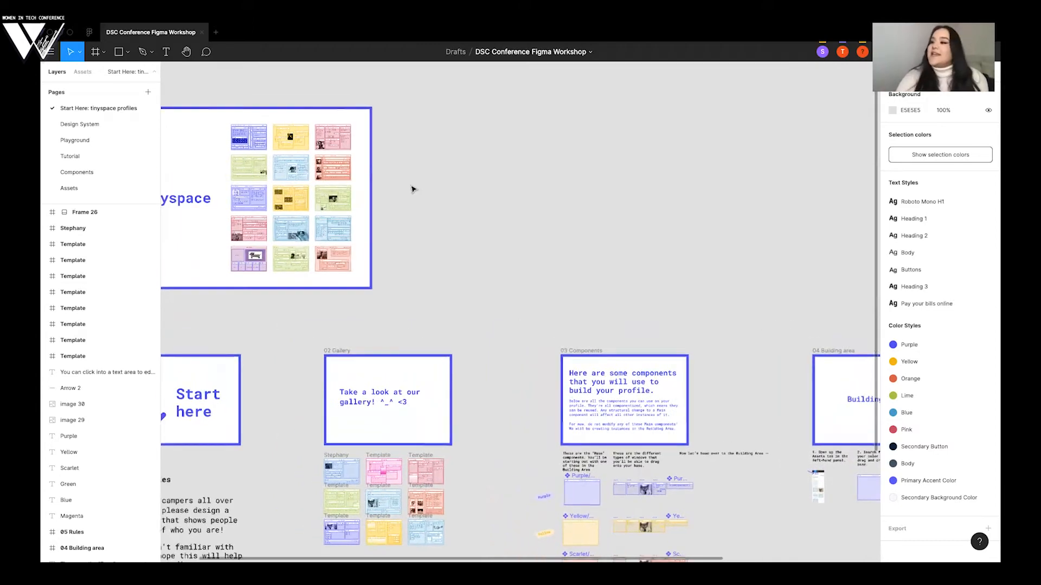
pyautogui.hscroll(-5, 413, 189)
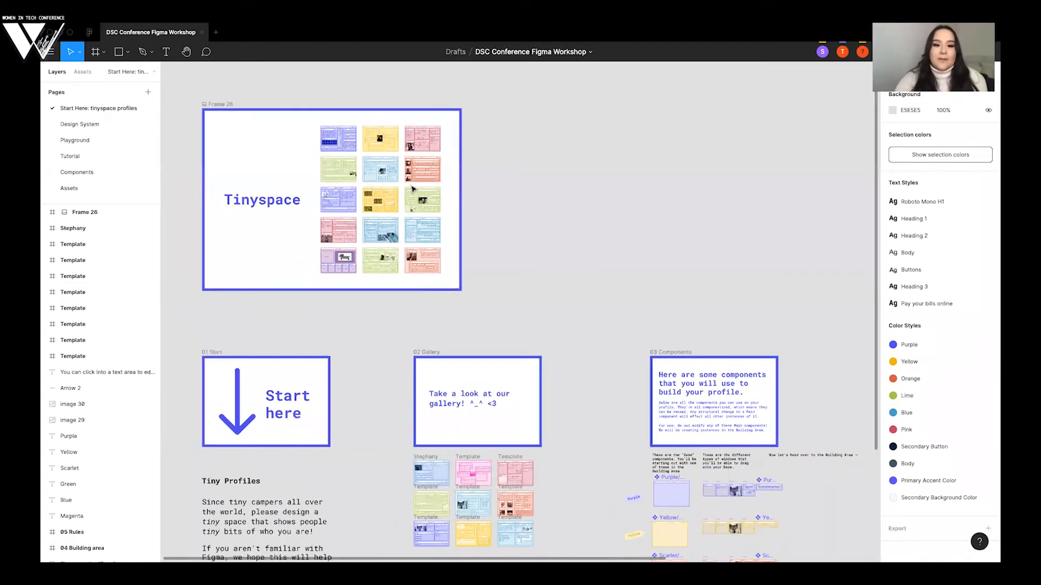
pyautogui.scroll(5, 413, 190)
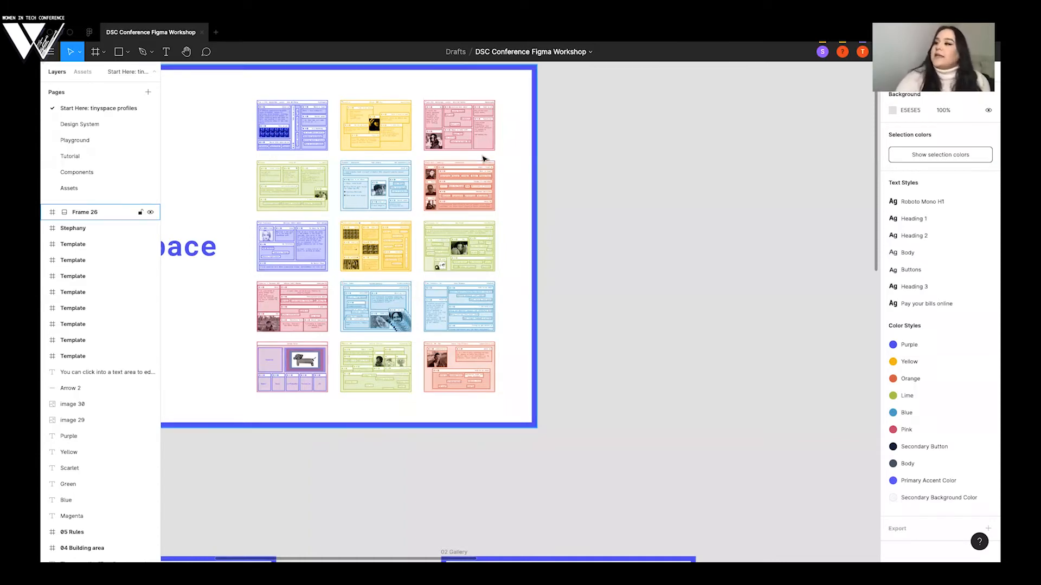
# - Examine the blue sample profile in the first position of the 02 Gallery section
pyautogui.scroll(-5, 484, 158)
pyautogui.scroll(-2, 443, 267)
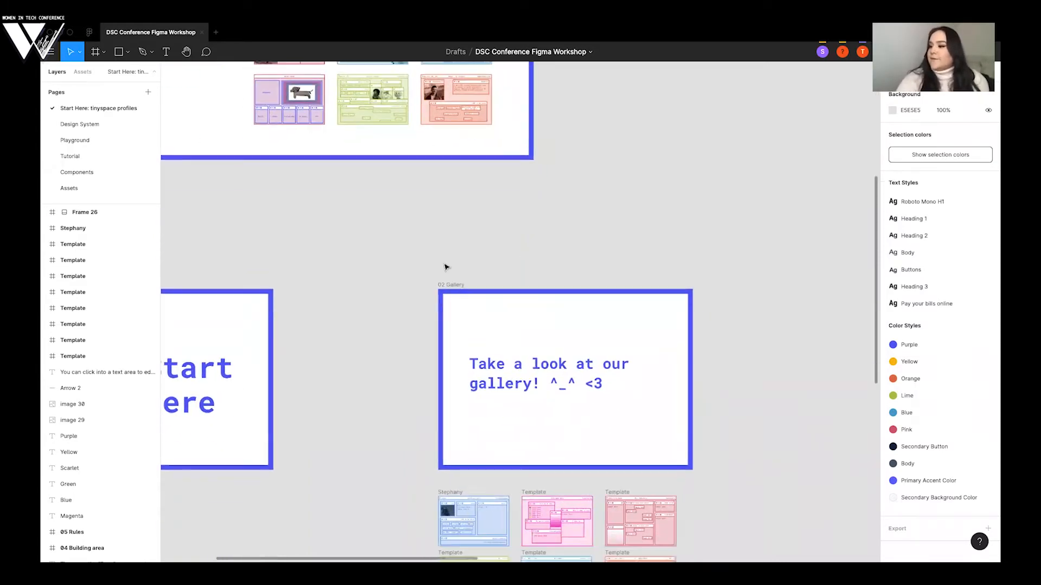
pyautogui.hscroll(-2, 442, 268)
pyautogui.scroll(-2, 442, 268)
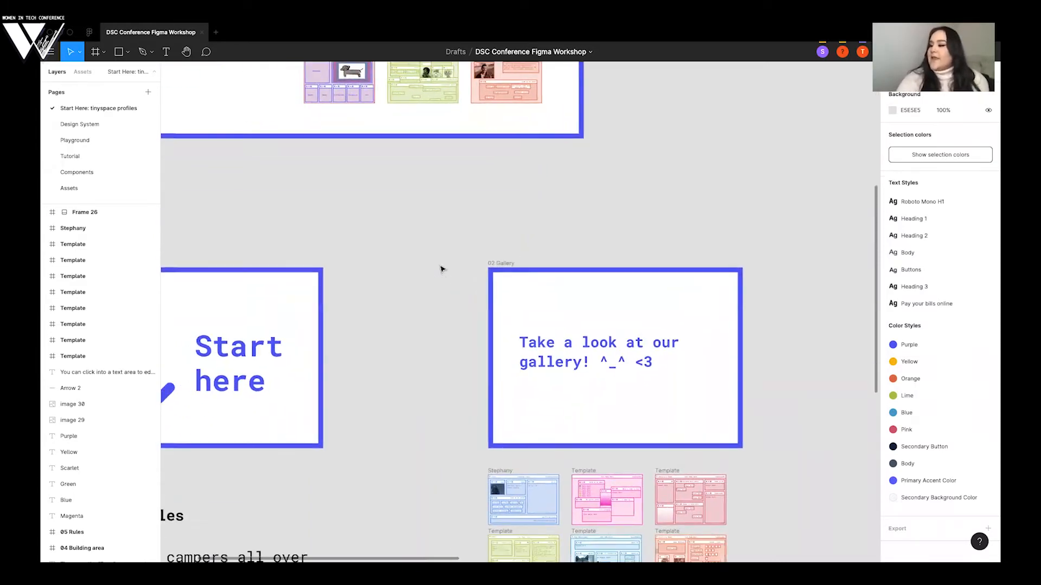
pyautogui.scroll(-3, 442, 270)
pyautogui.scroll(-2, 542, 211)
pyautogui.hscroll(1, 542, 210)
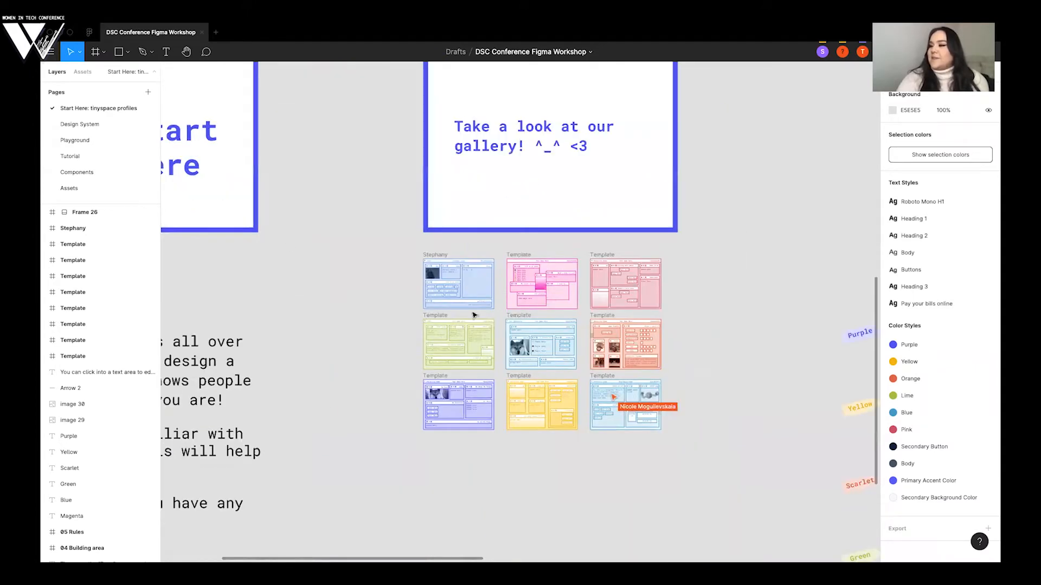
pyautogui.scroll(10, 458, 390)
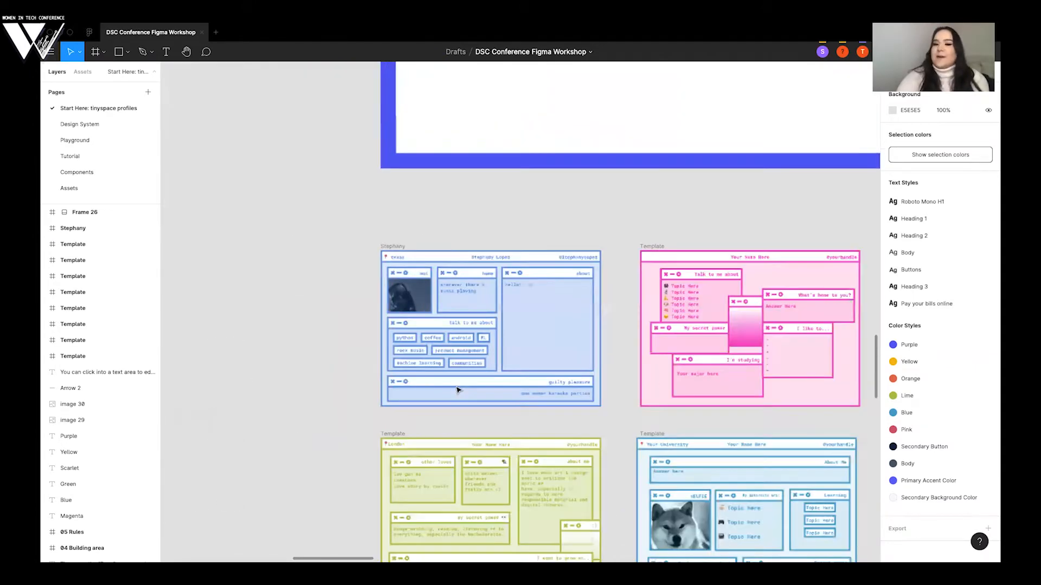
pyautogui.scroll(-4, 568, 393)
pyautogui.hscroll(1, 563, 397)
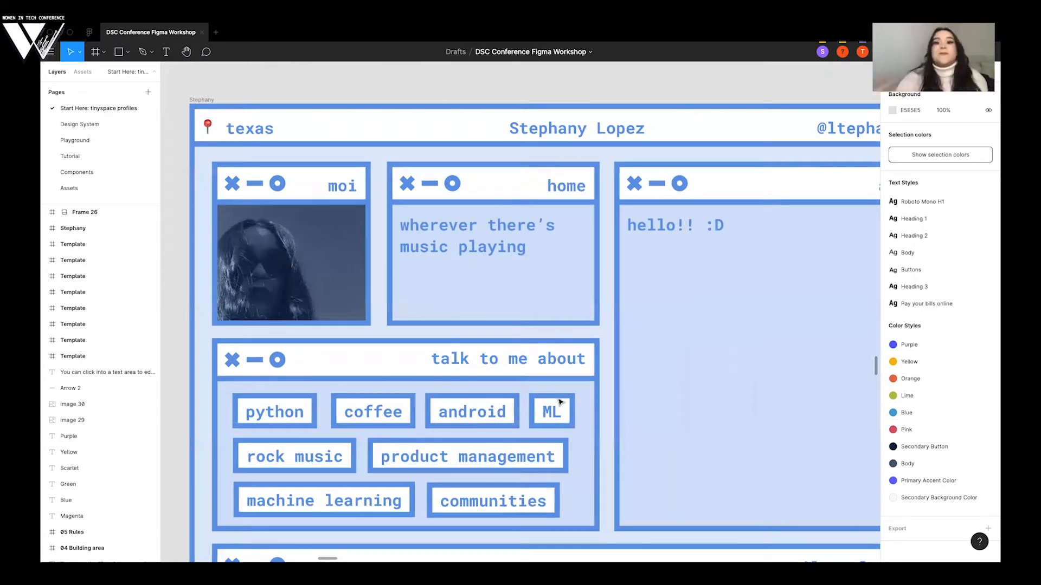
pyautogui.scroll(-3, 560, 401)
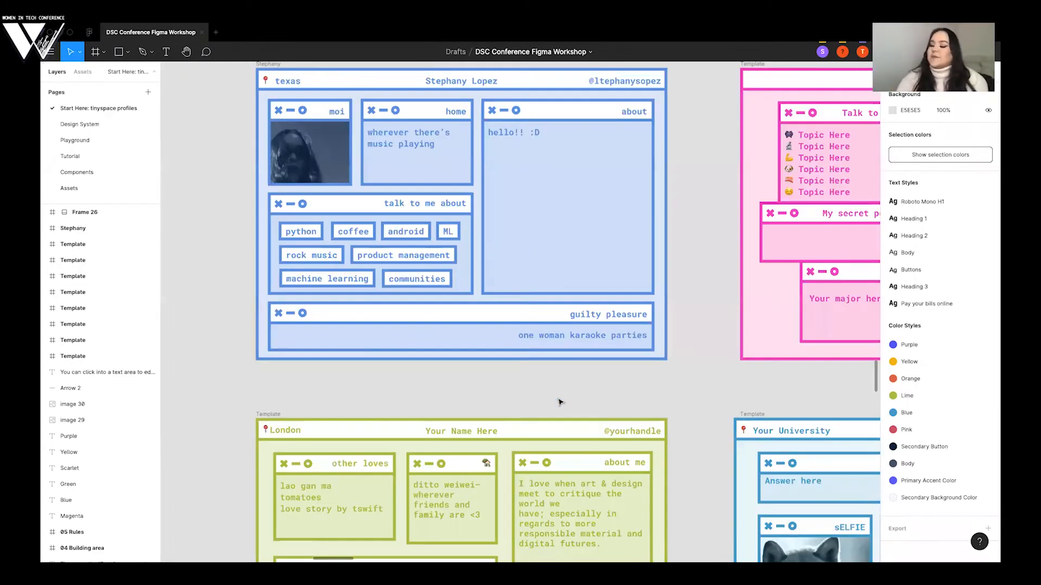
# - Look over the nine colored profile templates below 02 Gallery and compare their window layouts
pyautogui.scroll(-3, 560, 402)
pyautogui.scroll(-1, 560, 401)
pyautogui.hscroll(1, 559, 402)
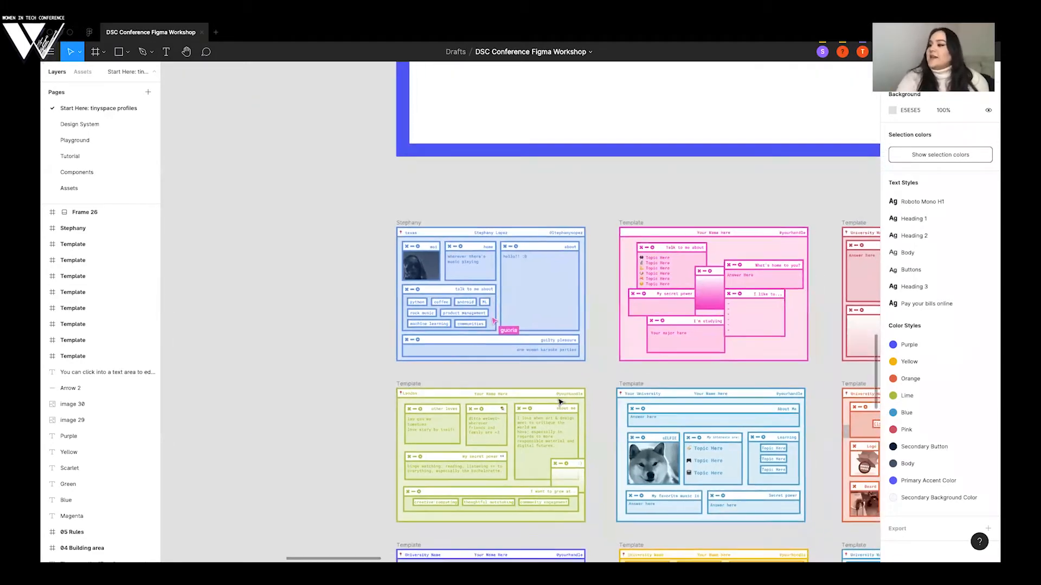
pyautogui.scroll(-1, 560, 401)
pyautogui.hscroll(1, 559, 402)
pyautogui.hscroll(2, 560, 402)
pyautogui.scroll(-1, 560, 402)
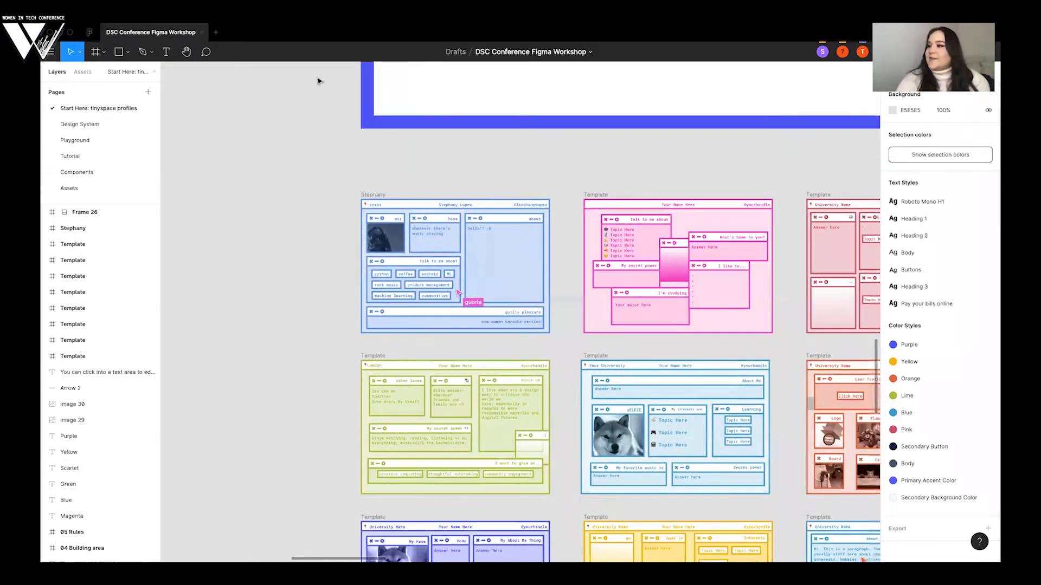
pyautogui.scroll(-5, 271, 136)
pyautogui.hscroll(3, 271, 136)
pyautogui.click(269, 147)
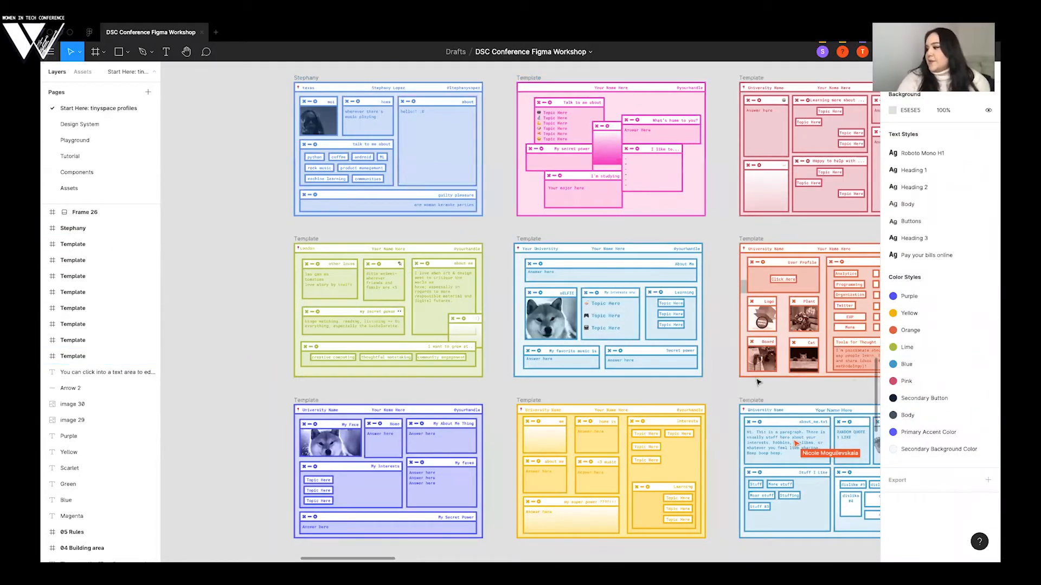
pyautogui.hscroll(10, 573, 262)
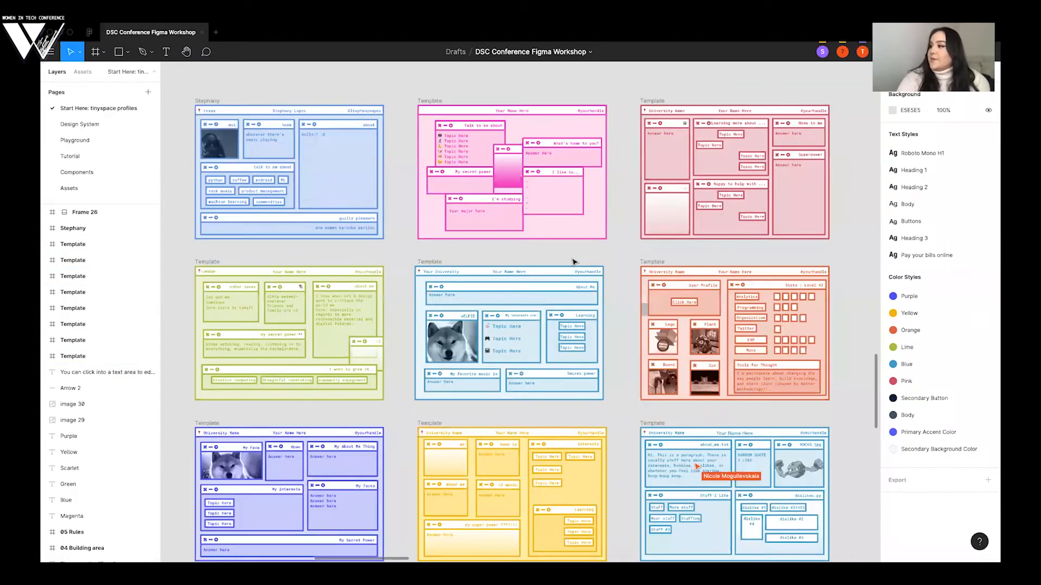
# - Review the 03 Components section with its instructions, colored base components and window types
pyautogui.scroll(-5, 573, 263)
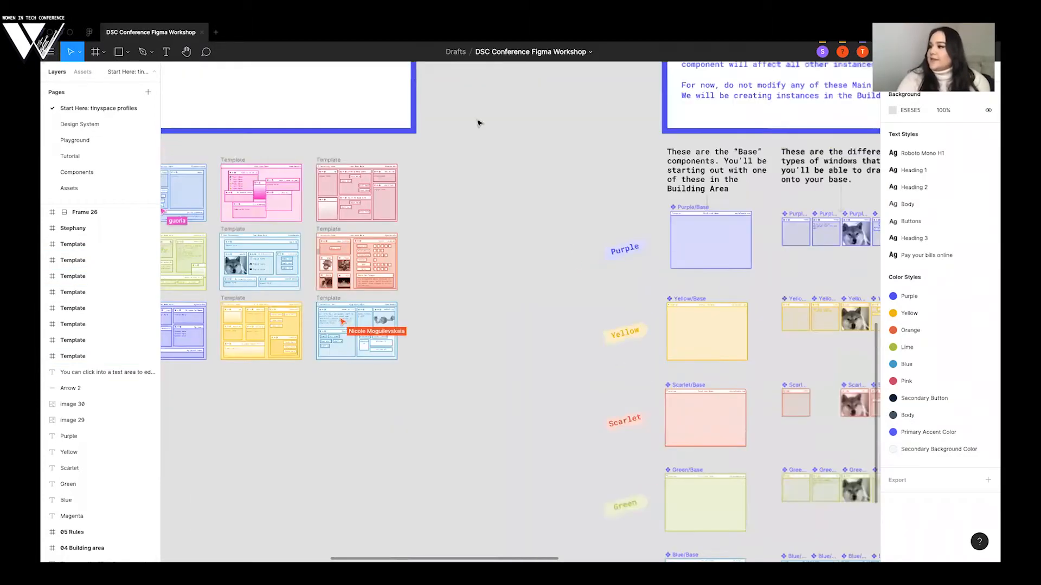
pyautogui.hscroll(8, 449, 202)
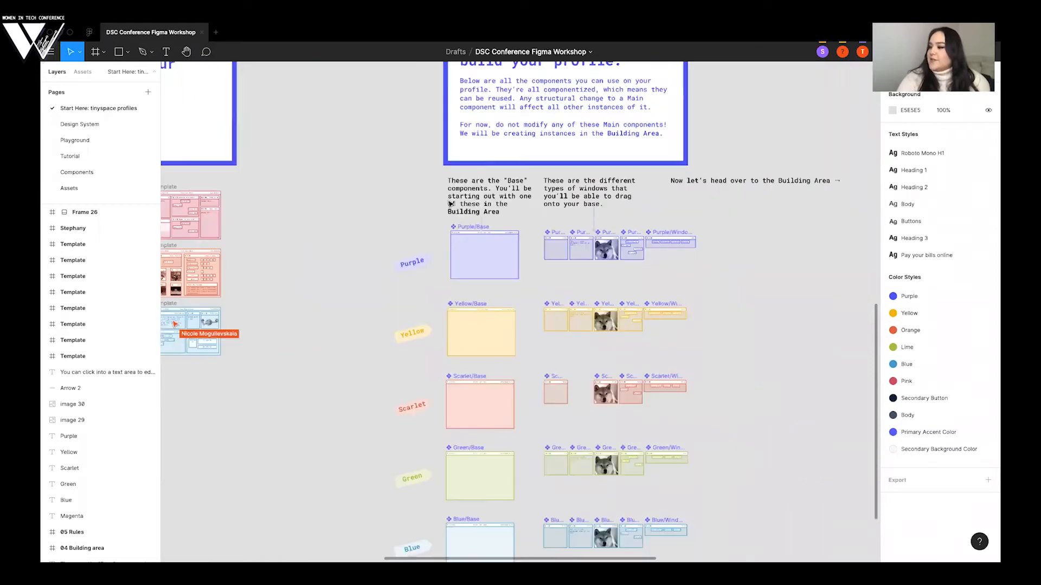
pyautogui.scroll(1, 449, 208)
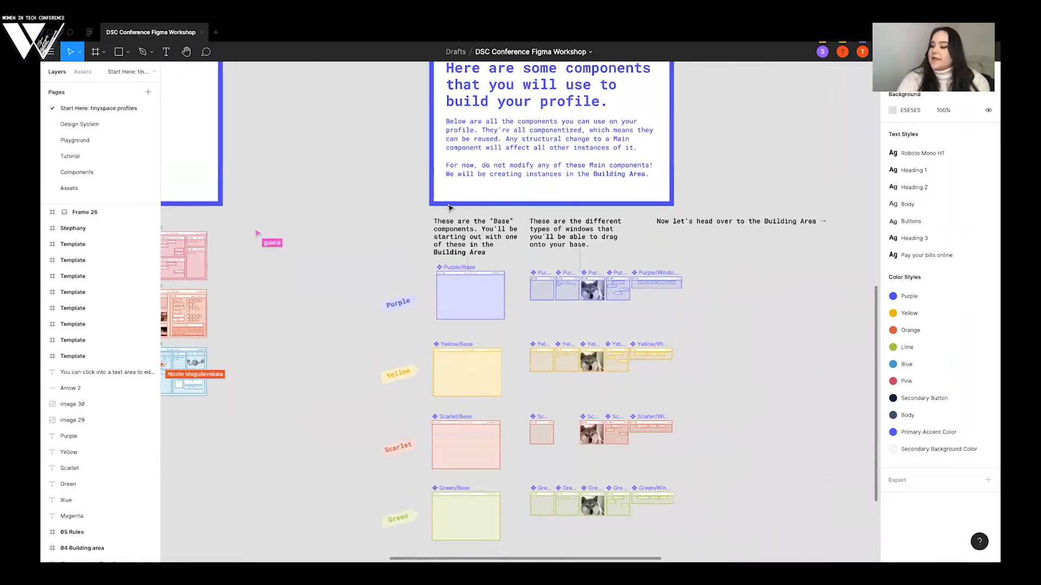
pyautogui.hscroll(2, 449, 207)
pyautogui.scroll(-4, 449, 208)
pyautogui.scroll(-1, 471, 229)
pyautogui.hscroll(-1, 471, 228)
# - Copy and paste the Yellow/Base component, try moving the copy to the far side of the Yellow label, and undo the move
pyautogui.click(471, 228)
pyautogui.press('super+c')
pyautogui.press('super+v')
pyautogui.moveTo(470, 229); pyautogui.dragTo(327, 234)
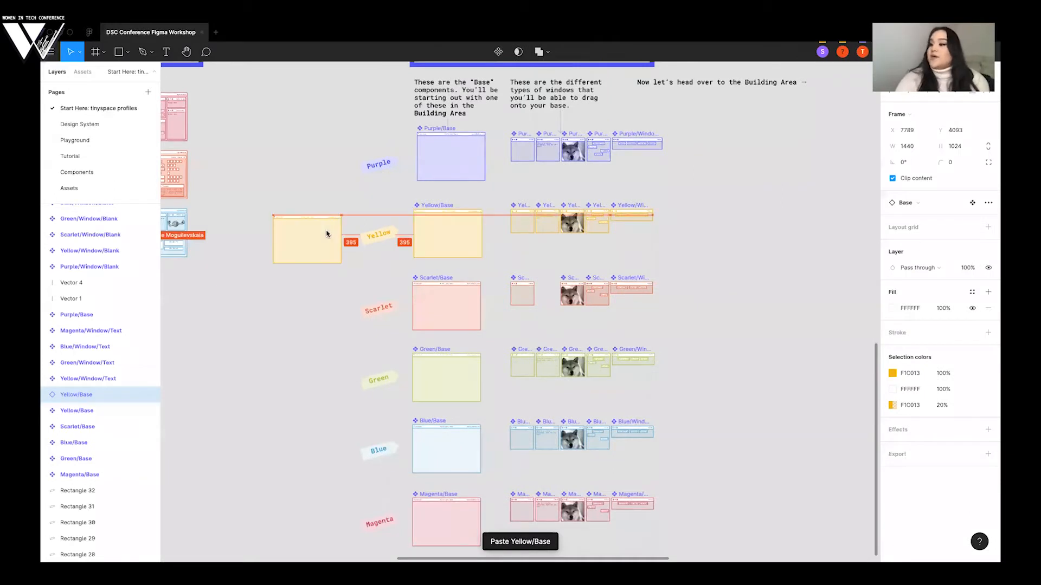
pyautogui.press('super+z')
# - Return to the templates below 02 Gallery, select the pink one briefly, and view them up close
pyautogui.hscroll(-5, 395, 286)
pyautogui.scroll(2, 396, 285)
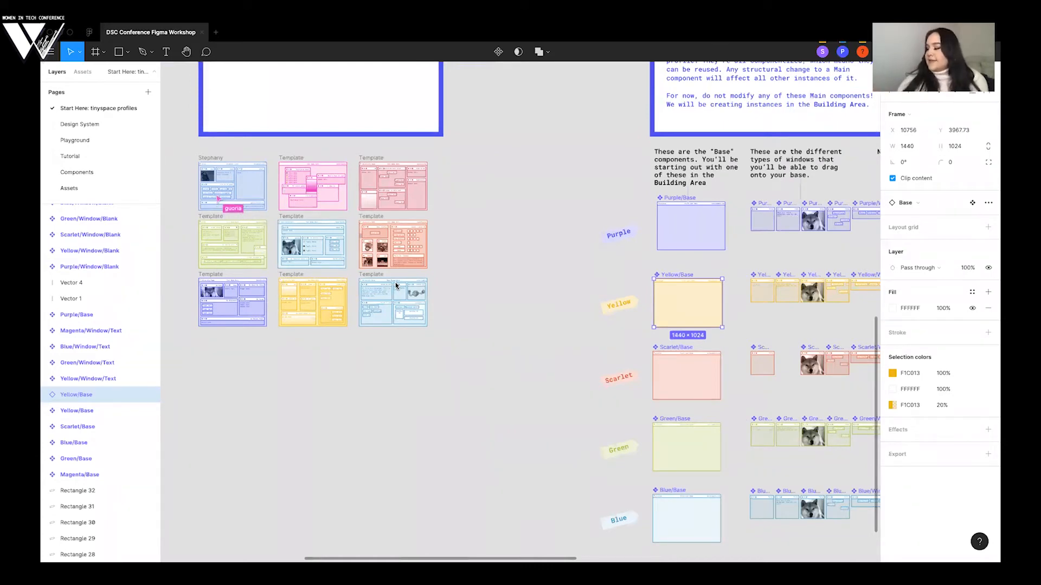
pyautogui.click(490, 220)
pyautogui.hscroll(-2, 488, 222)
pyautogui.click(392, 160)
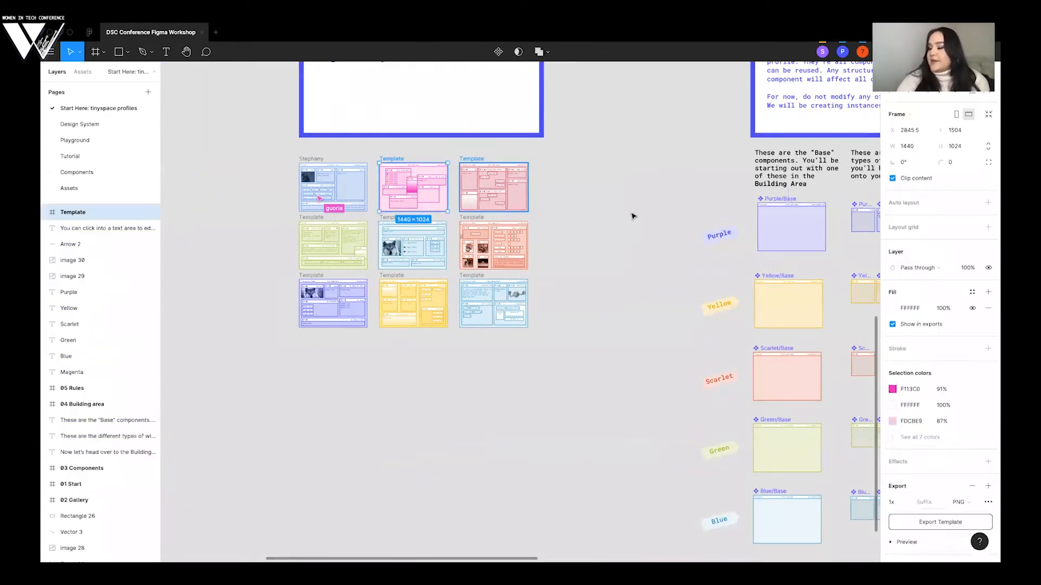
pyautogui.click(251, 184)
pyautogui.hscroll(1, 325, 206)
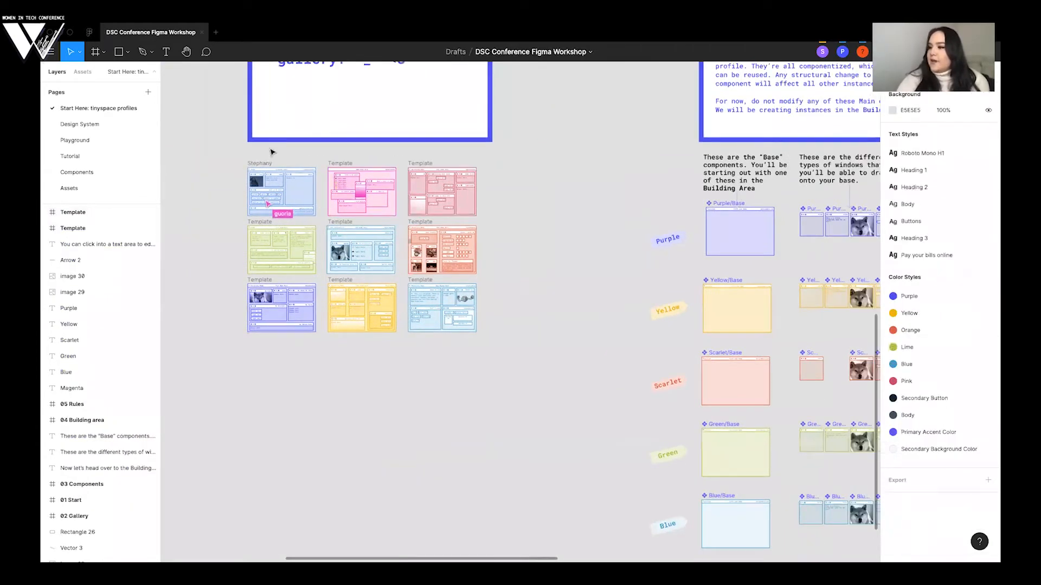
pyautogui.scroll(2, 293, 172)
pyautogui.scroll(2, 277, 185)
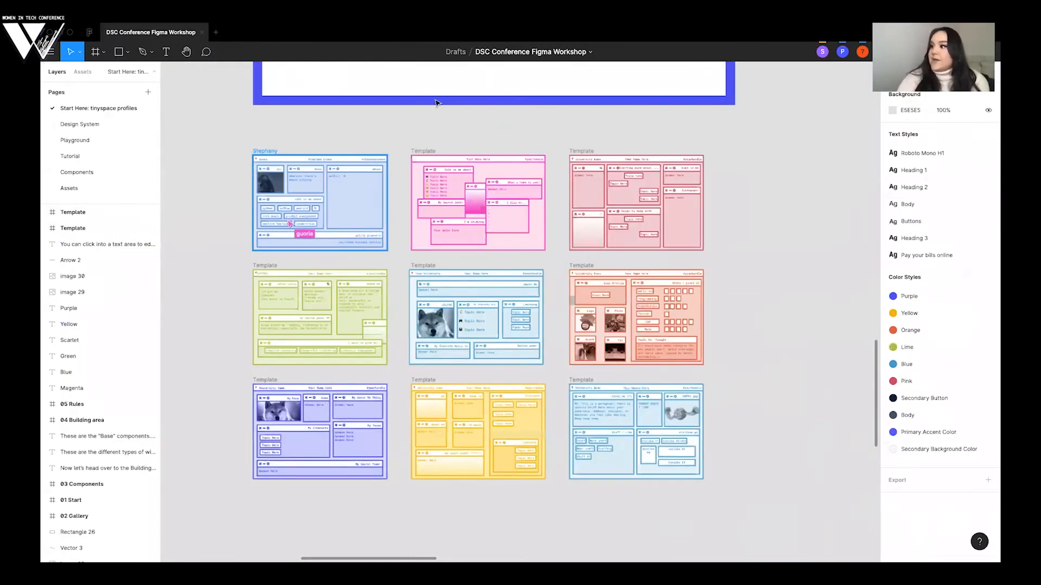
# - Try placing the Purple/Window/Blank component on the Purple/Base component, and undo the moves
pyautogui.hscroll(10, 308, 112)
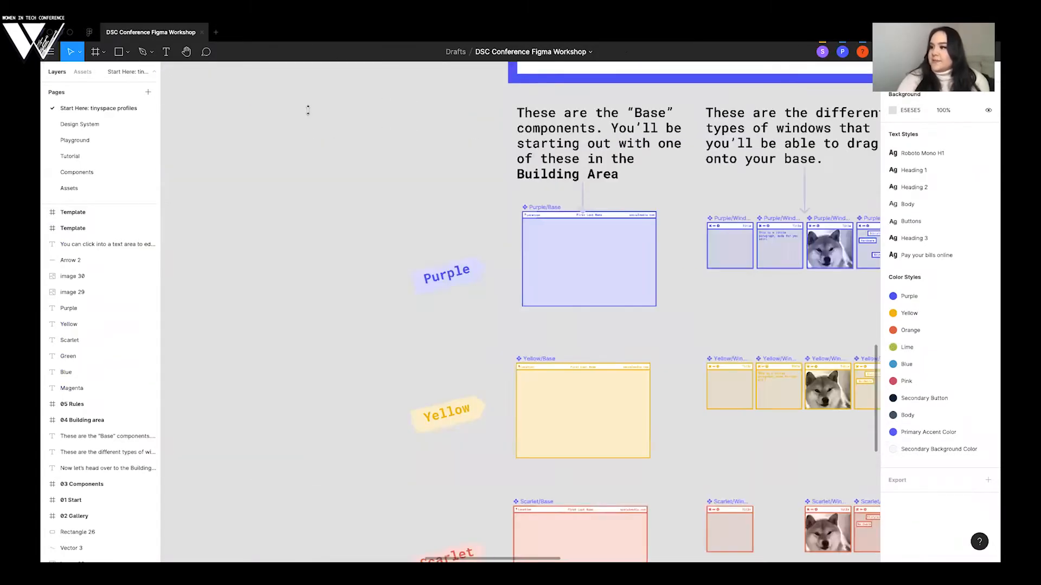
pyautogui.scroll(-3, 309, 114)
pyautogui.hscroll(5, 308, 110)
pyautogui.scroll(-1, 310, 115)
pyautogui.moveTo(404, 119); pyautogui.dragTo(471, 141)
pyautogui.press('super+z')
pyautogui.moveTo(565, 145); pyautogui.dragTo(442, 156)
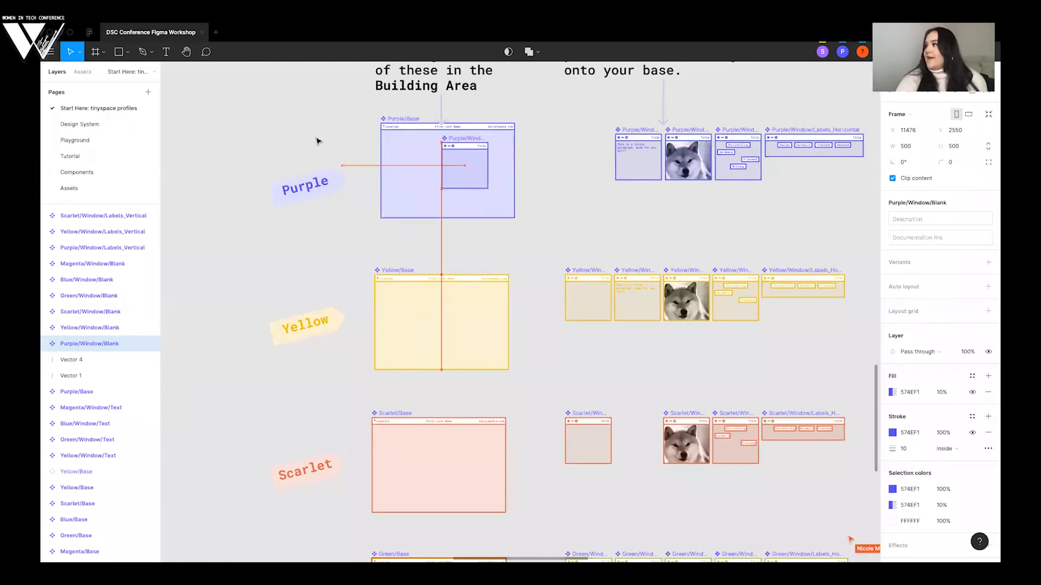
pyautogui.press('super+z')
pyautogui.press('super+z')
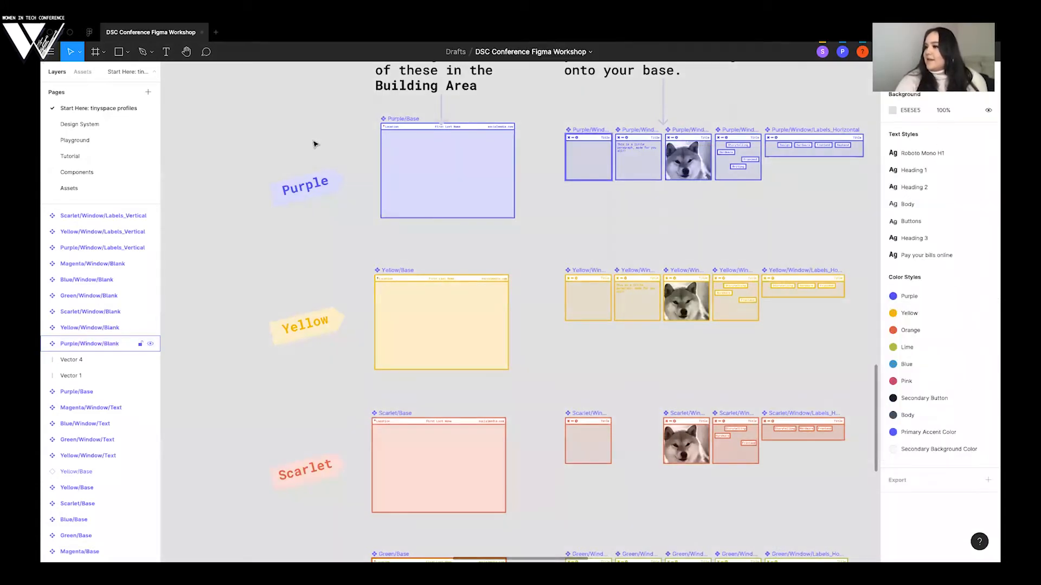
# - View the template grid below 02 Gallery again to see how windows are arranged on the bases
pyautogui.hscroll(-1, 237, 188)
pyautogui.hscroll(-10, 216, 185)
pyautogui.scroll(-3, 216, 186)
pyautogui.hscroll(-3, 216, 186)
pyautogui.scroll(1, 216, 186)
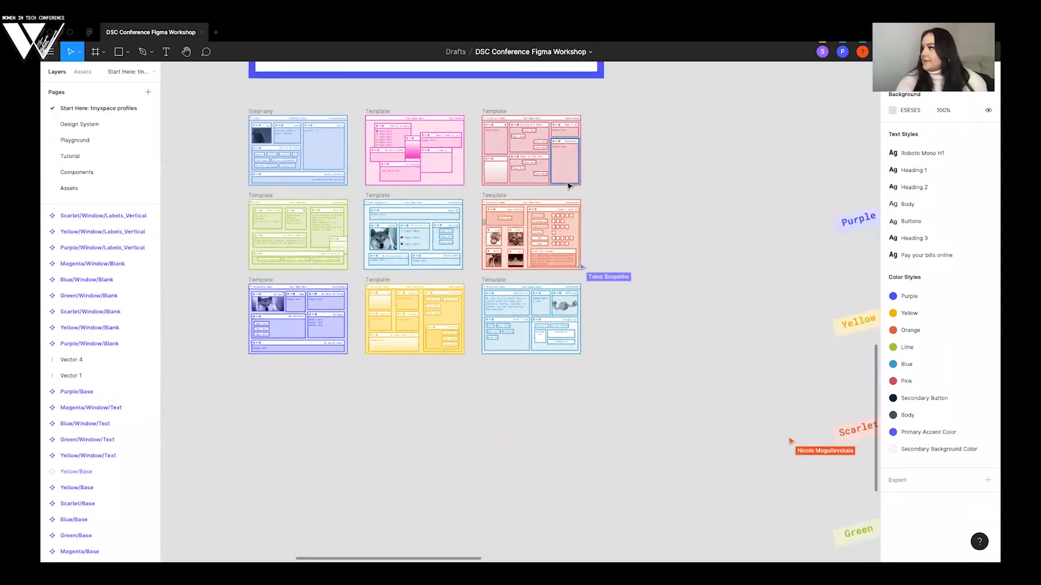
pyautogui.scroll(-1, 568, 186)
pyautogui.hscroll(-1, 568, 186)
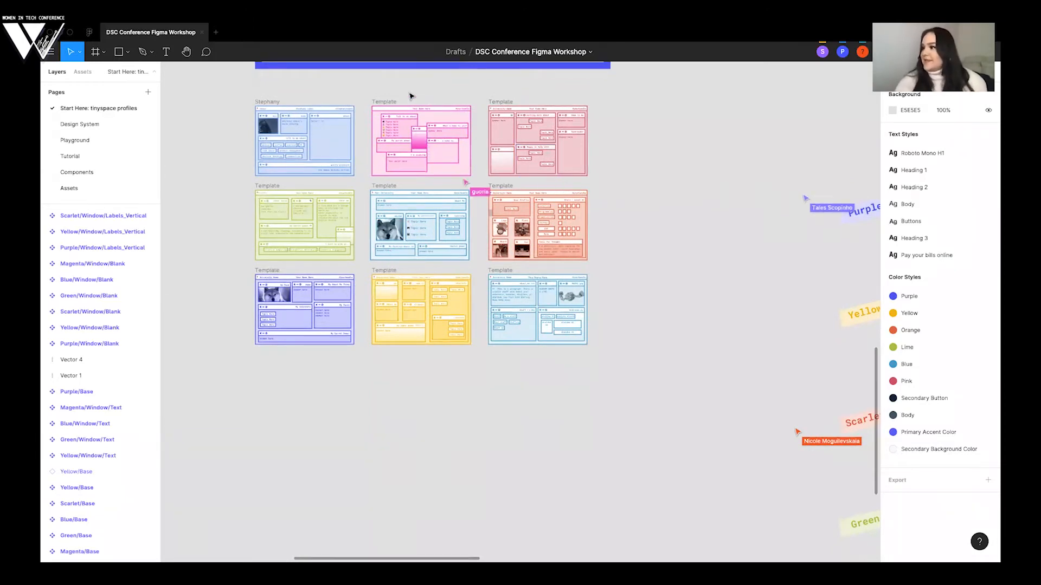
pyautogui.hscroll(1, 653, 191)
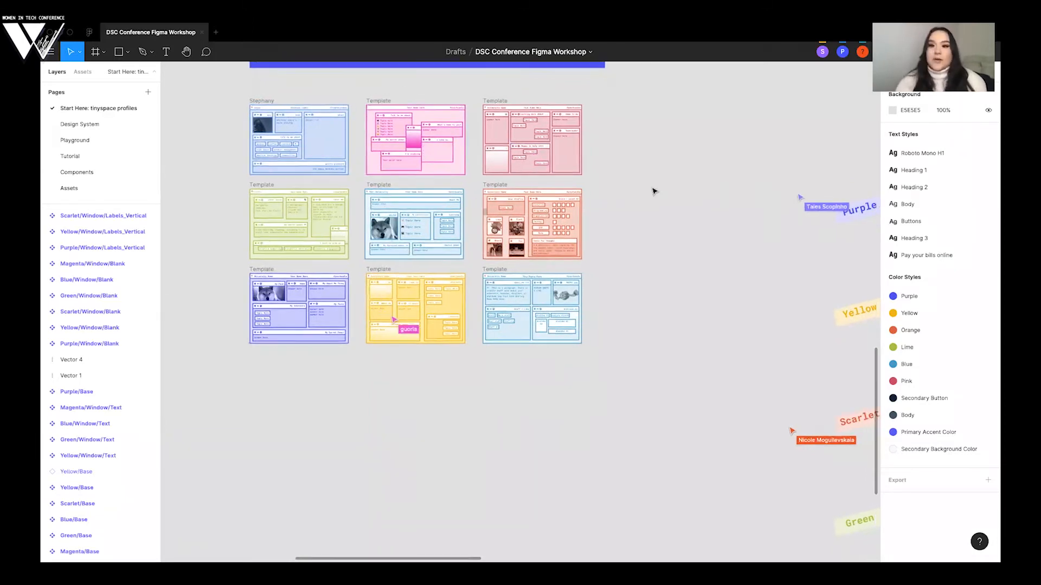
pyautogui.hscroll(4, 653, 191)
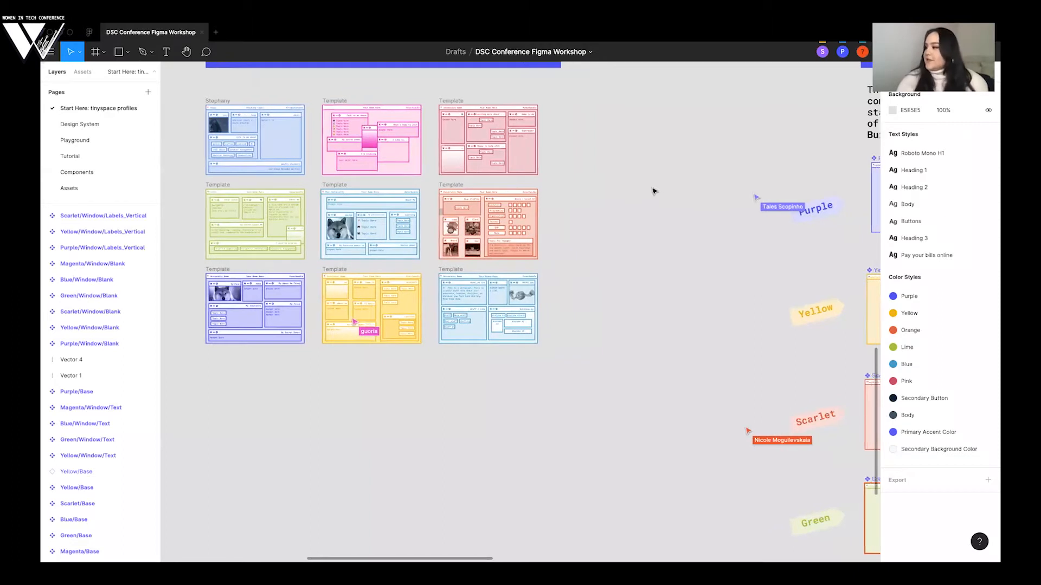
pyautogui.hscroll(5, 653, 191)
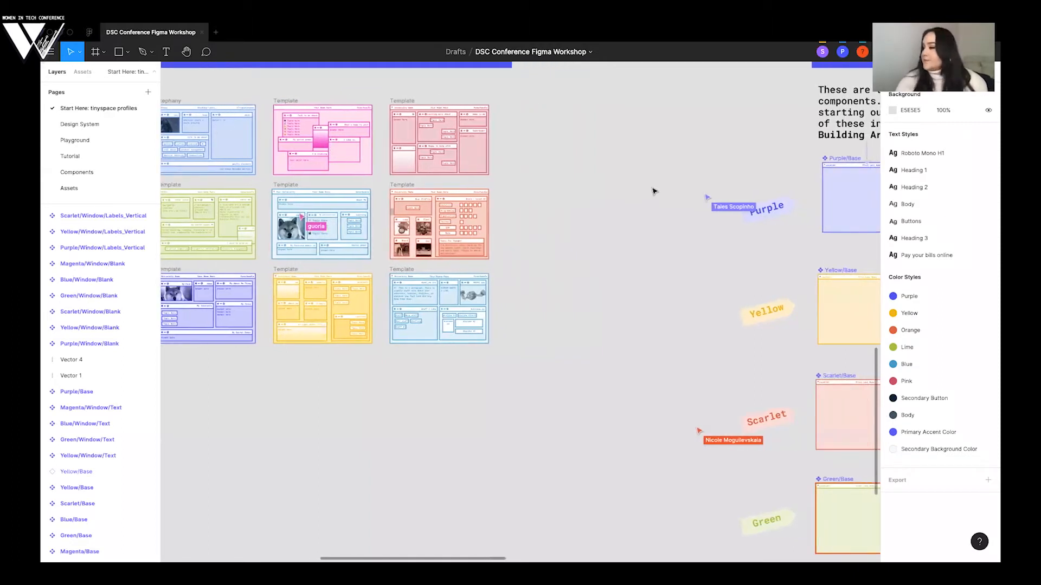
pyautogui.hscroll(5, 653, 191)
pyautogui.hscroll(-15, 653, 191)
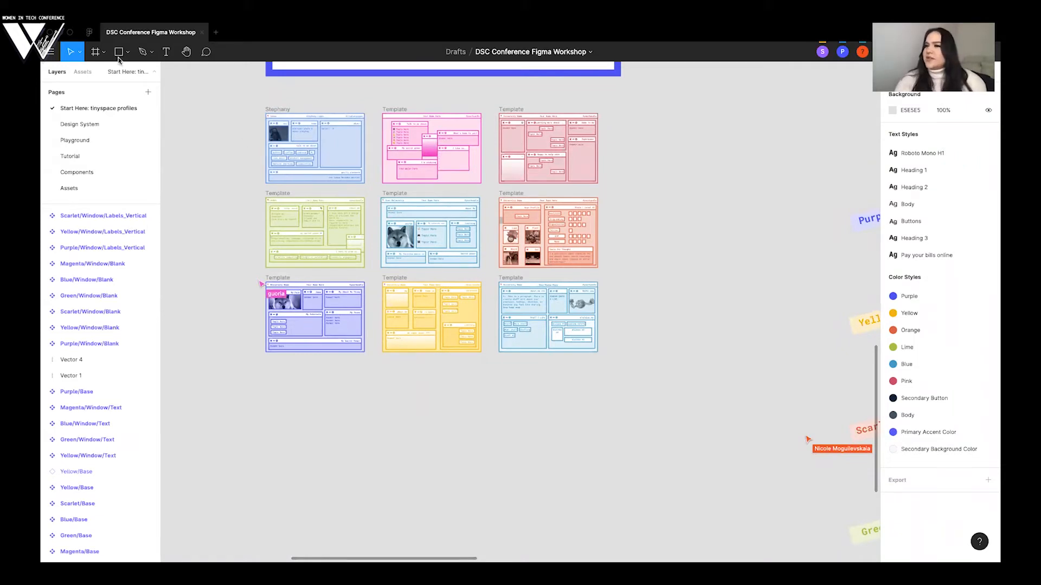
# - Look over the file commands for creating, importing, saving and exporting, and leave them without choosing one
pyautogui.click(51, 53)
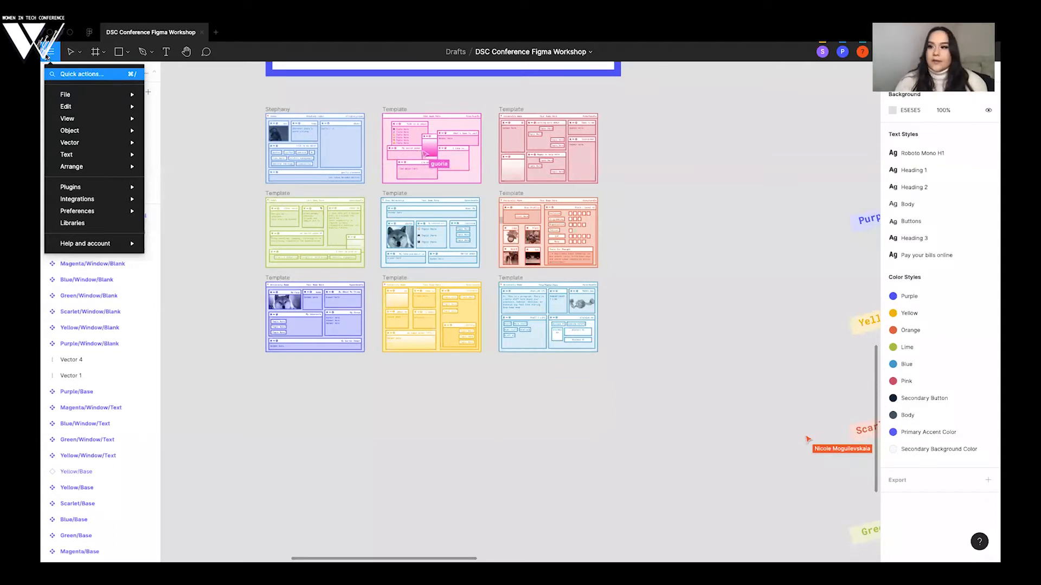
pyautogui.moveTo(83, 95)
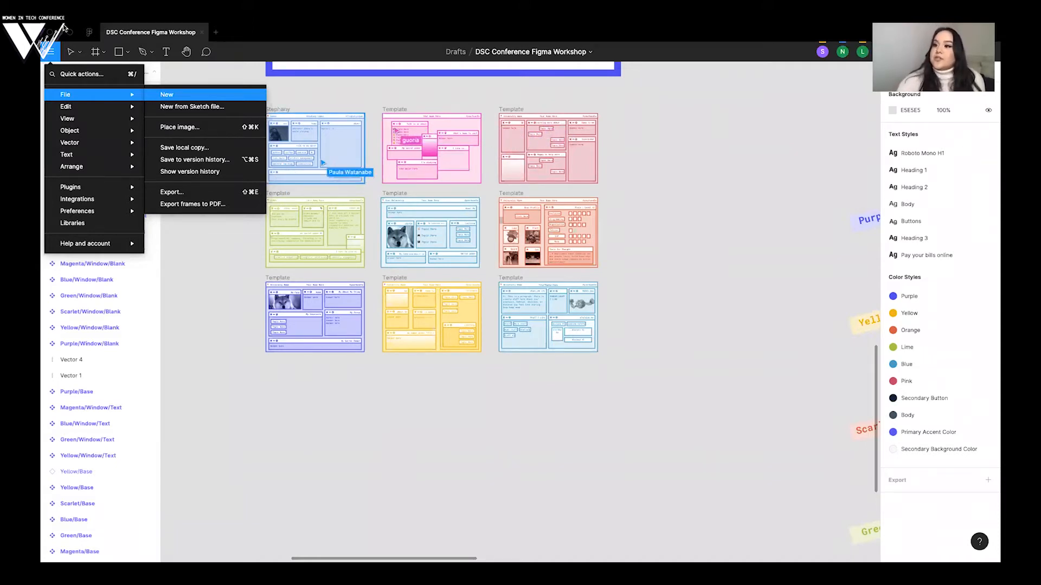
pyautogui.click(210, 74)
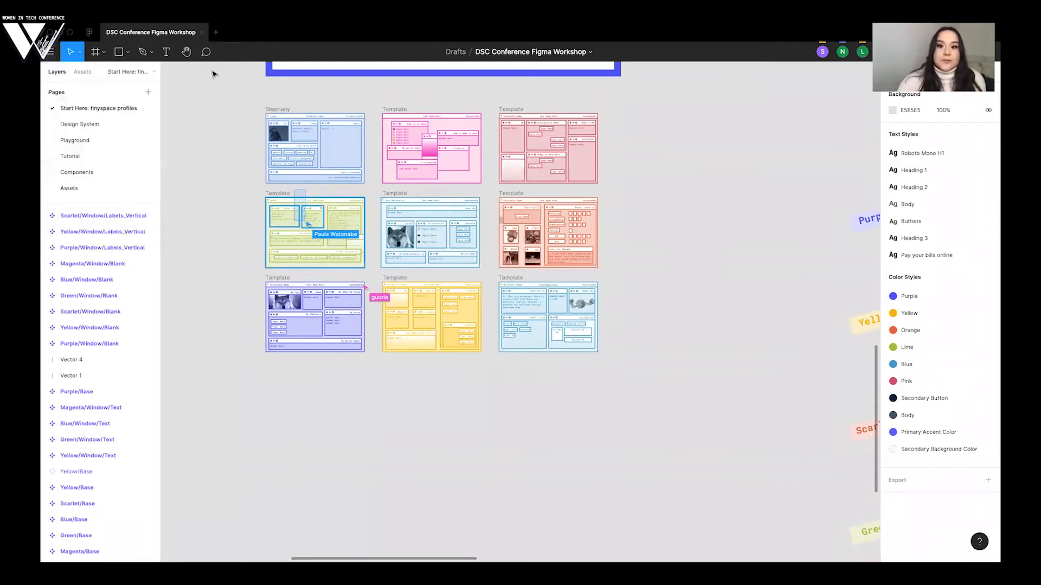
# - View the recently viewed files, return to the DSC Conference Figma Workshop file, and look over its editing commands
pyautogui.click(90, 35)
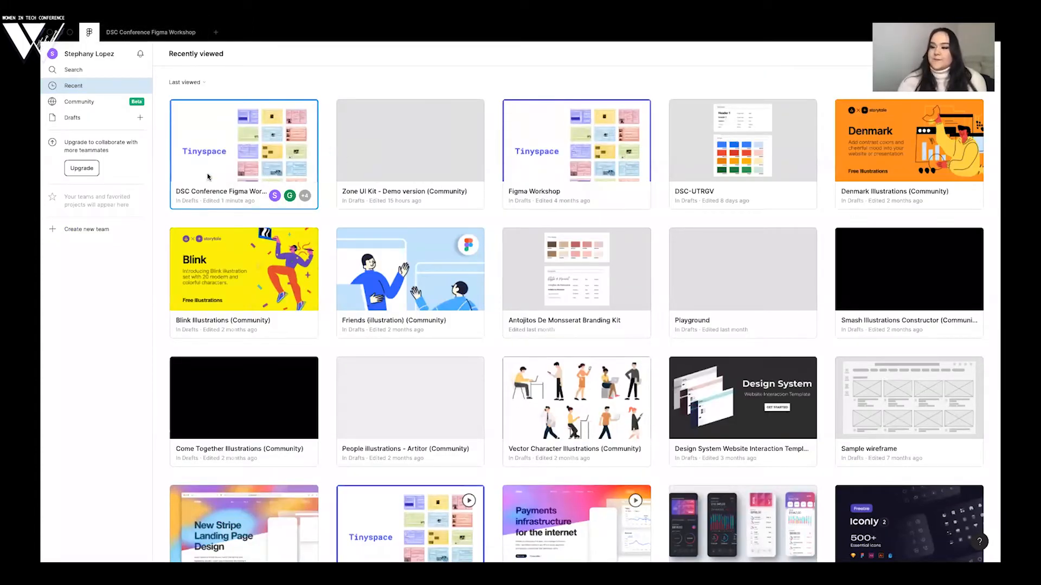
pyautogui.click(163, 33)
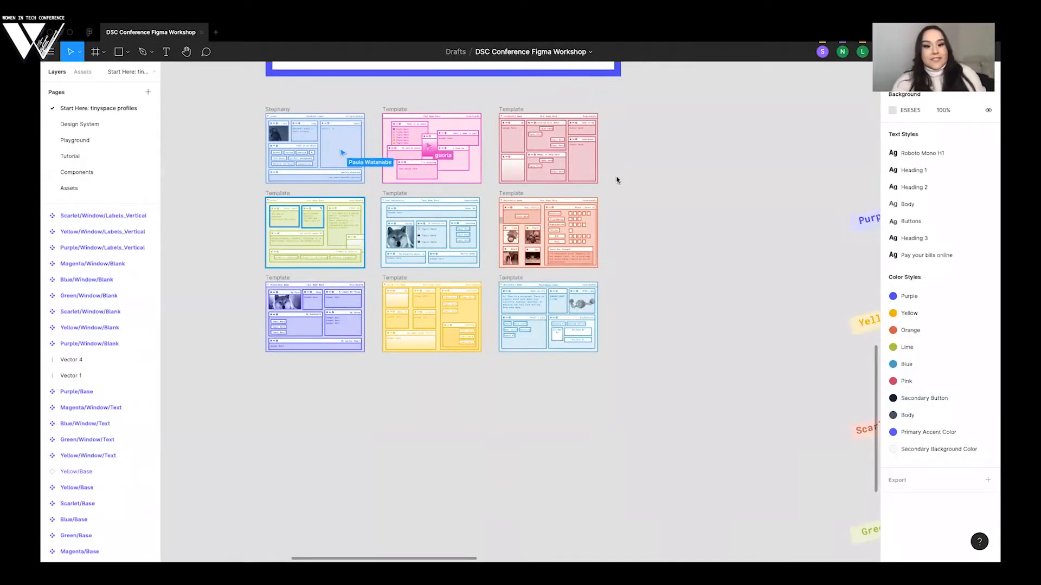
pyautogui.click(89, 34)
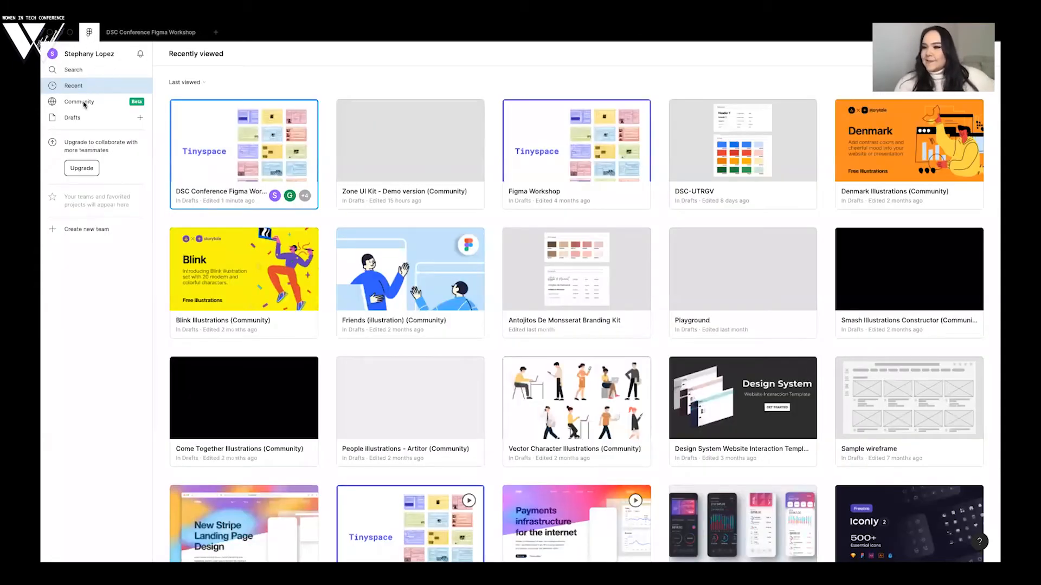
pyautogui.click(137, 36)
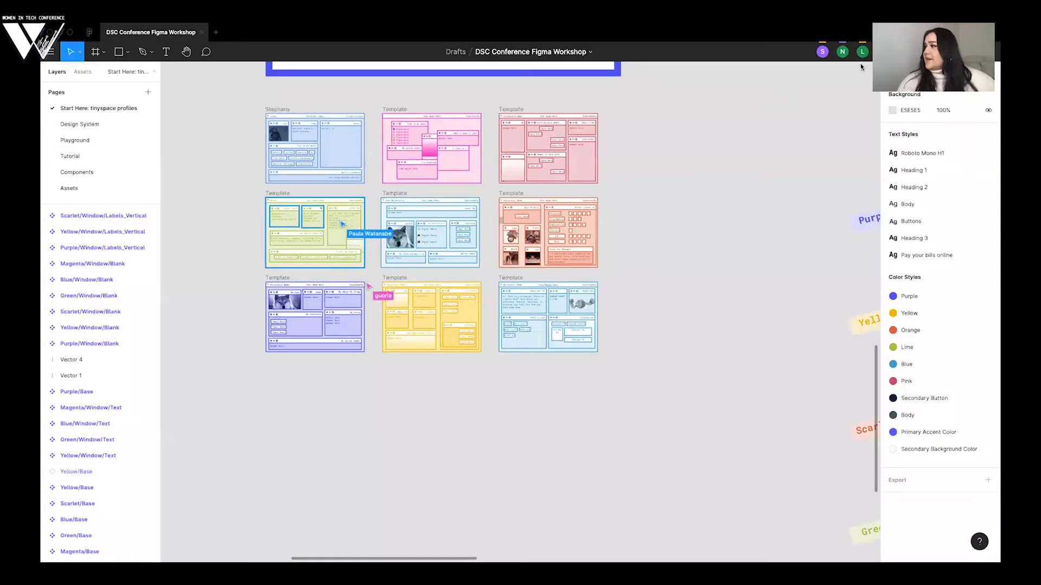
pyautogui.click(49, 53)
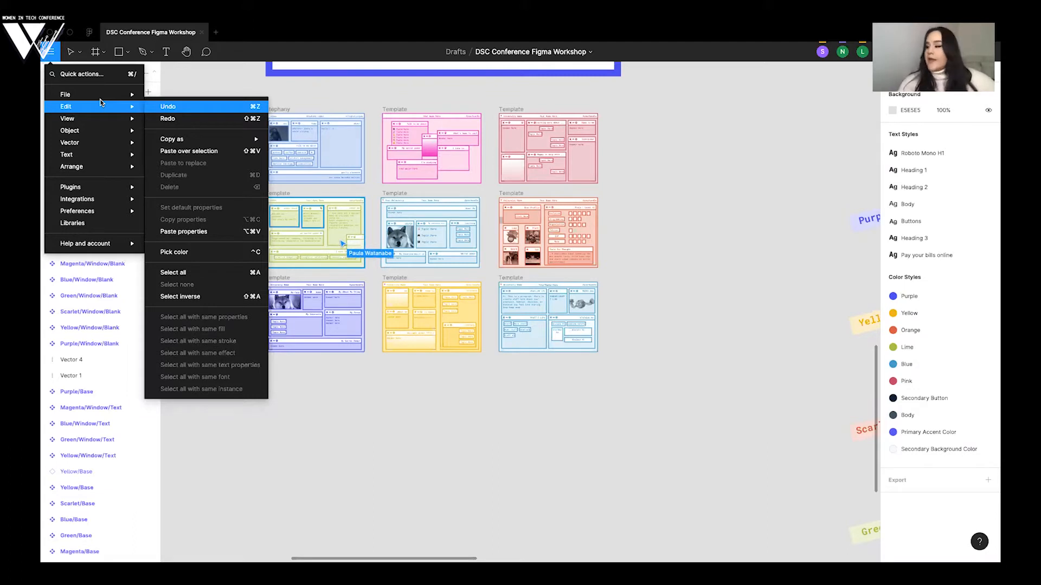
pyautogui.click(630, 118)
pyautogui.hscroll(4, 632, 119)
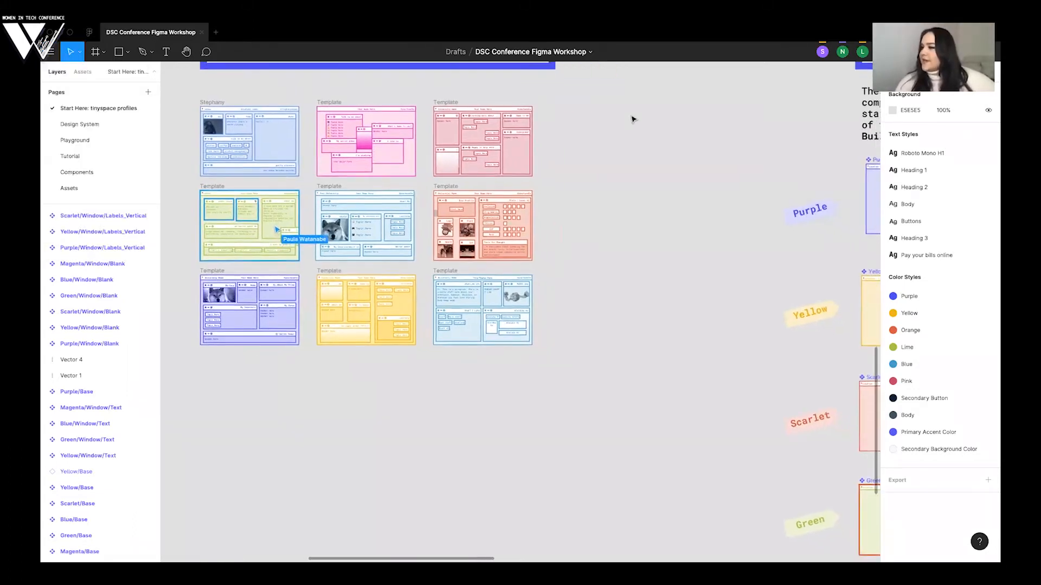
pyautogui.hscroll(-2, 631, 119)
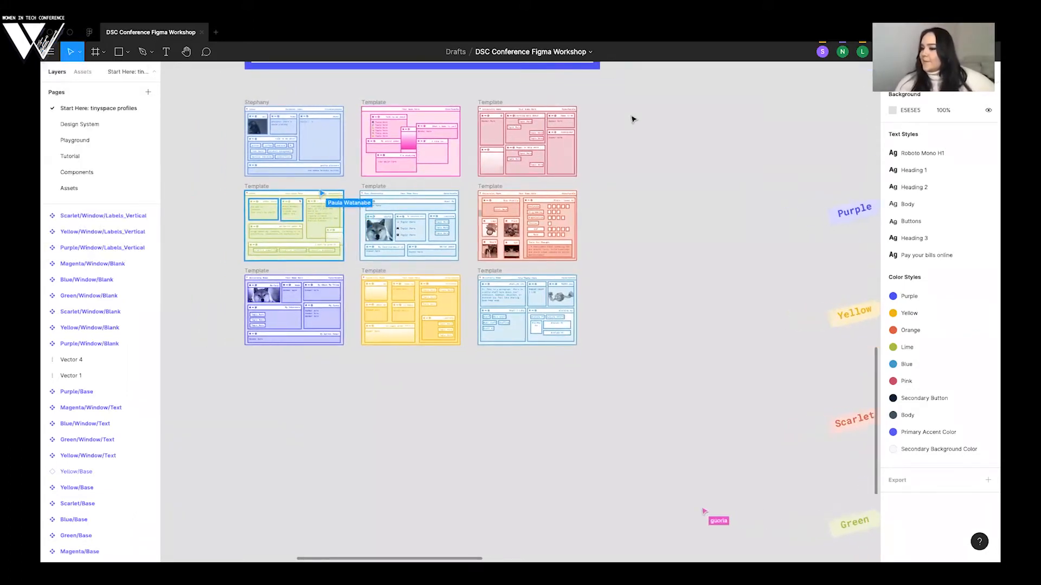
pyautogui.hscroll(1, 633, 119)
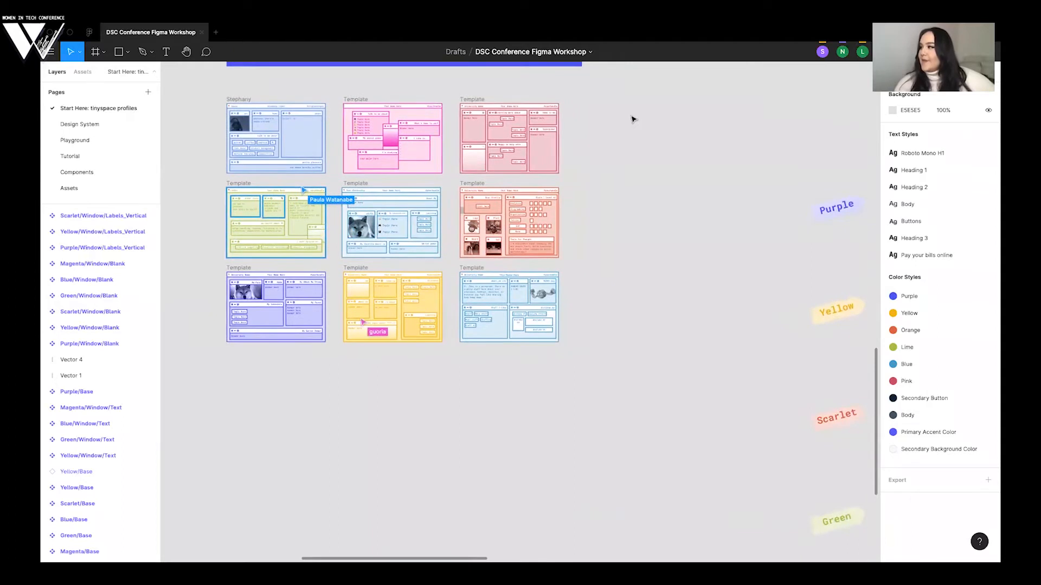
pyautogui.hscroll(-2, 633, 119)
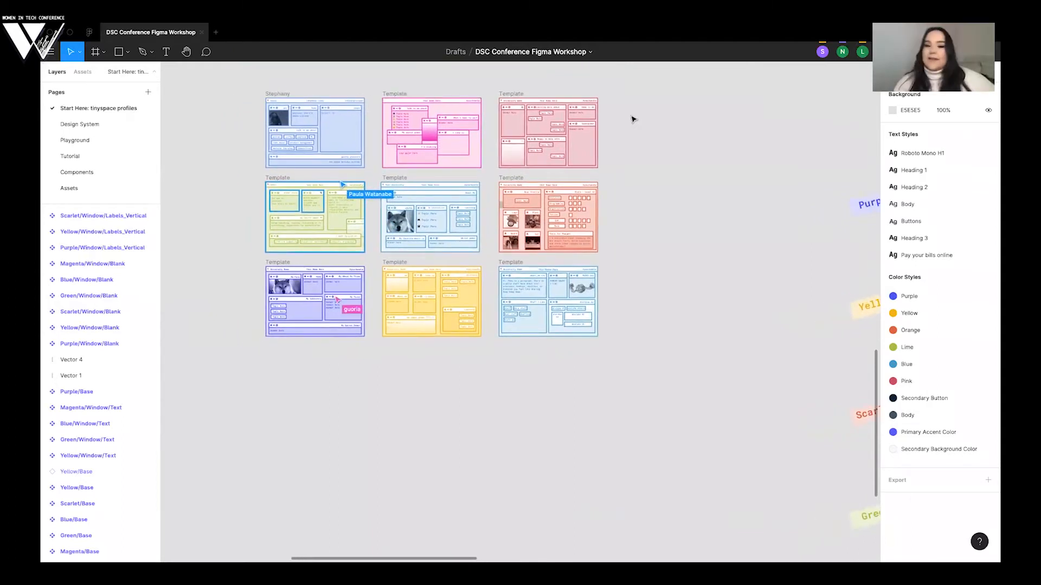
pyautogui.scroll(-1, 633, 119)
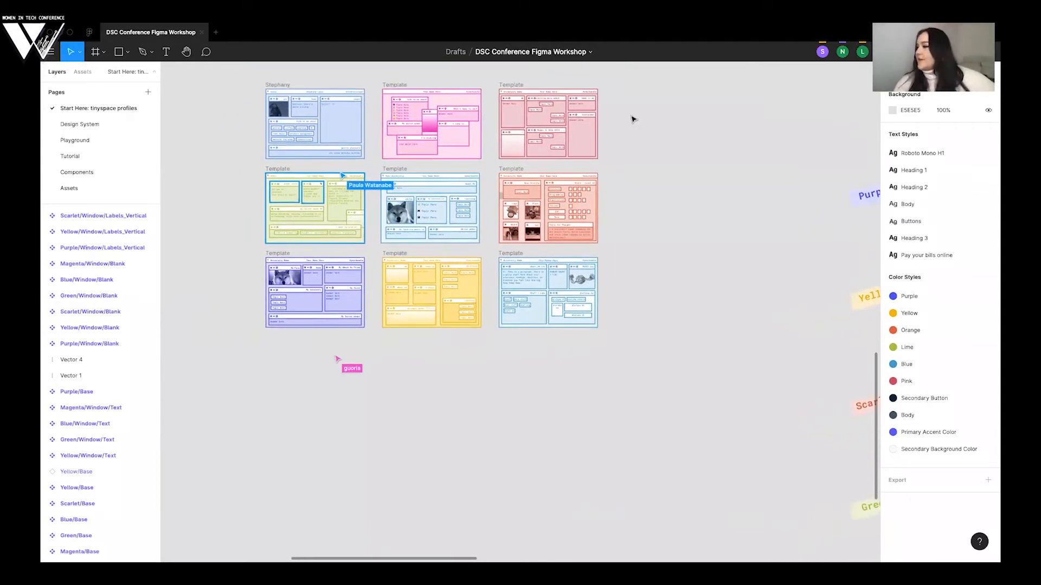
# - Look over the base and window components beside the gallery, and view the page layout from 01 Start to the Rules section
pyautogui.hscroll(4, 632, 118)
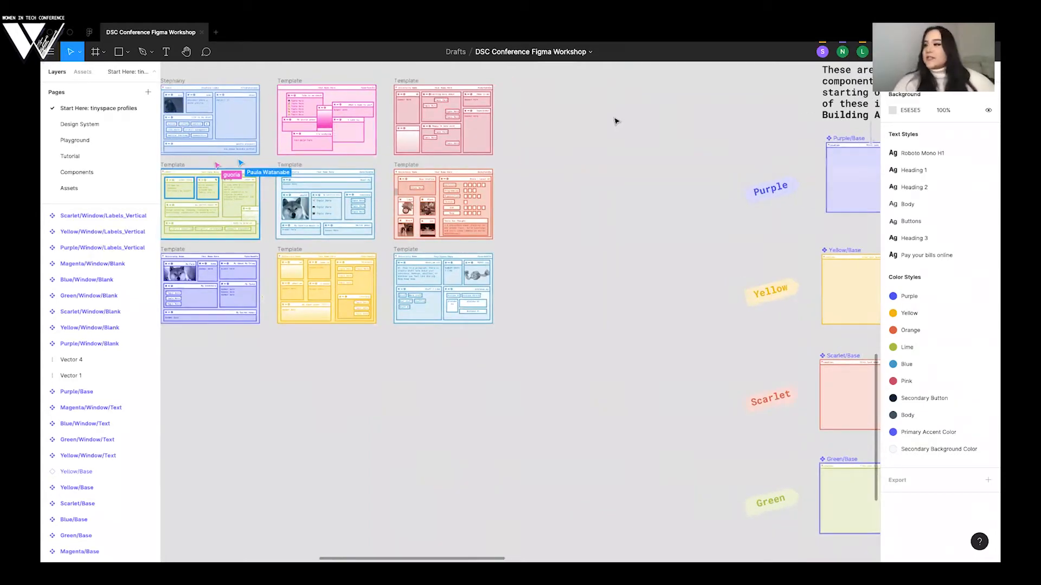
pyautogui.hscroll(8, 616, 120)
pyautogui.scroll(2, 616, 120)
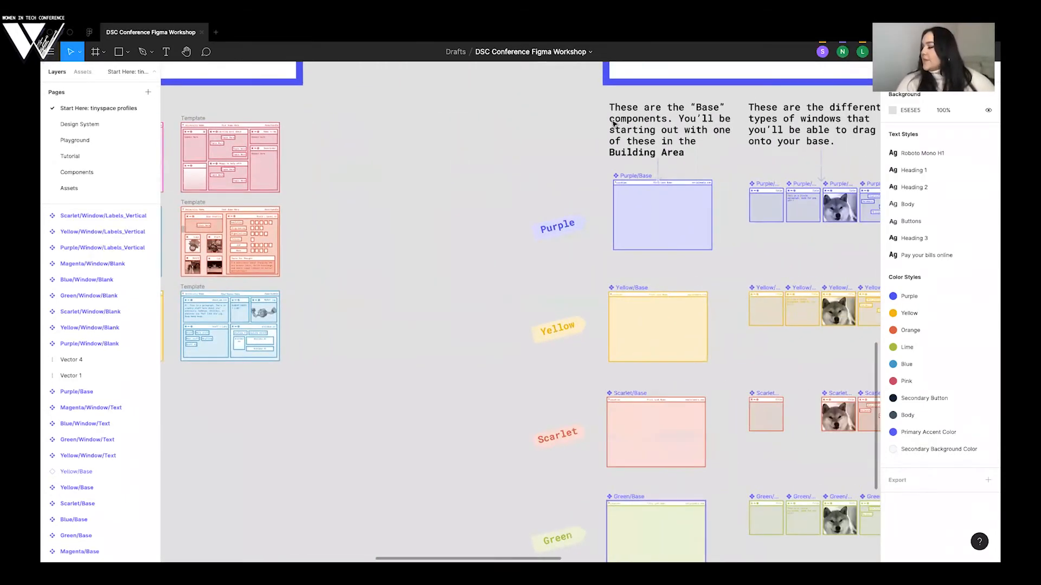
pyautogui.hscroll(6, 312, 237)
pyautogui.scroll(1, 312, 238)
pyautogui.scroll(-5, 304, 242)
pyautogui.hscroll(-8, 292, 250)
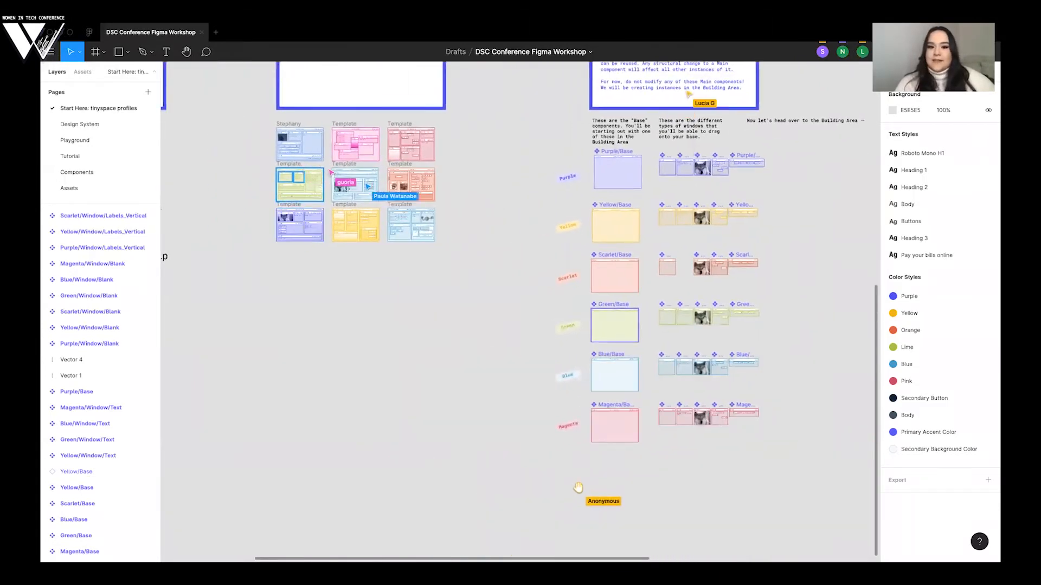
pyautogui.scroll(1, 259, 258)
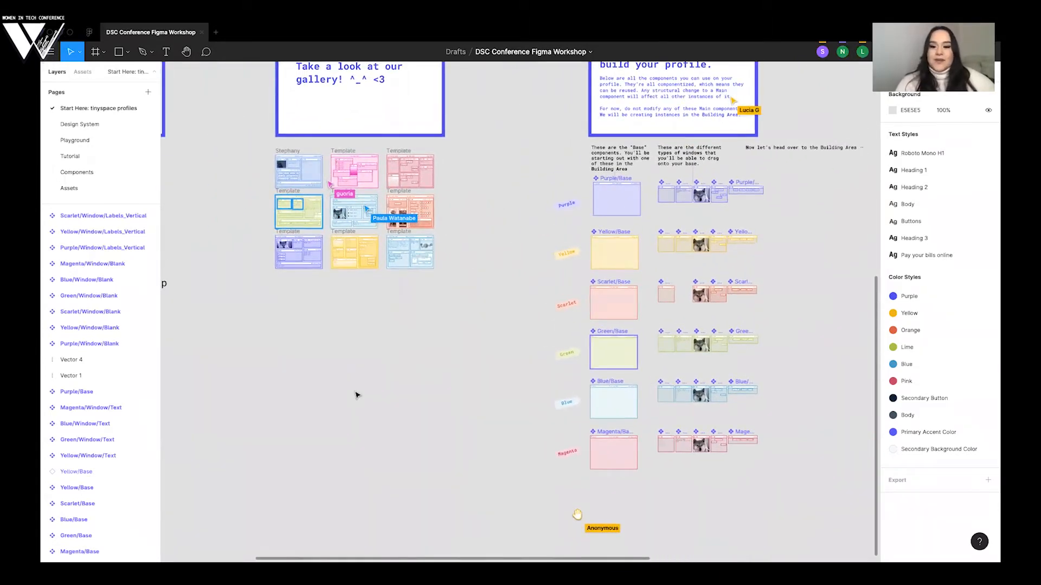
pyautogui.scroll(3, 355, 392)
pyautogui.hscroll(-1, 343, 327)
pyautogui.scroll(2, 274, 372)
pyautogui.hscroll(-4, 274, 372)
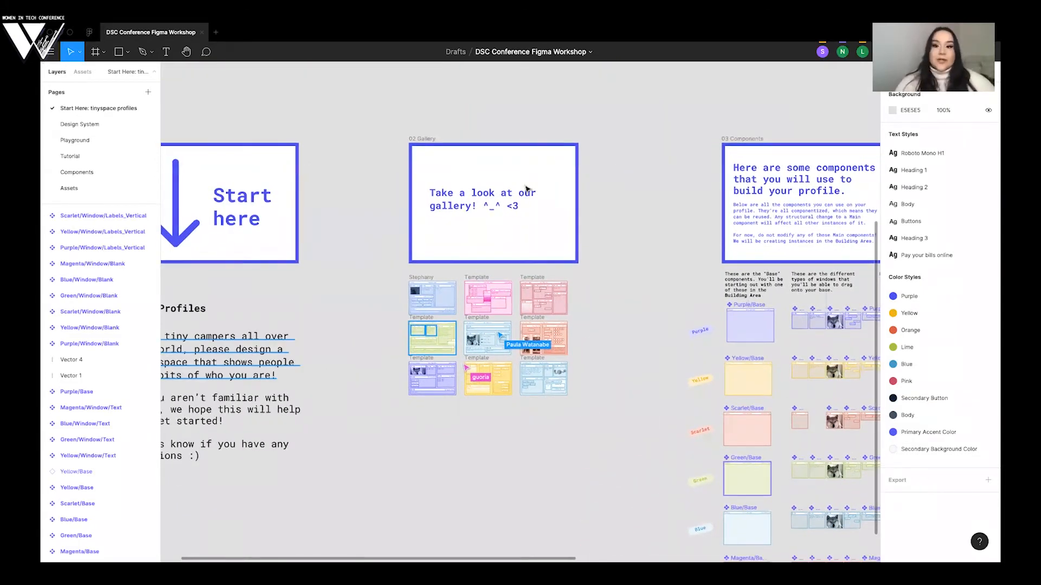
pyautogui.scroll(-5, 527, 188)
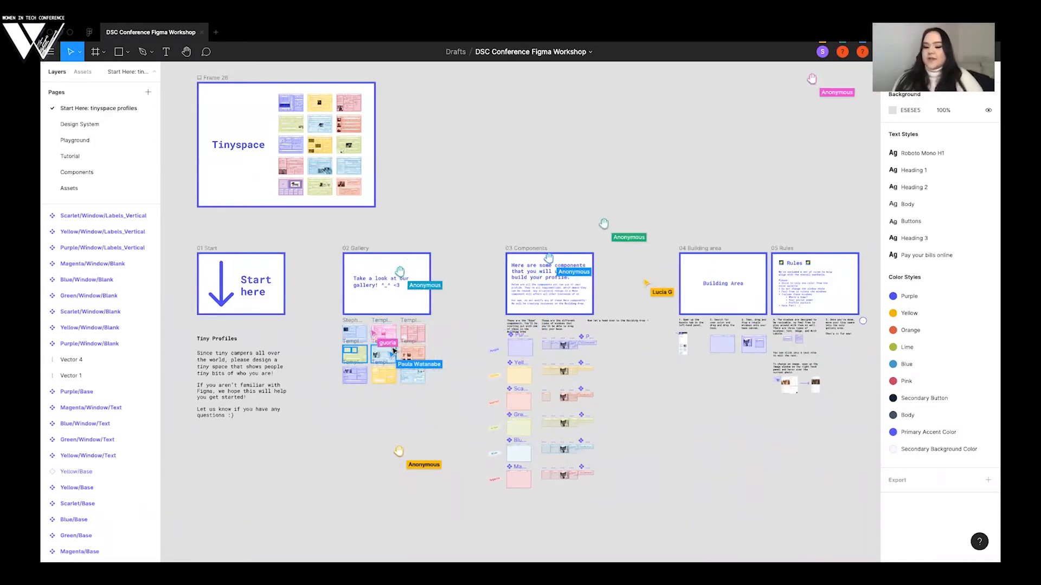
# - Rename the pink template frame below 02 Gallery to the presenter's first name followed by WorkingTemplate
pyautogui.scroll(5, 375, 351)
pyautogui.scroll(5, 393, 351)
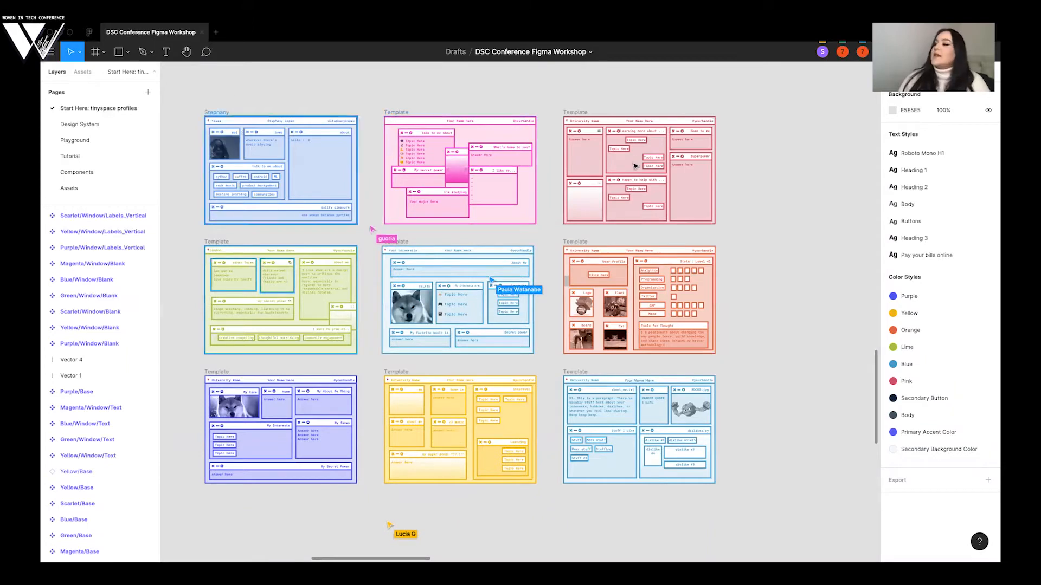
pyautogui.click(392, 115)
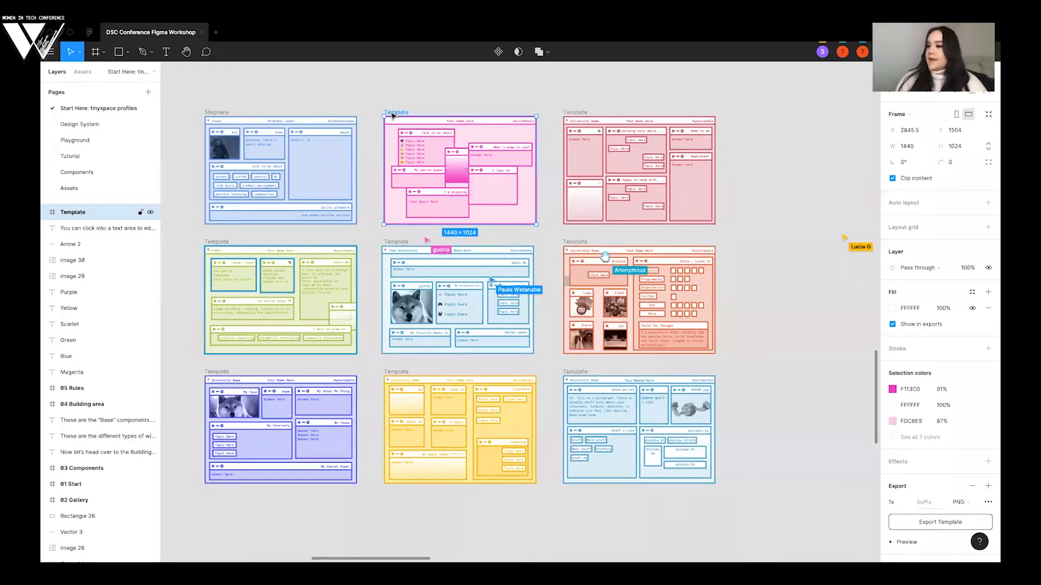
pyautogui.rightClick(102, 212)
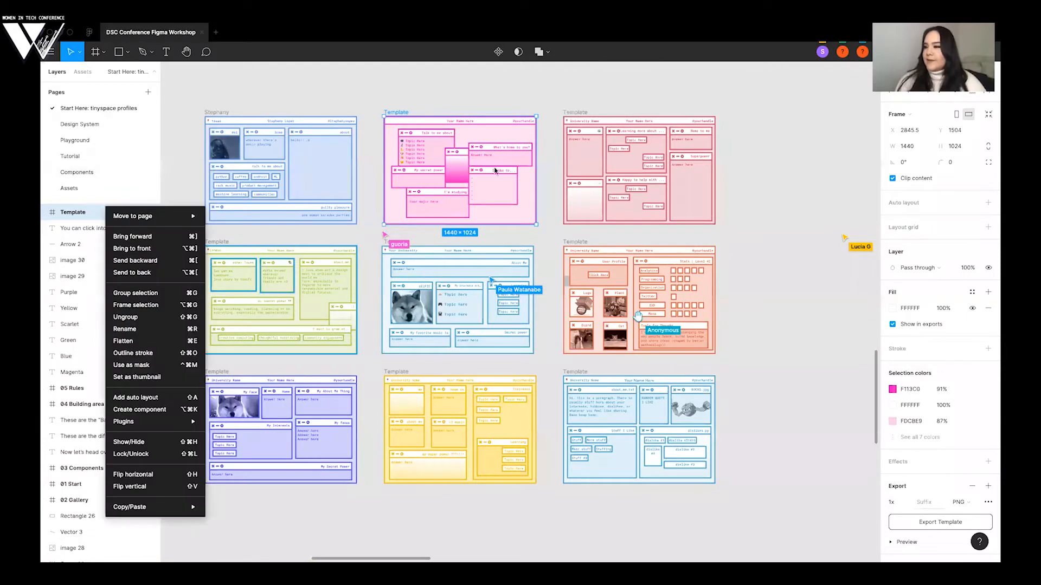
pyautogui.rightClick(404, 116)
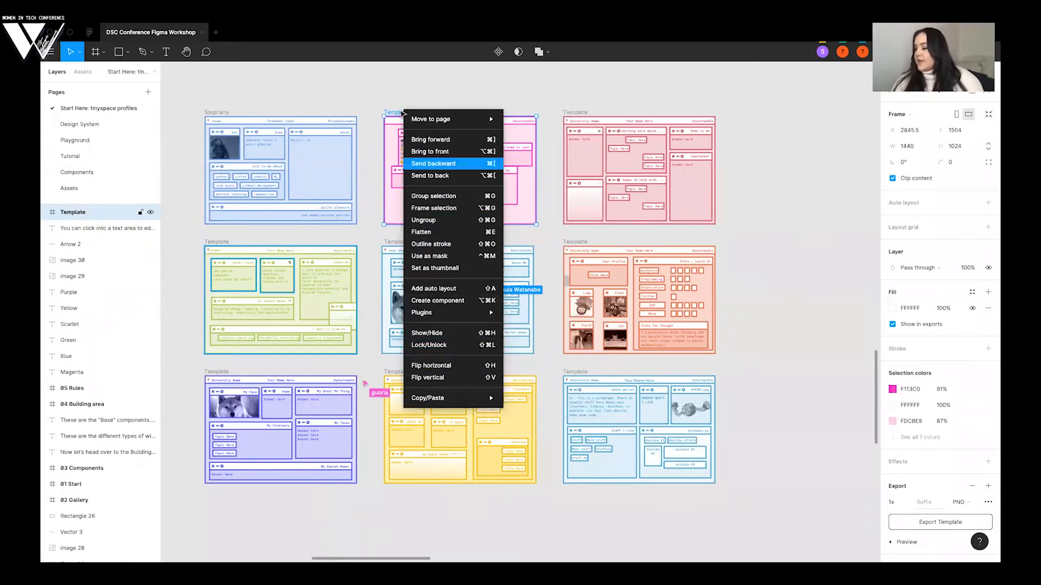
pyautogui.moveTo(404, 115)
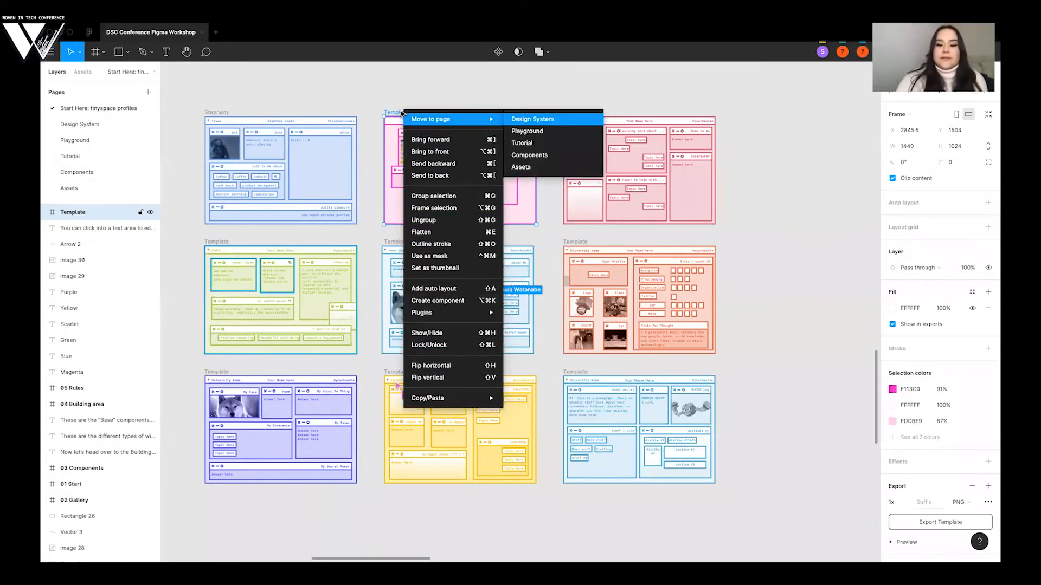
pyautogui.click(403, 113)
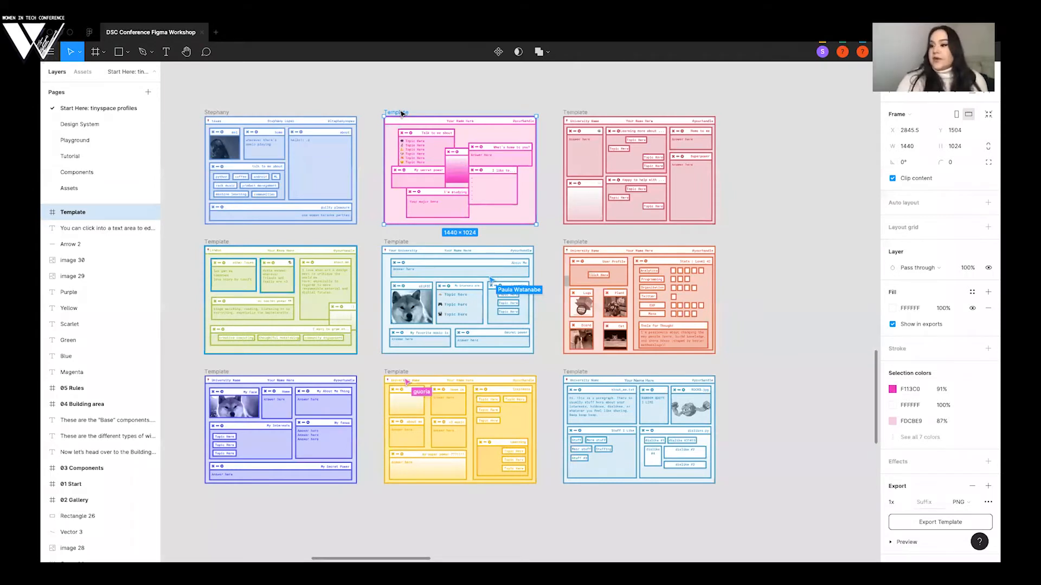
pyautogui.hotkey('ctrl', 'r')
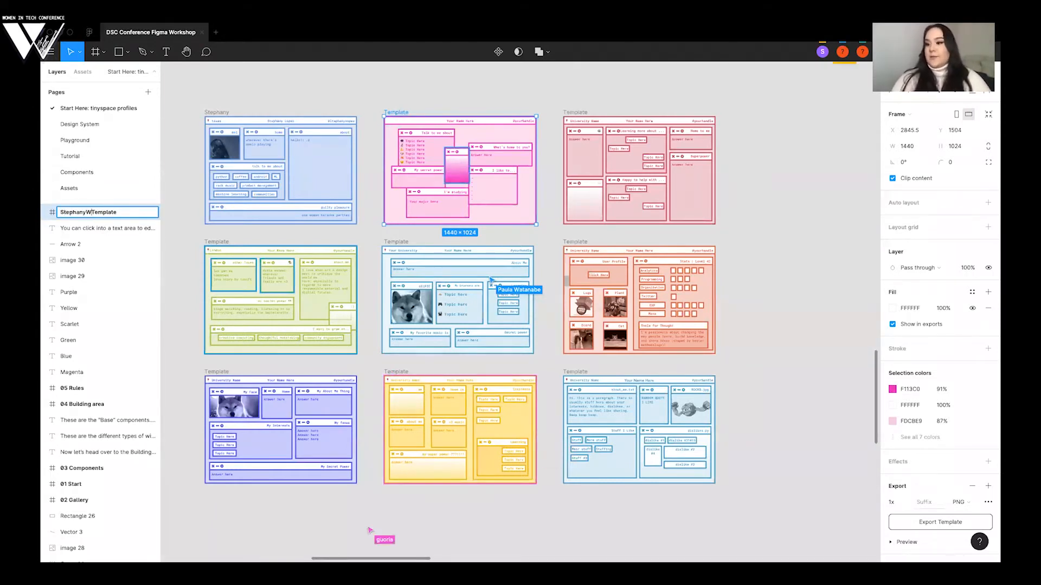
pyautogui.press('Return')
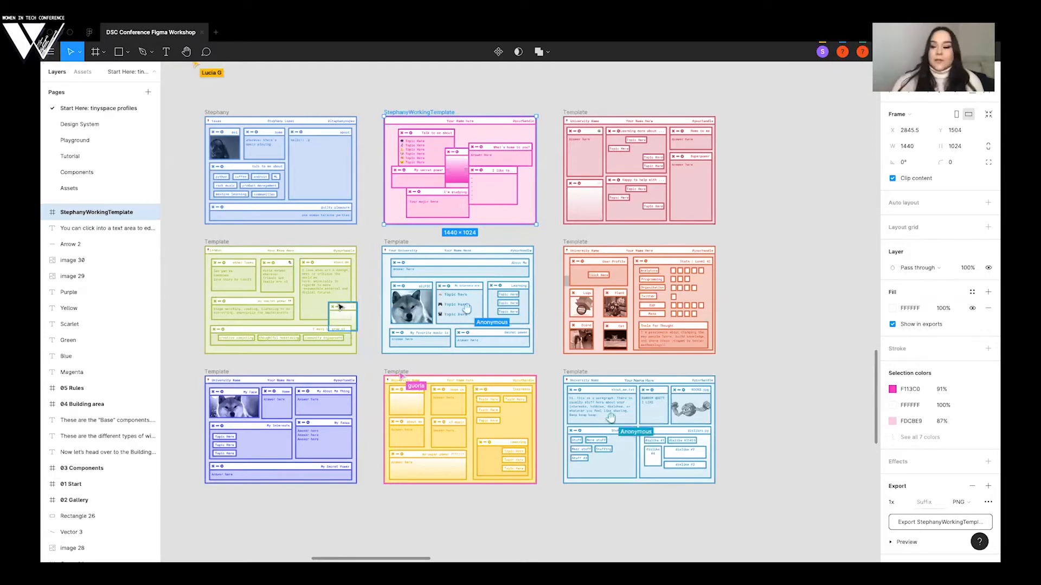
# - Undo the renaming of the pink template frame and deselect it
pyautogui.scroll(-1, 449, 111)
pyautogui.hscroll(1, 449, 111)
pyautogui.press('super+z')
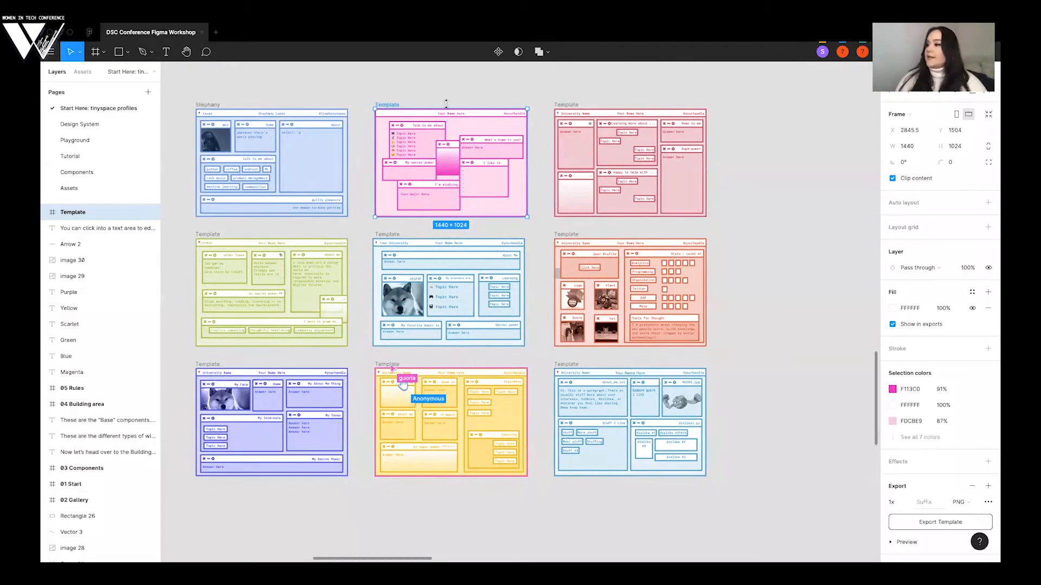
pyautogui.click(458, 94)
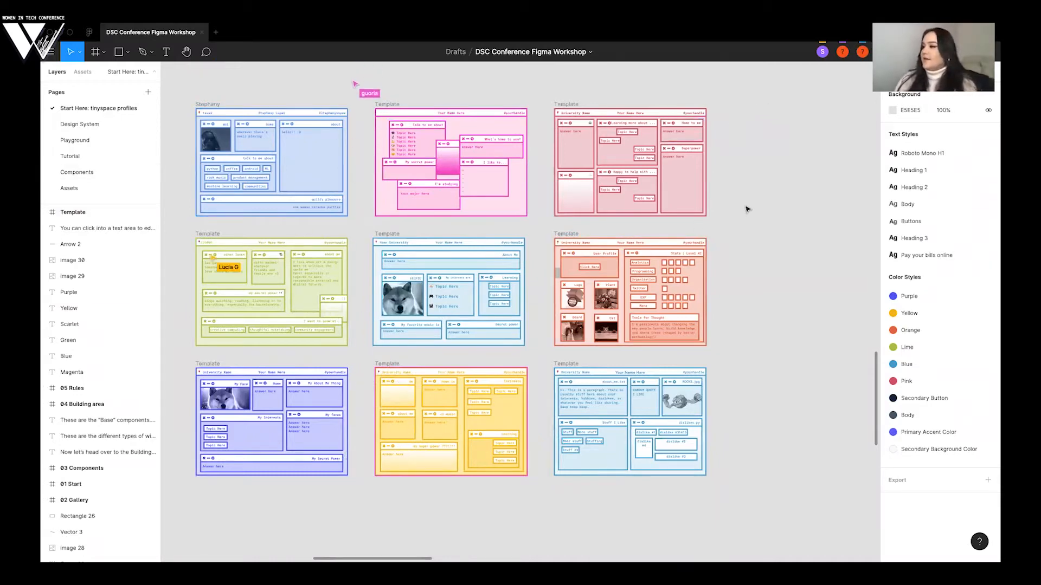
# - Look over the coloured template designs below 02 Gallery, from the blue profile to the orange and light blue ones
pyautogui.scroll(-3, 747, 209)
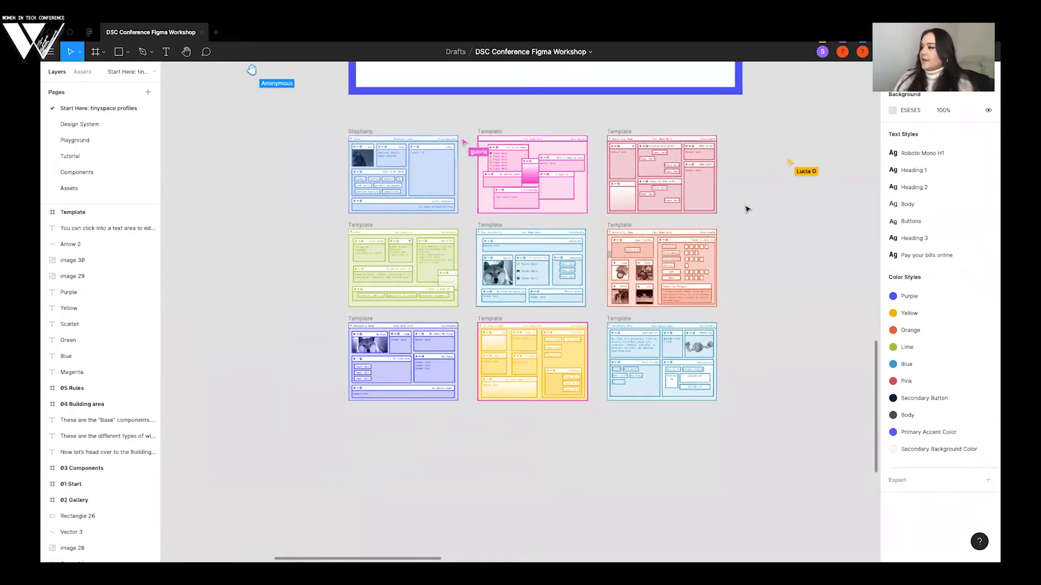
pyautogui.scroll(1, 747, 209)
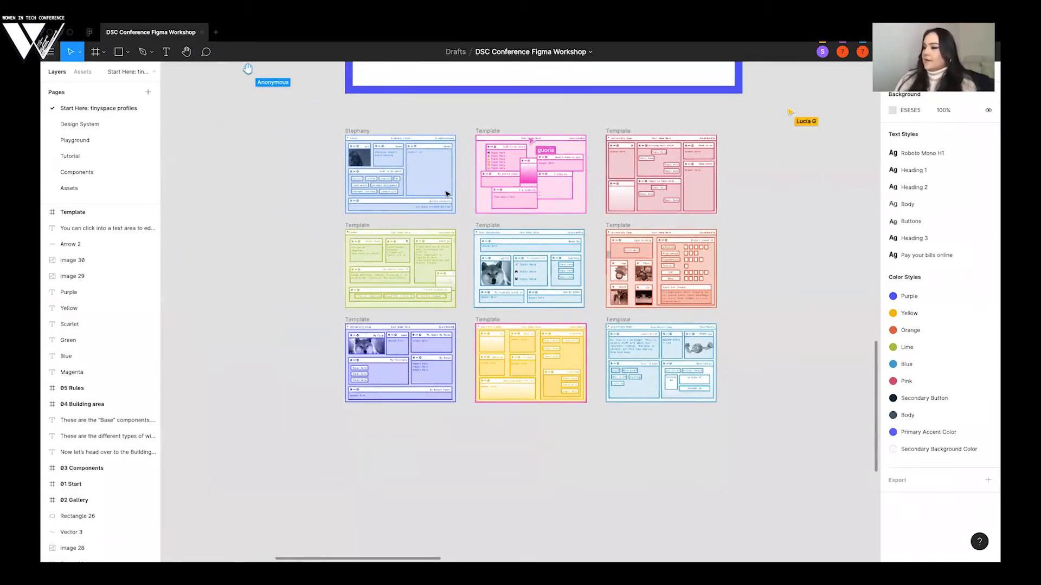
pyautogui.hscroll(1, 561, 194)
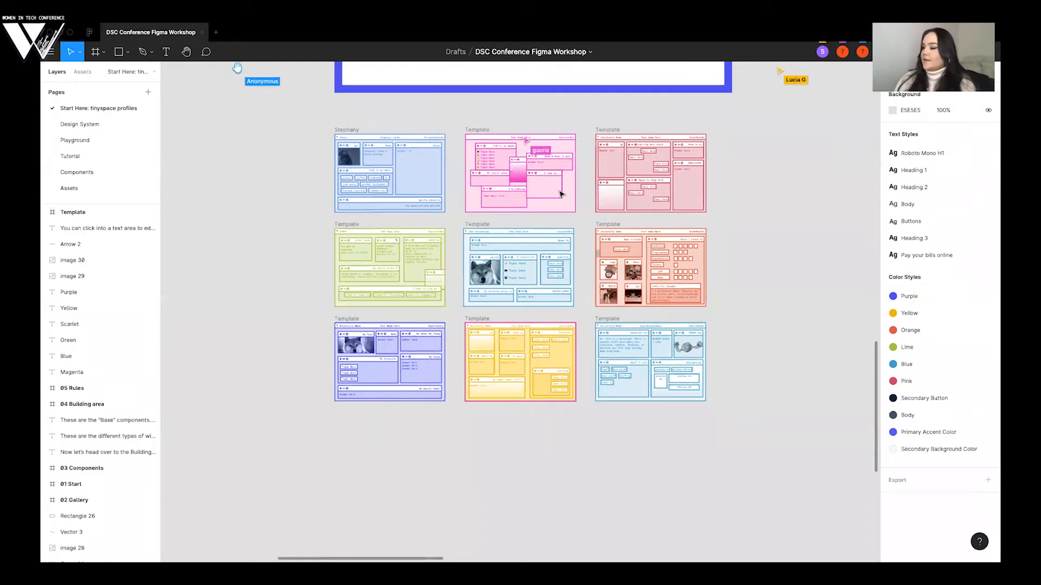
pyautogui.hscroll(5, 560, 194)
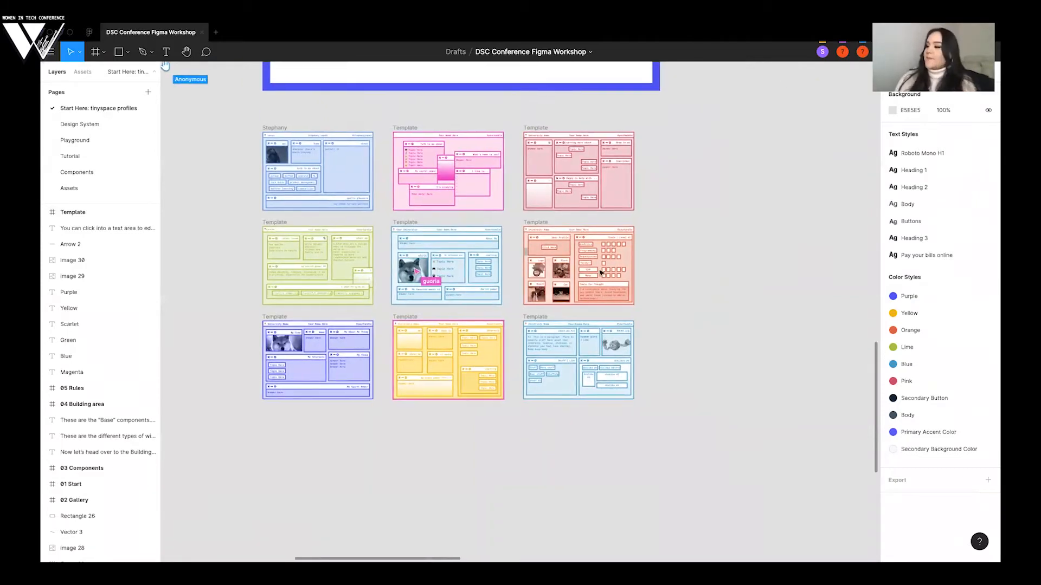
pyautogui.hscroll(4, 579, 210)
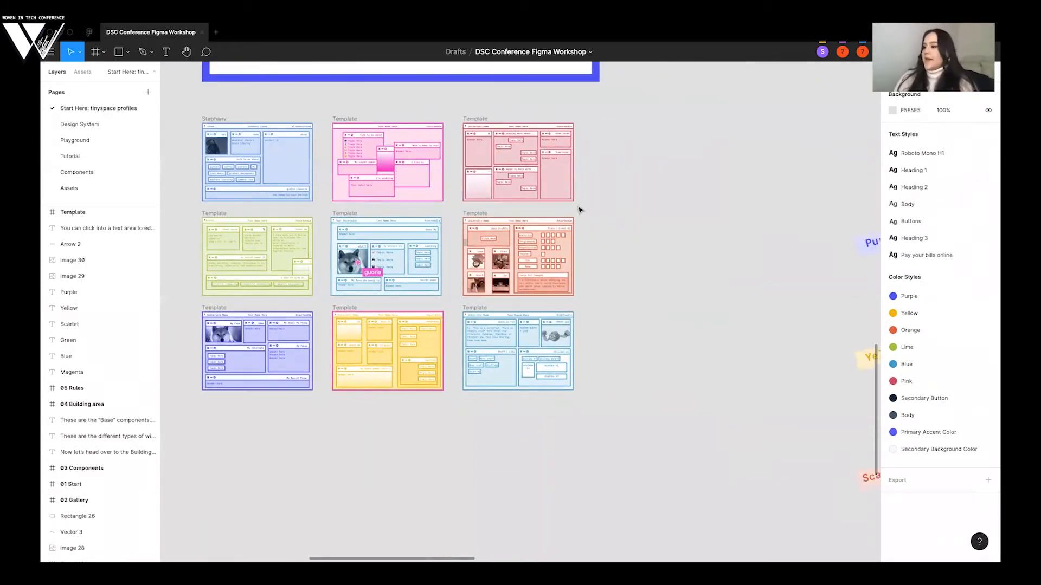
pyautogui.hscroll(2, 579, 210)
pyautogui.scroll(-1, 579, 209)
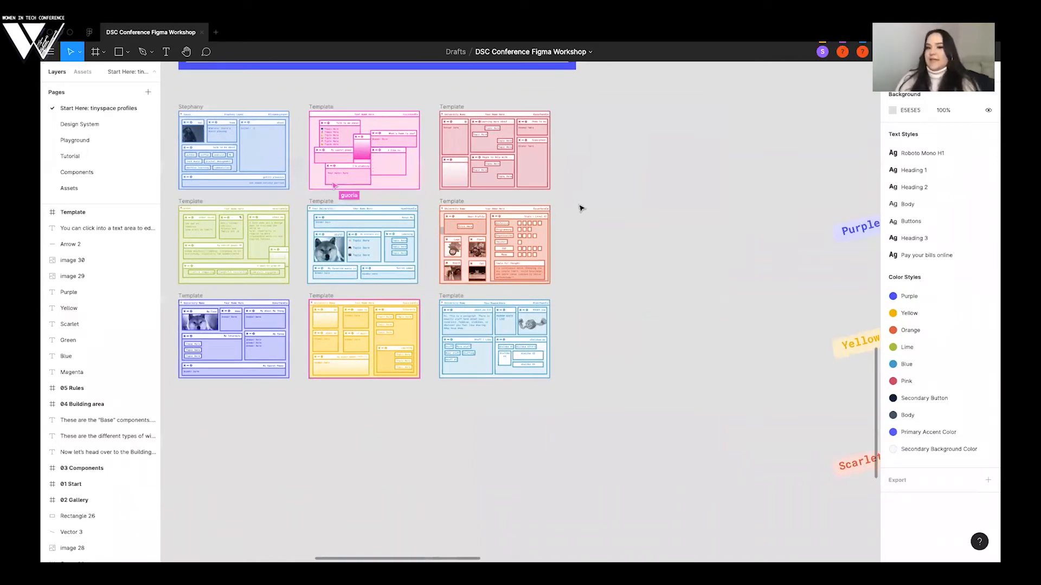
# - Switch to the browser, open the copied workshop file link in a new tab, close that tab, and return to the Figma file
pyautogui.hscroll(7, 579, 209)
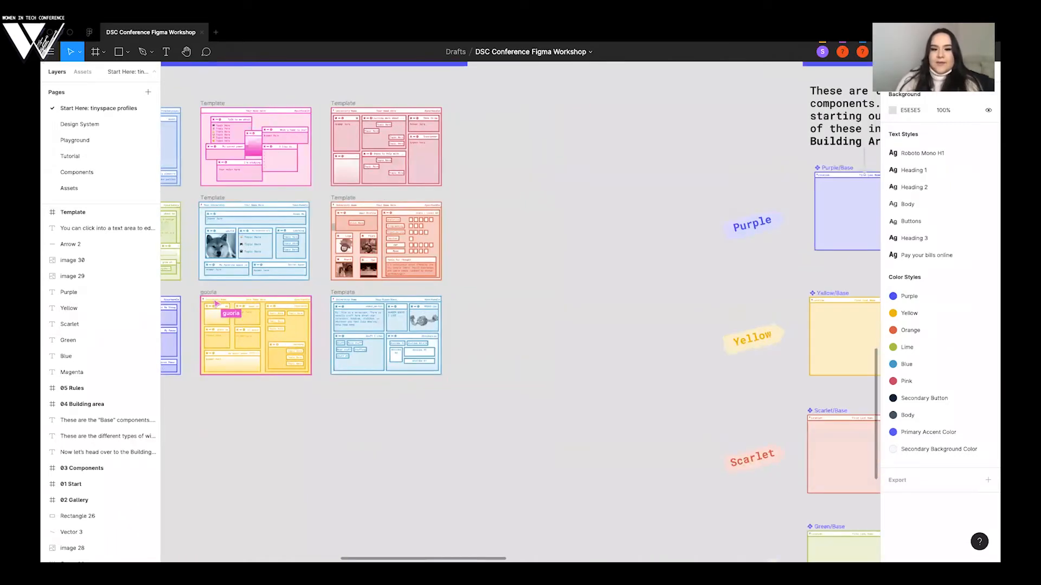
pyautogui.hscroll(2, 520, 312)
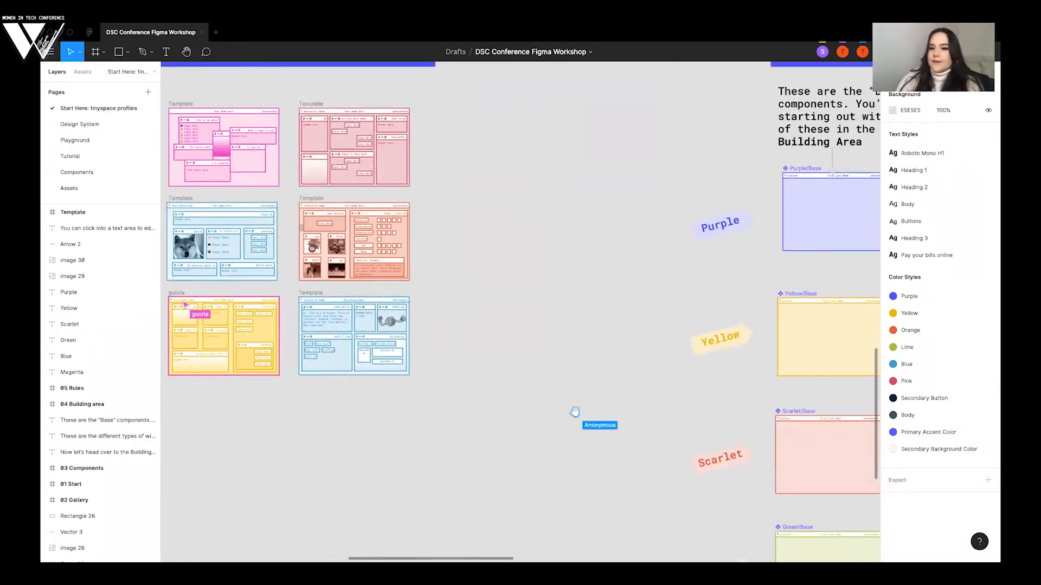
pyautogui.hotkey('ctrl', 'Left')
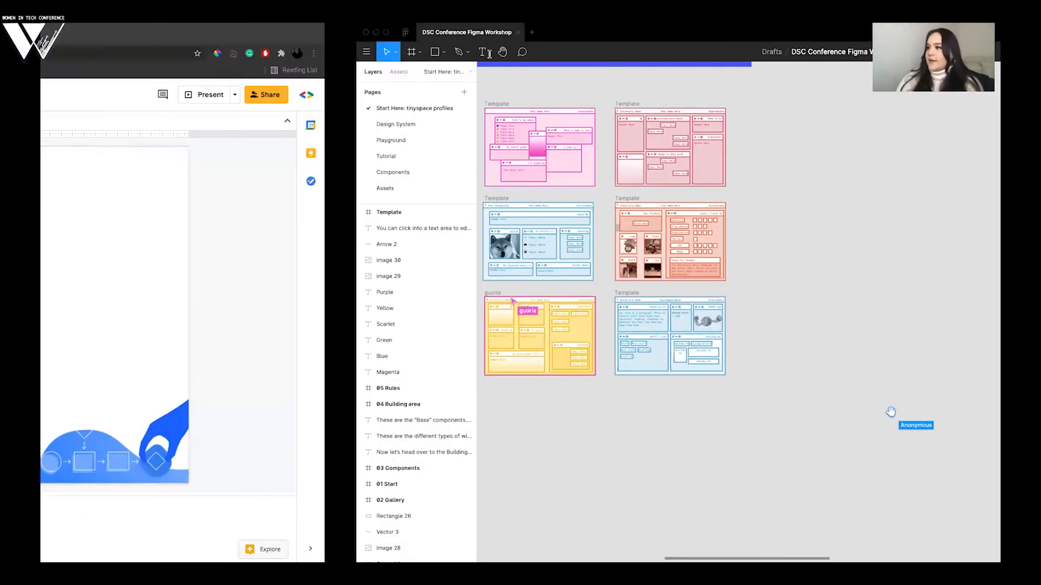
pyautogui.press('super+t')
pyautogui.press('Return')
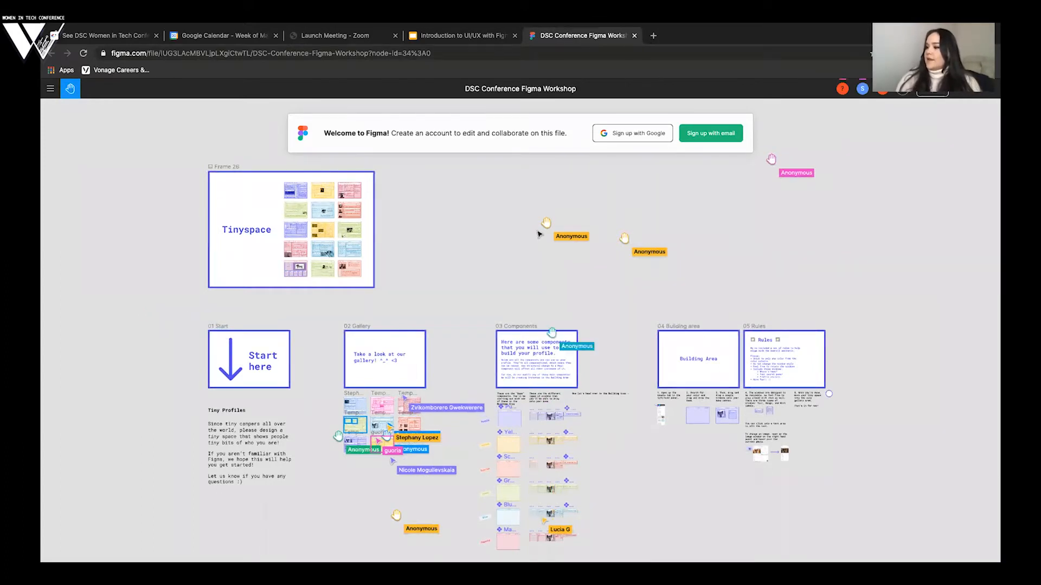
pyautogui.hotkey('ctrl', 'w')
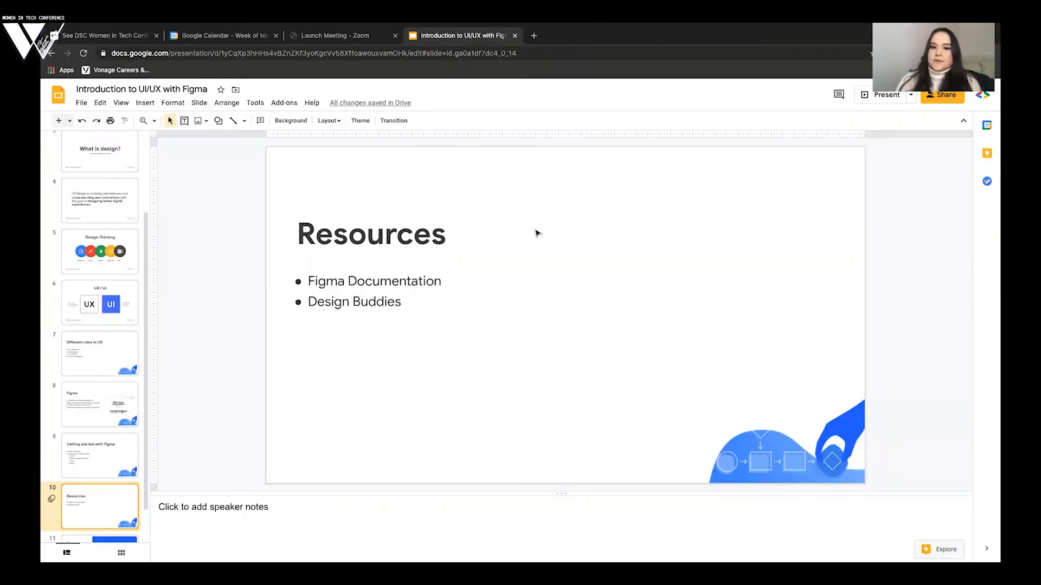
pyautogui.hotkey('ctrl', 'Right')
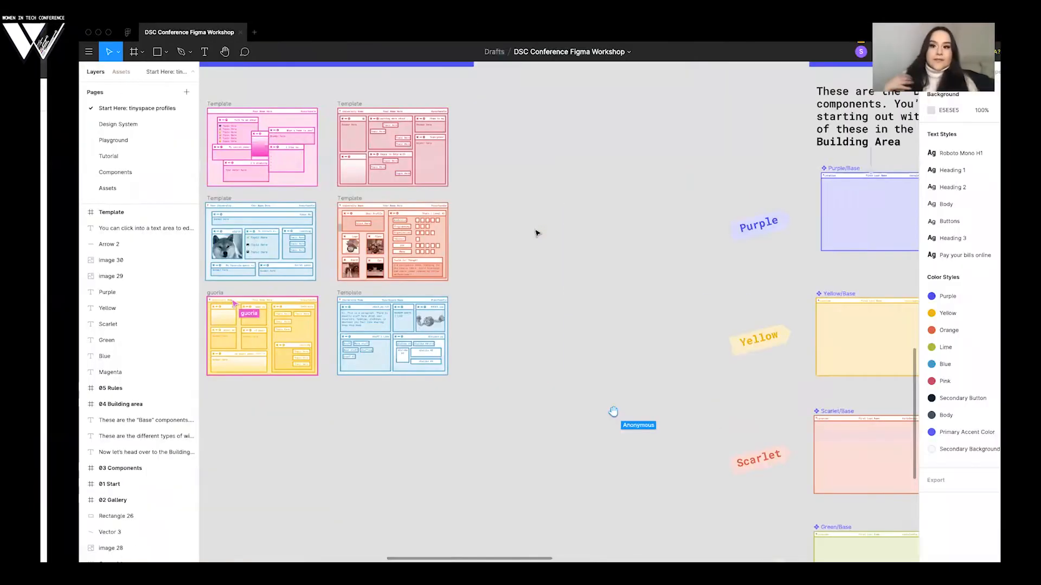
# - Look over the coloured base components and their window types below 03 Components, from purple to blue
pyautogui.hscroll(4, 537, 233)
pyautogui.scroll(-1, 537, 233)
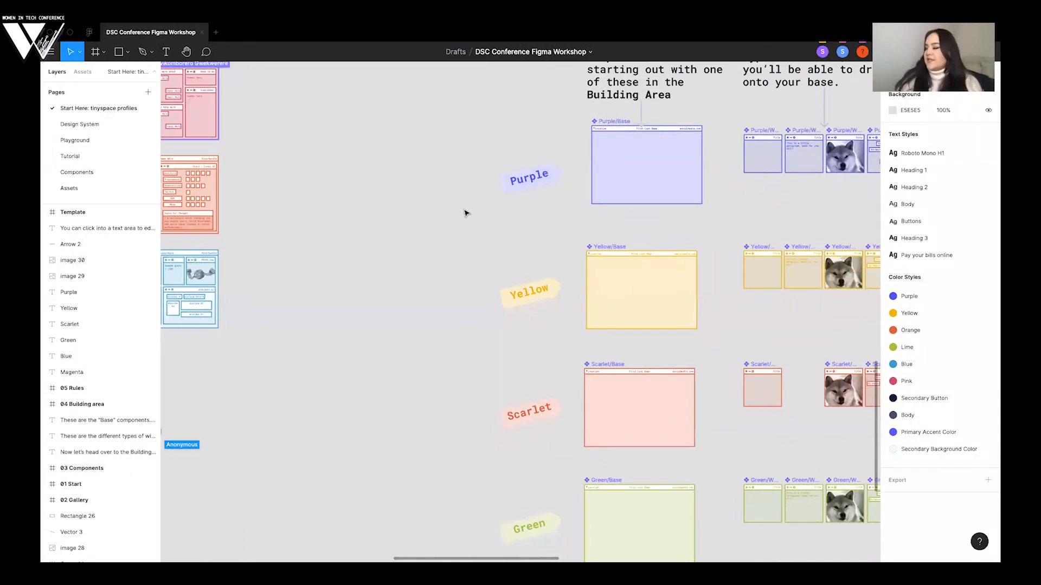
pyautogui.scroll(-3, 435, 212)
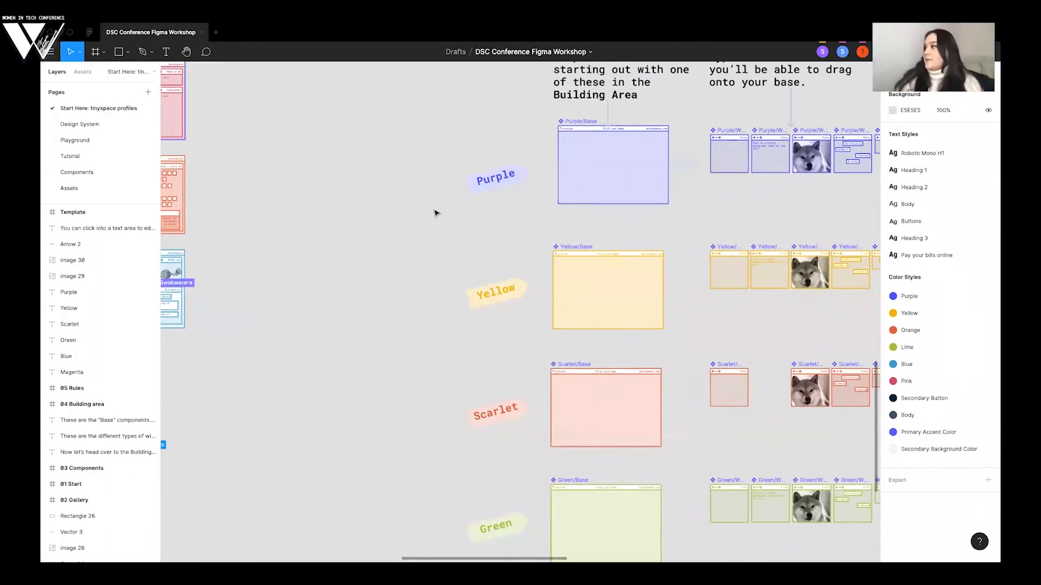
pyautogui.scroll(-3, 435, 213)
pyautogui.hscroll(2, 435, 212)
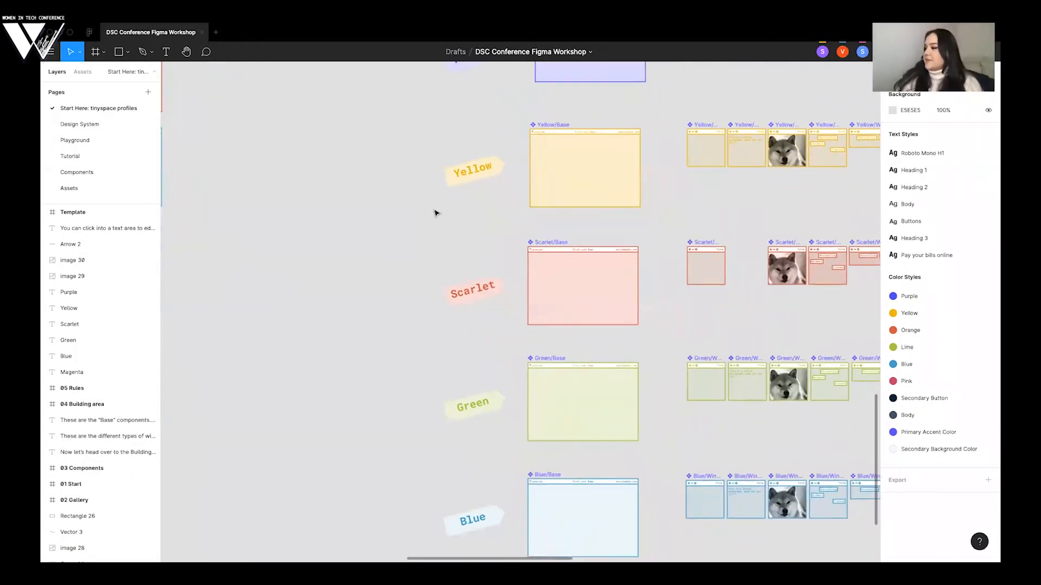
pyautogui.scroll(5, 531, 215)
pyautogui.scroll(2, 531, 215)
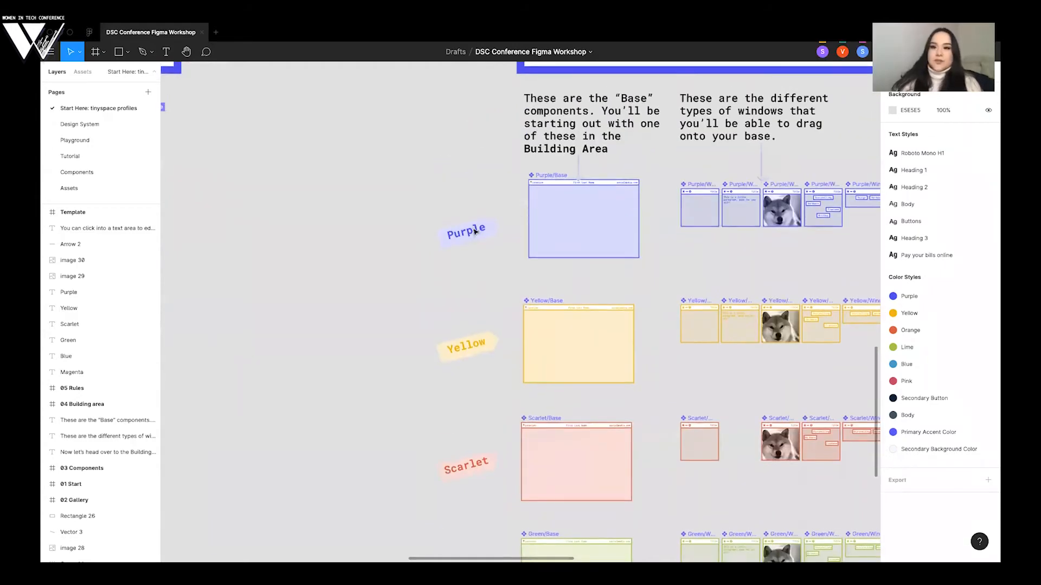
pyautogui.scroll(-4, 479, 229)
pyautogui.scroll(-3, 547, 263)
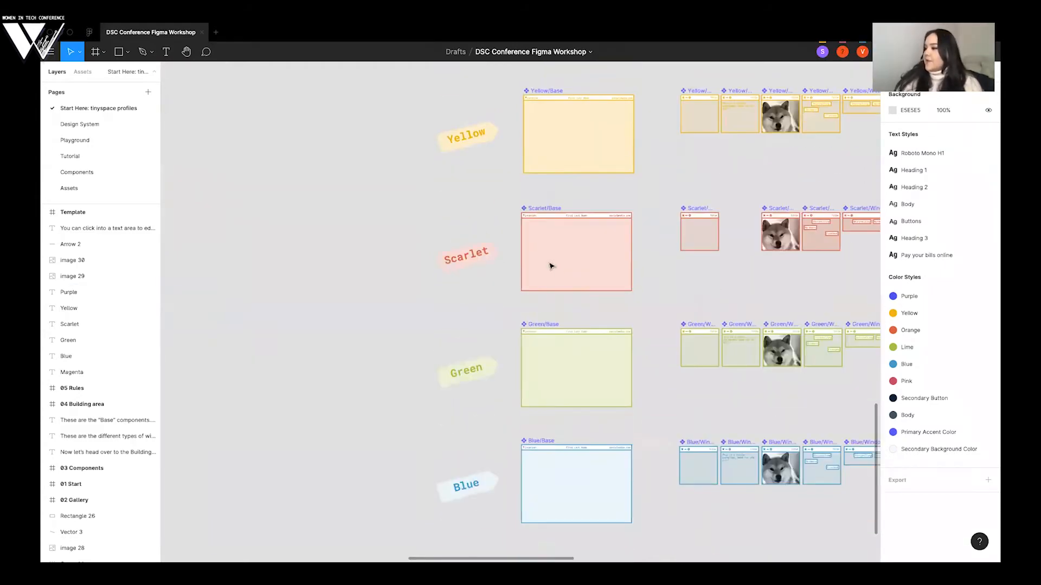
# - Paste a copy of the Green/Base component and place it below the purple template in the gallery
pyautogui.click(550, 266)
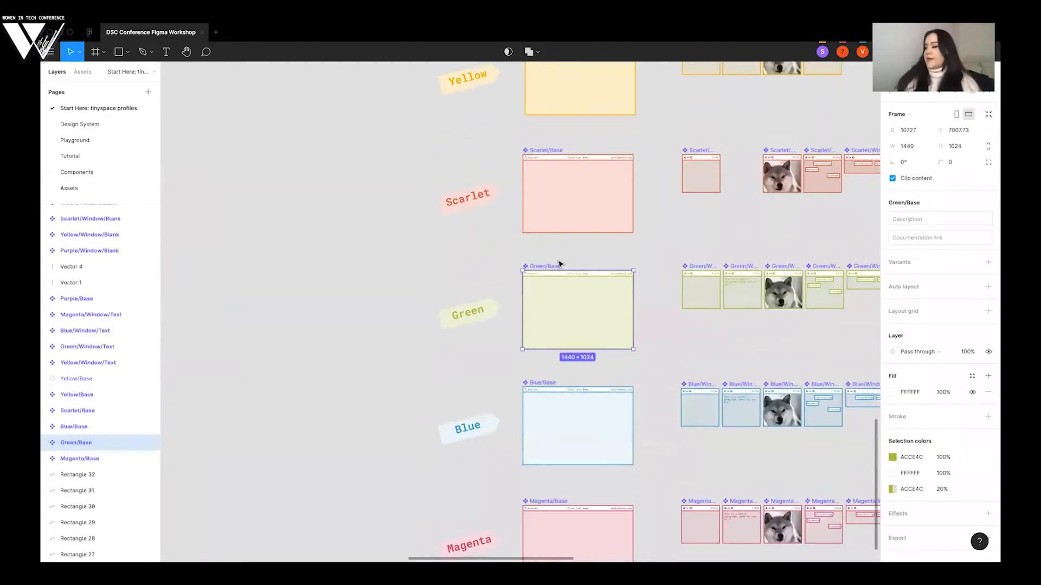
pyautogui.press('super+v')
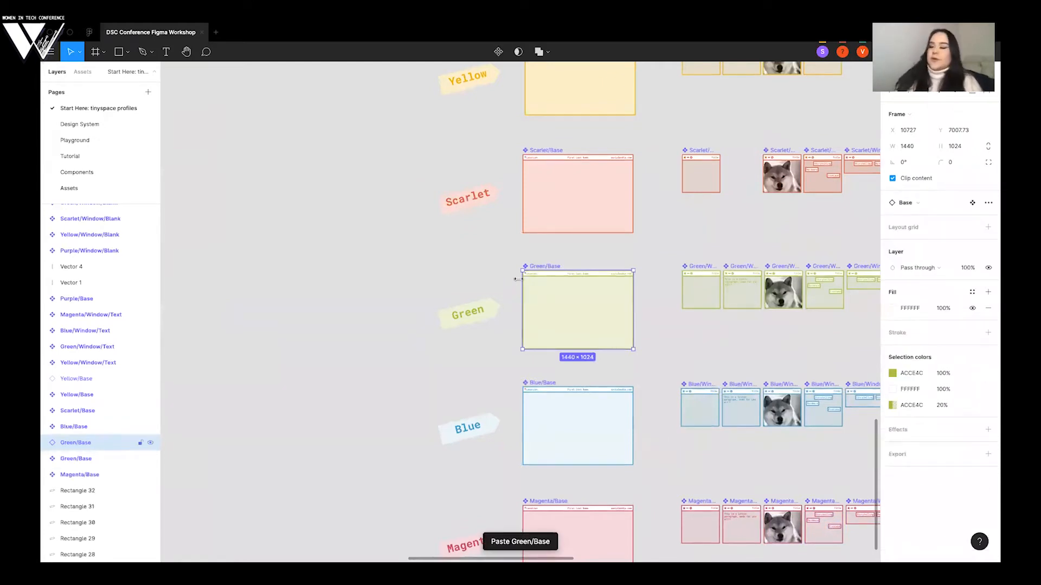
pyautogui.moveTo(599, 327); pyautogui.dragTo(286, 281)
pyautogui.hscroll(-10, 287, 281)
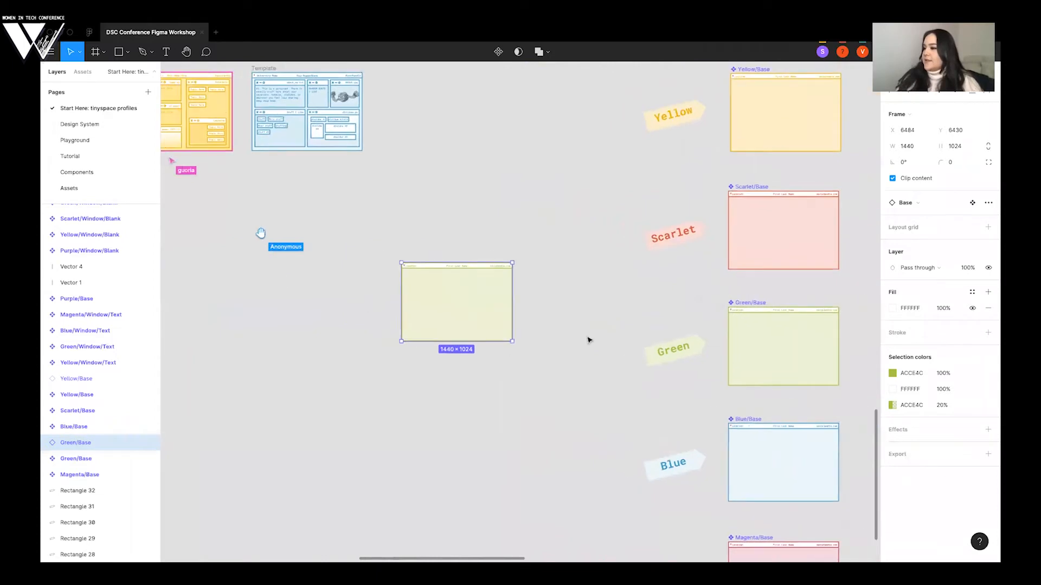
pyautogui.hscroll(-5, 243, 196)
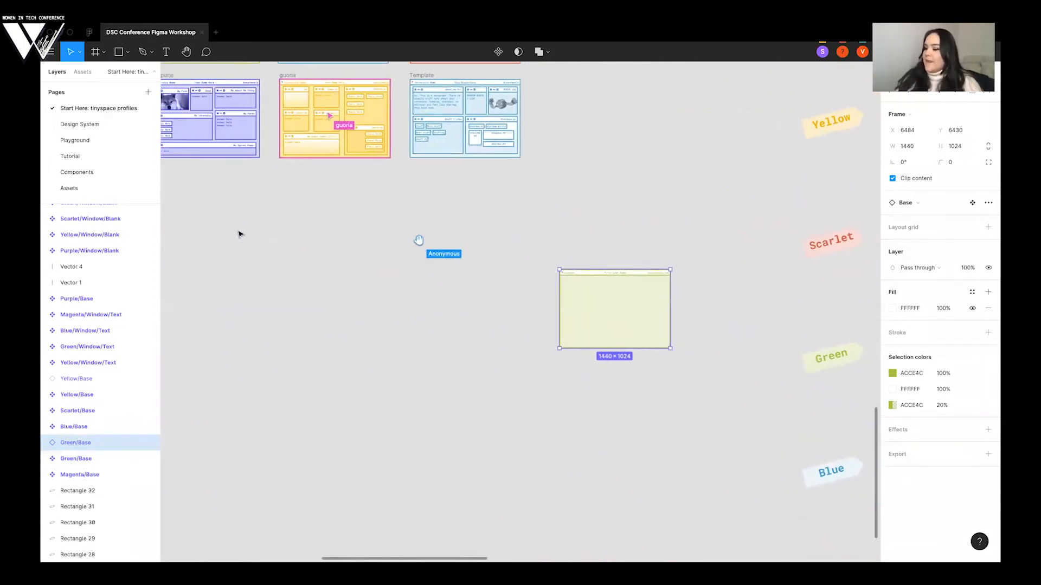
pyautogui.moveTo(245, 235); pyautogui.dragTo(254, 256)
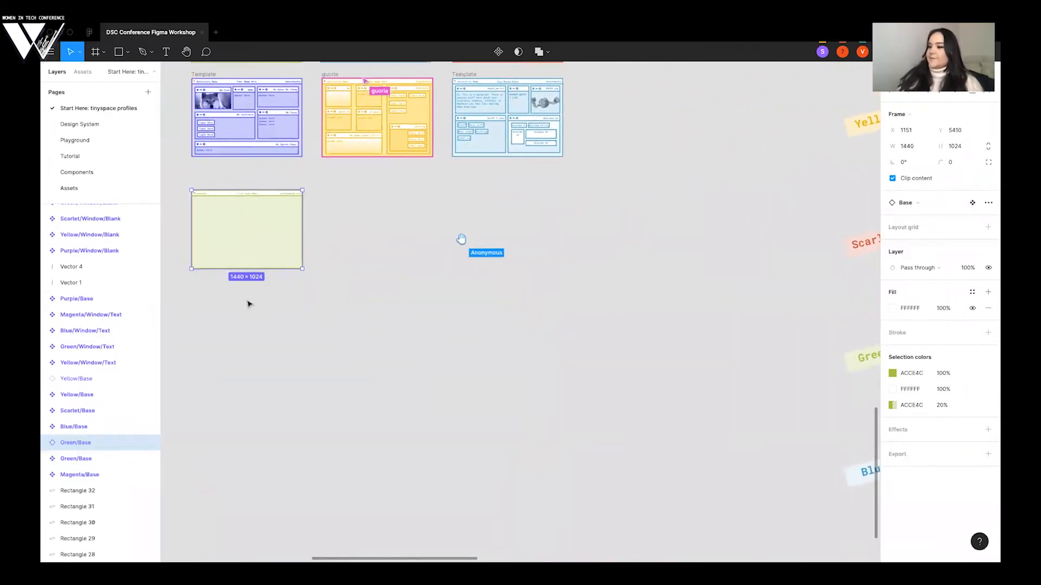
pyautogui.scroll(1, 248, 303)
pyautogui.scroll(-1, 245, 315)
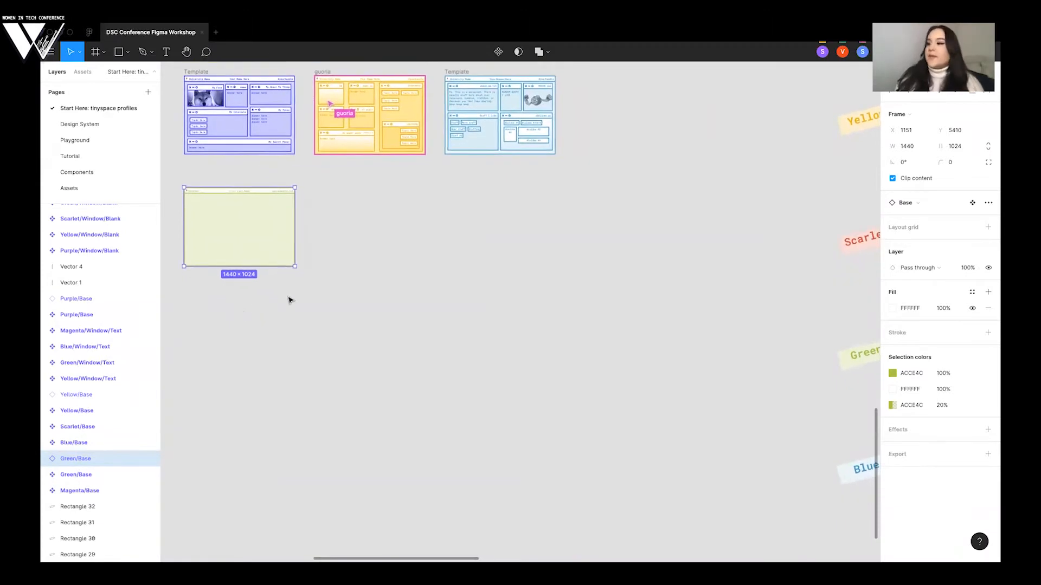
pyautogui.click(364, 286)
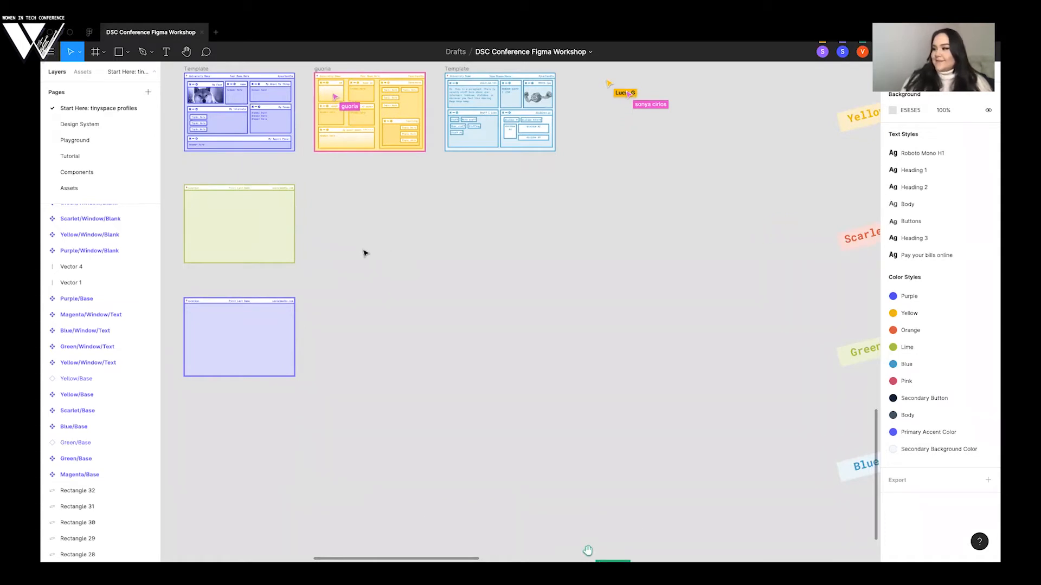
# - Select the green base copy in the gallery and view it up close beside the neighbouring templates
pyautogui.hscroll(2, 364, 252)
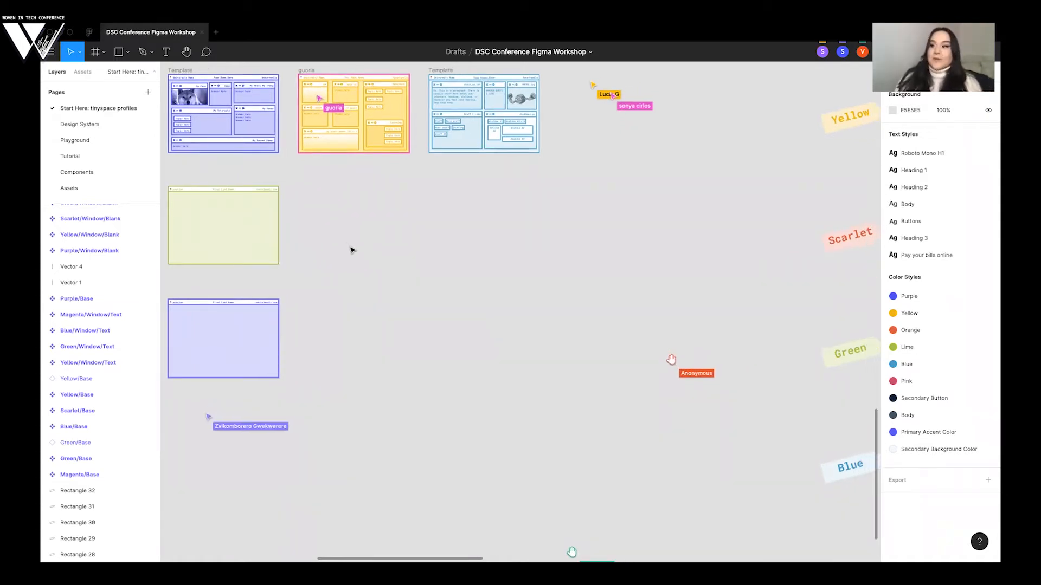
pyautogui.scroll(-2, 351, 249)
pyautogui.scroll(-3, 351, 250)
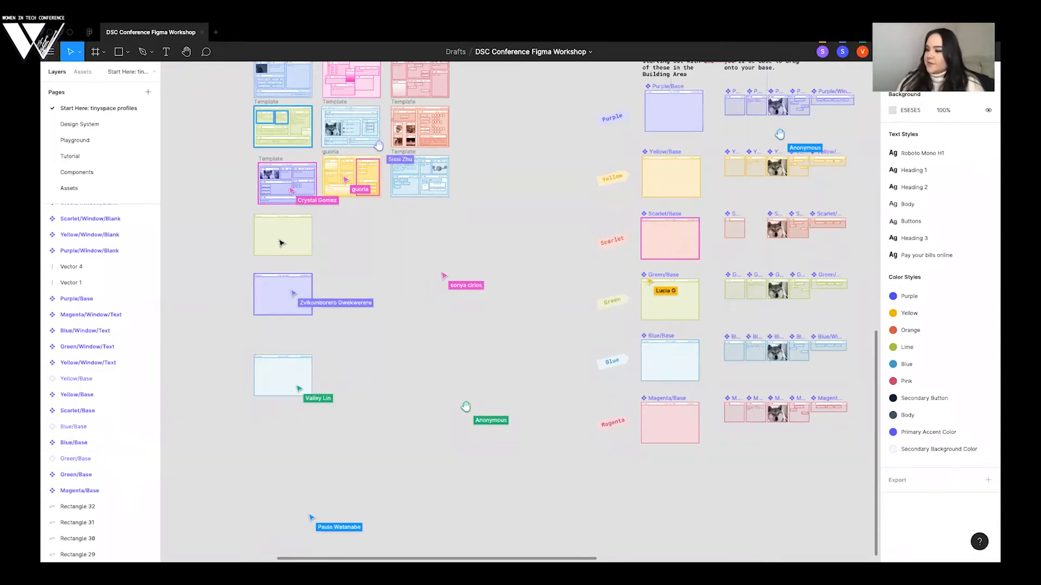
pyautogui.click(281, 243)
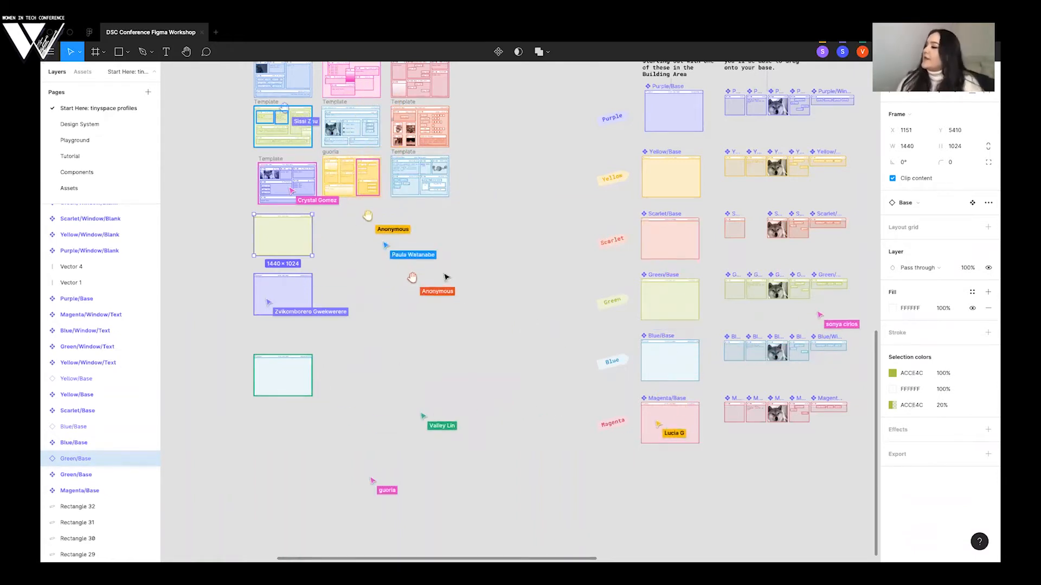
pyautogui.scroll(5, 310, 237)
pyautogui.scroll(3, 428, 302)
pyautogui.hscroll(-2, 428, 303)
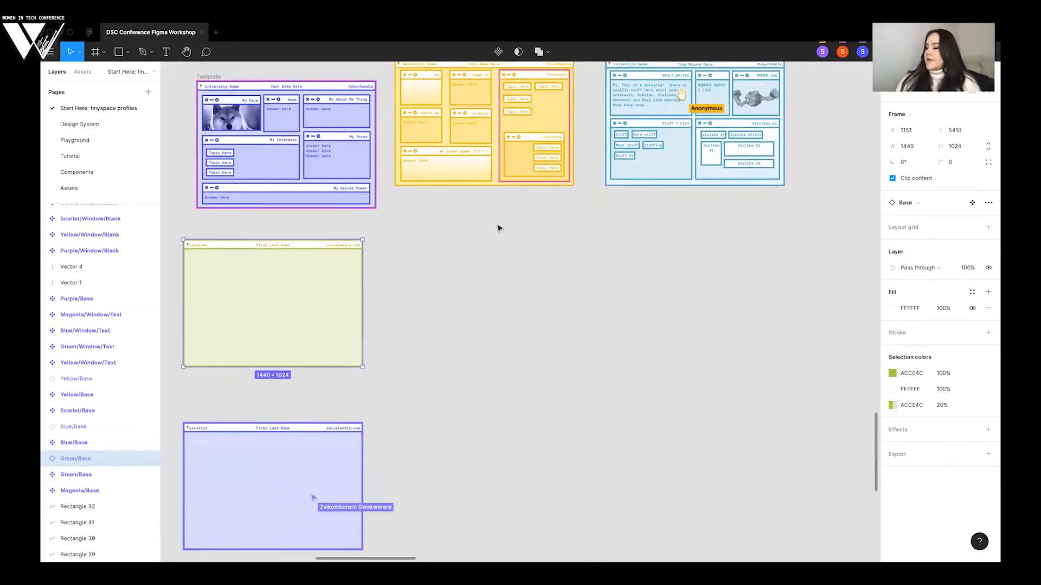
pyautogui.scroll(1, 498, 228)
pyautogui.hscroll(-1, 511, 214)
pyautogui.scroll(1, 512, 214)
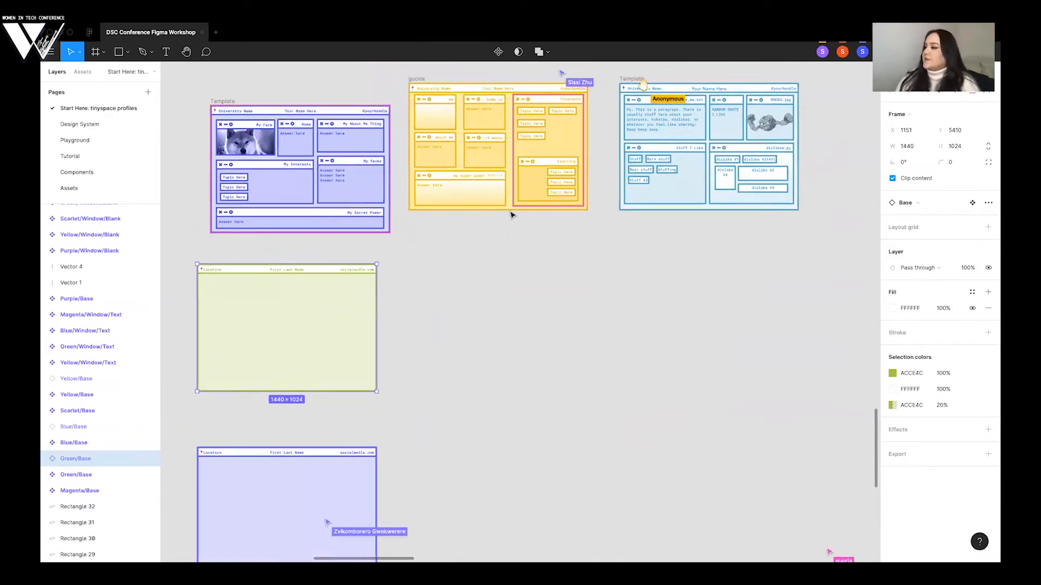
# - Paste a copy of the Green/Window/Blank component and place it on the green base copy in the gallery
pyautogui.scroll(-5, 732, 105)
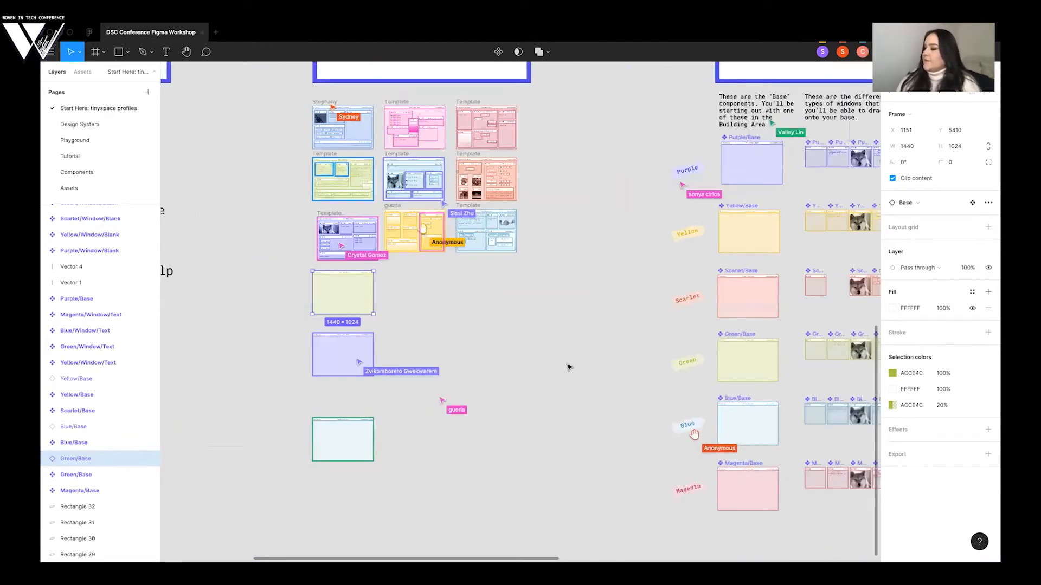
pyautogui.hscroll(1, 635, 299)
pyautogui.scroll(1, 635, 299)
pyautogui.hscroll(3, 687, 294)
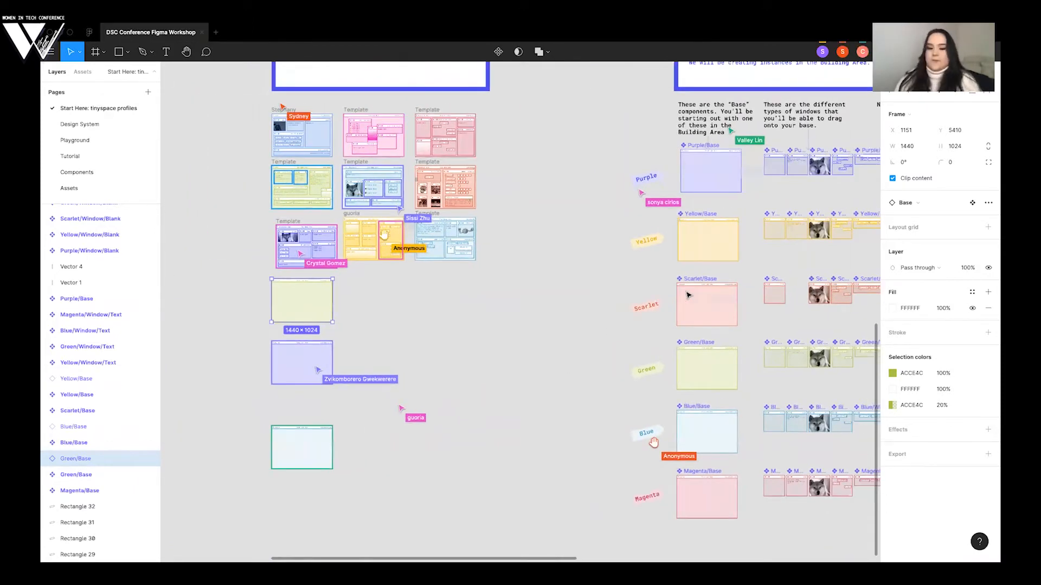
pyautogui.hscroll(5, 688, 294)
pyautogui.scroll(-3, 688, 294)
pyautogui.hscroll(2, 688, 295)
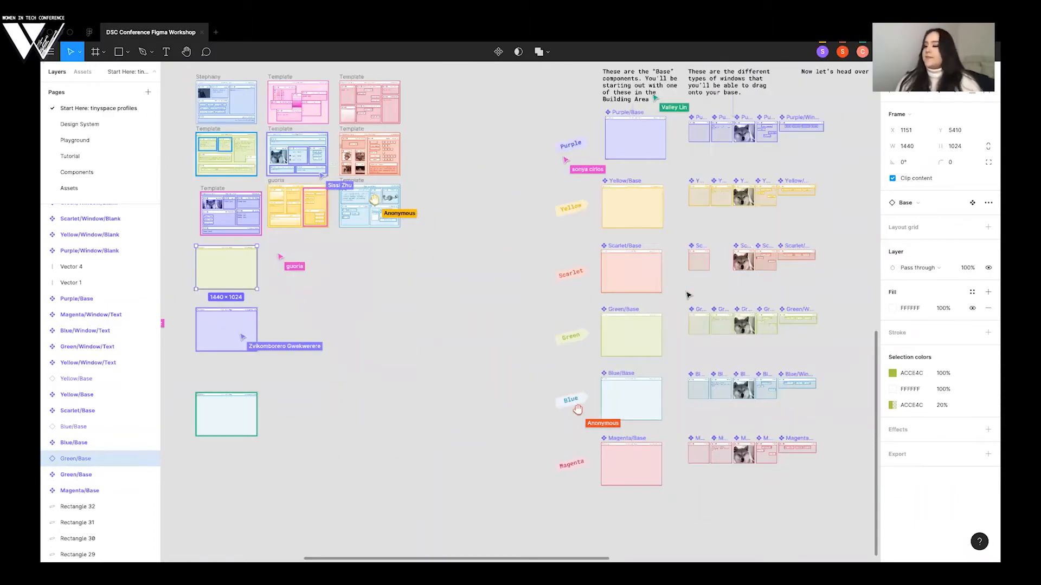
pyautogui.scroll(-2, 687, 294)
pyautogui.hscroll(1, 687, 295)
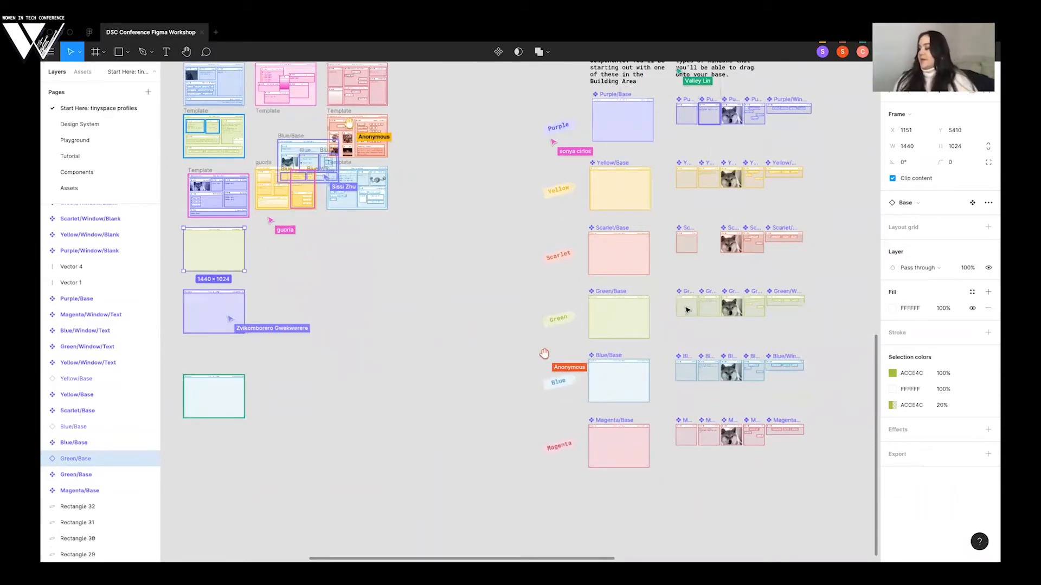
pyautogui.click(687, 310)
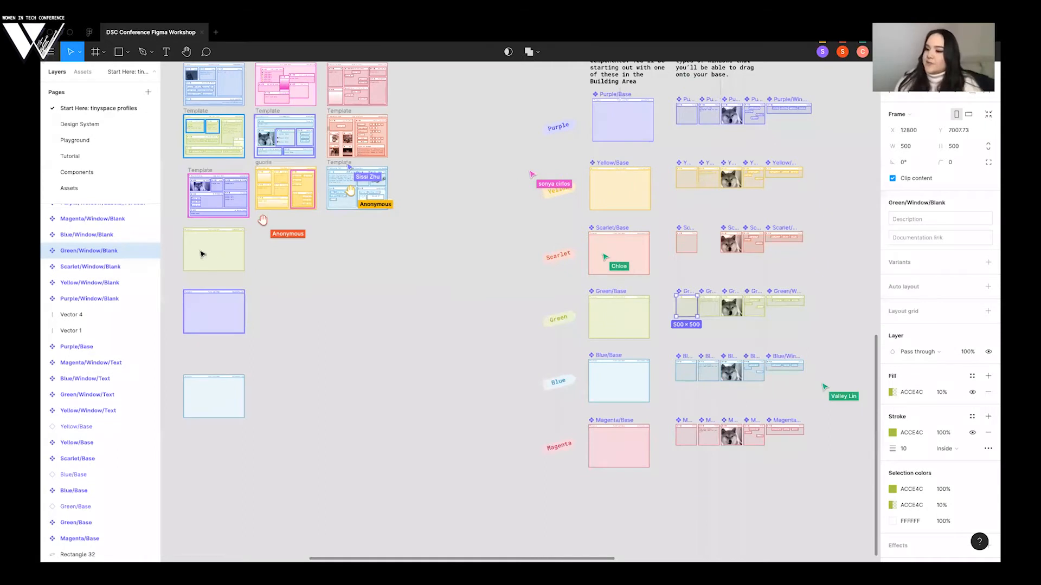
pyautogui.hotkey('ctrl', 'v')
pyautogui.moveTo(687, 310); pyautogui.dragTo(199, 249)
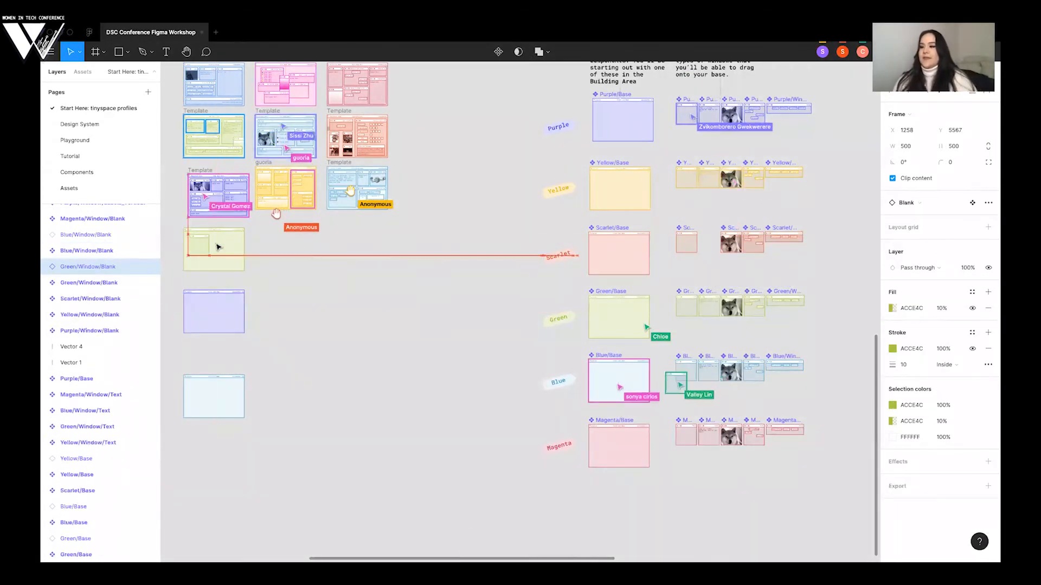
# - Position the blank window in the upper-left corner of the green base, just below its header bar
pyautogui.scroll(10, 199, 249)
pyautogui.hscroll(-3, 409, 255)
pyautogui.scroll(-1, 409, 256)
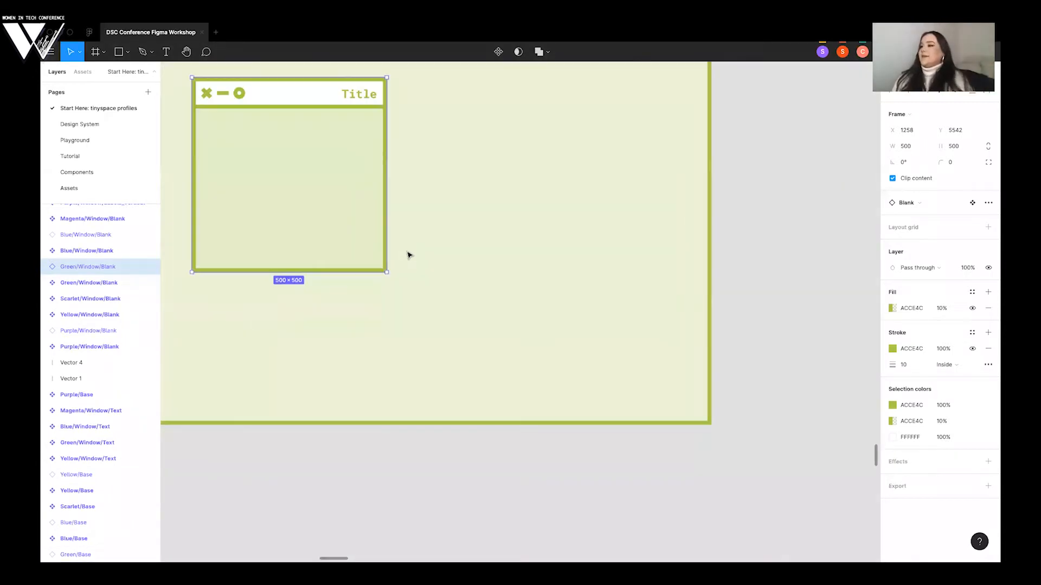
pyautogui.scroll(2, 408, 254)
pyautogui.moveTo(361, 187); pyautogui.dragTo(335, 185)
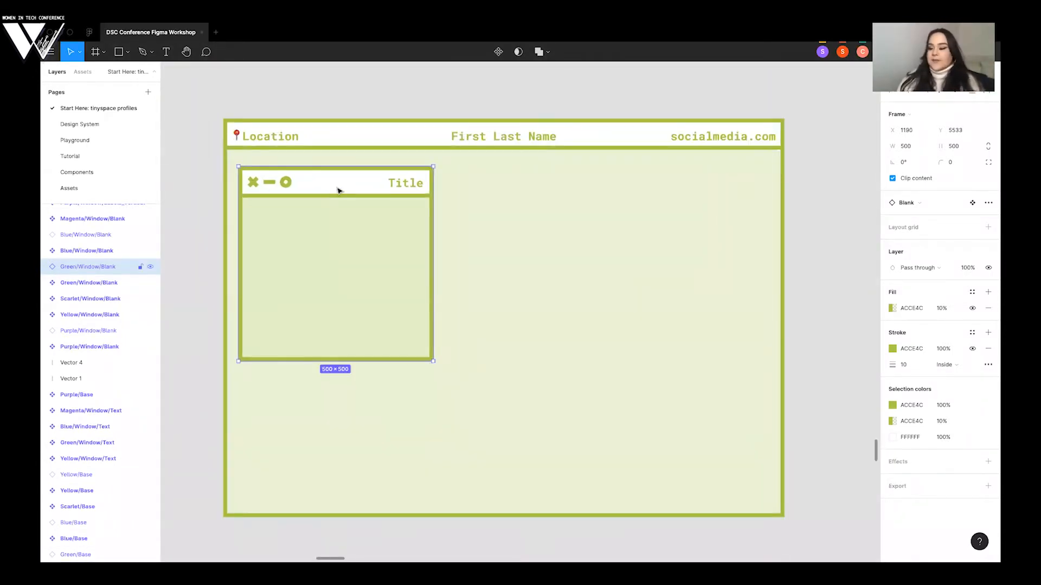
# - Replace the First Last Name placeholder in the green base's header with the presenter's full name and select that text
pyautogui.click(493, 136)
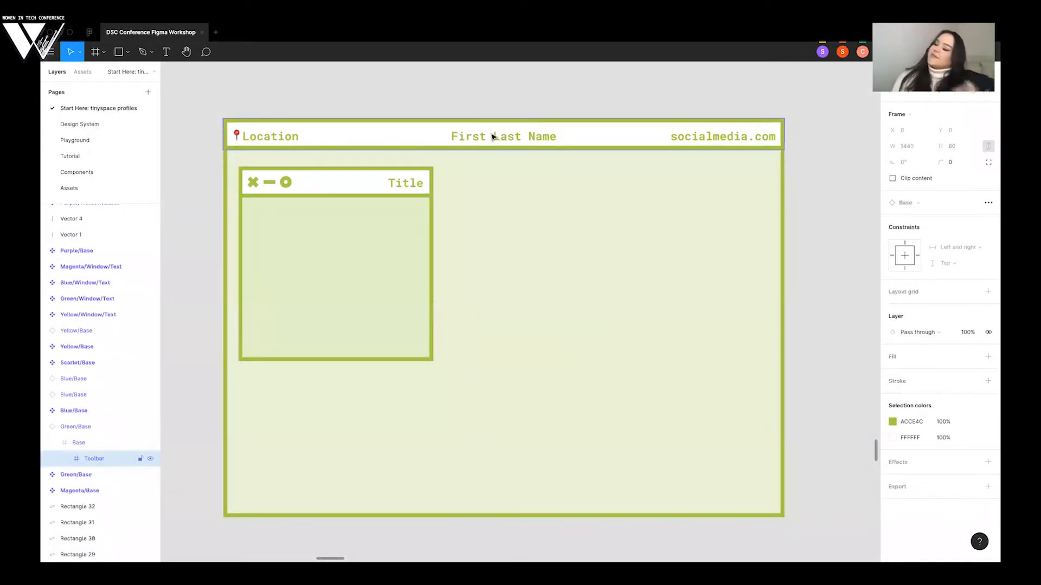
pyautogui.doubleClick(496, 137)
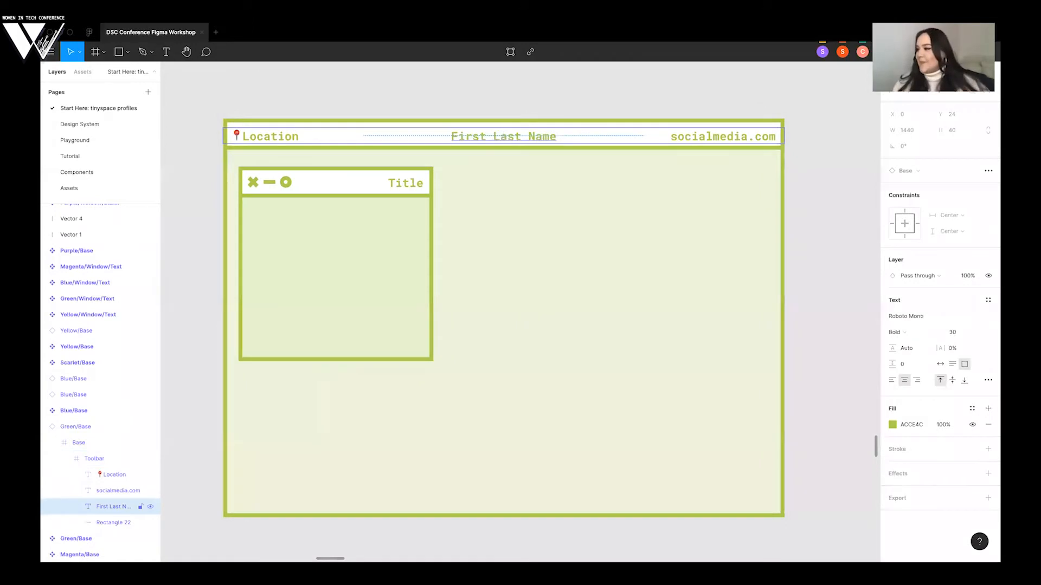
pyautogui.press('Return')
pyautogui.write('Stephany Lopez')
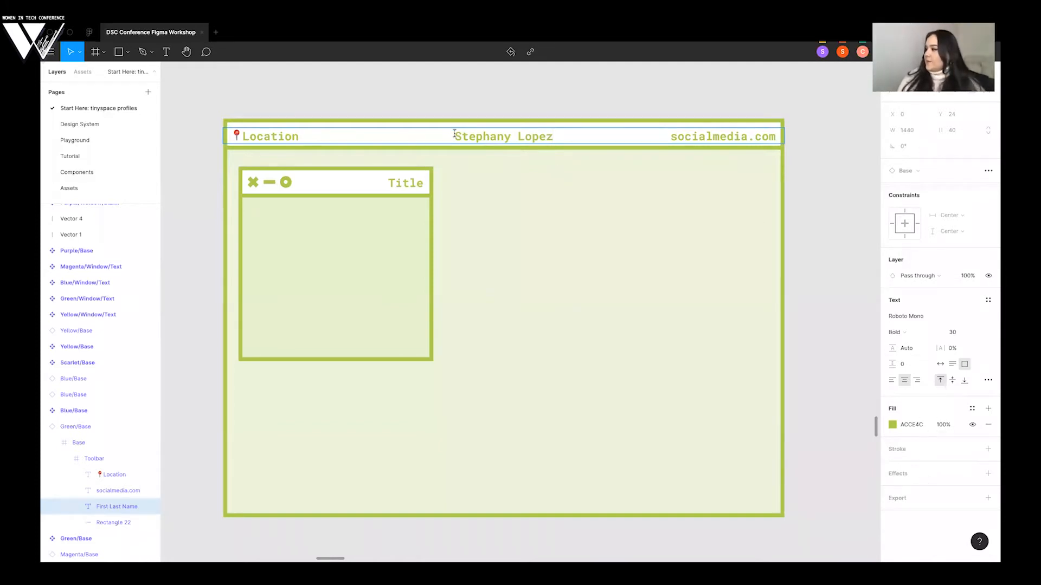
pyautogui.moveTo(475, 135); pyautogui.dragTo(549, 135)
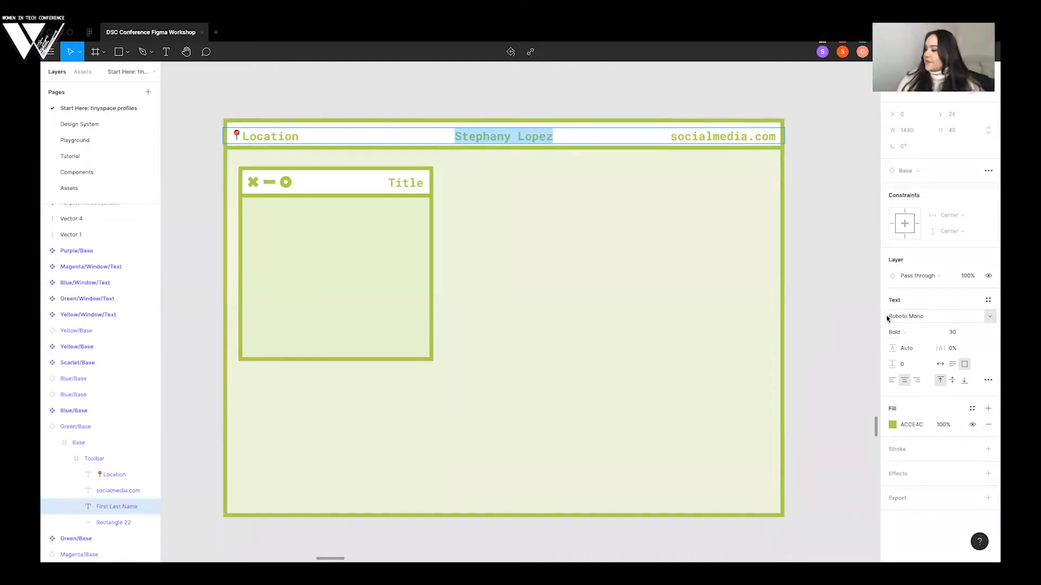
# - Change the font of the name text in the green base's header to Avenir and check it up close
pyautogui.click(990, 317)
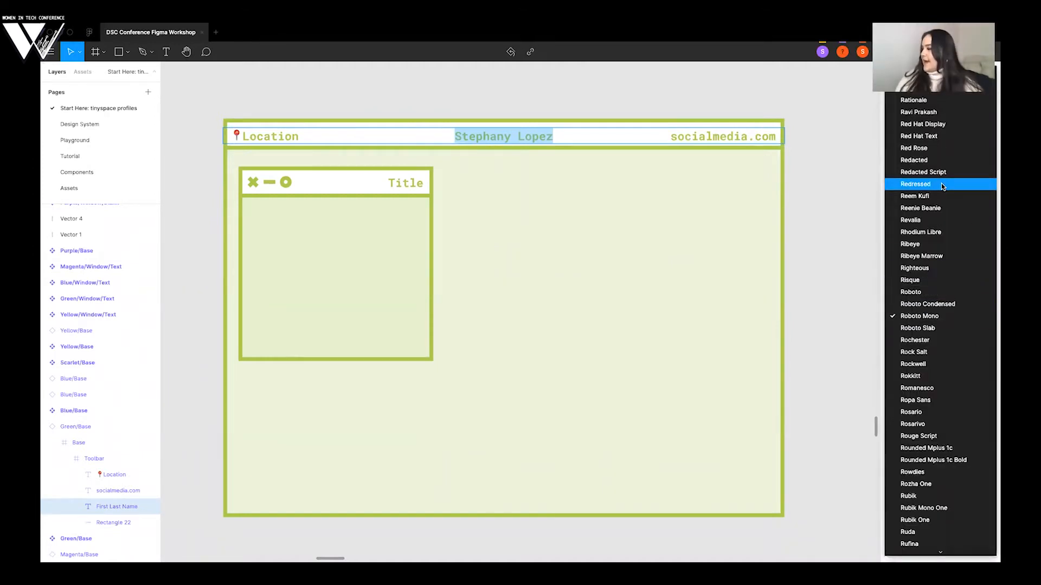
pyautogui.scroll(2, 941, 183)
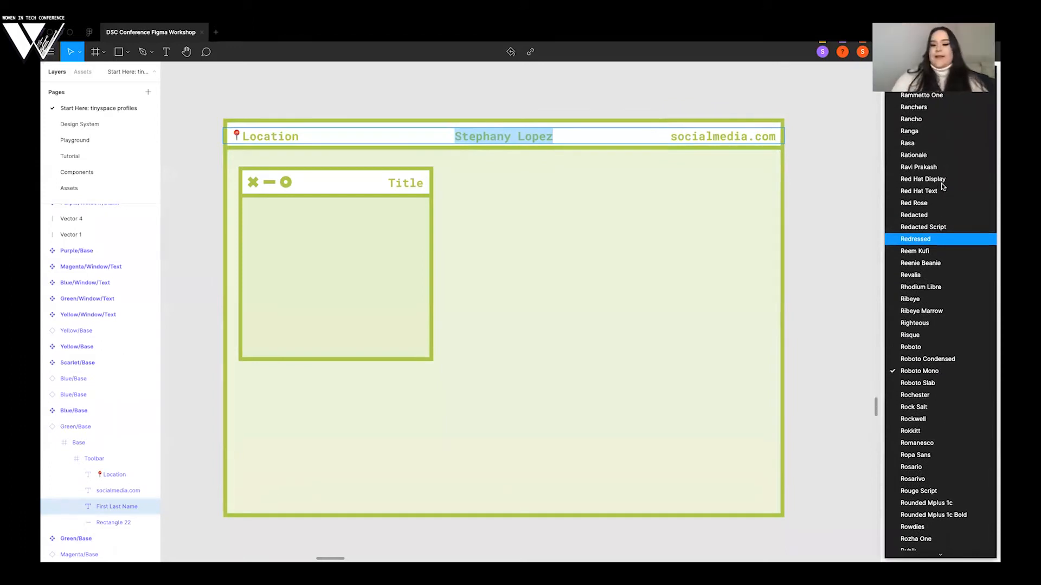
pyautogui.scroll(15, 942, 186)
pyautogui.press('Return')
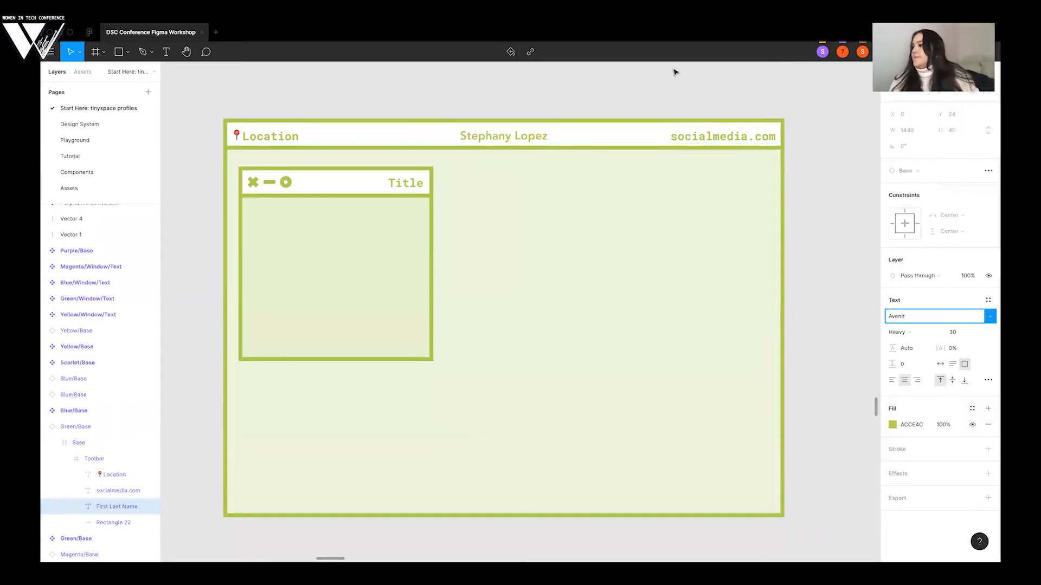
pyautogui.doubleClick(511, 142)
pyautogui.scroll(5, 505, 133)
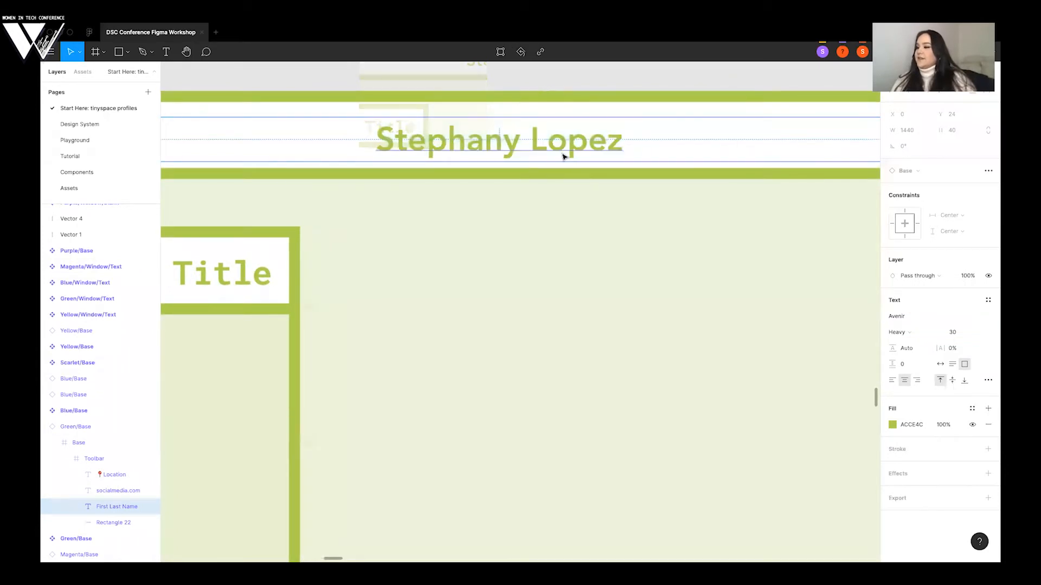
pyautogui.scroll(-5, 564, 157)
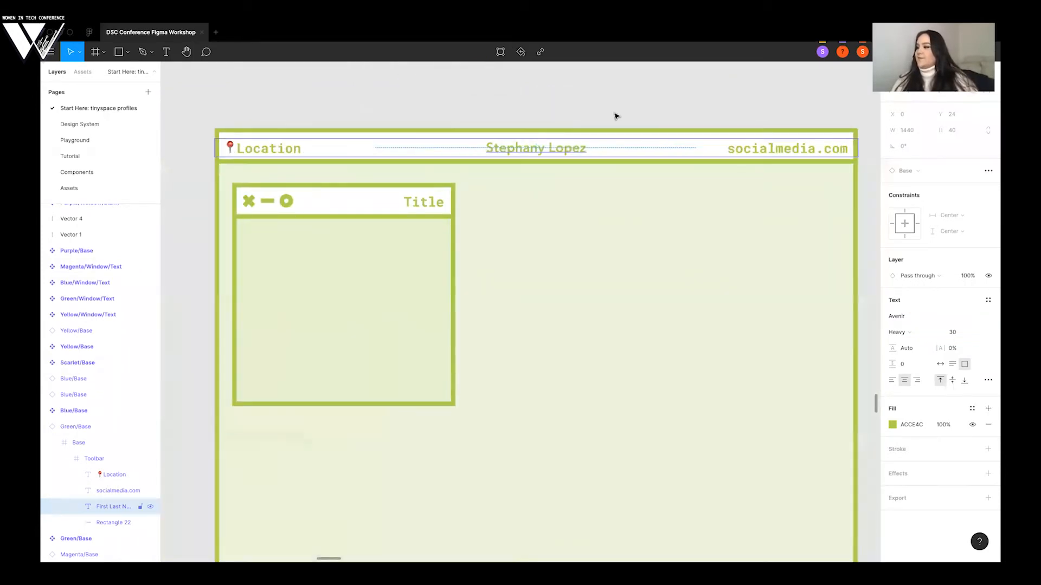
pyautogui.press('Escape')
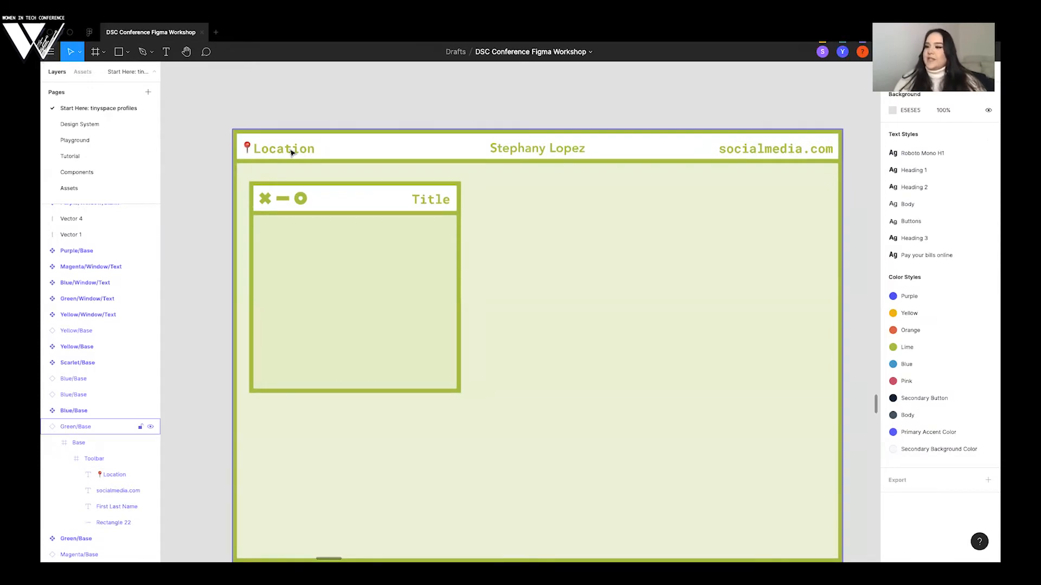
# - Replace the Location placeholder in the green base's header with UTRGV, keeping the pin emoji
pyautogui.doubleClick(294, 151)
pyautogui.doubleClick(276, 151)
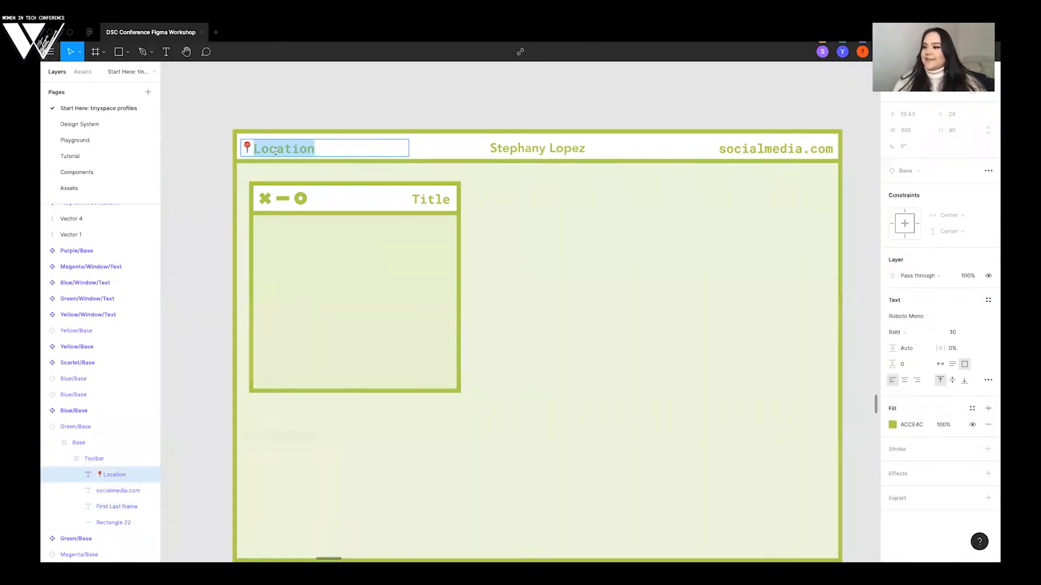
pyautogui.press('BackSpace')
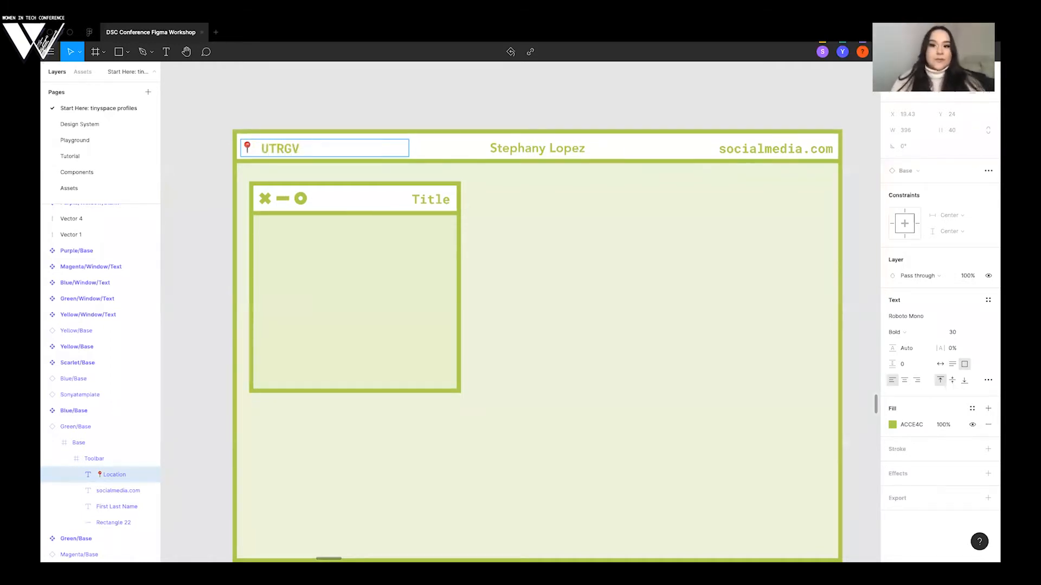
# - Replace the socialmedia.com placeholder in the green base's header with the presenter's social media handle
pyautogui.doubleClick(748, 148)
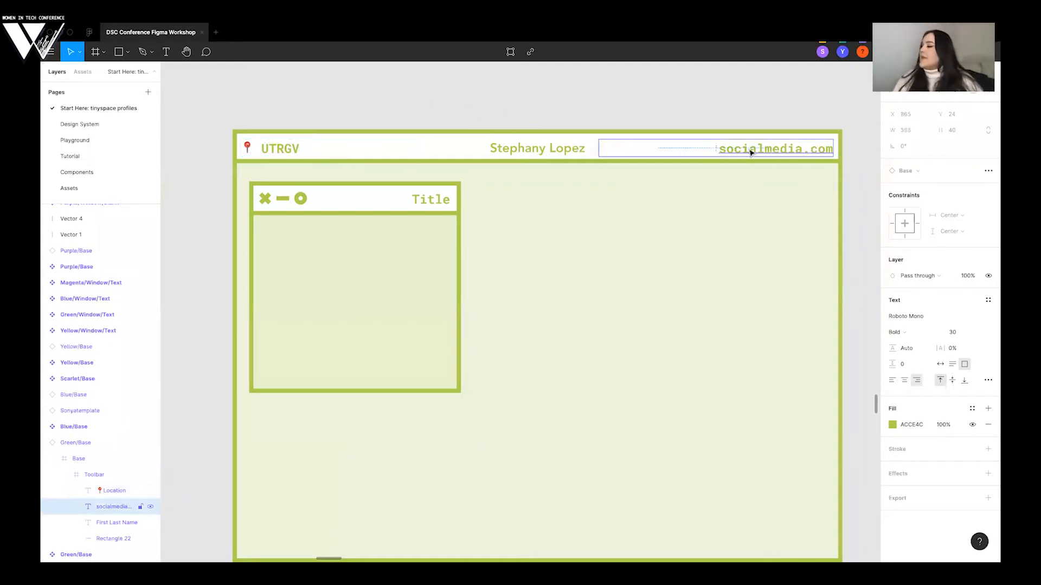
pyautogui.write('@ltephanysopez')
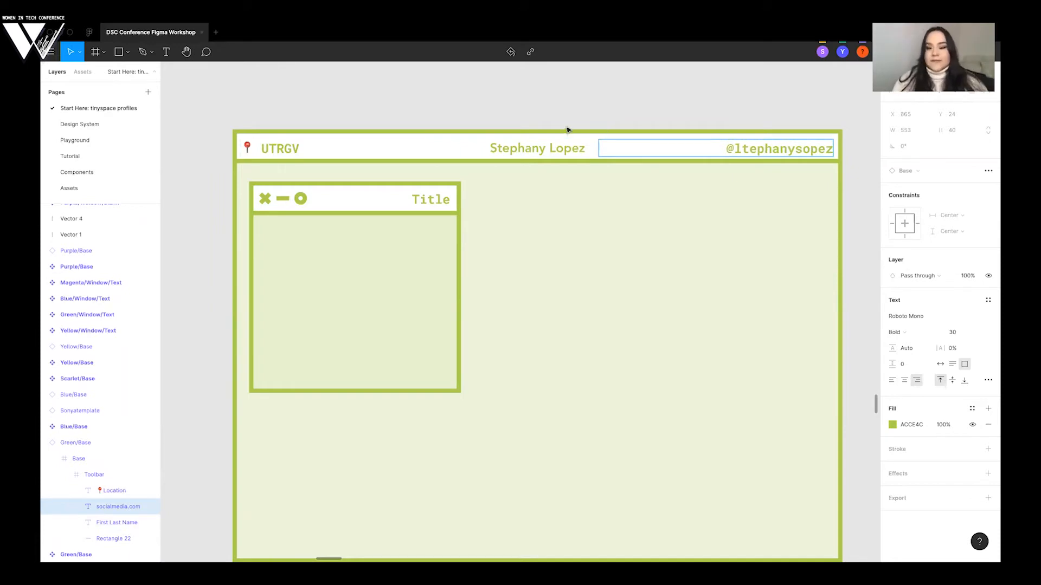
pyautogui.scroll(-5, 608, 108)
pyautogui.click(711, 106)
# - Look over the bases and windows that participants are placing in the gallery around the green base
pyautogui.hscroll(2, 711, 106)
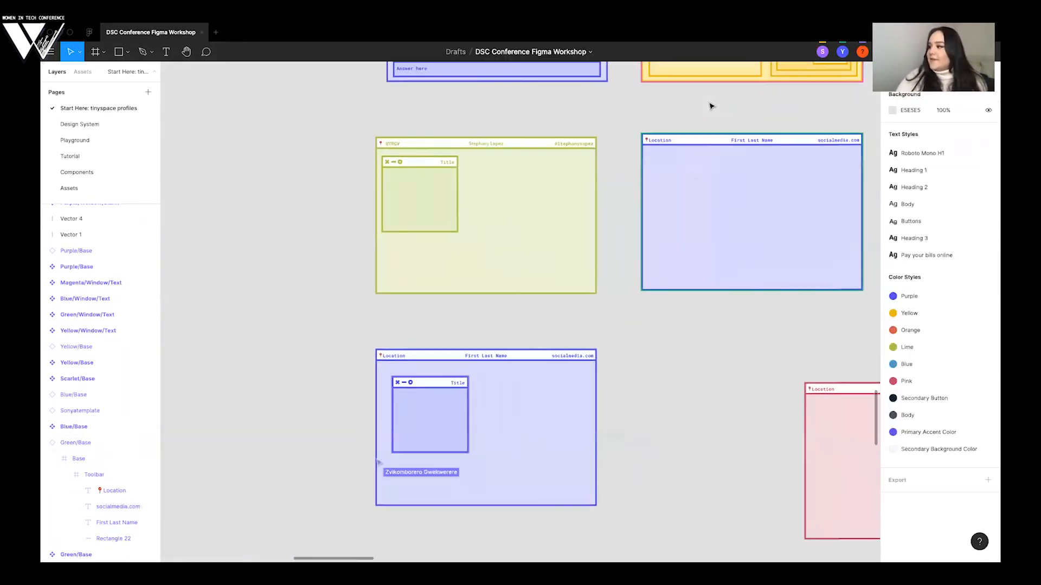
pyautogui.hscroll(4, 711, 106)
pyautogui.scroll(-3, 711, 105)
pyautogui.scroll(-1, 711, 107)
pyautogui.hscroll(2, 711, 106)
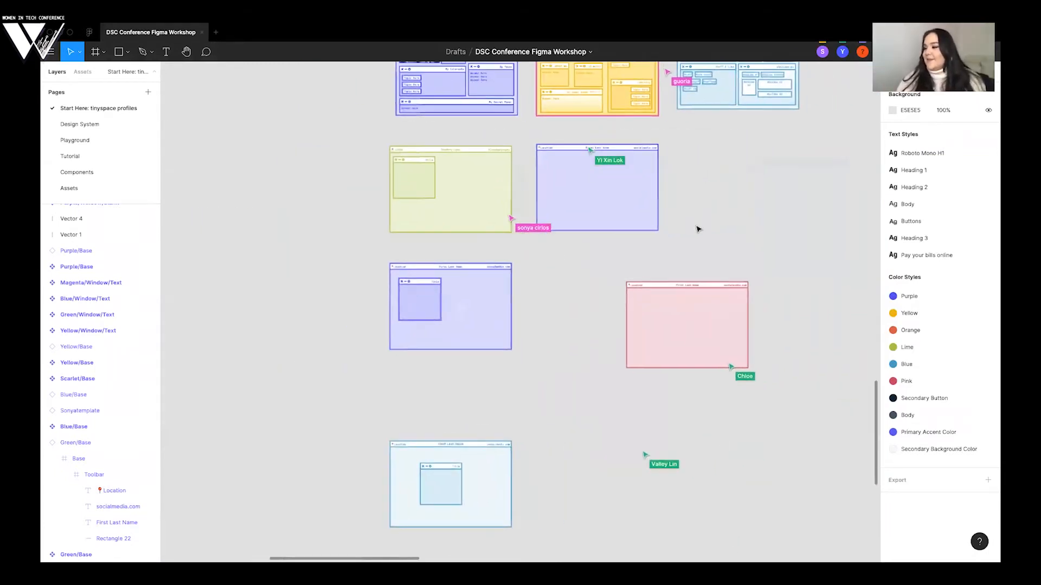
pyautogui.hscroll(4, 698, 229)
pyautogui.hscroll(3, 348, 285)
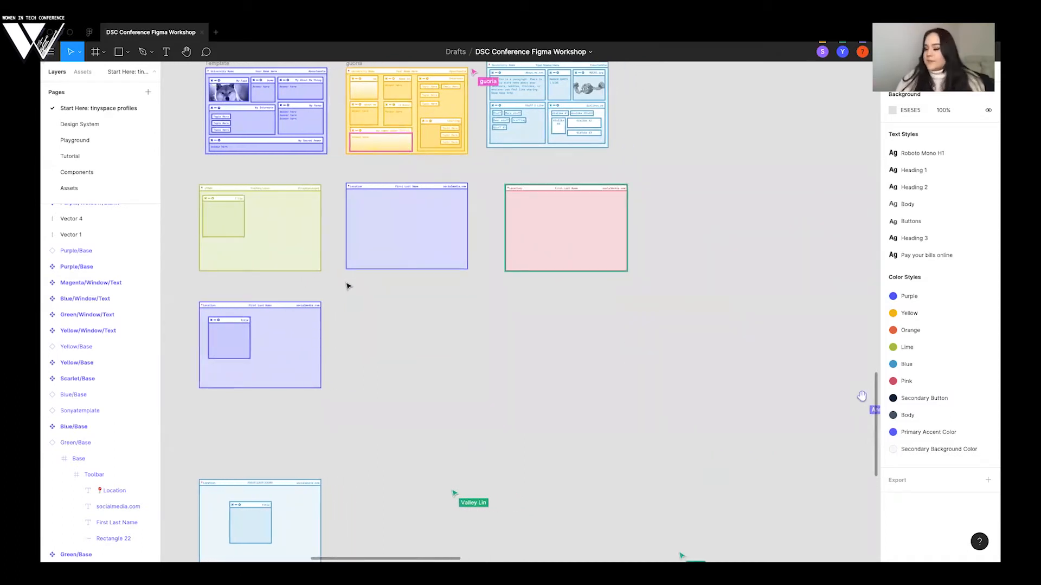
pyautogui.scroll(1, 347, 285)
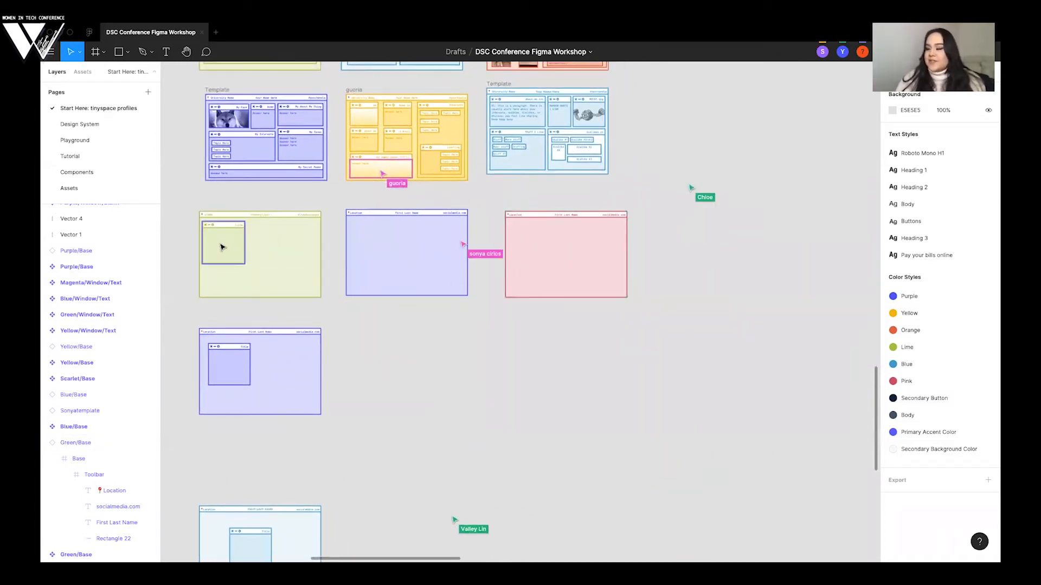
# - Copy the Green/Window/Image component from the building area and paste an instance of it
pyautogui.hscroll(10, 761, 146)
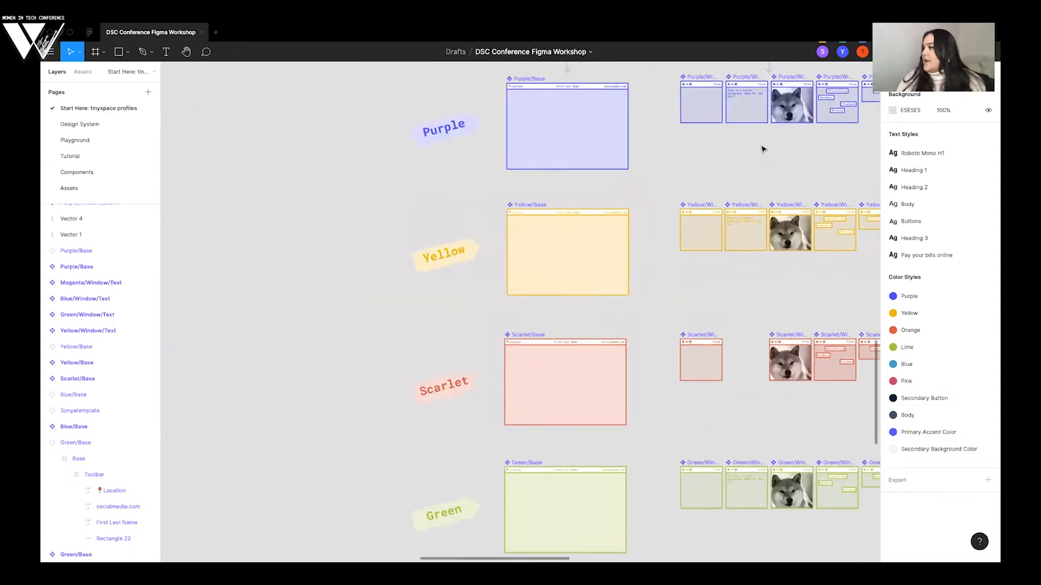
pyautogui.hscroll(5, 762, 149)
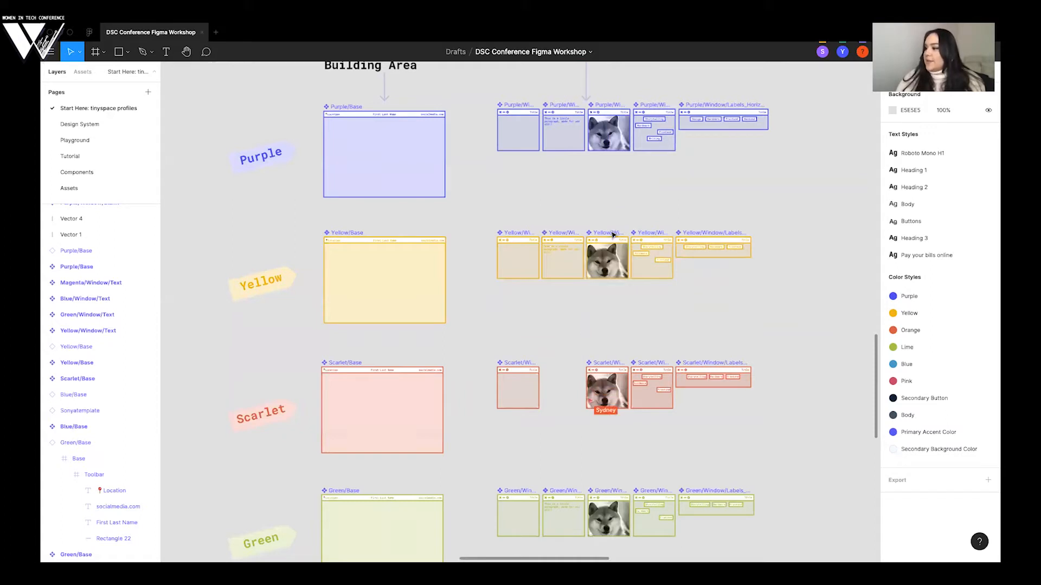
pyautogui.click(612, 234)
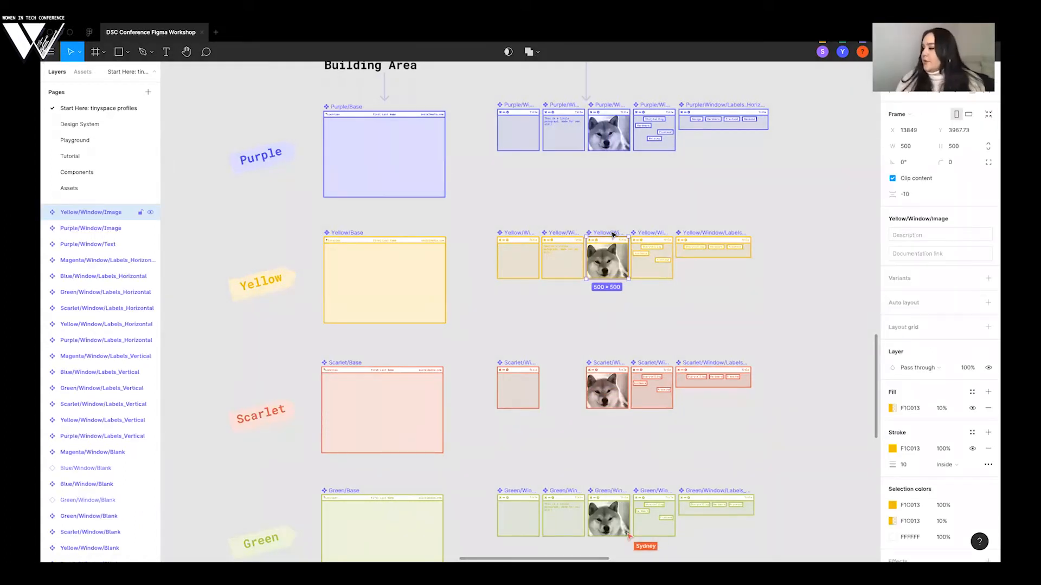
pyautogui.scroll(-5, 604, 332)
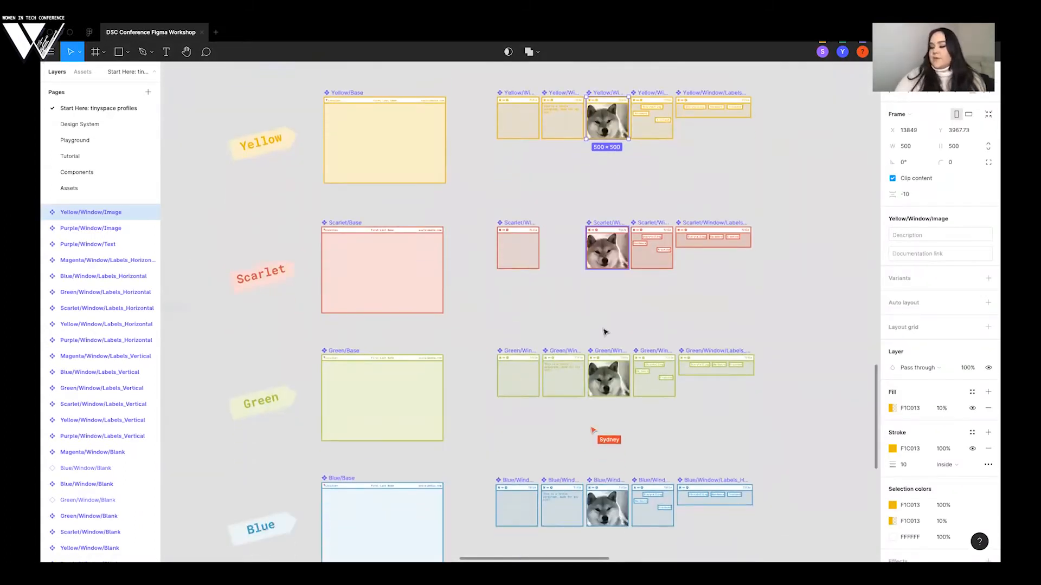
pyautogui.click(604, 355)
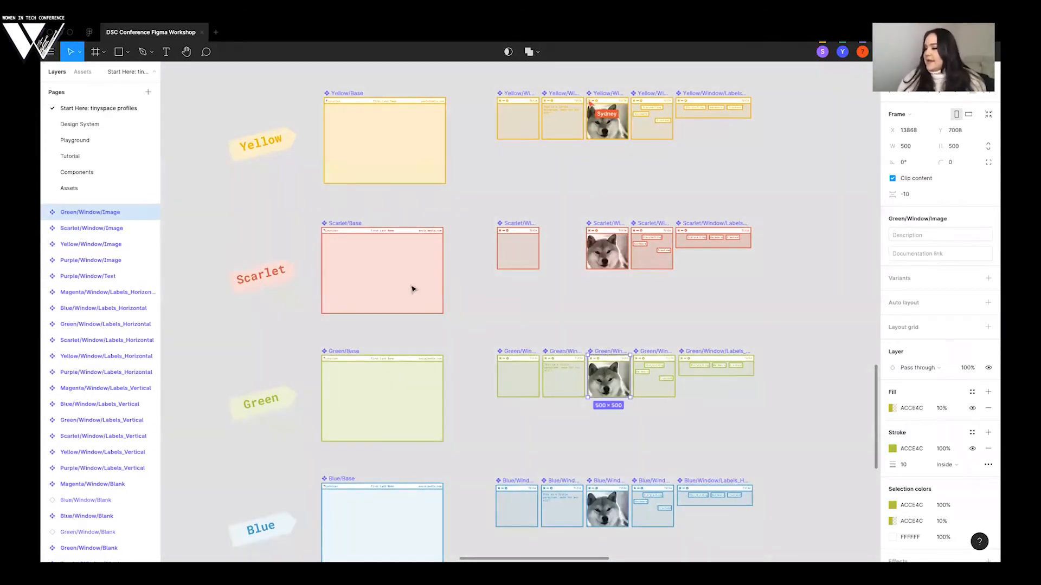
pyautogui.hotkey('ctrl', 'v')
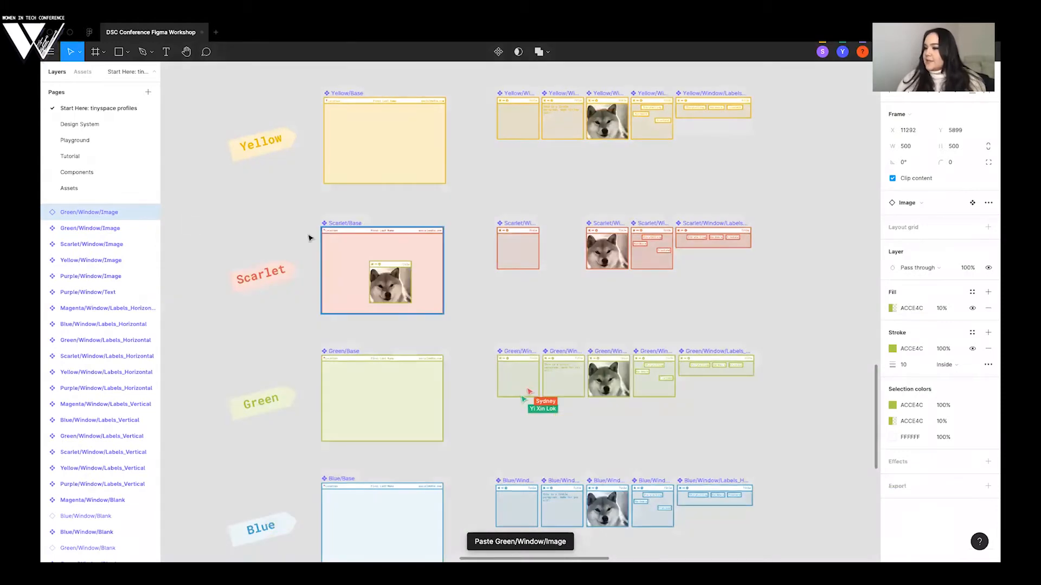
# - Move the pasted green image window to the gallery and place it in the upper-right part of the green base
pyautogui.moveTo(245, 341); pyautogui.dragTo(229, 345)
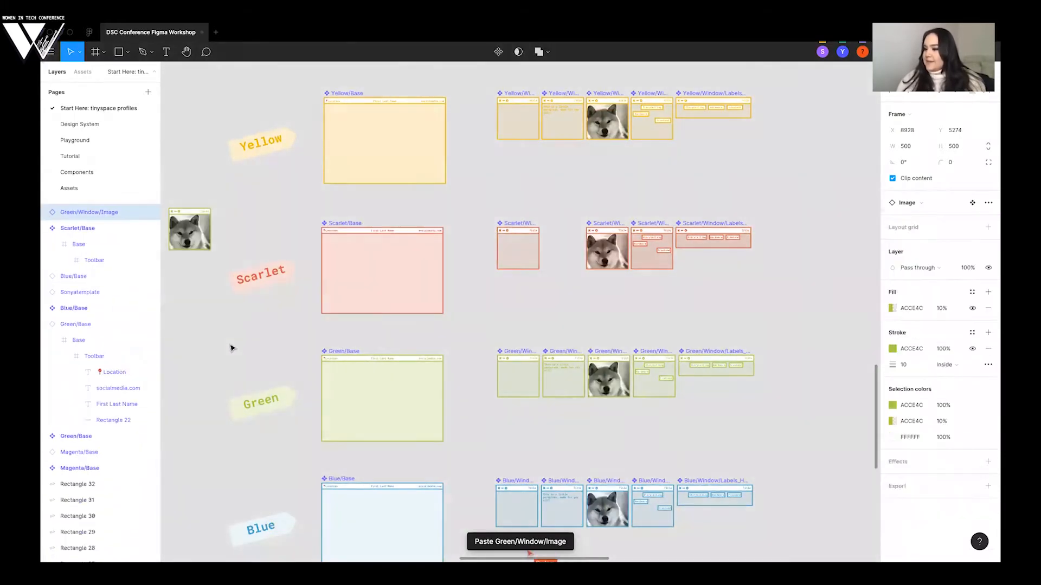
pyautogui.hscroll(-6, 288, 251)
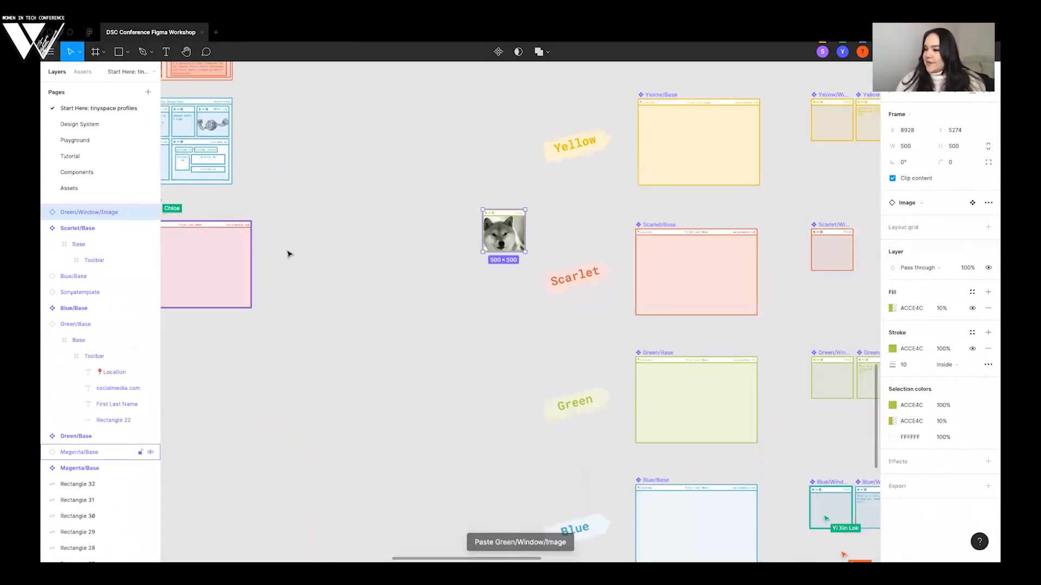
pyautogui.hscroll(-7, 294, 261)
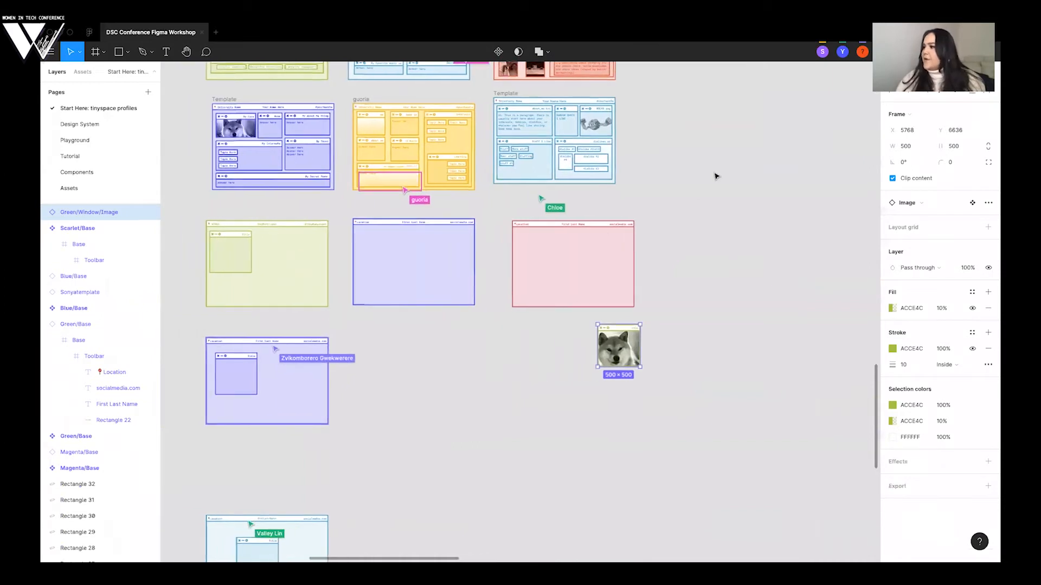
pyautogui.moveTo(619, 345); pyautogui.dragTo(302, 252)
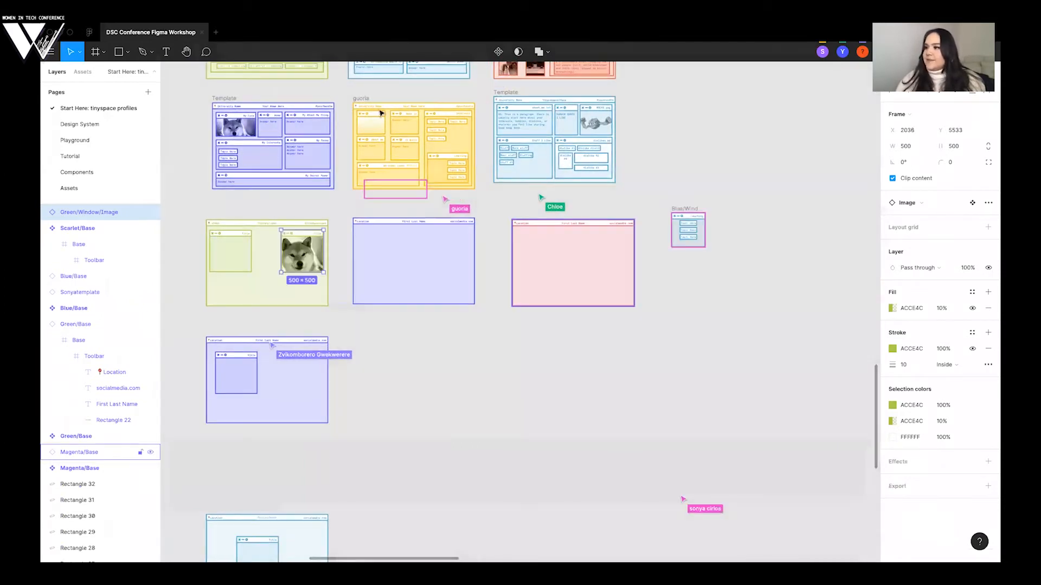
pyautogui.click(406, 95)
# - Examine the gallery's example templates, including a window of the blue one, and the participants' profiles in progress
pyautogui.scroll(3, 405, 96)
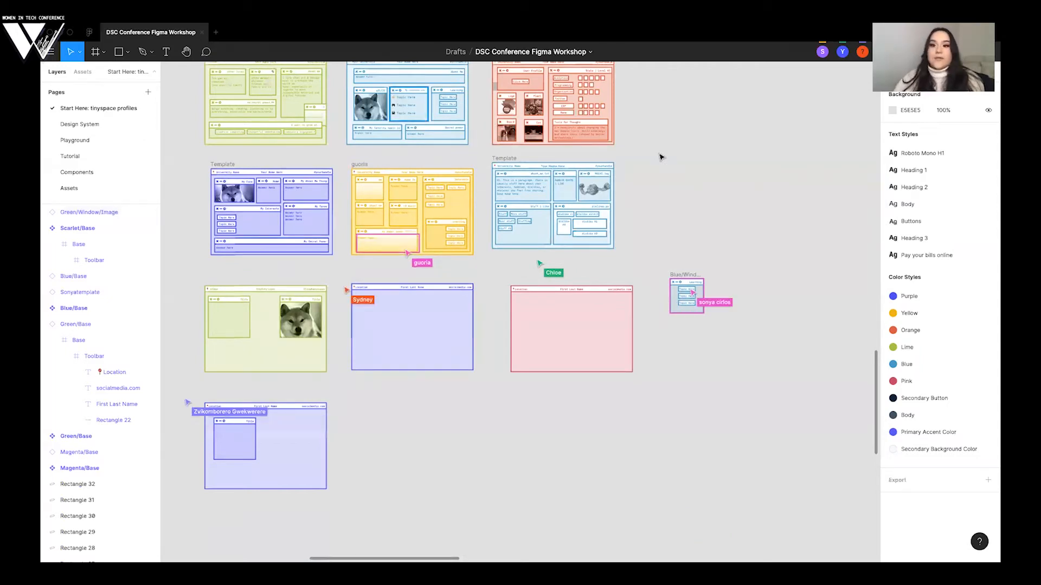
pyautogui.click(409, 104)
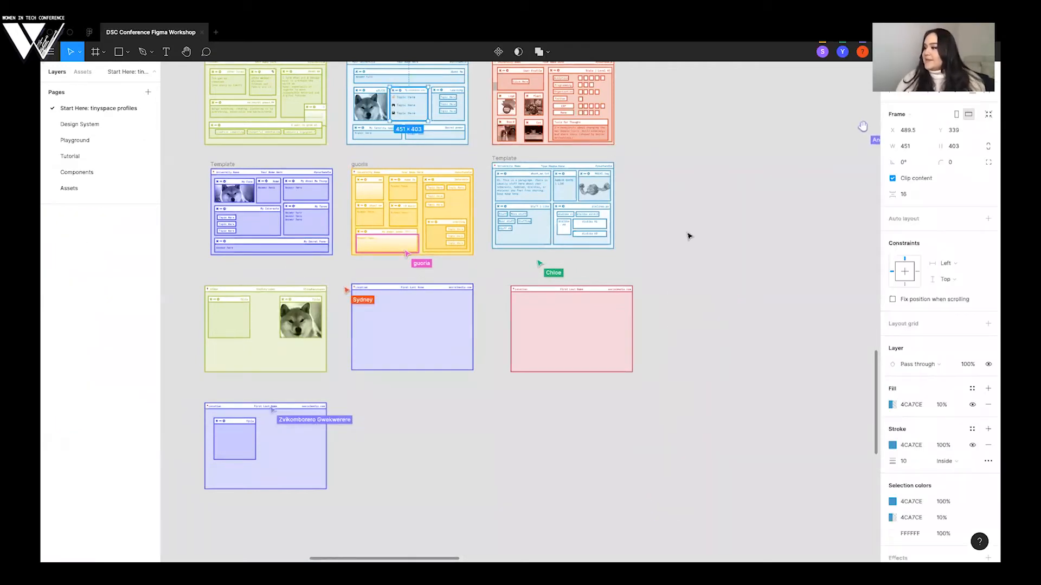
pyautogui.click(689, 236)
pyautogui.scroll(-1, 689, 236)
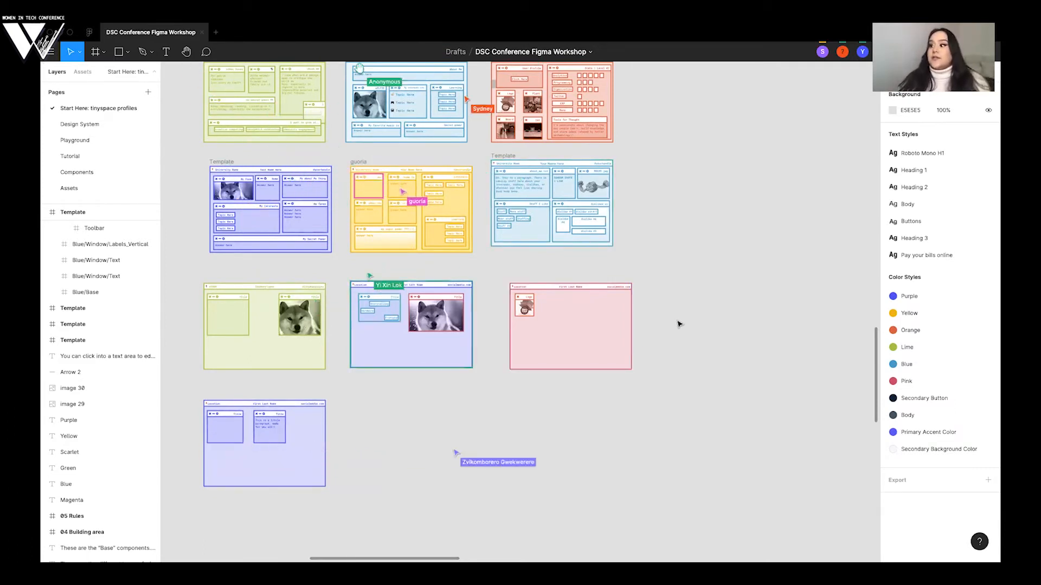
pyautogui.scroll(-1, 681, 324)
pyautogui.hscroll(-1, 680, 324)
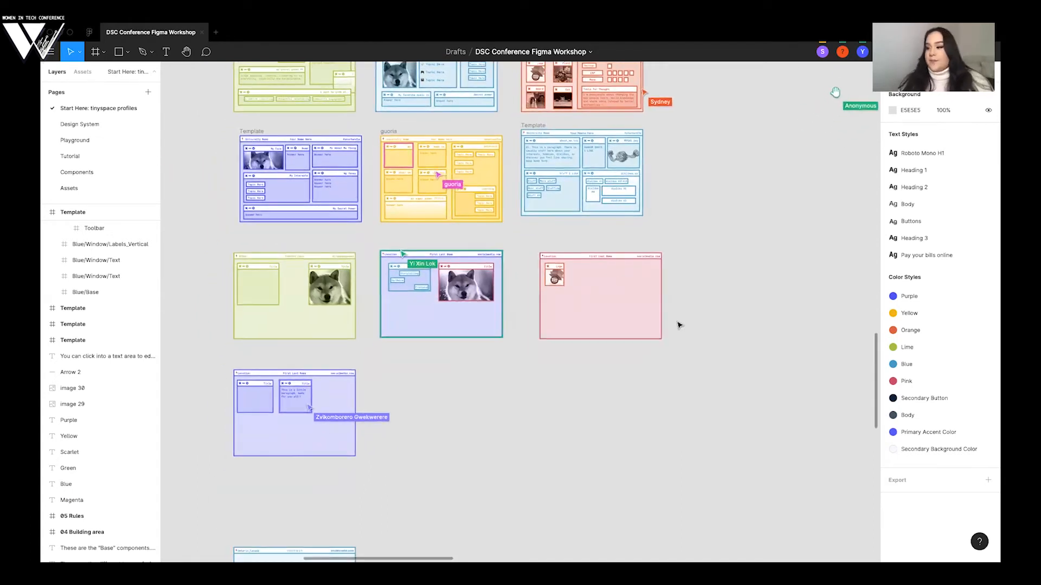
pyautogui.scroll(2, 679, 324)
pyautogui.scroll(1, 679, 325)
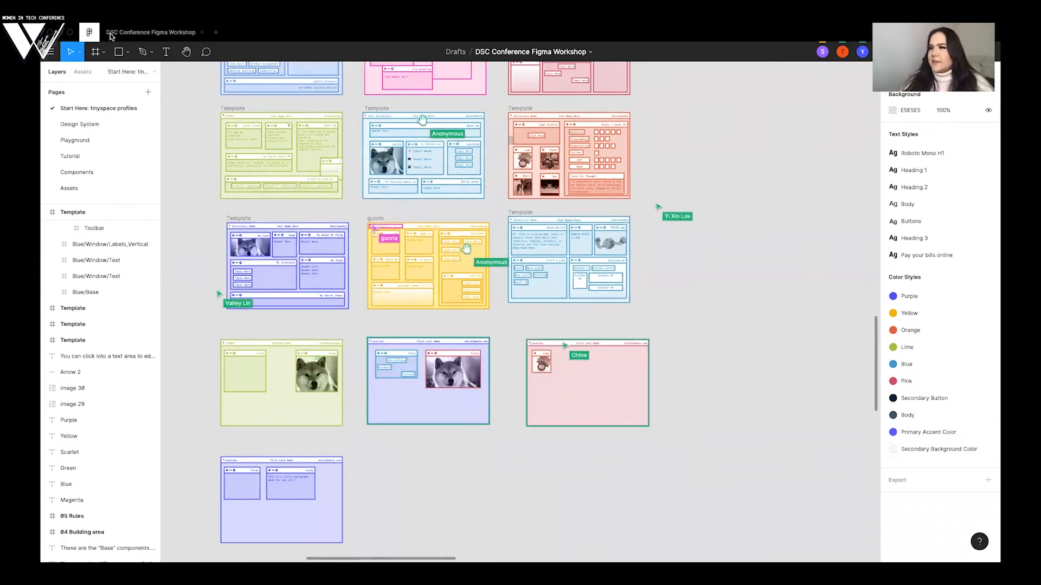
# - Go to the file browser and look through the recently viewed design files and community kits
pyautogui.click(89, 32)
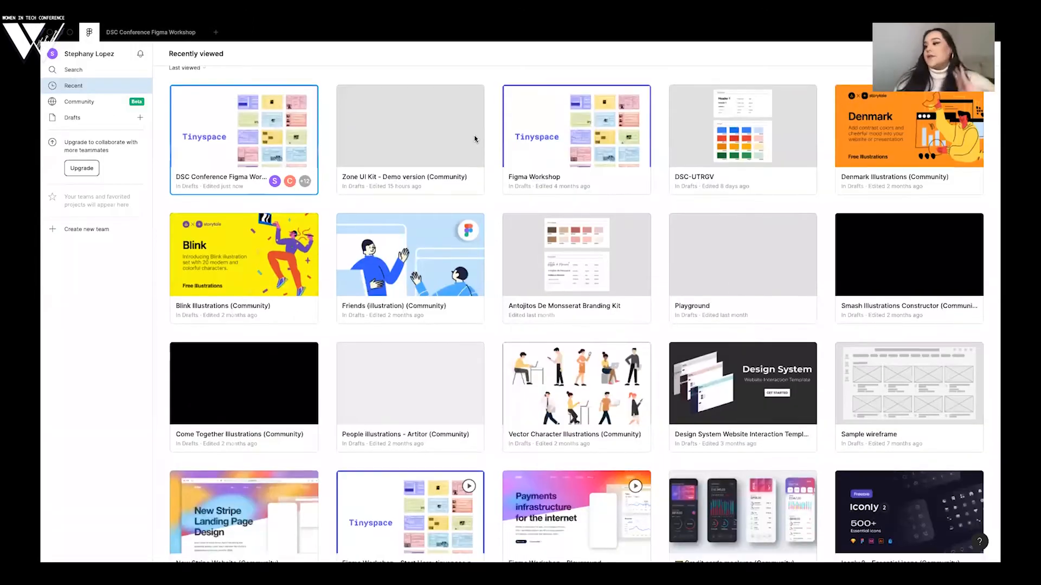
pyautogui.scroll(-2, 474, 139)
pyautogui.scroll(-3, 474, 139)
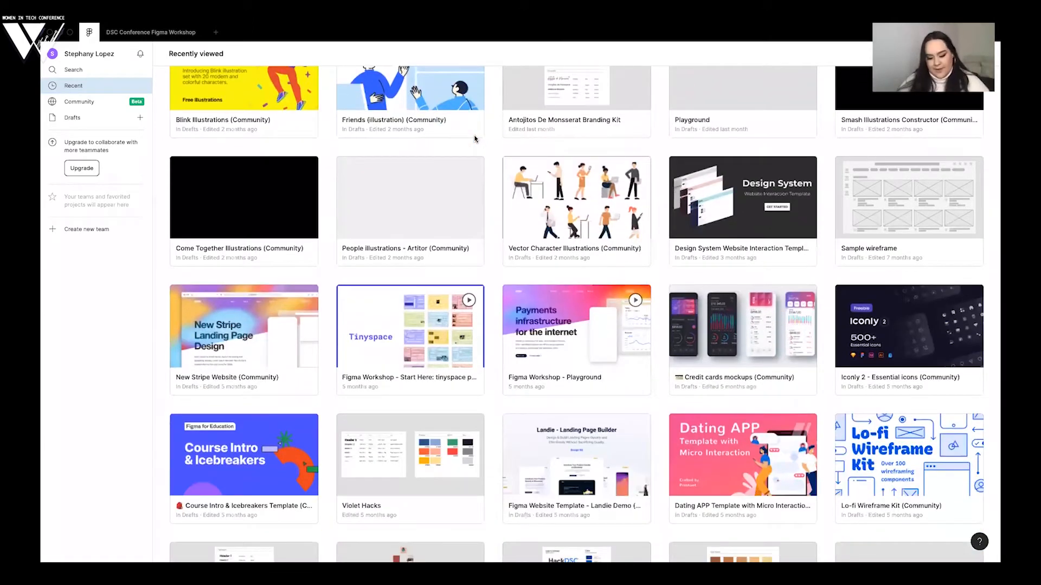
pyautogui.scroll(-3, 365, 160)
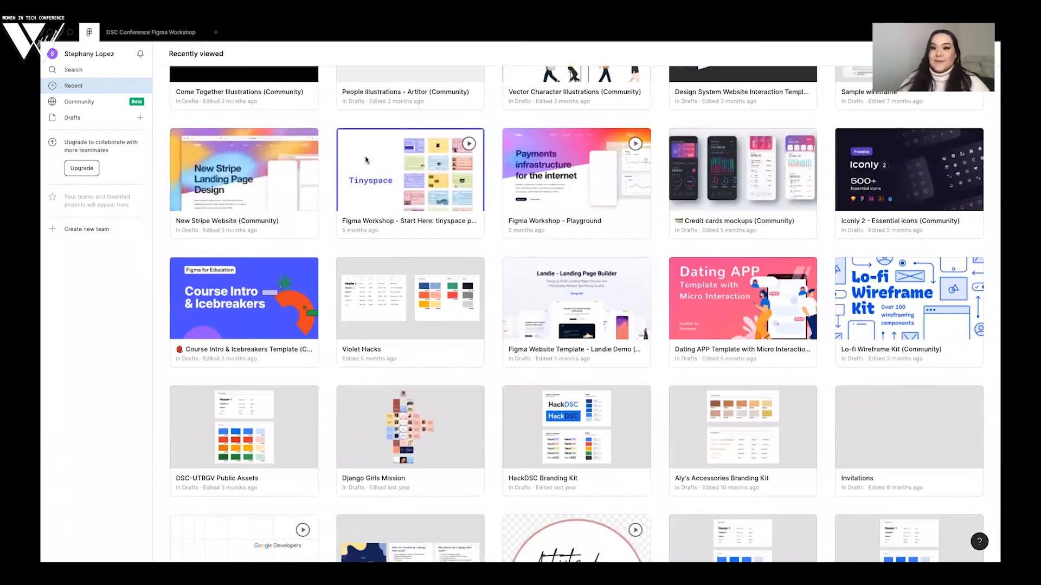
pyautogui.scroll(-1, 366, 160)
pyautogui.scroll(-2, 326, 163)
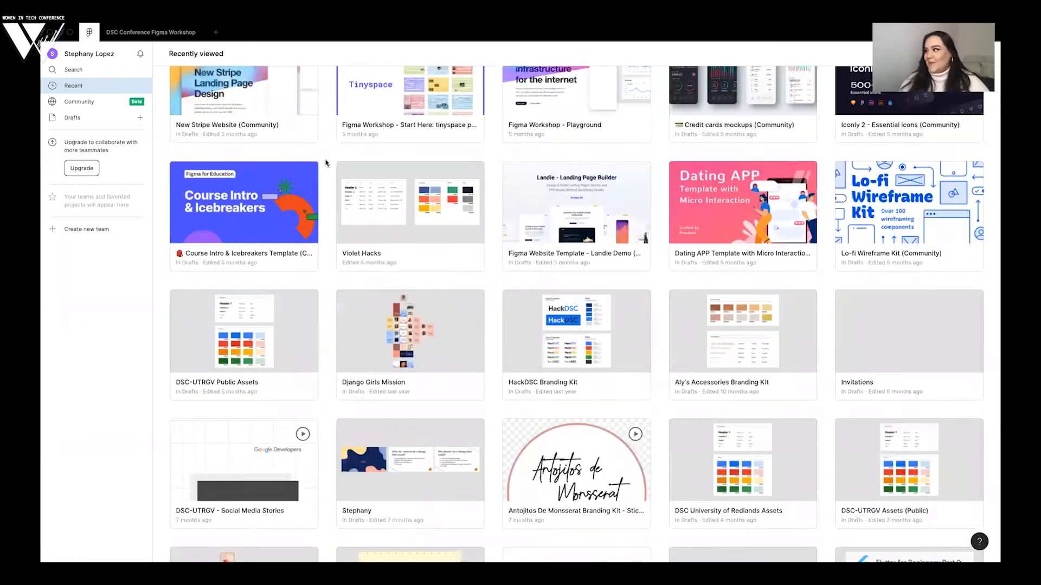
pyautogui.scroll(-5, 326, 163)
pyautogui.scroll(3, 326, 162)
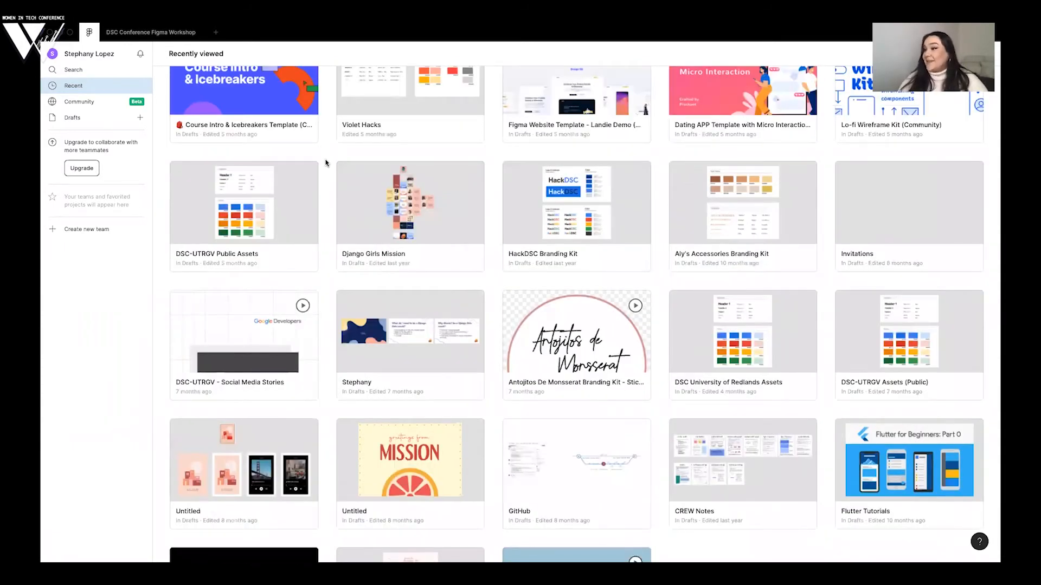
pyautogui.scroll(2, 326, 163)
pyautogui.scroll(3, 326, 163)
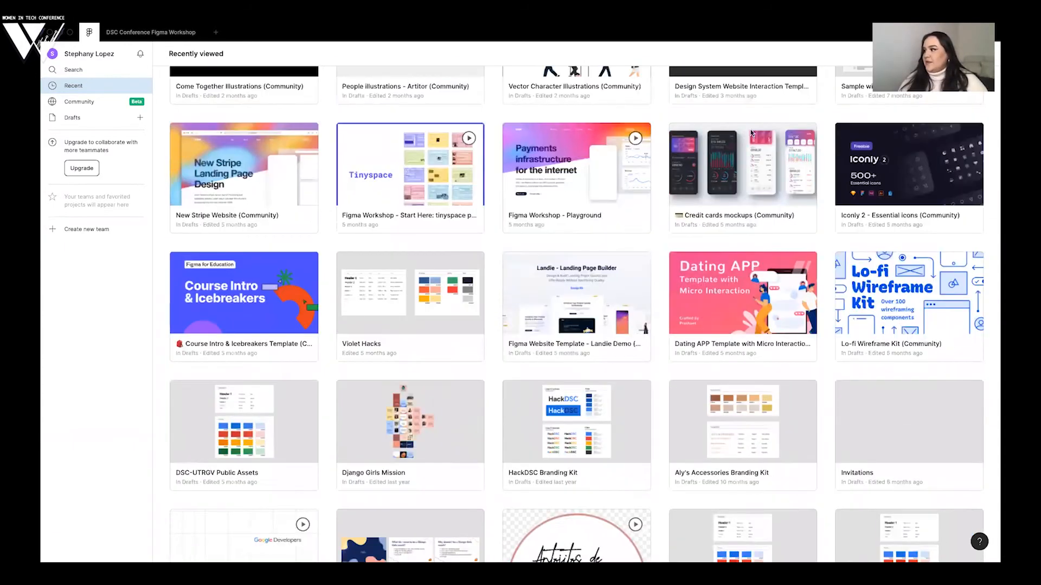
# - Open the Credit cards mockups community file, preview its first dark phone frame as a prototype, and close both
pyautogui.doubleClick(749, 131)
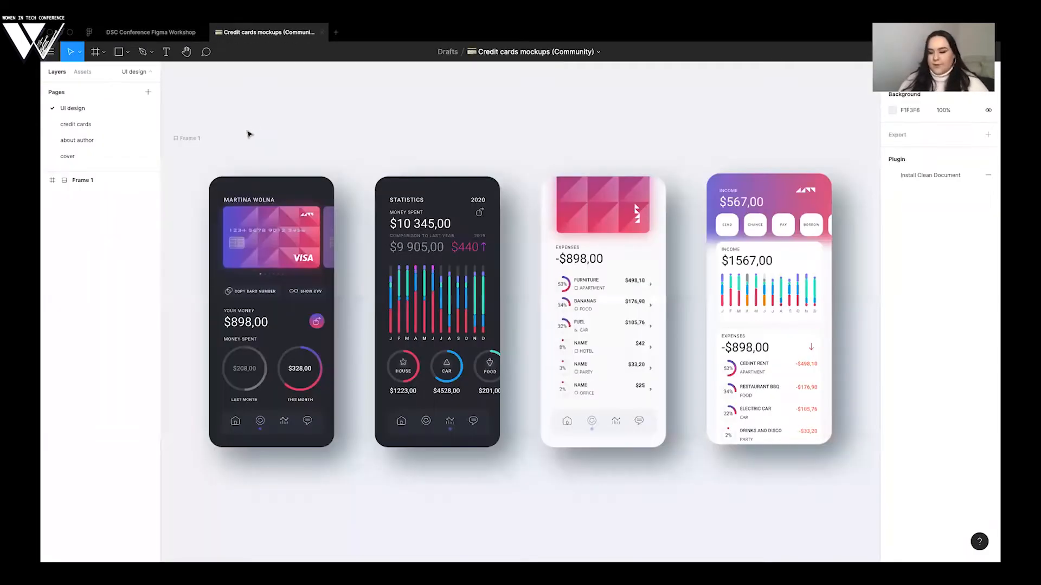
pyautogui.click(289, 203)
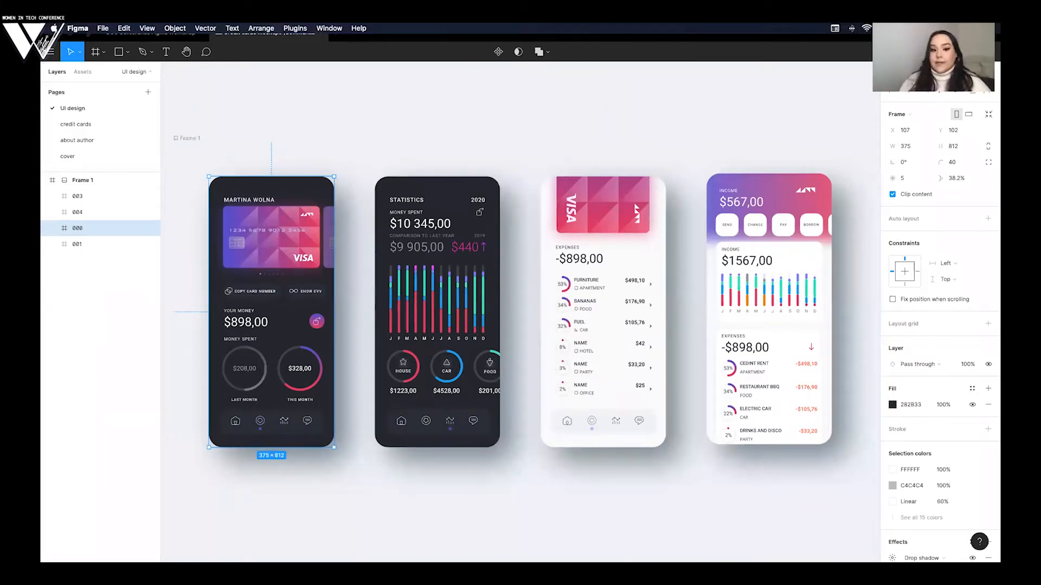
pyautogui.click(961, 51)
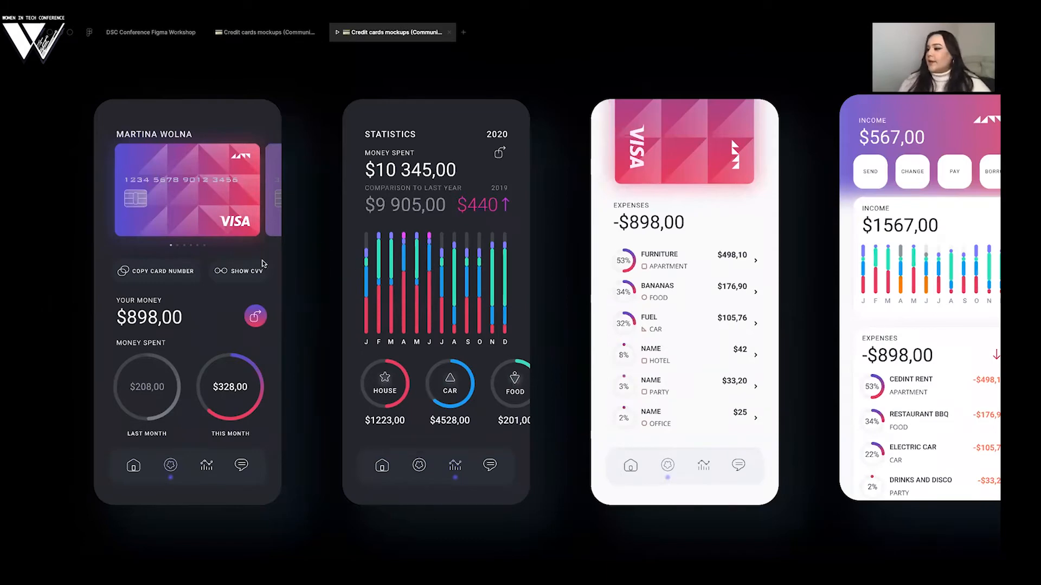
pyautogui.click(449, 32)
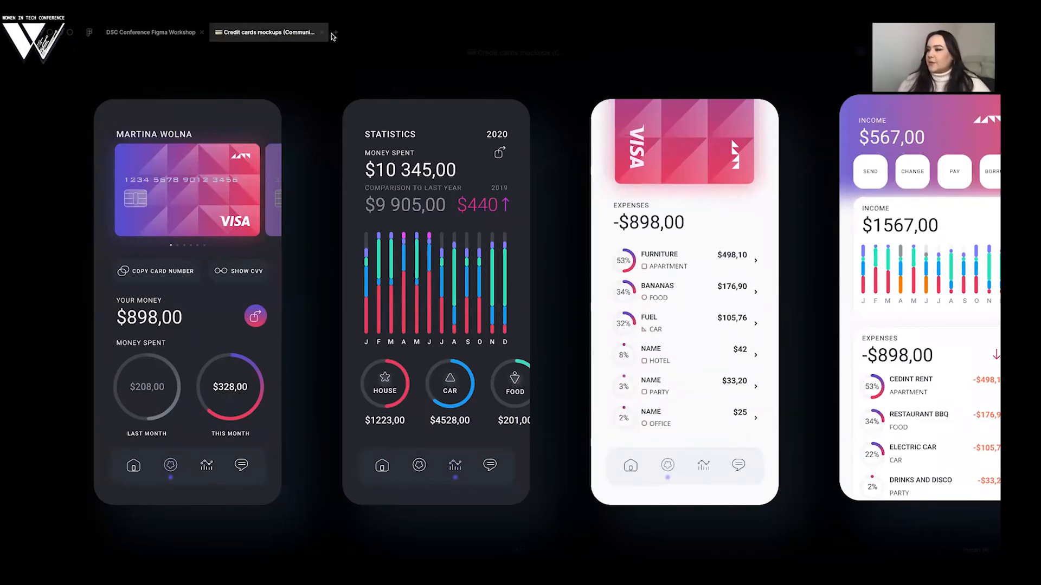
pyautogui.click(322, 33)
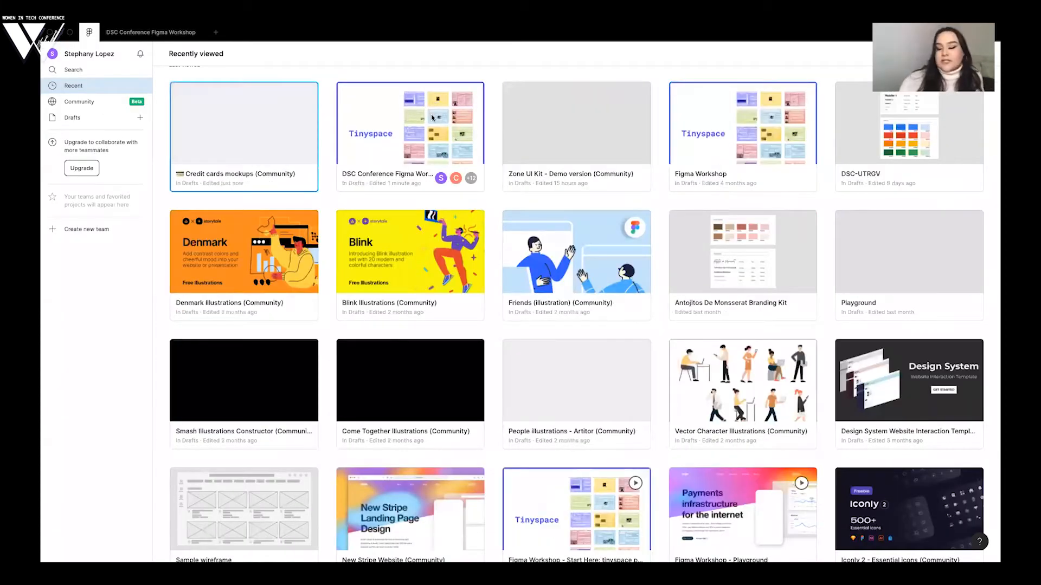
# - Open the Screens page of the Violet Hacks file and present the prototype from the Opening Screen frame
pyautogui.scroll(-1, 430, 111)
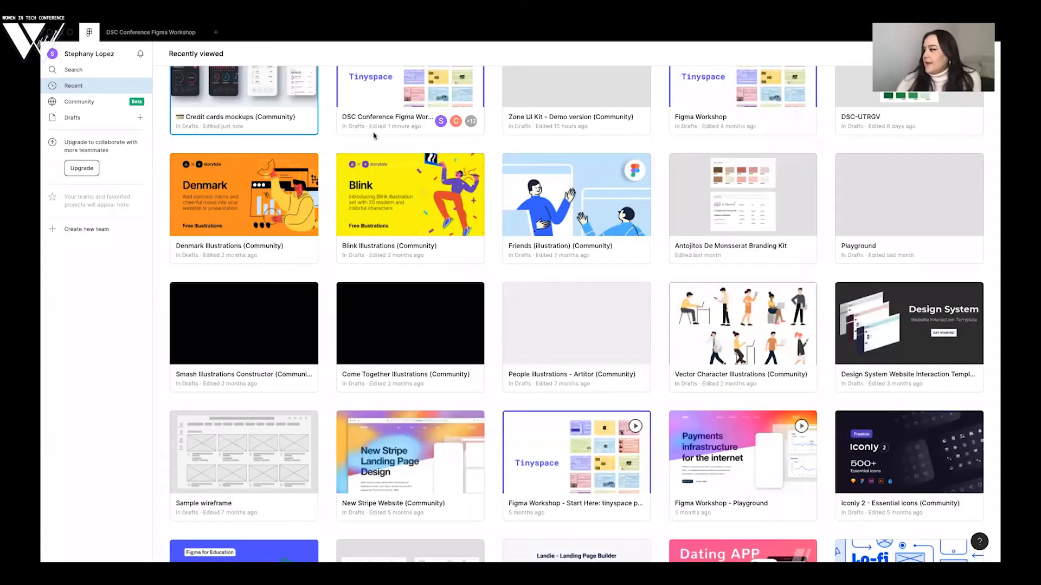
pyautogui.click(98, 124)
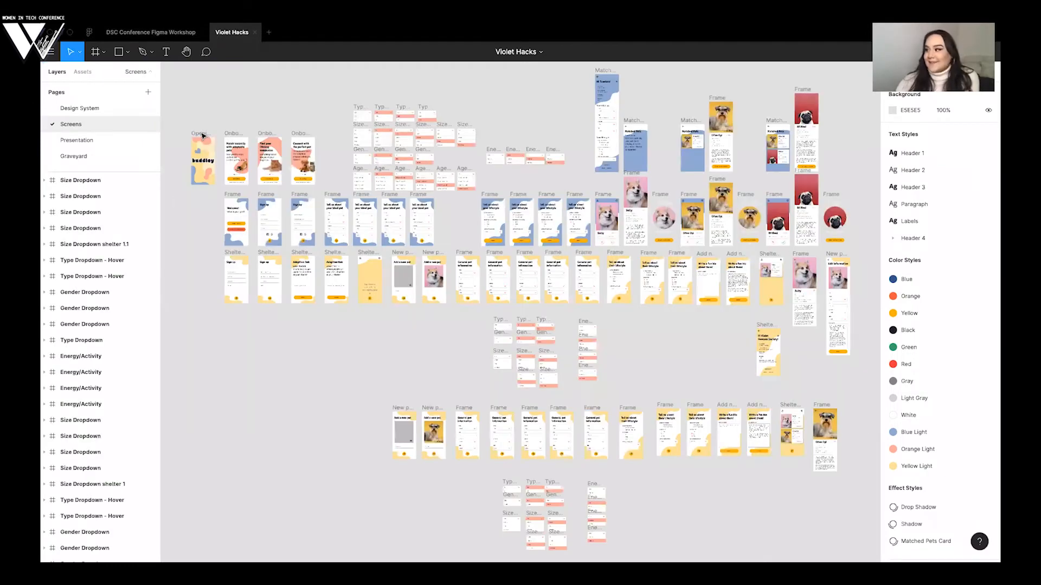
pyautogui.click(202, 135)
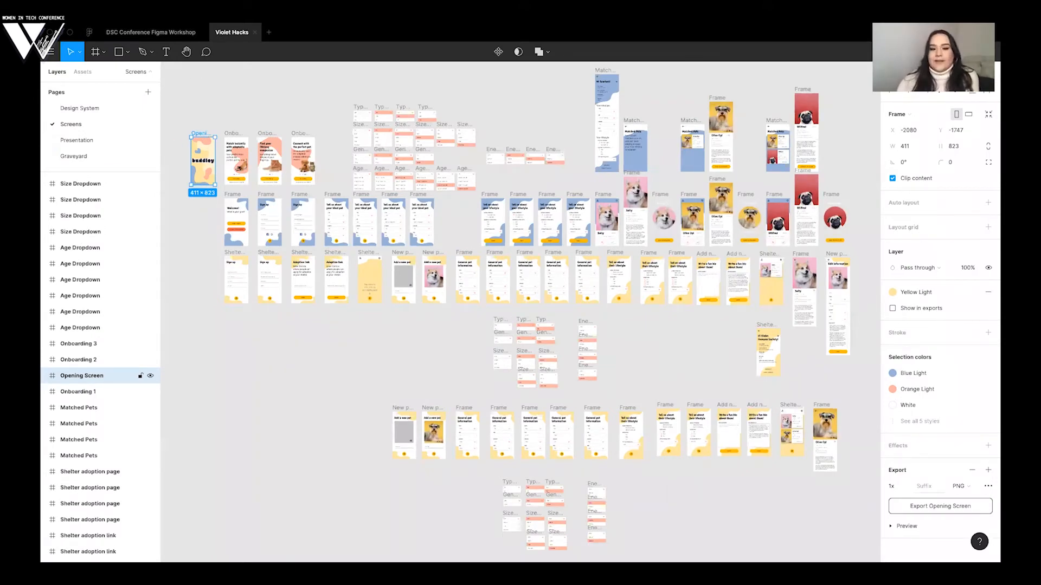
pyautogui.click(958, 52)
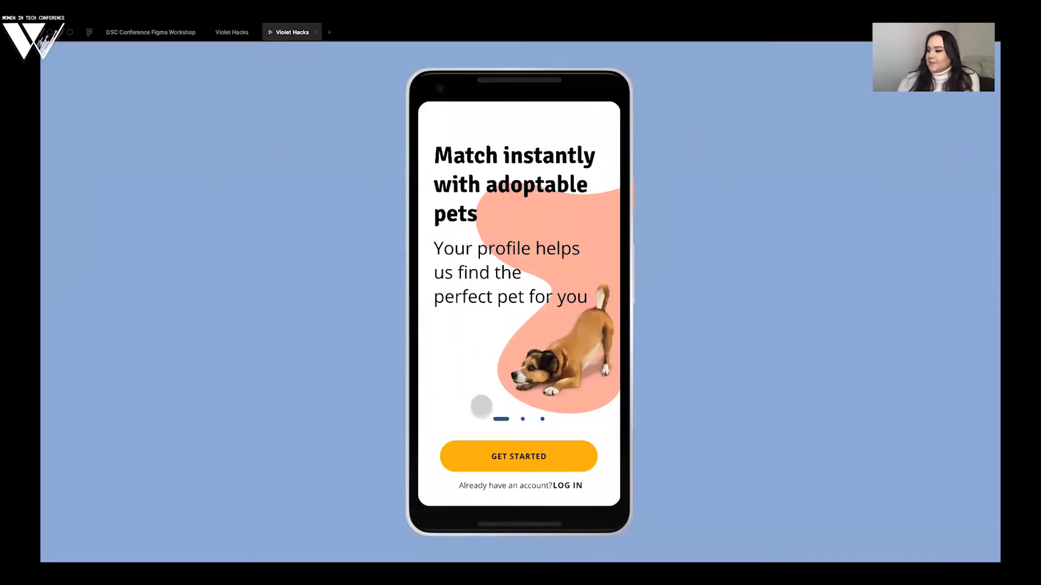
# - Go through the pet adoption prototype's onboarding screens to the sign-up form, and close the prototype and the Violet Hacks file
pyautogui.moveTo(519, 421); pyautogui.dragTo(541, 419)
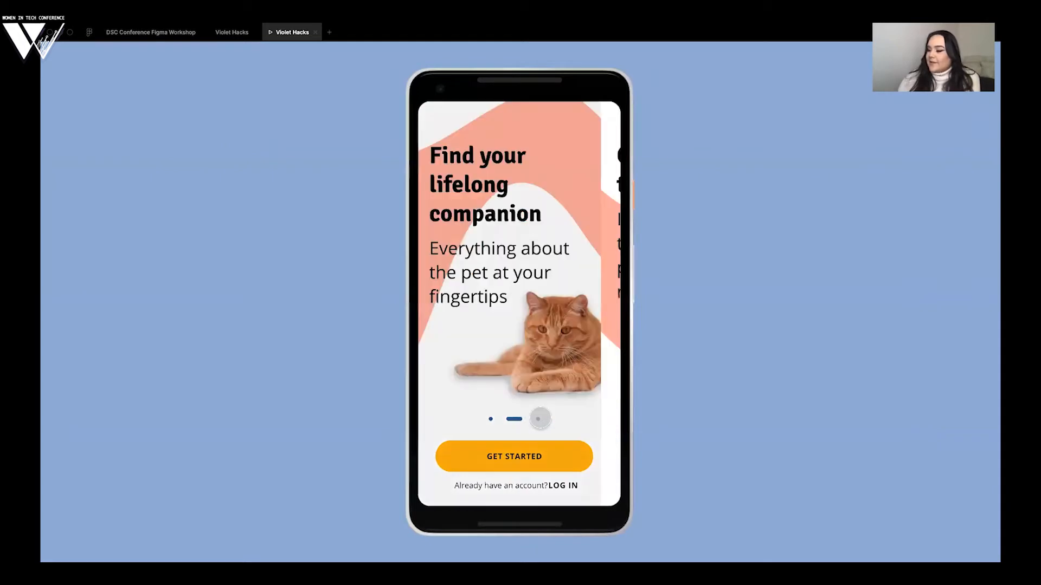
pyautogui.click(505, 446)
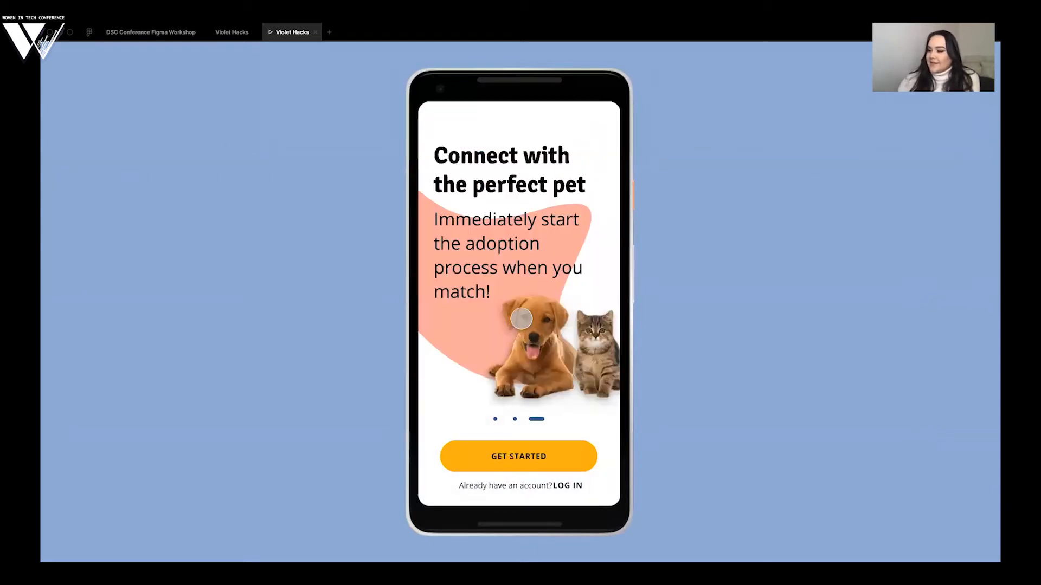
pyautogui.click(519, 313)
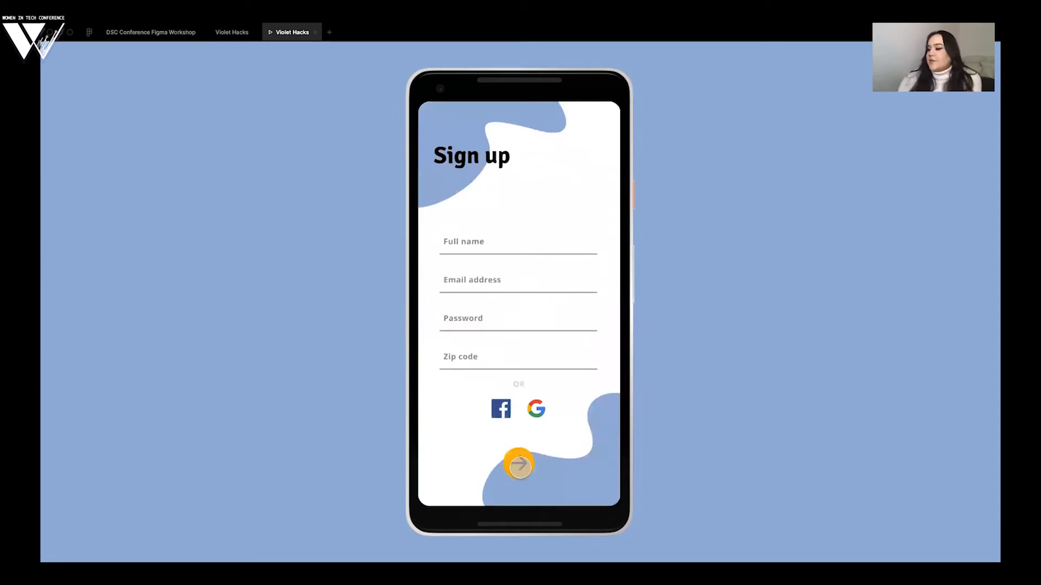
pyautogui.click(540, 234)
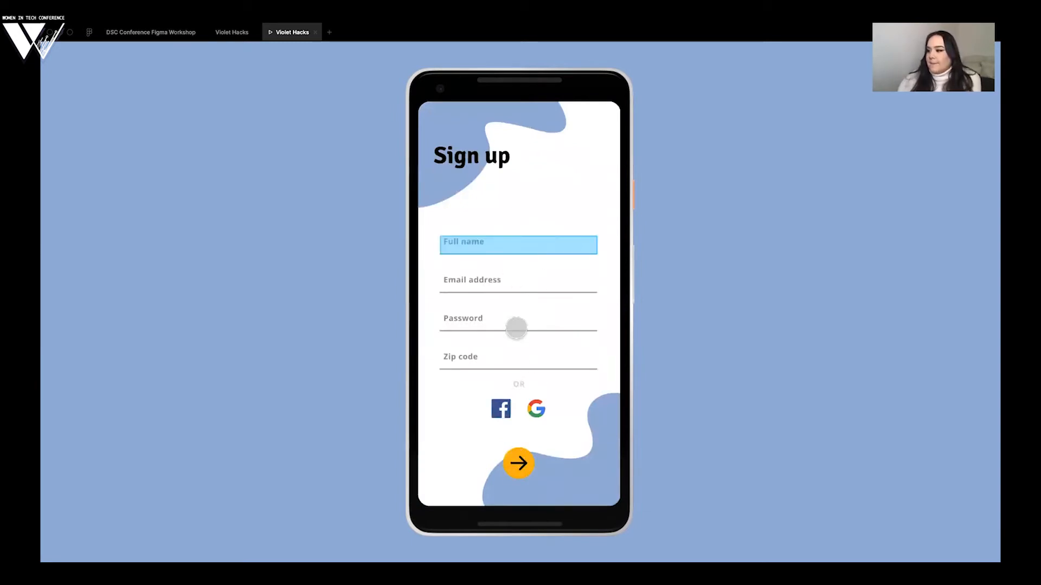
pyautogui.click(516, 462)
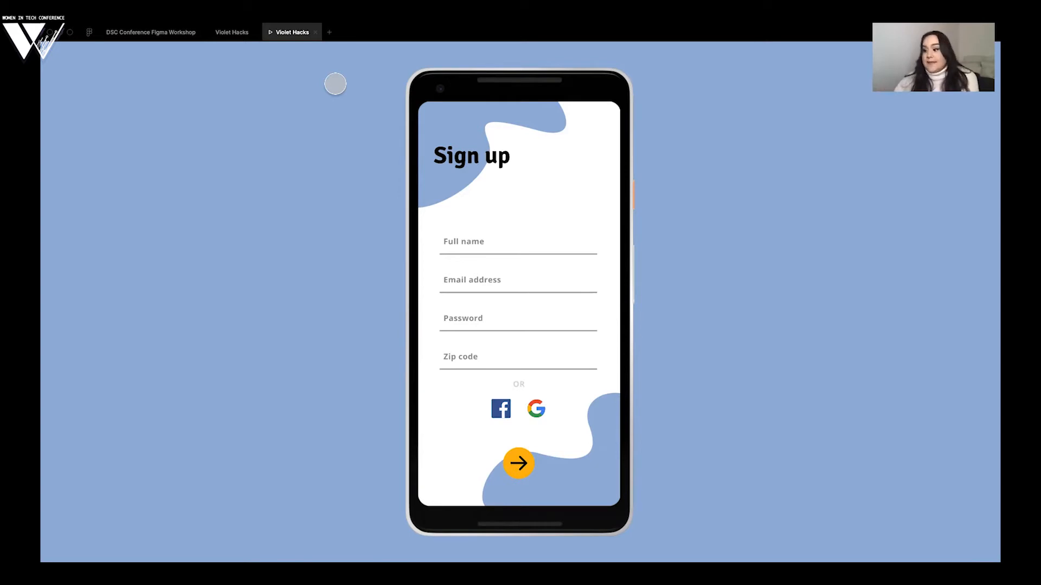
pyautogui.moveTo(315, 32)
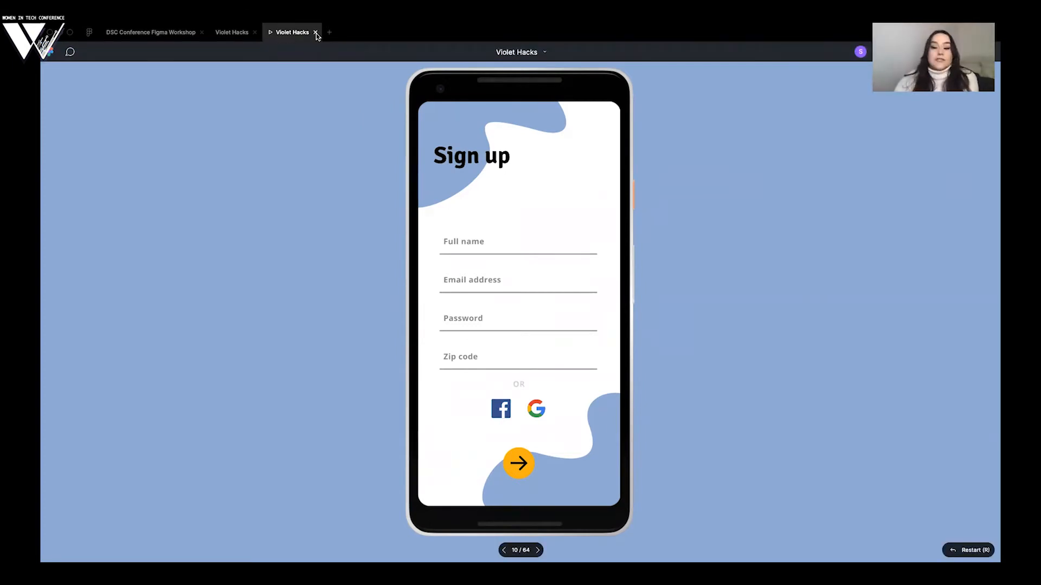
pyautogui.click(315, 33)
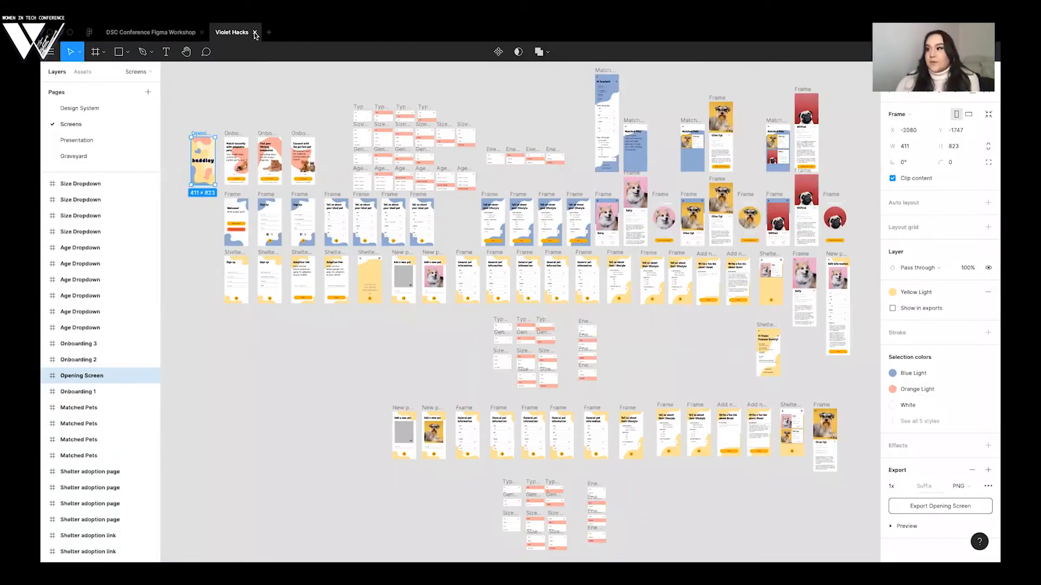
pyautogui.click(255, 33)
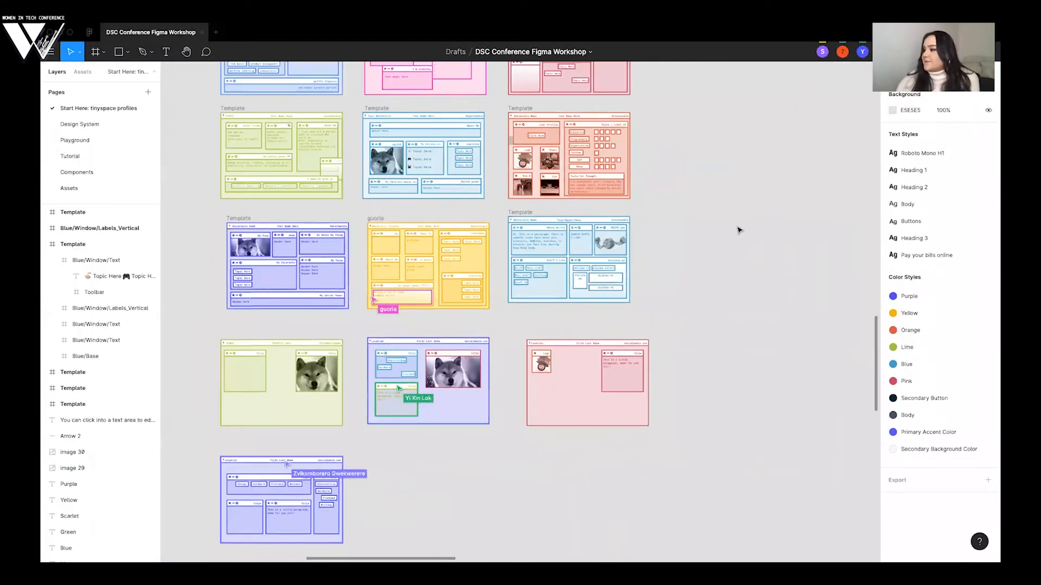
# - Examine the participants' profiles in progress and the example templates in the workshop file's gallery
pyautogui.scroll(-5, 738, 230)
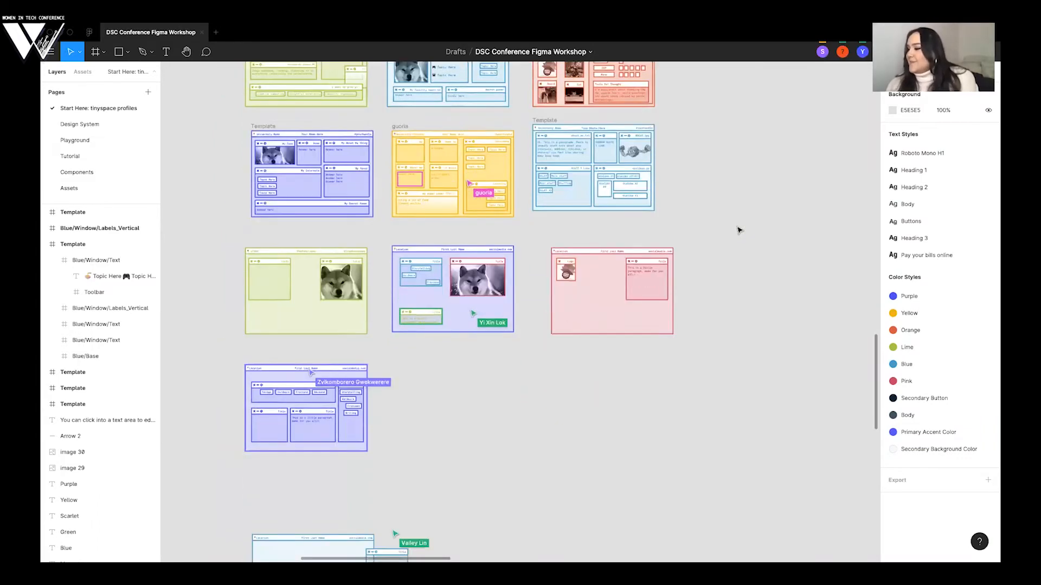
pyautogui.scroll(1, 740, 230)
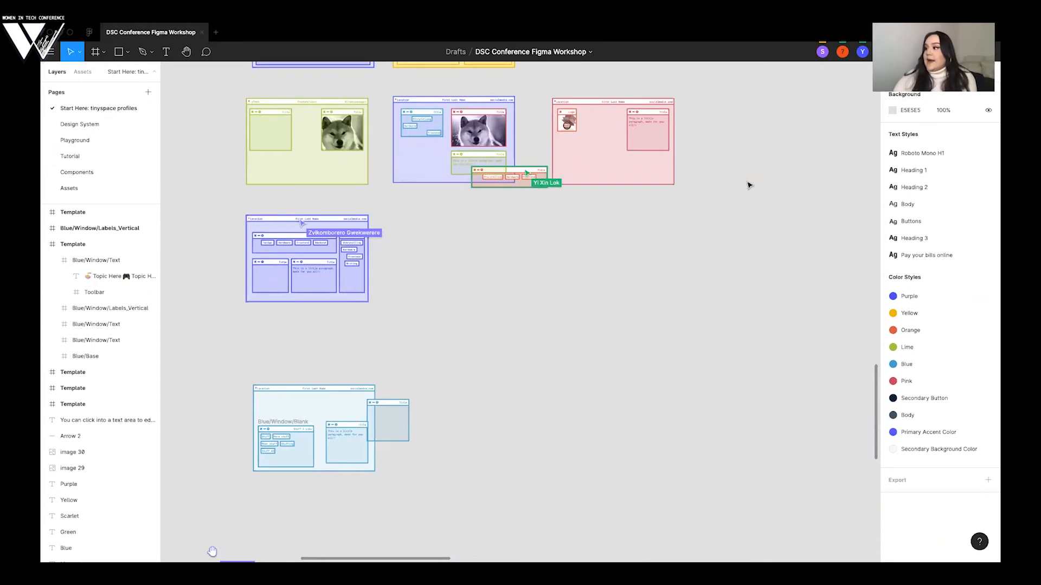
pyautogui.scroll(2, 749, 185)
pyautogui.hscroll(1, 749, 185)
pyautogui.scroll(1, 748, 185)
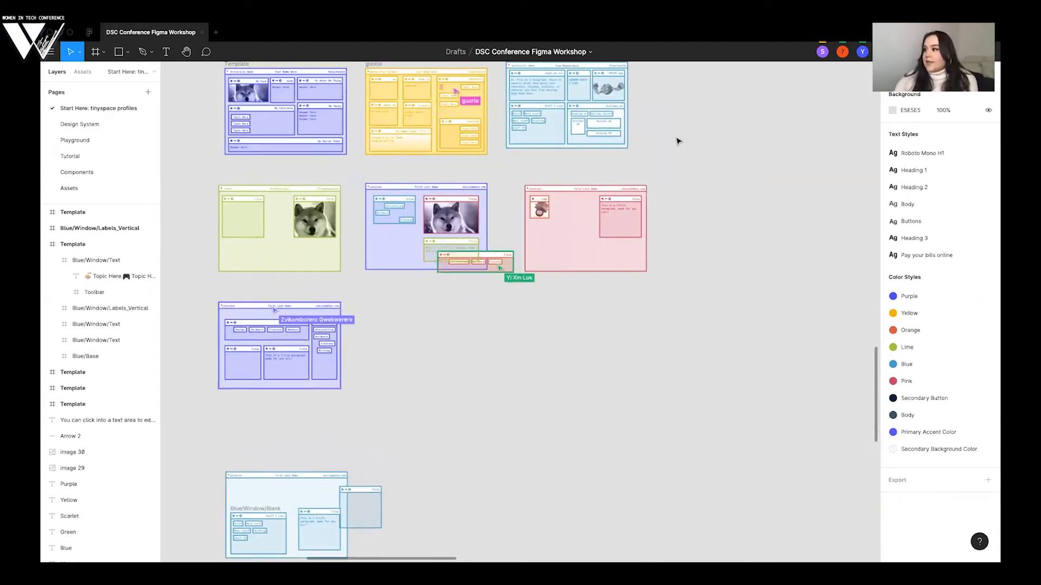
pyautogui.scroll(2, 676, 141)
pyautogui.hscroll(-1, 677, 141)
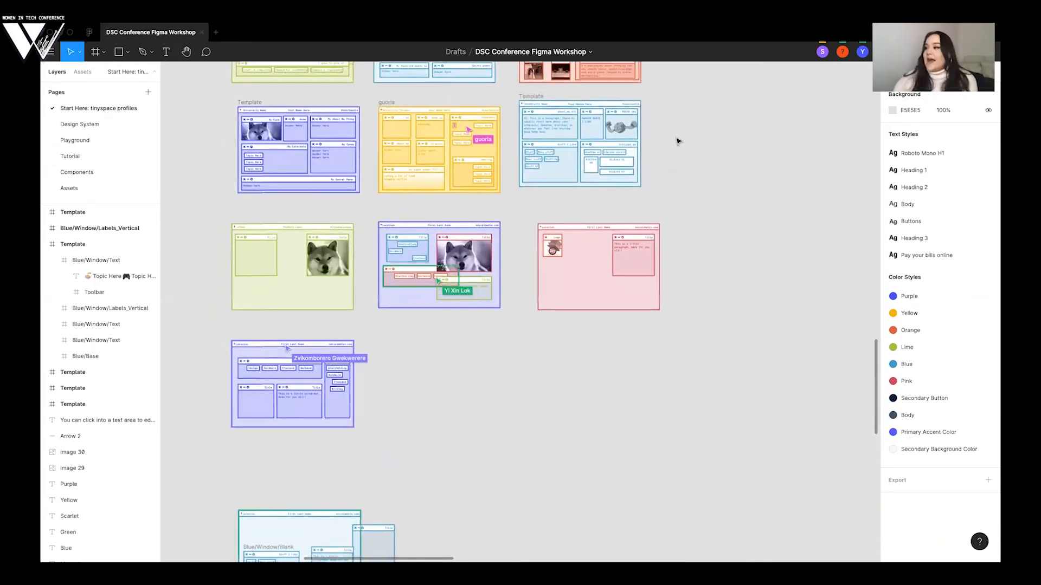
pyautogui.scroll(-3, 676, 142)
pyautogui.scroll(3, 676, 142)
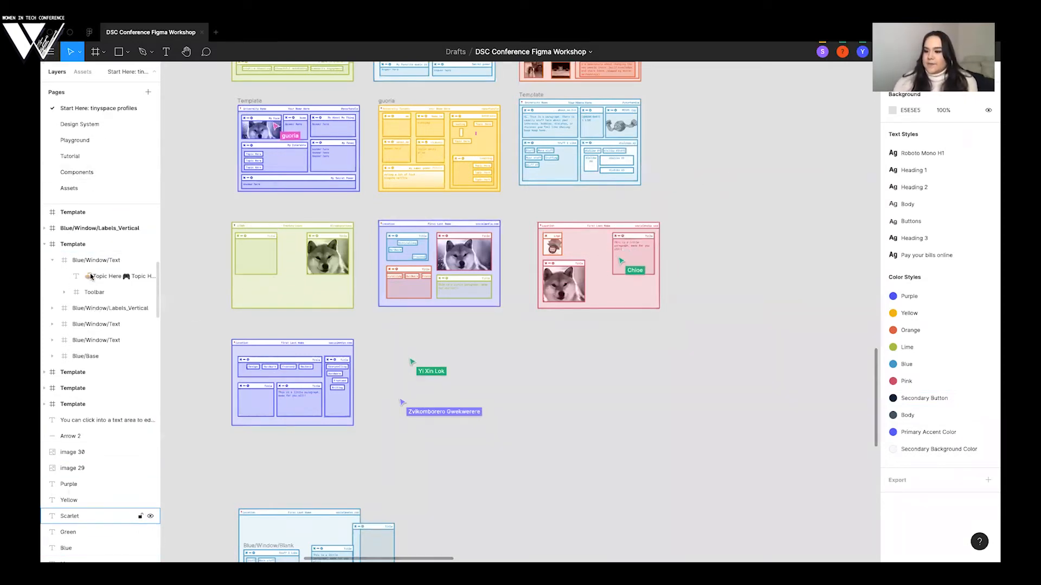
pyautogui.scroll(5, 89, 259)
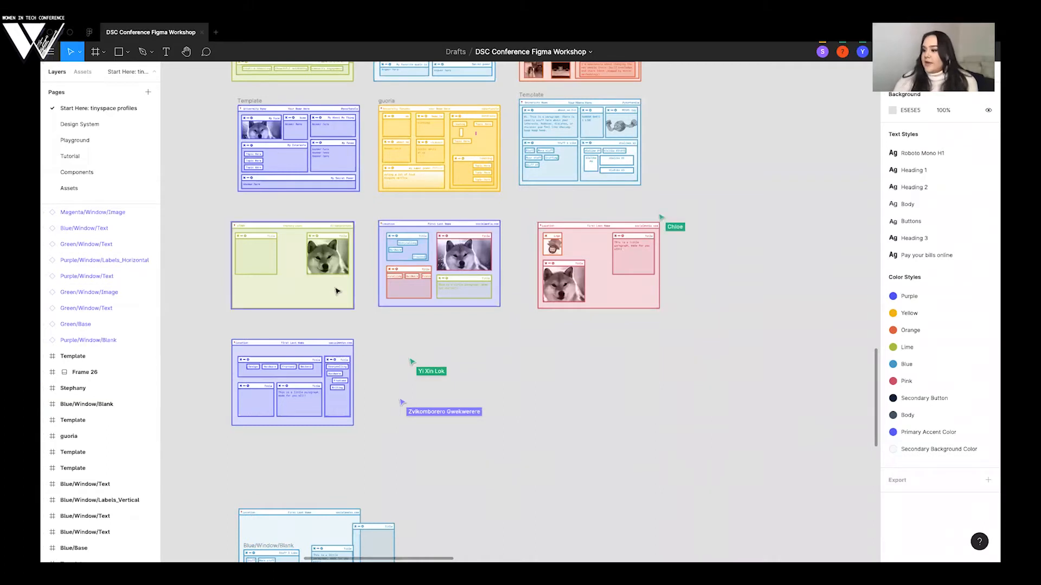
pyautogui.scroll(3, 284, 228)
pyautogui.scroll(1, 279, 172)
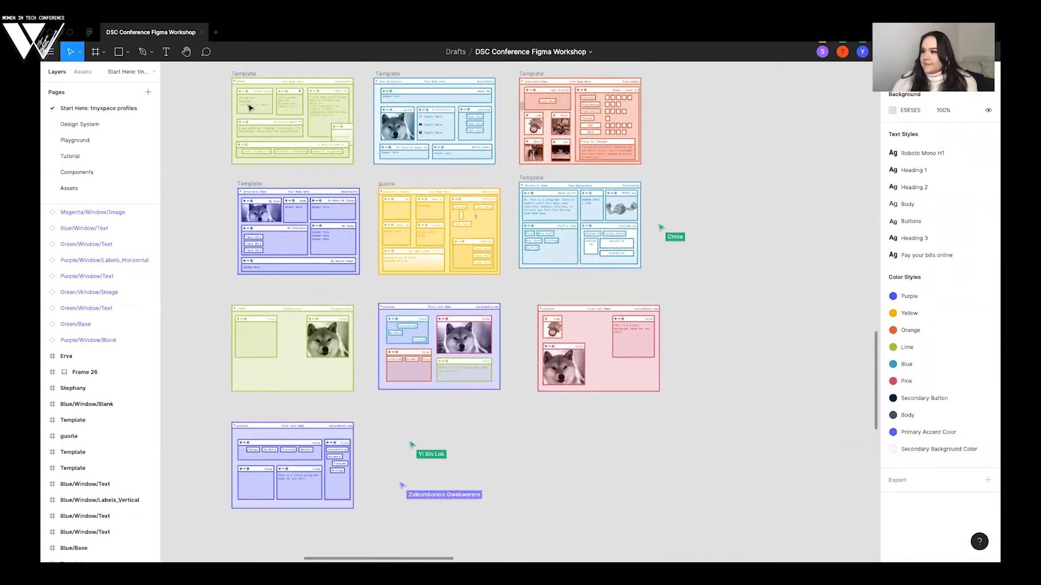
pyautogui.scroll(1, 249, 107)
pyautogui.scroll(3, 96, 386)
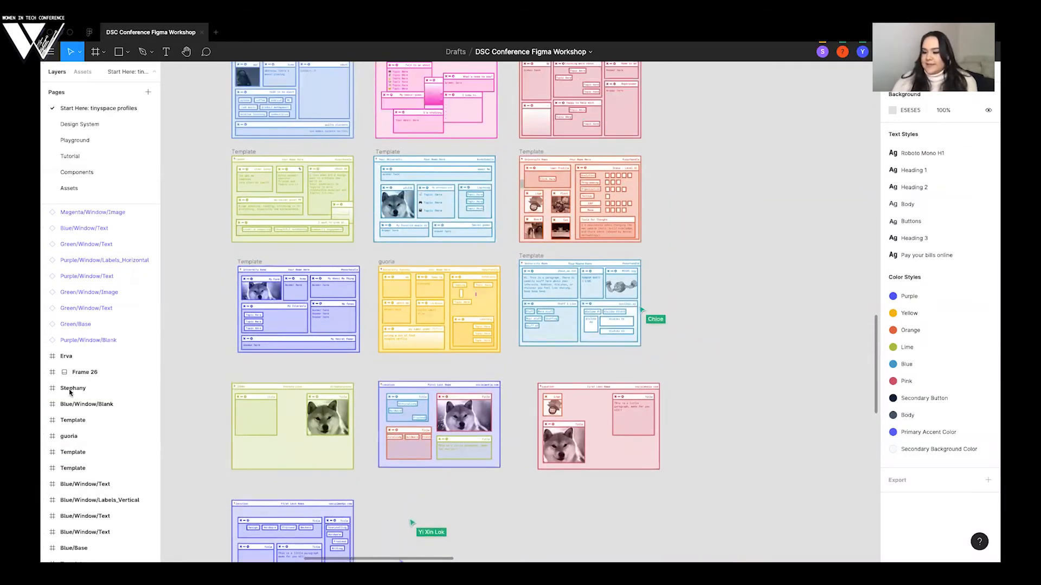
pyautogui.scroll(2, 51, 392)
pyautogui.scroll(1, 78, 319)
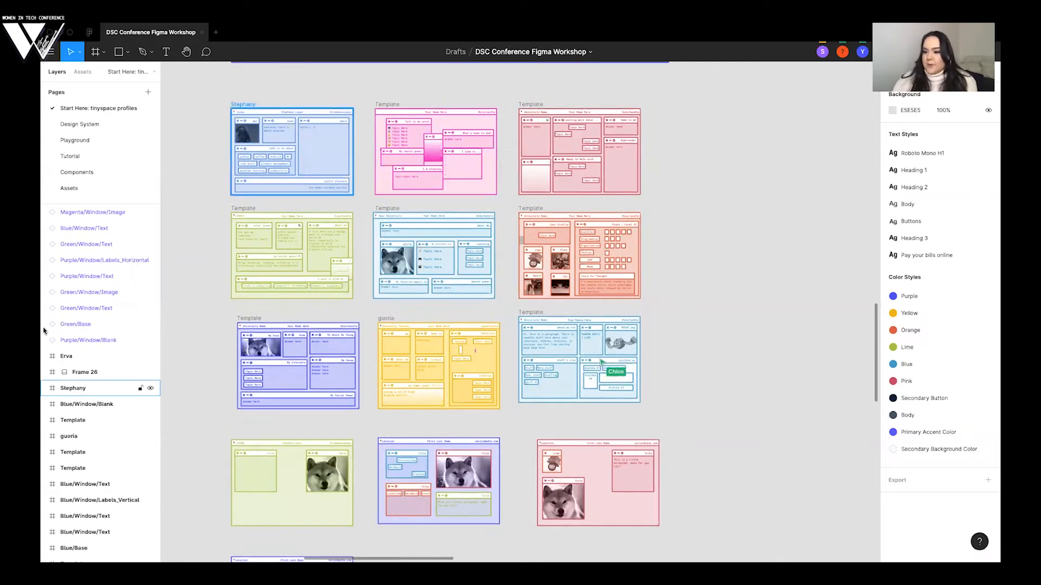
# - Select the blue personalised profile frame in the gallery's first row and inspect its entry in the layer list
pyautogui.click(243, 104)
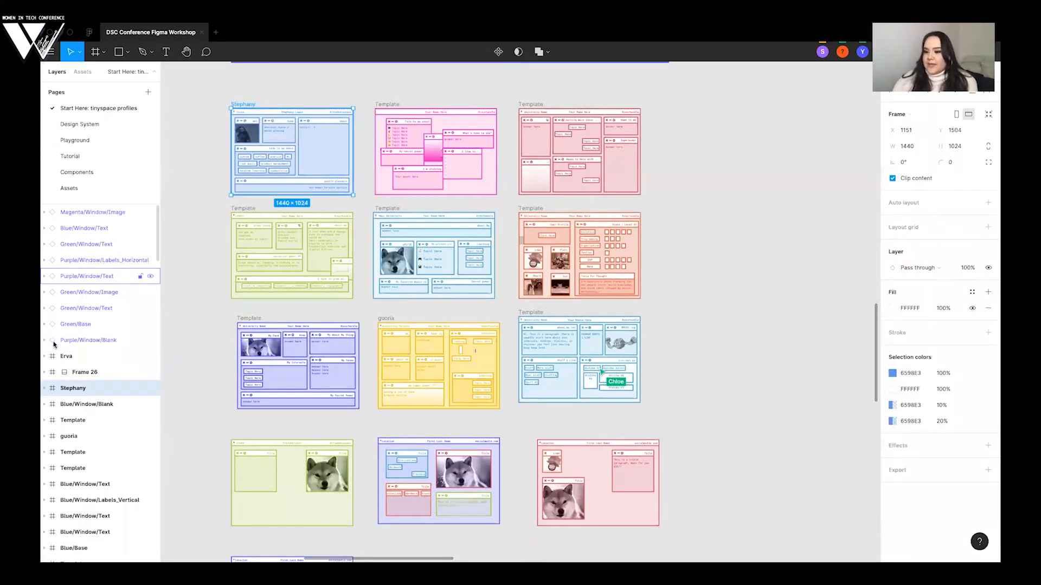
pyautogui.scroll(-1, 92, 389)
pyautogui.click(45, 327)
pyautogui.click(53, 342)
pyautogui.click(45, 326)
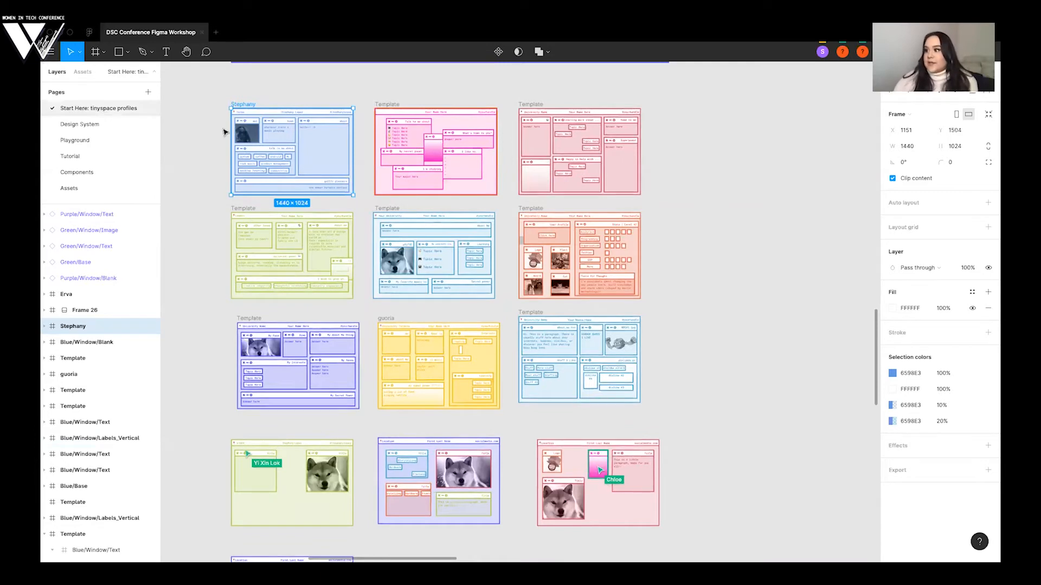
pyautogui.scroll(8, 223, 132)
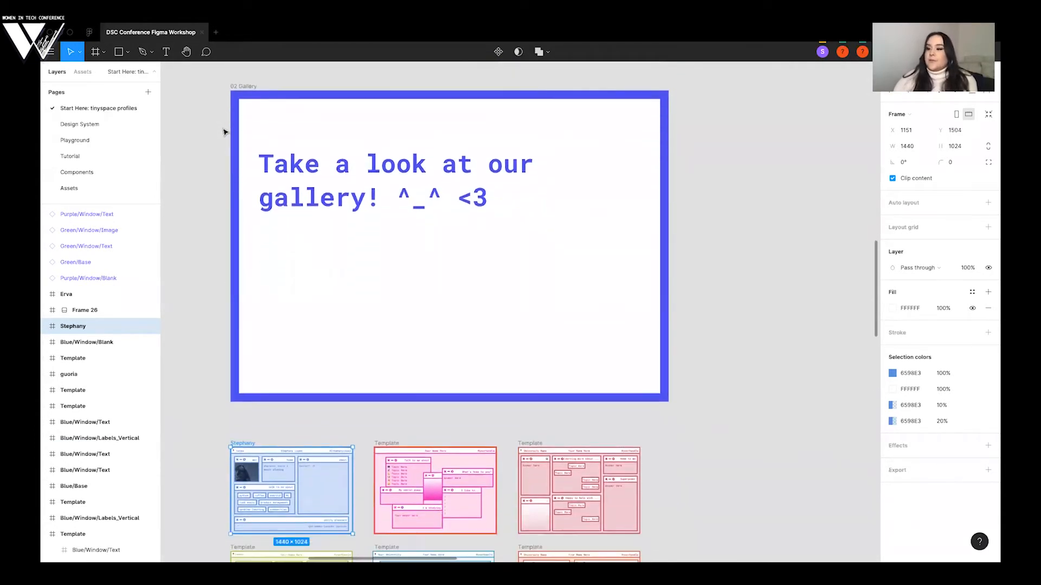
pyautogui.scroll(-3, 224, 132)
pyautogui.scroll(-2, 107, 132)
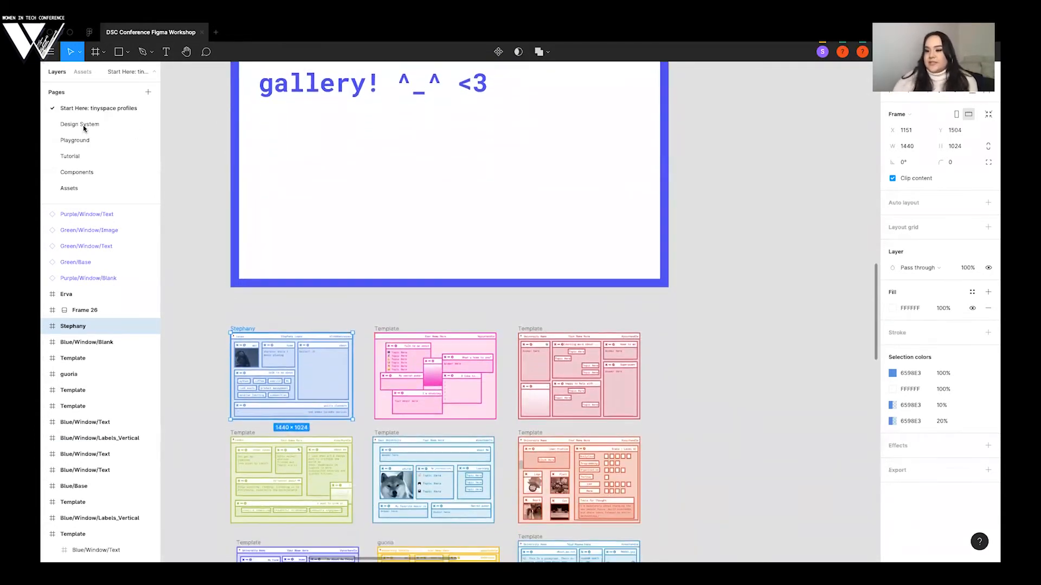
pyautogui.scroll(-1, 202, 161)
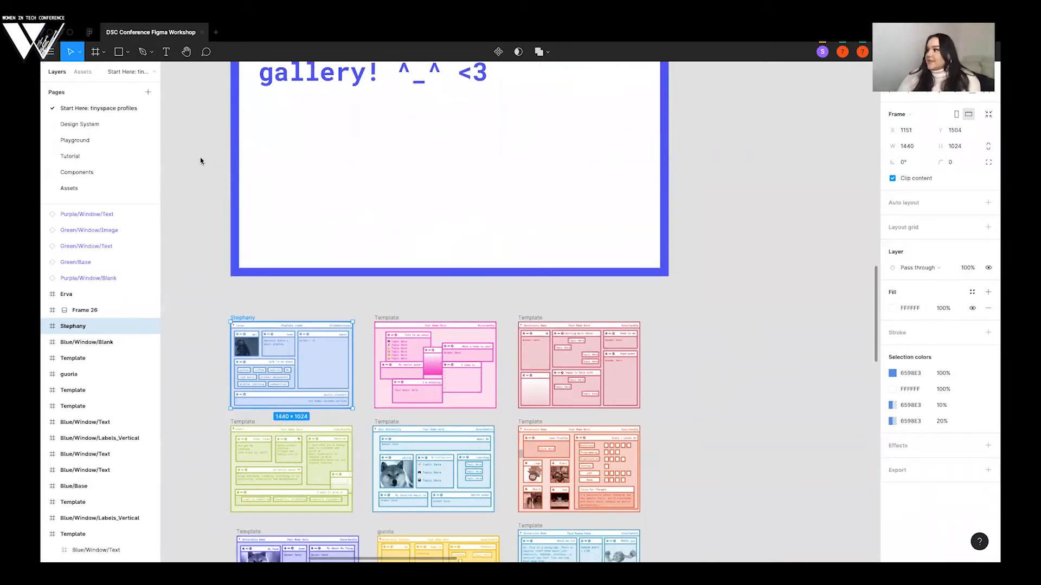
pyautogui.scroll(-3, 200, 157)
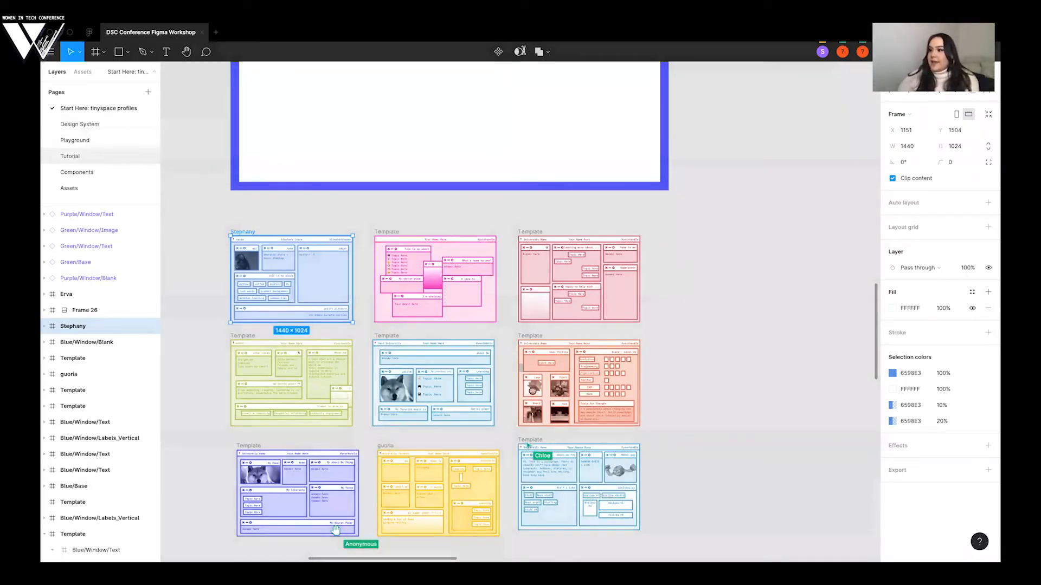
# - Switch to the web browser and look at the Stripe homepage's hero section as a design example
pyautogui.hotkey('ctrl', 'Right')
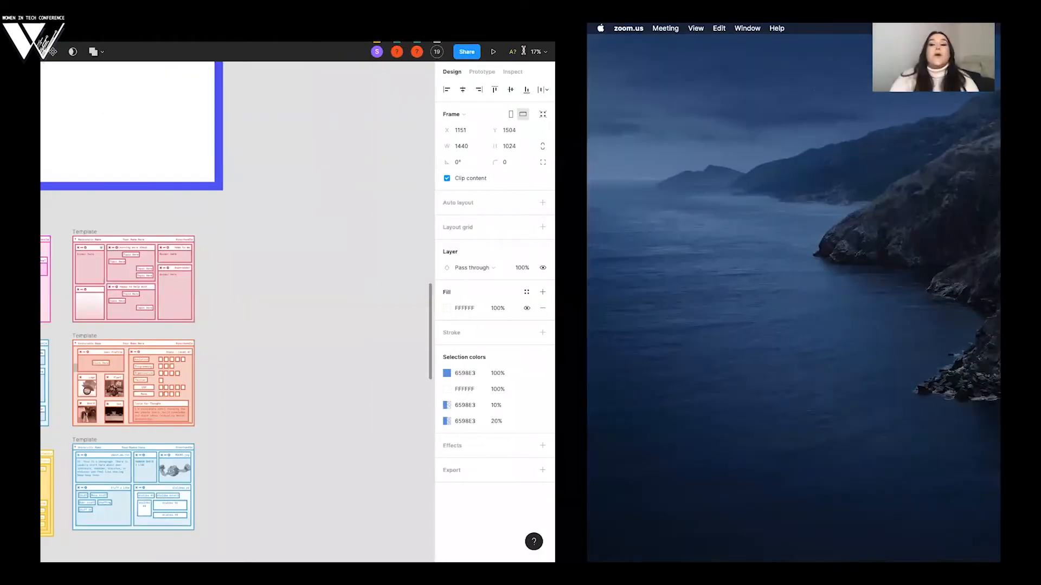
pyautogui.hotkey('ctrl', 'Left')
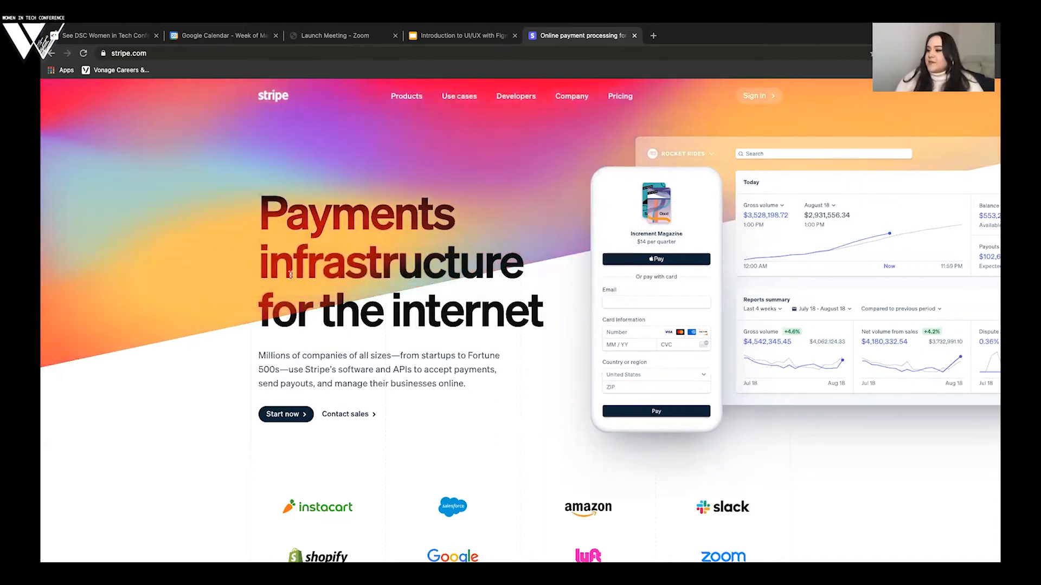
pyautogui.moveTo(367, 289); pyautogui.dragTo(379, 429)
pyautogui.click(309, 295)
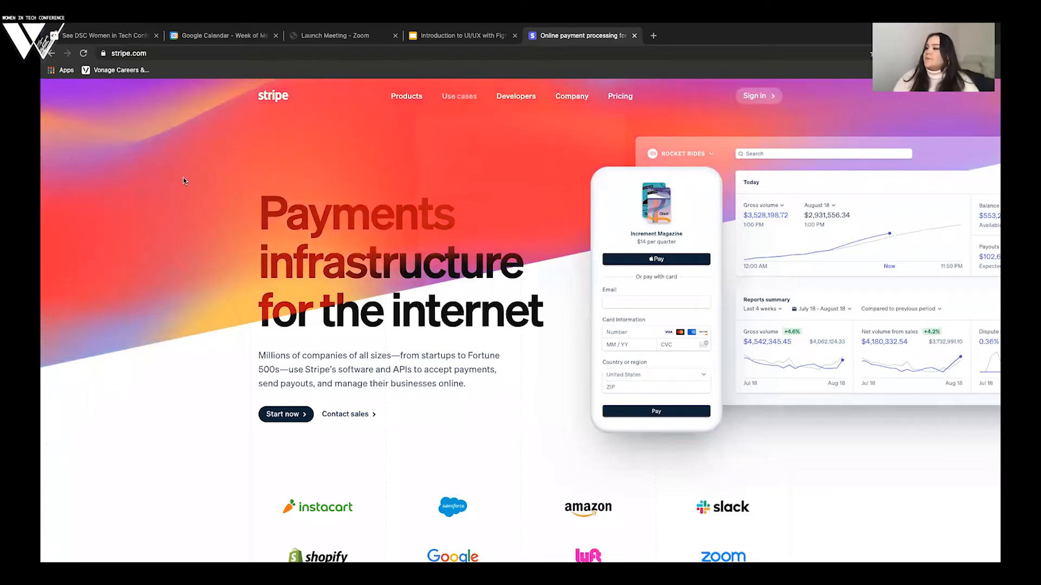
# - Switch back to the Figma workshop file and look over the participants' profiles in the gallery
pyautogui.hotkey('ctrl', 'Right')
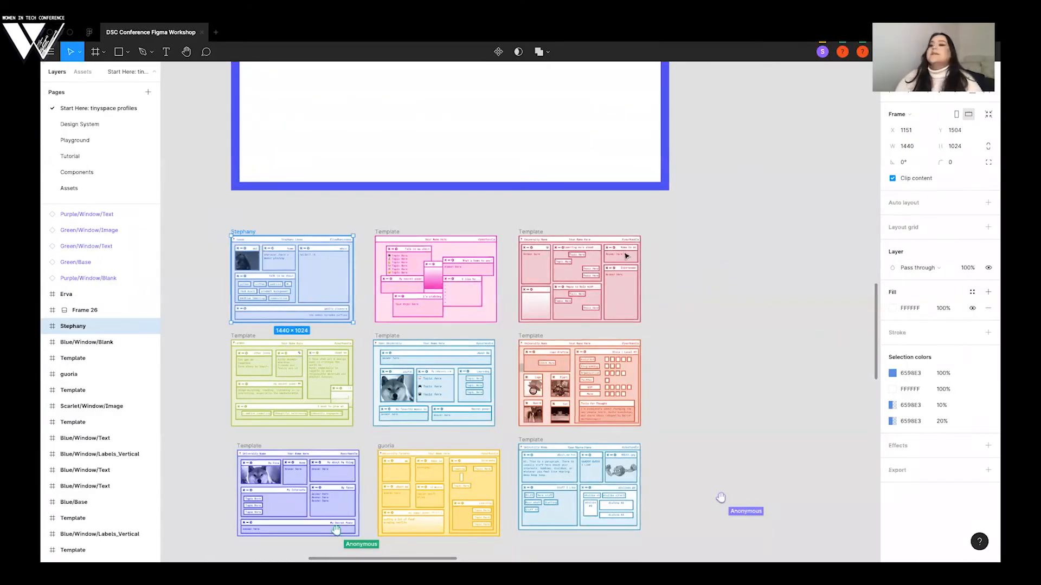
pyautogui.scroll(-2, 78, 110)
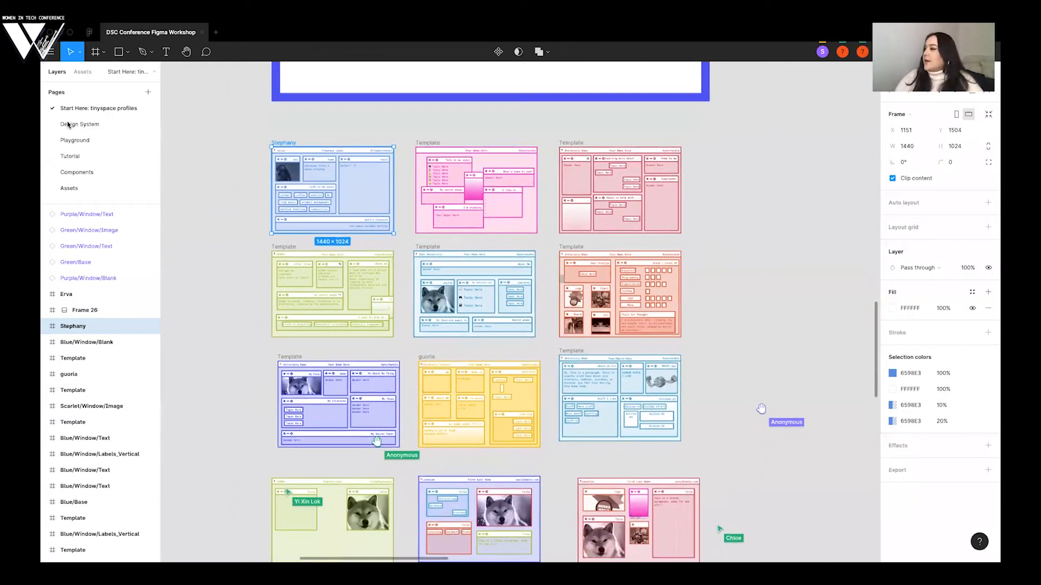
pyautogui.scroll(-1, 81, 124)
pyautogui.scroll(1, 335, 143)
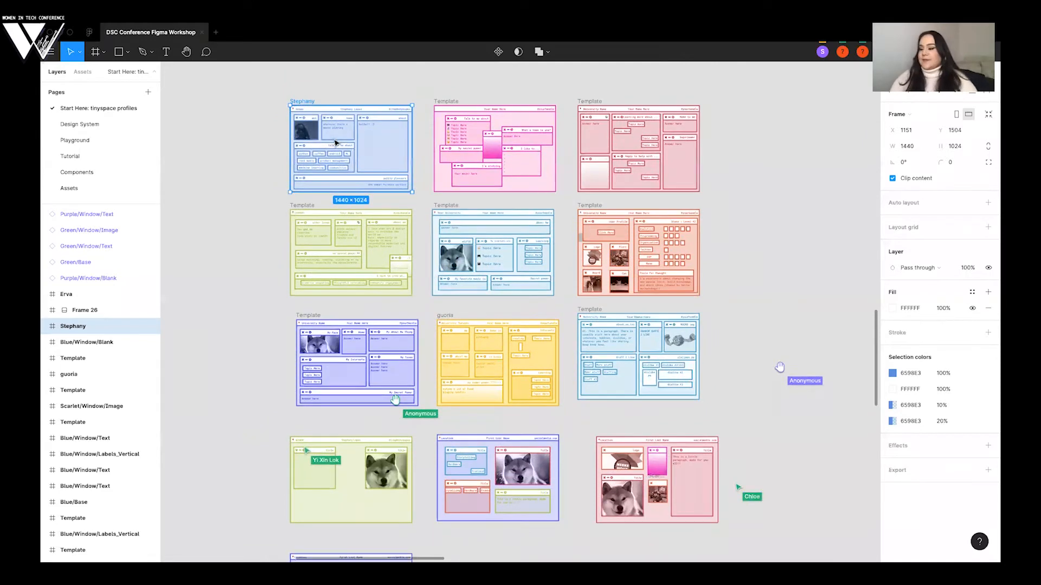
pyautogui.scroll(1, 332, 139)
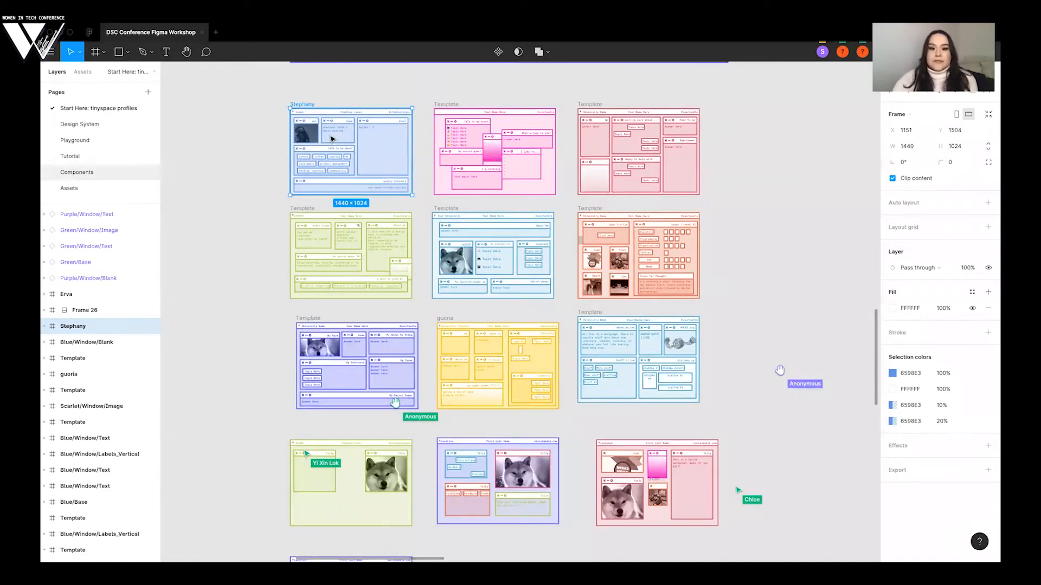
# - Open the Design System page and examine its typography and color palette frames alongside the text and color styles
pyautogui.click(80, 124)
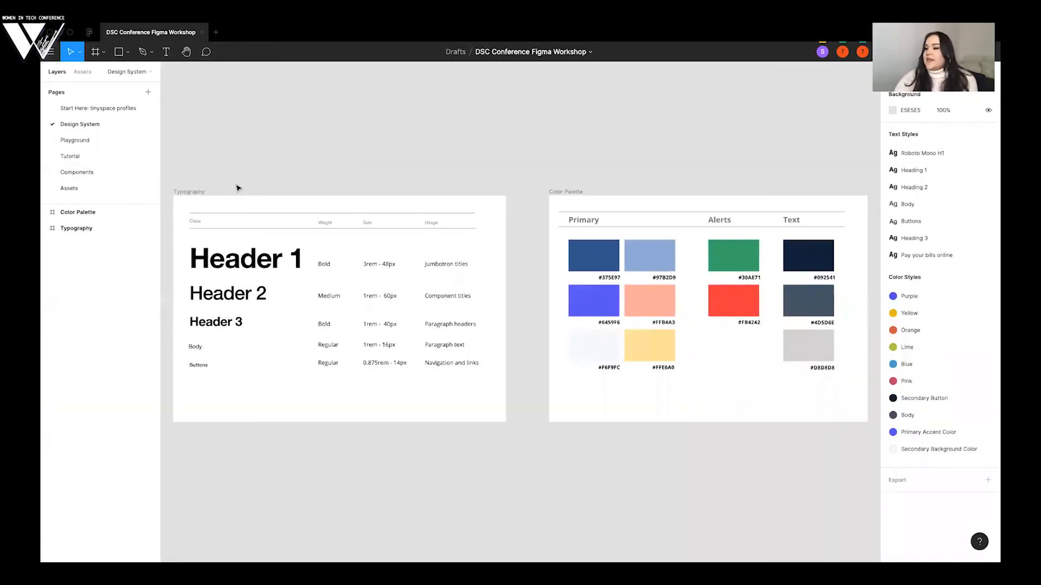
pyautogui.click(195, 192)
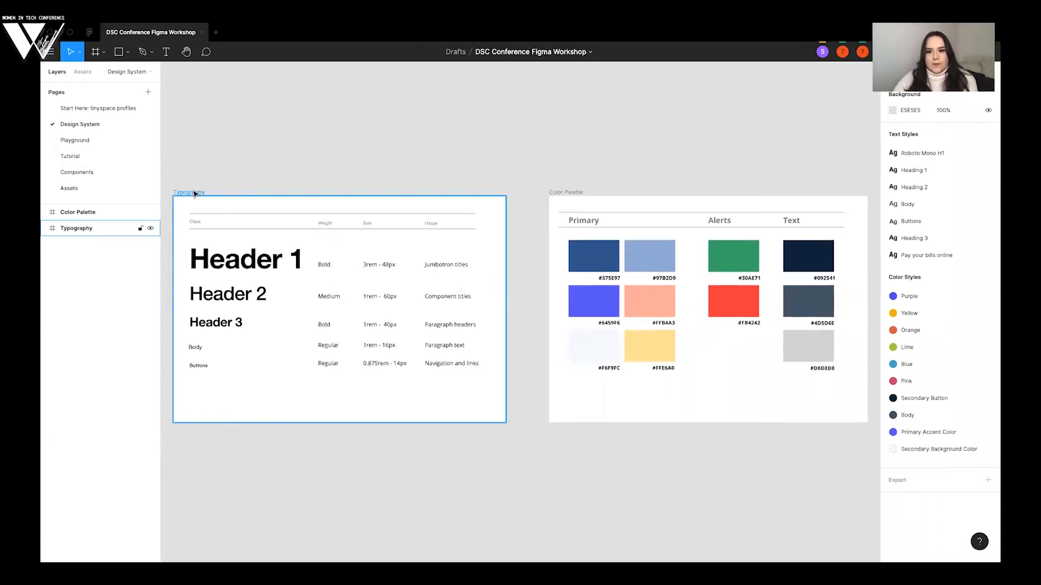
pyautogui.click(262, 165)
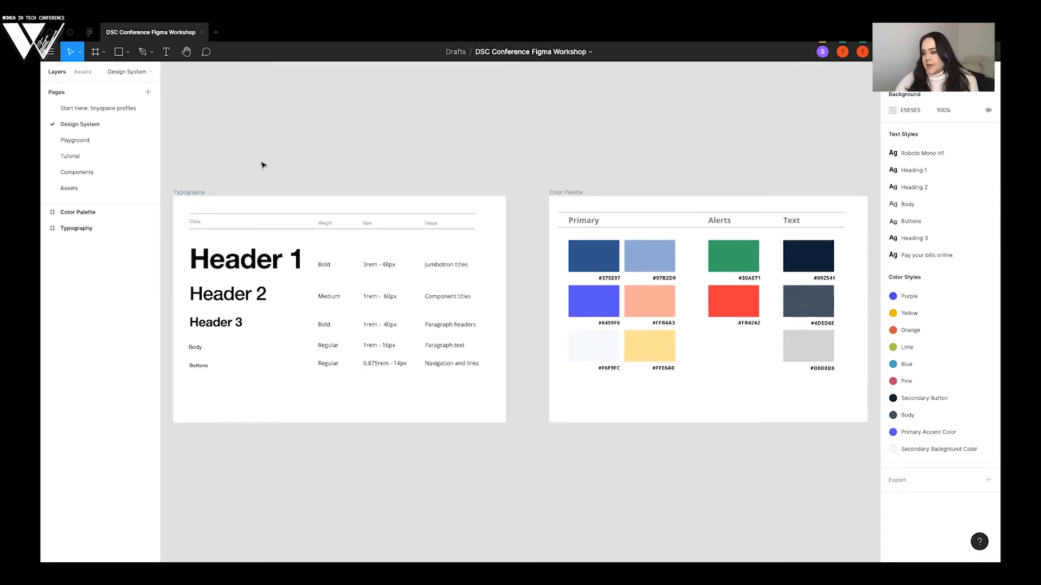
pyautogui.scroll(-3, 232, 178)
pyautogui.hscroll(-1, 231, 177)
pyautogui.scroll(1, 209, 146)
pyautogui.hscroll(1, 209, 146)
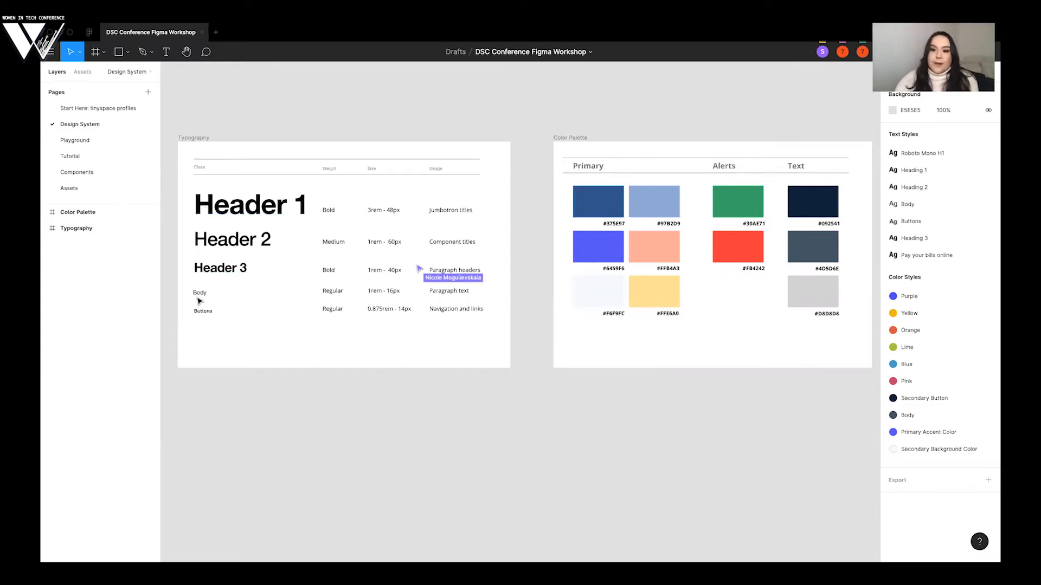
pyautogui.hscroll(2, 530, 140)
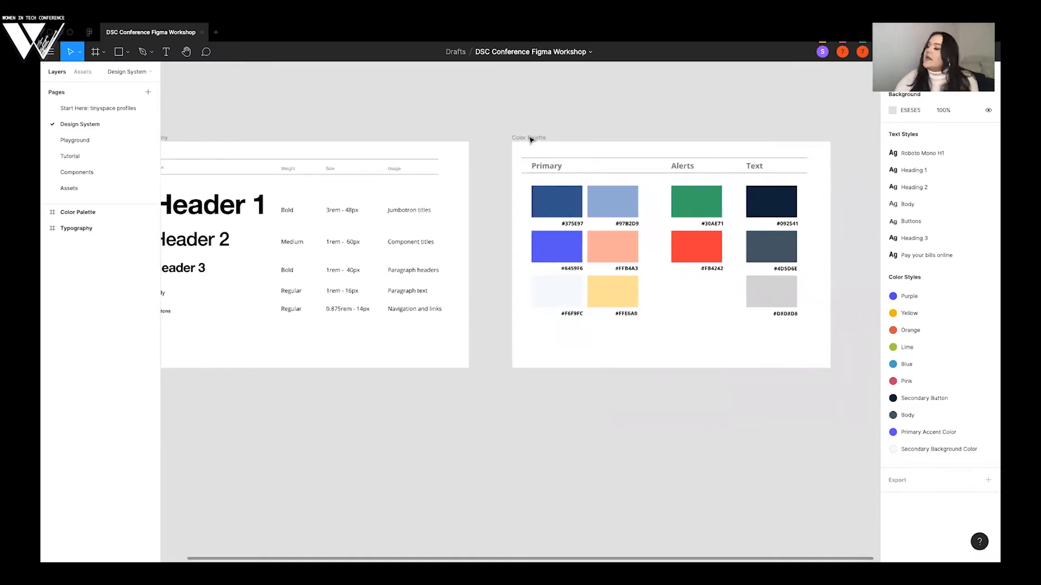
pyautogui.hscroll(1, 600, 240)
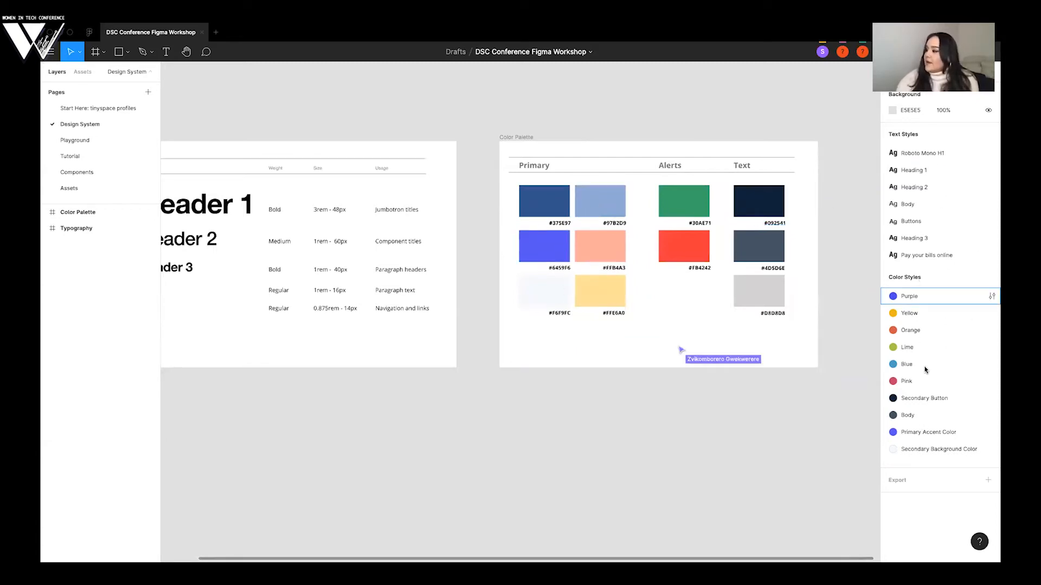
pyautogui.hscroll(-2, 565, 354)
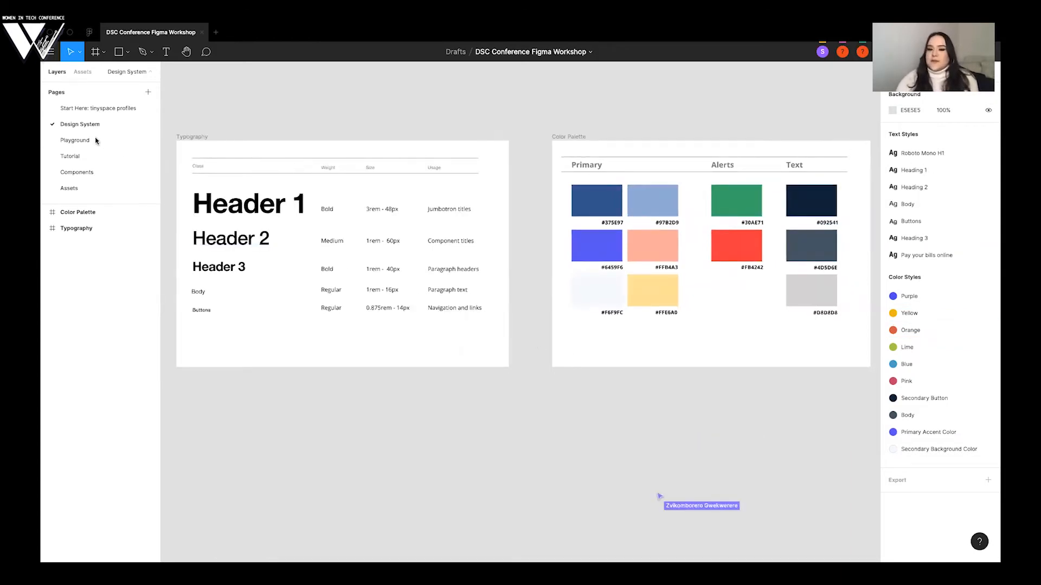
# - Open the Playground page and examine the landing-page instructions, the finished Stripe prototype and the blank template
pyautogui.click(76, 140)
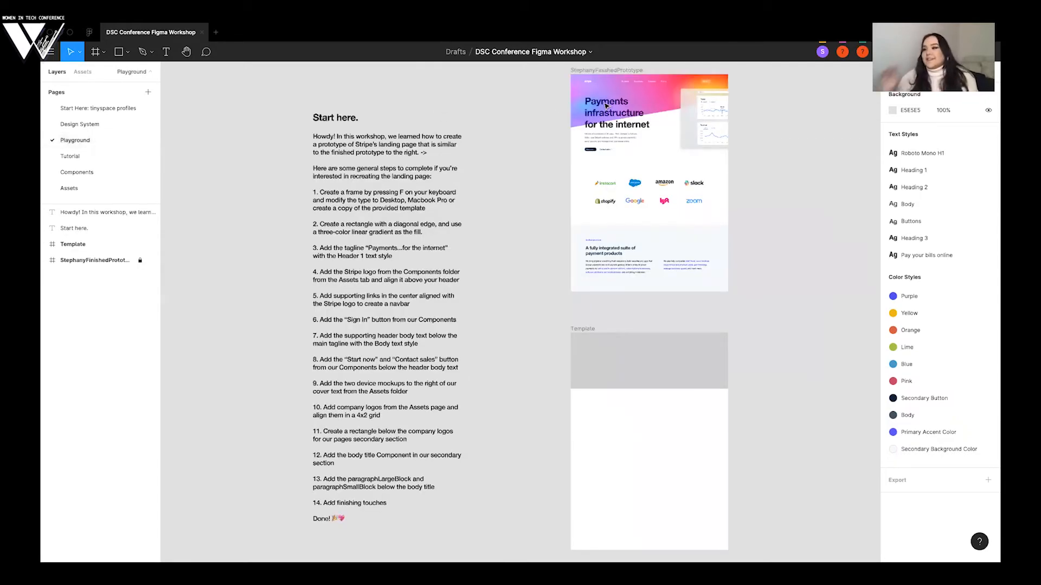
pyautogui.hscroll(3, 606, 106)
pyautogui.scroll(1, 606, 106)
pyautogui.hscroll(1, 606, 106)
pyautogui.scroll(-1, 606, 106)
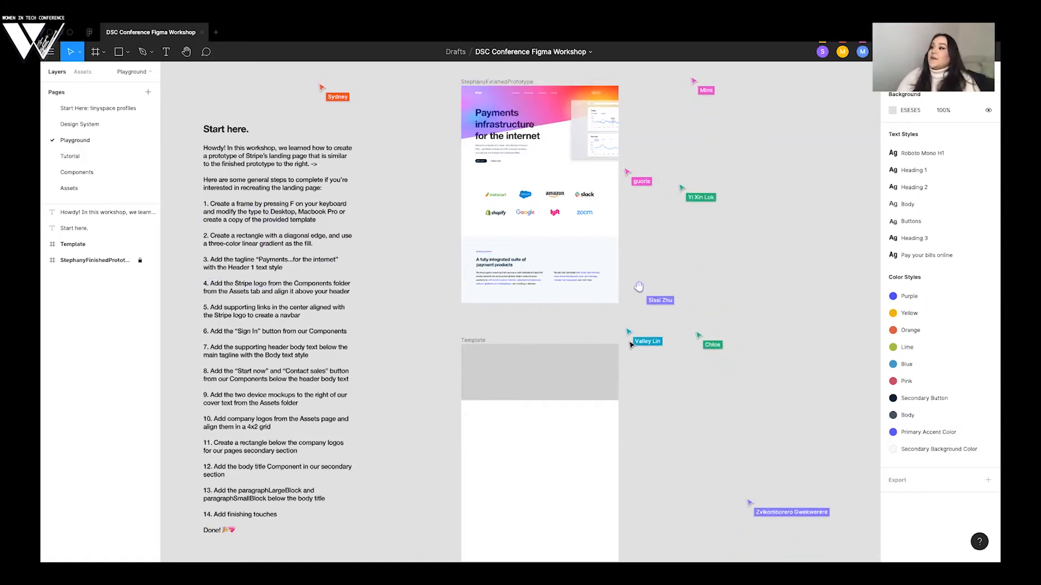
pyautogui.hscroll(1, 631, 345)
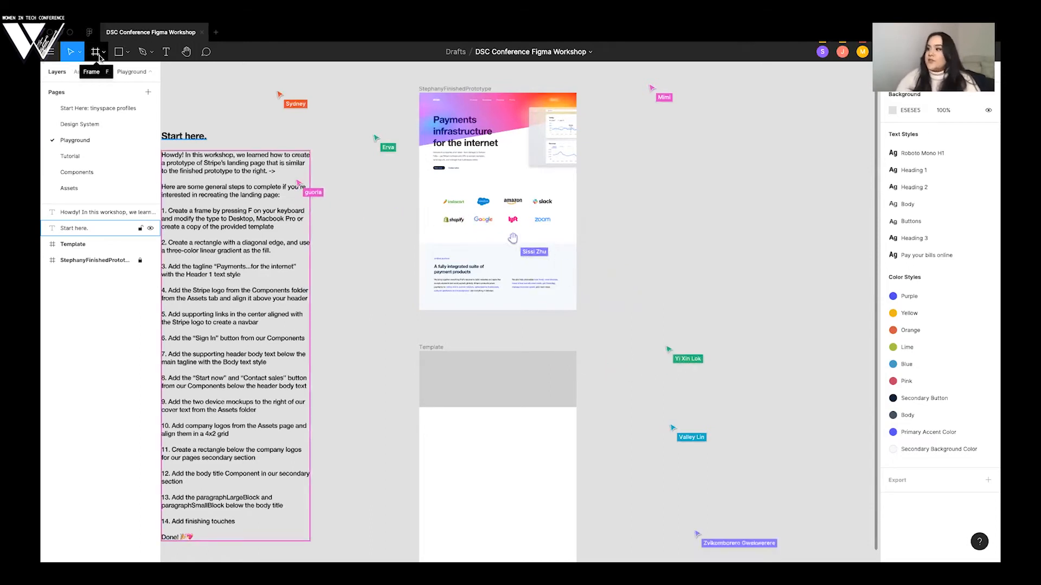
# - Duplicate the blank Template frame and place the copy directly beside the finished Stripe prototype
pyautogui.click(434, 348)
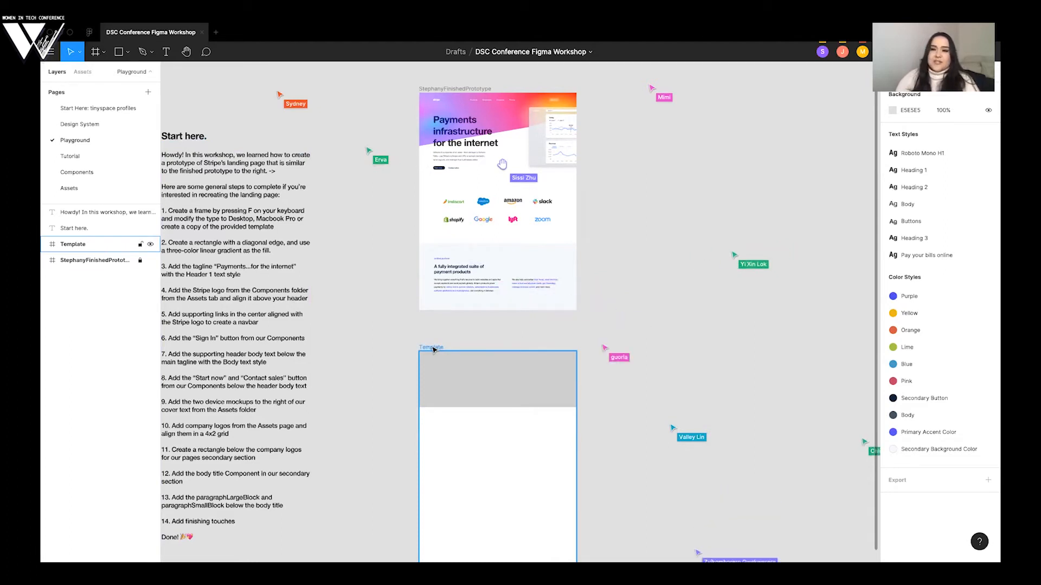
pyautogui.click(434, 349)
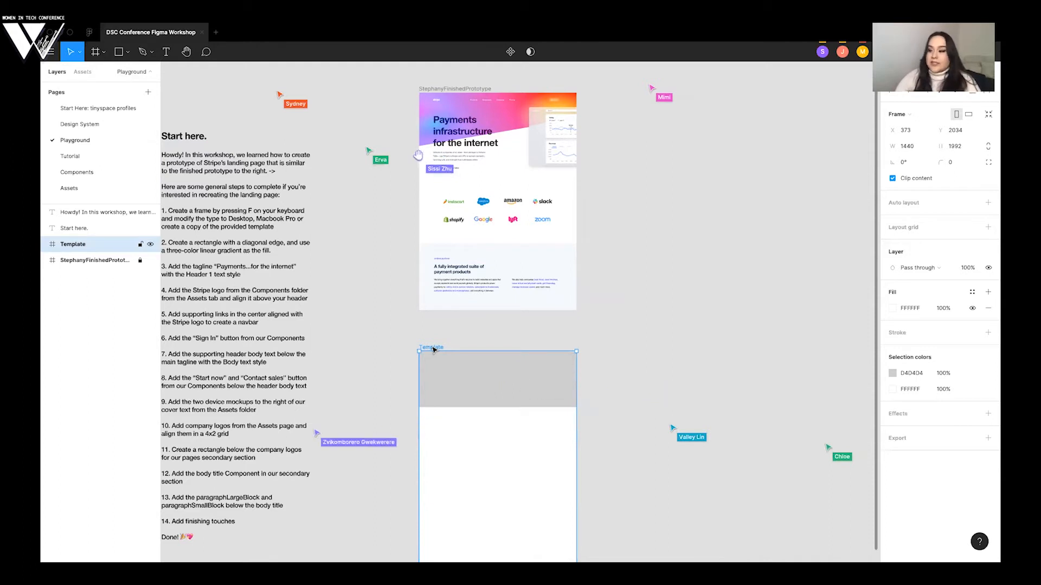
pyautogui.click(636, 352)
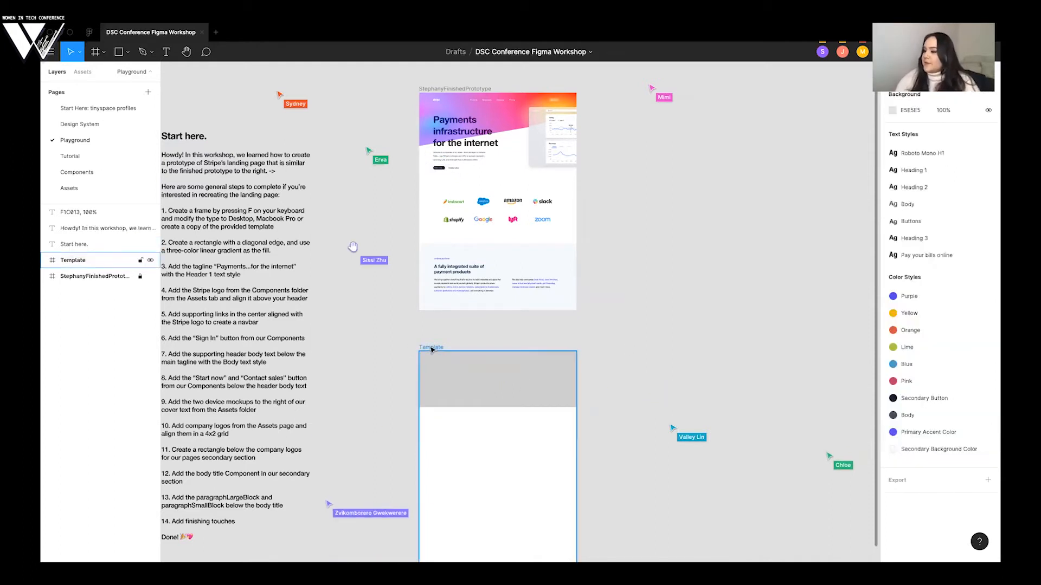
pyautogui.click(432, 349)
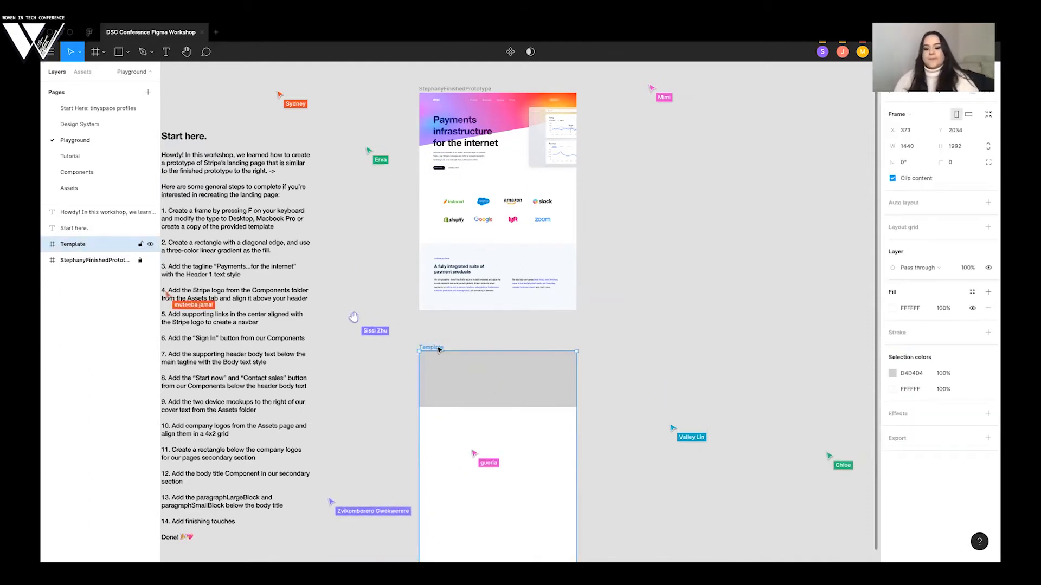
pyautogui.hotkey('ctrl', 'v')
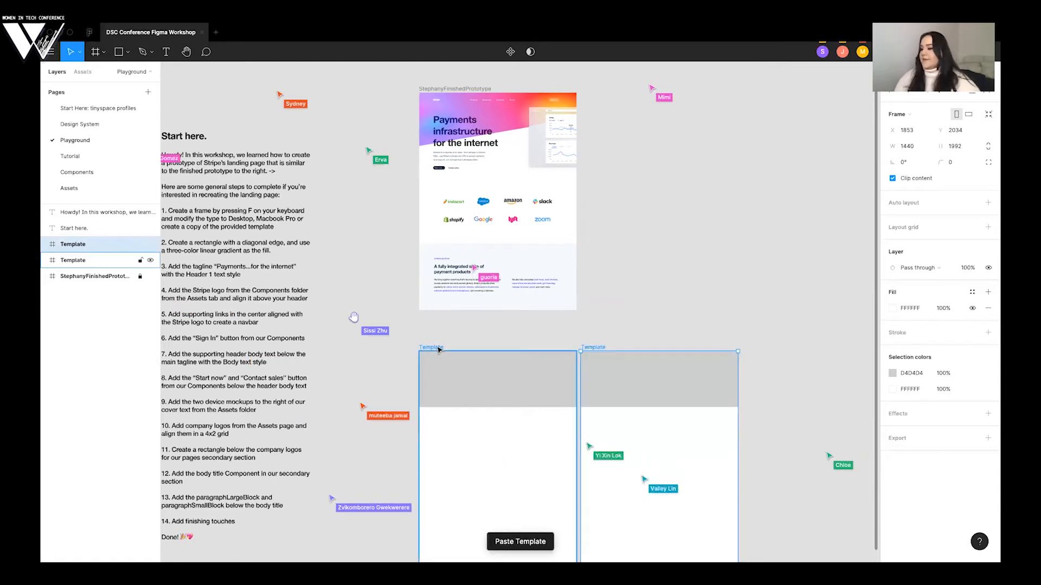
pyautogui.moveTo(605, 362); pyautogui.dragTo(628, 195)
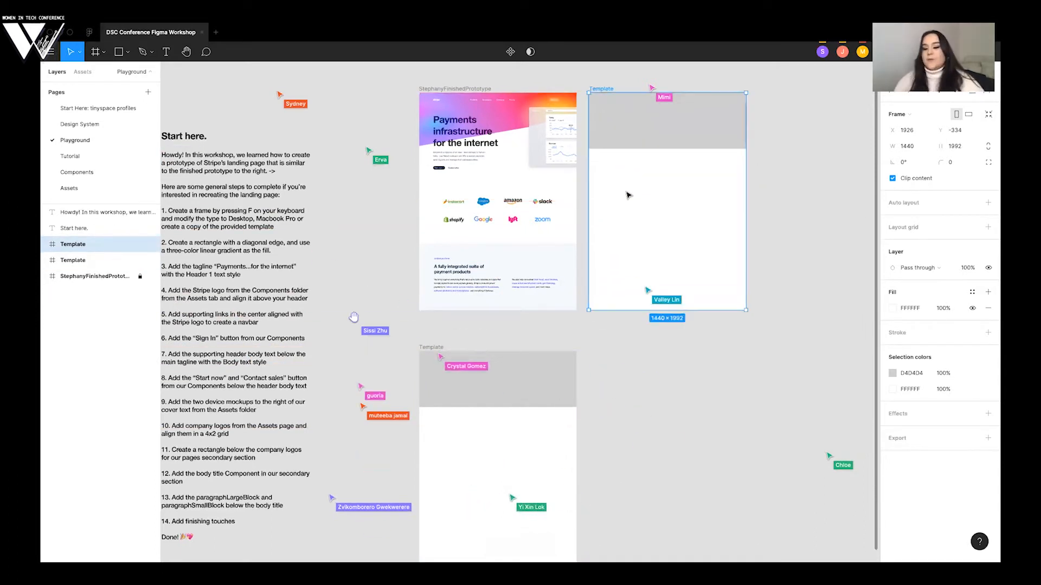
# - Rename the copied template frame with the presenter's first name followed by "WorkingDoc"
pyautogui.hotkey('ctrl', 'r')
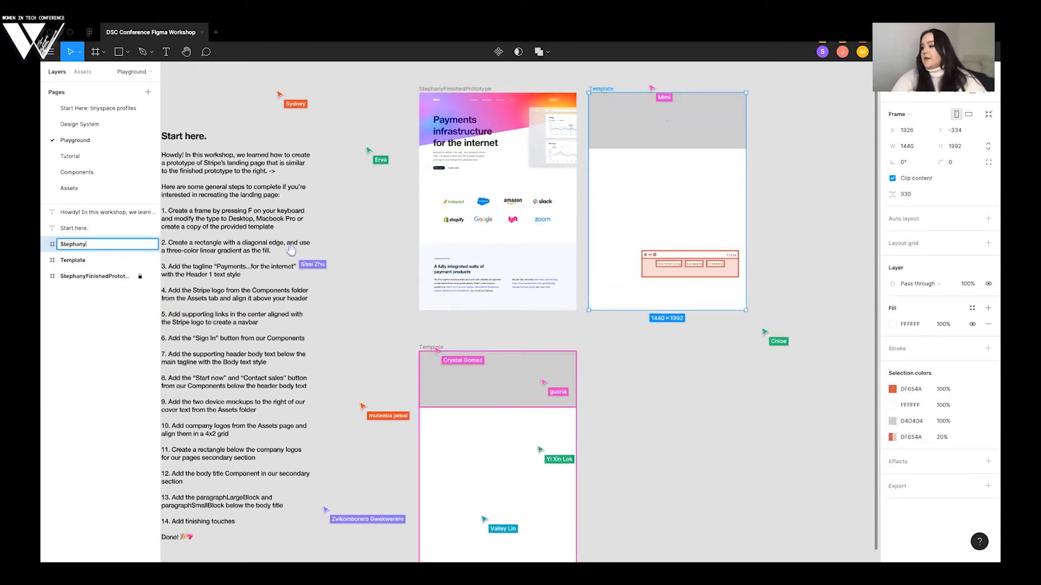
pyautogui.write('StephanyWorkingDoc')
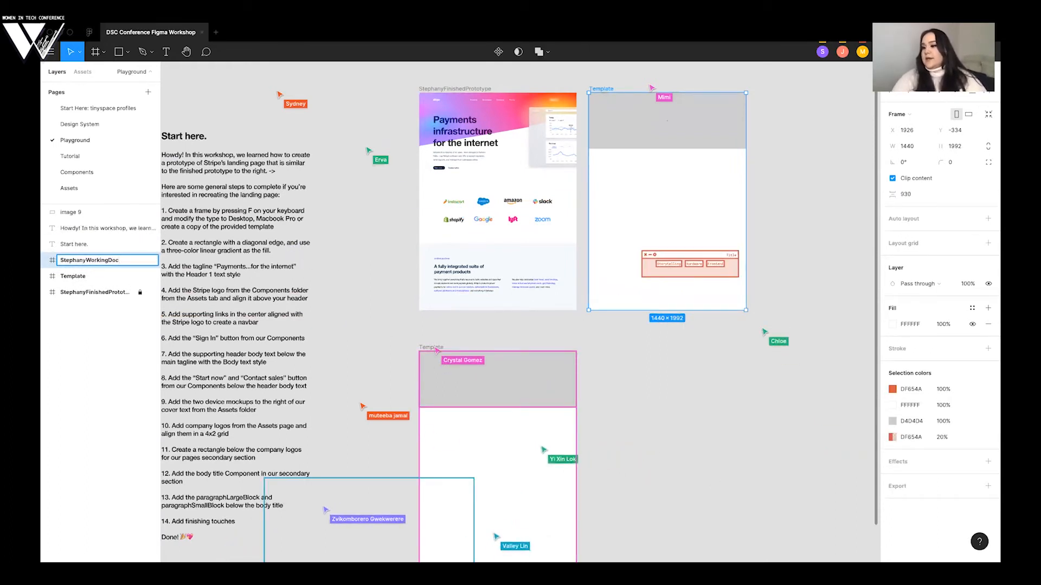
pyautogui.press('Return')
# - Move the stray scarlet labels window out of the working frame onto the empty canvas above the instructions
pyautogui.hscroll(2, 687, 256)
pyautogui.click(687, 256)
pyautogui.scroll(3, 683, 262)
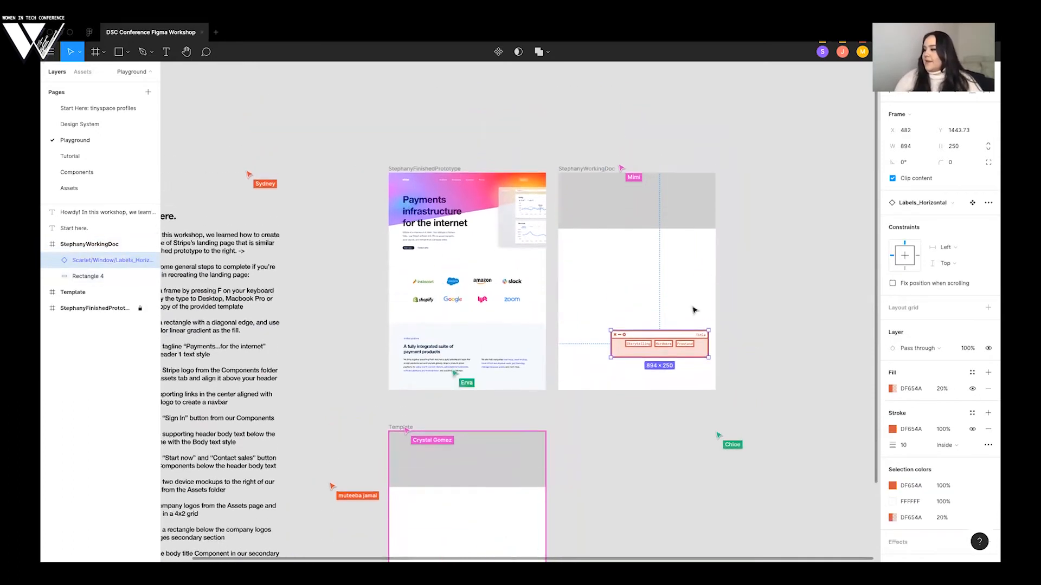
pyautogui.moveTo(695, 360); pyautogui.dragTo(633, 329)
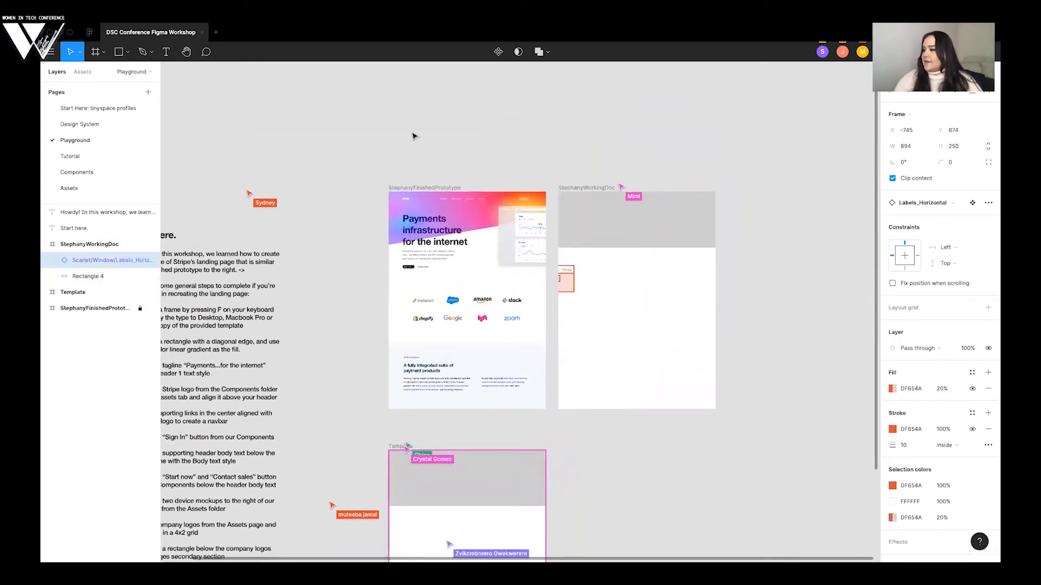
pyautogui.moveTo(304, 115); pyautogui.dragTo(274, 115)
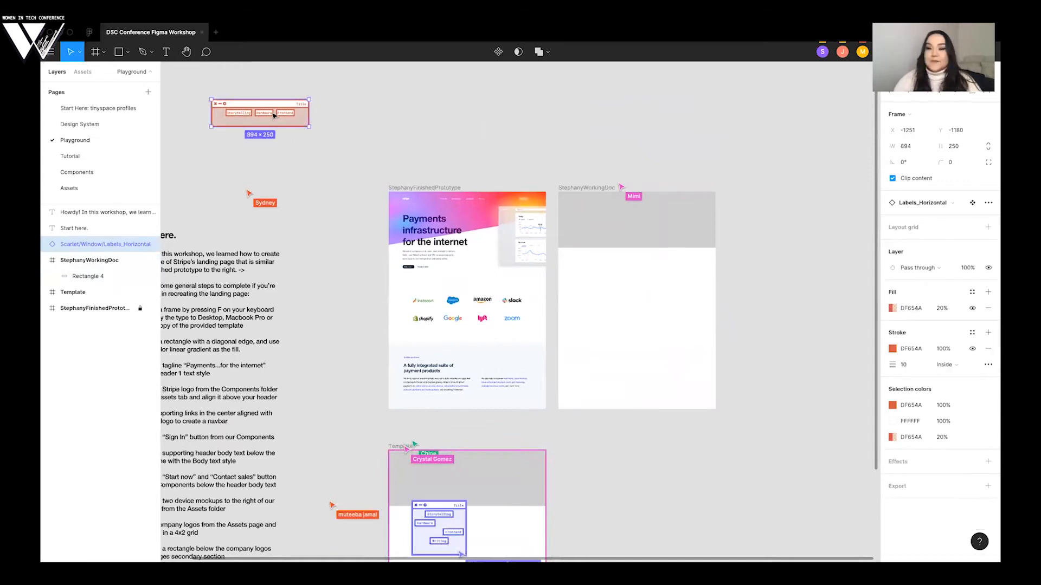
pyautogui.click(423, 115)
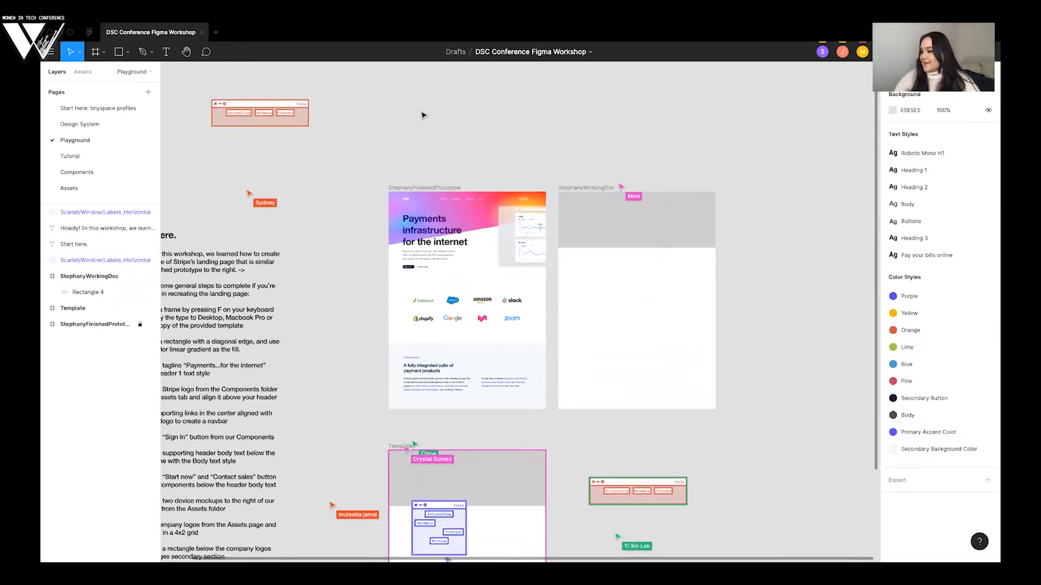
# - Review the written landing-page steps, the finished prototype and the participants' activity around the template frames
pyautogui.hscroll(-2, 423, 115)
pyautogui.hscroll(-2, 449, 435)
pyautogui.scroll(-1, 448, 435)
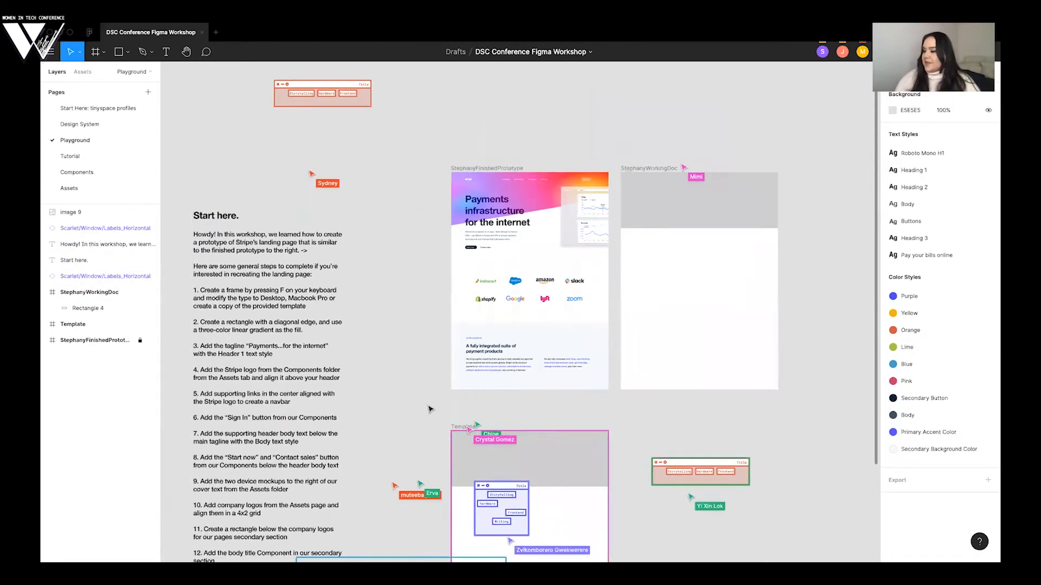
pyautogui.scroll(-1, 447, 410)
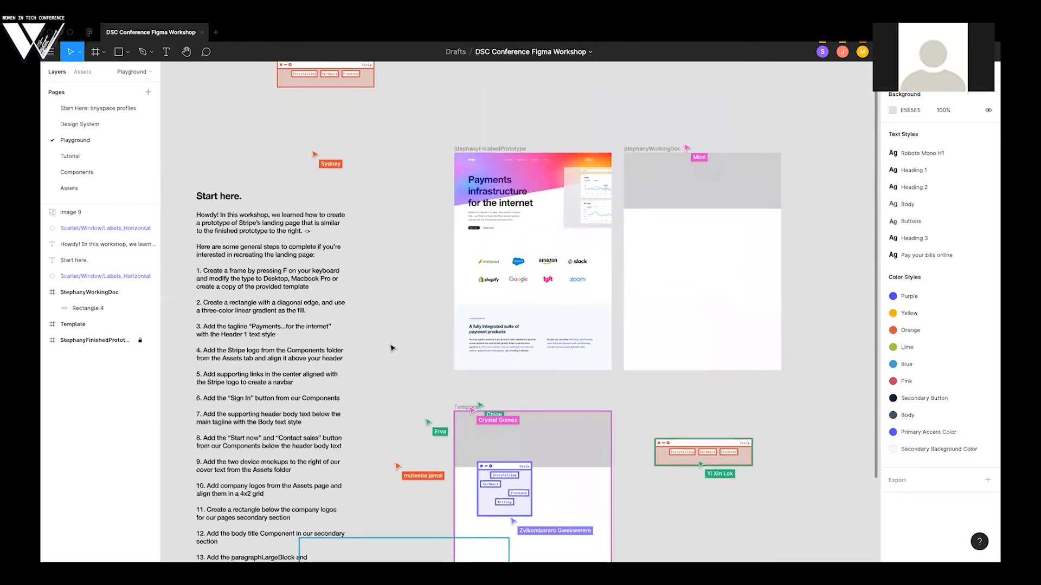
pyautogui.scroll(-1, 393, 348)
pyautogui.scroll(-2, 706, 403)
pyautogui.hscroll(1, 706, 403)
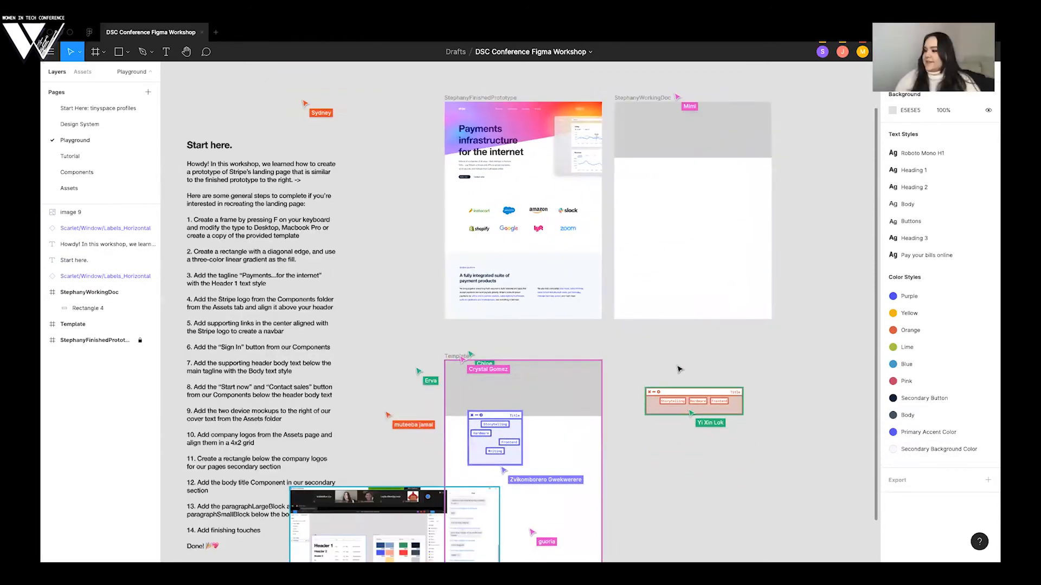
pyautogui.hscroll(2, 680, 369)
pyautogui.scroll(-1, 680, 369)
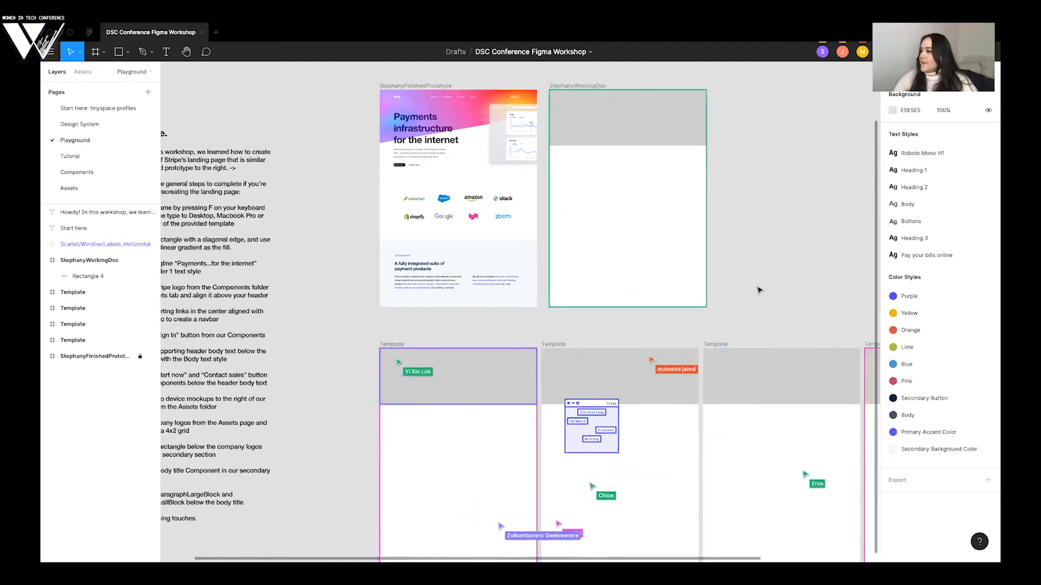
# - Delete the stray purple labels window from the second Template frame in the row below the prototype
pyautogui.scroll(-2, 752, 285)
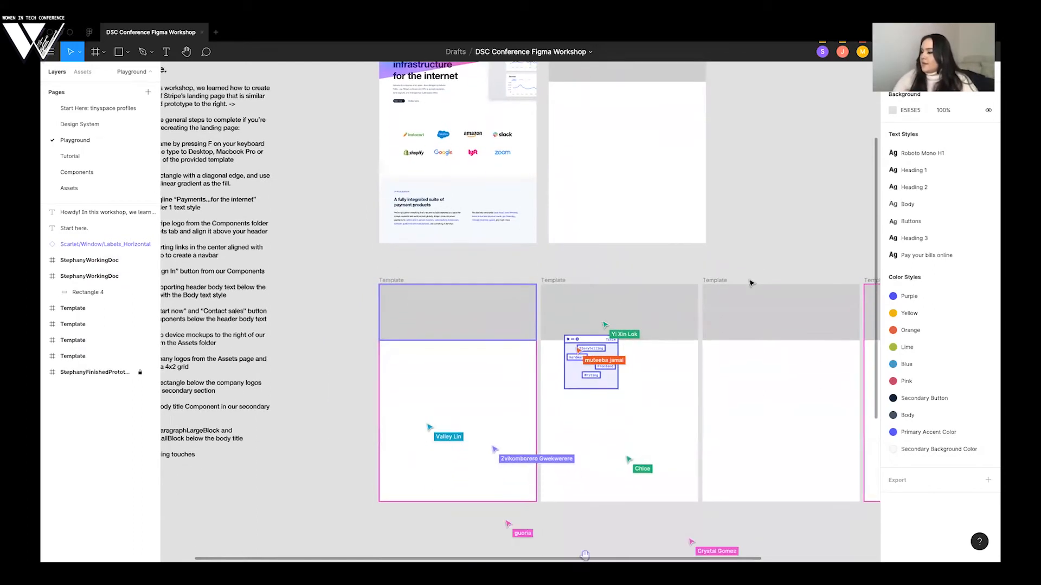
pyautogui.click(612, 348)
pyautogui.press('Delete')
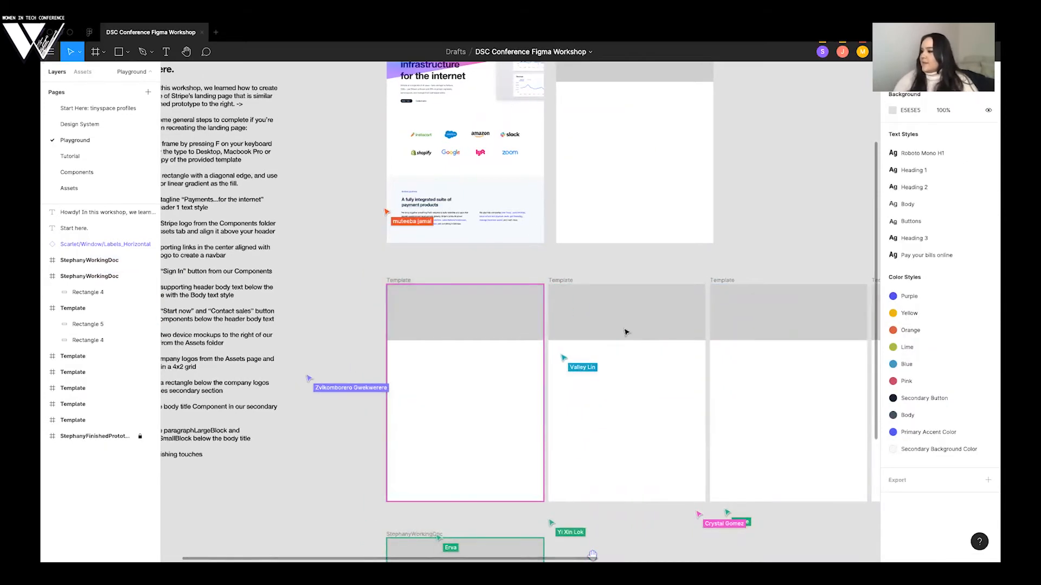
# - Return to the written instructions and view them together with the finished prototype and the blank working frame
pyautogui.hscroll(-3, 624, 334)
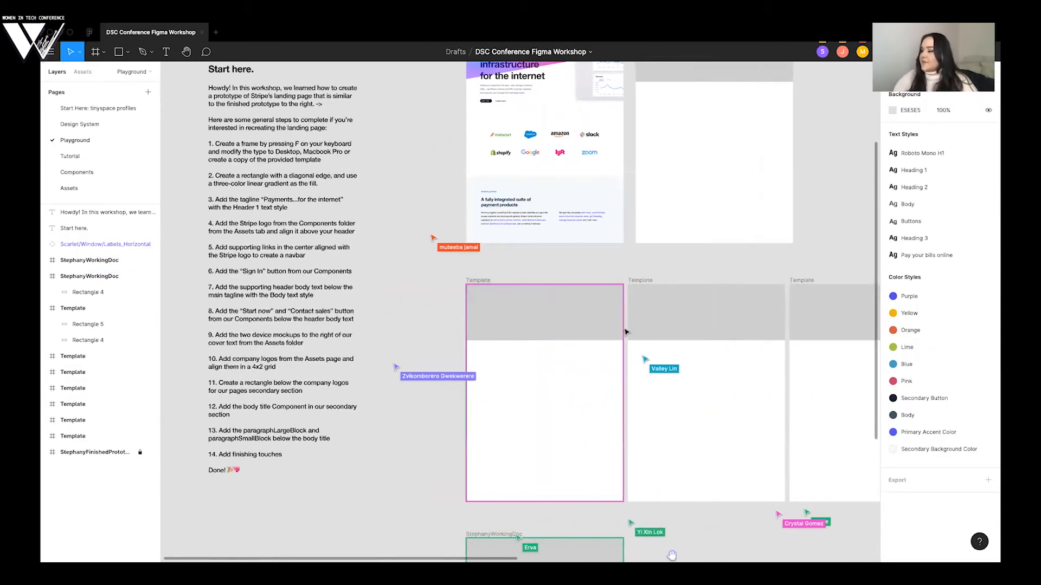
pyautogui.hscroll(-2, 626, 332)
pyautogui.hscroll(-5, 626, 332)
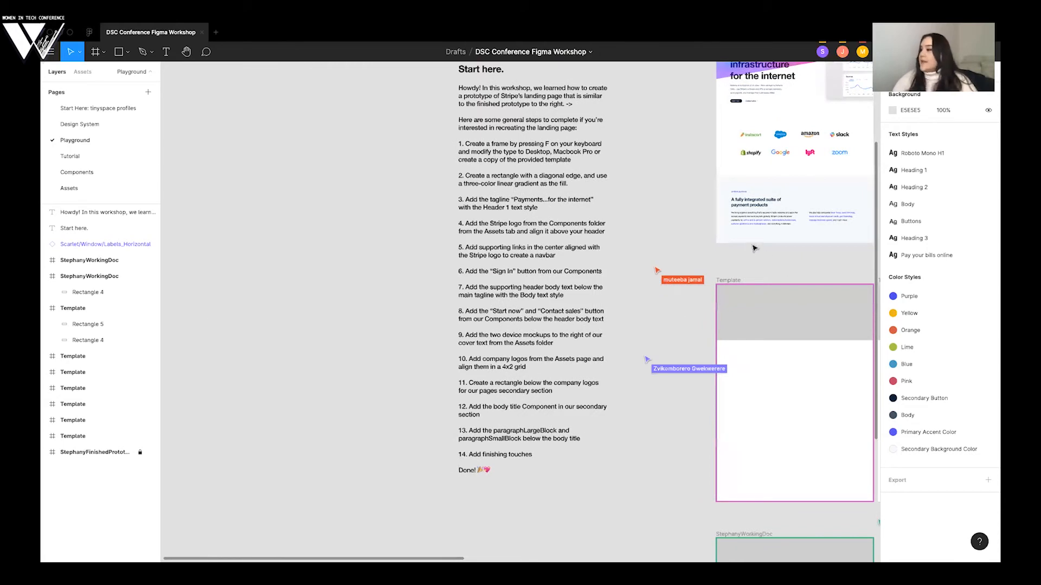
pyautogui.hscroll(5, 755, 248)
pyautogui.scroll(2, 755, 249)
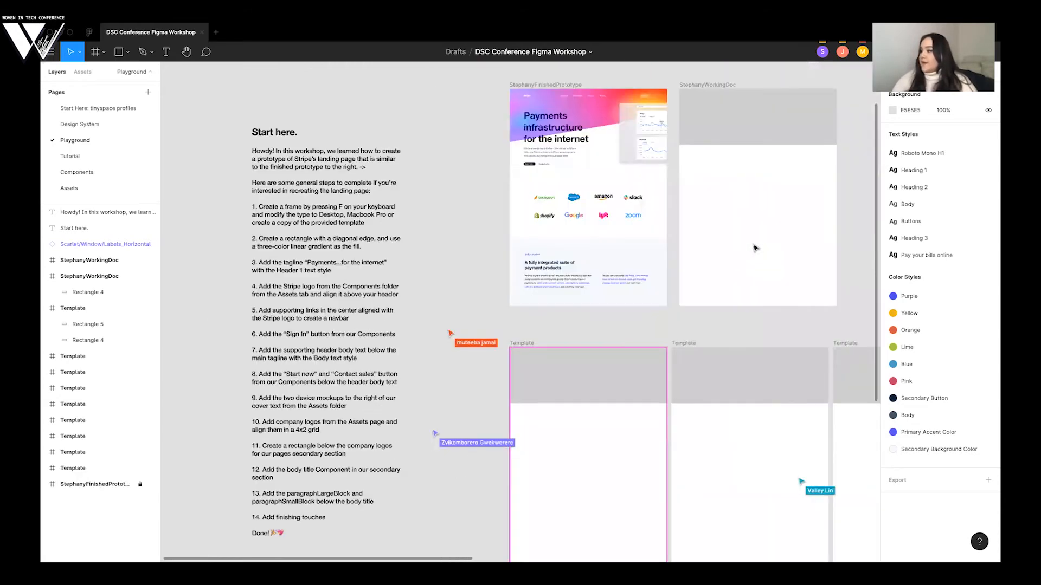
# - Delete the stray small gray rectangle from the empty canvas above the top row of frames
pyautogui.hscroll(4, 755, 249)
pyautogui.scroll(-1, 755, 248)
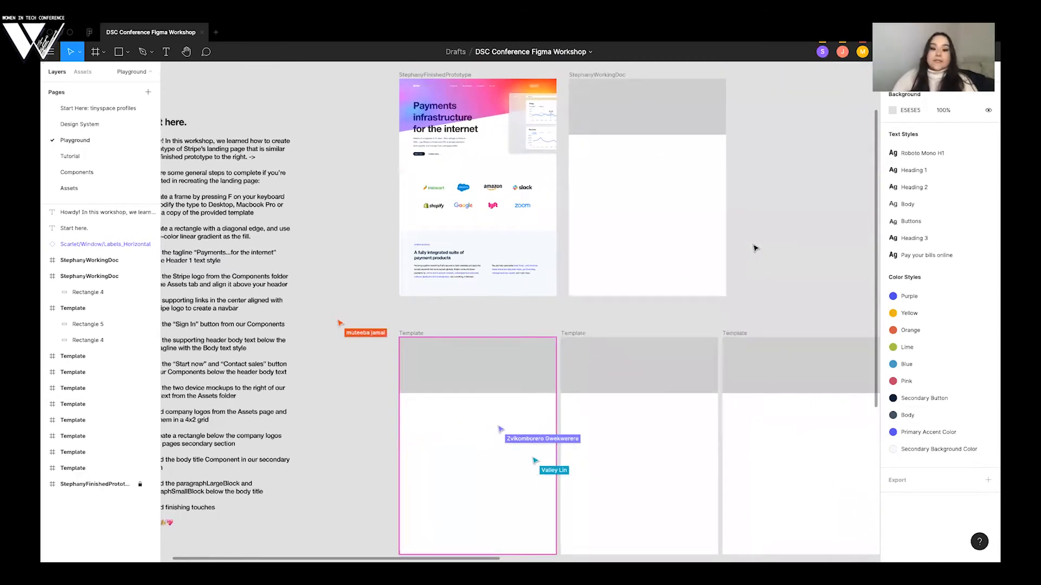
pyautogui.hscroll(5, 755, 249)
pyautogui.scroll(1, 755, 248)
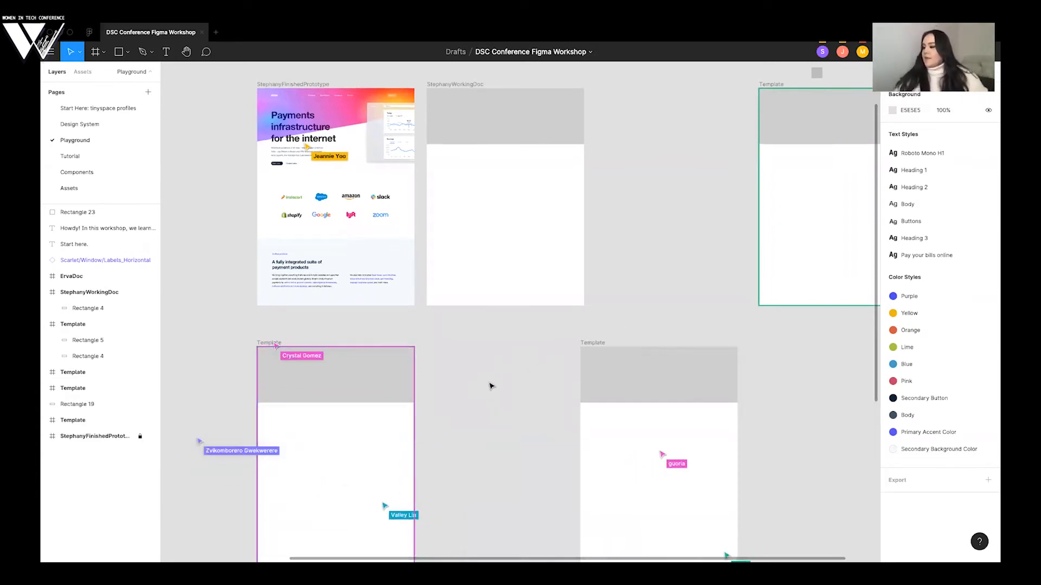
pyautogui.hscroll(3, 491, 386)
pyautogui.scroll(-1, 491, 386)
pyautogui.scroll(2, 780, 143)
pyautogui.hscroll(-1, 781, 143)
pyautogui.hscroll(-2, 792, 123)
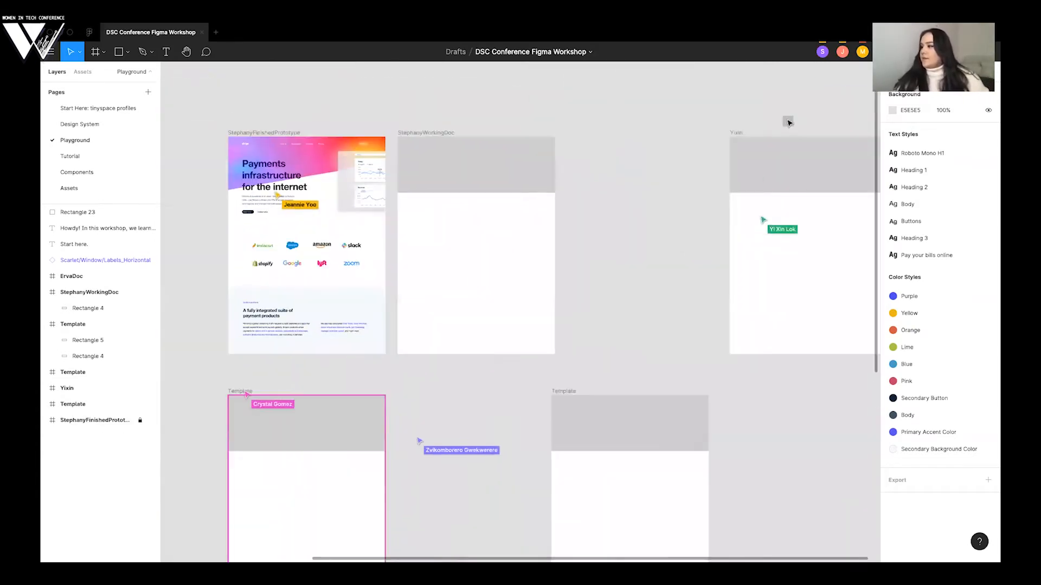
pyautogui.press('Delete')
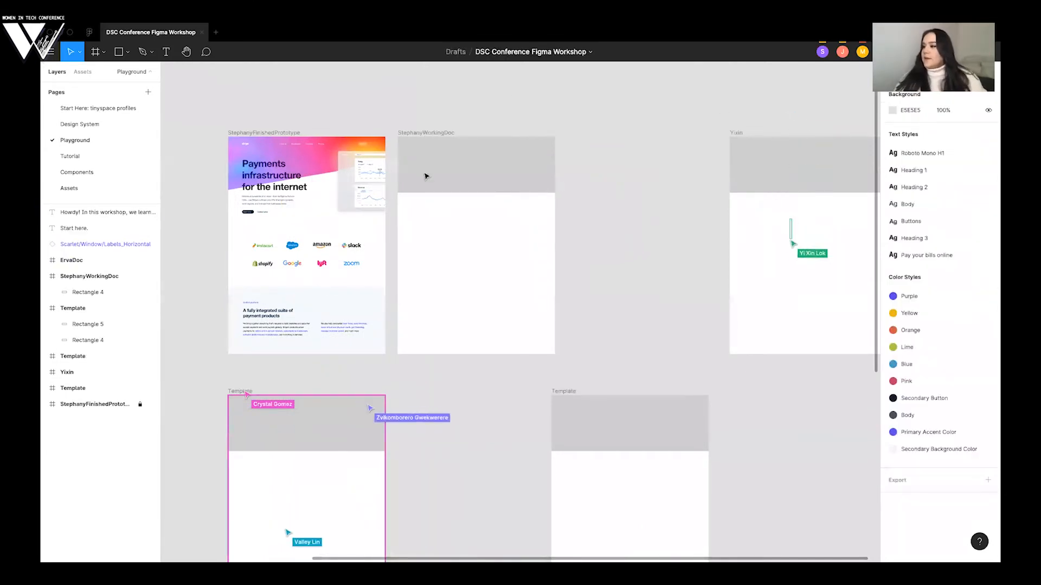
# - Paste a copy of the Template frame and place it directly to the right of the working frame, aligned with the top row
pyautogui.click(246, 392)
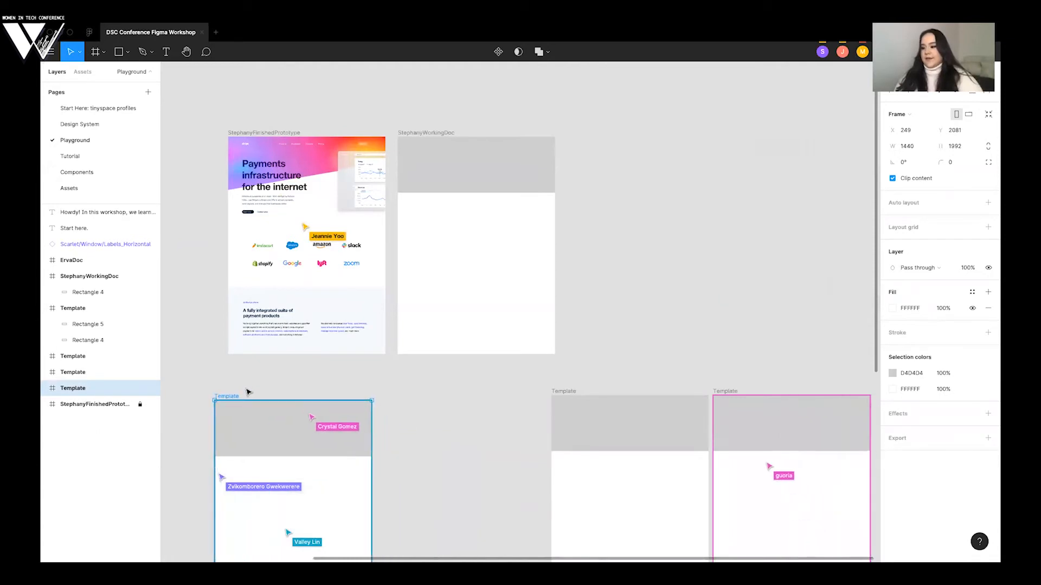
pyautogui.press('super+v')
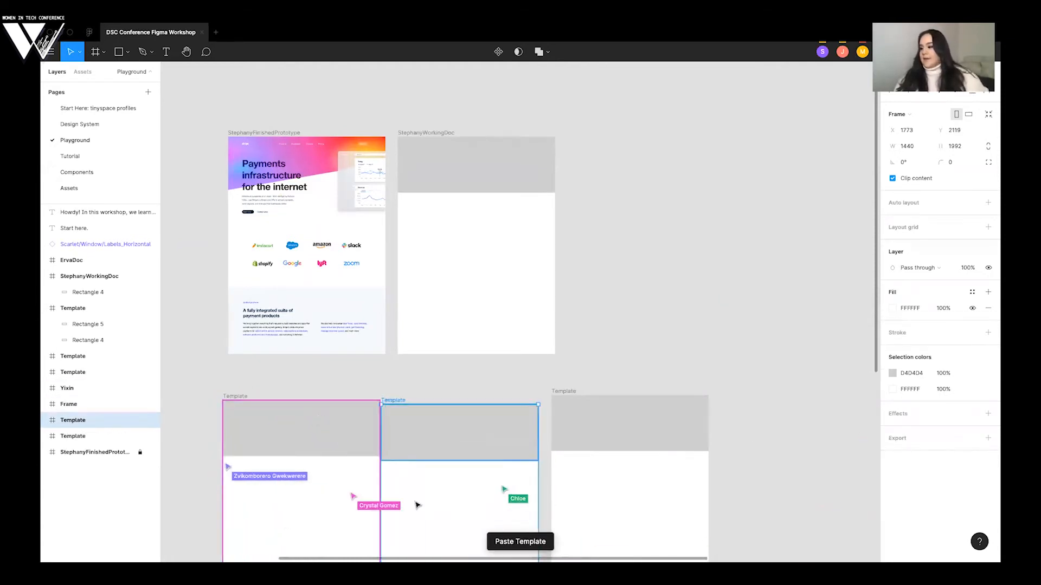
pyautogui.moveTo(420, 502); pyautogui.dragTo(608, 236)
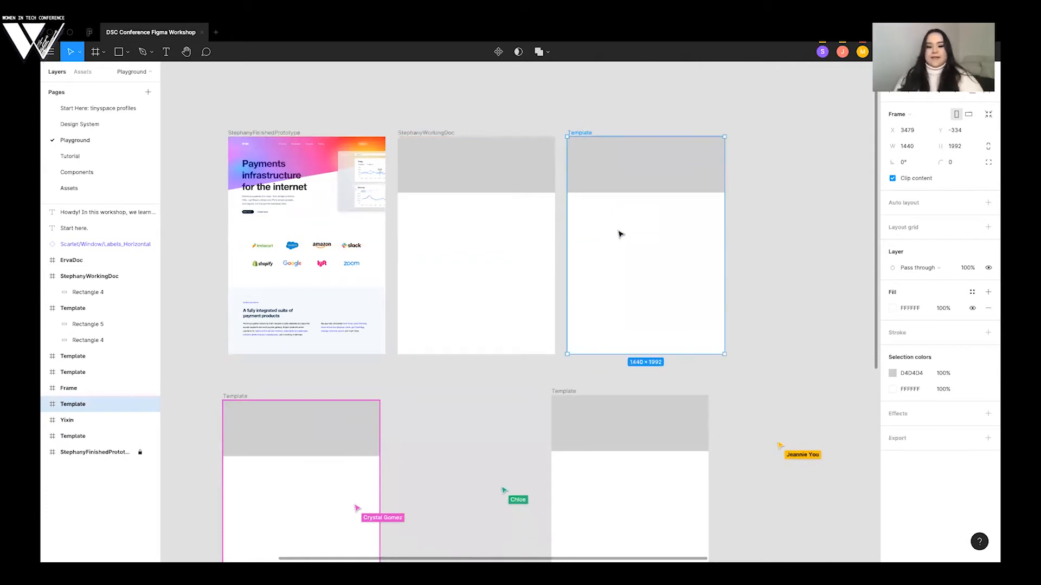
# - Paste another Template copy and place it at the end of the top row, keeping the even 113 px spacing between frames
pyautogui.hotkey('ctrl', 'v')
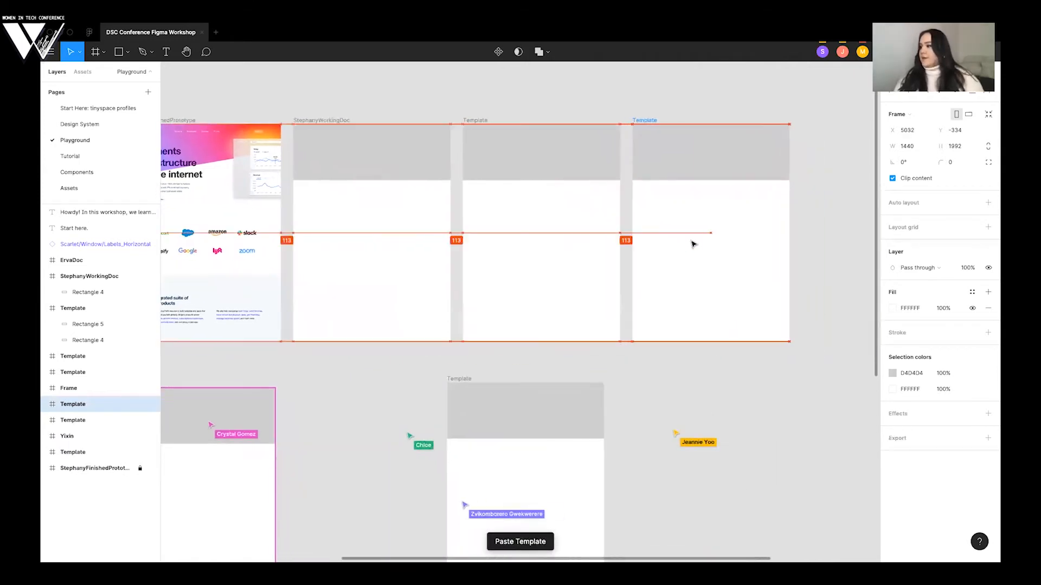
pyautogui.moveTo(691, 245); pyautogui.dragTo(691, 245)
pyautogui.hscroll(3, 691, 245)
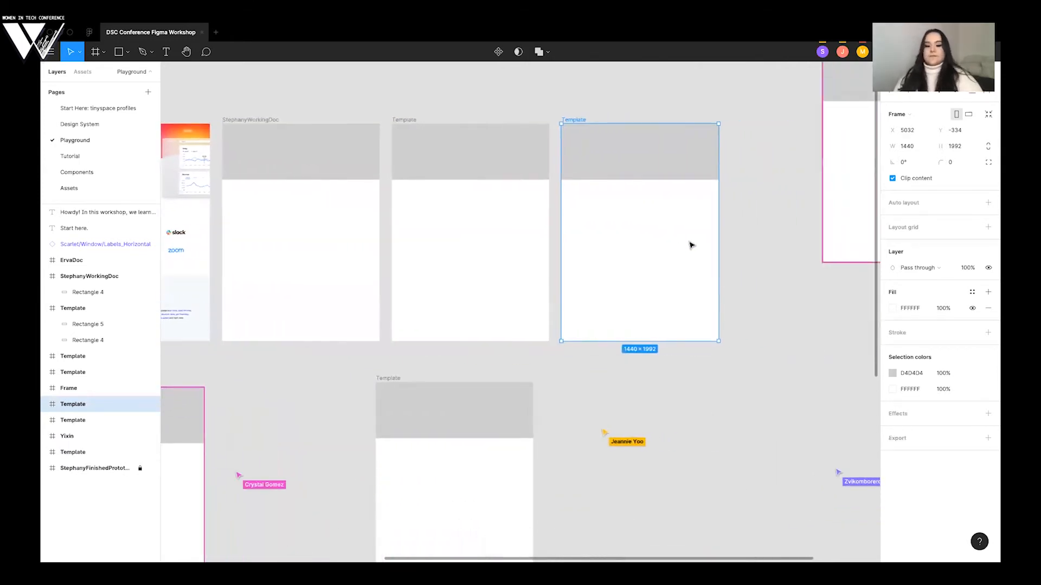
pyautogui.hscroll(3, 691, 245)
pyautogui.scroll(2, 691, 245)
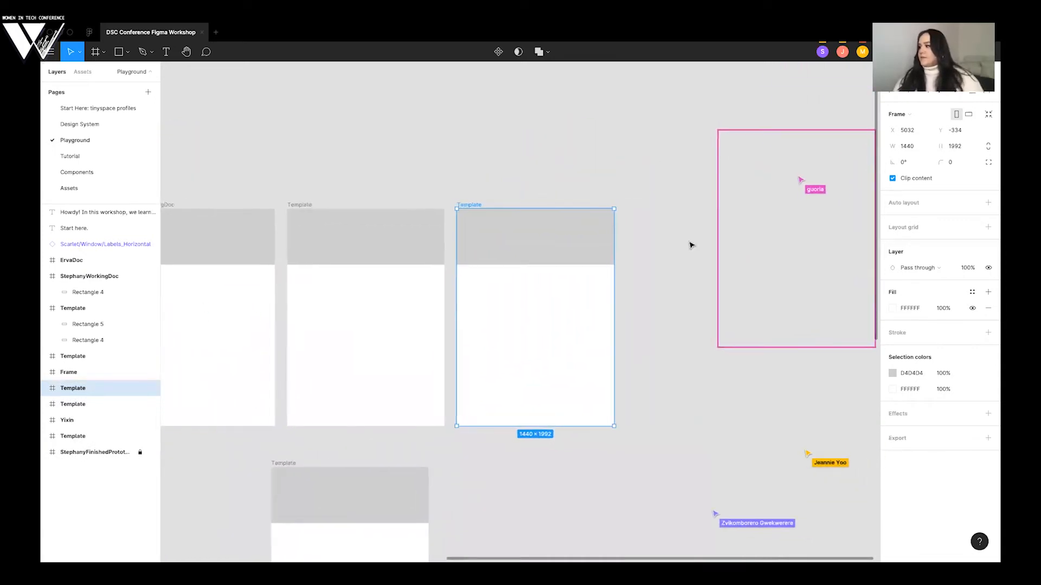
# - Select the Template frame immediately to the right of the working frame by its title
pyautogui.hscroll(-3, 691, 245)
pyautogui.scroll(-1, 691, 245)
pyautogui.hscroll(-3, 691, 245)
pyautogui.scroll(-2, 691, 245)
pyautogui.scroll(1, 691, 245)
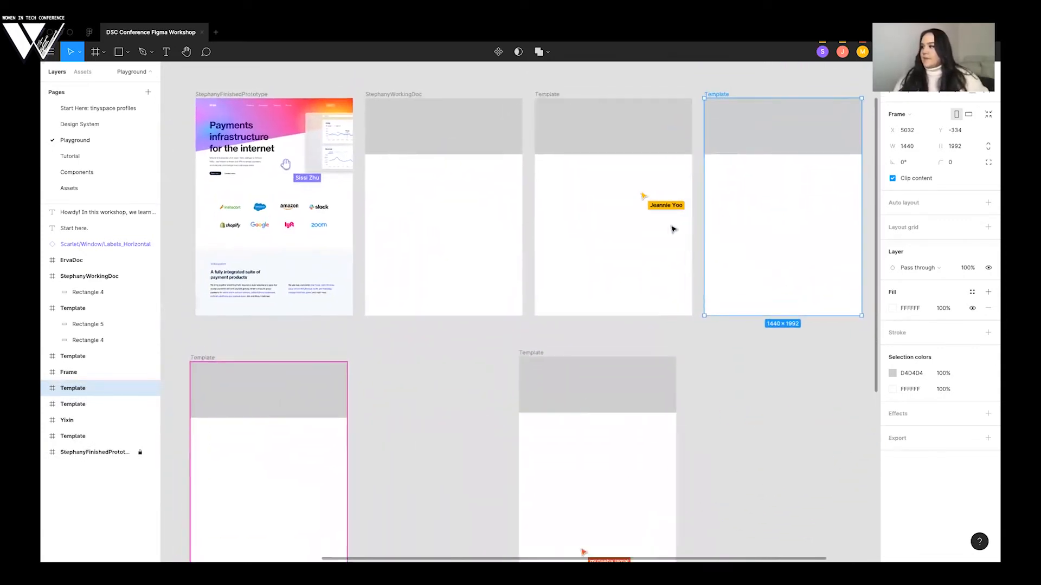
pyautogui.click(554, 96)
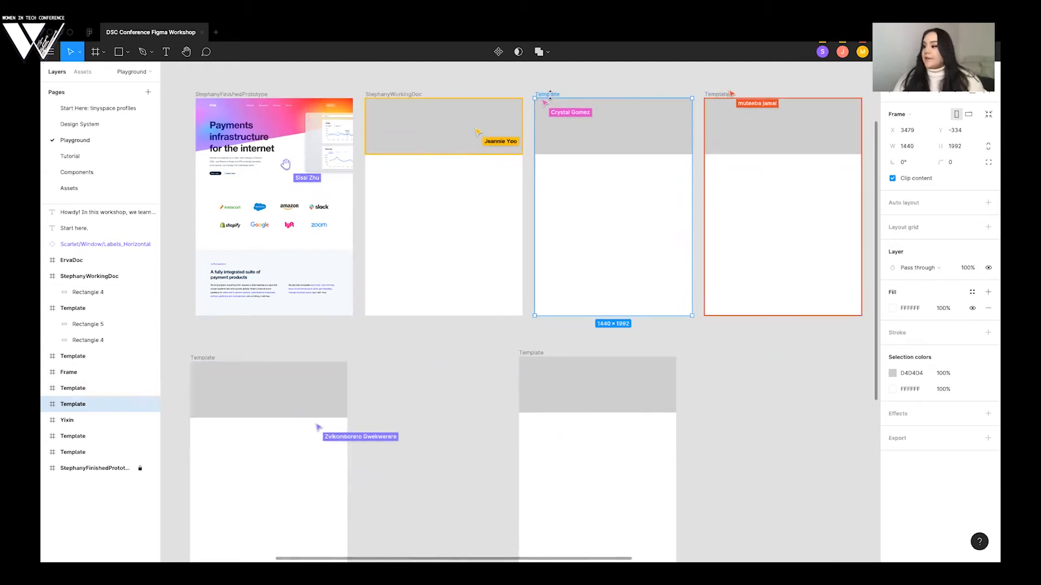
pyautogui.hscroll(1, 568, 124)
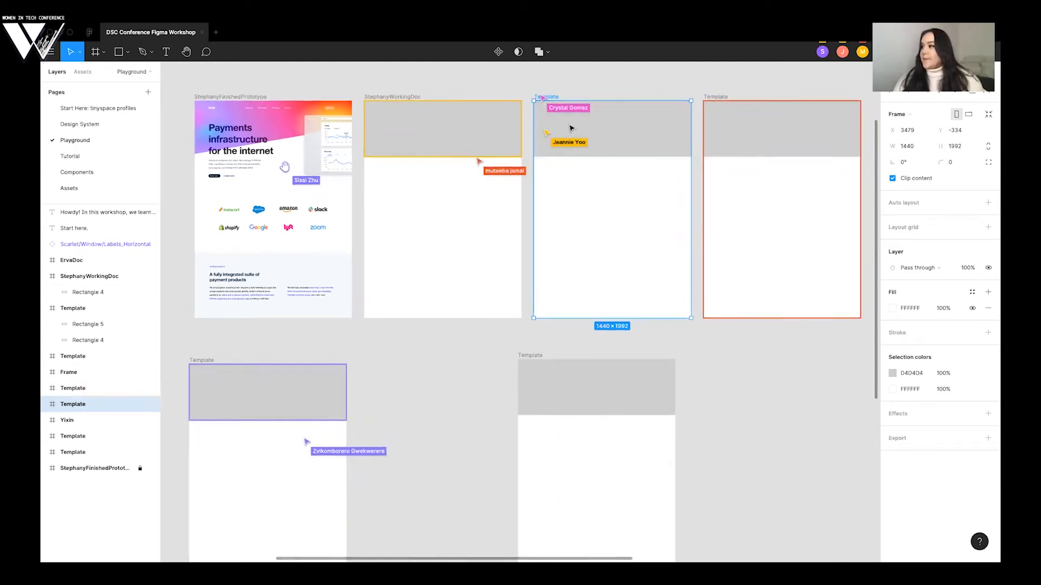
pyautogui.scroll(1, 568, 124)
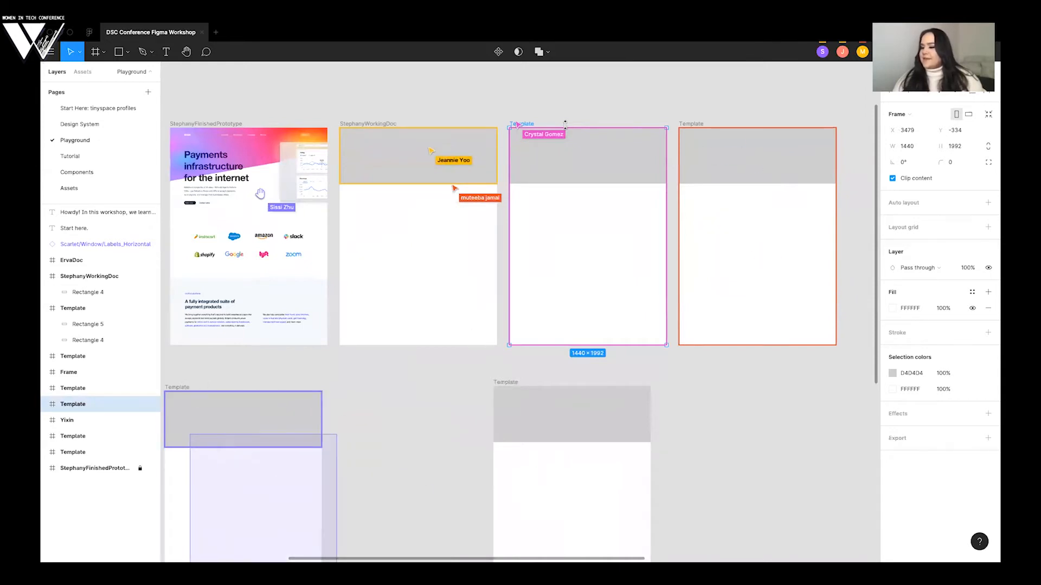
pyautogui.click(477, 105)
pyautogui.click(584, 179)
pyautogui.click(546, 95)
pyautogui.scroll(-1, 547, 95)
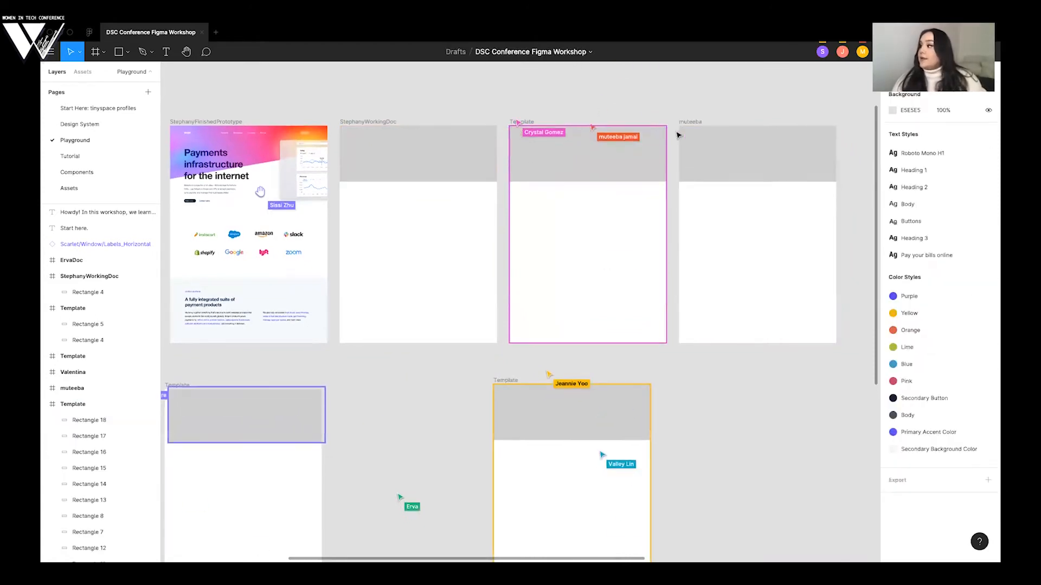
pyautogui.scroll(-1, 651, 124)
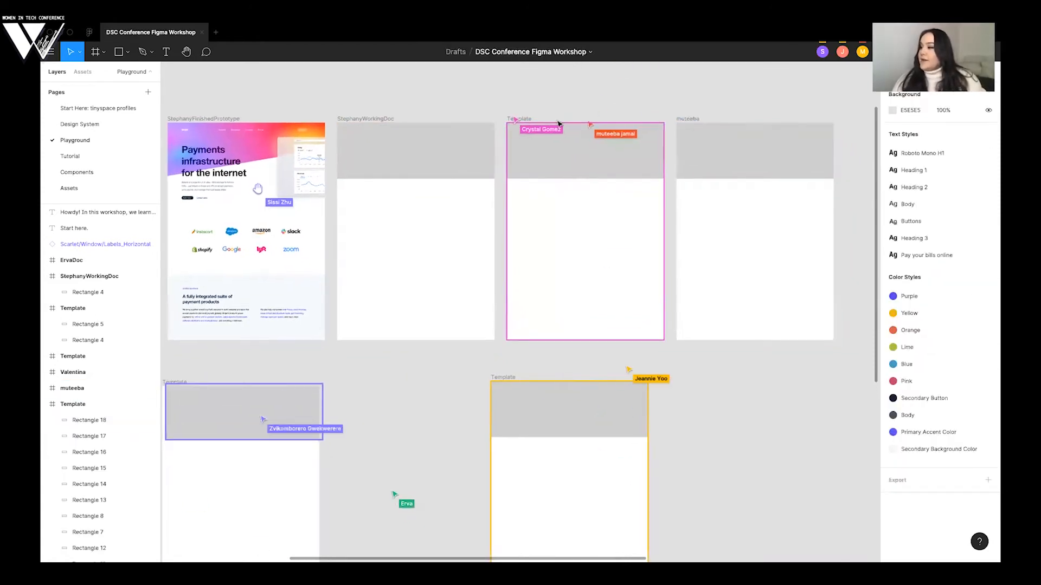
pyautogui.scroll(-1, 532, 116)
pyautogui.click(529, 115)
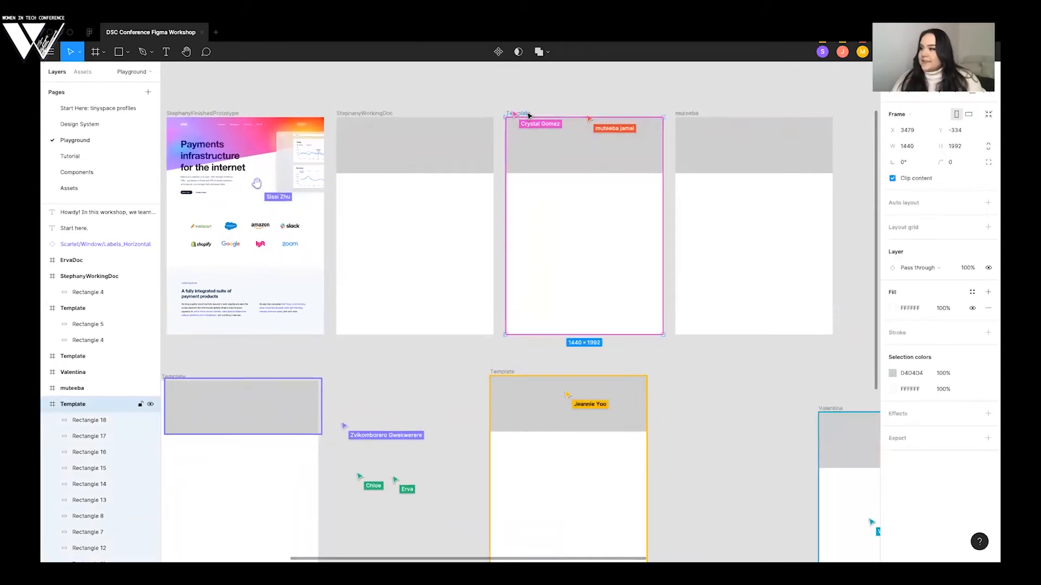
# - Review how the participants' template copies are named and arranged around the prototype, then view the whole canvas with the instructions
pyautogui.hscroll(-1, 526, 115)
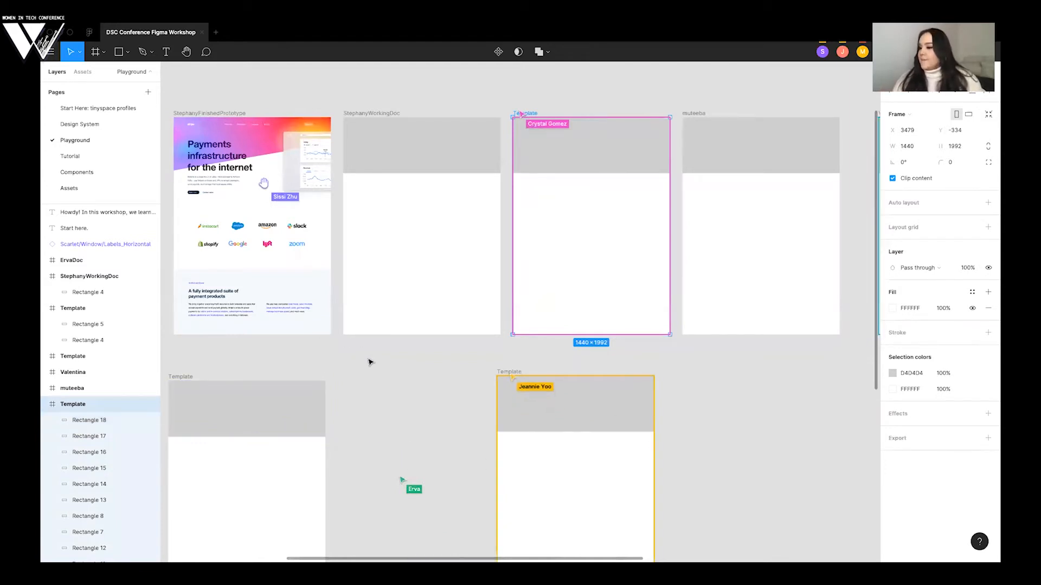
pyautogui.scroll(-2, 366, 360)
pyautogui.hscroll(-1, 366, 360)
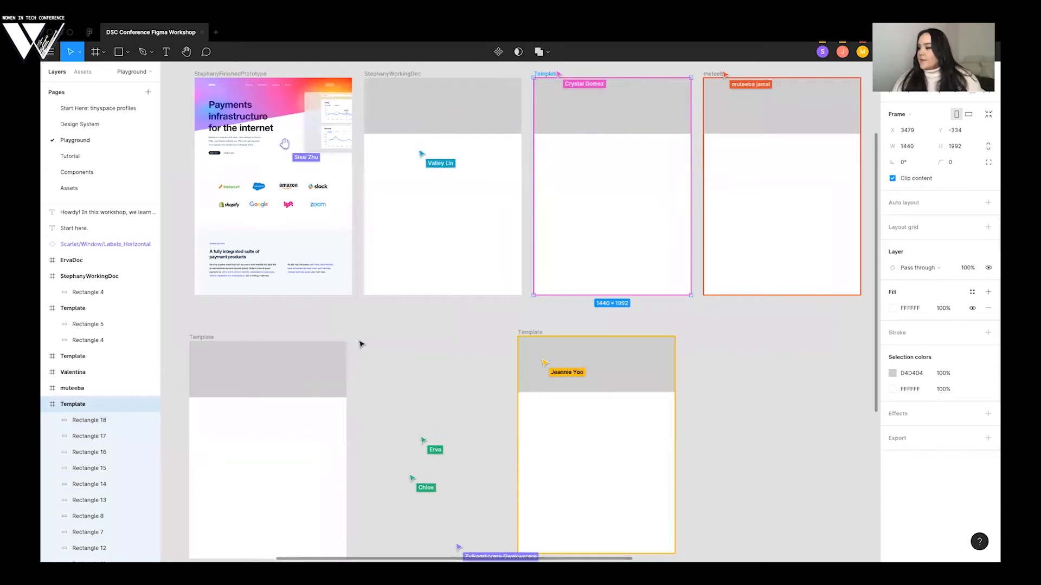
pyautogui.hscroll(10, 362, 344)
pyautogui.scroll(3, 362, 344)
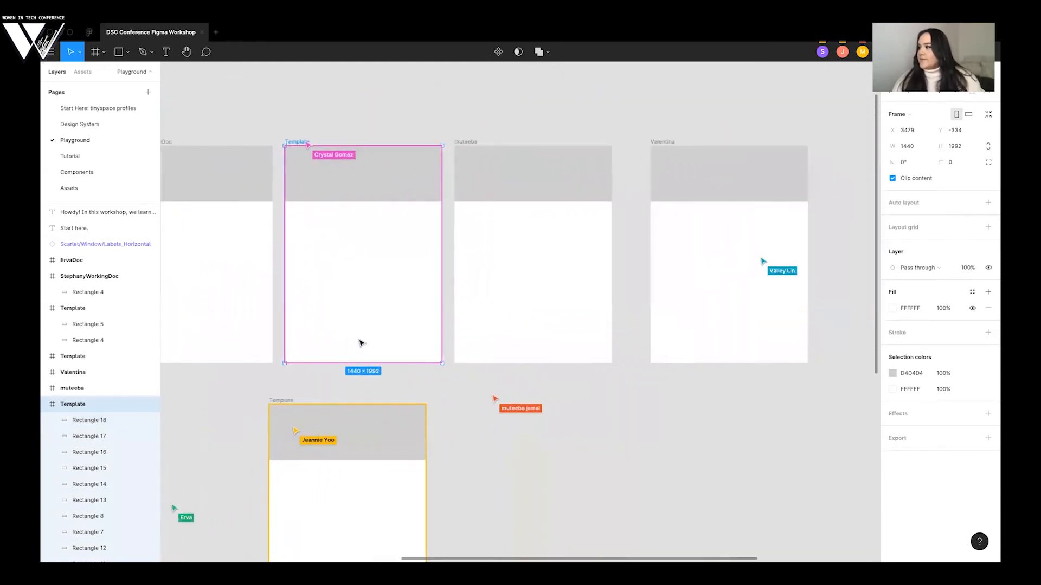
pyautogui.scroll(-2, 362, 344)
pyautogui.hscroll(1, 361, 344)
pyautogui.hscroll(-4, 361, 344)
pyautogui.scroll(-1, 368, 348)
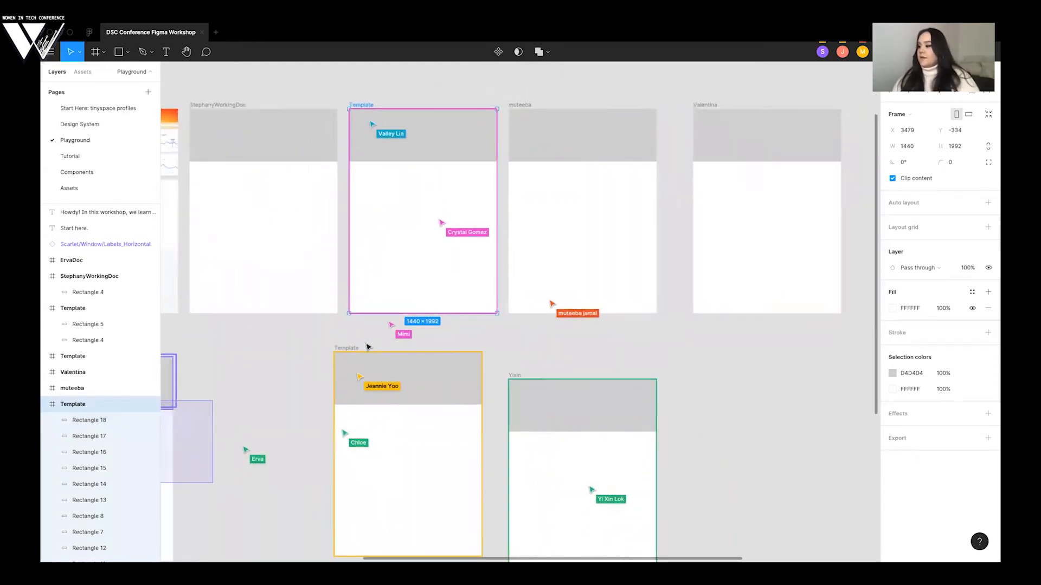
pyautogui.scroll(-5, 369, 347)
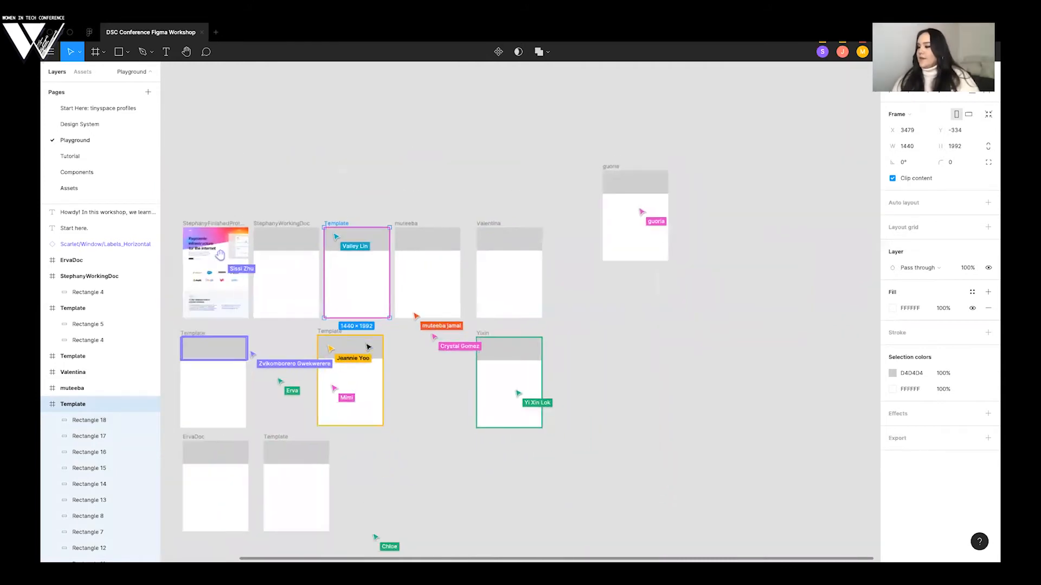
pyautogui.hscroll(-3, 368, 347)
pyautogui.scroll(-3, 368, 347)
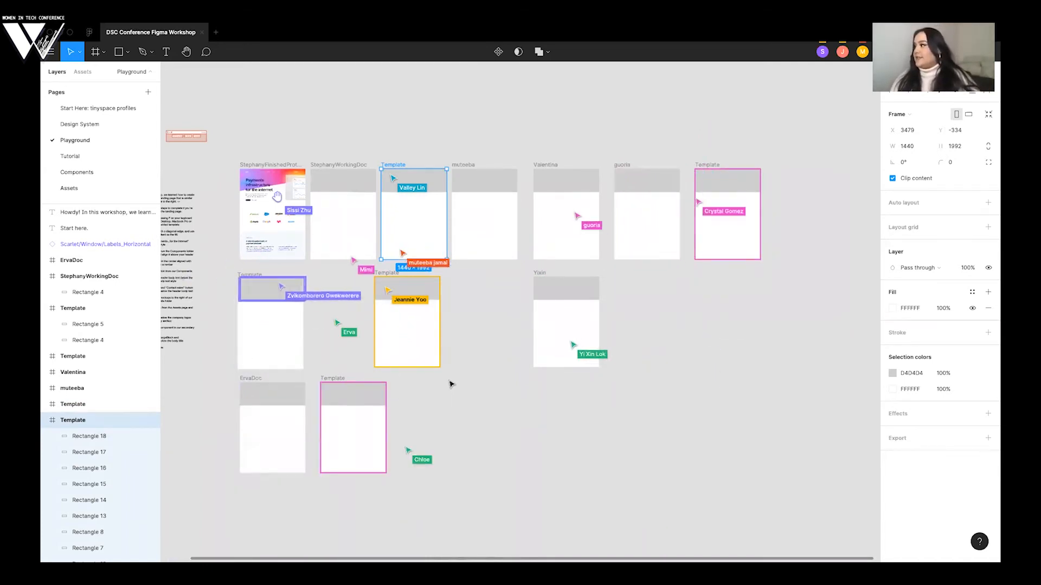
pyautogui.hscroll(-1, 452, 382)
pyautogui.scroll(-3, 452, 381)
pyautogui.hscroll(-3, 452, 382)
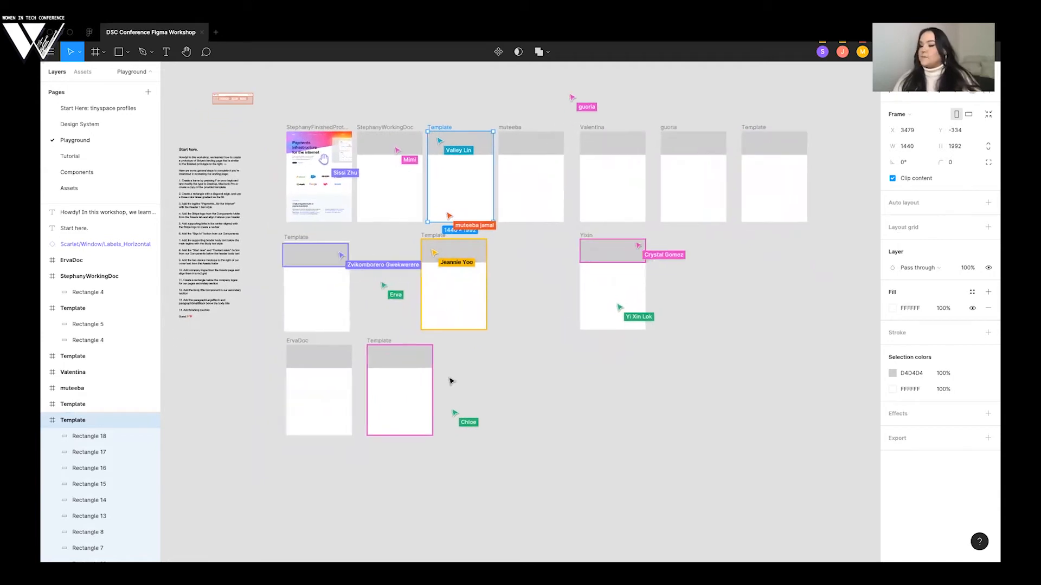
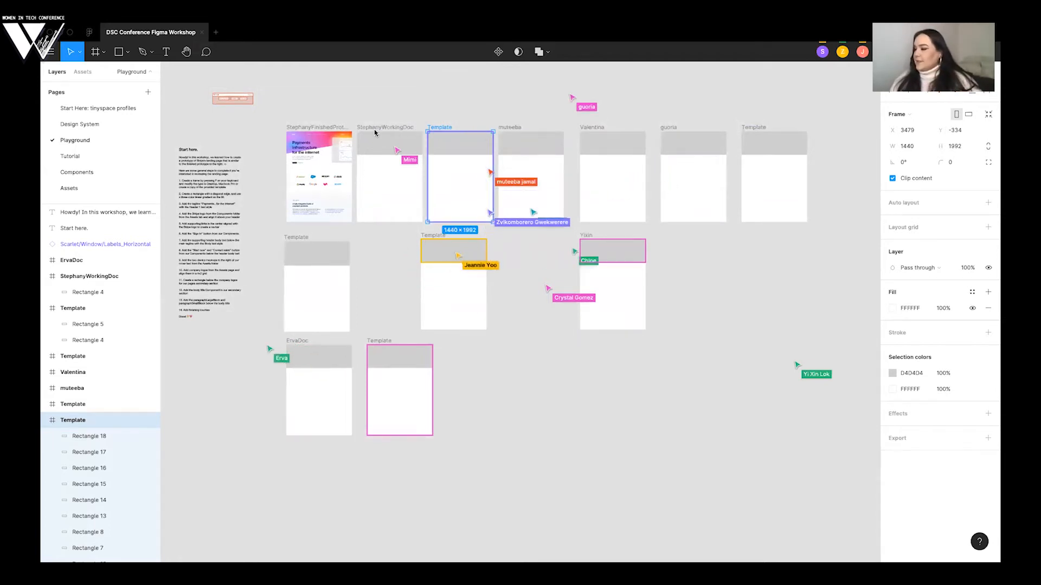
# - Move the working frame out of the top row and place it directly above the finished prototype, aligned with its left edge
pyautogui.scroll(5, 412, 114)
pyautogui.scroll(2, 412, 114)
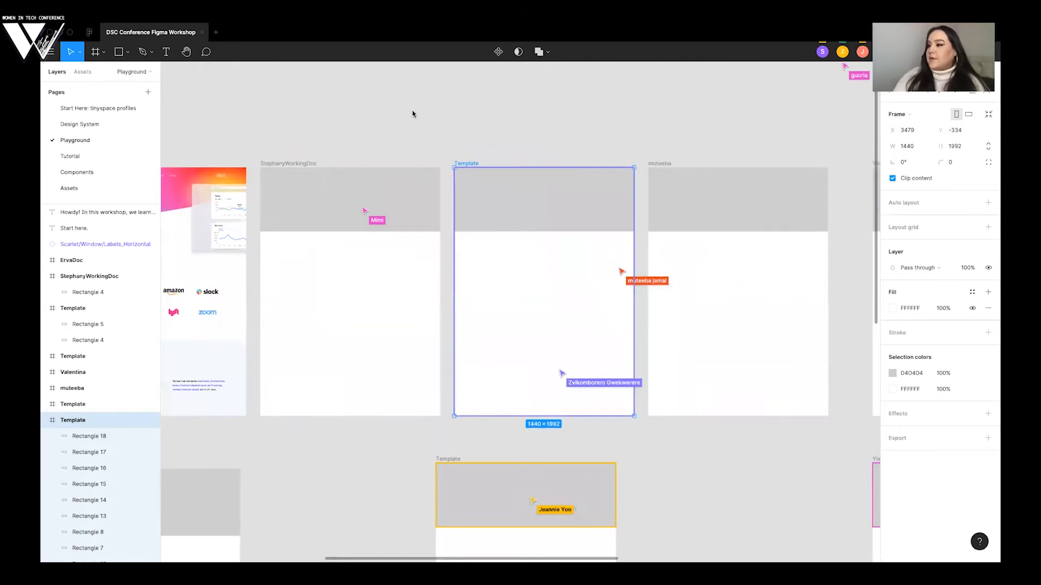
pyautogui.scroll(3, 412, 114)
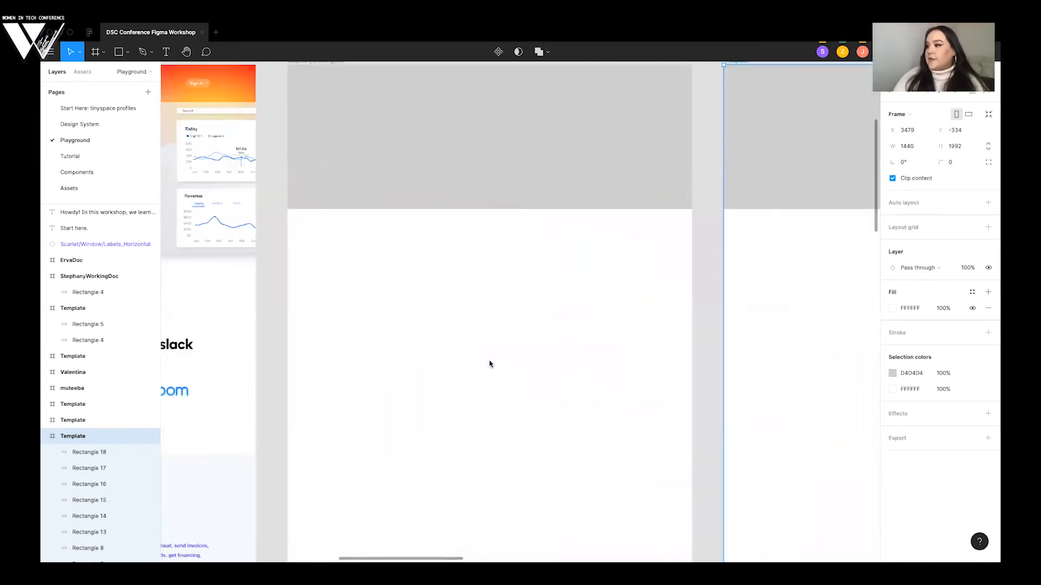
pyautogui.scroll(-5, 636, 272)
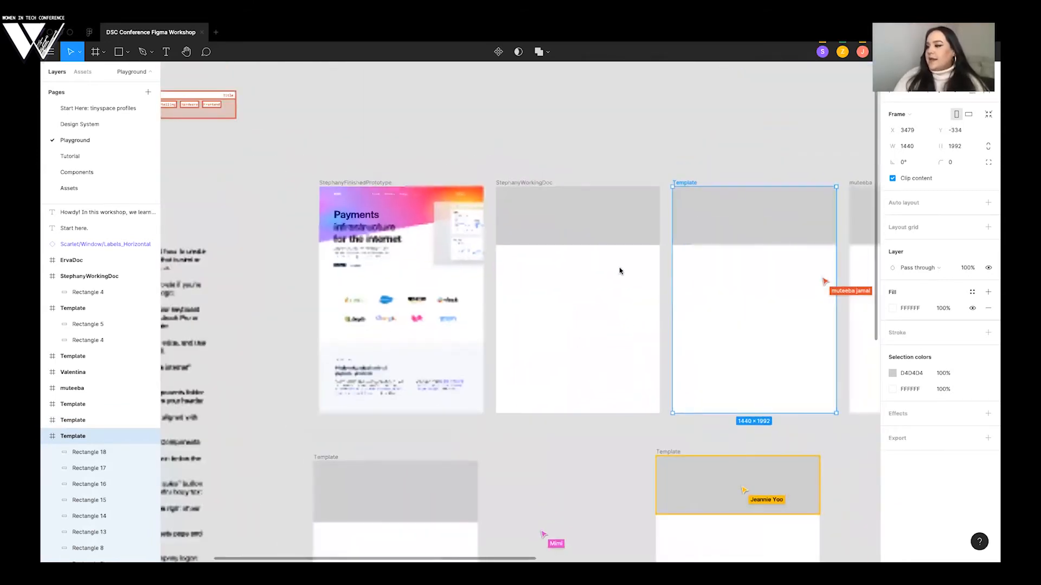
pyautogui.scroll(1, 575, 266)
pyautogui.scroll(2, 529, 261)
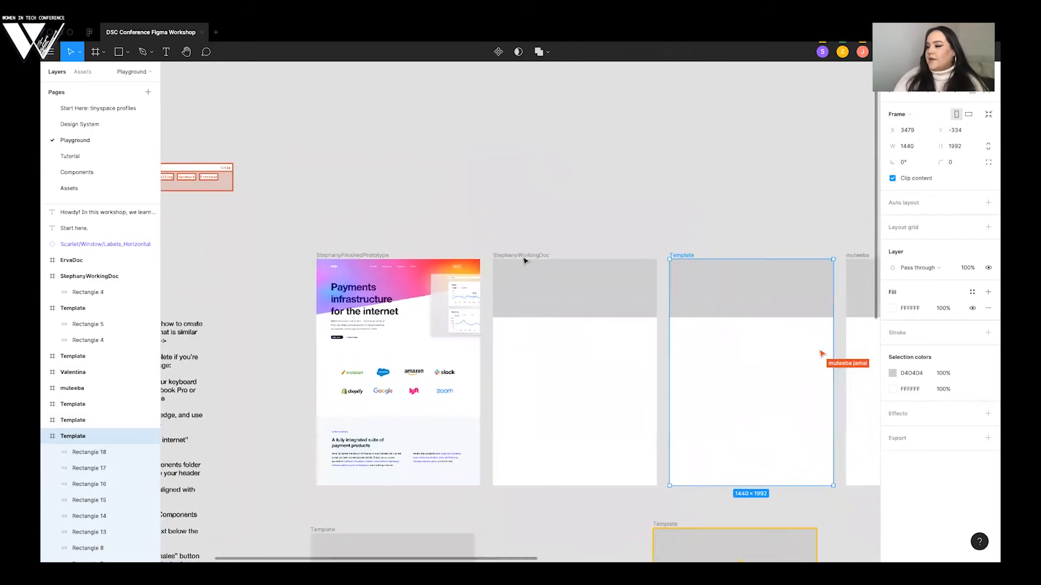
pyautogui.moveTo(523, 258); pyautogui.dragTo(326, 26)
pyautogui.moveTo(342, 131); pyautogui.dragTo(356, 187)
pyautogui.click(494, 222)
pyautogui.scroll(-2, 480, 258)
pyautogui.scroll(-3, 480, 257)
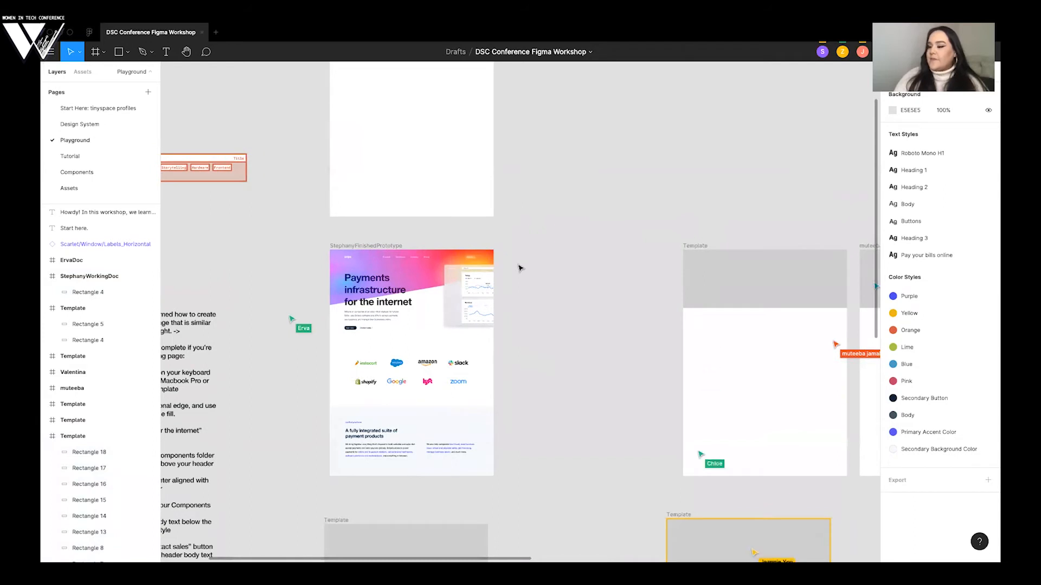
pyautogui.scroll(5, 520, 268)
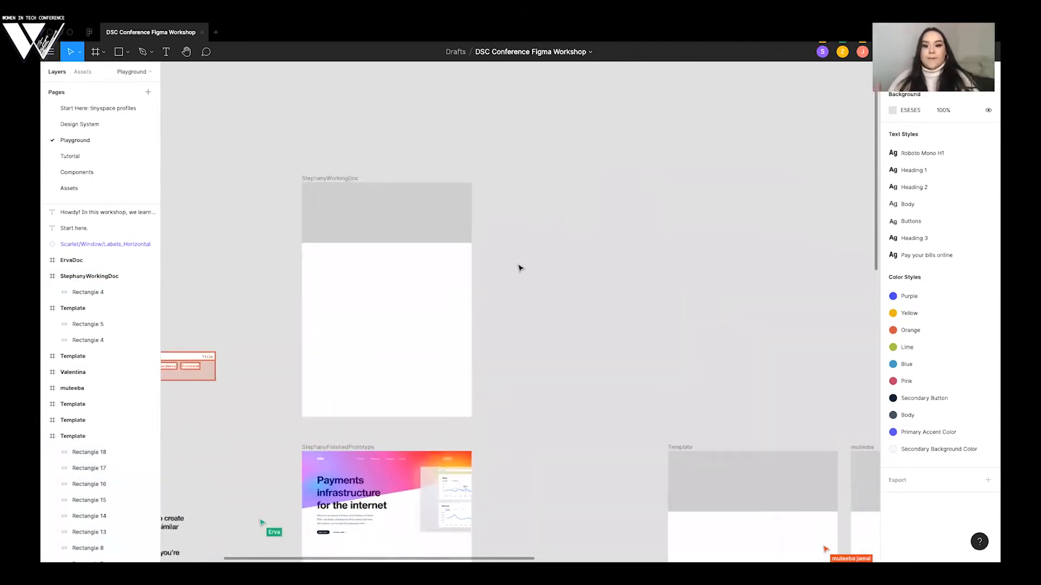
pyautogui.scroll(3, 519, 267)
pyautogui.hscroll(-1, 534, 242)
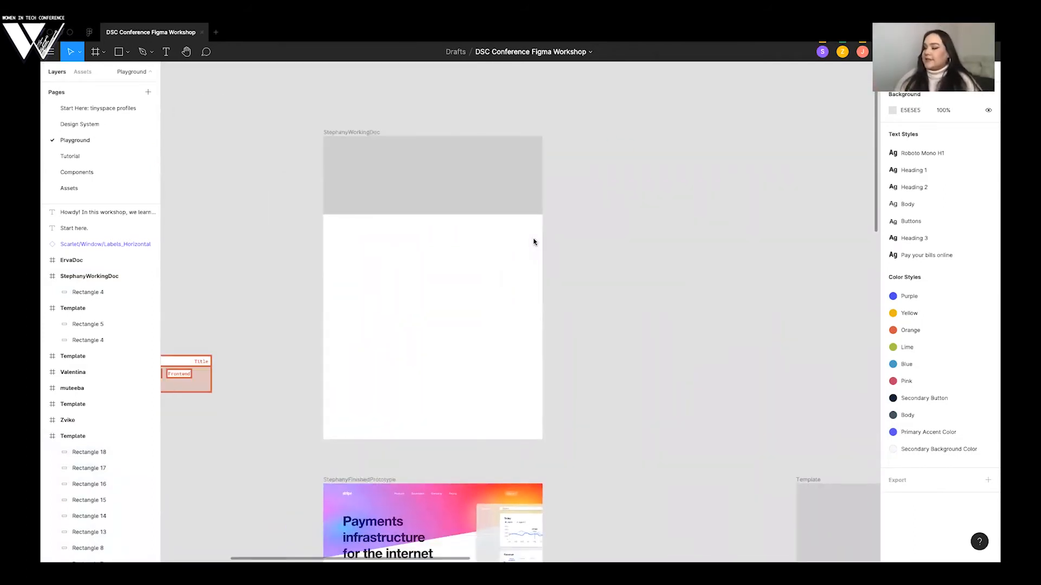
pyautogui.hotkey('ctrl', 'Right')
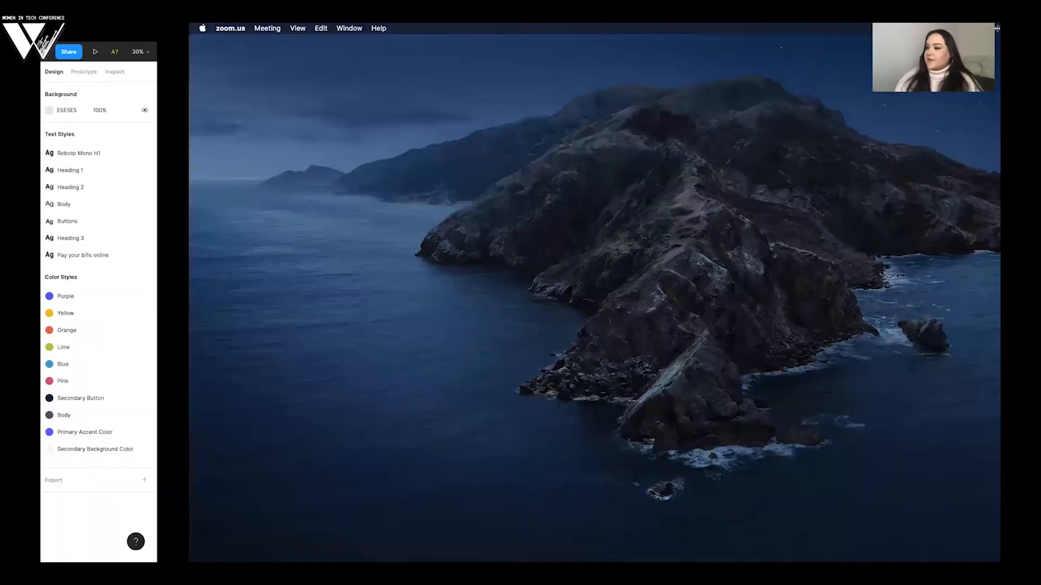
pyautogui.hotkey('ctrl', 'Left')
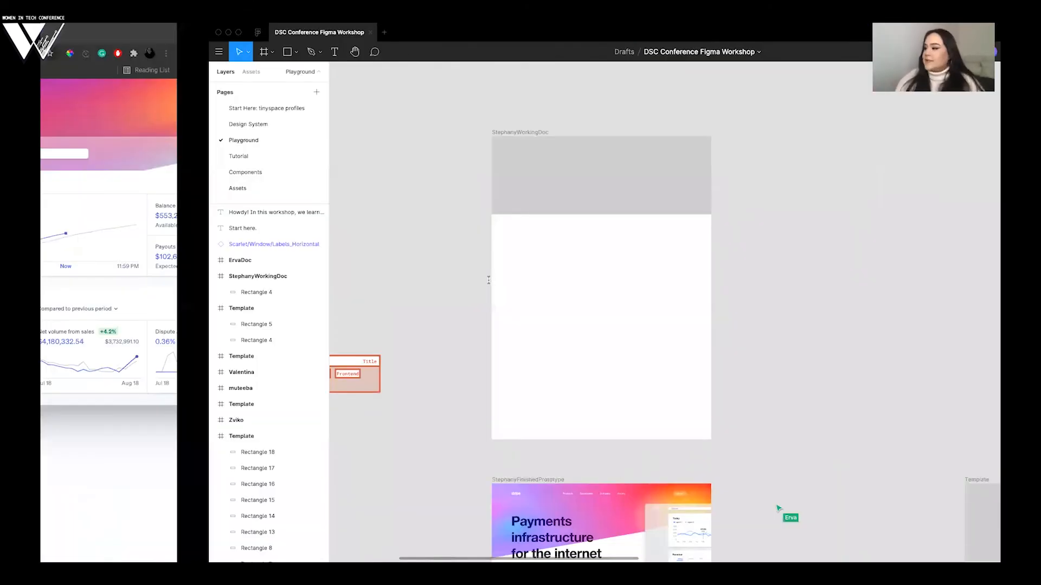
pyautogui.hotkey('ctrl', 'Right')
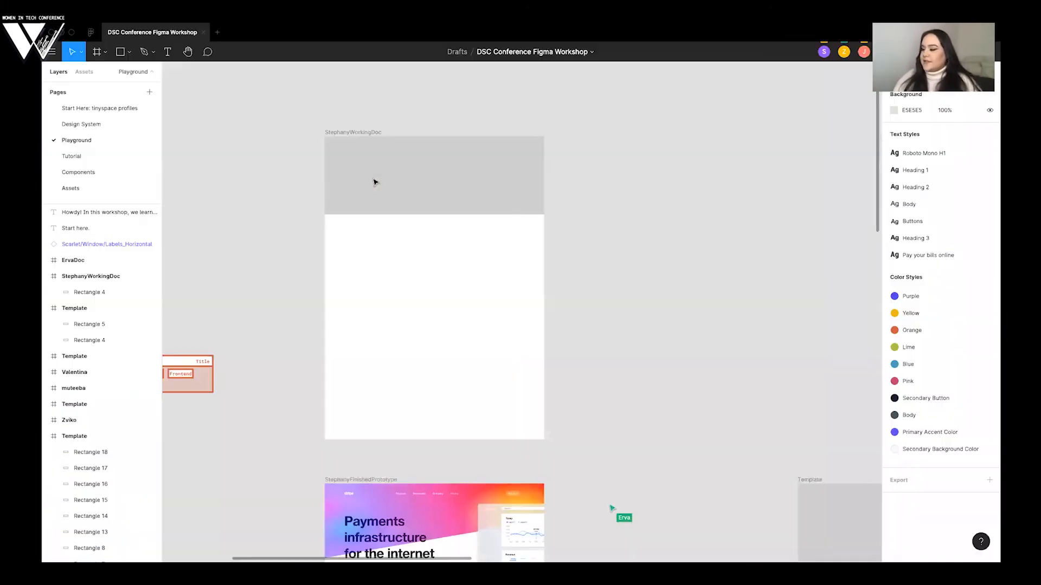
# - Give the working frame's grey header rectangle a diagonal bottom edge by raising its lower-right corner point to X 1440, Y 260.5
pyautogui.click(417, 184)
pyautogui.scroll(1, 417, 184)
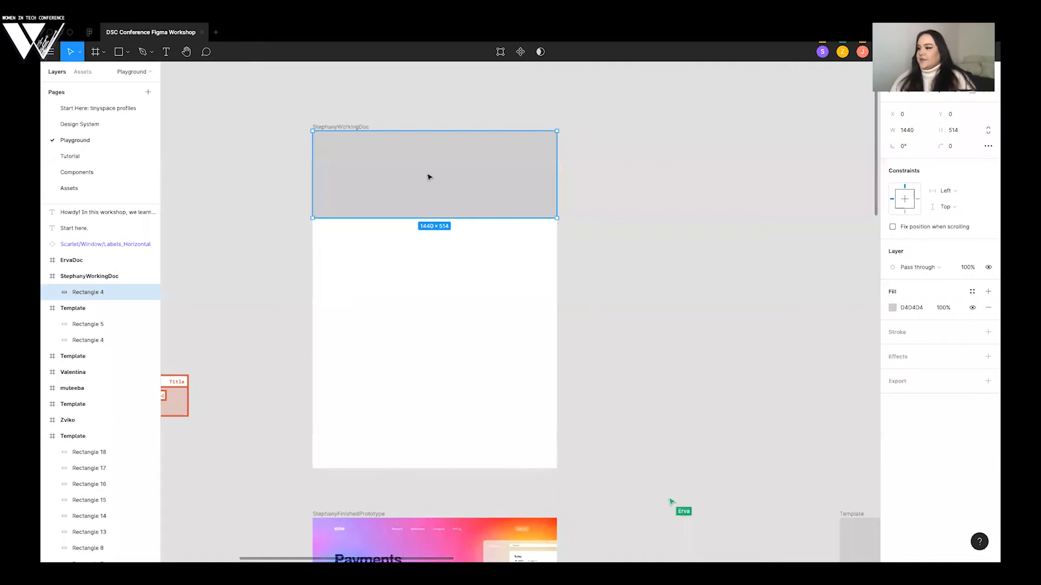
pyautogui.scroll(1, 412, 177)
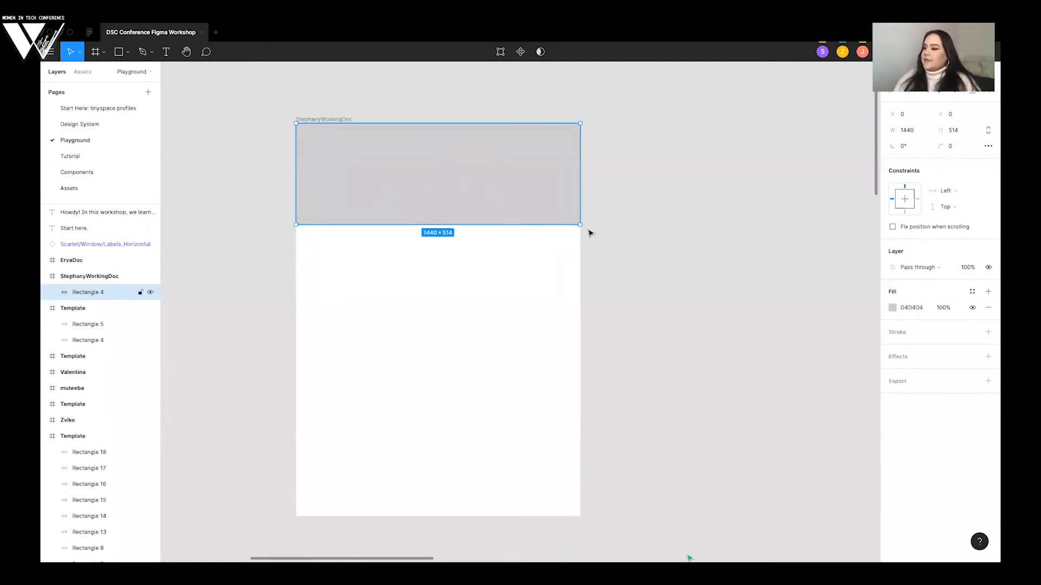
pyautogui.press('Return')
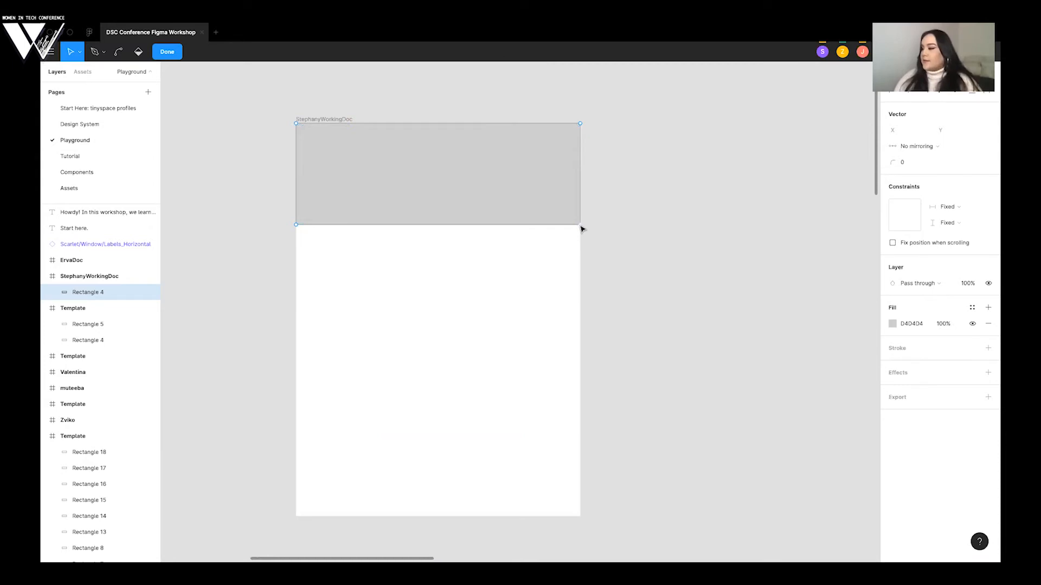
pyautogui.moveTo(580, 223); pyautogui.dragTo(583, 175)
pyautogui.scroll(-1, 280, 232)
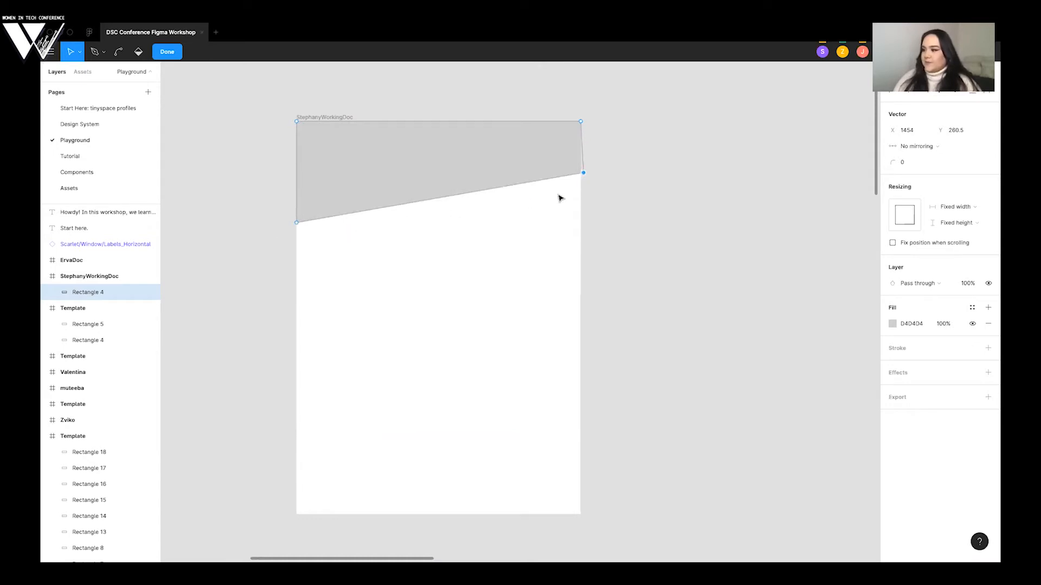
pyautogui.moveTo(582, 176); pyautogui.dragTo(581, 175)
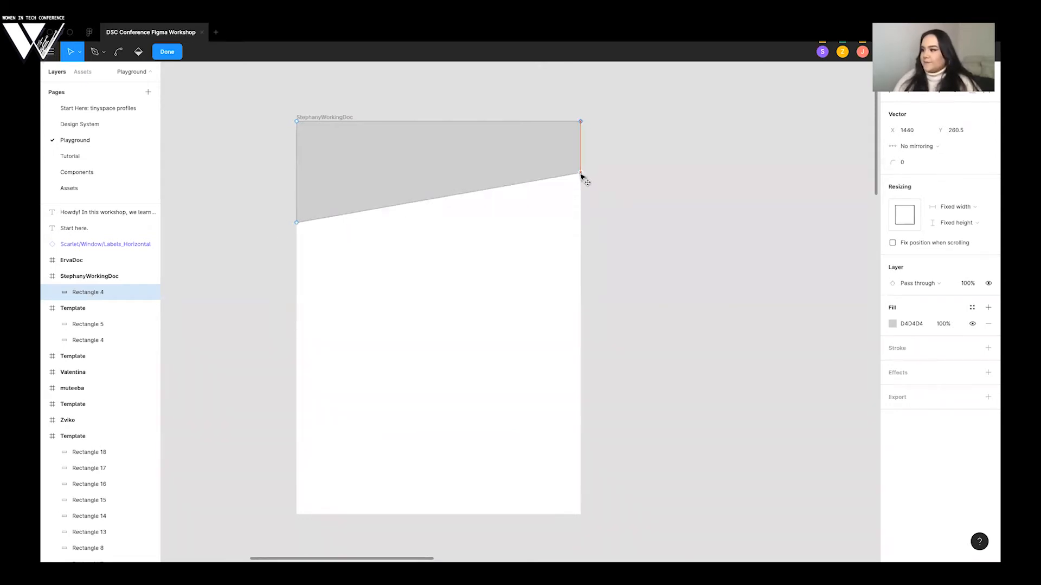
pyautogui.press('Escape')
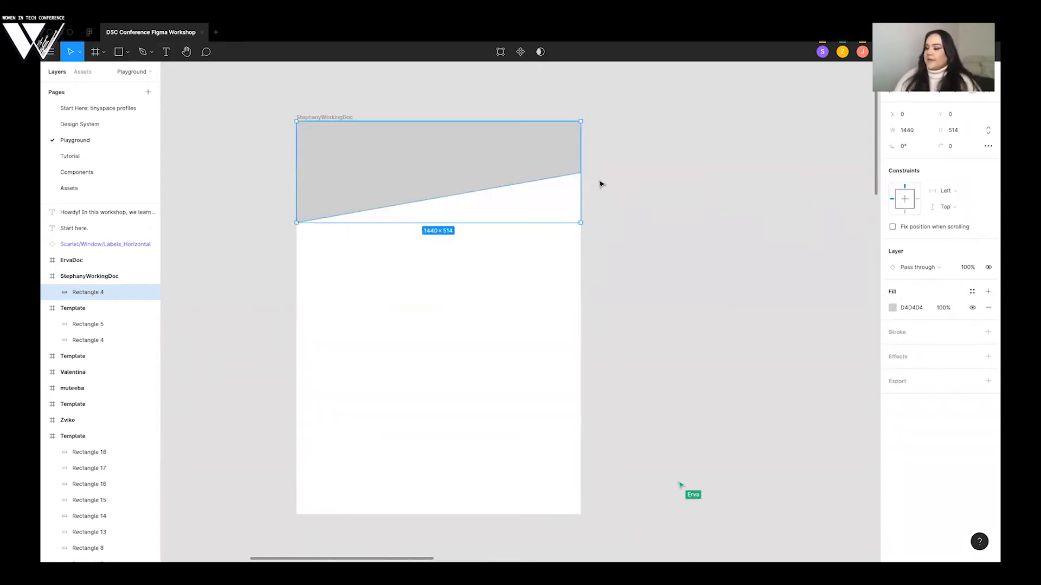
pyautogui.press('Escape')
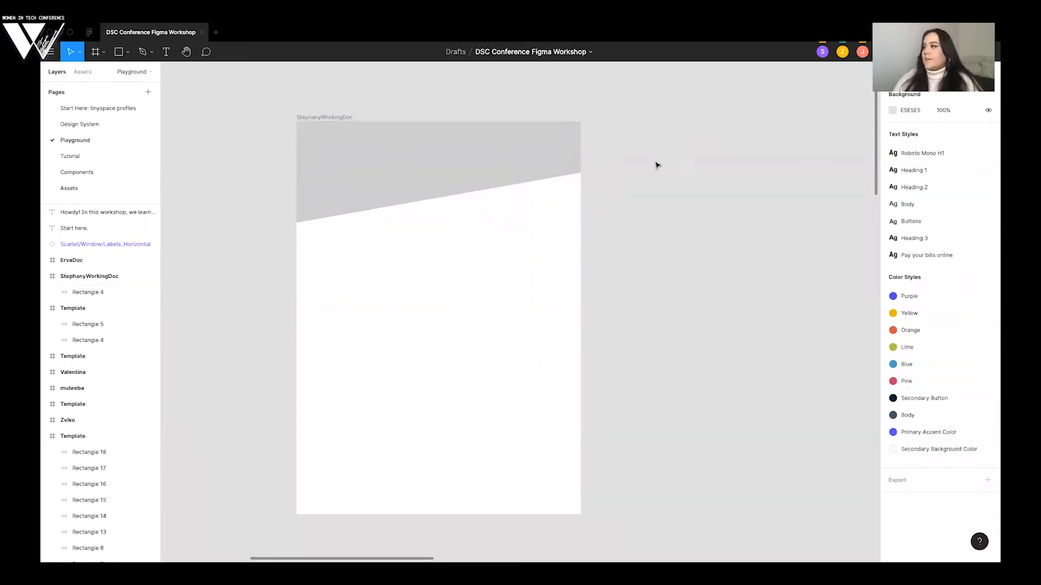
# - Check the participants' template copies across the canvas to see who has made the diagonal header edge
pyautogui.scroll(-5, 675, 163)
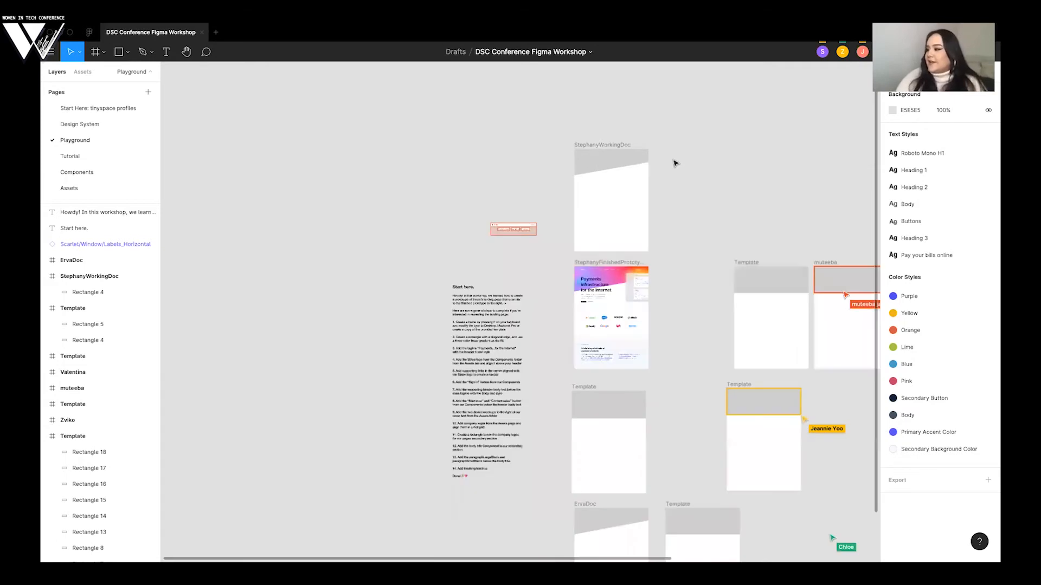
pyautogui.hscroll(5, 675, 163)
pyautogui.scroll(-1, 675, 163)
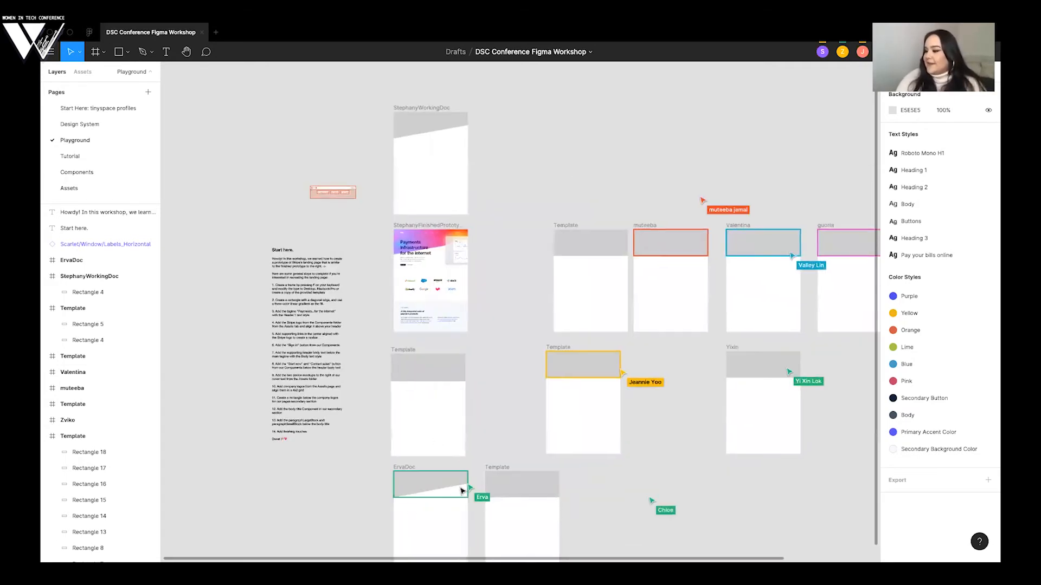
pyautogui.hscroll(3, 494, 388)
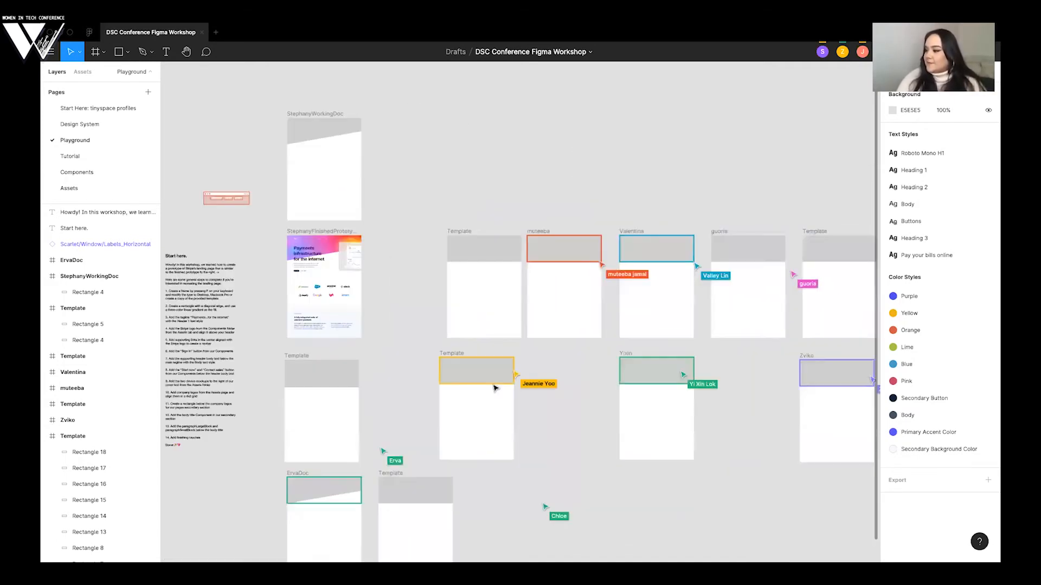
pyautogui.hscroll(2, 494, 388)
pyautogui.scroll(1, 494, 388)
pyautogui.hscroll(-2, 418, 237)
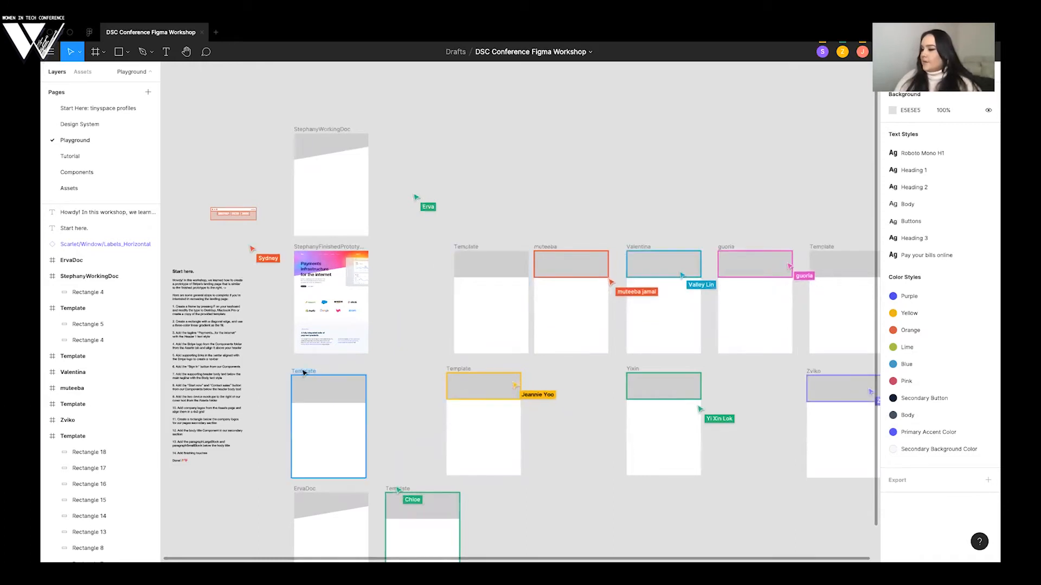
pyautogui.scroll(-3, 382, 343)
pyautogui.hscroll(-2, 382, 343)
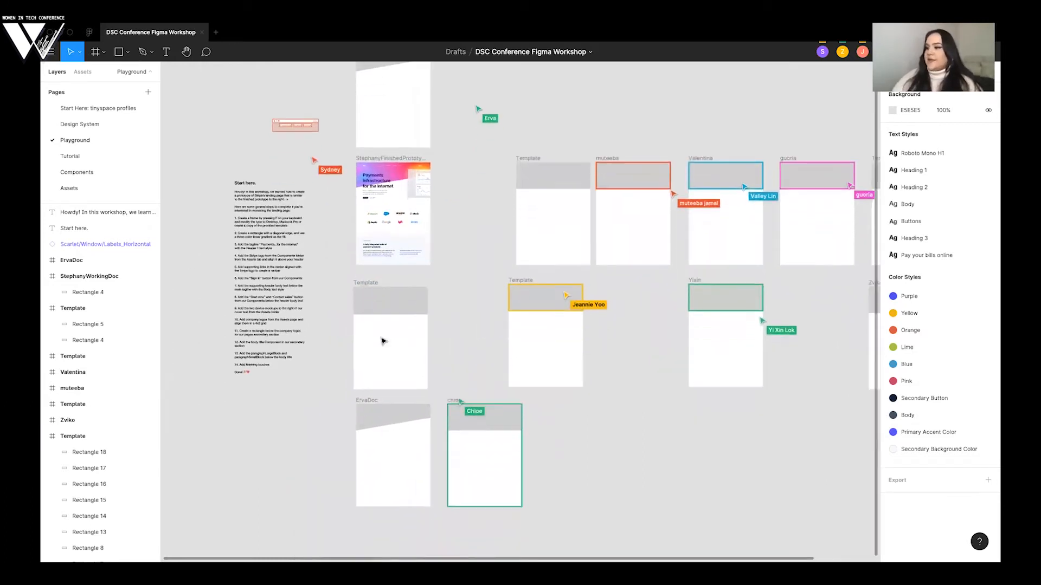
pyautogui.hscroll(1, 383, 342)
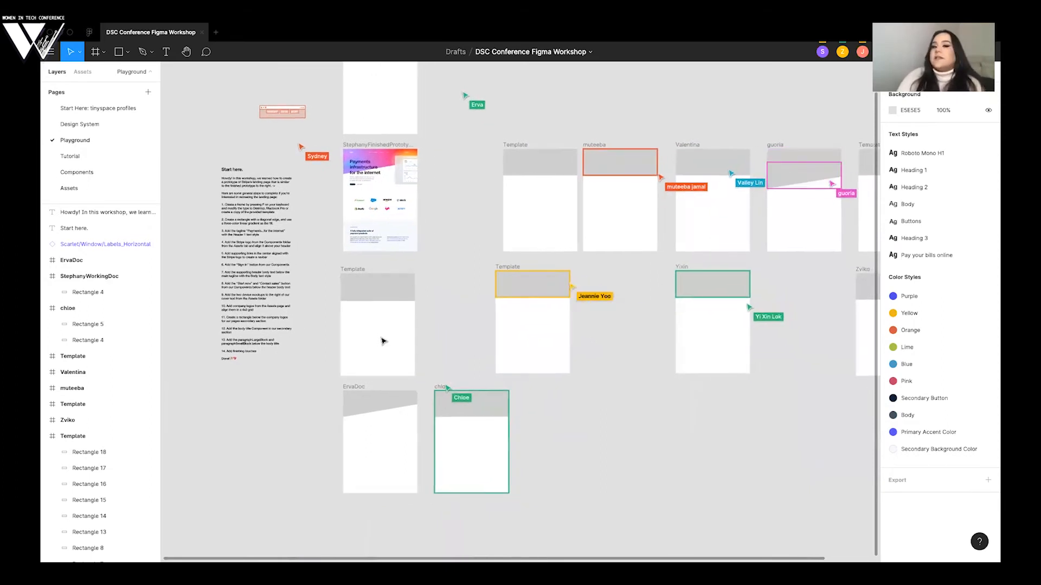
# - In the Template frame below the finished prototype, slant one header rectangle by raising its lower-right corner point about halfway up
pyautogui.scroll(1, 383, 342)
pyautogui.scroll(5, 382, 341)
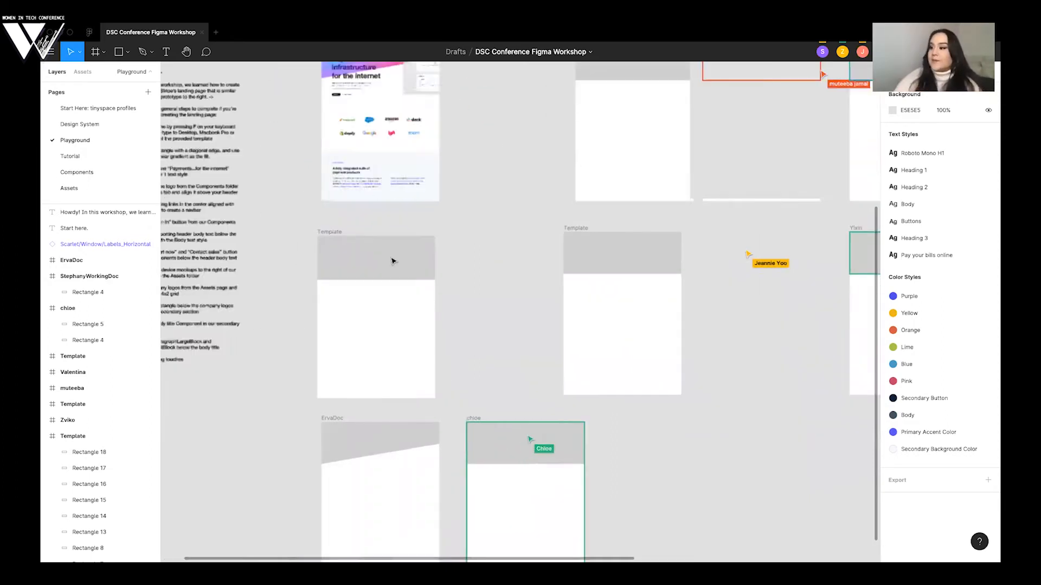
pyautogui.scroll(2, 362, 180)
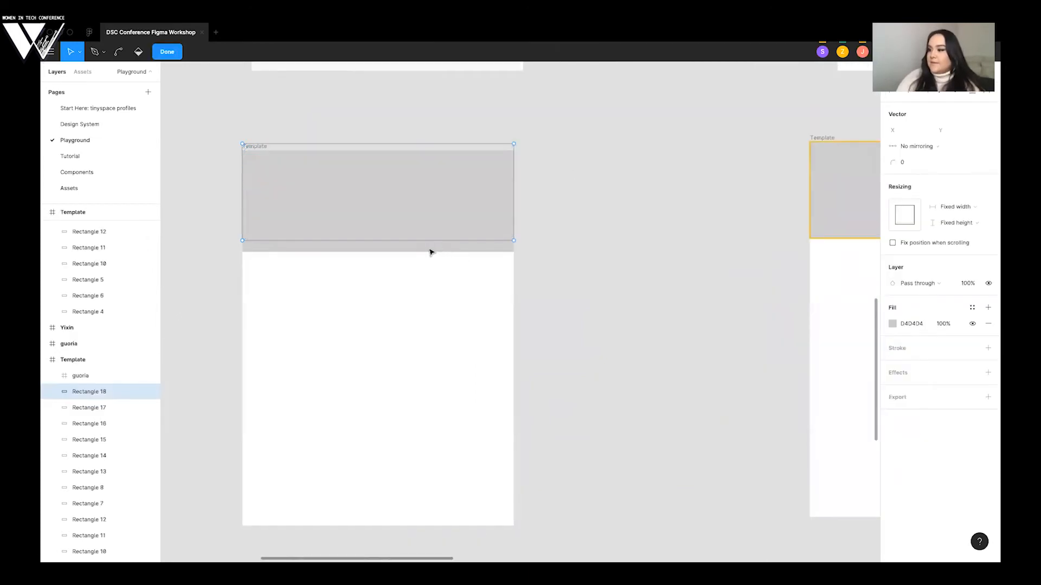
pyautogui.click(431, 251)
pyautogui.doubleClick(271, 178)
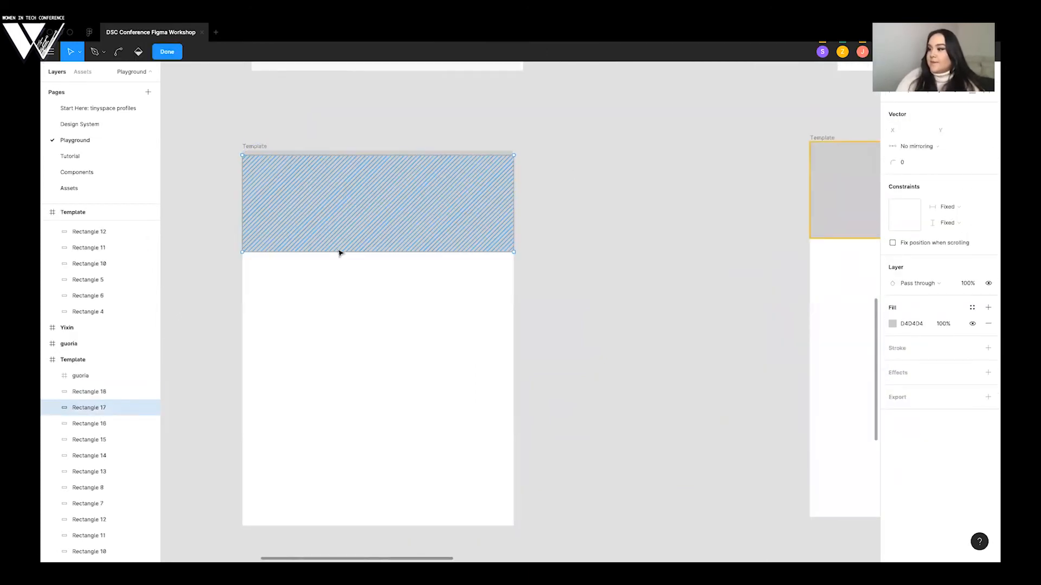
pyautogui.click(515, 253)
pyautogui.moveTo(514, 253); pyautogui.dragTo(514, 206)
# - Delete all the duplicate header rectangles stacked in this Template frame, keeping only the slanted one
pyautogui.click(510, 224)
pyautogui.click(511, 226)
pyautogui.click(510, 226)
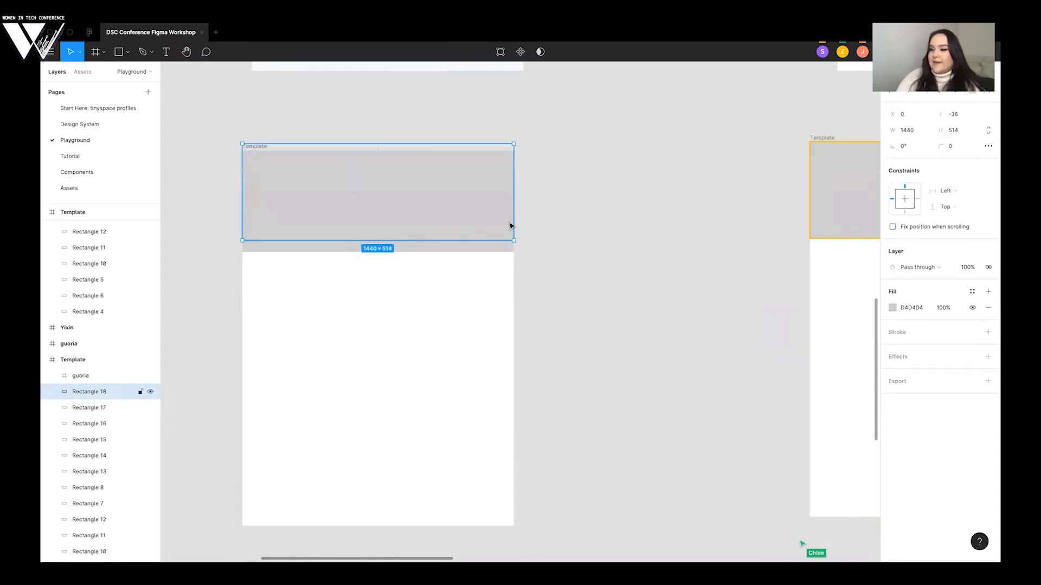
pyautogui.press('Delete')
pyautogui.moveTo(504, 239); pyautogui.dragTo(499, 281)
pyautogui.press('Delete')
pyautogui.click(501, 200)
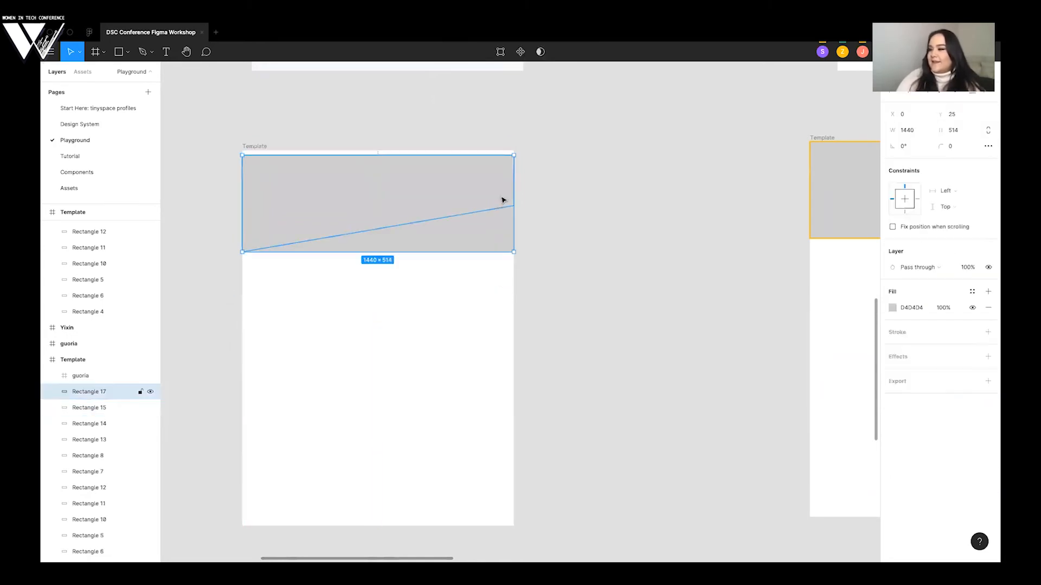
pyautogui.press('Delete')
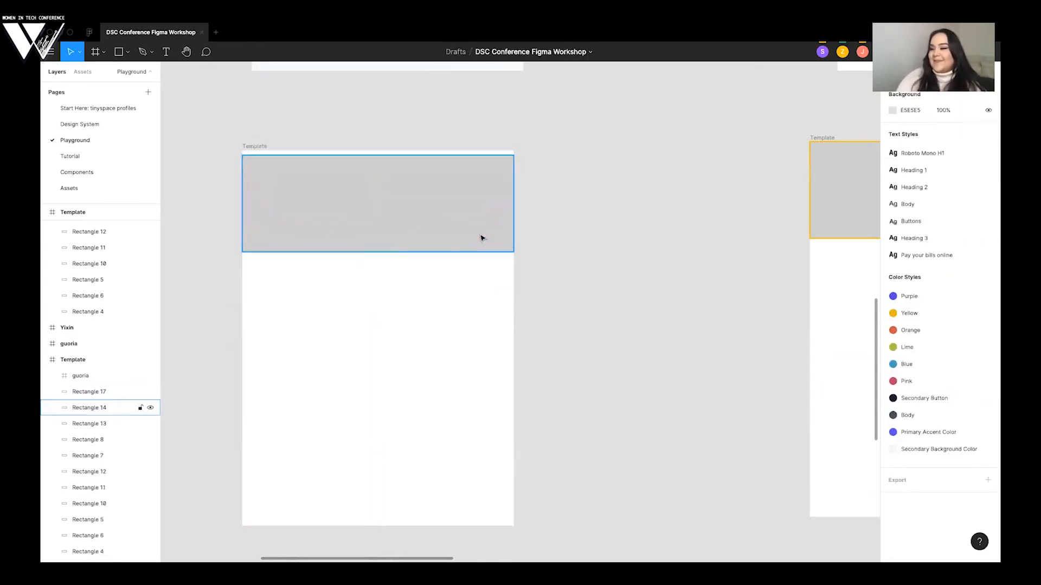
pyautogui.click(484, 250)
pyautogui.press('Delete')
pyautogui.click(484, 250)
pyautogui.press('Delete')
pyautogui.click(484, 250)
pyautogui.press('Delete')
pyautogui.click(484, 250)
pyautogui.press('Delete')
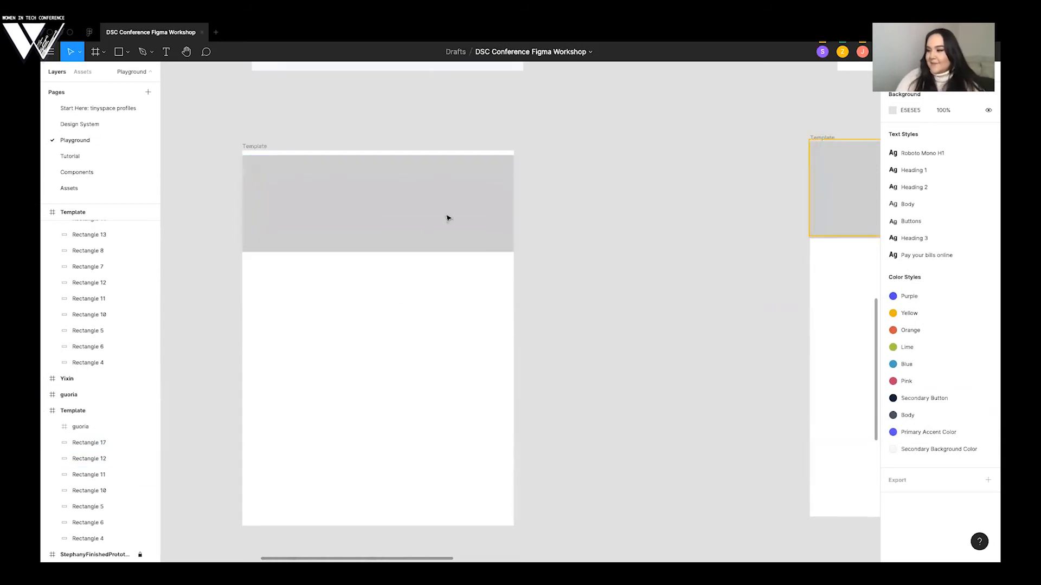
pyautogui.click(458, 213)
pyautogui.press('Delete')
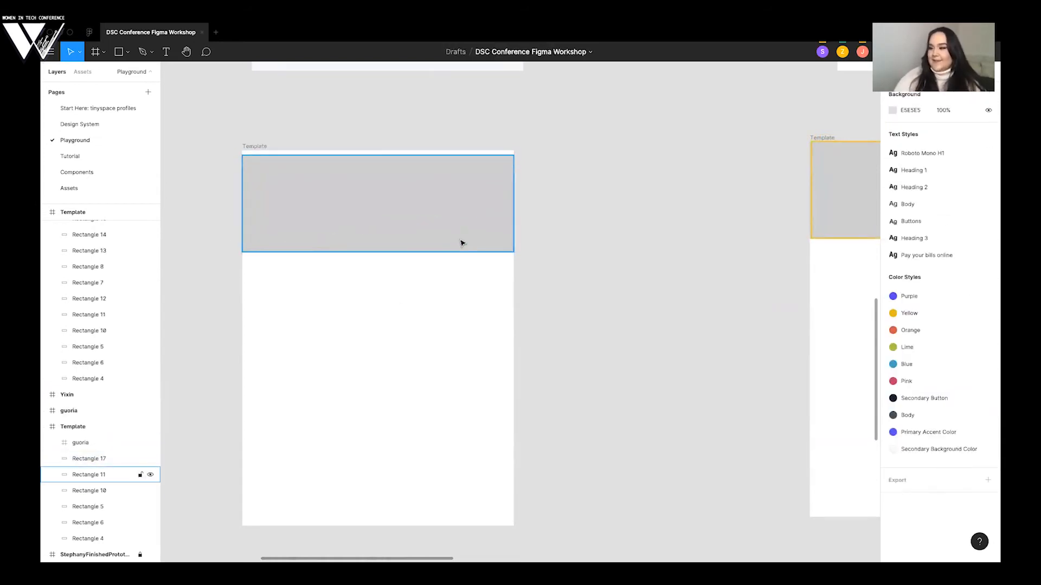
pyautogui.click(462, 243)
pyautogui.press('Delete')
pyautogui.click(462, 243)
pyautogui.press('Delete')
pyautogui.click(462, 243)
pyautogui.press('Delete')
pyautogui.click(463, 243)
pyautogui.press('Delete')
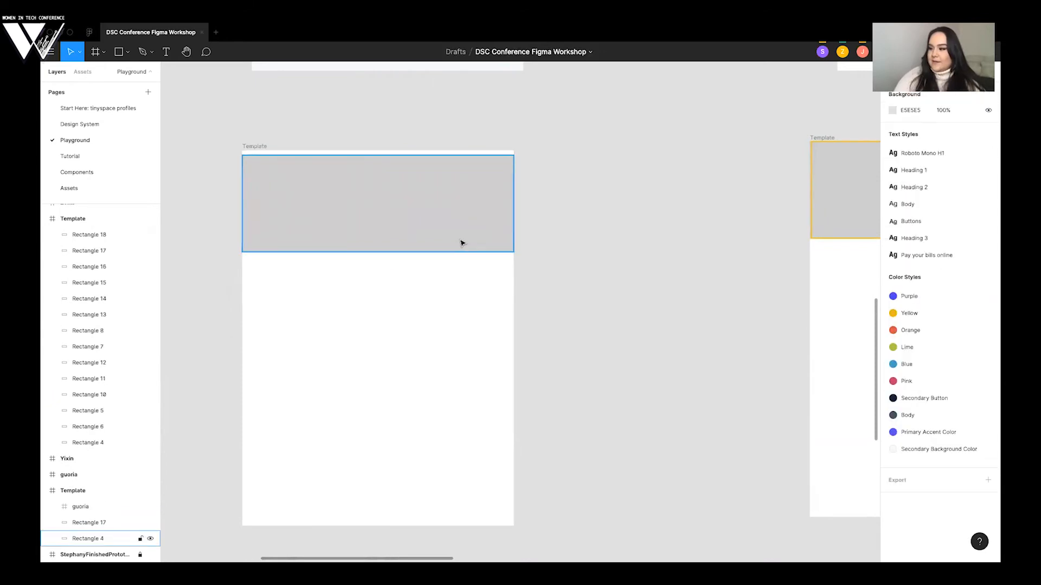
pyautogui.click(462, 243)
pyautogui.press('Delete')
# - Move the slanted header rectangle flush with the top of its Template frame, at X 0, Y 0, and deselect it
pyautogui.moveTo(432, 199); pyautogui.dragTo(430, 193)
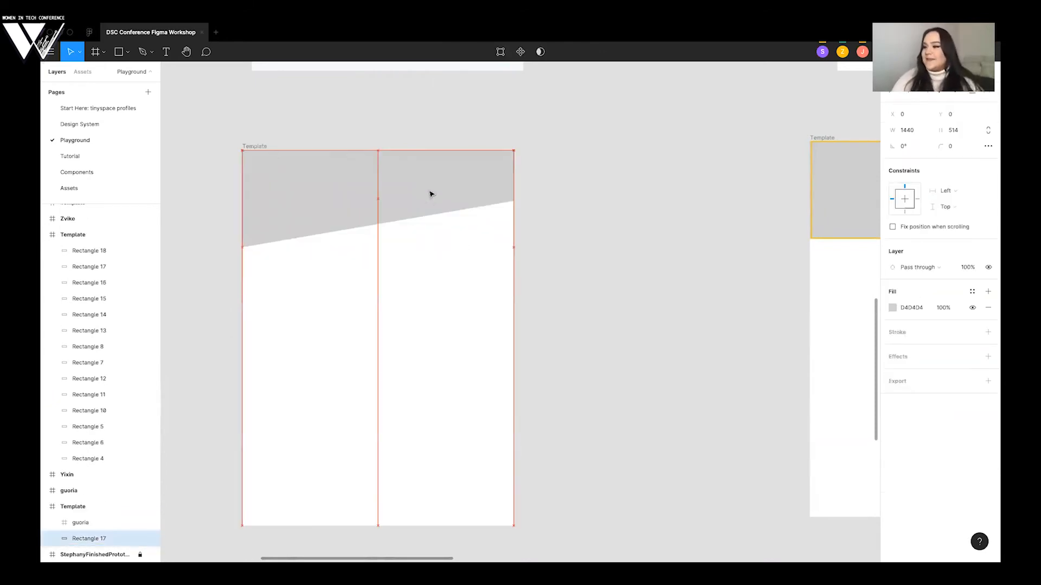
pyautogui.click(522, 194)
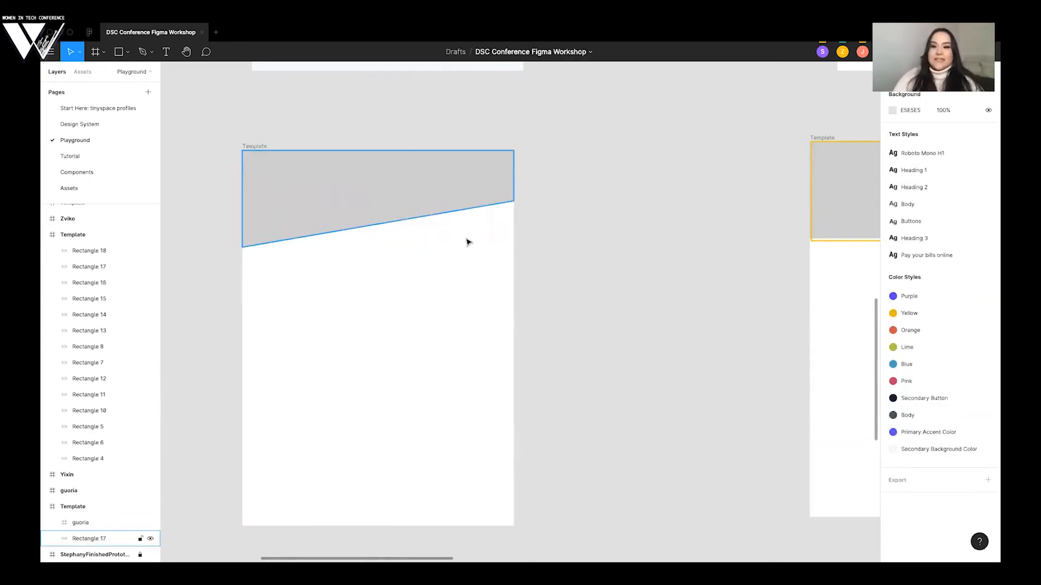
pyautogui.scroll(-4, 468, 242)
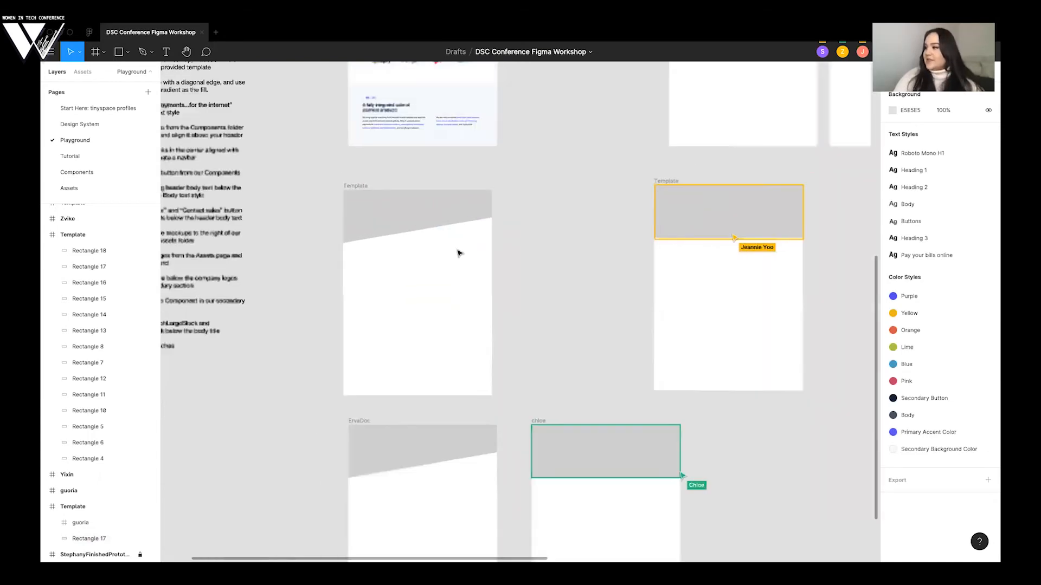
# - Look over the participants' frames around the finished prototype to see which header rectangles still need a diagonal edge
pyautogui.scroll(-1, 458, 255)
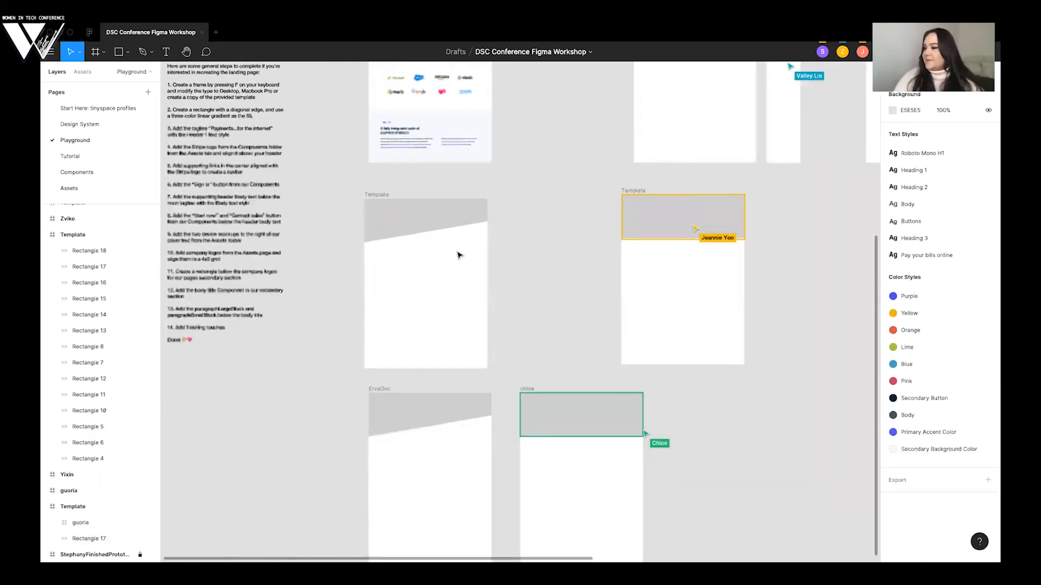
pyautogui.scroll(3, 458, 255)
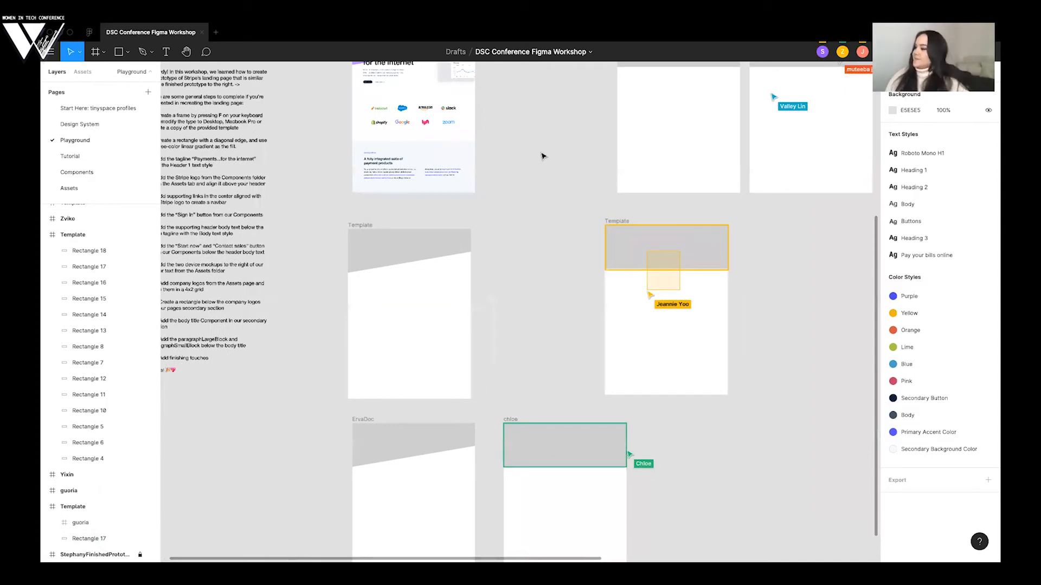
pyautogui.scroll(-2, 590, 134)
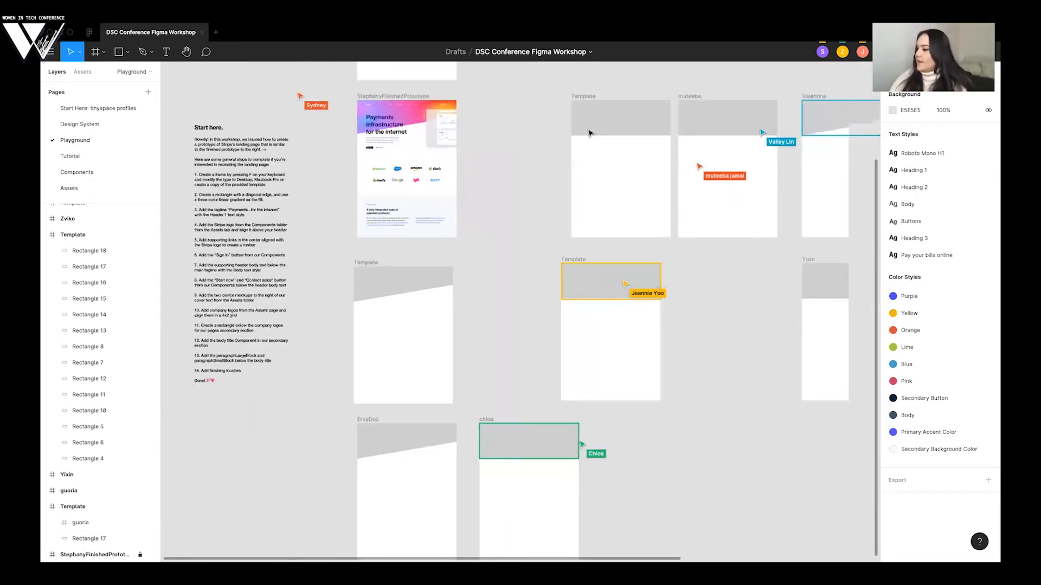
pyautogui.scroll(1, 590, 134)
pyautogui.scroll(3, 493, 190)
pyautogui.hscroll(8, 448, 210)
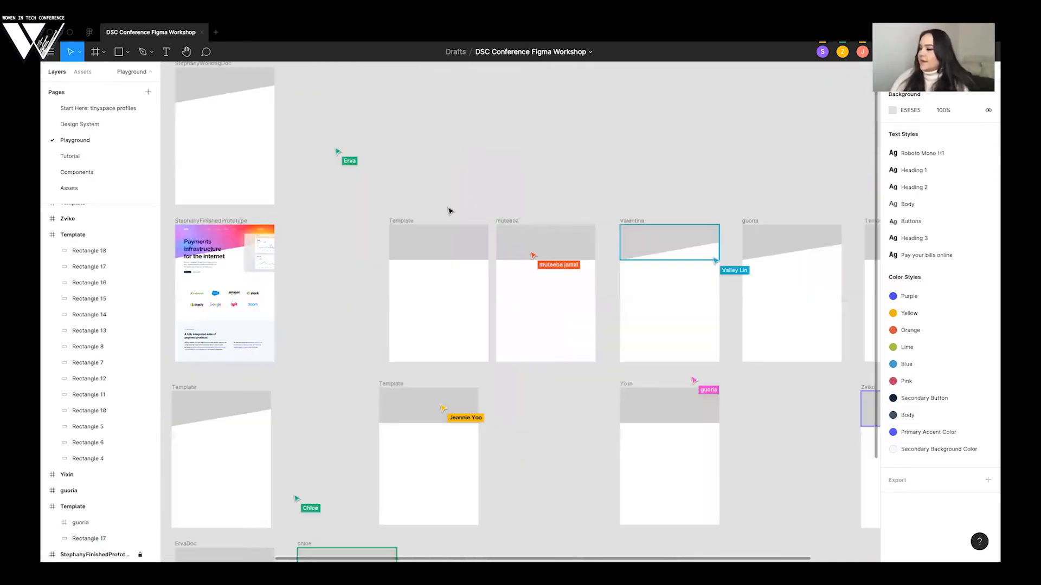
pyautogui.hscroll(-4, 557, 236)
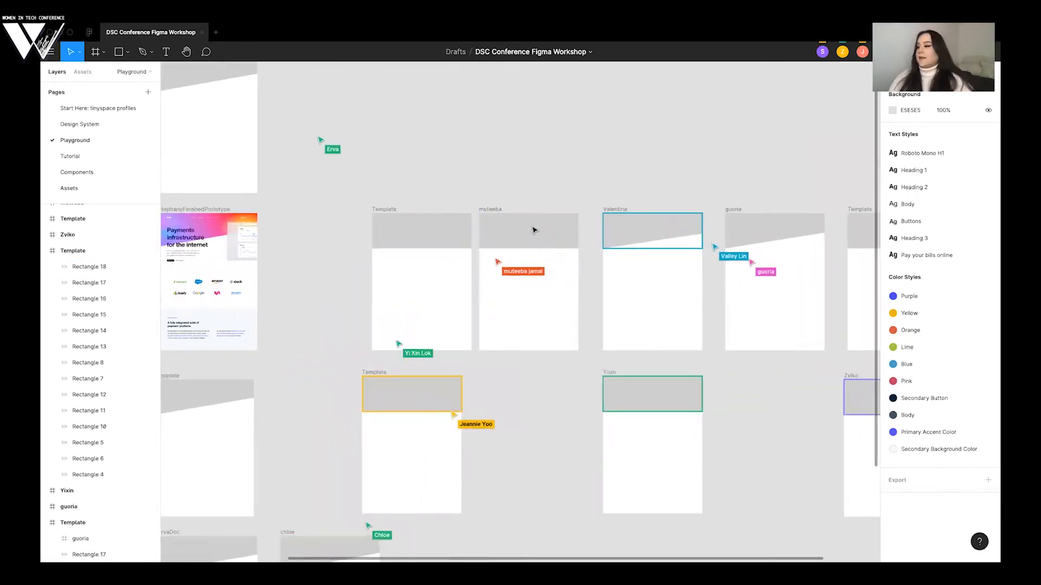
# - Delete the duplicate header rectangles stacked in the second participant frame beside the finished prototype, keeping only the slanted one
pyautogui.scroll(3, 534, 230)
pyautogui.scroll(5, 534, 230)
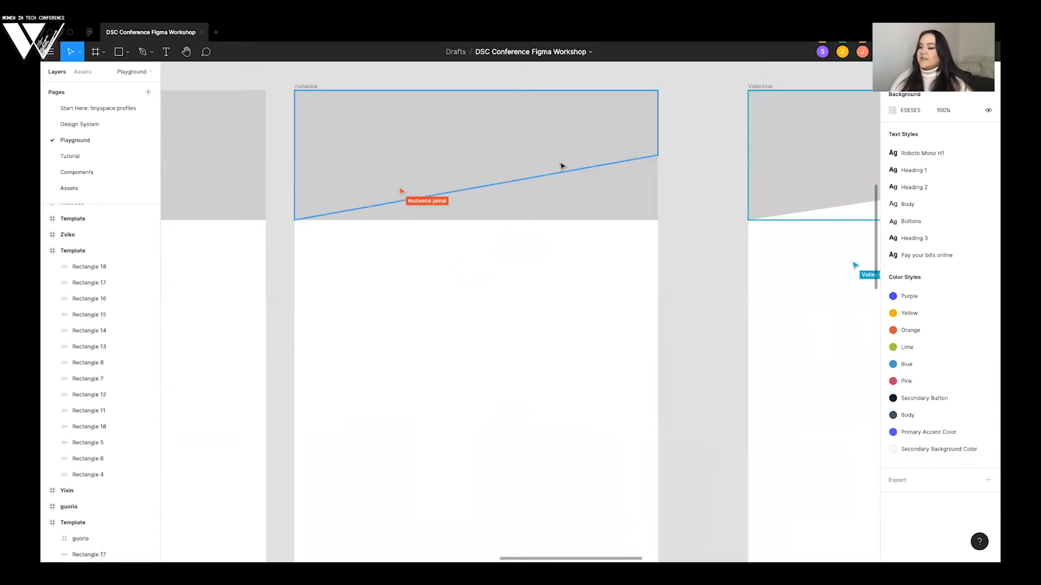
pyautogui.click(554, 203)
pyautogui.press('Escape')
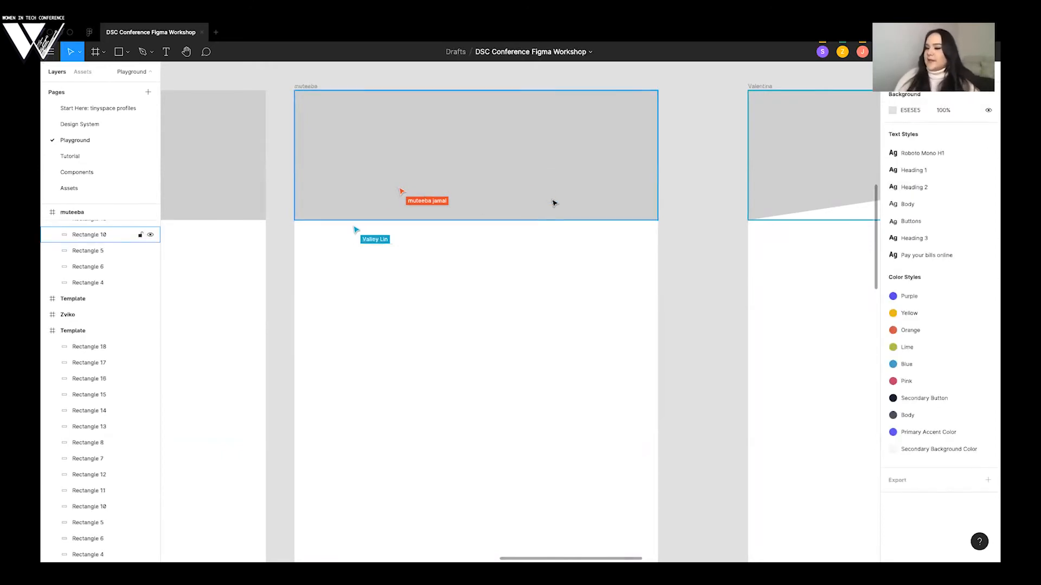
pyautogui.click(554, 203)
pyautogui.press('Delete')
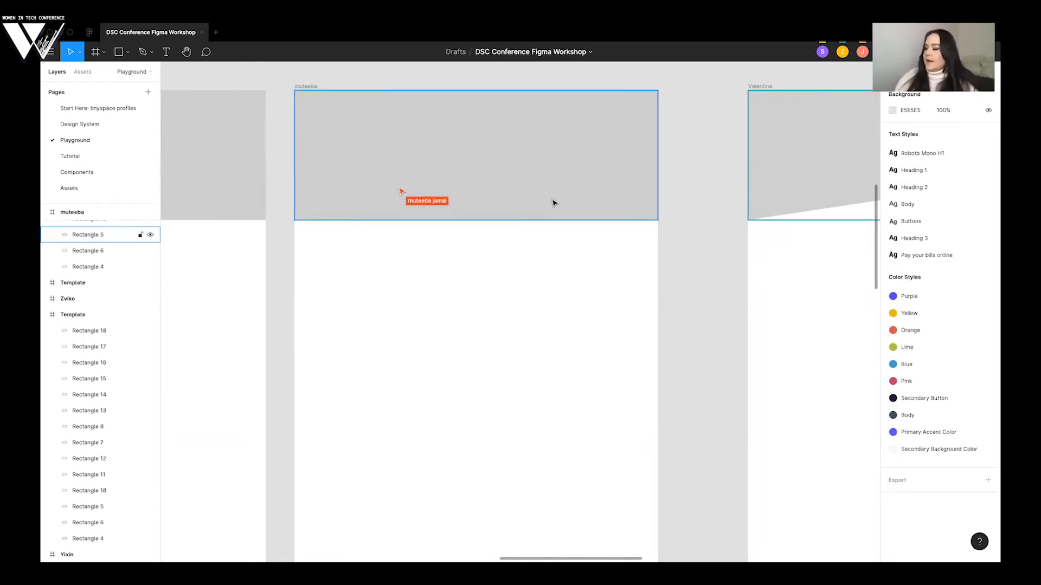
pyautogui.click(554, 204)
pyautogui.press('Delete')
pyautogui.scroll(2, 552, 202)
pyautogui.click(559, 255)
pyautogui.press('Delete')
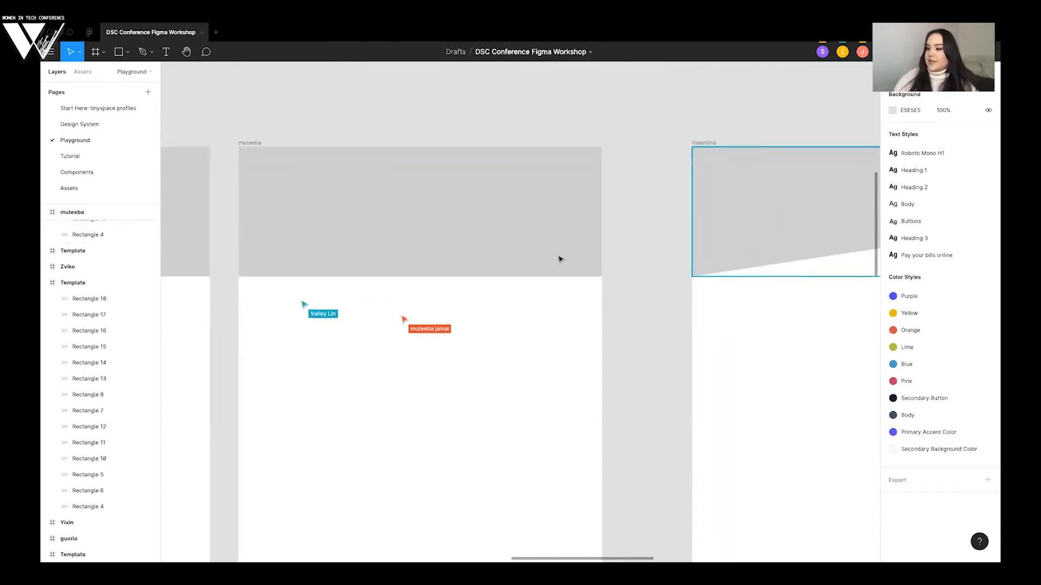
pyautogui.click(561, 259)
pyautogui.press('Delete')
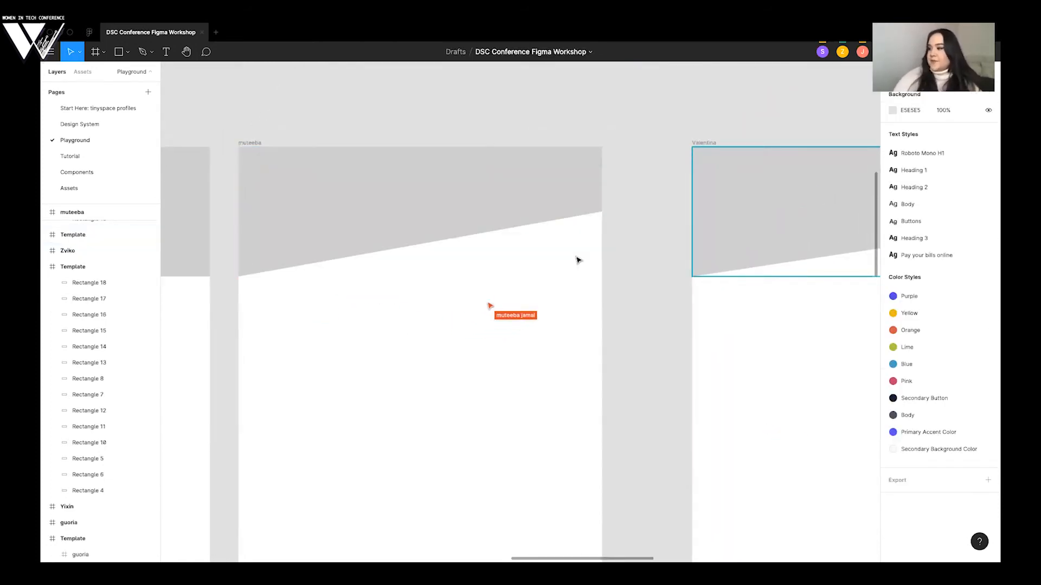
# - Check the header shapes in all participant frames across both rows to see who has finished the diagonal edge
pyautogui.hscroll(-2, 631, 185)
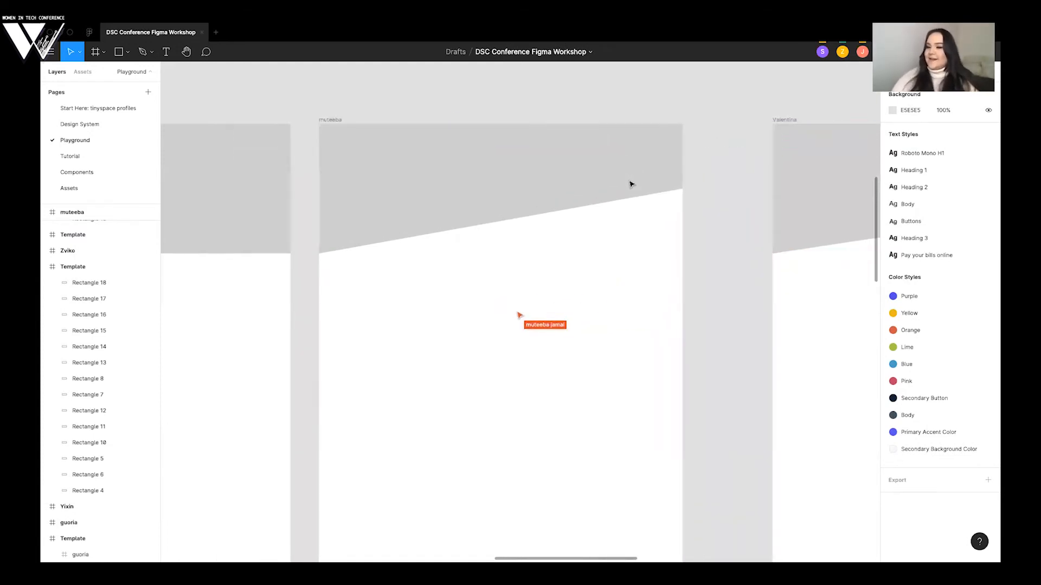
pyautogui.scroll(-3, 631, 184)
pyautogui.scroll(-3, 630, 184)
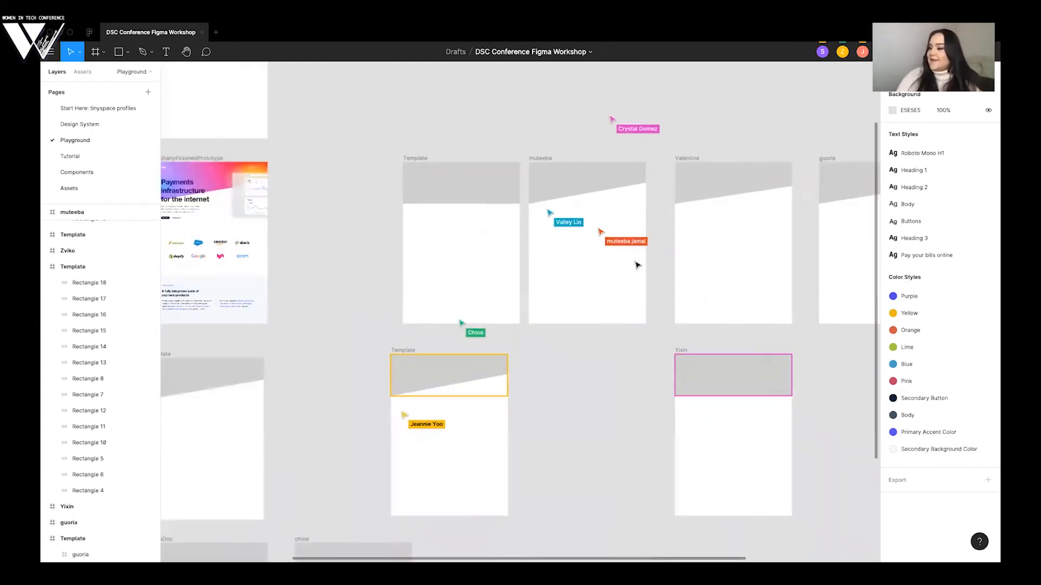
pyautogui.hscroll(2, 585, 255)
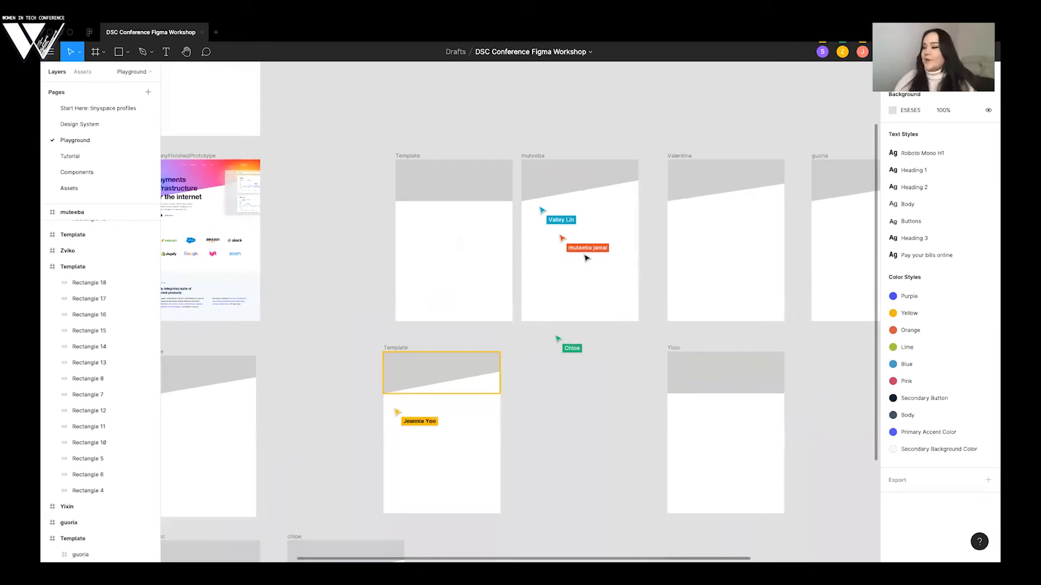
pyautogui.scroll(1, 324, 205)
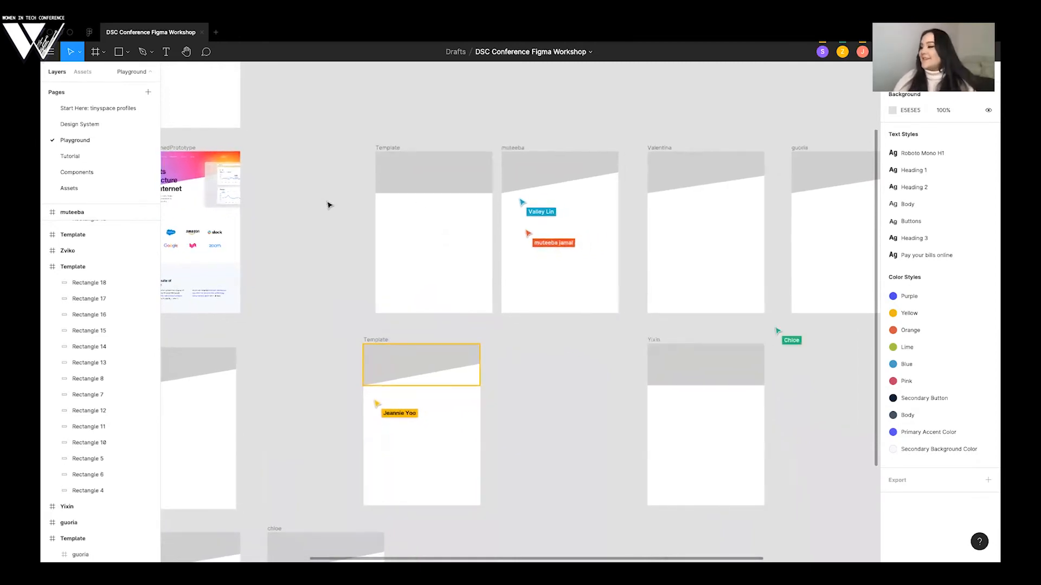
pyautogui.hscroll(3, 328, 204)
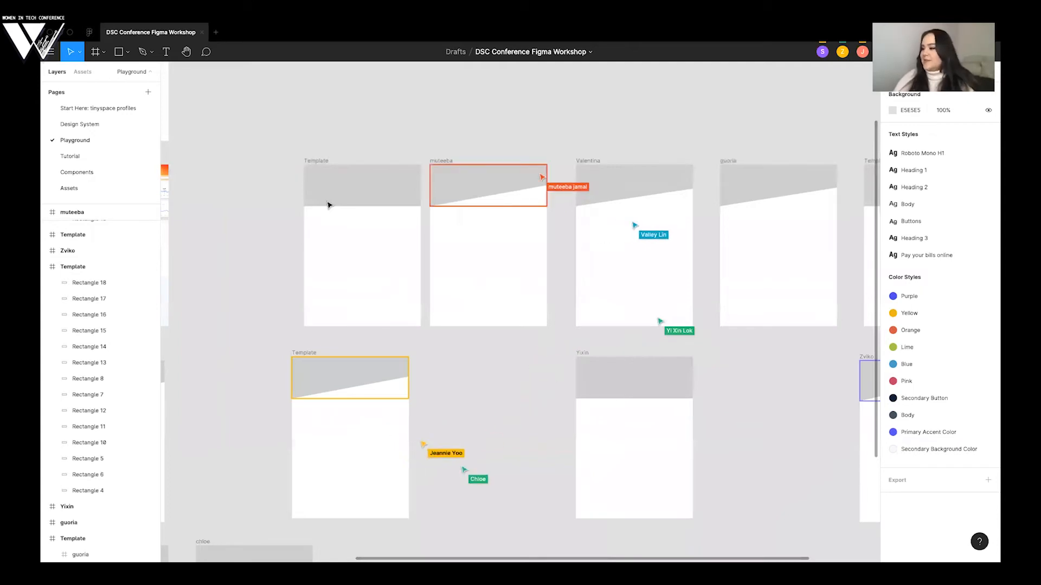
pyautogui.scroll(-2, 329, 205)
pyautogui.hscroll(2, 329, 205)
pyautogui.scroll(-1, 329, 204)
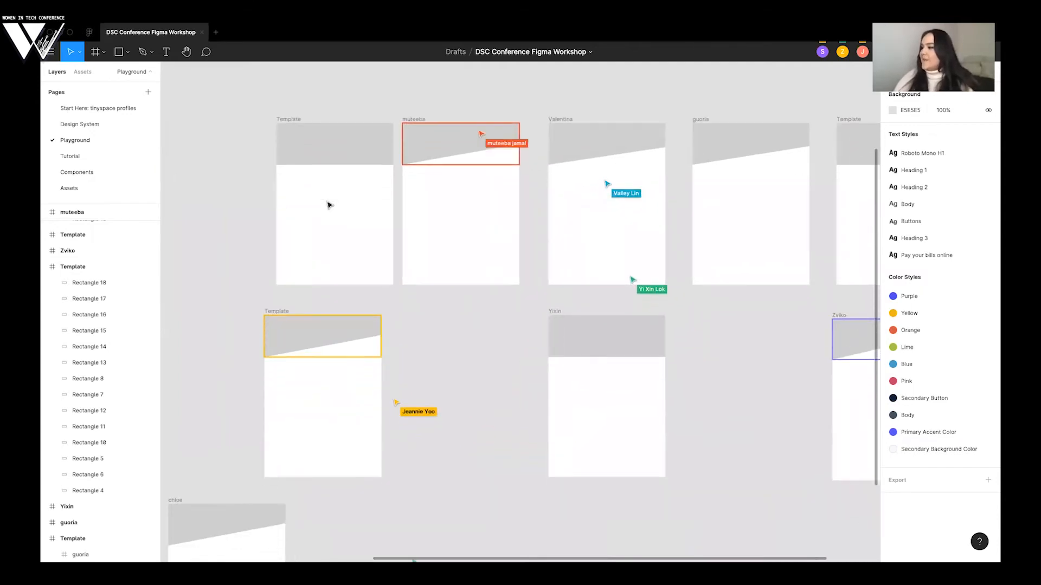
pyautogui.hscroll(4, 329, 205)
pyautogui.scroll(3, 329, 205)
pyautogui.scroll(3, 329, 205)
pyautogui.hscroll(-4, 329, 205)
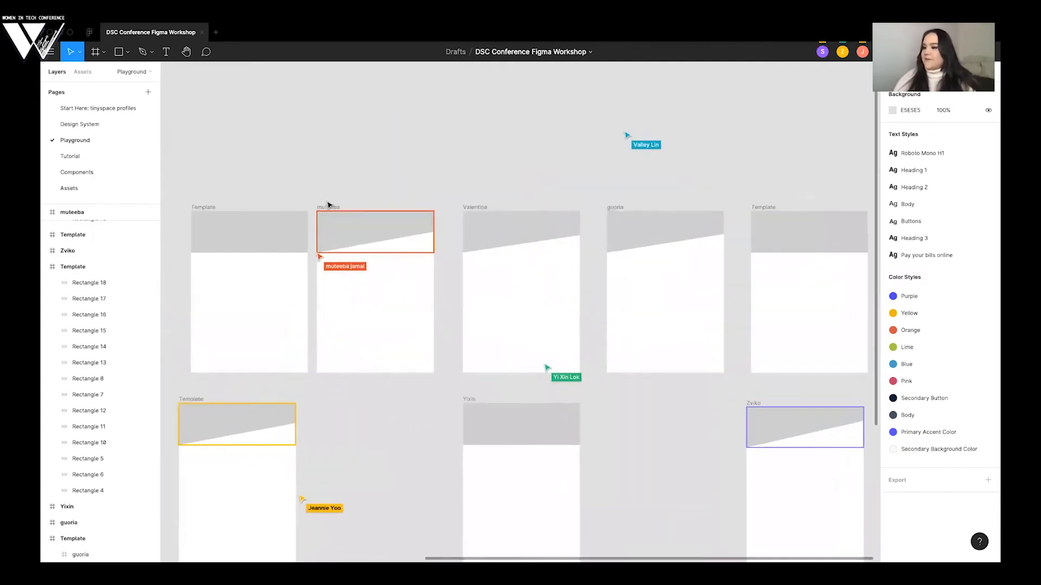
pyautogui.scroll(3, 329, 205)
pyautogui.hscroll(-5, 329, 205)
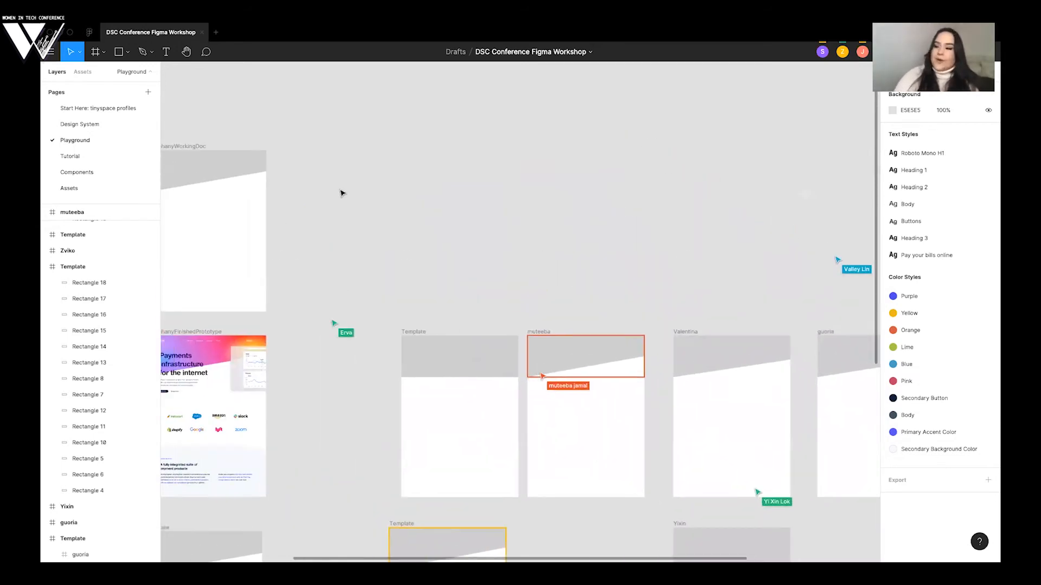
# - In the working doc frame above the finished prototype, change the slanted header rectangle's fill to a Linear gradient
pyautogui.scroll(2, 342, 193)
pyautogui.hscroll(-2, 342, 193)
pyautogui.hscroll(-1, 325, 376)
pyautogui.scroll(5, 506, 262)
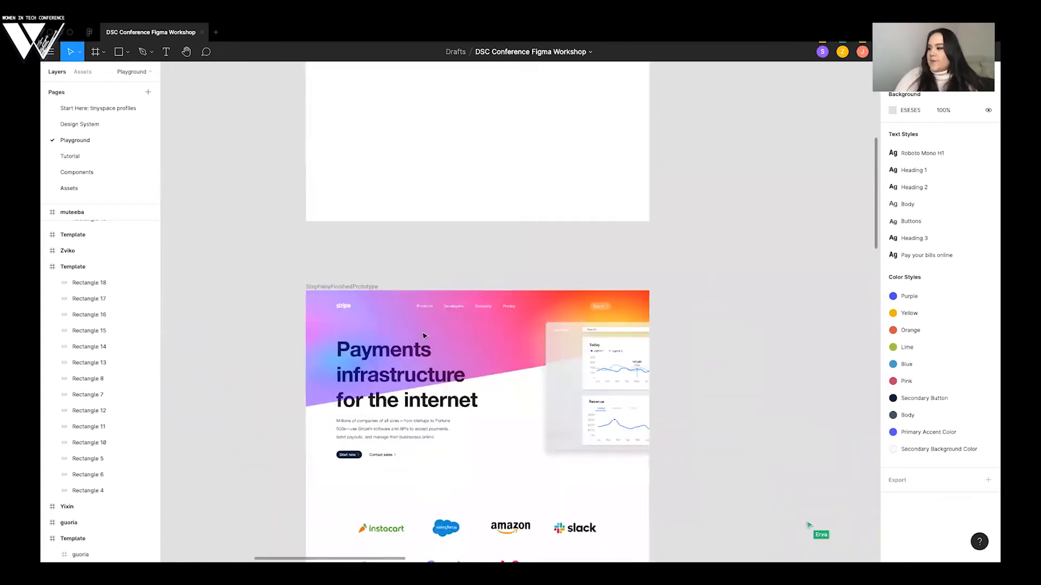
pyautogui.scroll(-1, 506, 262)
pyautogui.scroll(10, 507, 262)
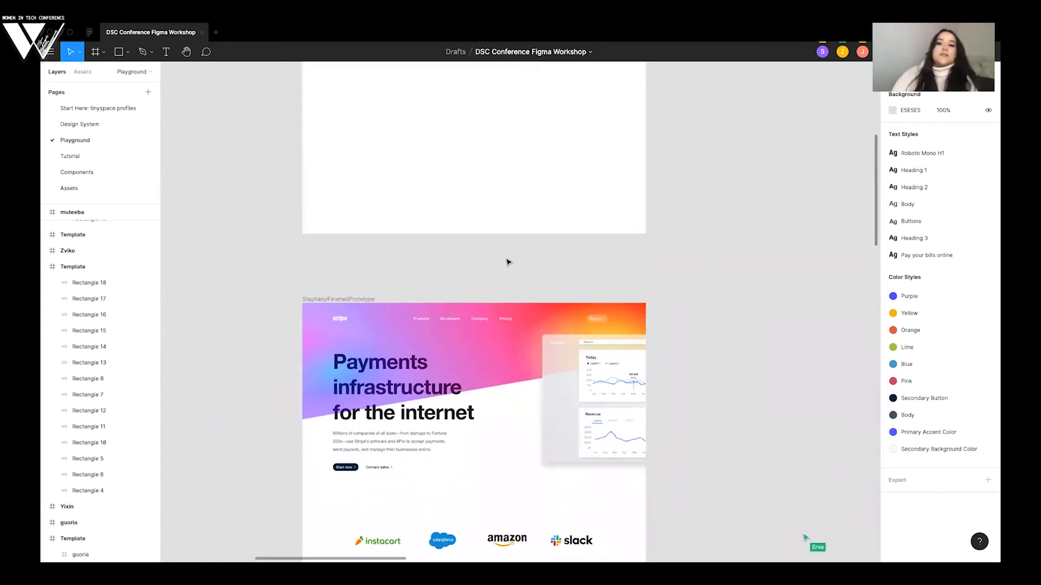
pyautogui.hscroll(2, 485, 172)
pyautogui.hscroll(1, 411, 159)
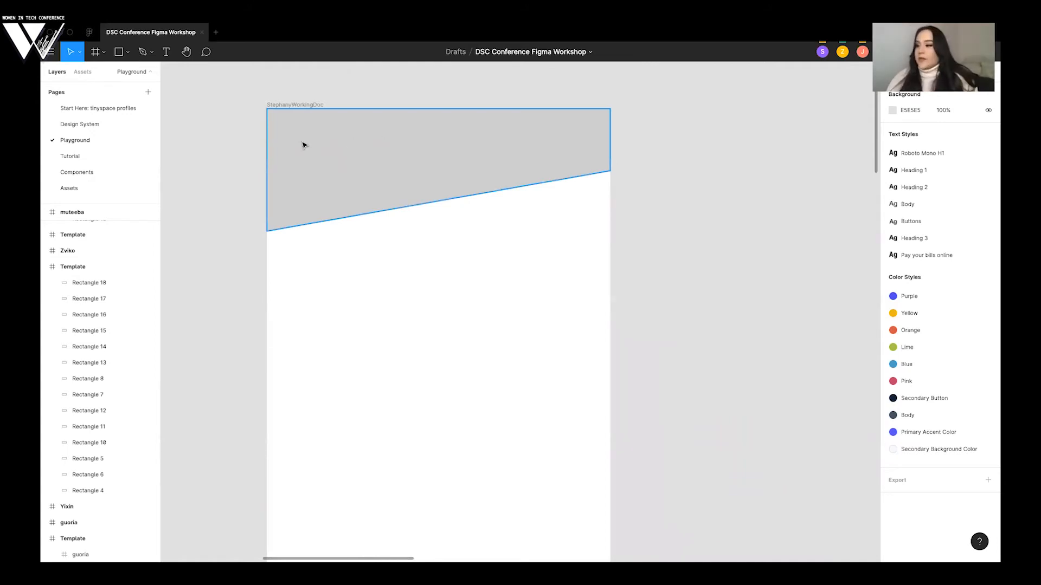
pyautogui.click(409, 143)
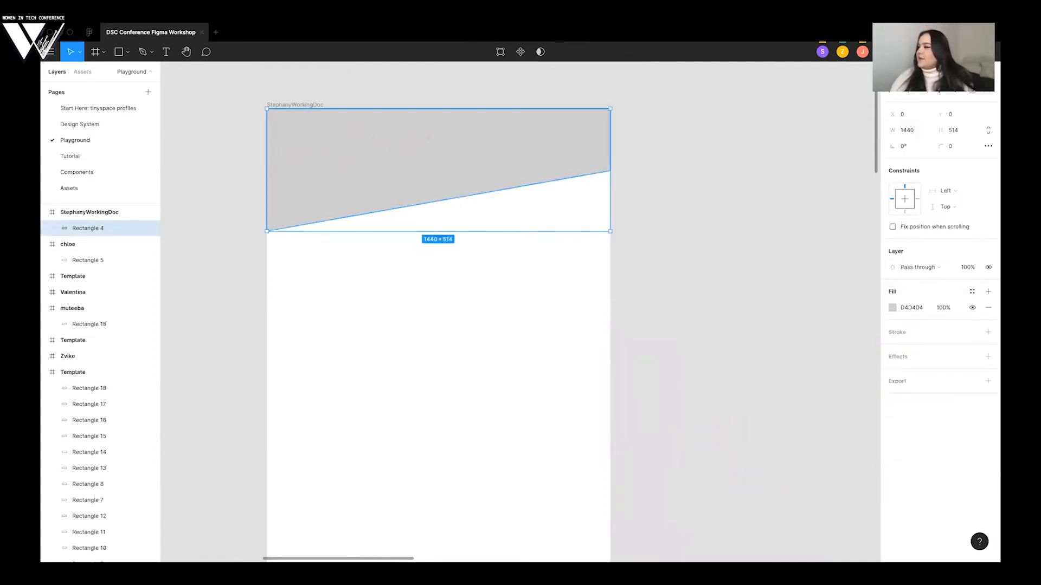
pyautogui.click(893, 311)
pyautogui.moveTo(834, 304); pyautogui.dragTo(800, 191)
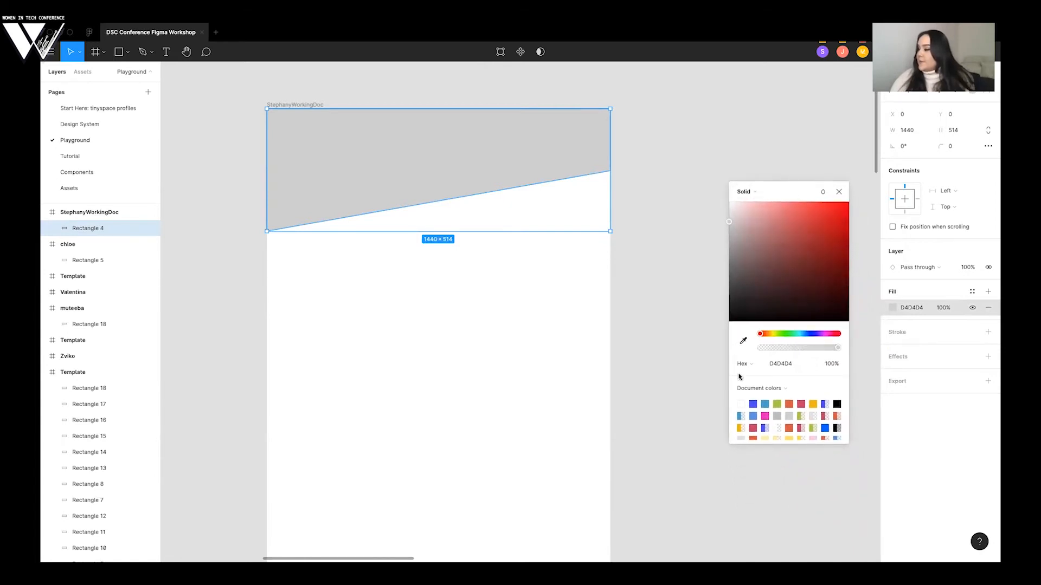
pyautogui.click(767, 194)
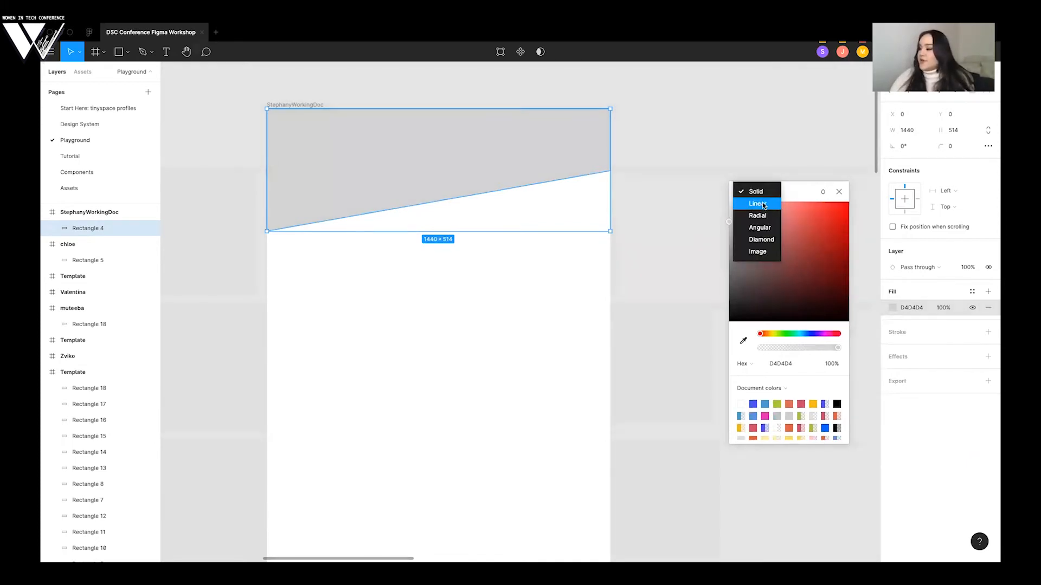
pyautogui.click(762, 204)
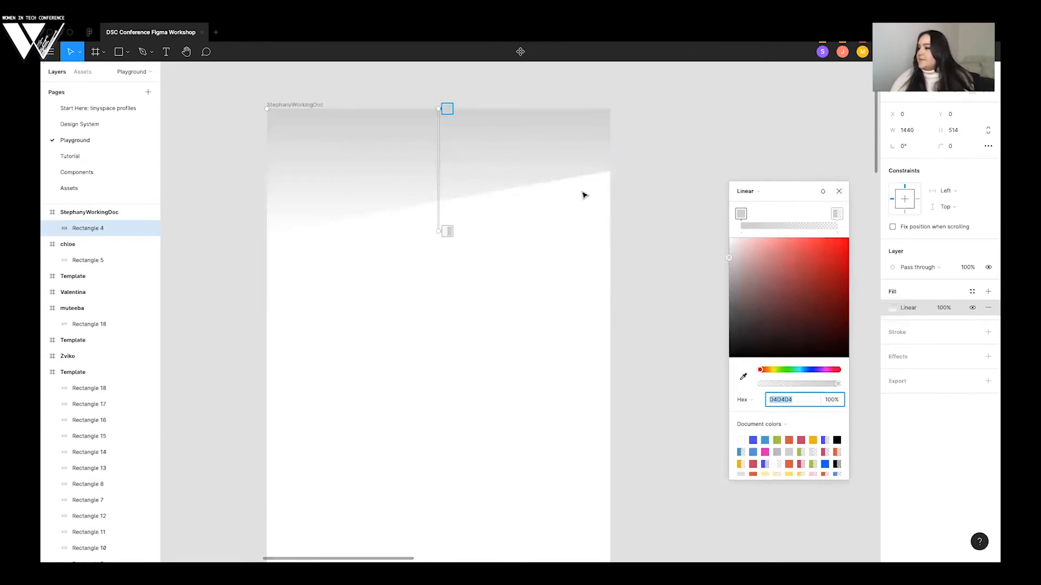
# - After checking stripe.com's header in the browser, angle the gradient line parallel to the diagonal edge and set its left stop to blue-purple 574EF1
pyautogui.hotkey('ctrl', 'Left')
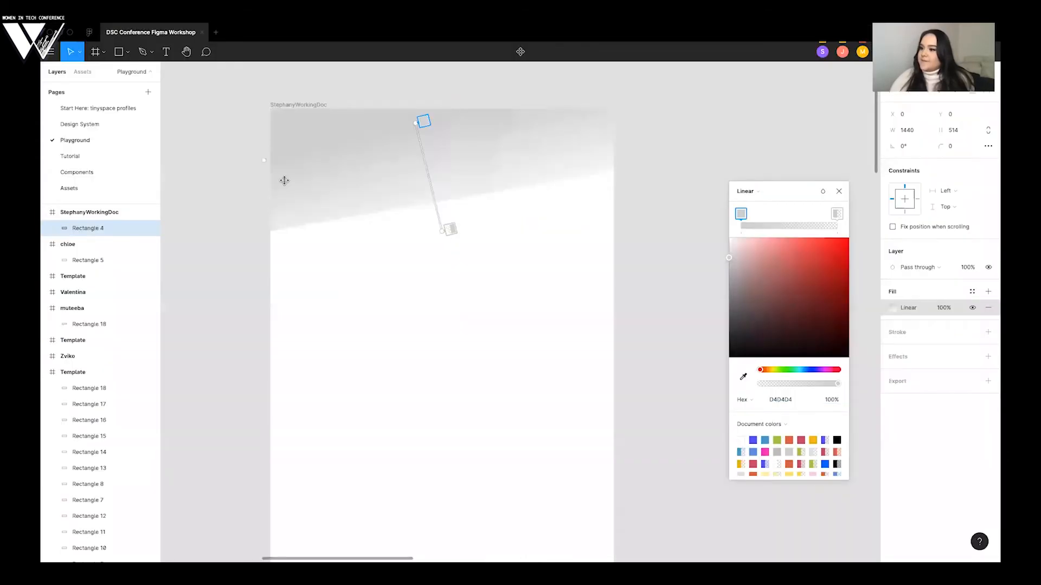
pyautogui.moveTo(283, 179); pyautogui.dragTo(285, 187)
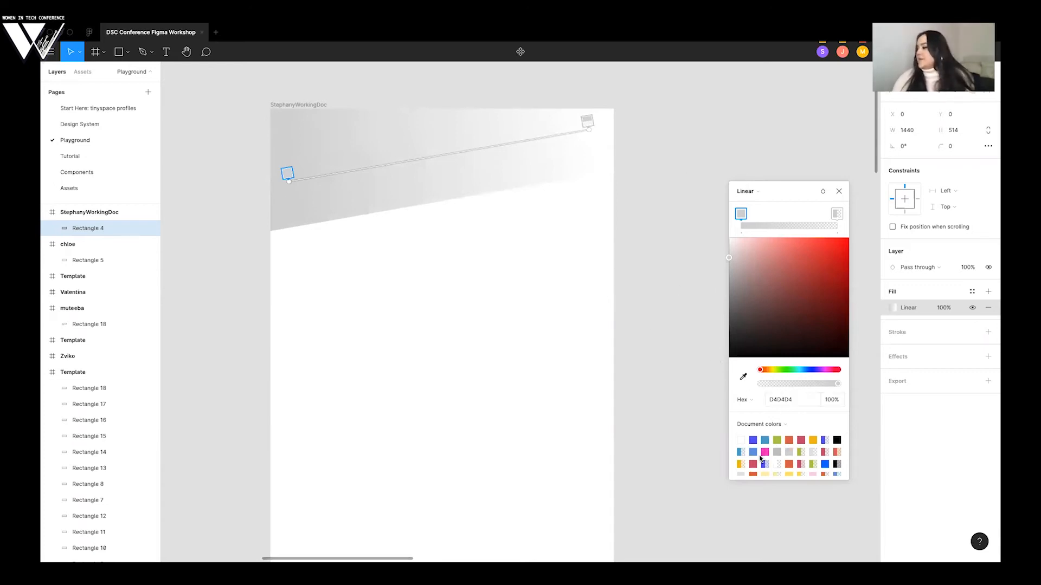
pyautogui.click(754, 439)
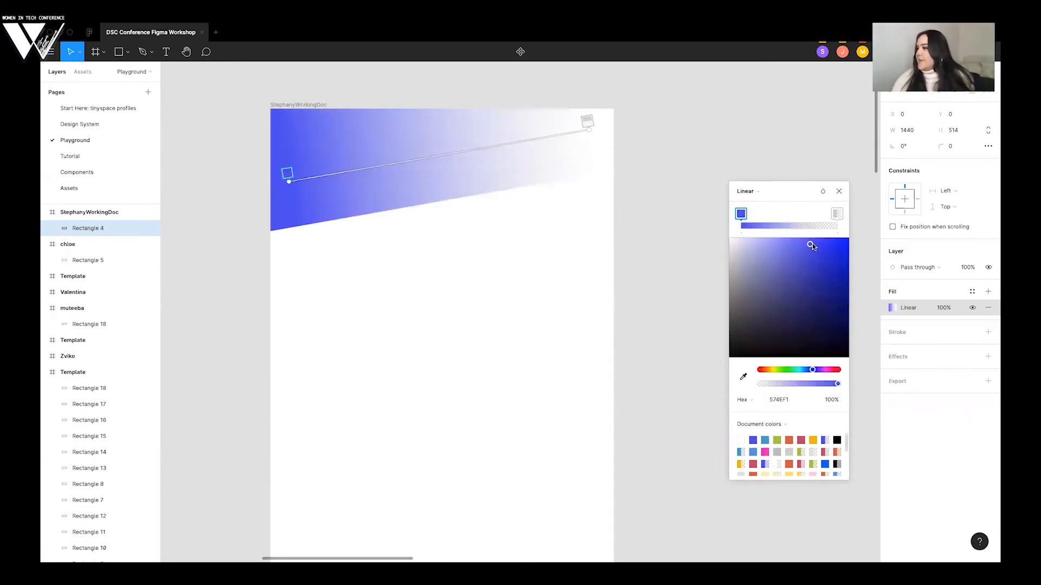
# - Add a stop midway along the header gradient and colour both the middle and right-hand stops pink F113C0 at 91%
pyautogui.click(789, 215)
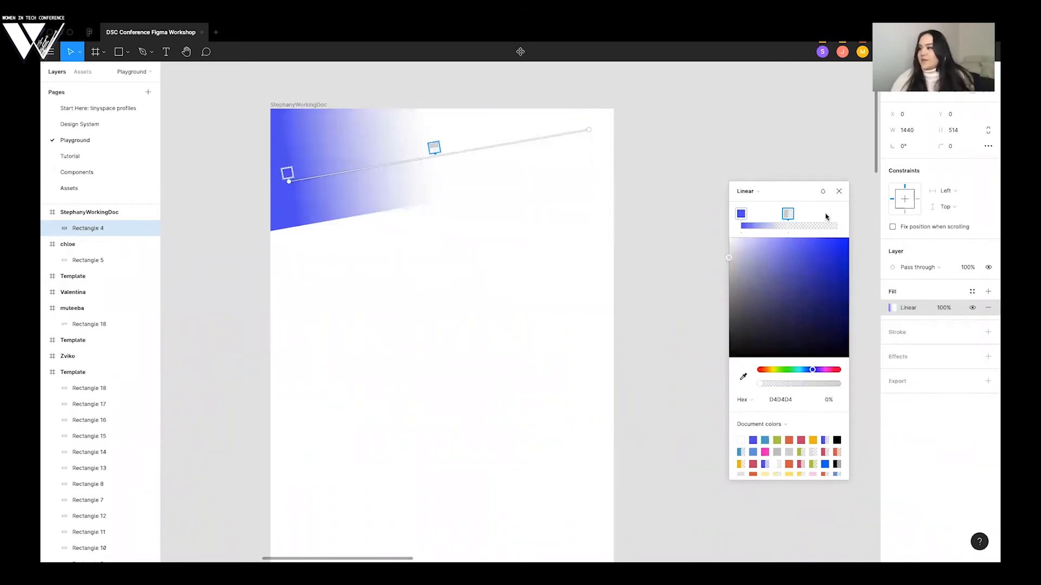
pyautogui.click(842, 214)
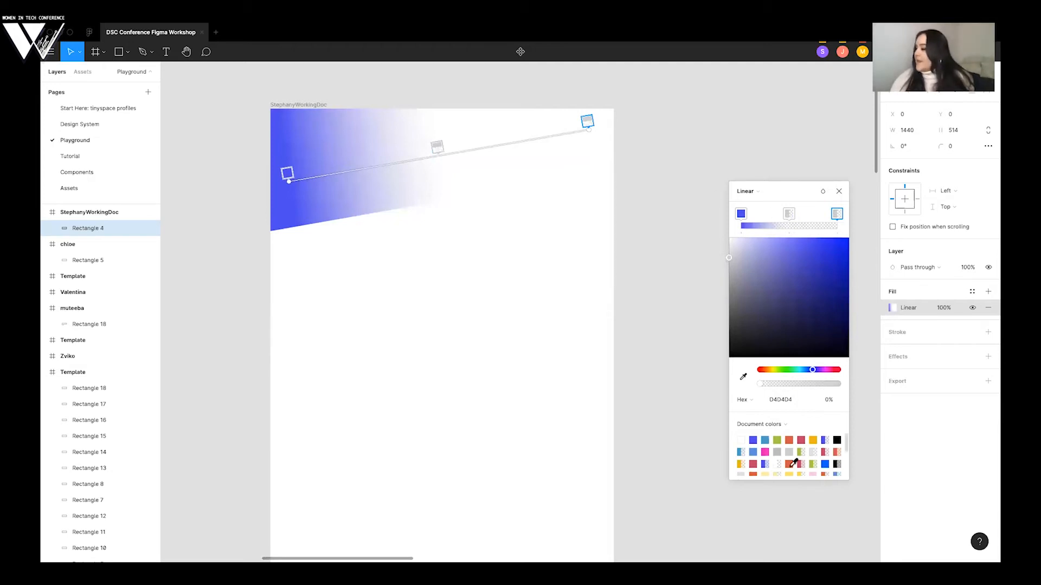
pyautogui.click(765, 452)
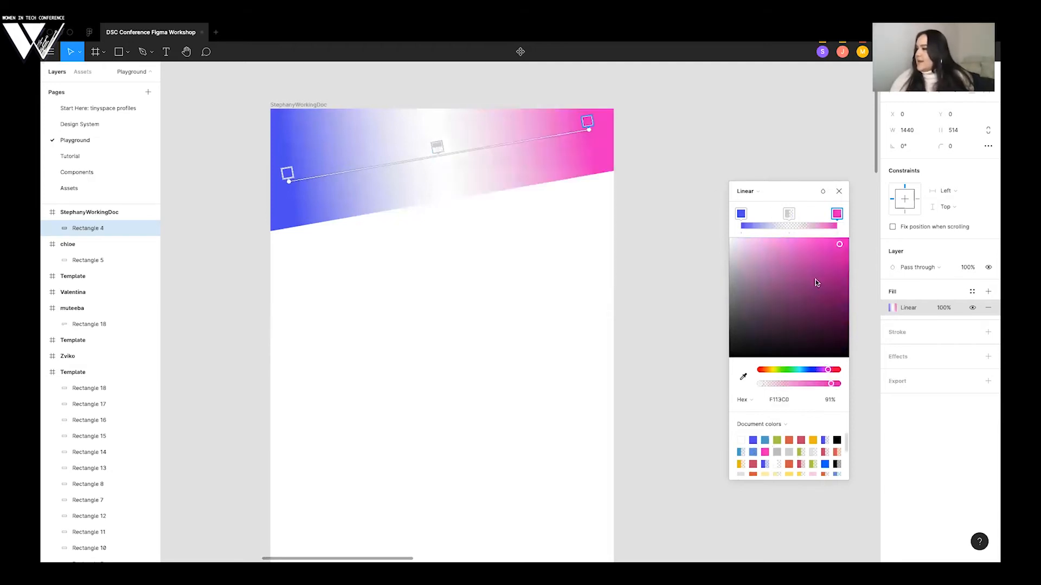
pyautogui.click(789, 213)
pyautogui.click(764, 452)
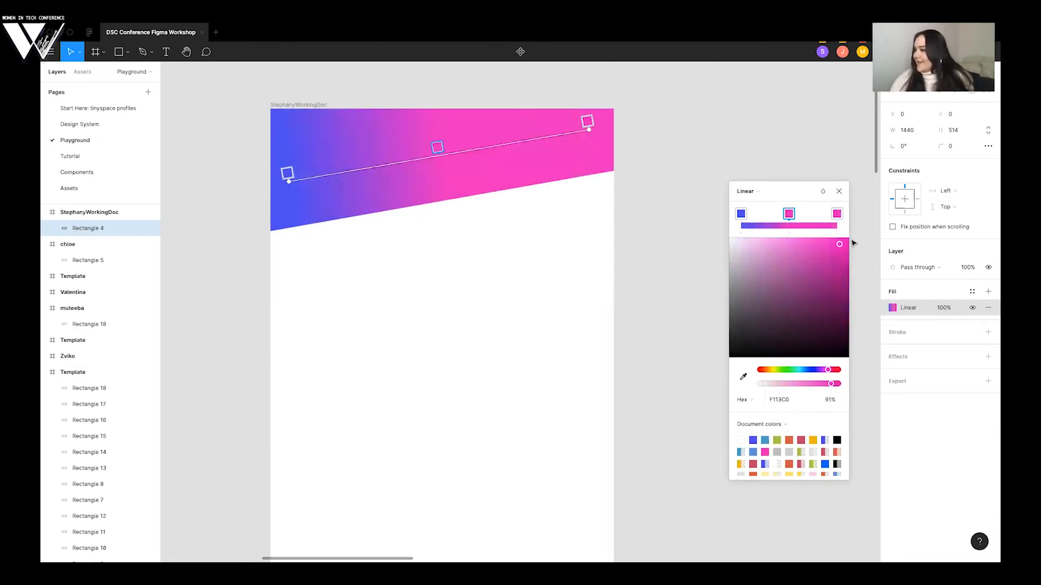
# - Recolour the gradient's right-hand stop with the orange-red document colour DF614A and shift its hue towards orange
pyautogui.click(837, 215)
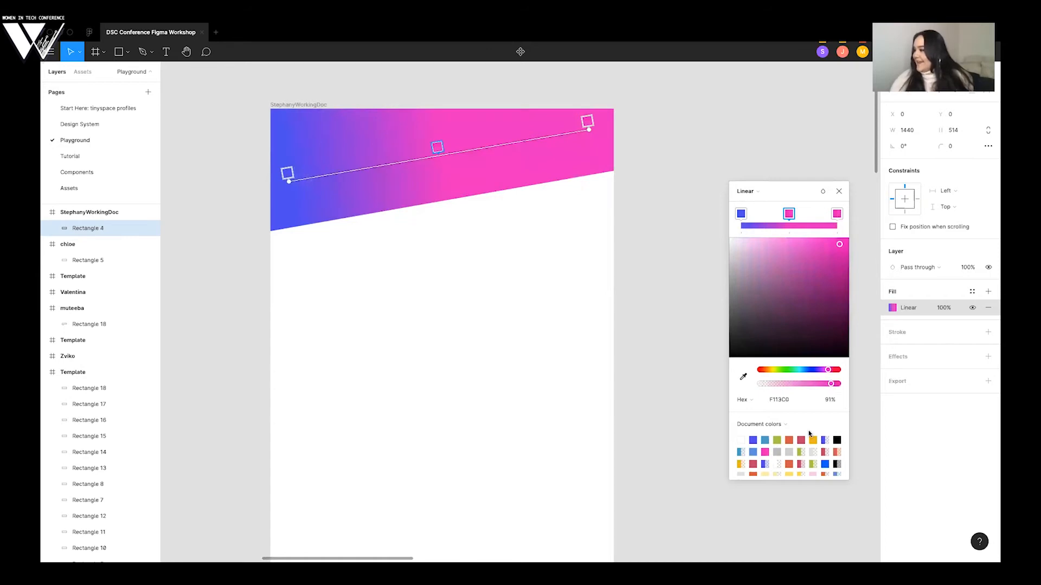
pyautogui.scroll(-3, 759, 435)
pyautogui.click(754, 436)
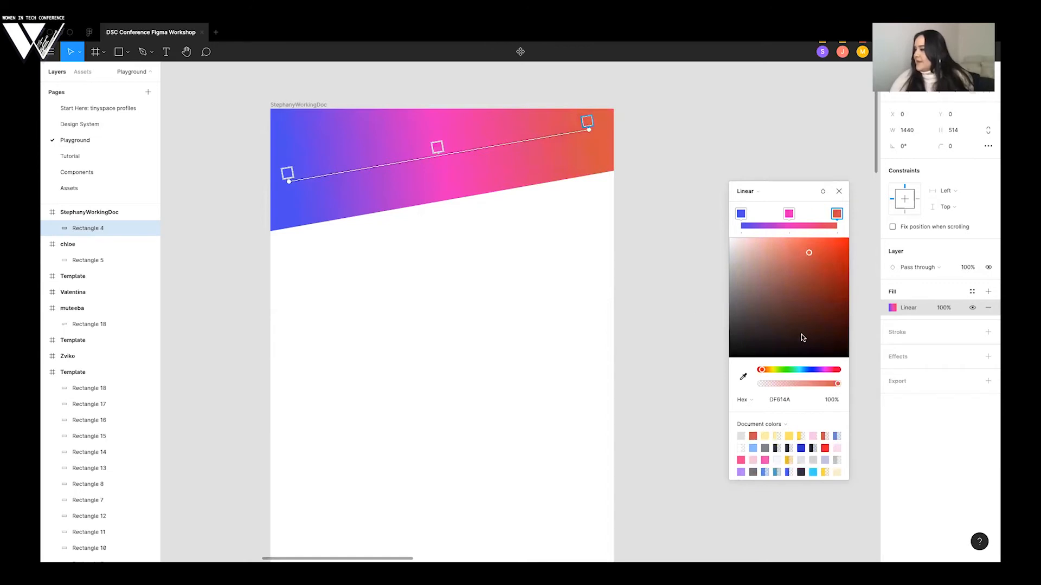
pyautogui.click(765, 371)
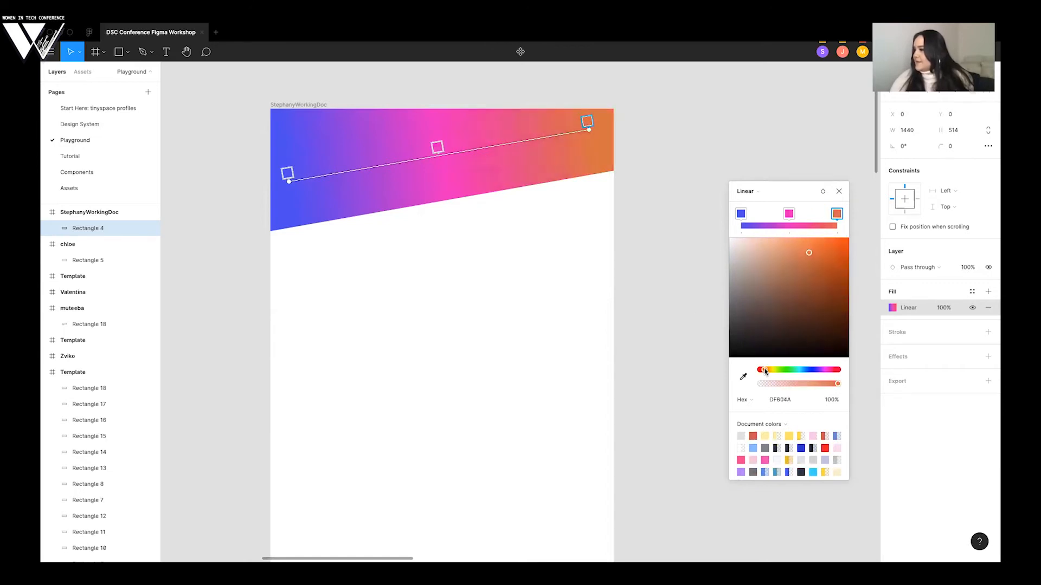
# - Shift the header gradient's right-hand stop to the brighter red-orange FC5F49 and finish editing the fill
pyautogui.click(761, 371)
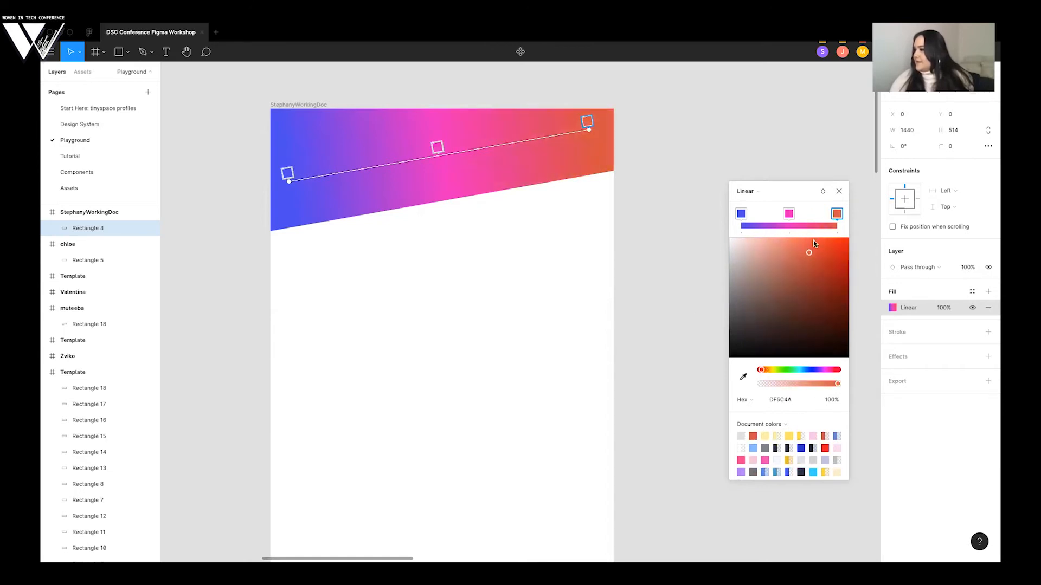
pyautogui.click(820, 244)
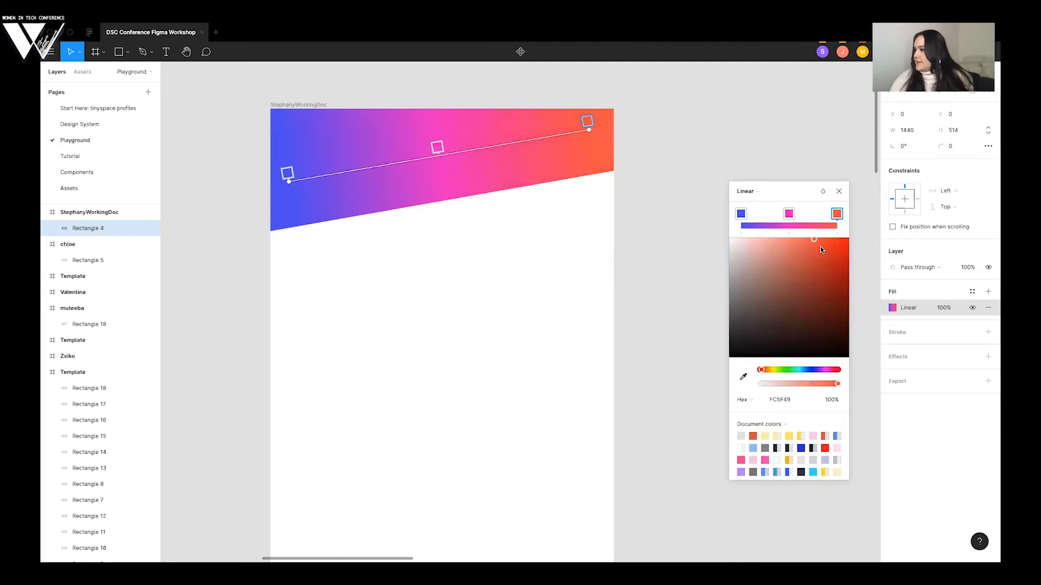
pyautogui.click(692, 233)
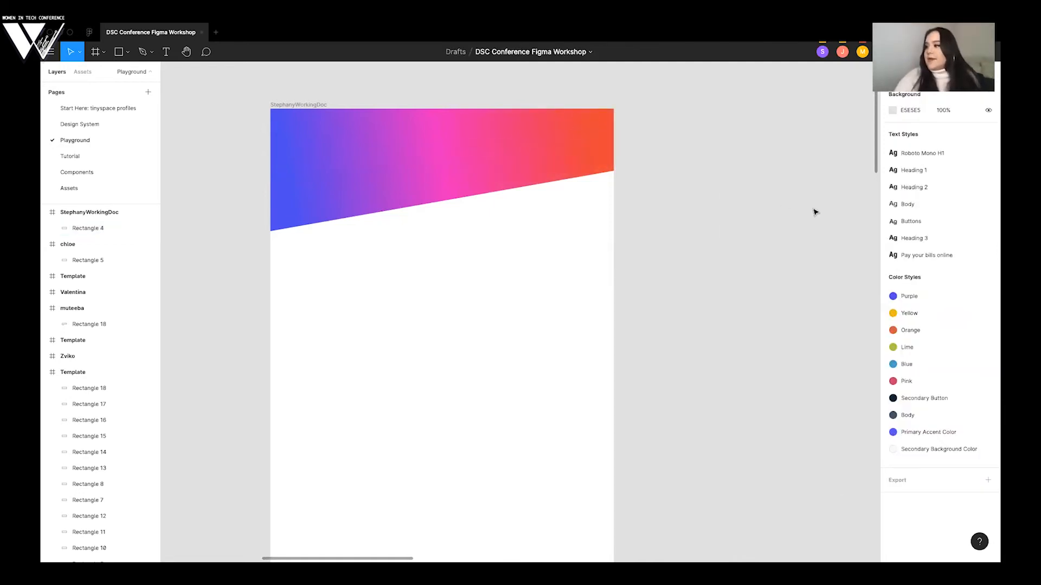
# - Look over the participants' header gradients on the Playground page alongside the working doc and finished prototype
pyautogui.scroll(-3, 815, 212)
pyautogui.scroll(-2, 815, 212)
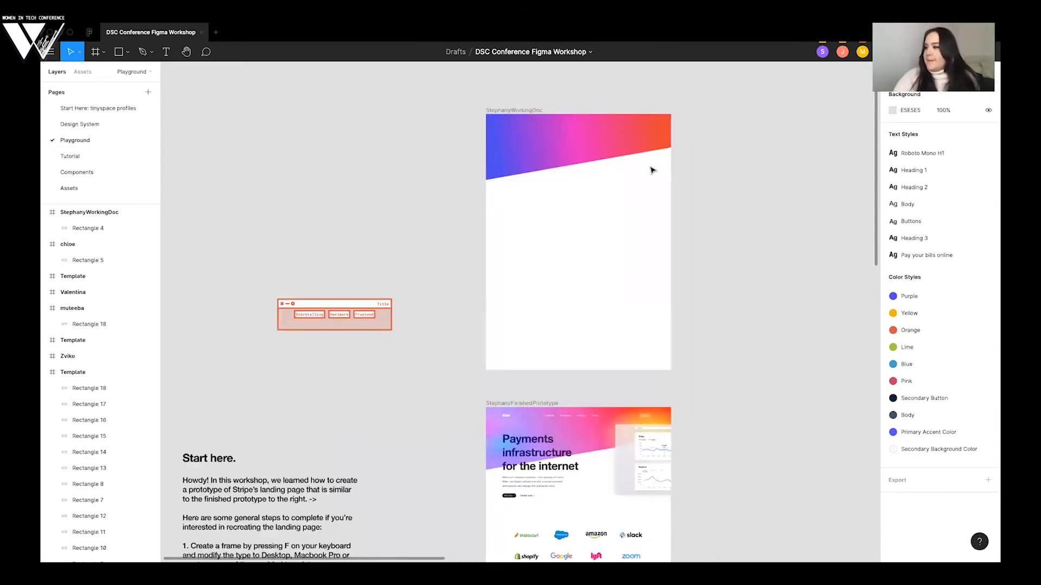
pyautogui.press('super+z')
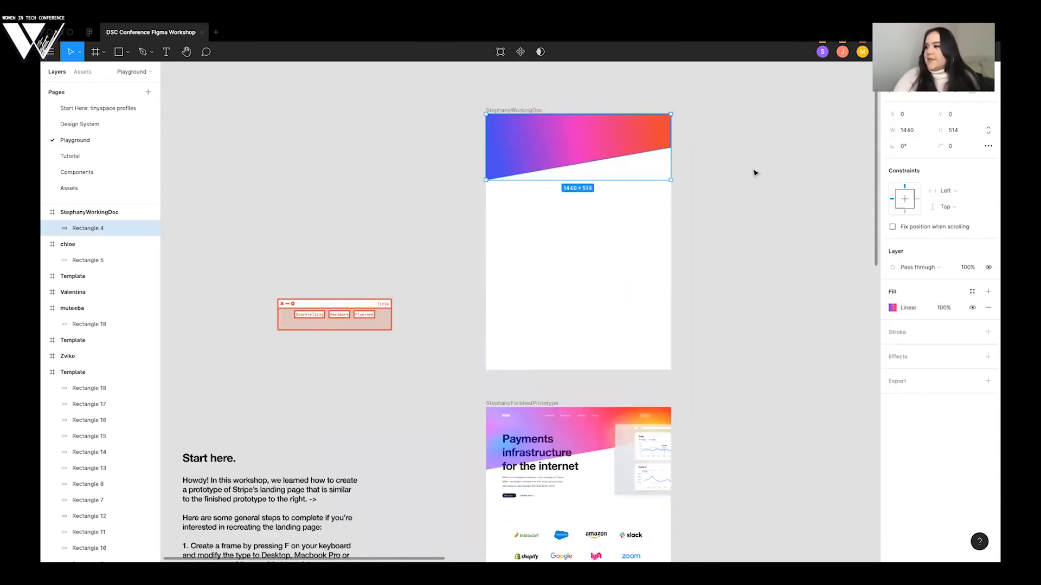
pyautogui.click(755, 173)
pyautogui.scroll(-3, 755, 174)
pyautogui.scroll(-2, 755, 174)
pyautogui.hscroll(3, 755, 174)
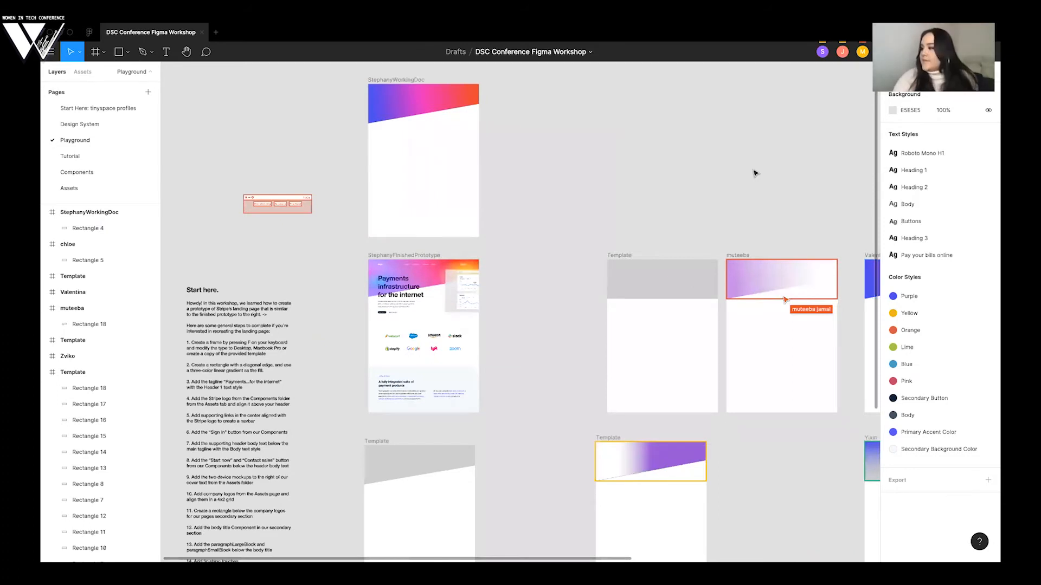
pyautogui.scroll(-3, 755, 173)
pyautogui.hscroll(4, 755, 174)
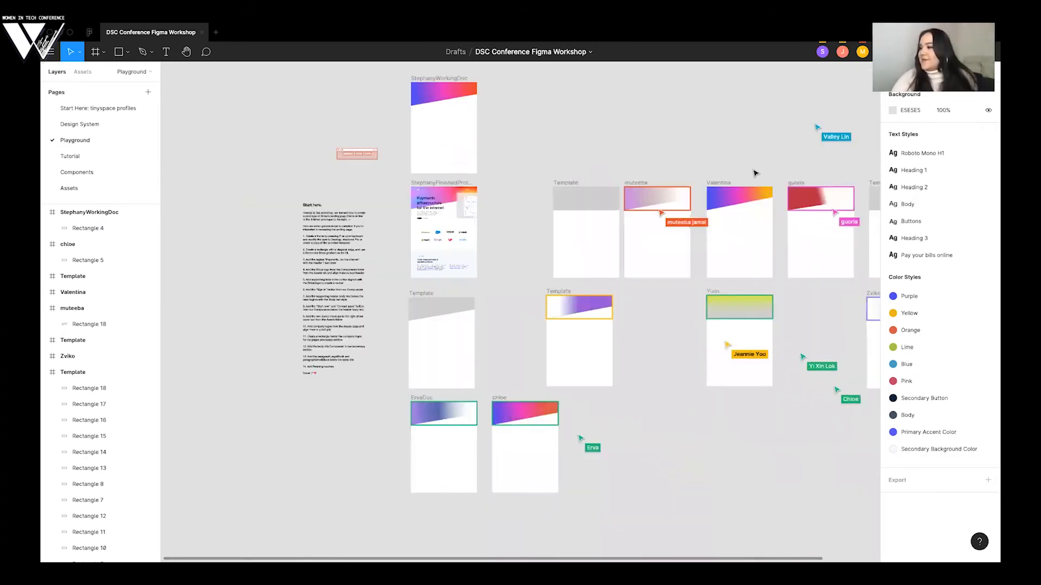
pyautogui.hscroll(2, 755, 173)
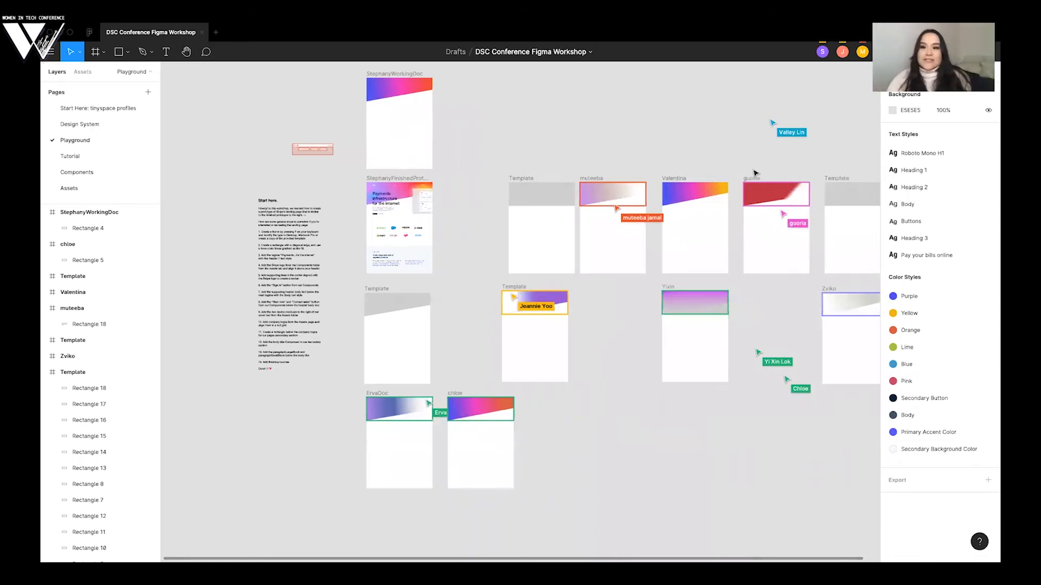
pyautogui.scroll(-1, 755, 174)
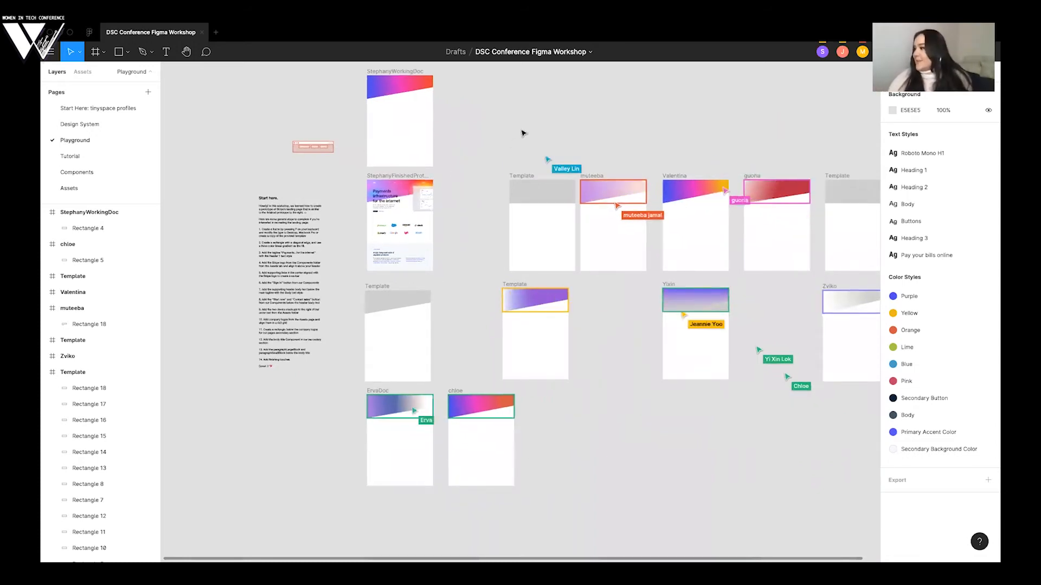
pyautogui.hscroll(3, 526, 132)
pyautogui.scroll(1, 525, 132)
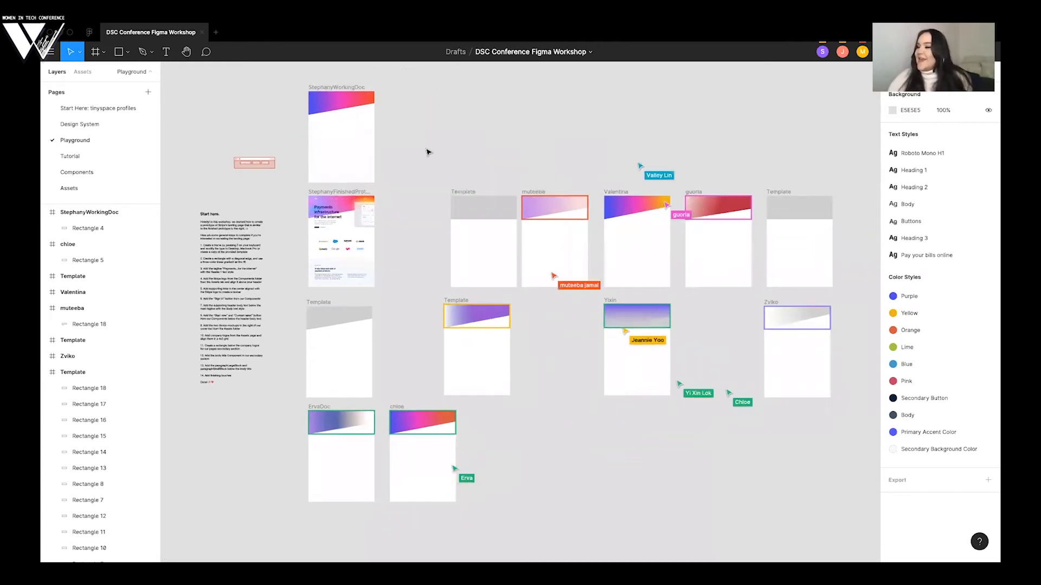
pyautogui.click(310, 106)
pyautogui.click(404, 134)
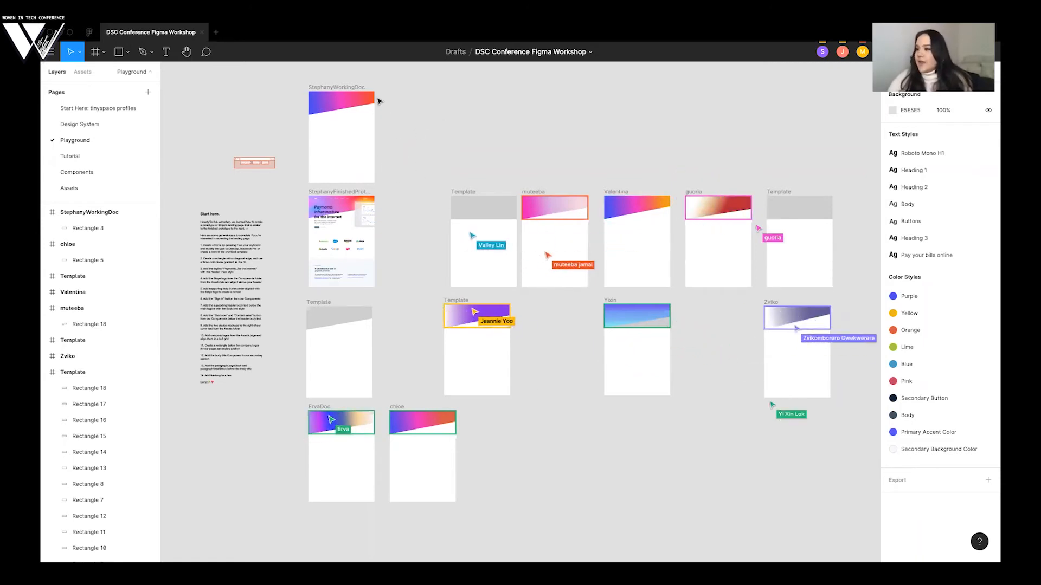
# - Compare the working doc with the finished prototype and examine the "Payments infrastructure for the internet" headline on stripe.com in the browser
pyautogui.scroll(5, 378, 103)
pyautogui.hscroll(-3, 379, 106)
pyautogui.scroll(1, 378, 106)
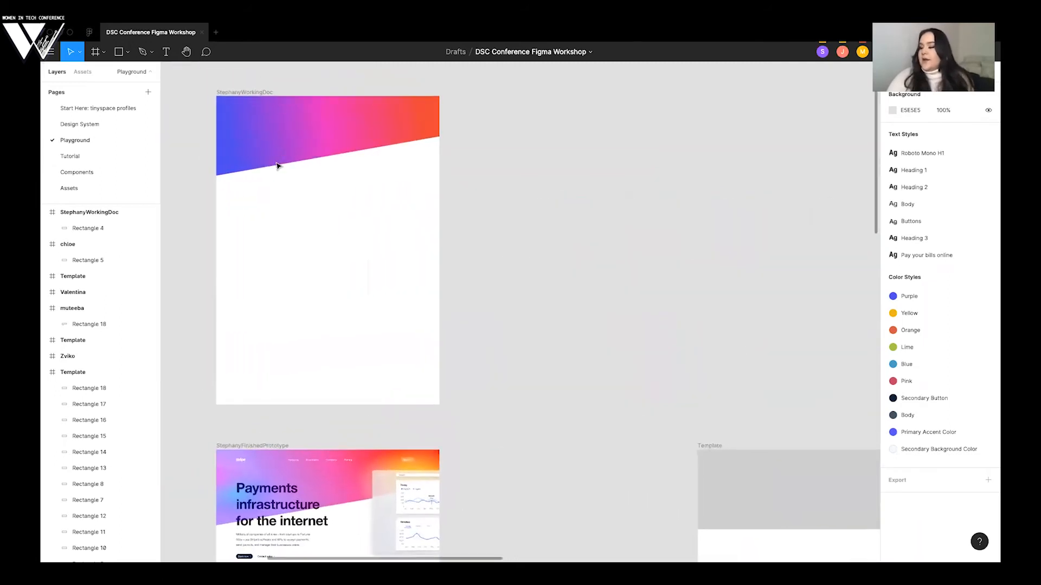
pyautogui.scroll(-2, 437, 187)
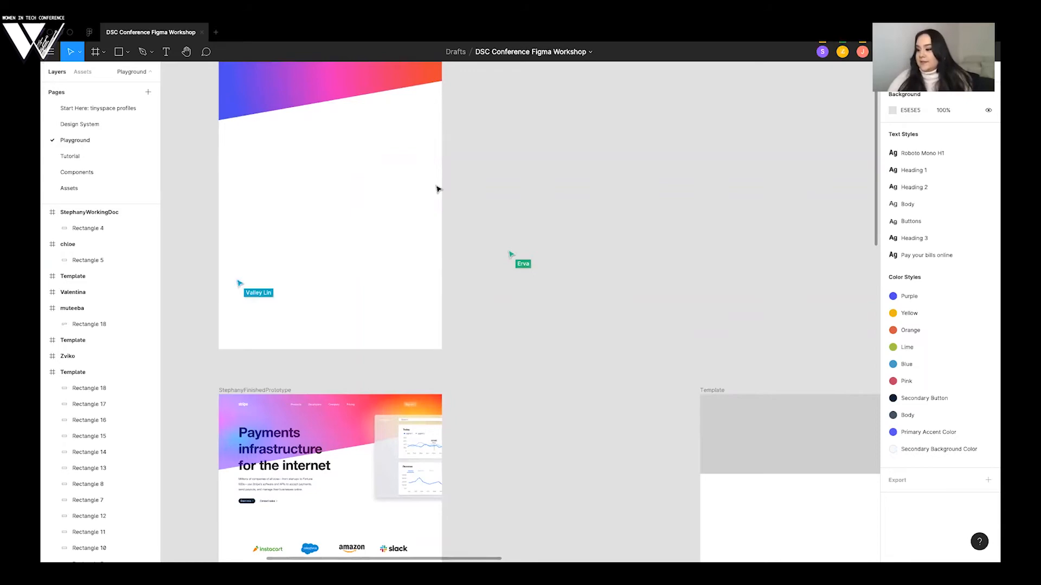
pyautogui.hotkey('ctrl', 'Right')
pyautogui.hotkey('ctrl', 'Left')
pyautogui.hotkey('ctrl', 'Left')
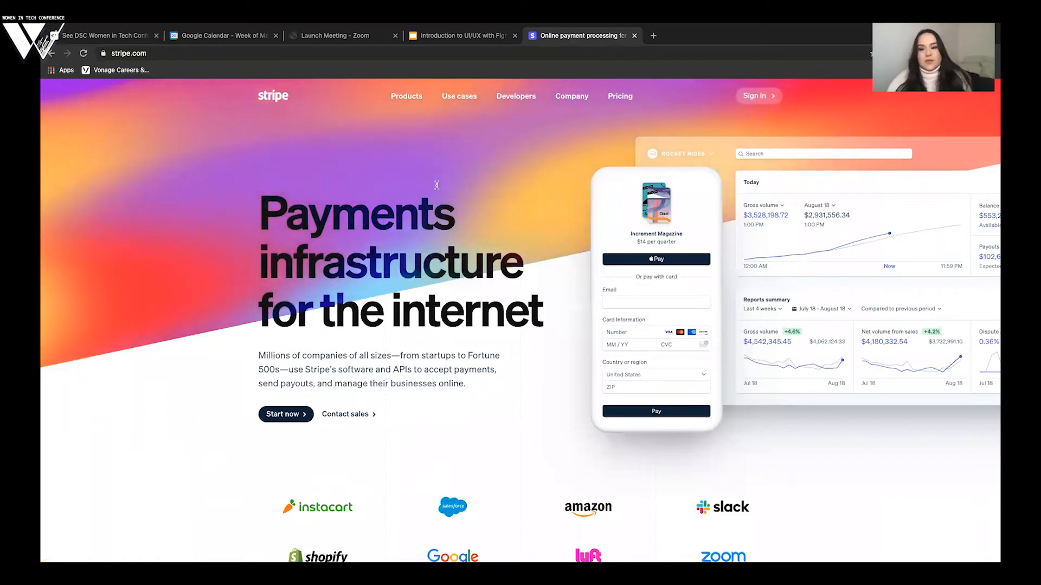
pyautogui.moveTo(263, 206); pyautogui.dragTo(443, 318)
pyautogui.click(442, 318)
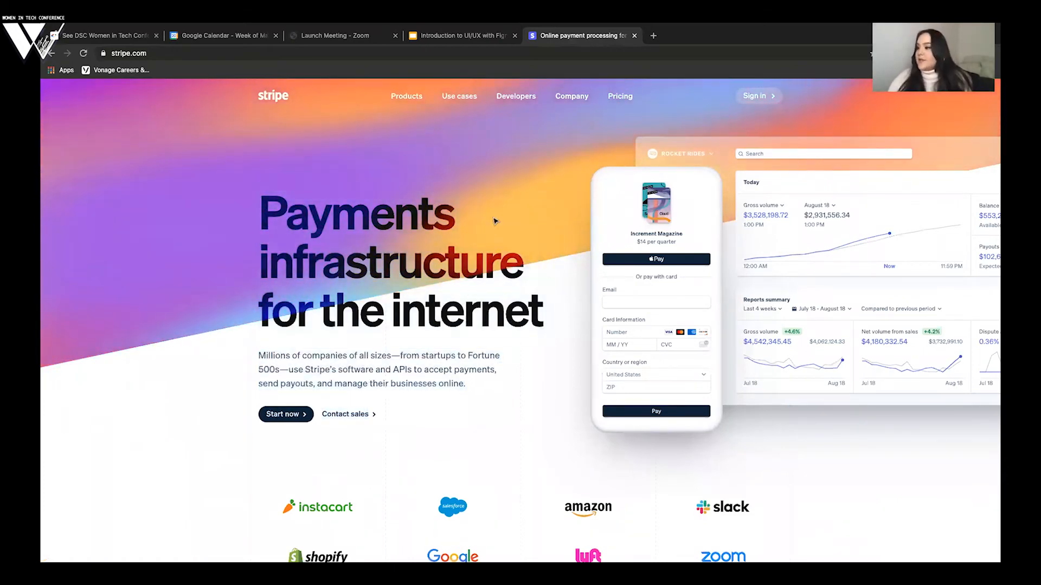
pyautogui.hotkey('ctrl', 'Right')
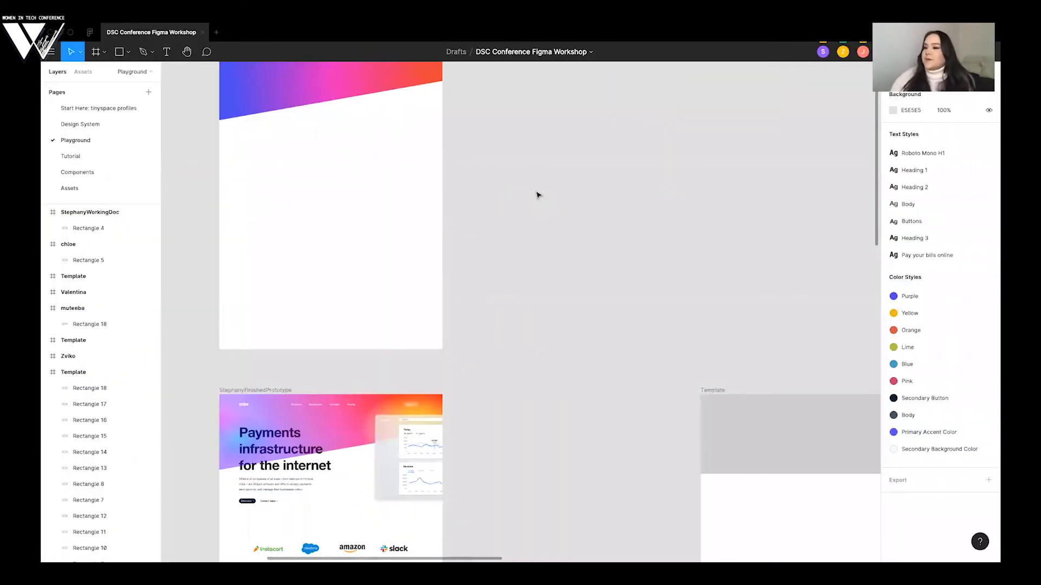
# - Open the Components page in the Figma file and survey its button, logo, title and paragraph components
pyautogui.scroll(1, 539, 195)
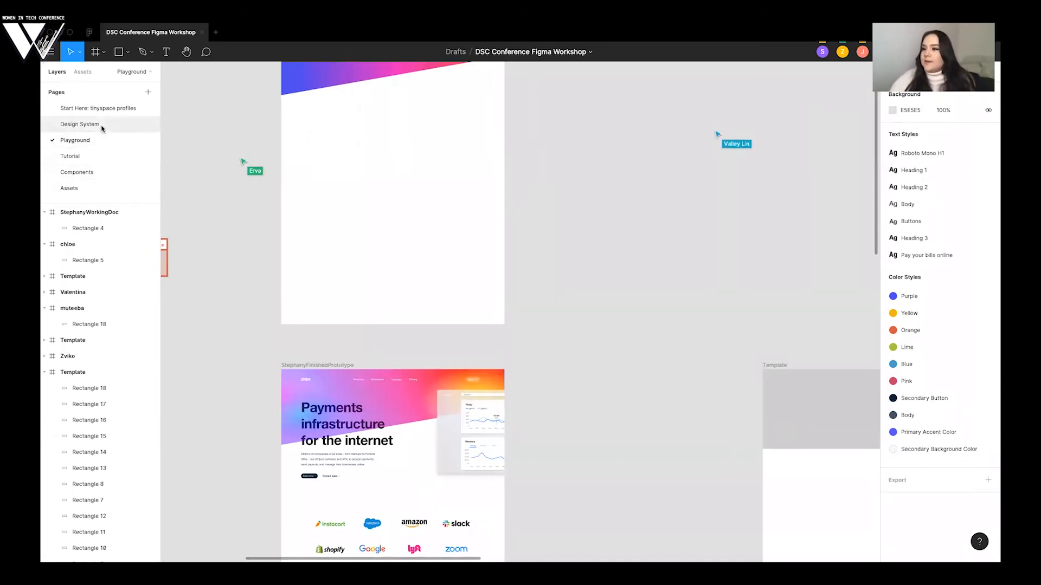
pyautogui.click(74, 173)
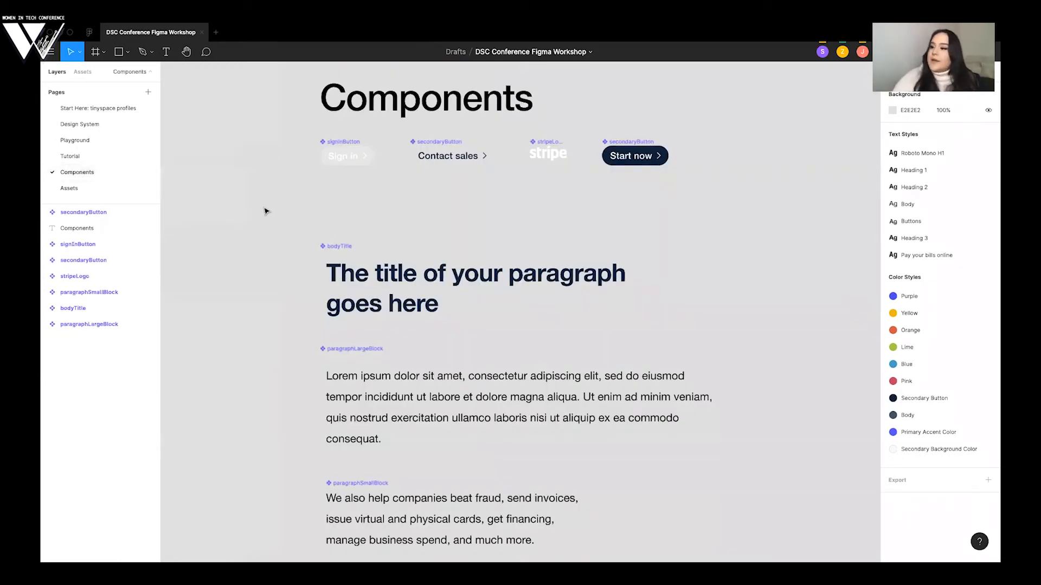
pyautogui.scroll(-1, 264, 211)
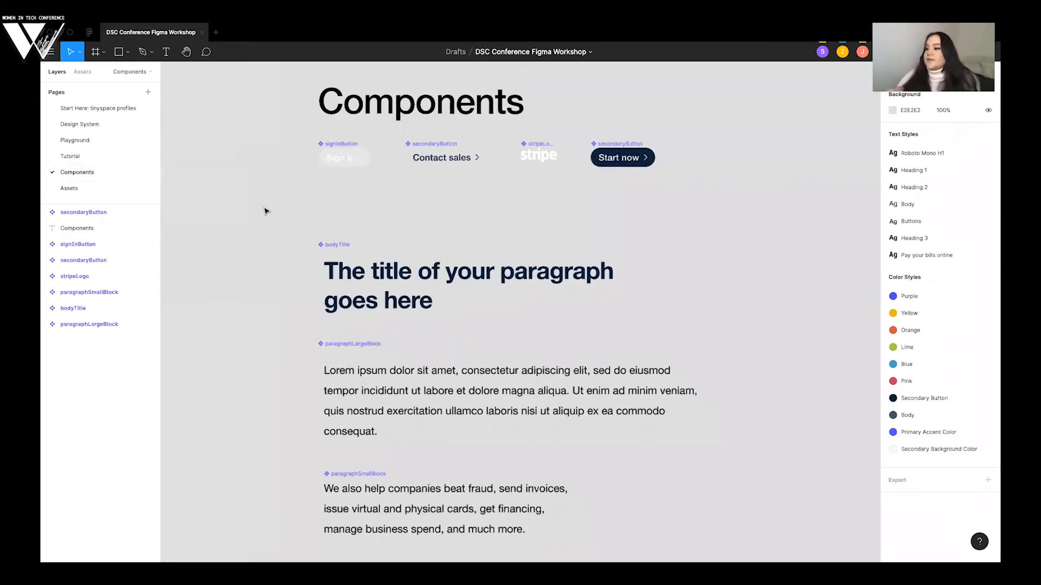
pyautogui.scroll(-1, 264, 211)
pyautogui.scroll(-1, 264, 211)
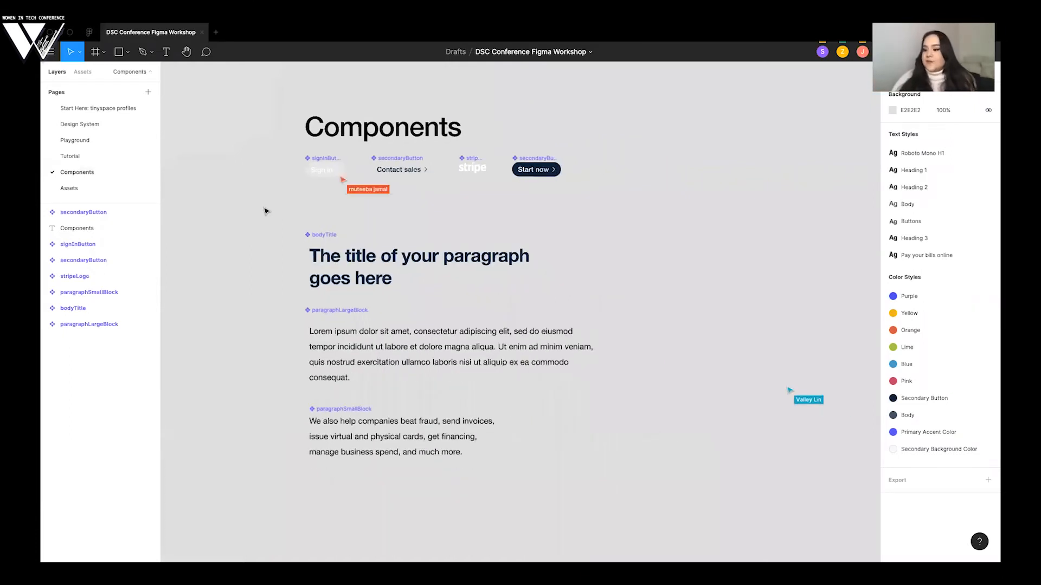
pyautogui.scroll(-1, 265, 211)
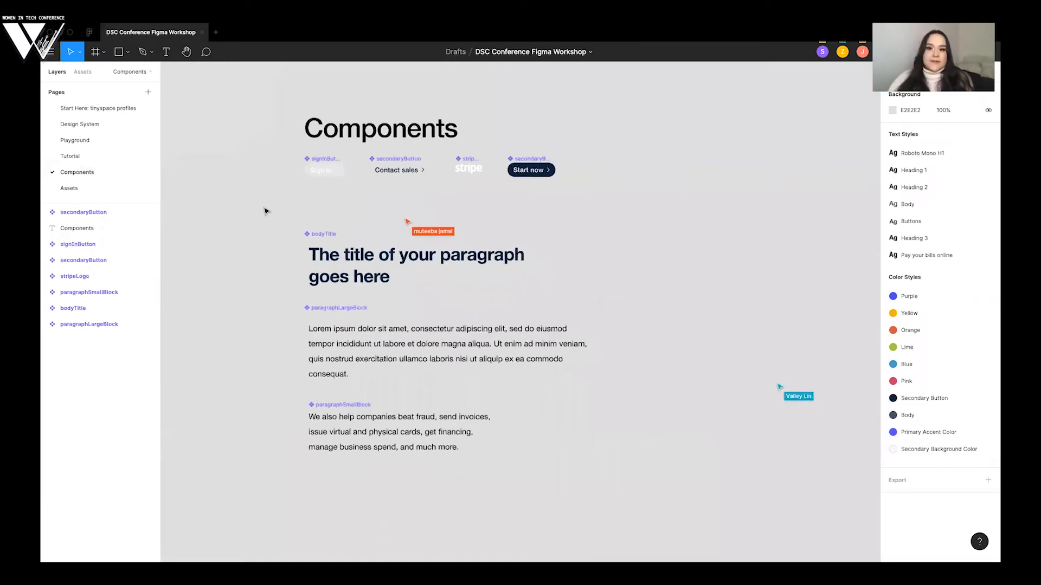
pyautogui.scroll(-1, 264, 211)
pyautogui.scroll(-1, 265, 211)
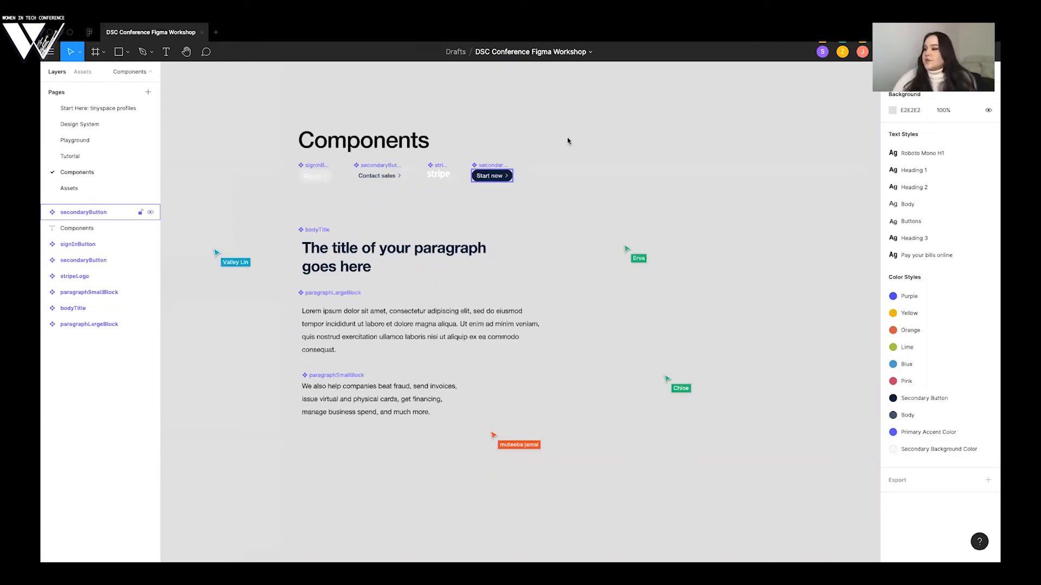
# - Switch to stripe.com in the browser and examine the buttons, titles and paragraph blocks reused across its sections, returning to Figma
pyautogui.press('super+Tab')
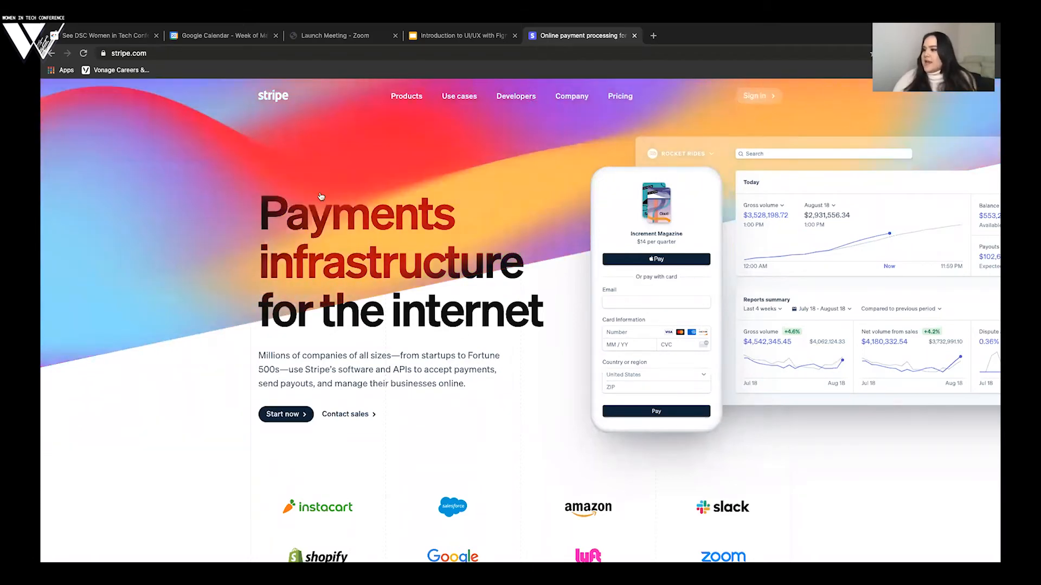
pyautogui.scroll(-10, 392, 192)
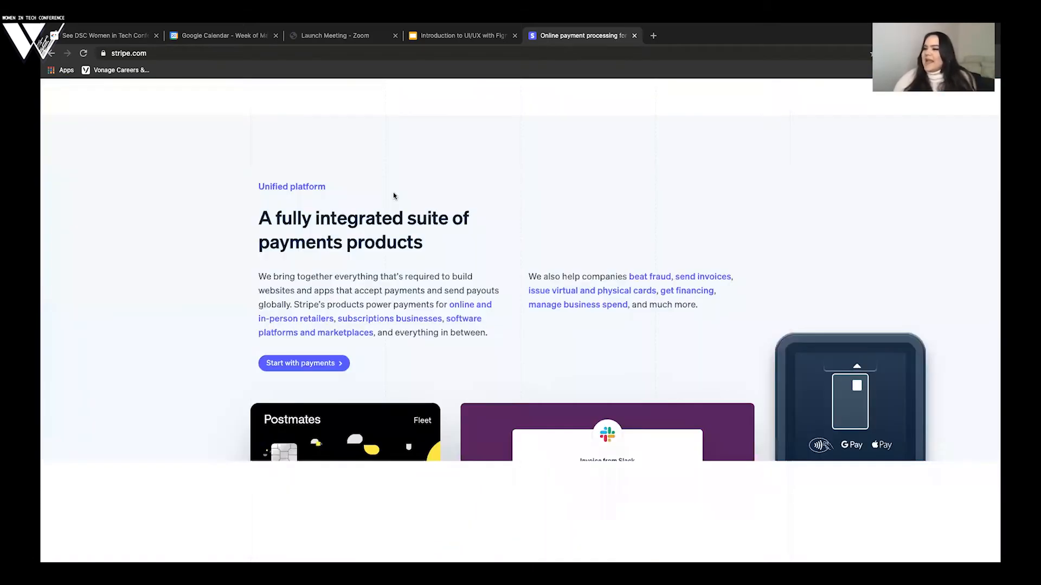
pyautogui.scroll(-3, 394, 196)
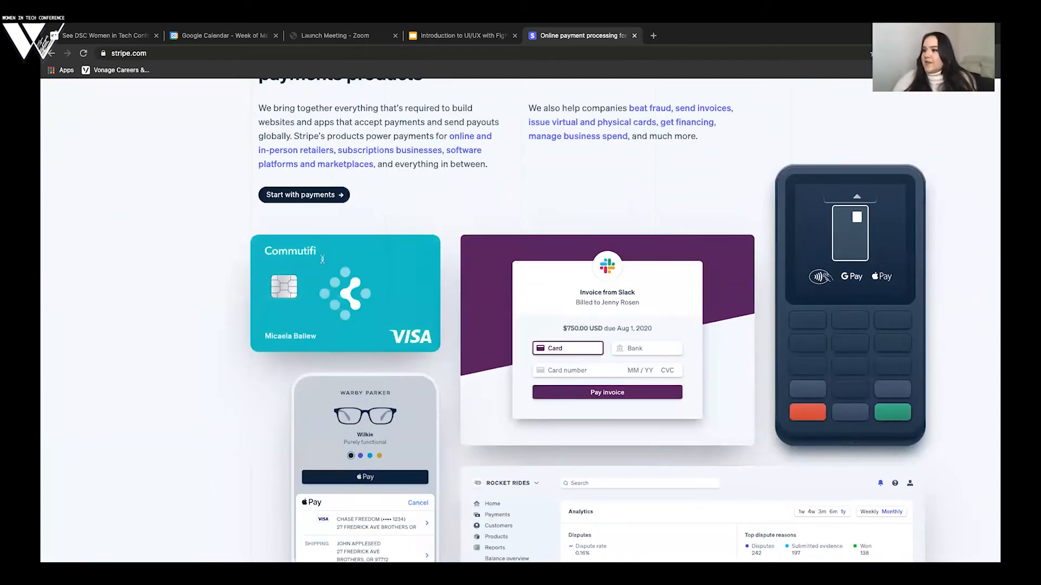
pyautogui.scroll(-5, 322, 260)
pyautogui.scroll(-8, 325, 263)
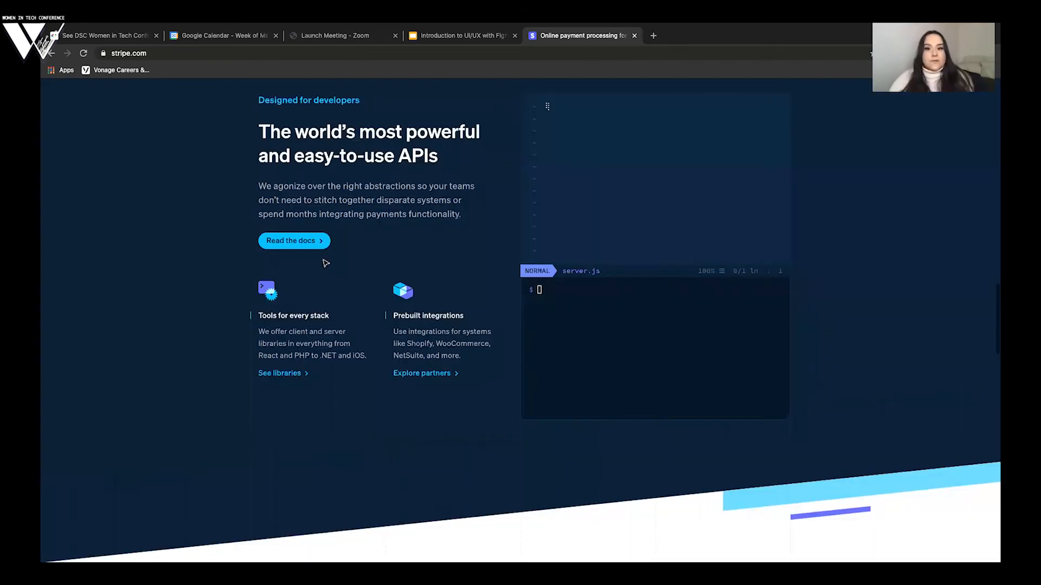
pyautogui.scroll(-8, 325, 263)
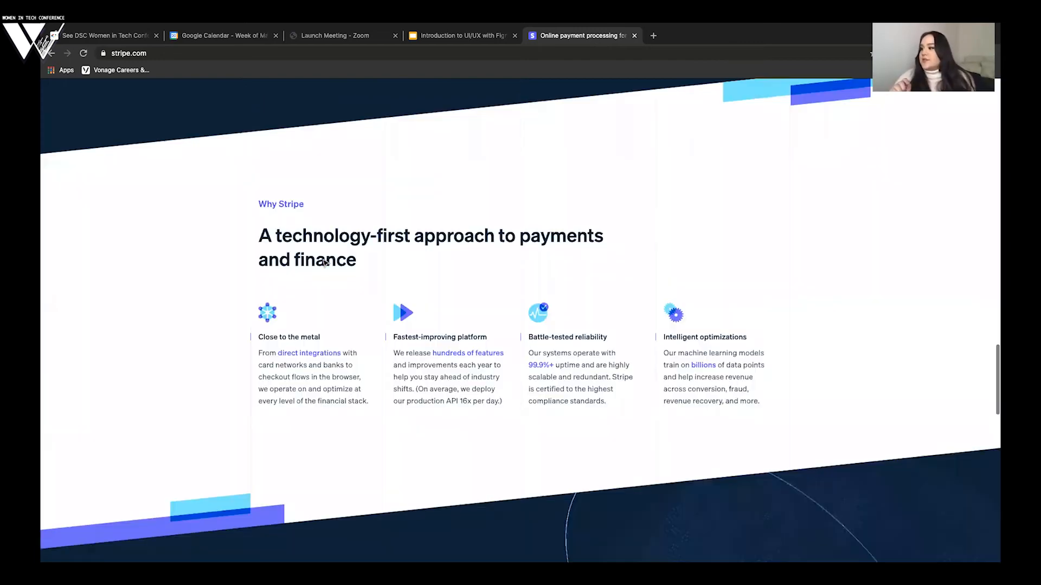
pyautogui.press('super+Tab')
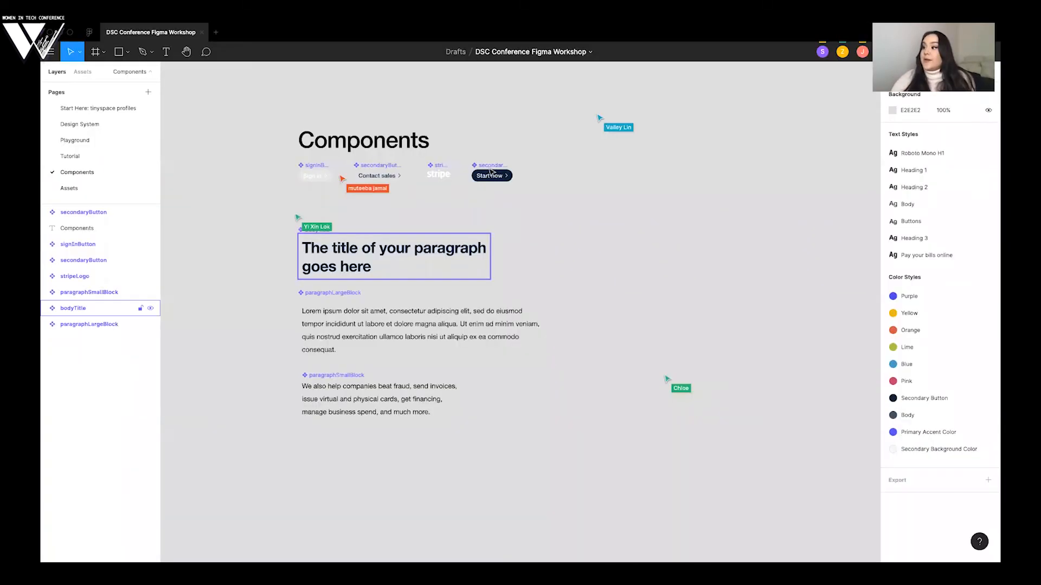
# - Inspect the dark "Start now" button component's properties on the Components page
pyautogui.click(491, 169)
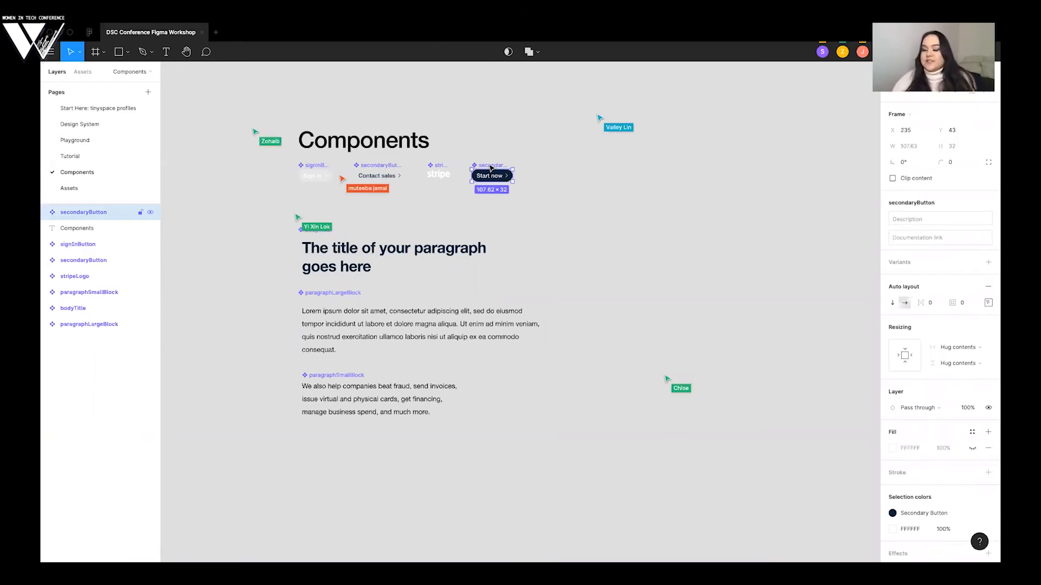
pyautogui.click(574, 187)
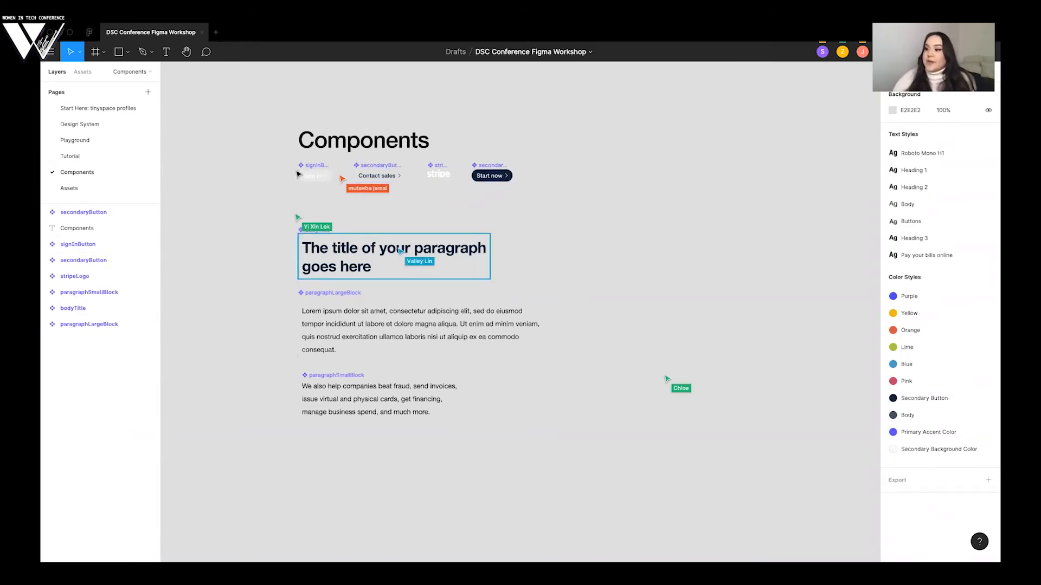
pyautogui.click(480, 176)
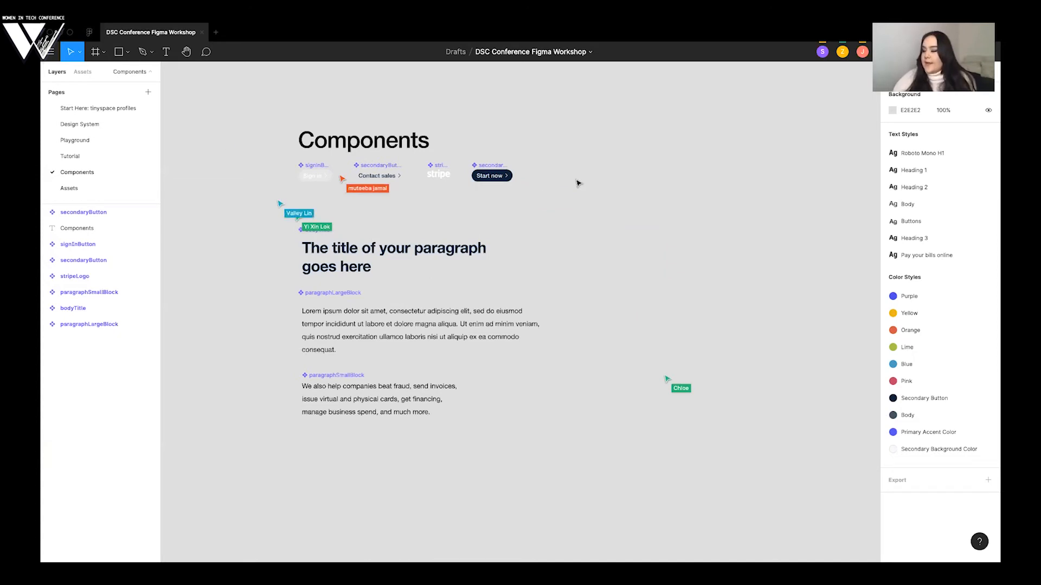
pyautogui.hscroll(1, 576, 177)
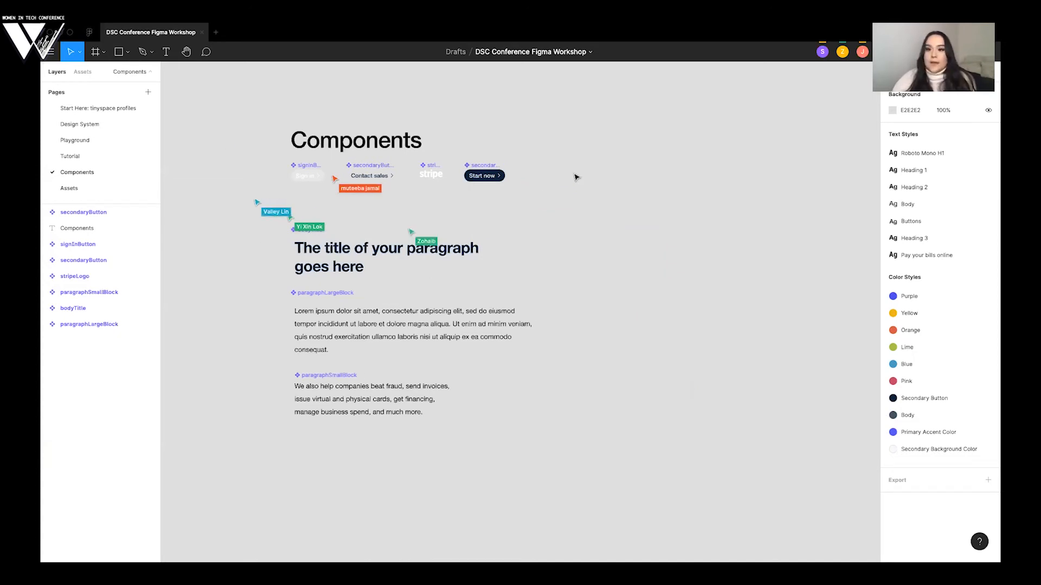
# - Return to stripe.com in the browser and highlight the hero headline, supporting paragraph and buttons for reference
pyautogui.hotkey('alt', 'Tab')
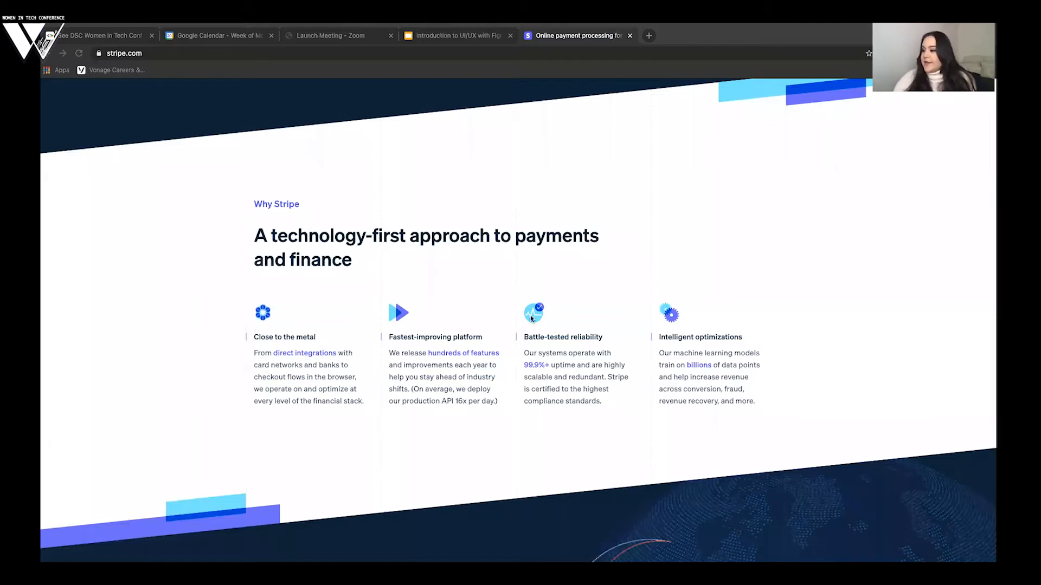
pyautogui.scroll(20, 525, 314)
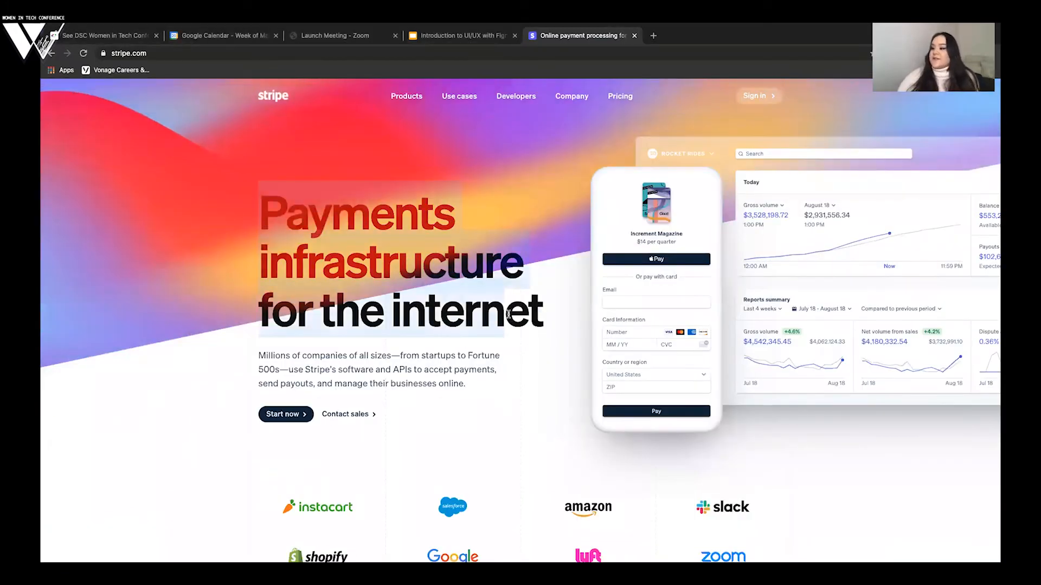
pyautogui.moveTo(531, 305); pyautogui.dragTo(543, 297)
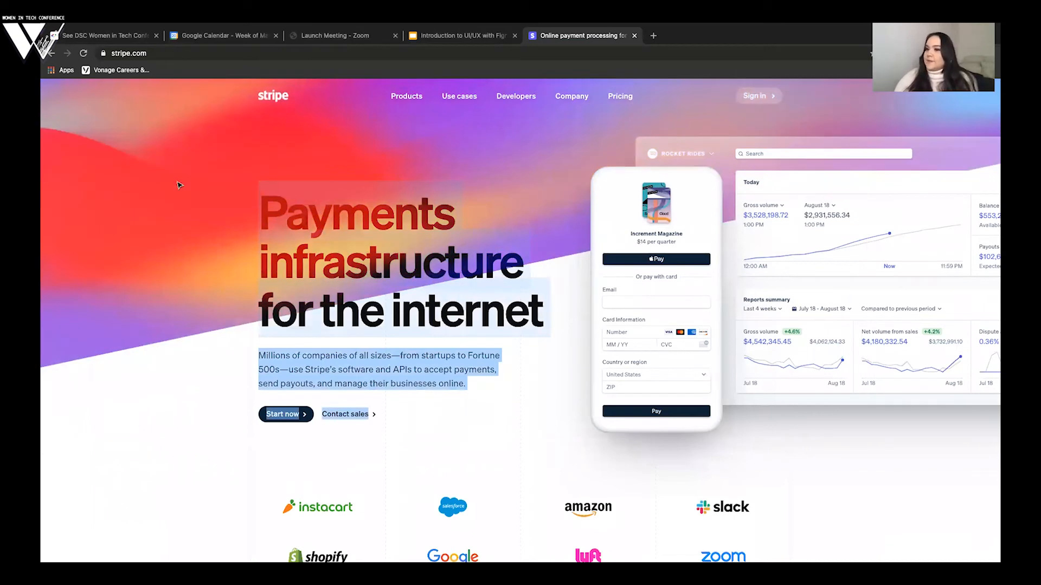
# - Clear the text highlight on stripe.com and return to an empty canvas area beside the components in Figma
pyautogui.click(185, 91)
pyautogui.hotkey('ctrl', 'Right')
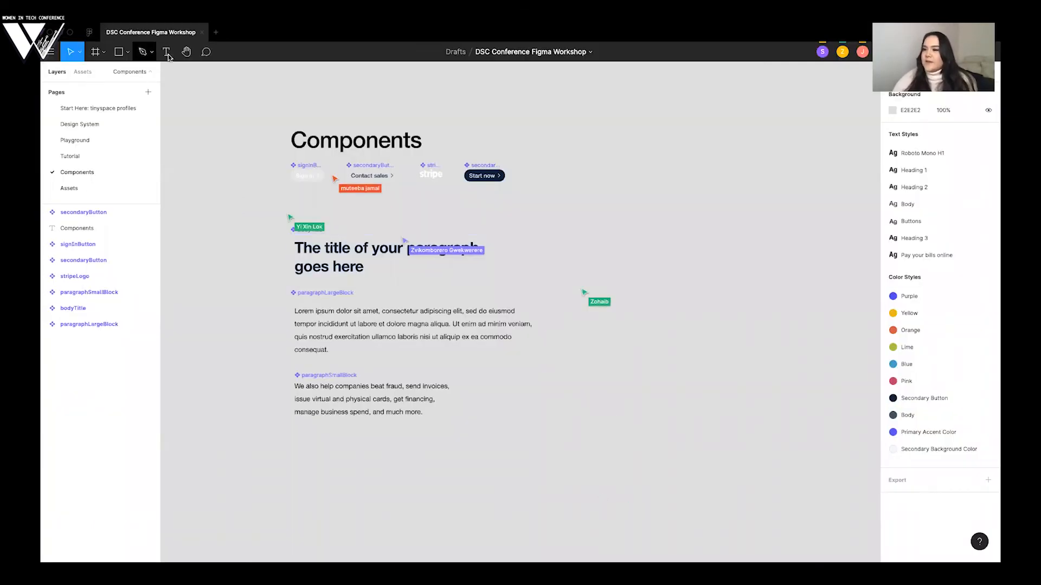
pyautogui.click(168, 53)
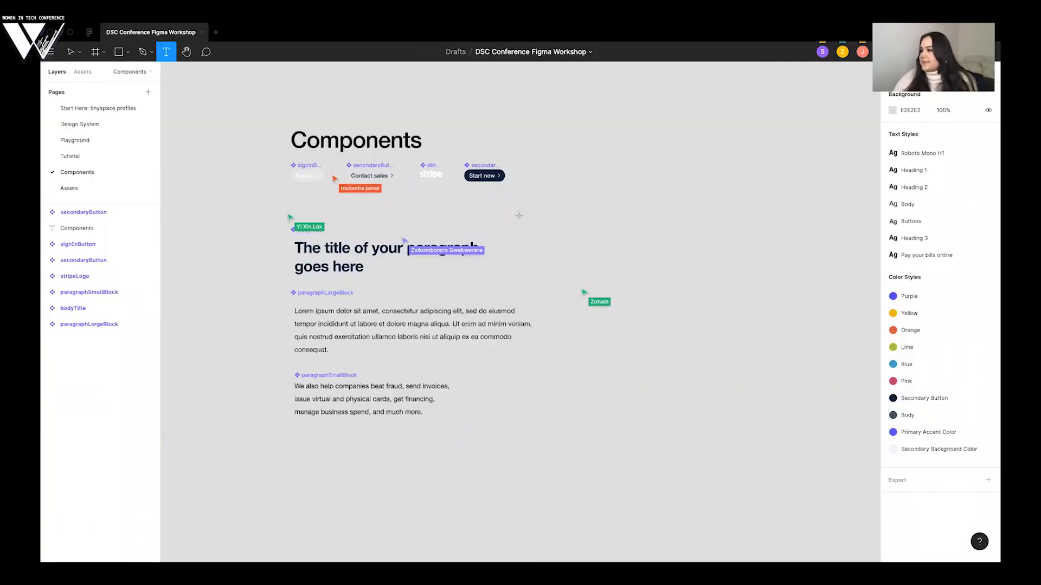
pyautogui.hscroll(3, 618, 199)
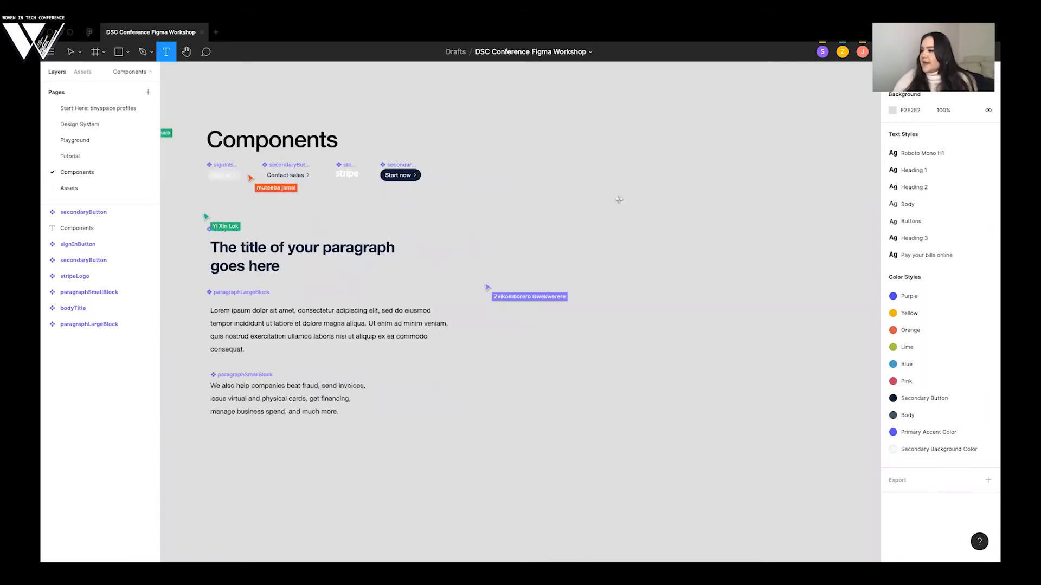
pyautogui.hscroll(3, 498, 201)
pyautogui.click(503, 210)
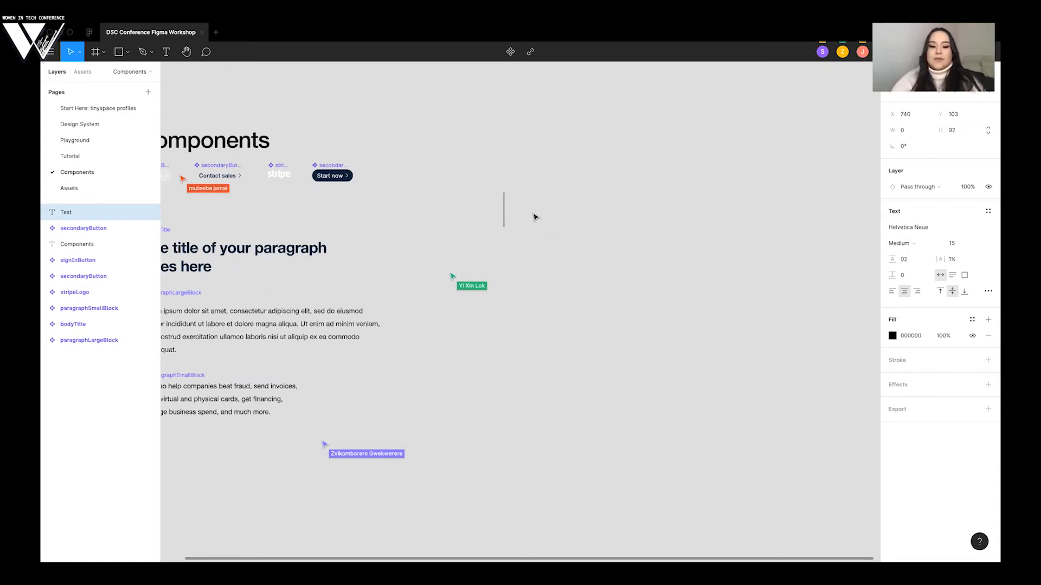
pyautogui.write('Title')
pyautogui.press('Return')
pyautogui.write('Goes')
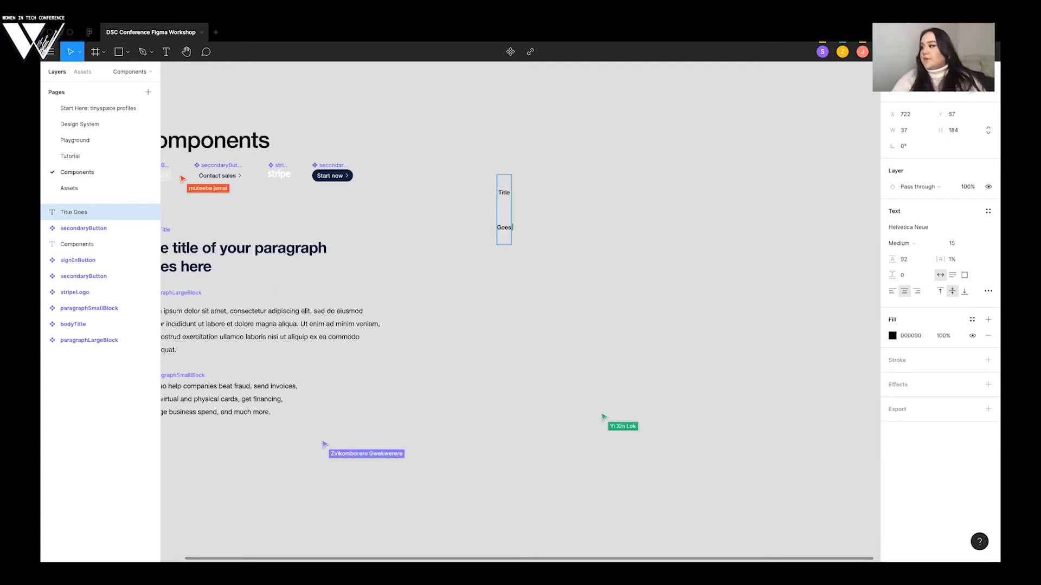
pyautogui.write(' Here')
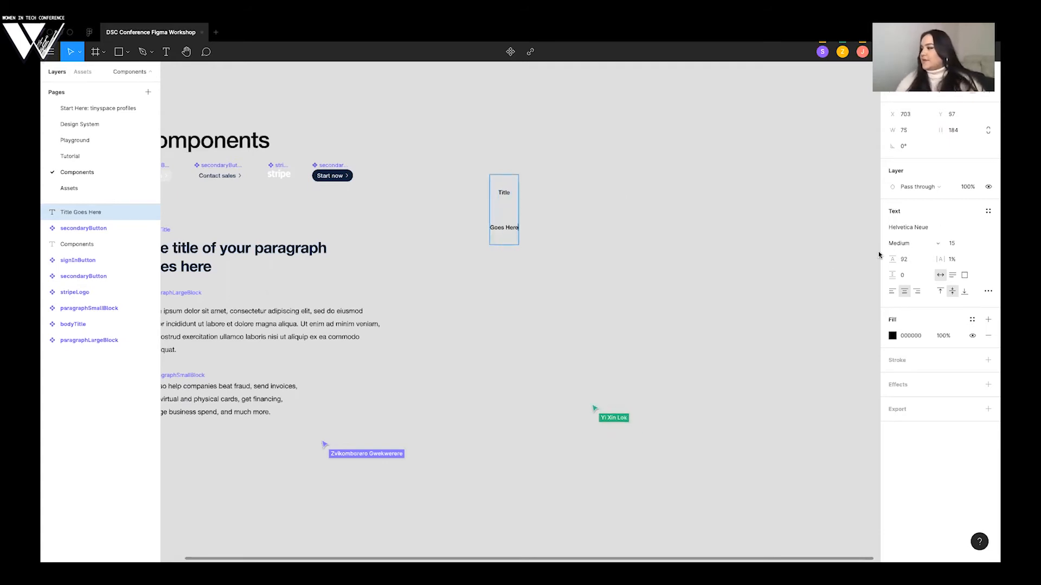
pyautogui.write('0')
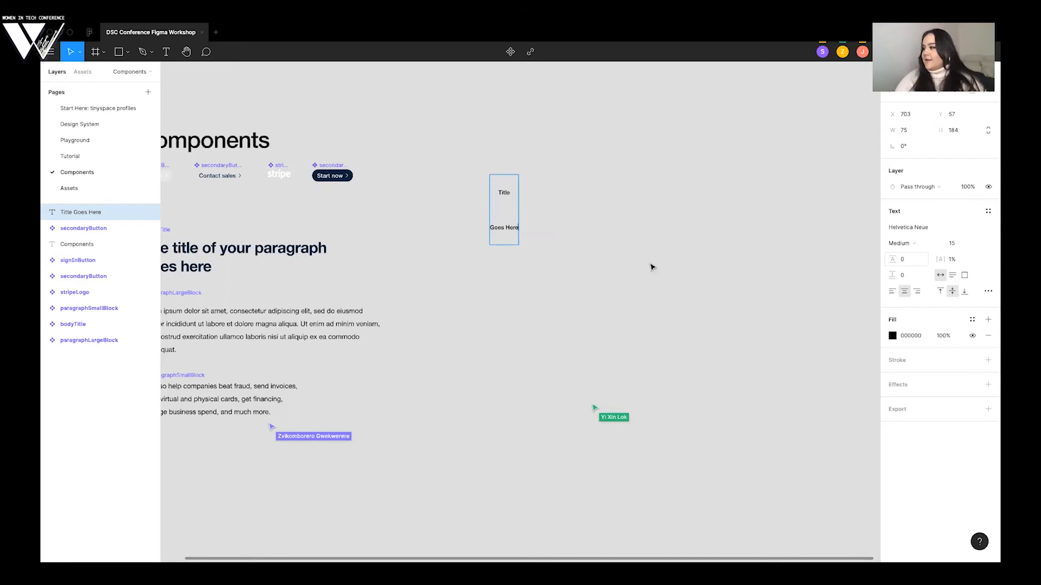
pyautogui.press('Escape')
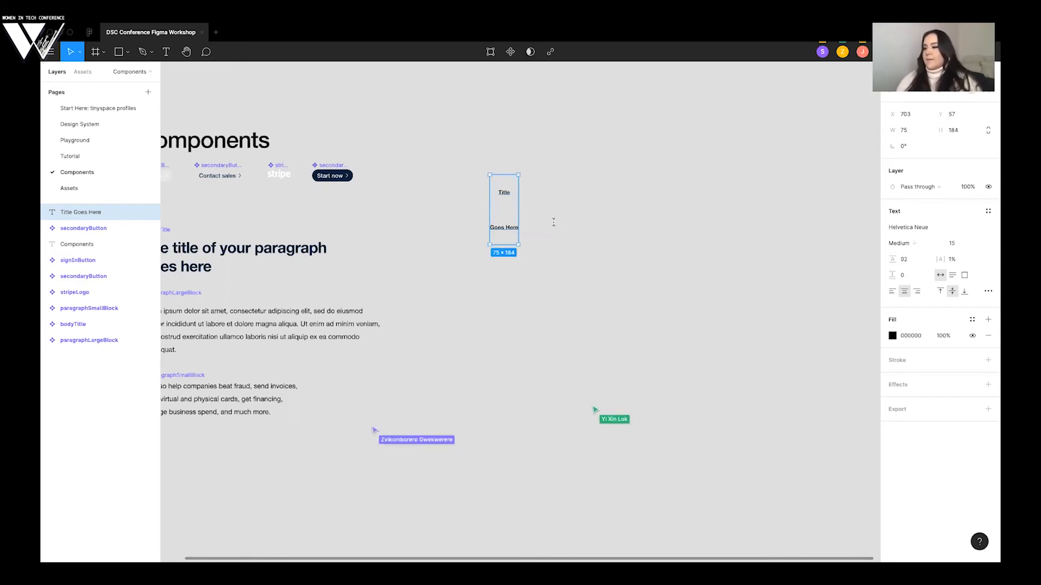
pyautogui.press('Delete')
# - Add a text layer beside the components reading "Title goes in this section", split over three lines after "Title" and "this"
pyautogui.press('t')
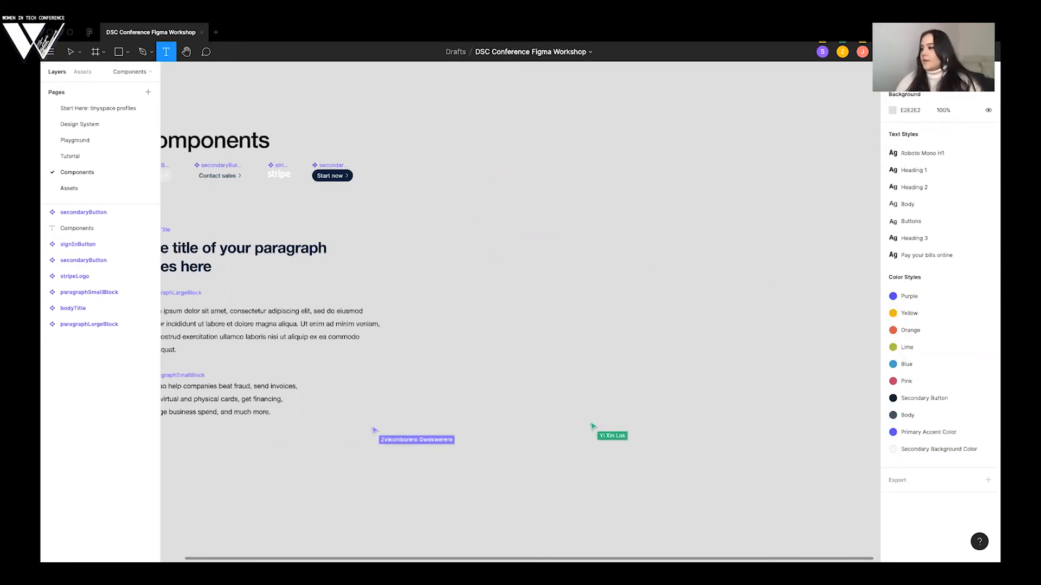
pyautogui.click(554, 223)
pyautogui.write('Title go')
pyautogui.press('BackSpace')
pyautogui.press('BackSpace')
pyautogui.write('goes here')
pyautogui.press('Return')
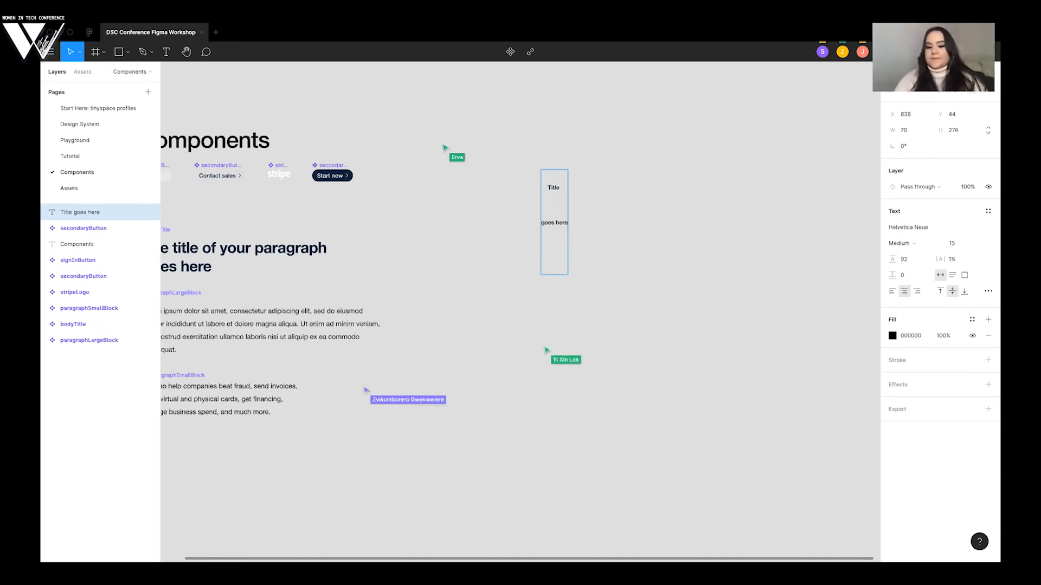
pyautogui.hotkey('ctrl', 'a')
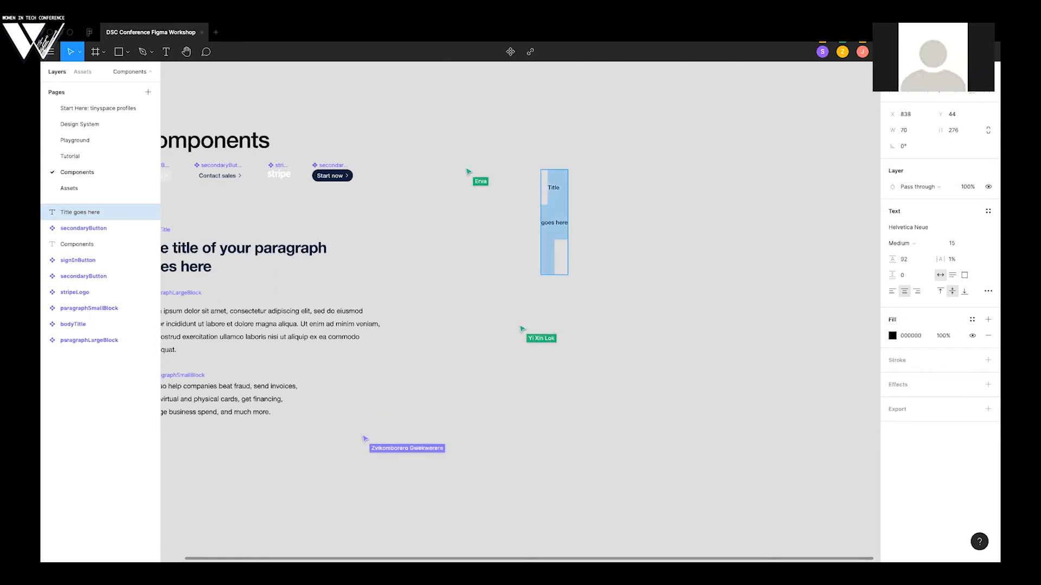
pyautogui.write('Title goes')
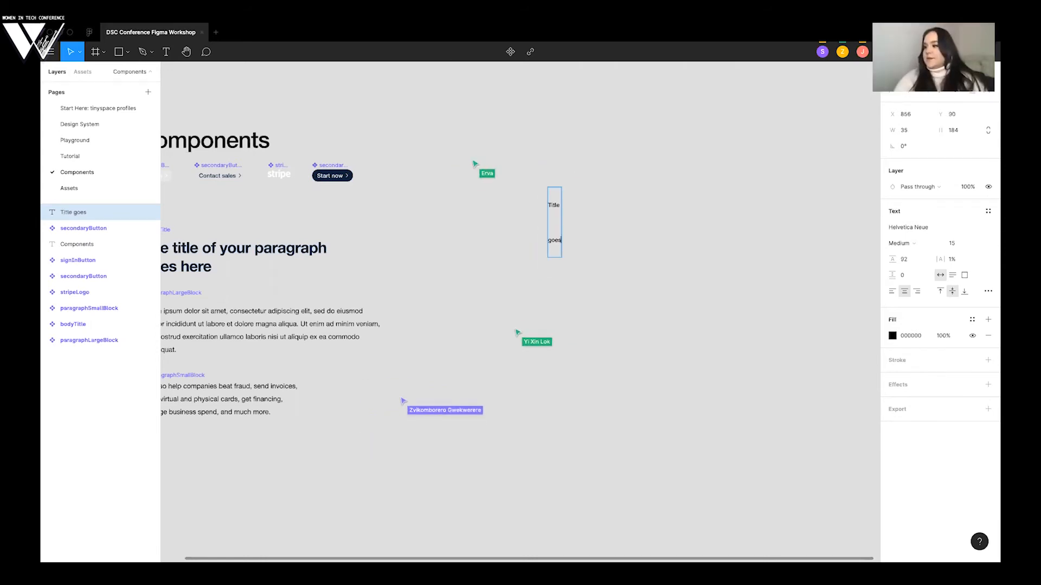
pyautogui.write(' in this section')
# - Set the line height of the whole "Title goes in this section" text to 21
pyautogui.hotkey('ctrl', 'a')
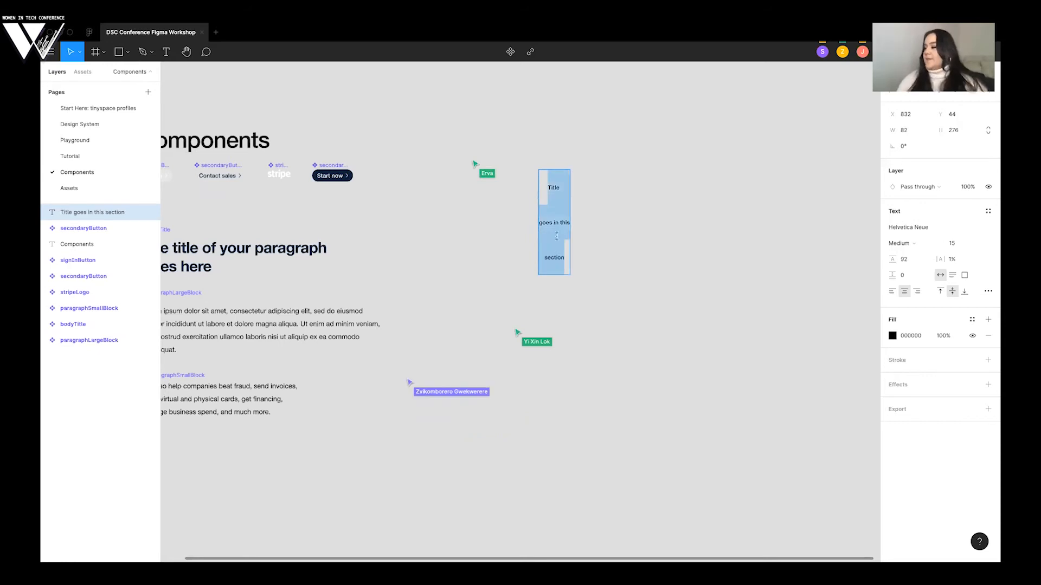
pyautogui.hscroll(1, 994, 206)
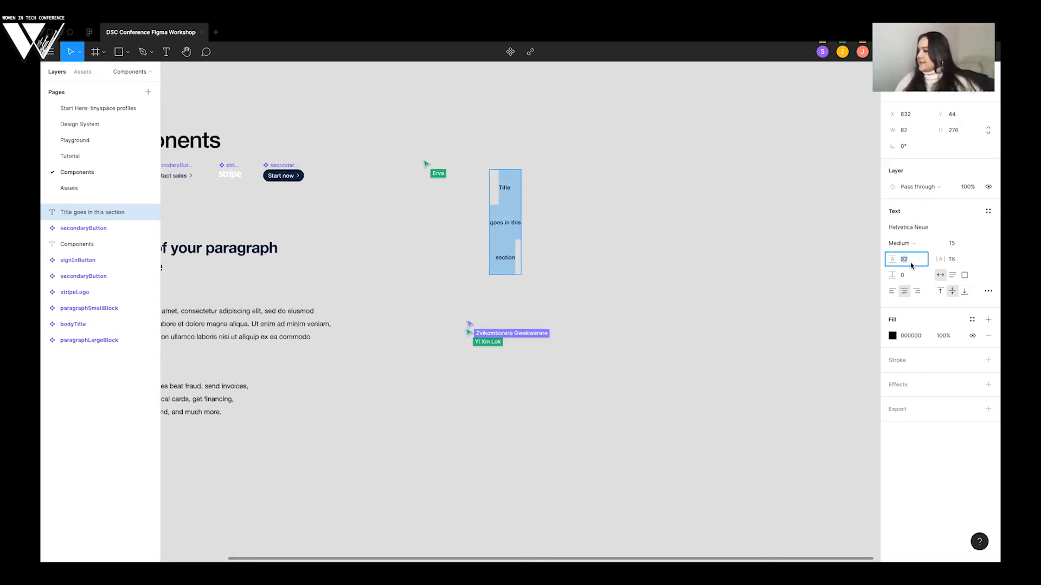
pyautogui.write('0')
pyautogui.press('Return')
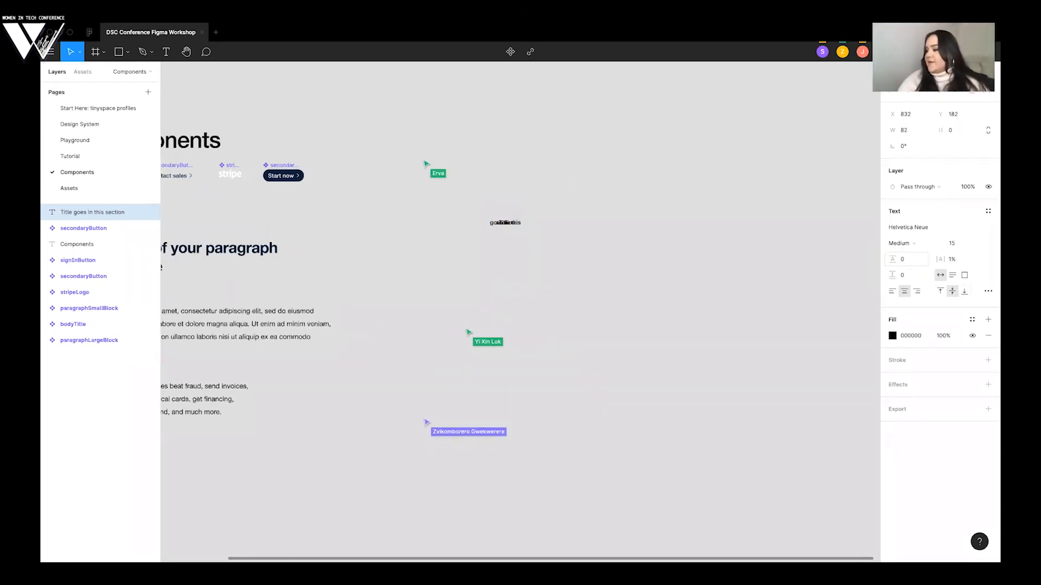
pyautogui.click(916, 259)
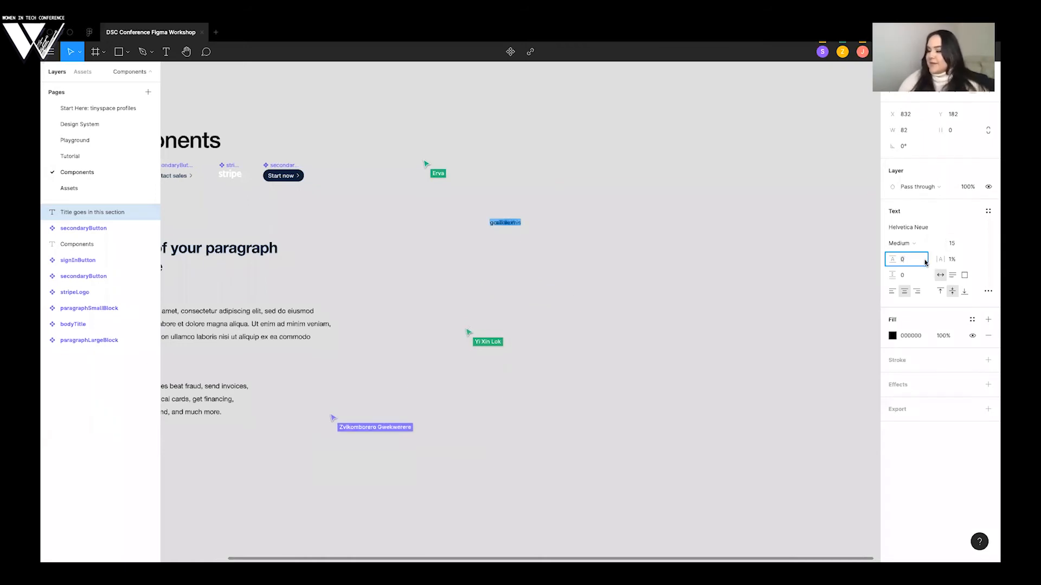
pyautogui.press('Up')
pyautogui.press('Up')
pyautogui.press('Up')
pyautogui.press('Up')
pyautogui.press('Up')
pyautogui.press('Up')
pyautogui.press('Up')
pyautogui.press('Up')
pyautogui.press('Up')
pyautogui.press('Up')
pyautogui.press('Up')
pyautogui.press('Up')
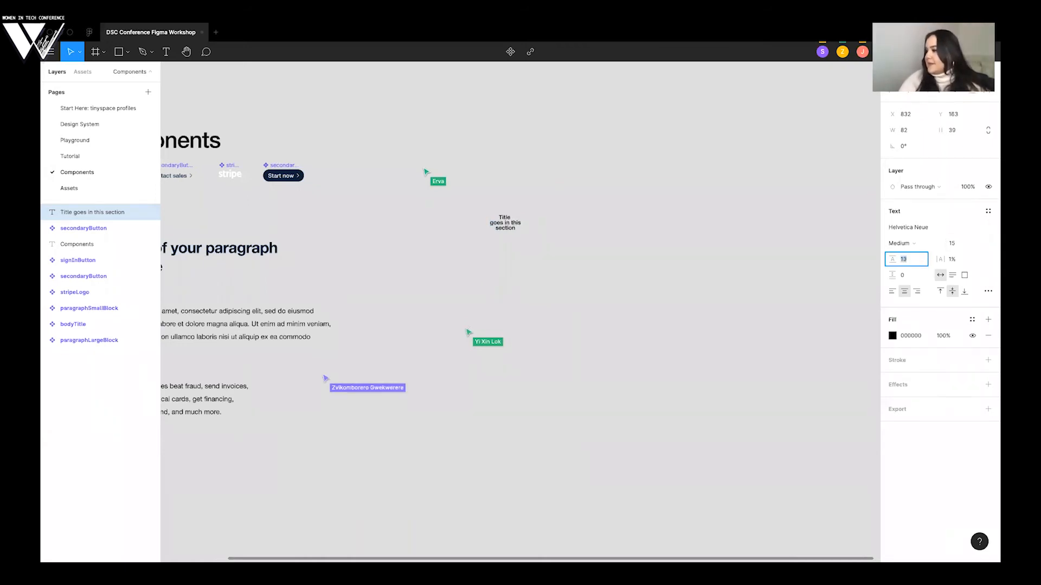
pyautogui.press('Up')
pyautogui.press('Up')
pyautogui.press('Up')
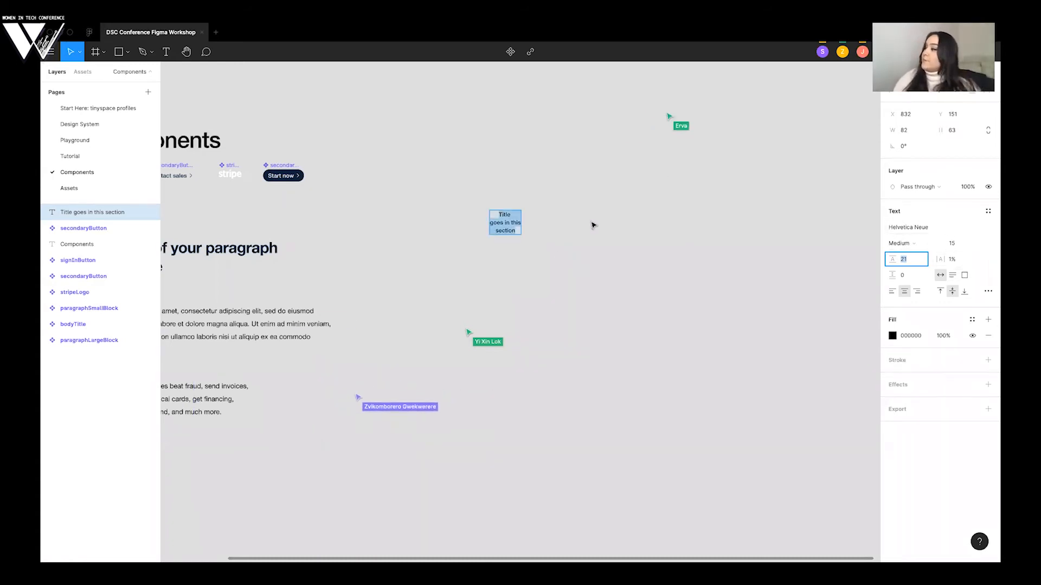
pyautogui.click(556, 228)
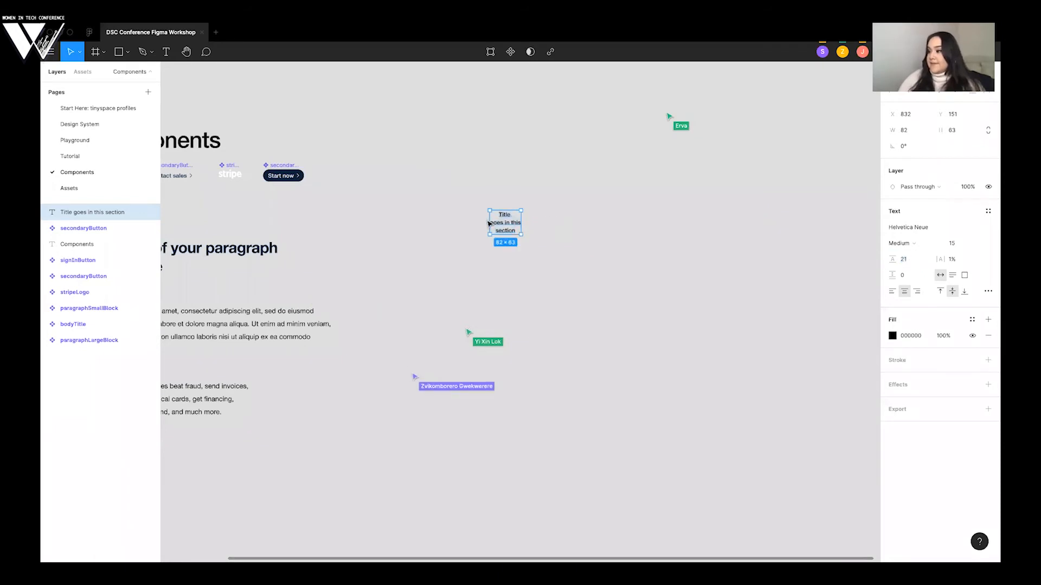
# - Review the Design System page's typography and left-align the title text on the Components page, checking it against Stripe's hero headline
pyautogui.click(80, 124)
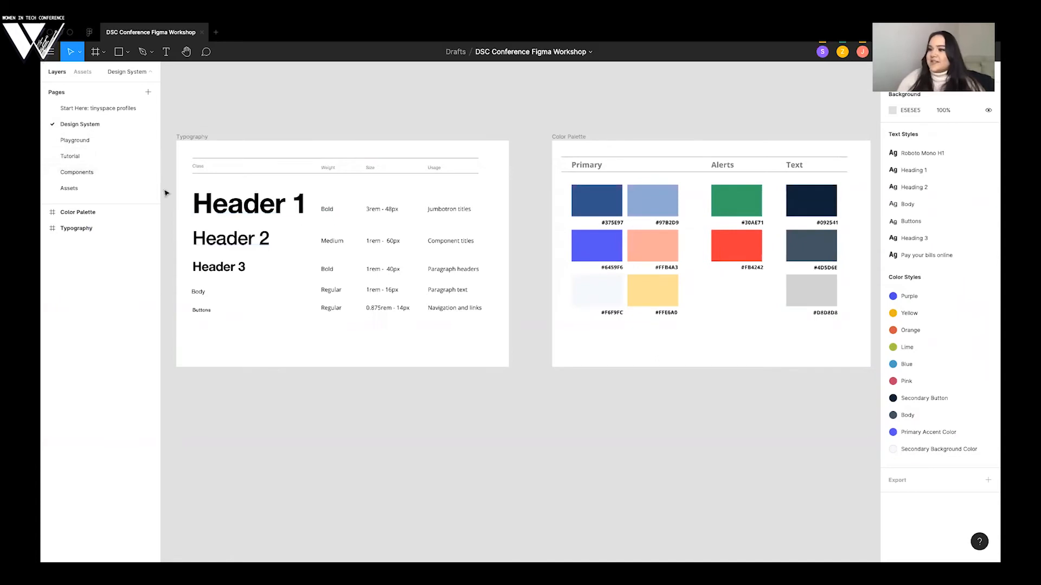
pyautogui.click(90, 157)
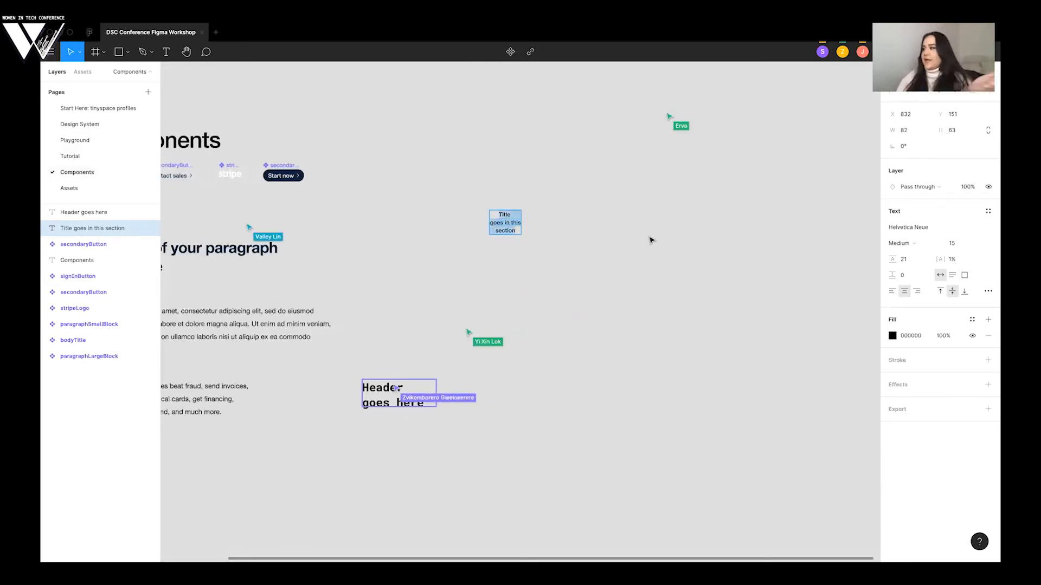
pyautogui.click(893, 292)
pyautogui.hscroll(-3, 425, 240)
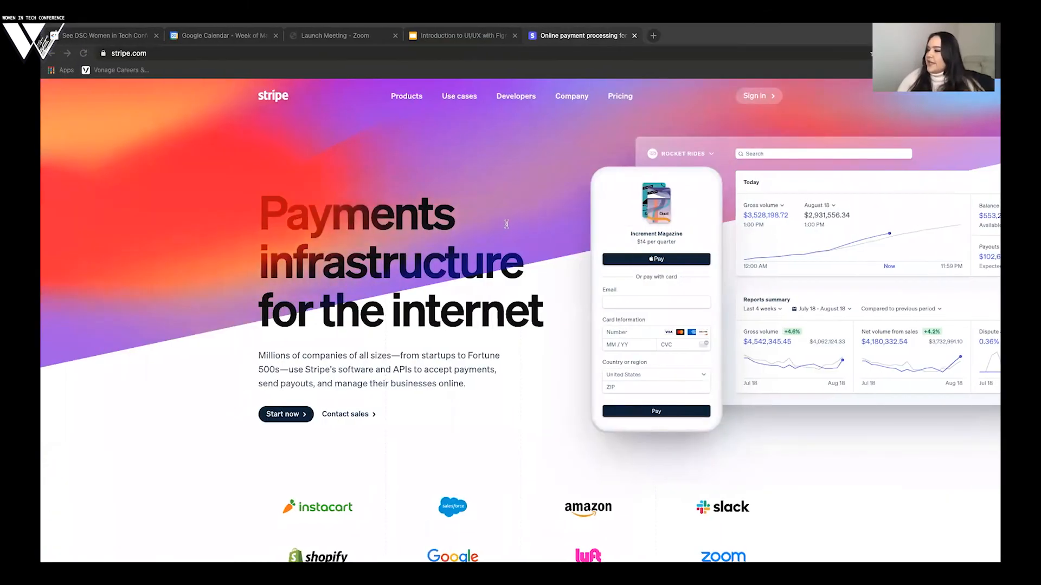
pyautogui.hotkey('ctrl', 'Right')
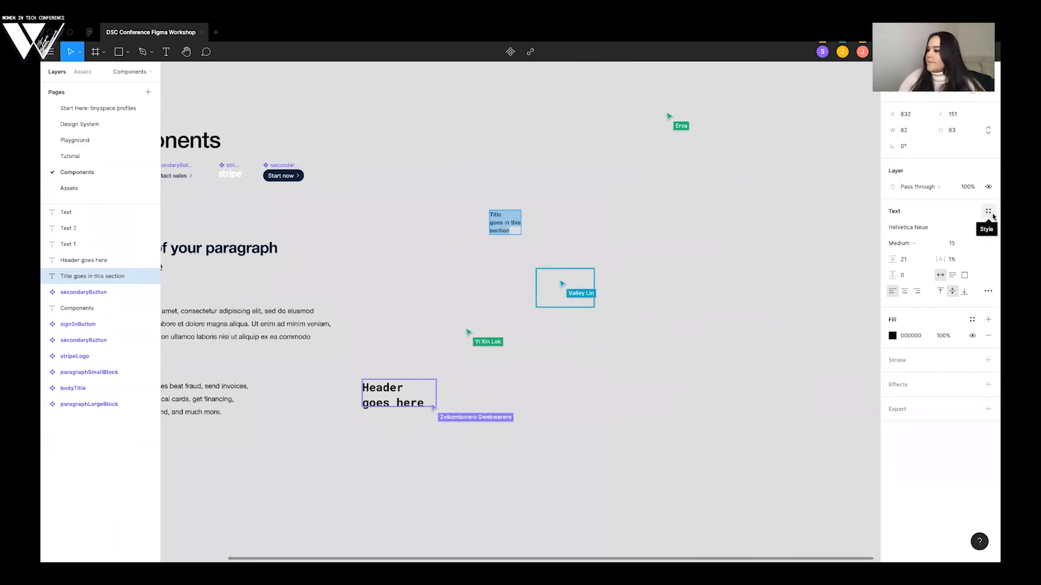
# - Apply the Heading 1 text style to the title text and move it up beside the Components heading
pyautogui.click(991, 213)
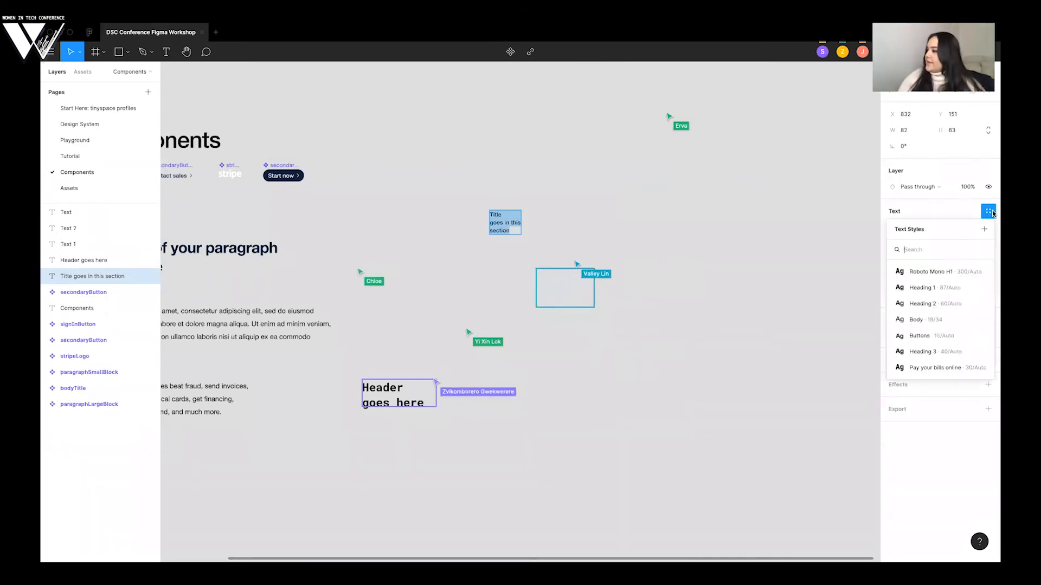
pyautogui.click(944, 292)
pyautogui.scroll(2, 621, 287)
pyautogui.moveTo(622, 287); pyautogui.dragTo(528, 217)
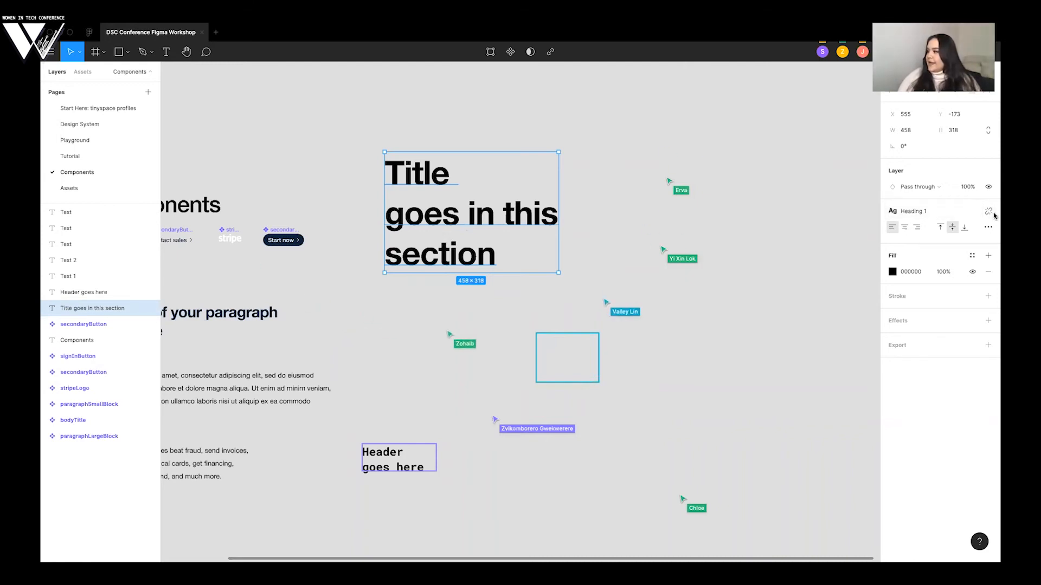
# - Detach the Heading 1 style from the title text and reapply it to demonstrate changing text styles
pyautogui.click(987, 212)
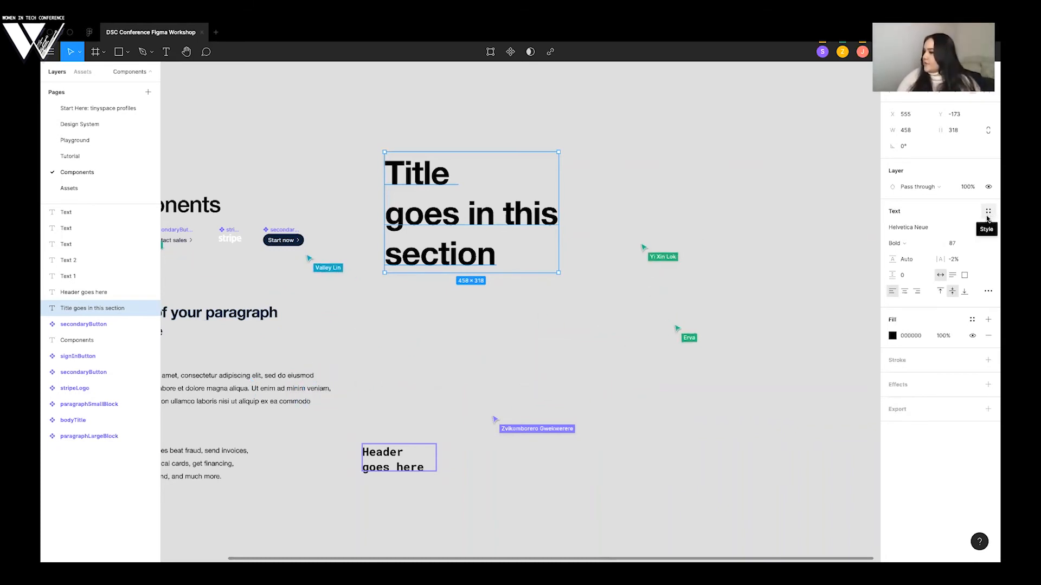
pyautogui.click(988, 215)
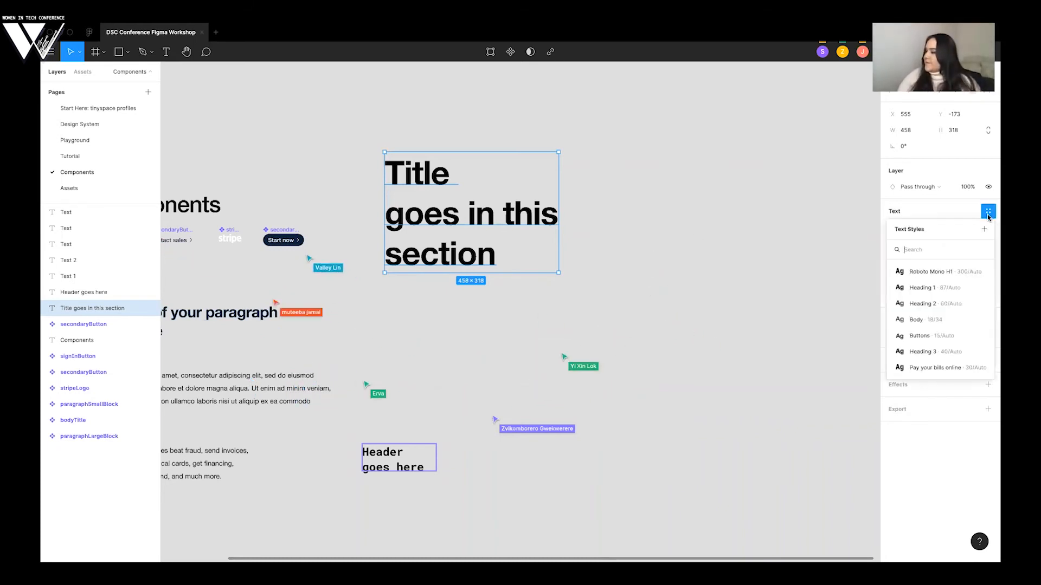
pyautogui.click(940, 295)
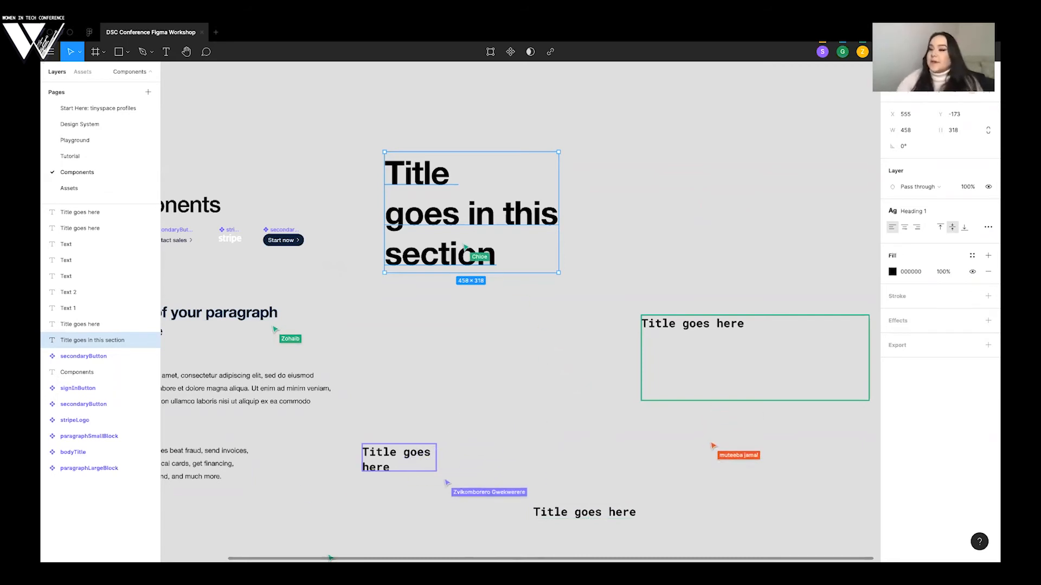
pyautogui.click(166, 52)
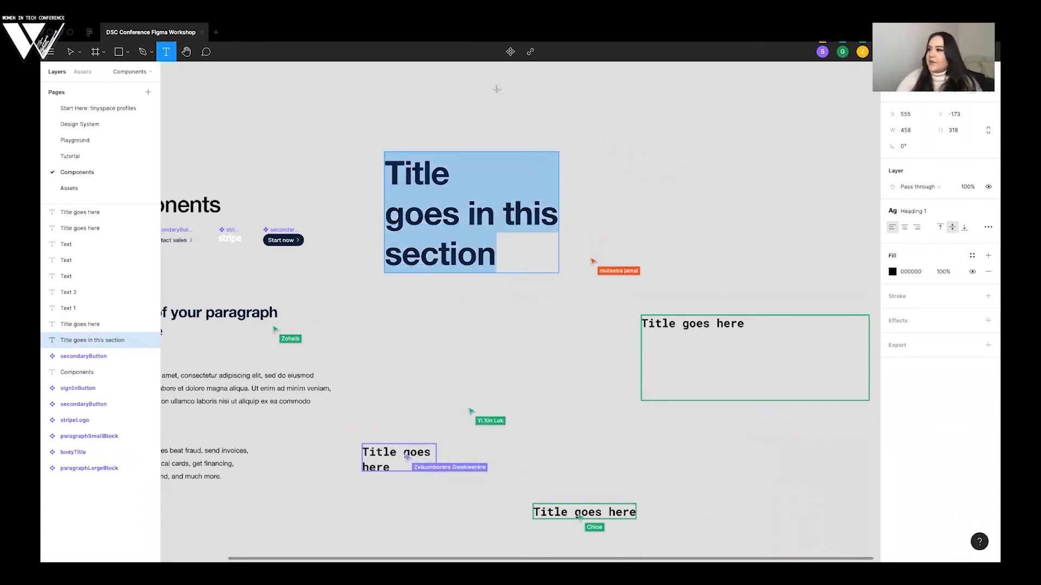
pyautogui.click(619, 109)
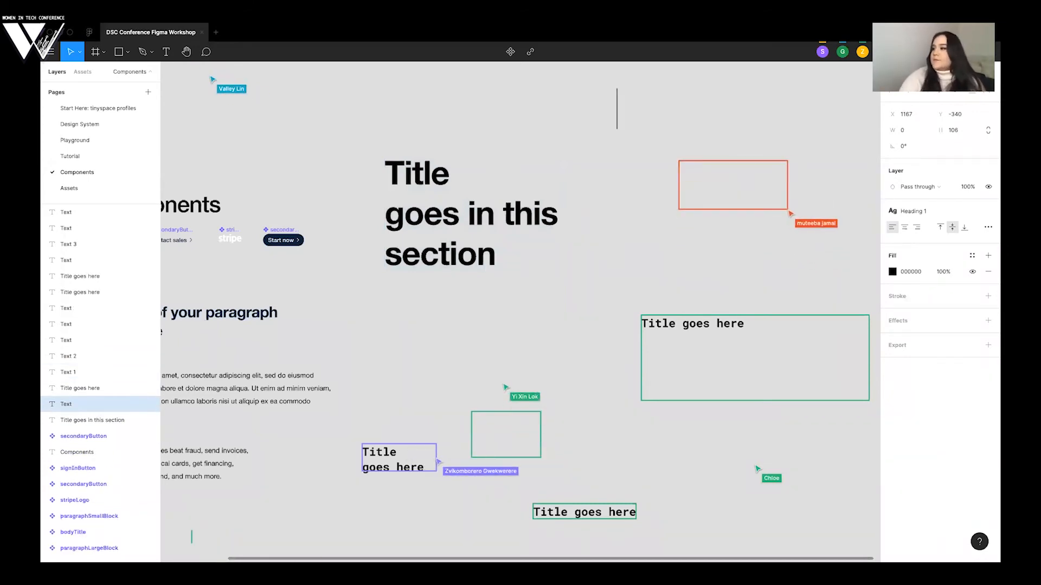
pyautogui.write('v')
pyautogui.press('BackSpace')
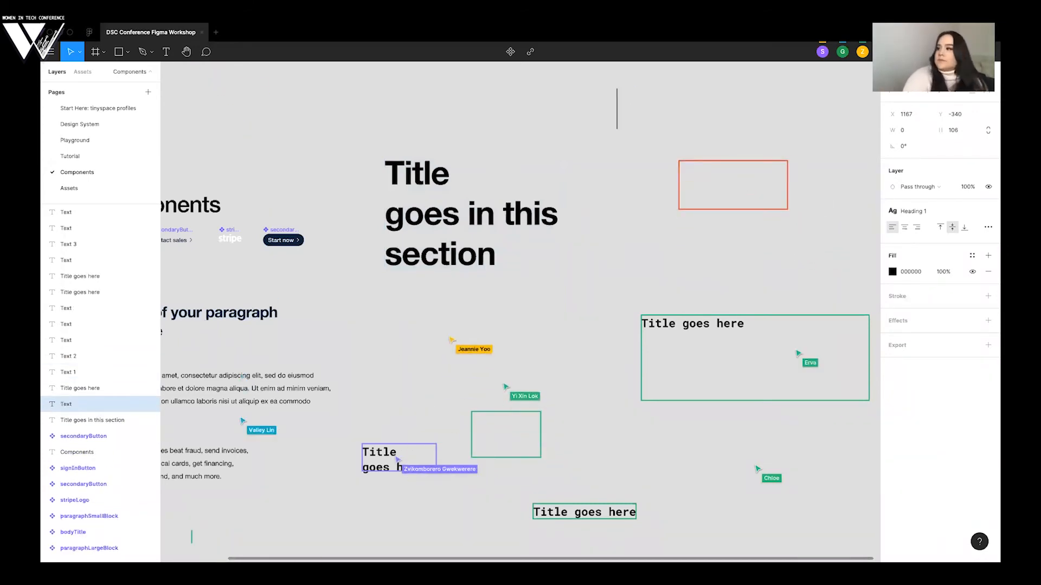
pyautogui.click(637, 135)
# - Select the "Title goes in this section" text and detach its Heading 1 style
pyautogui.scroll(-2, 613, 123)
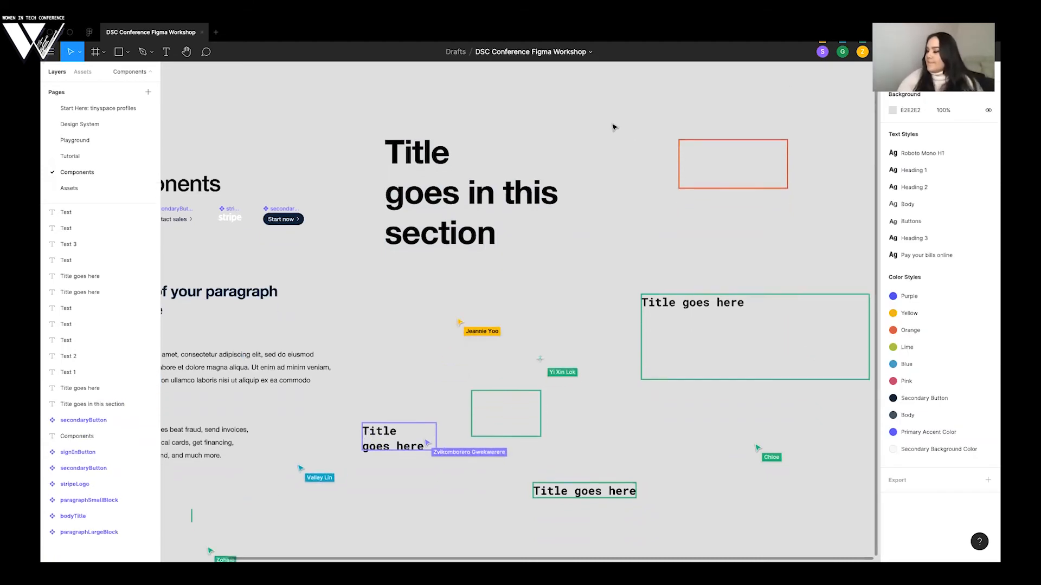
pyautogui.scroll(-2, 654, 262)
pyautogui.hscroll(2, 654, 263)
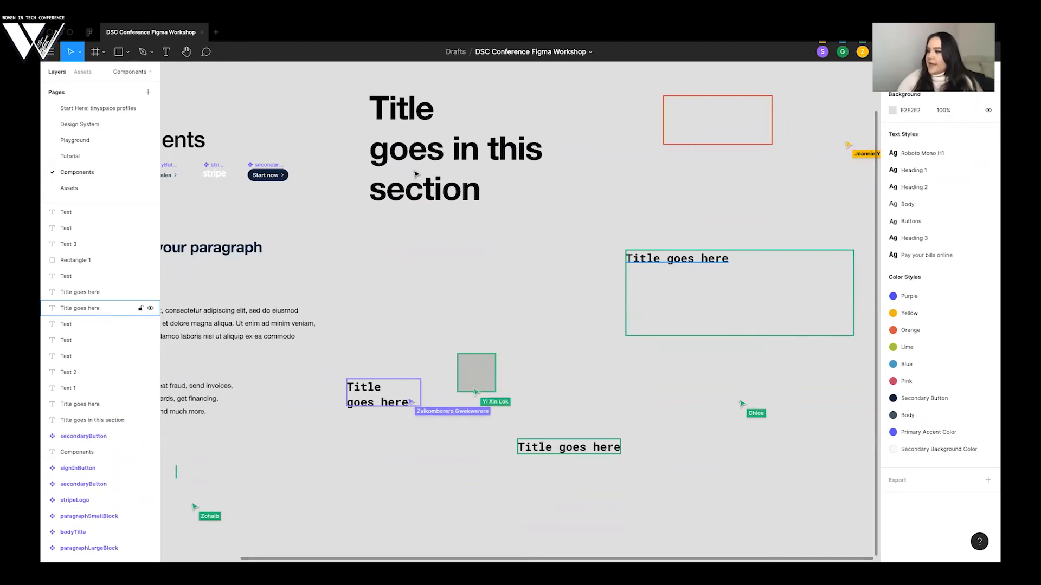
pyautogui.click(435, 169)
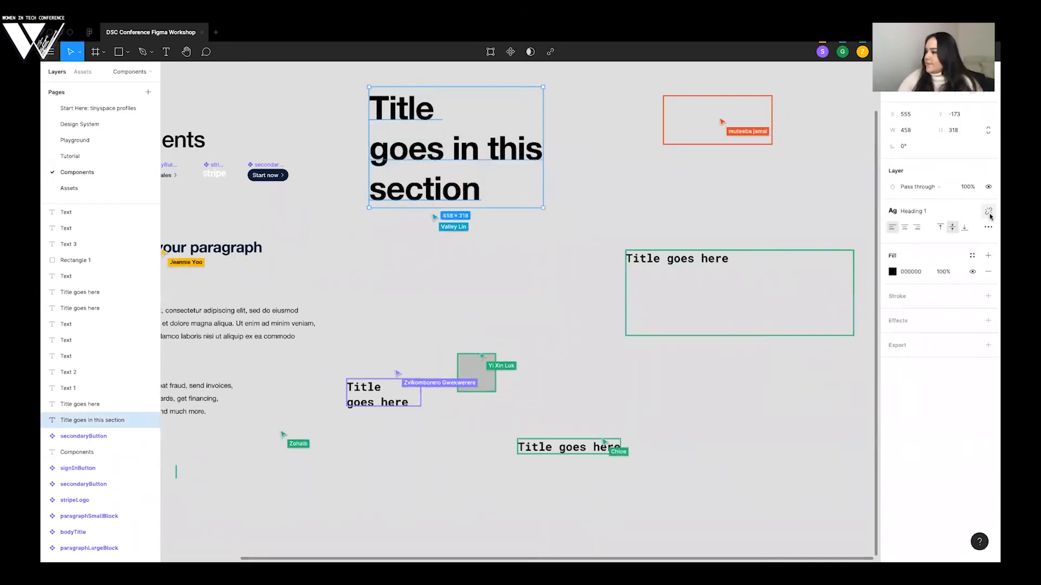
pyautogui.click(988, 211)
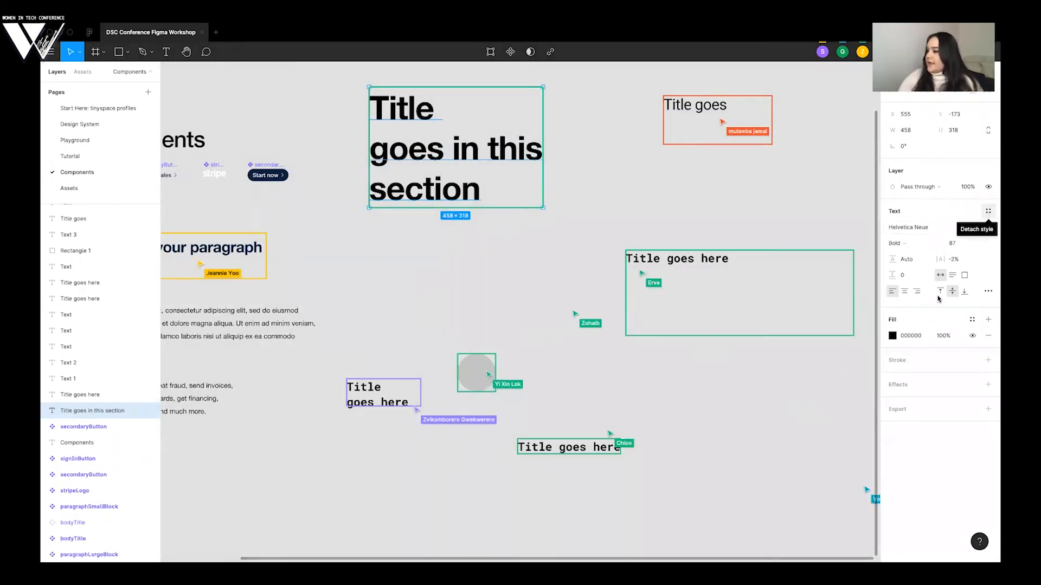
# - Apply the Body text style to the title text, then detach it and reapply Heading 1
pyautogui.click(988, 212)
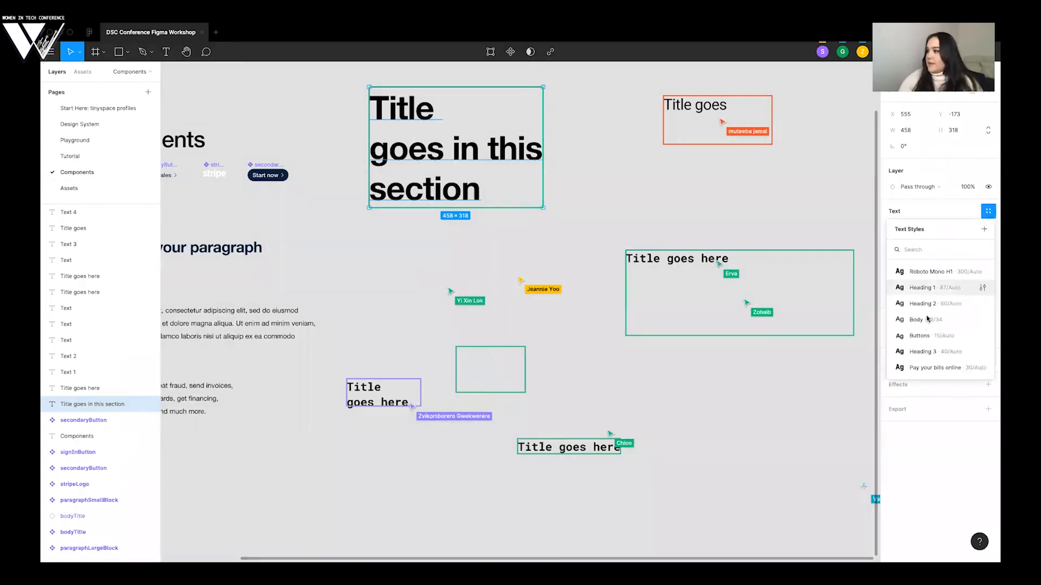
pyautogui.click(923, 324)
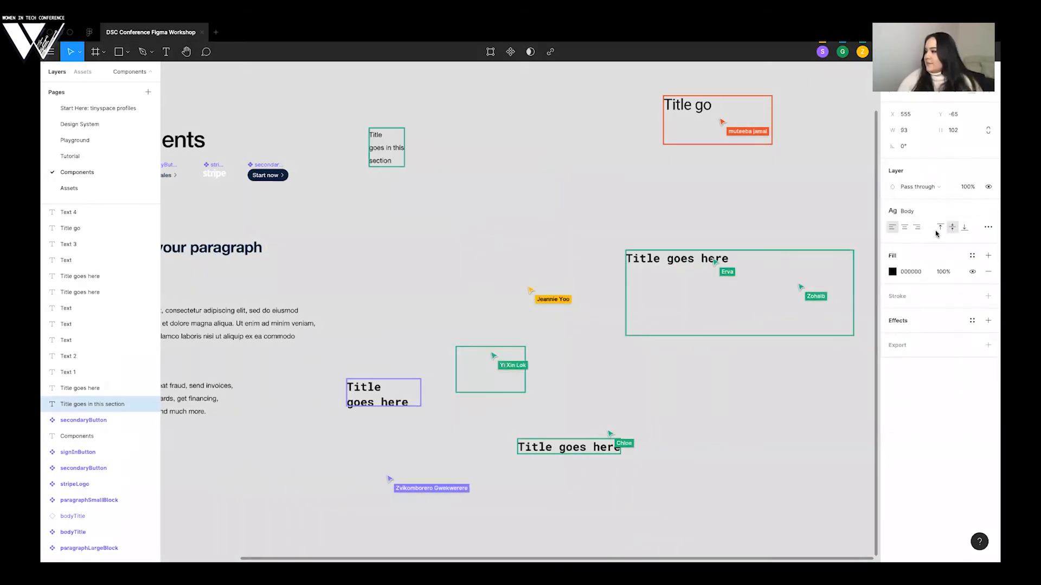
pyautogui.click(988, 211)
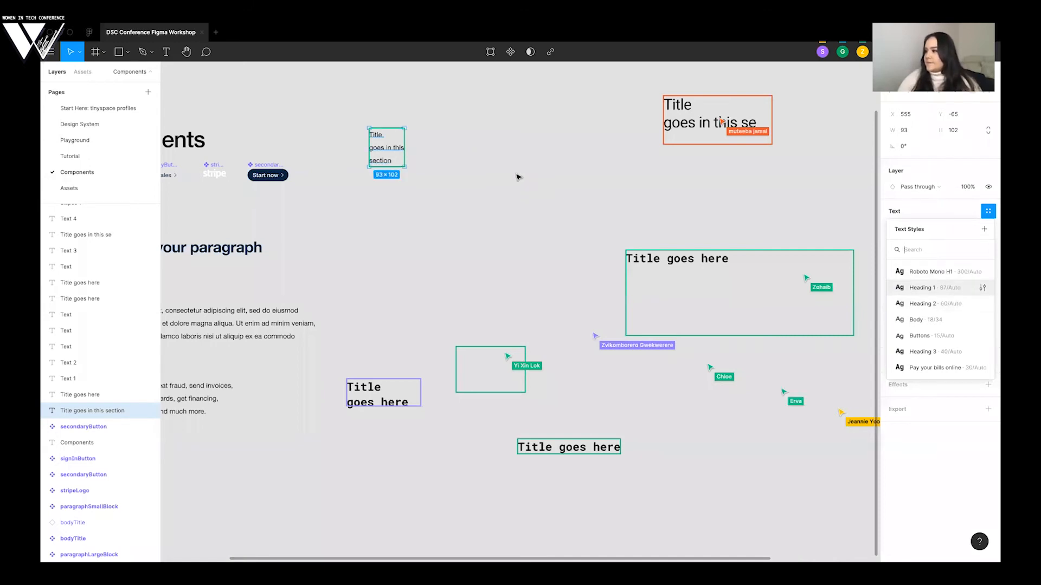
pyautogui.press('Return')
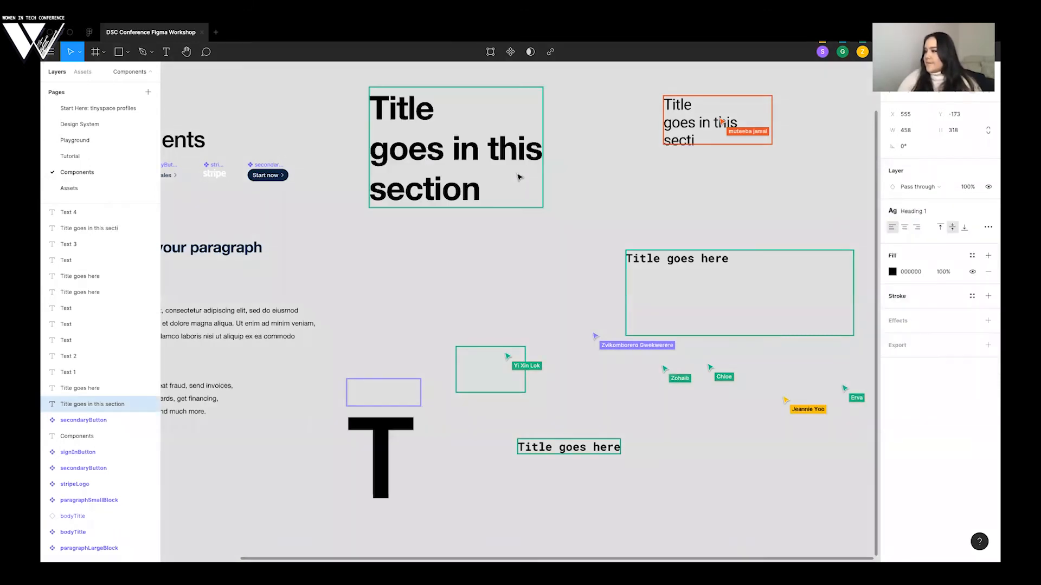
# - Look over the other title text boxes around the large title on the Components page
pyautogui.hscroll(3, 519, 177)
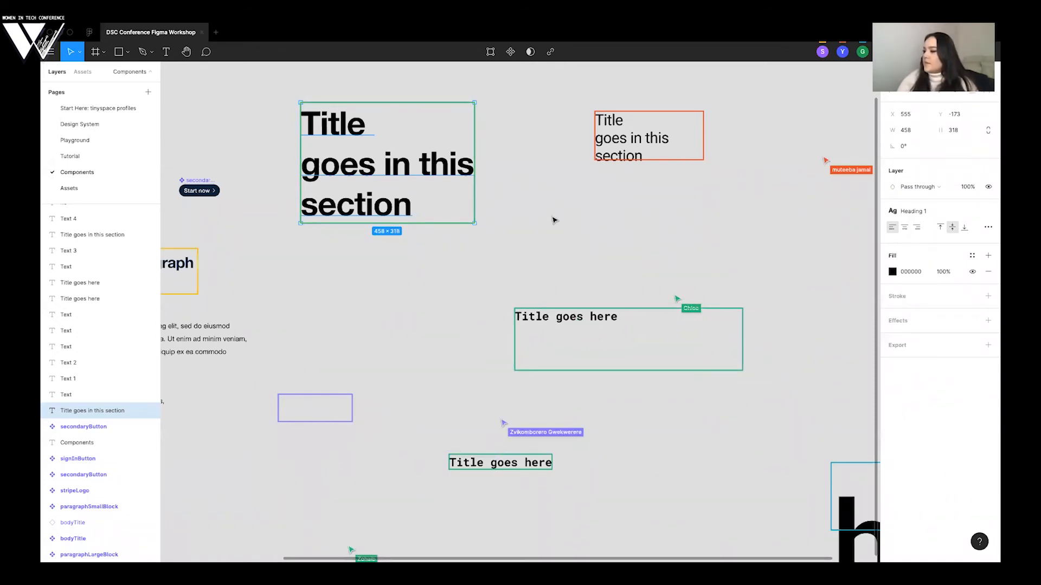
pyautogui.hscroll(3, 553, 218)
pyautogui.scroll(-1, 553, 219)
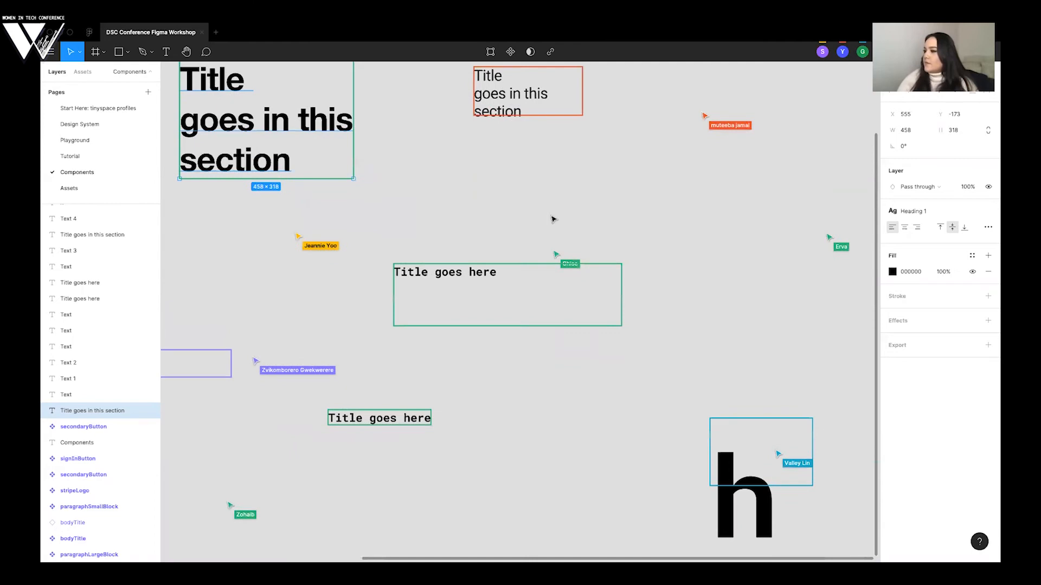
pyautogui.hscroll(-2, 553, 219)
pyautogui.scroll(1, 553, 219)
pyautogui.scroll(1, 553, 219)
pyautogui.scroll(-1, 552, 219)
pyautogui.scroll(-1, 551, 168)
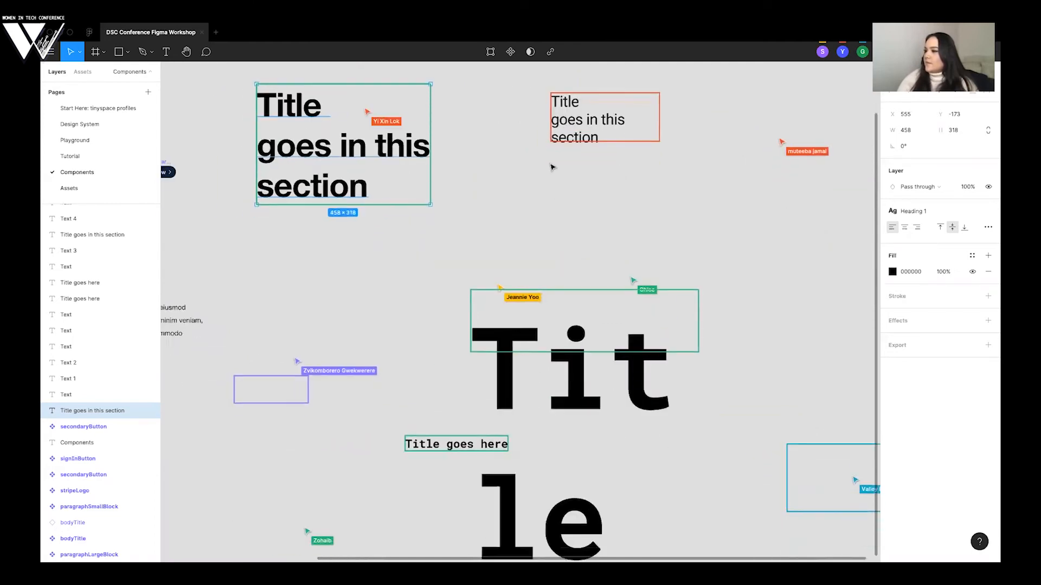
pyautogui.scroll(1, 364, 264)
pyautogui.scroll(1, 363, 264)
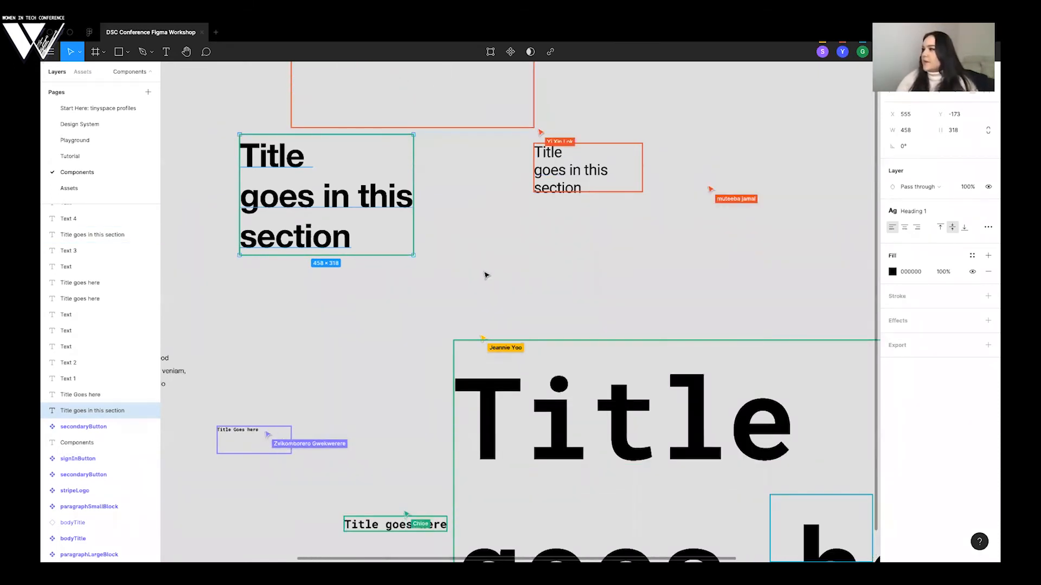
pyautogui.scroll(4, 486, 275)
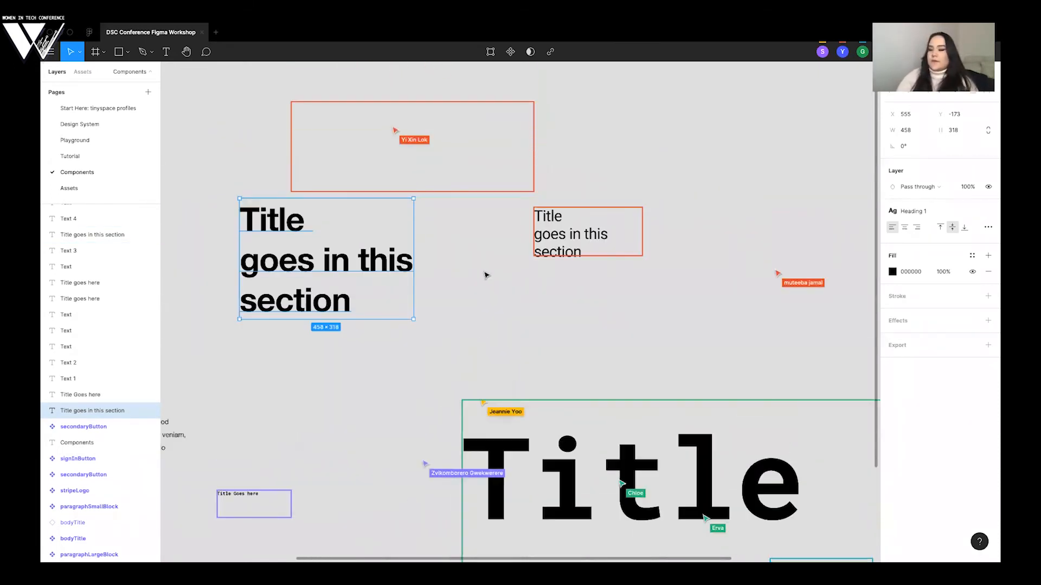
pyautogui.scroll(-2, 486, 274)
pyautogui.scroll(-2, 486, 275)
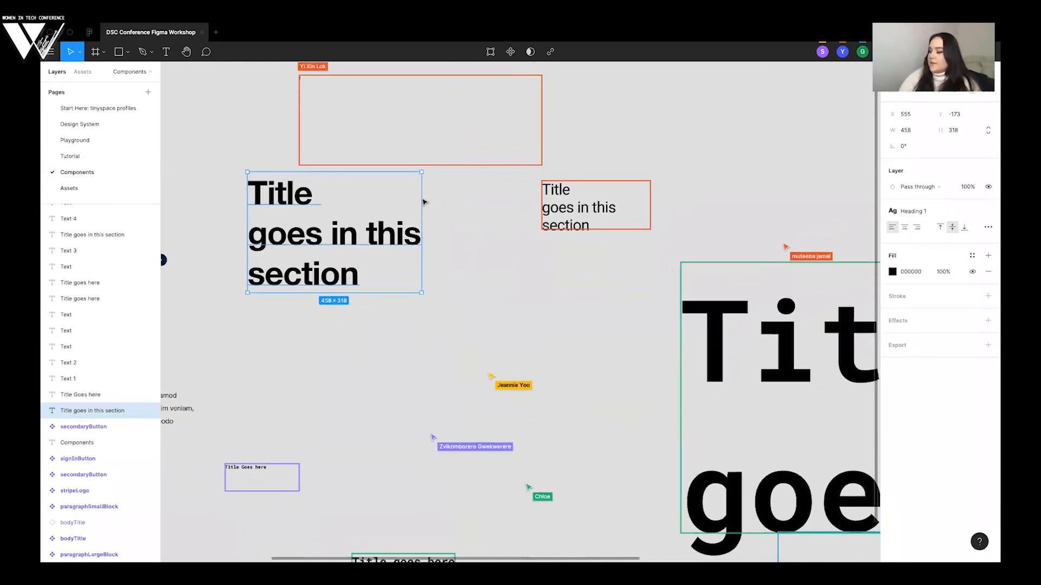
# - Move the "Title goes in this section" text below the paragraphSmallBlock component, aligned with the column's left edge, and deselect it
pyautogui.scroll(-1, 299, 313)
pyautogui.scroll(-5, 309, 317)
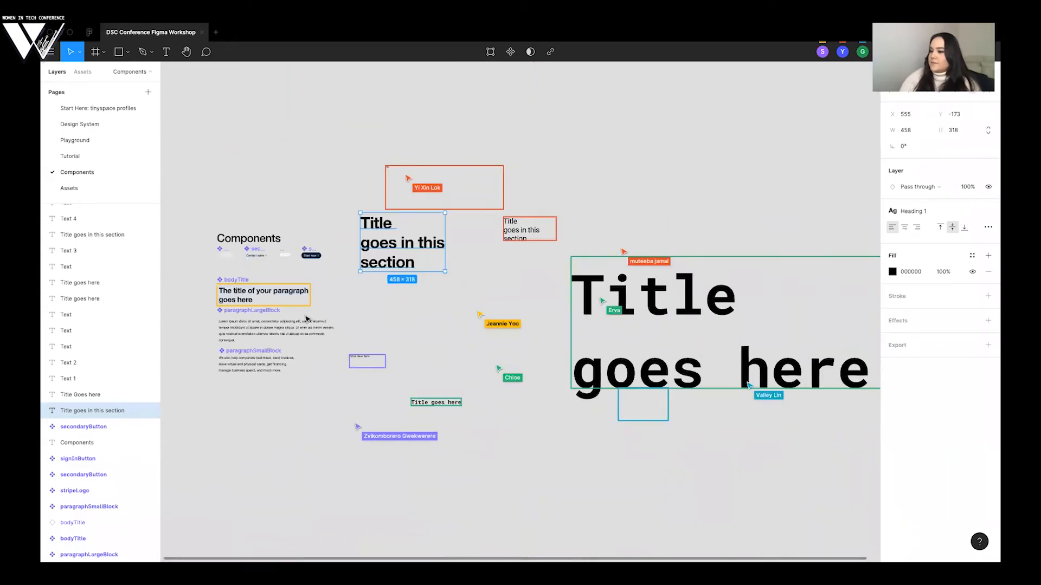
pyautogui.scroll(-4, 308, 319)
pyautogui.moveTo(448, 137); pyautogui.dragTo(306, 321)
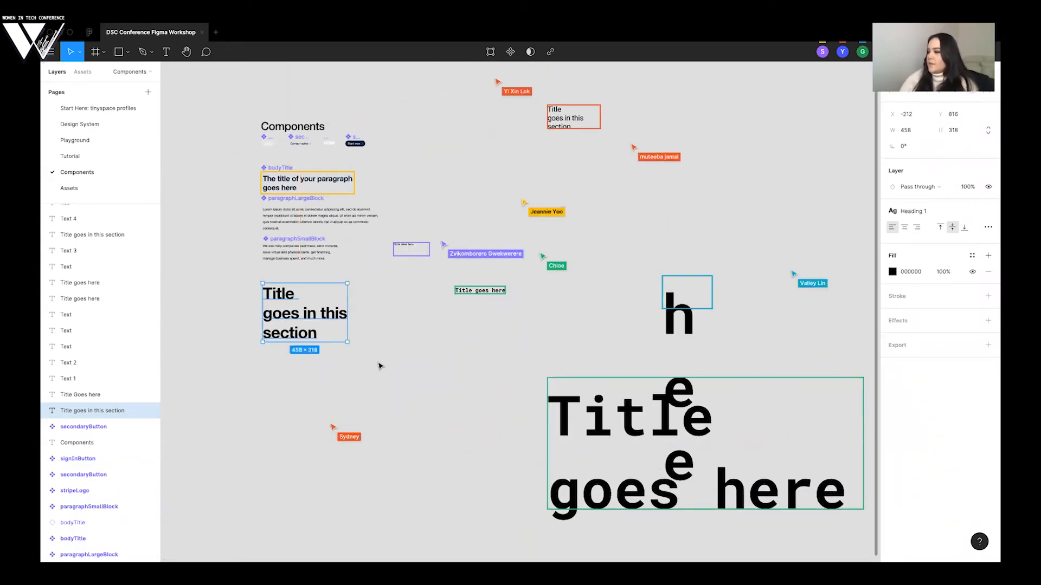
pyautogui.click(379, 365)
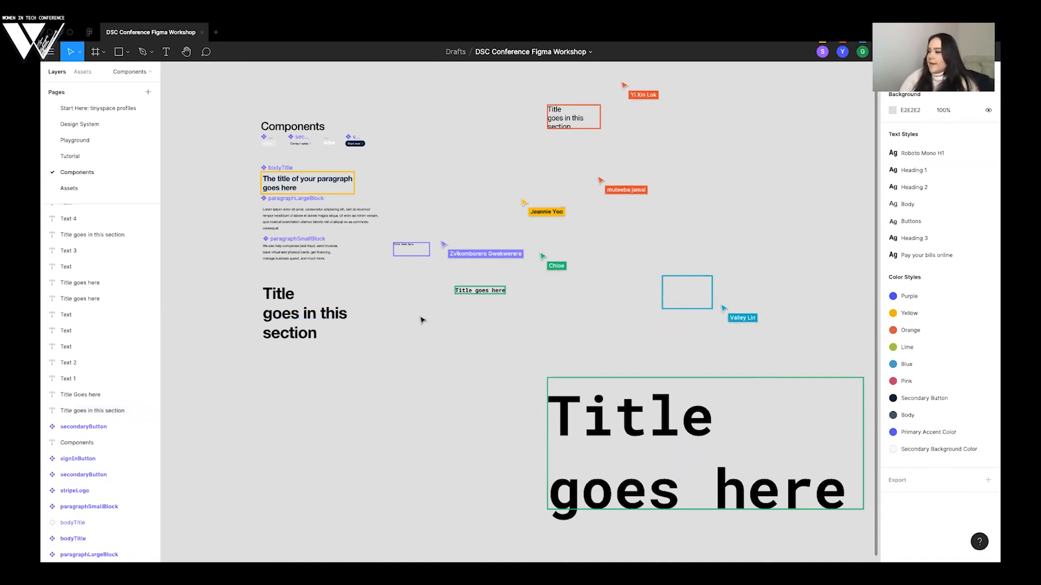
# - Select the "Title goes in this section" text below the small paragraph component
pyautogui.scroll(-1, 243, 268)
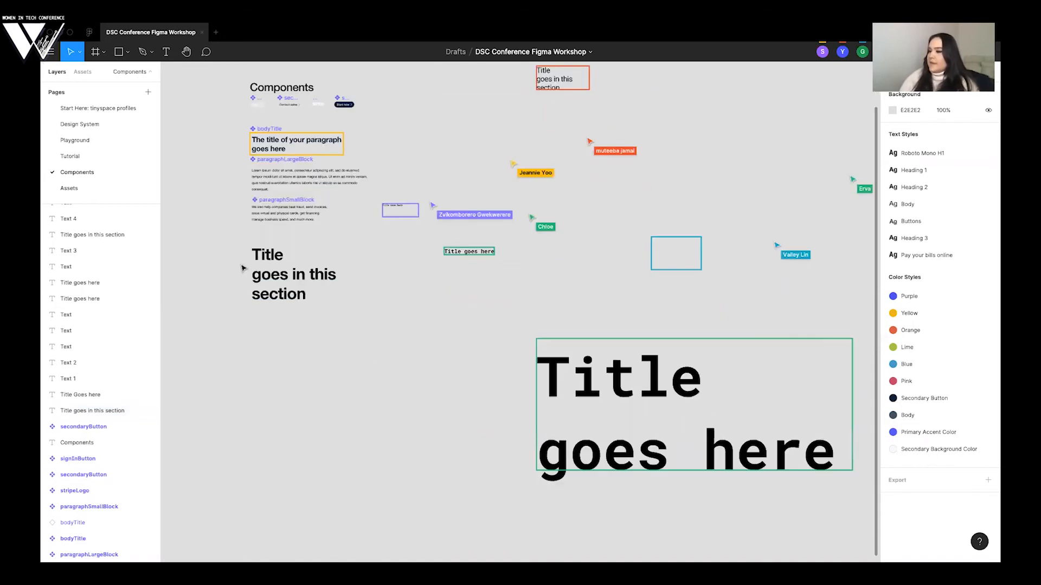
pyautogui.scroll(-1, 275, 273)
pyautogui.click(276, 274)
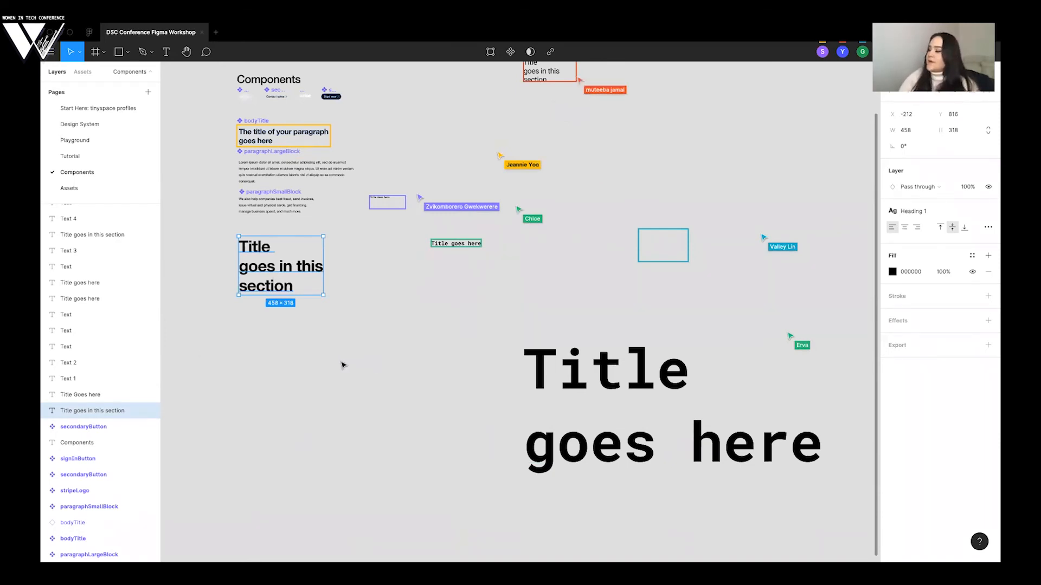
pyautogui.scroll(1, 321, 351)
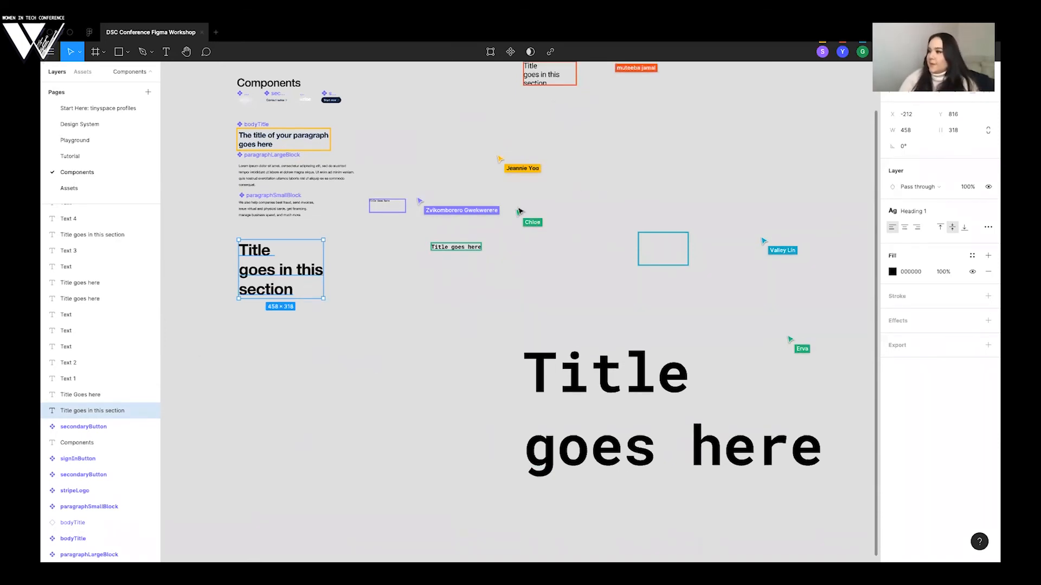
pyautogui.scroll(3, 242, 355)
pyautogui.click(287, 395)
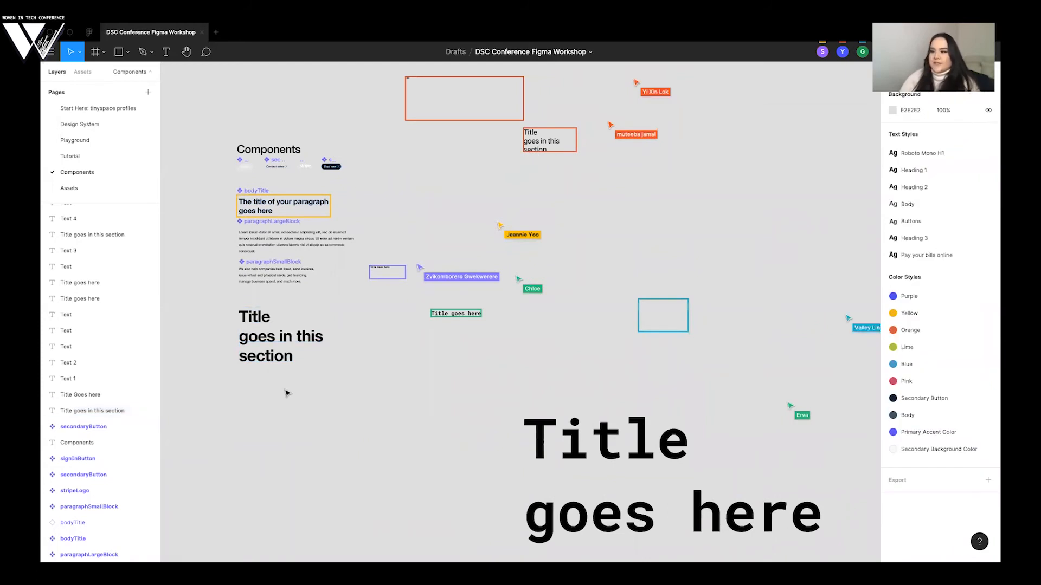
pyautogui.click(265, 345)
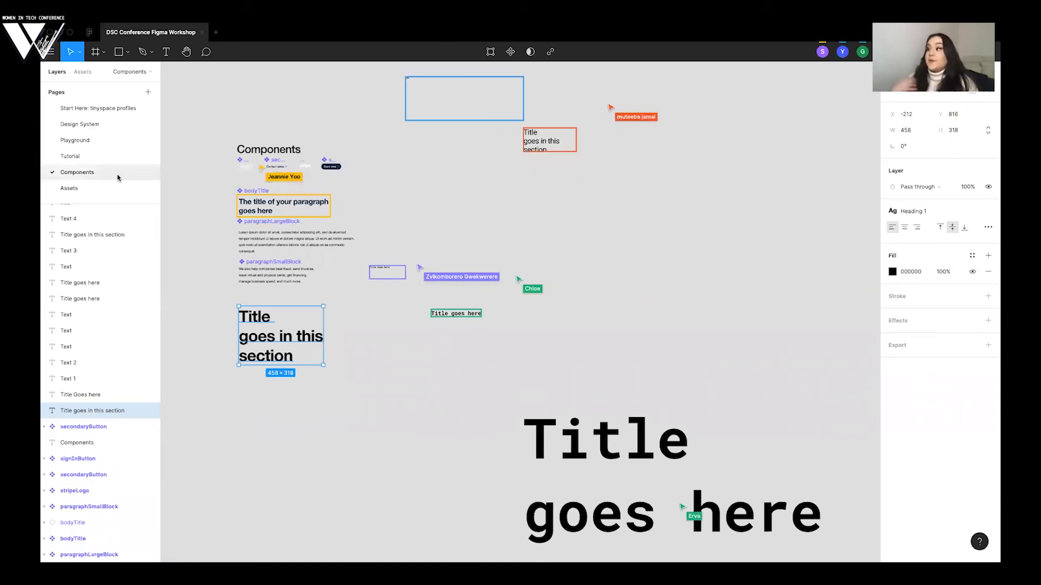
# - On the Playground page, place a stripeLogo component instance in the working frame's upper-left corner, at about X 73, Y 51
pyautogui.click(82, 141)
pyautogui.scroll(3, 496, 175)
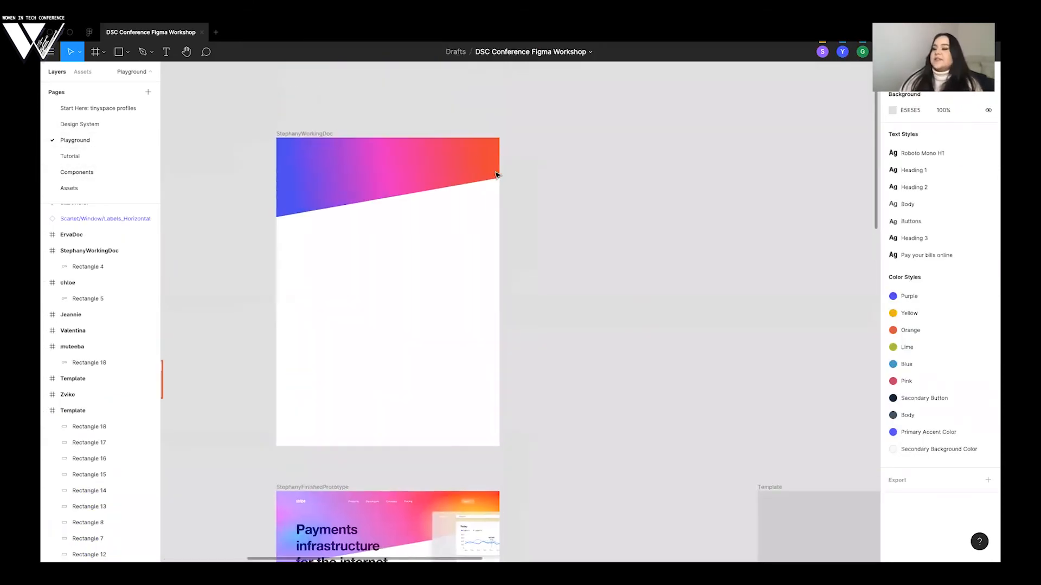
pyautogui.scroll(3, 429, 135)
pyautogui.scroll(-2, 429, 135)
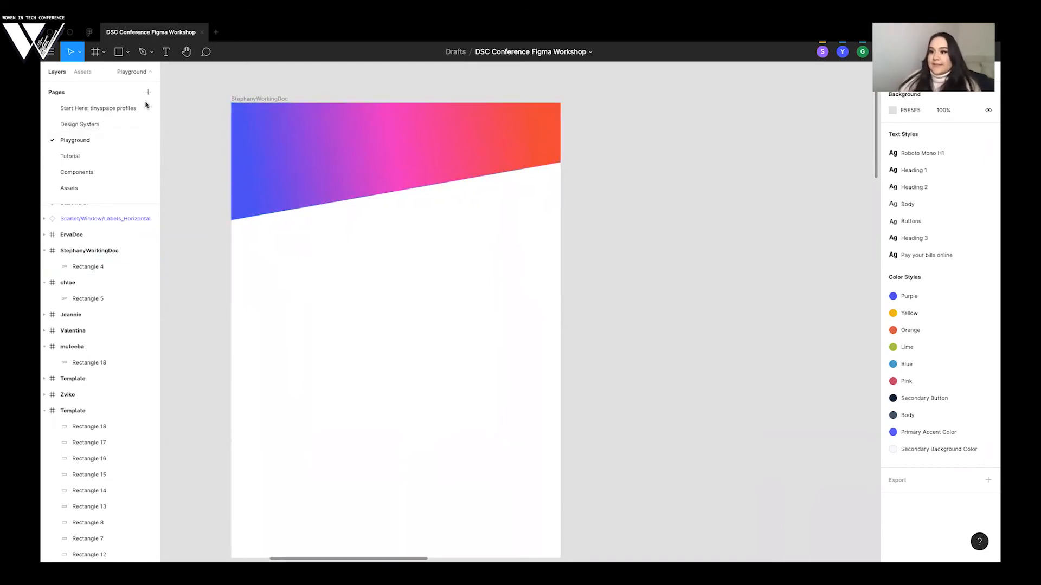
pyautogui.click(81, 72)
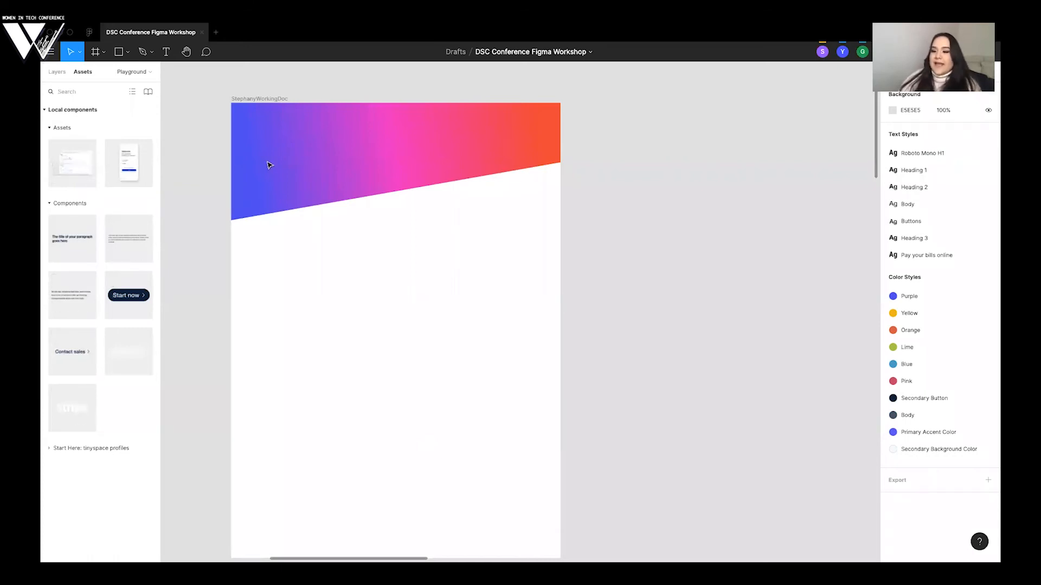
pyautogui.moveTo(277, 163); pyautogui.dragTo(258, 119)
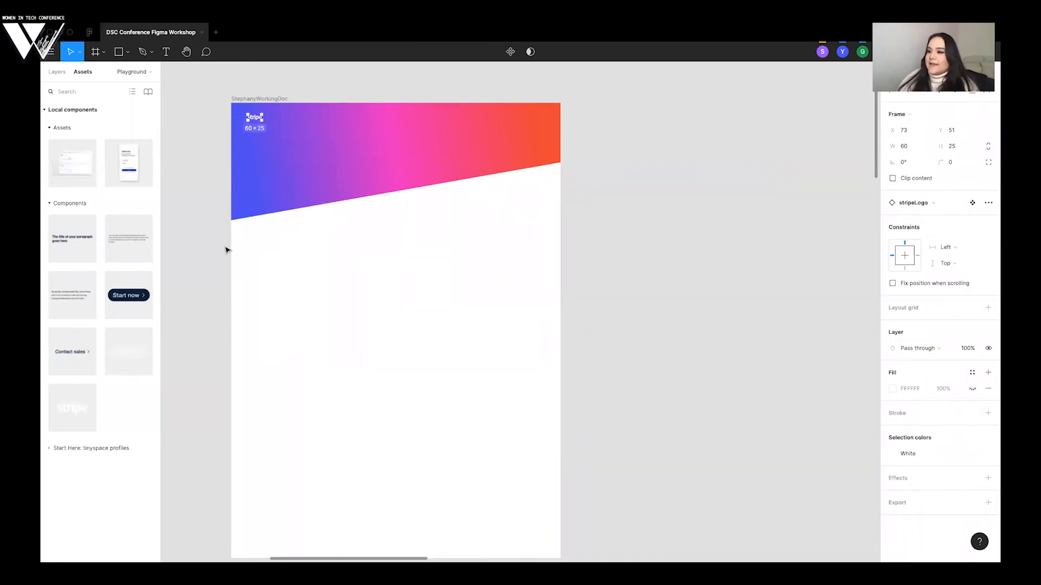
pyautogui.click(216, 235)
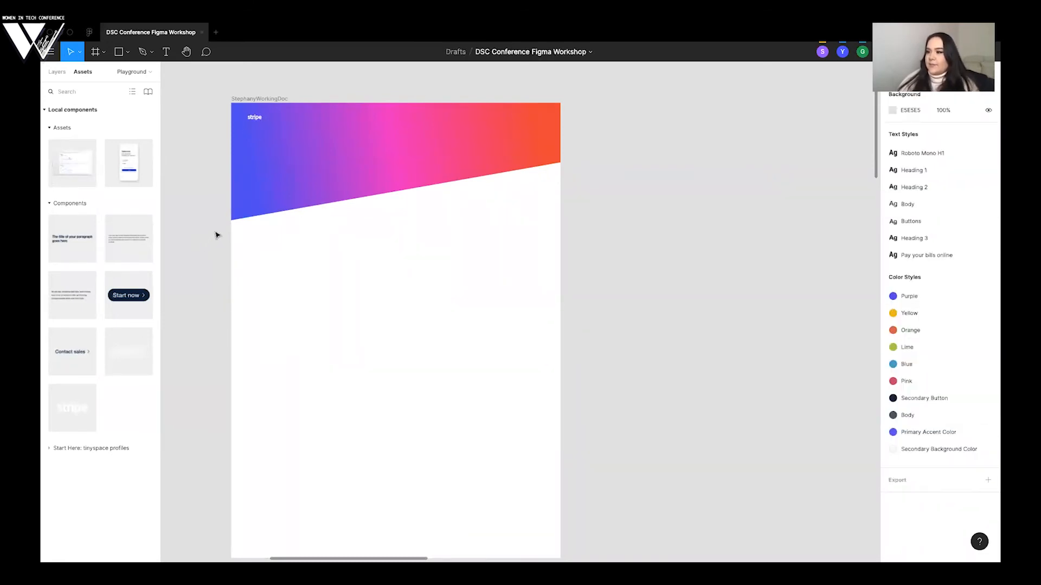
pyautogui.scroll(-5, 220, 241)
pyautogui.scroll(5, 285, 123)
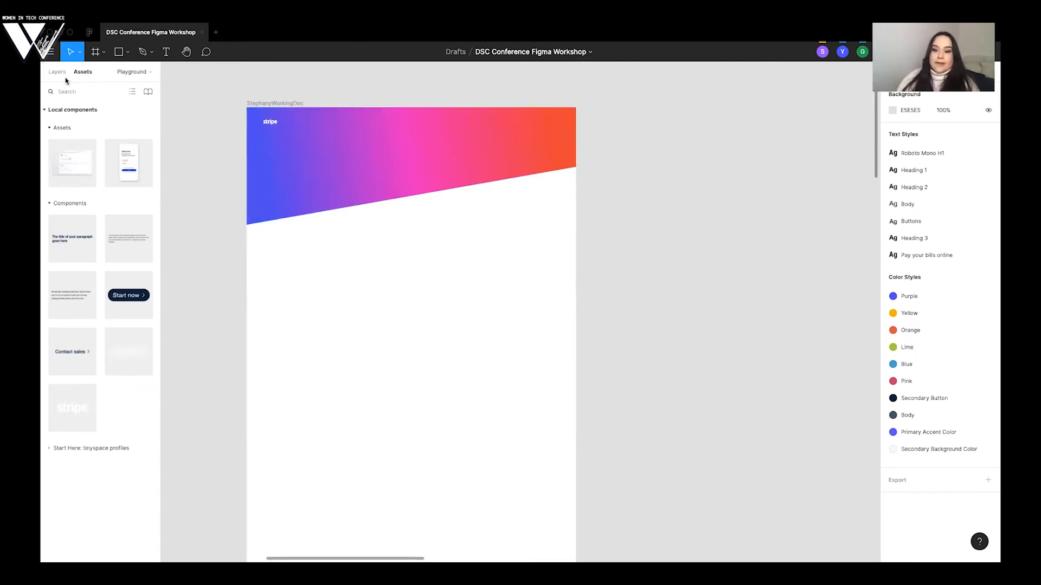
# - Return to the Components page and turn the "Title goes in this section" text into a component
pyautogui.hotkey('alt', '1')
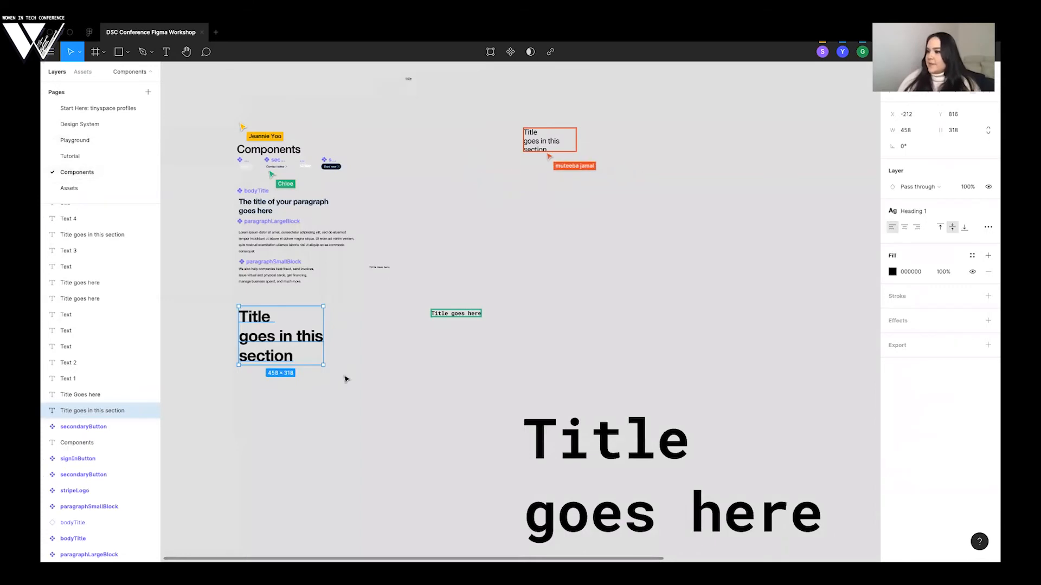
pyautogui.hscroll(-1, 333, 397)
pyautogui.scroll(-1, 333, 396)
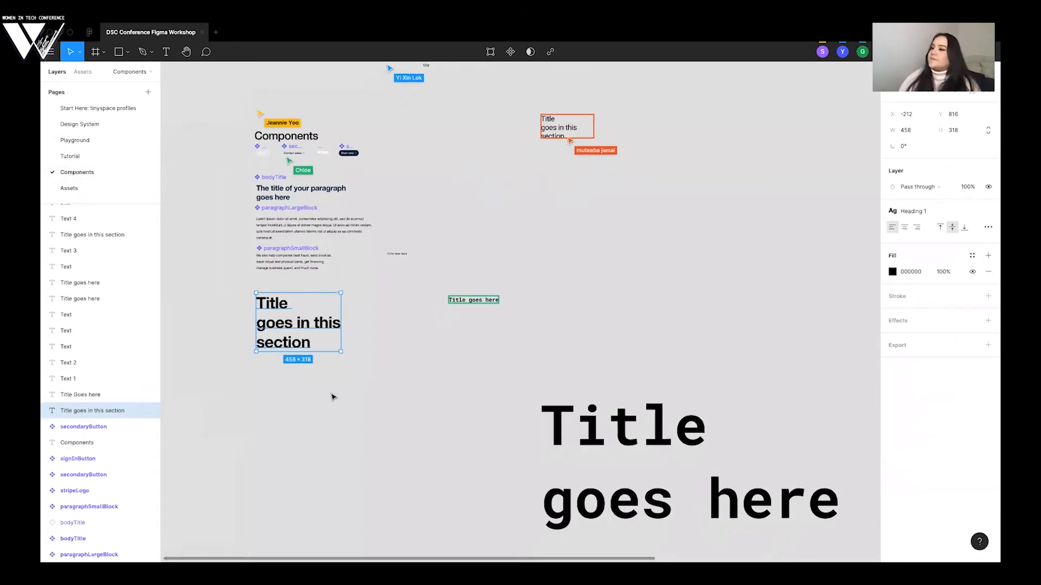
pyautogui.rightClick(270, 325)
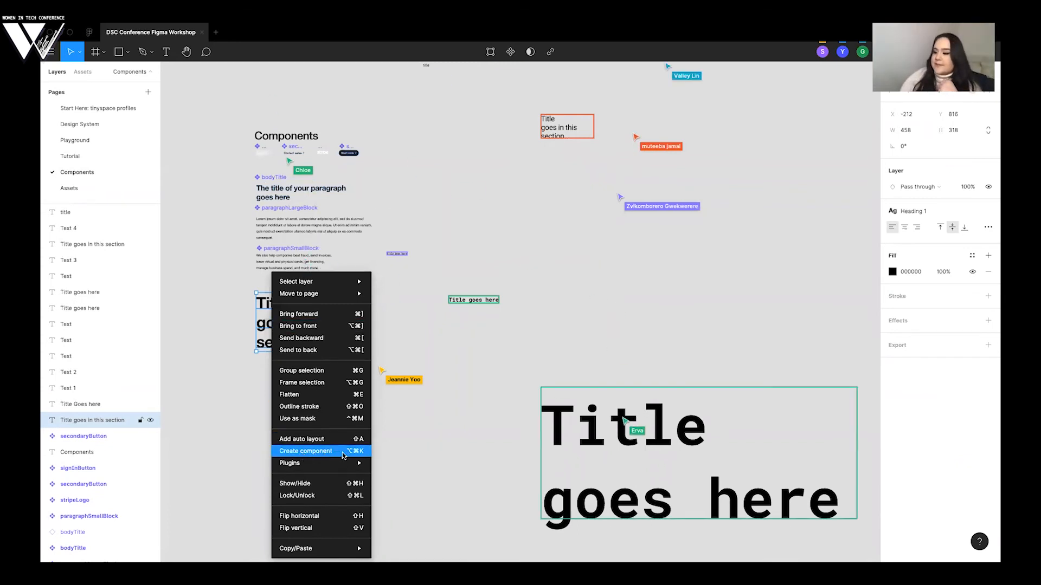
pyautogui.click(304, 456)
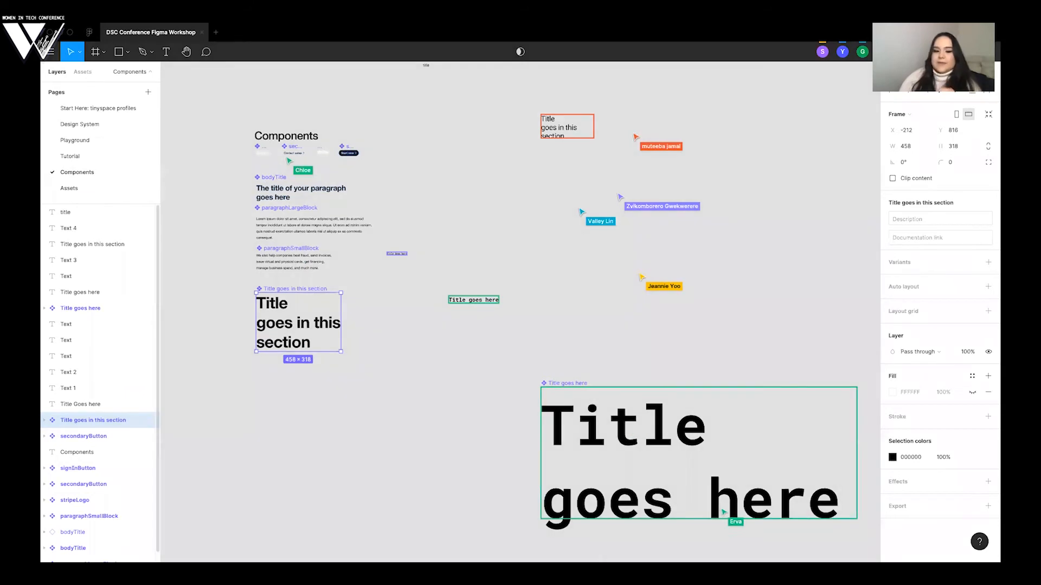
# - Rename the new title component headingOne and deselect it
pyautogui.doubleClick(92, 420)
pyautogui.write('headingOne')
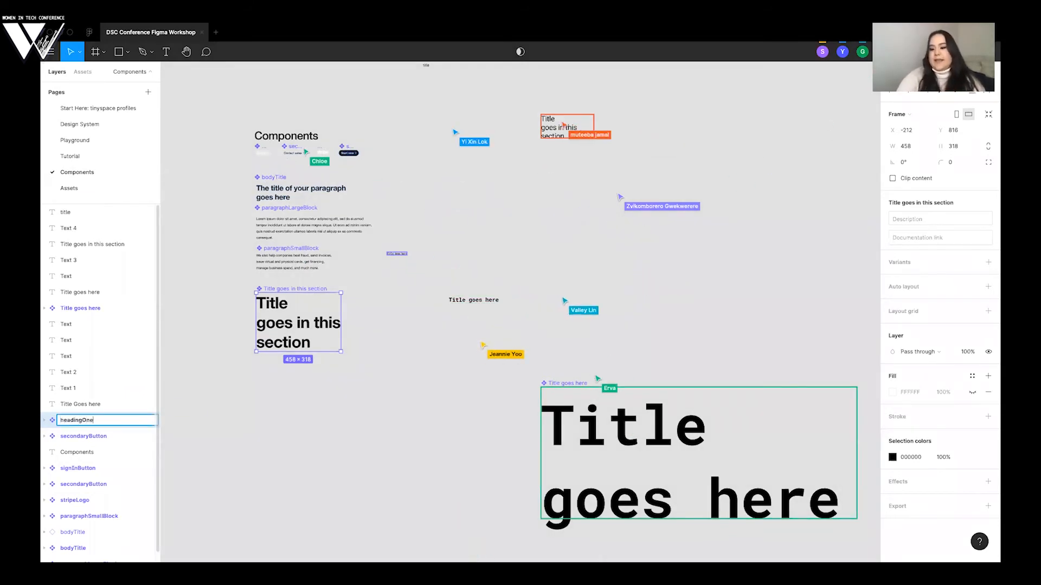
pyautogui.press('Return')
pyautogui.click(227, 403)
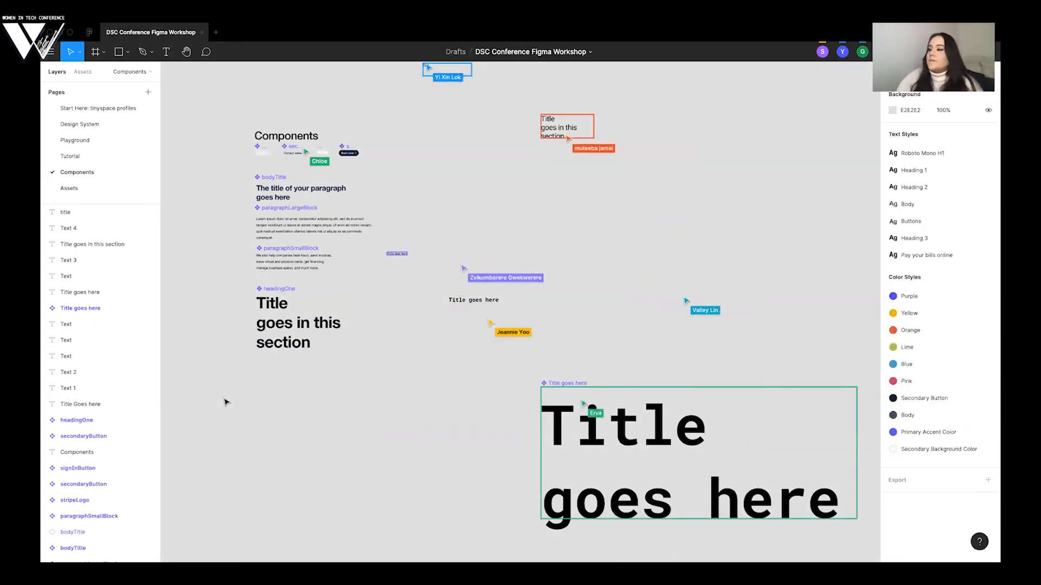
# - On the Playground page, place a headingOne instance below the logo in the working frame, at about X 133, Y 223
pyautogui.click(81, 140)
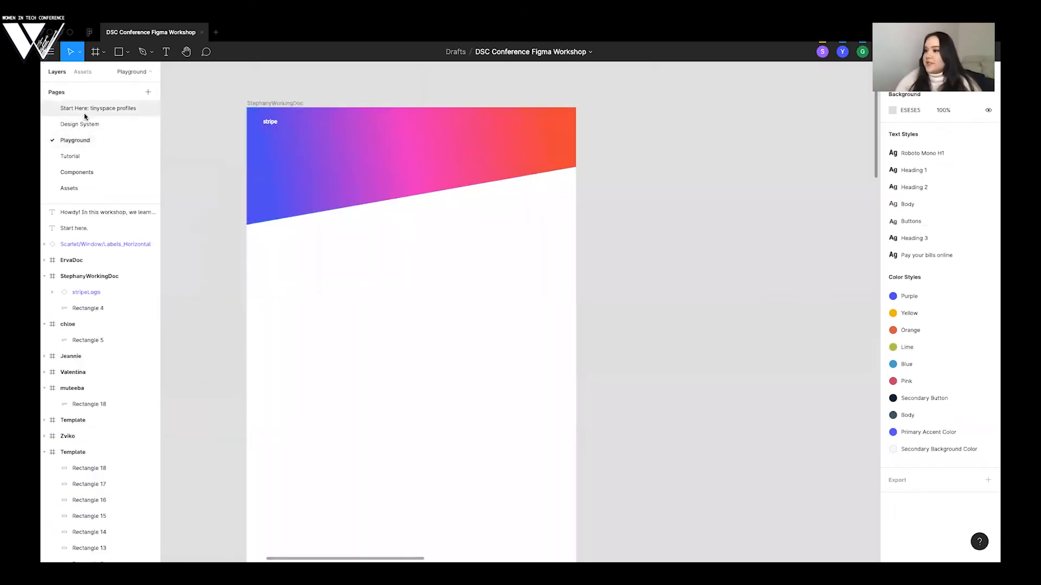
pyautogui.click(81, 71)
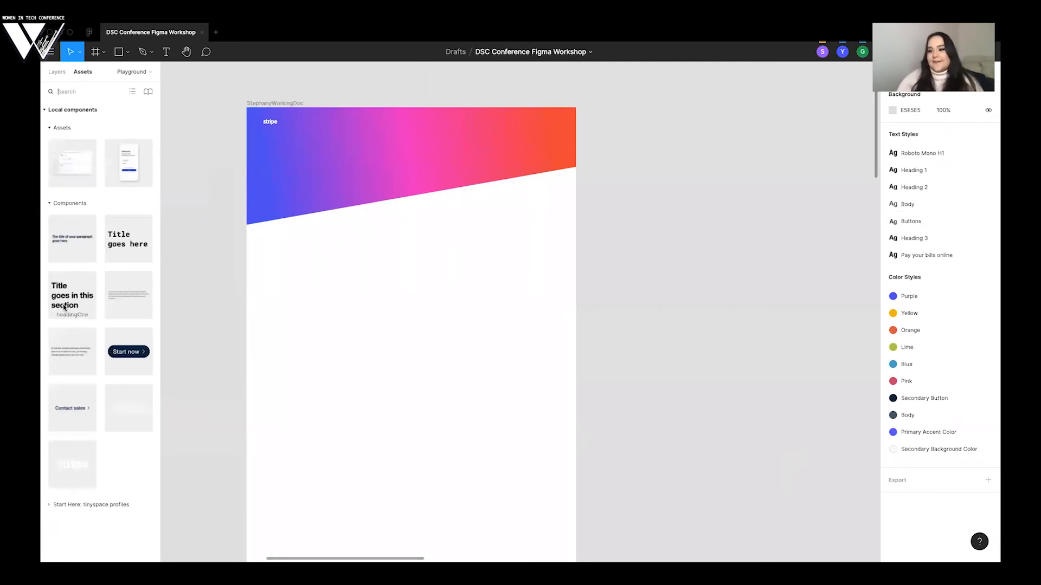
pyautogui.moveTo(61, 294); pyautogui.dragTo(321, 206)
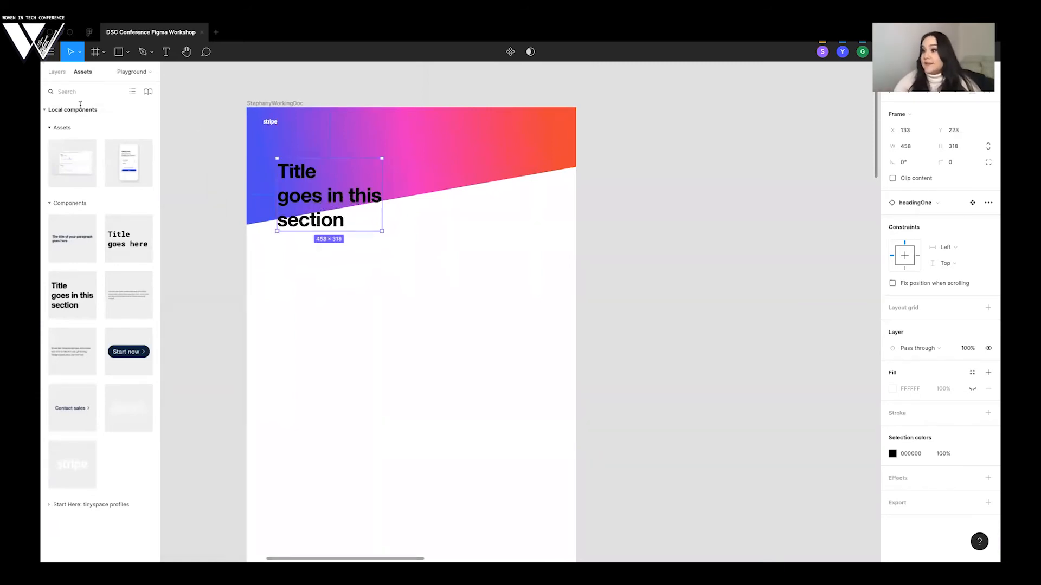
# - On the Components page, add a Heading 1 text reading "Title goes in this section" on three lines below the headingOne component
pyautogui.click(57, 72)
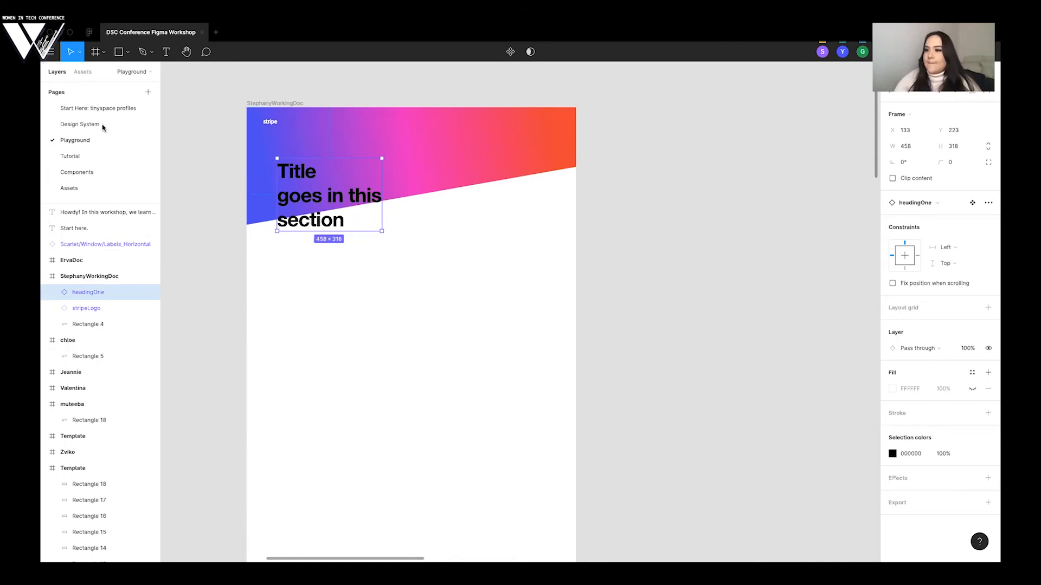
pyautogui.click(103, 172)
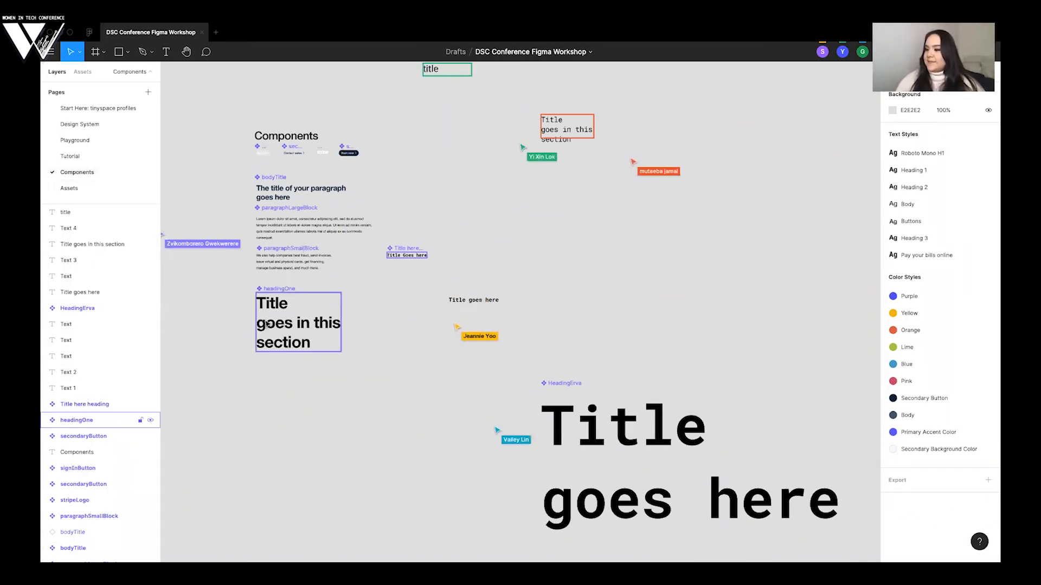
pyautogui.press('t')
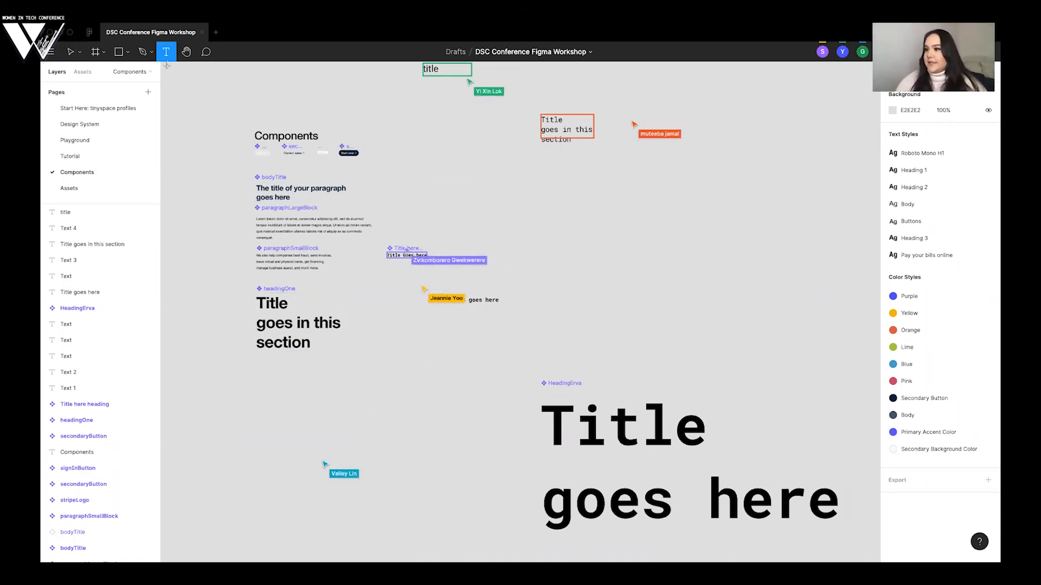
pyautogui.click(264, 400)
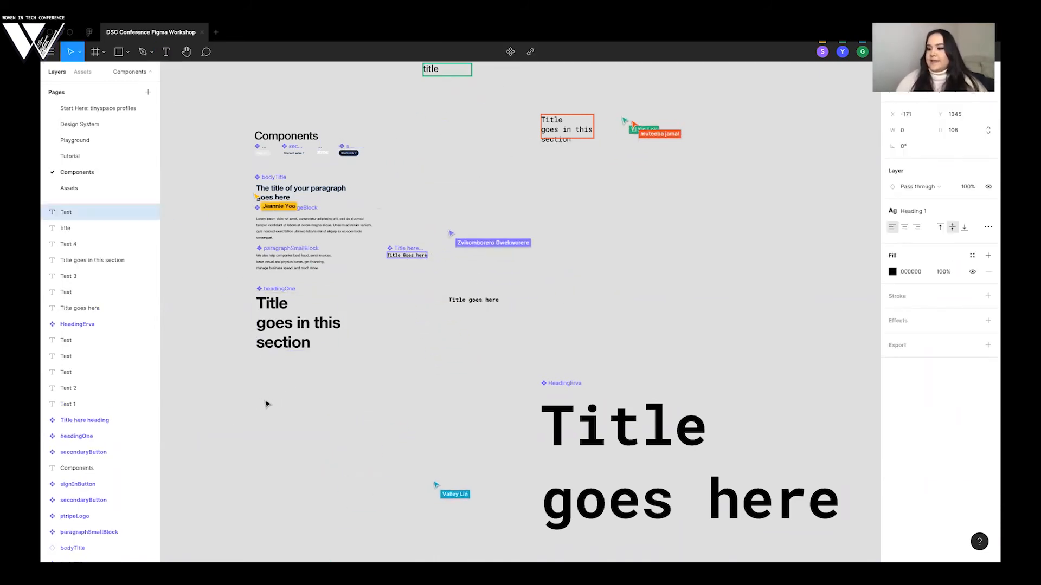
pyautogui.write('Ti')
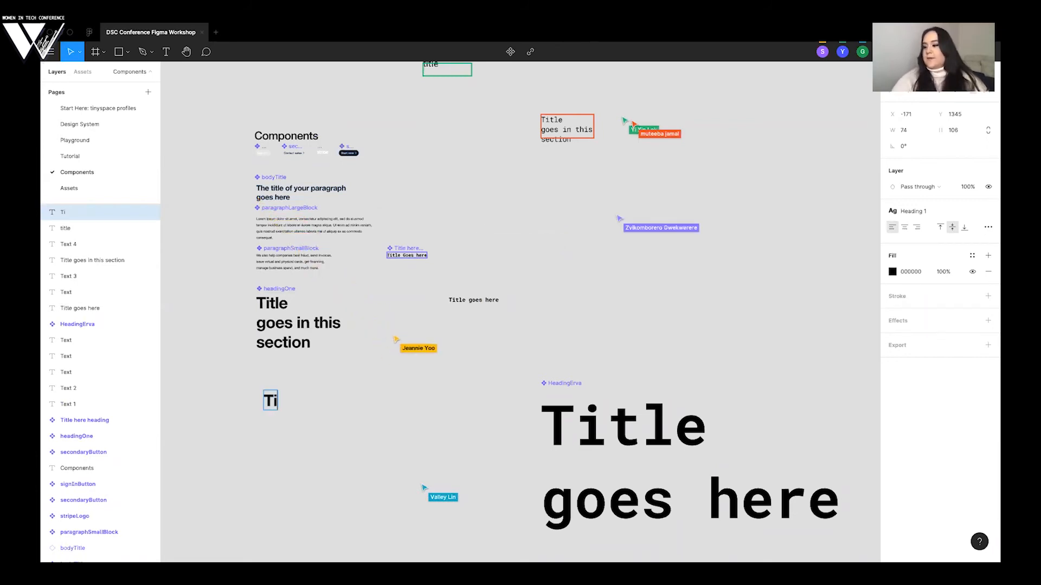
pyautogui.write('tle goes in this section')
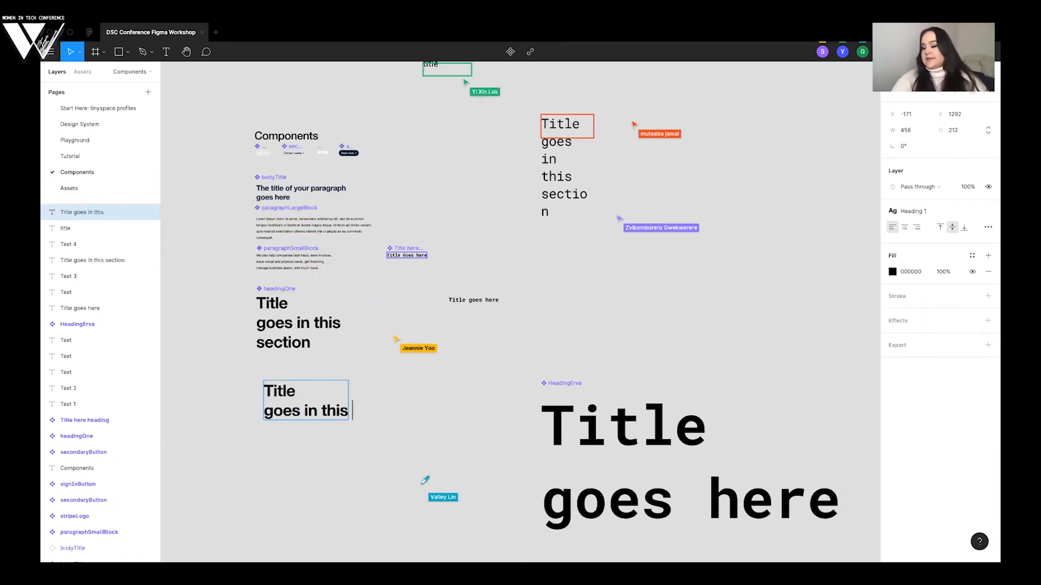
pyautogui.press('Escape')
pyautogui.moveTo(306, 403)
pyautogui.mouseDown()
pyautogui.moveTo(293, 405)
pyautogui.moveTo(306, 402)
pyautogui.mouseUp()
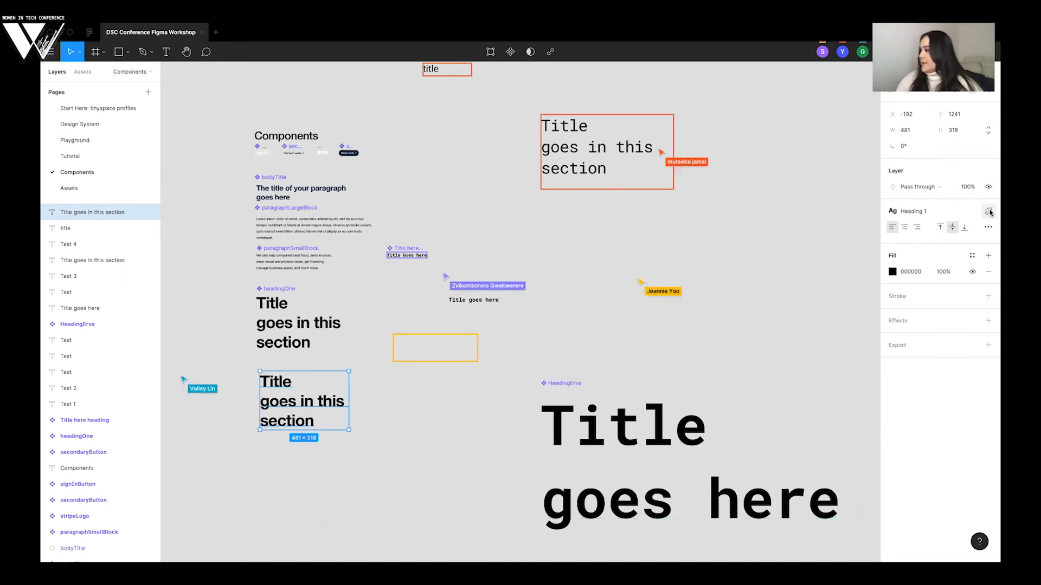
# - Detach the text style from the new title text and reapply the Heading 1 style
pyautogui.click(988, 211)
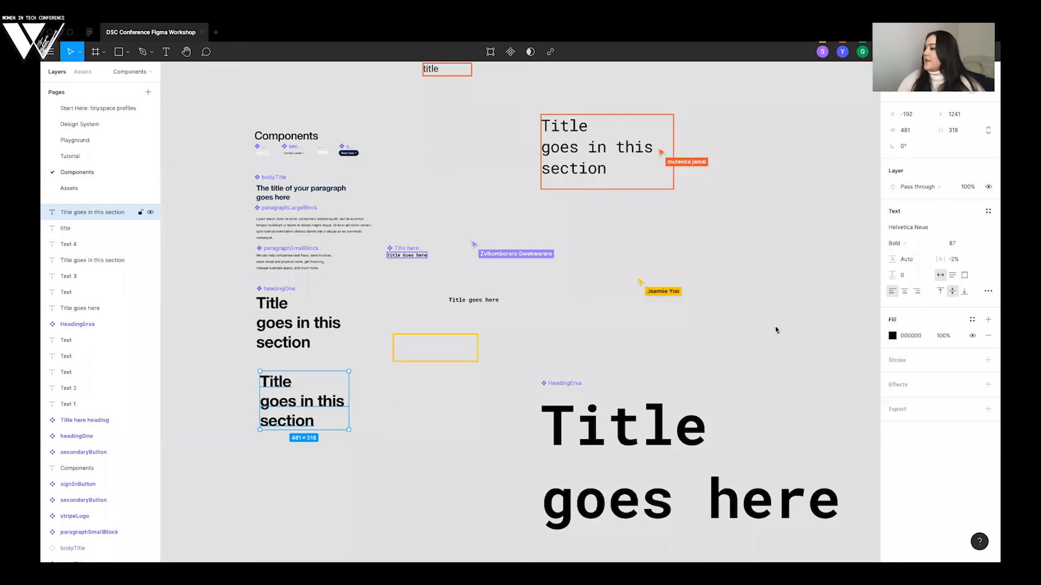
pyautogui.click(988, 212)
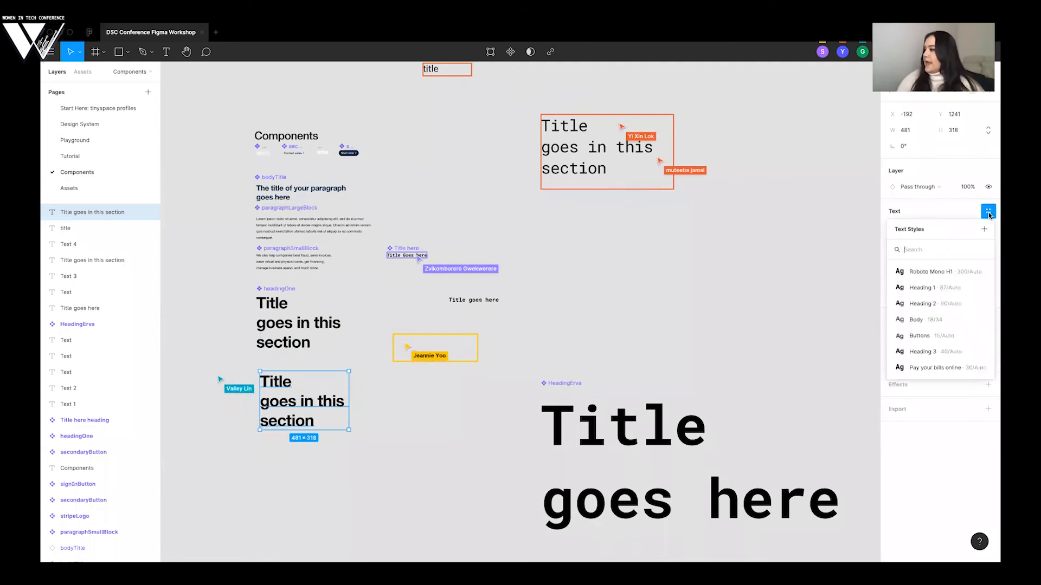
pyautogui.click(915, 288)
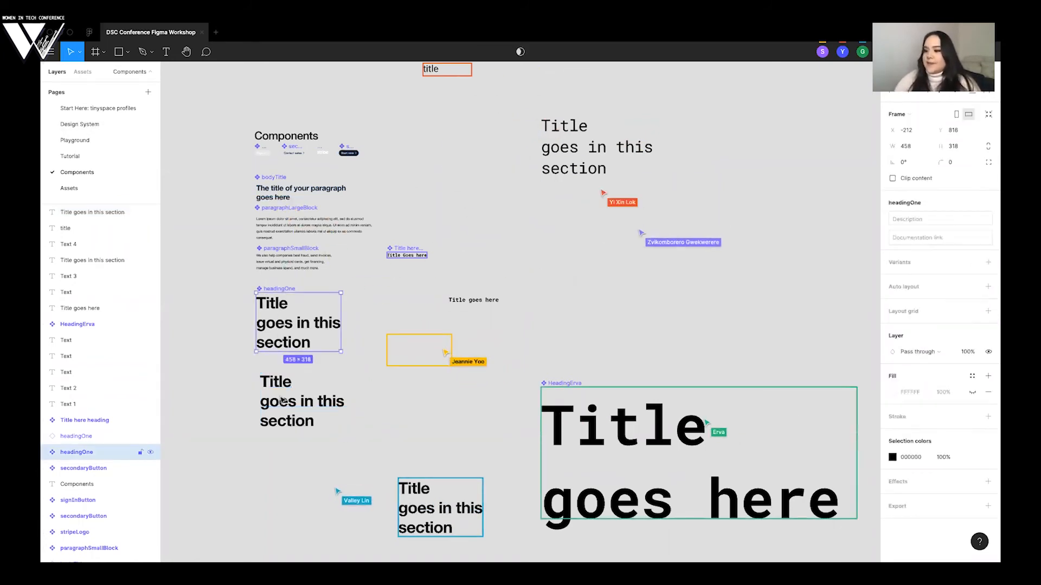
# - Paste a copy of the new title text directly below it, at about X -192, Y 1656, and deselect it
pyautogui.scroll(-3, 282, 400)
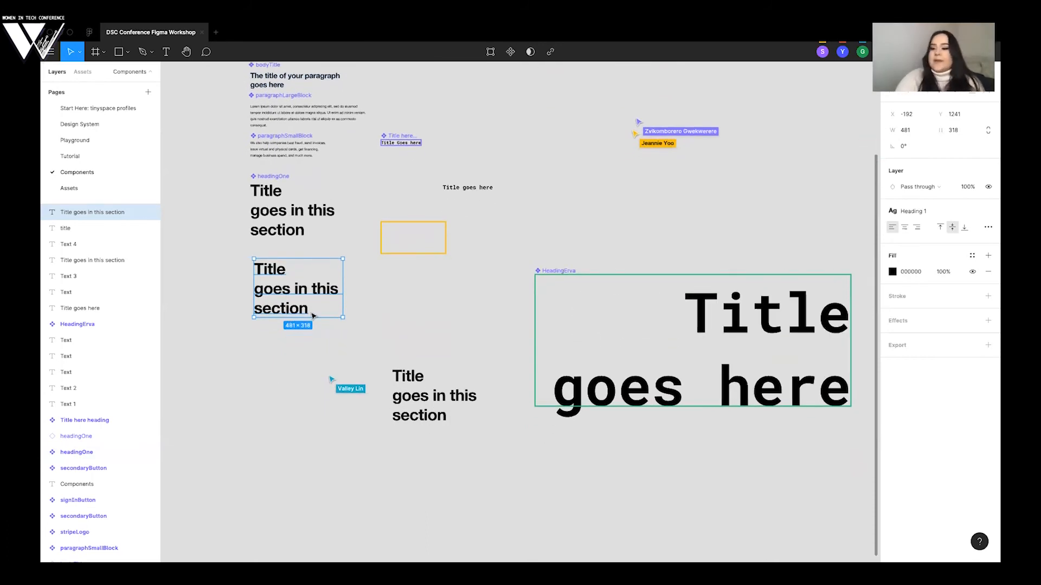
pyautogui.press('super+v')
pyautogui.moveTo(306, 351); pyautogui.dragTo(306, 368)
pyautogui.click(278, 469)
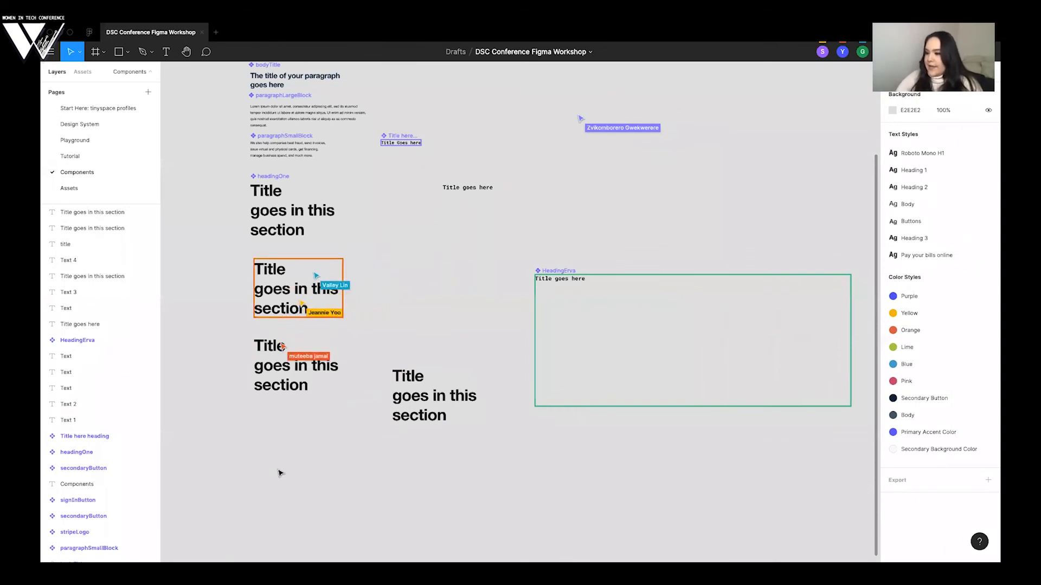
# - Try turning the pasted title text copy into a component, and undo the conversion
pyautogui.click(269, 363)
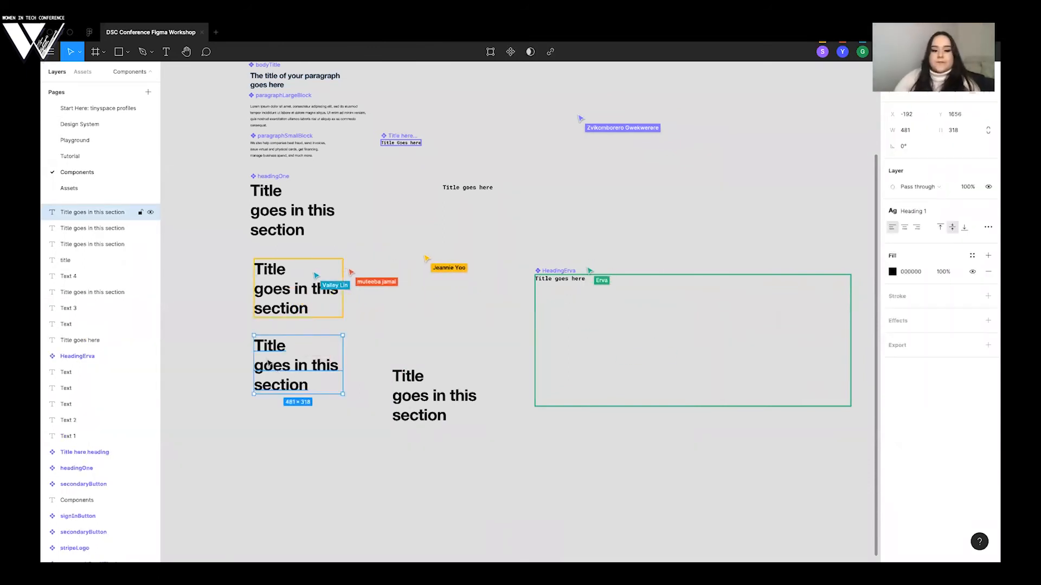
pyautogui.rightClick(268, 362)
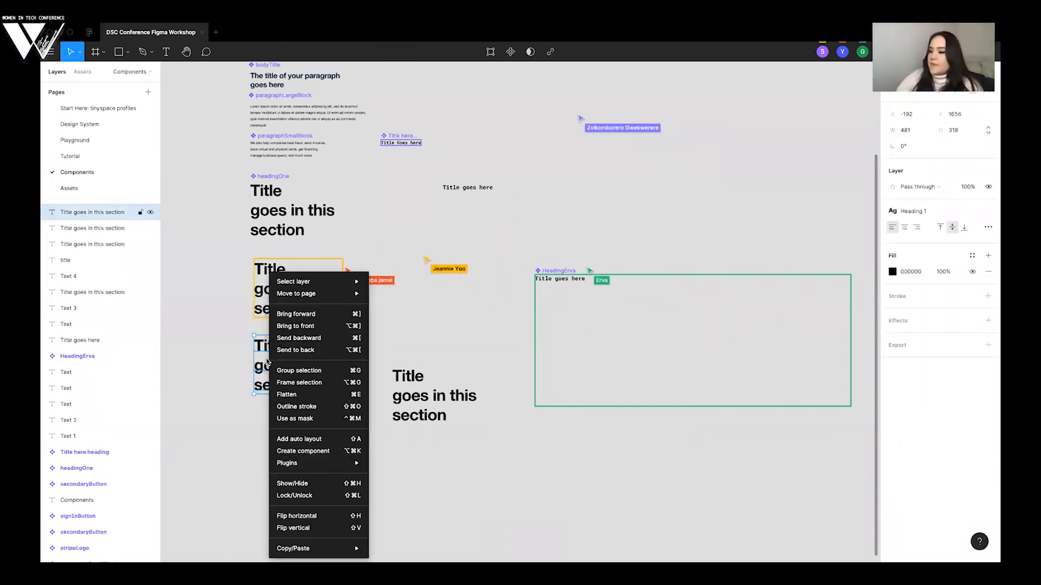
pyautogui.click(303, 452)
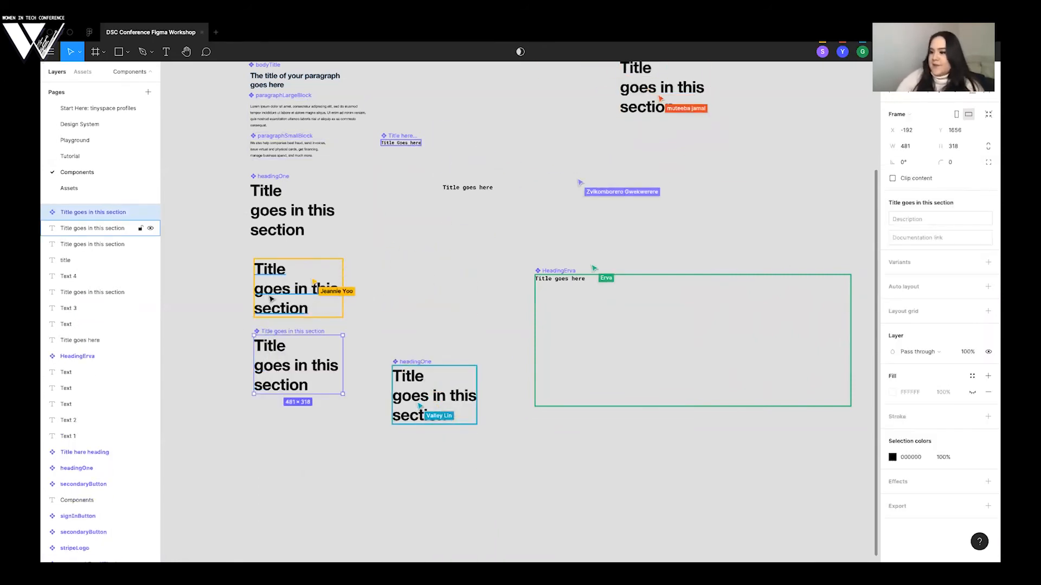
pyautogui.hotkey('ctrl', 'z')
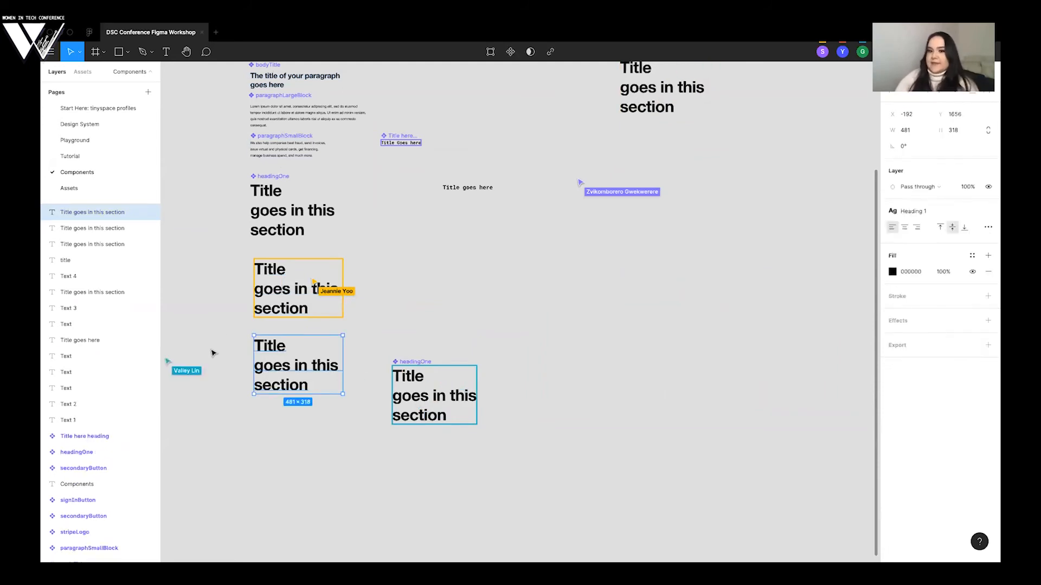
pyautogui.click(212, 377)
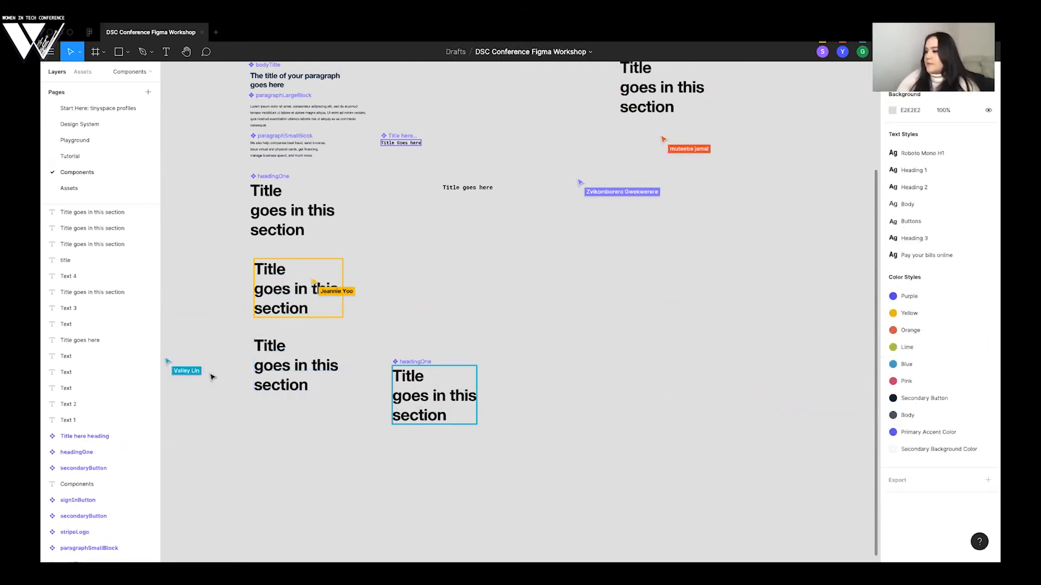
# - Return to the Playground page and check the hero headline's wording on the Stripe website before coming back to Figma
pyautogui.scroll(2, 212, 377)
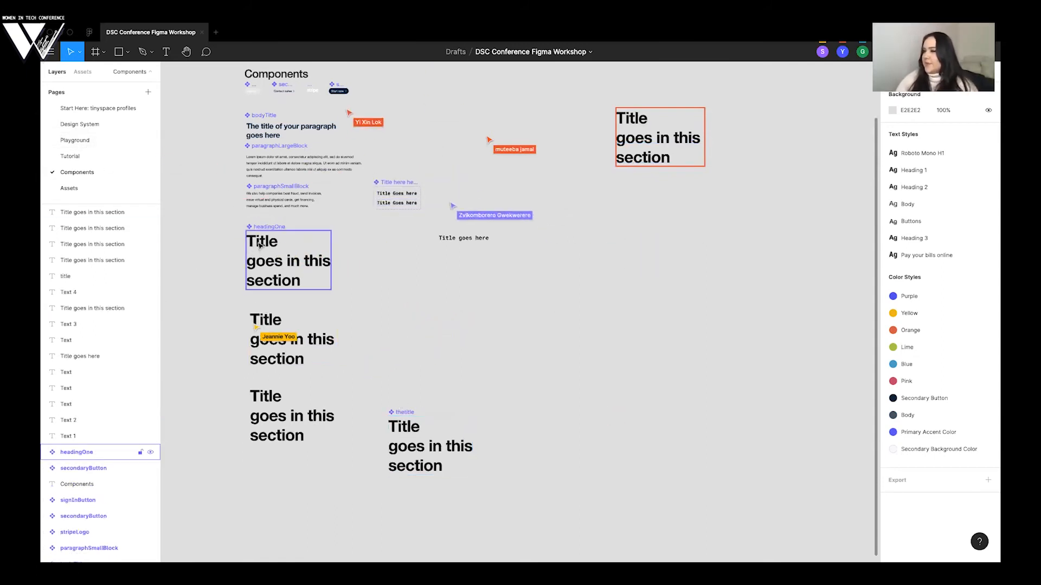
pyautogui.click(82, 140)
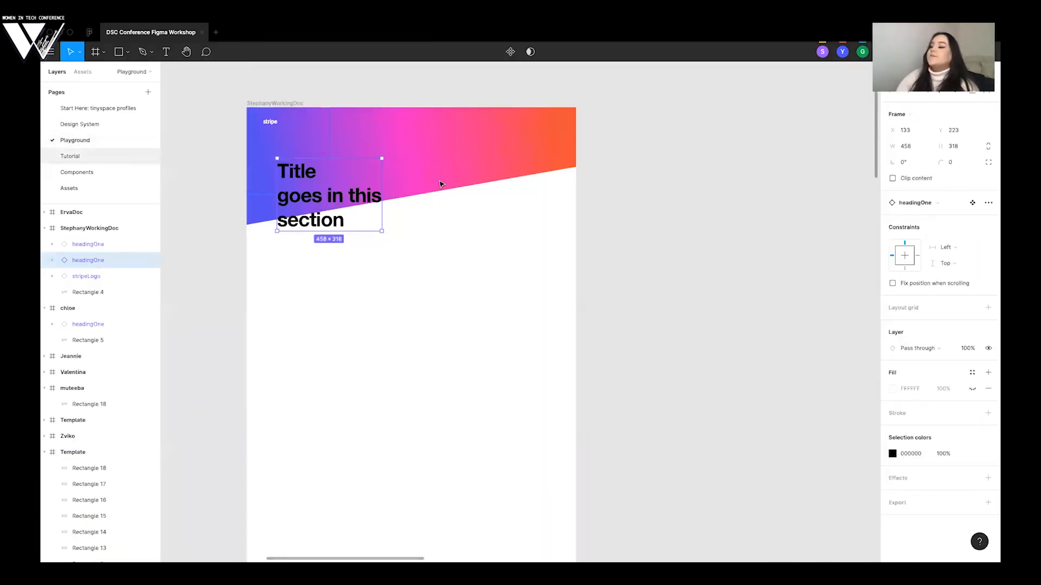
pyautogui.click(516, 198)
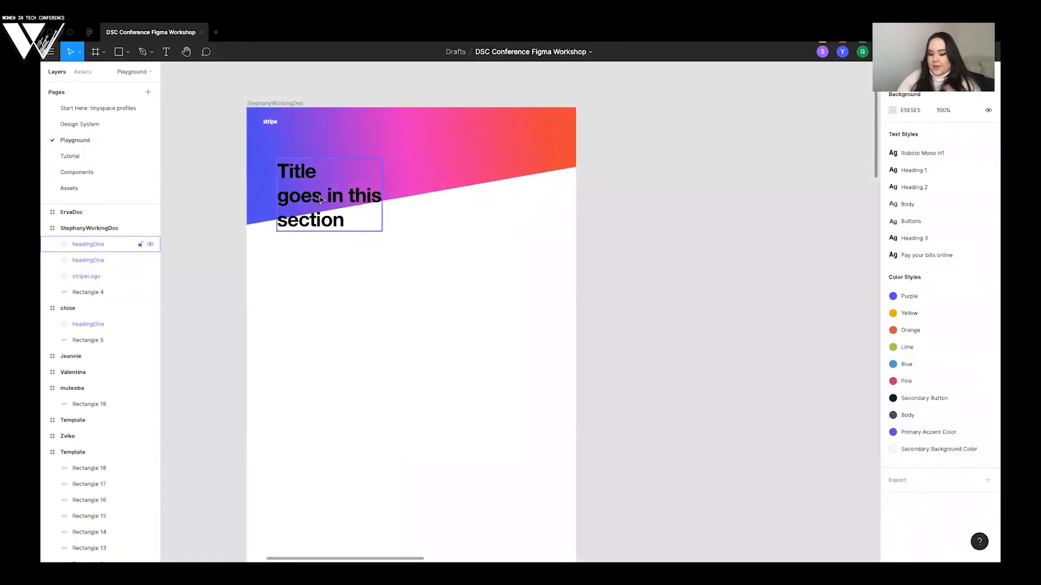
pyautogui.hotkey('ctrl', 'Left')
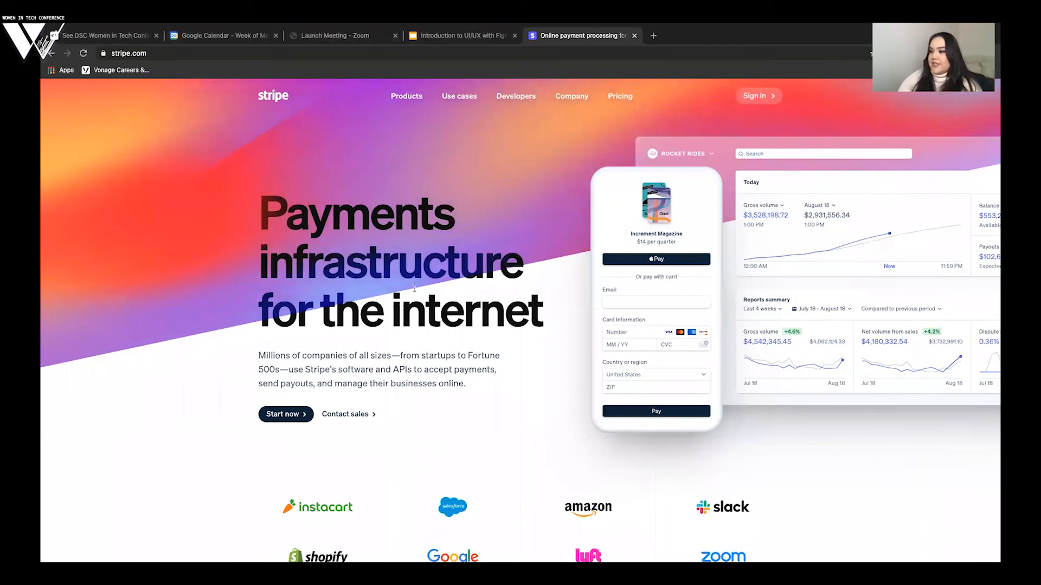
pyautogui.hotkey('ctrl', 'Right')
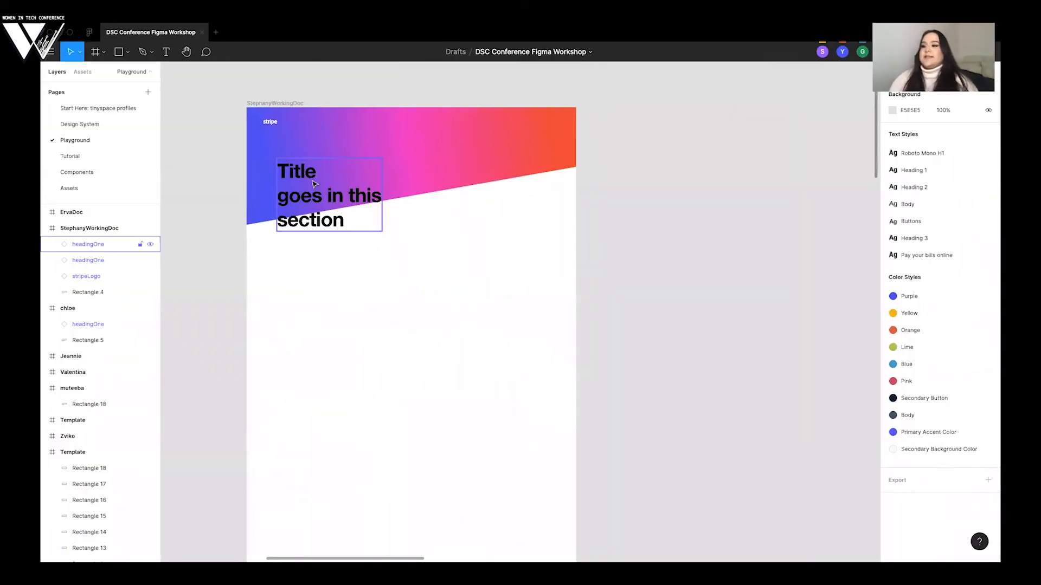
# - Remove the duplicate headingOne instance stacked over the title in the working frame, and undo the trial moves of the title
pyautogui.doubleClick(306, 170)
pyautogui.press('Return')
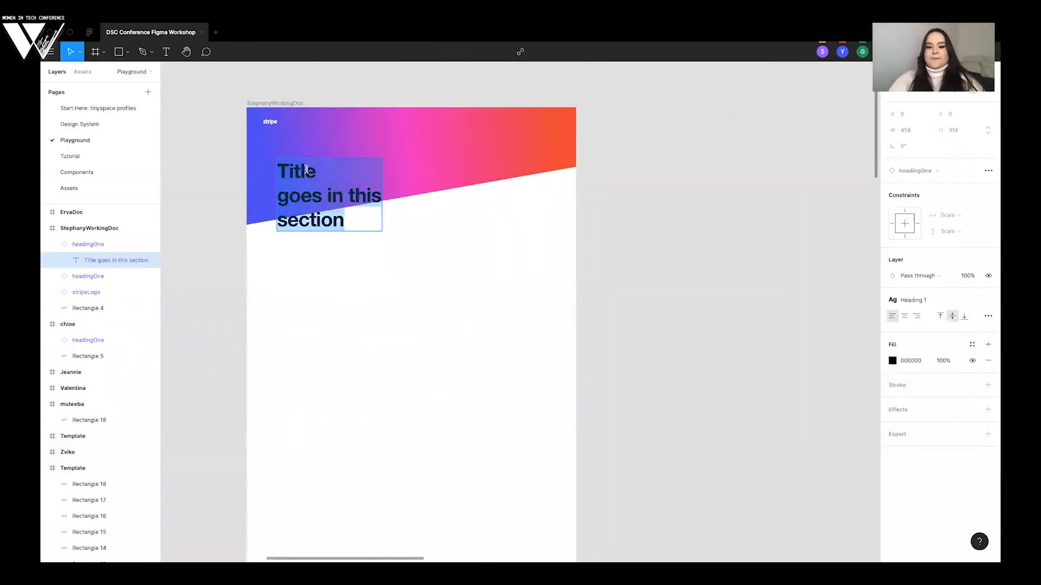
pyautogui.click(283, 196)
pyautogui.press('super+z')
pyautogui.click(309, 285)
pyautogui.moveTo(329, 190); pyautogui.dragTo(330, 242)
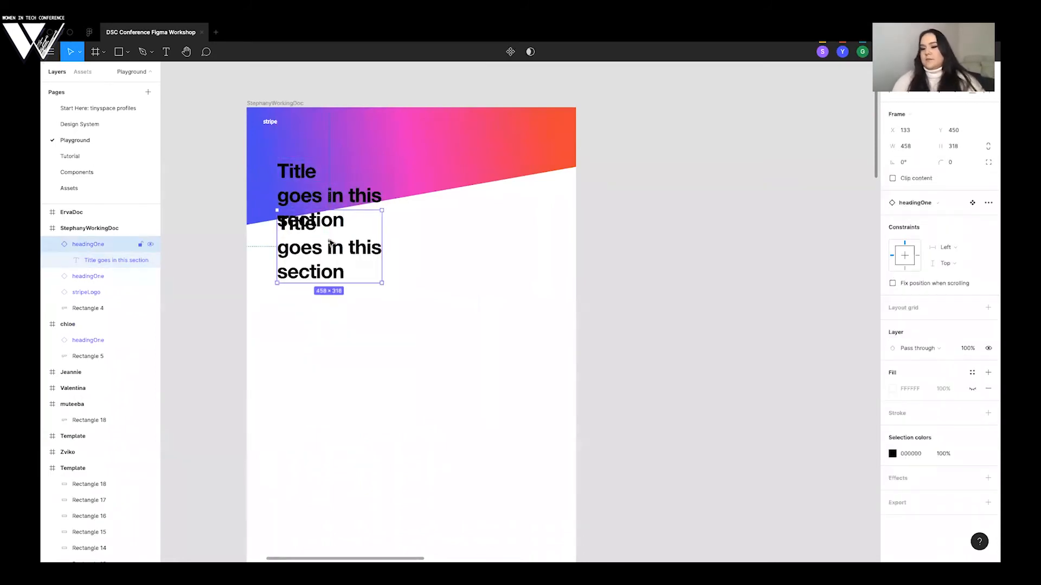
pyautogui.press('super+z')
pyautogui.moveTo(316, 198); pyautogui.dragTo(317, 228)
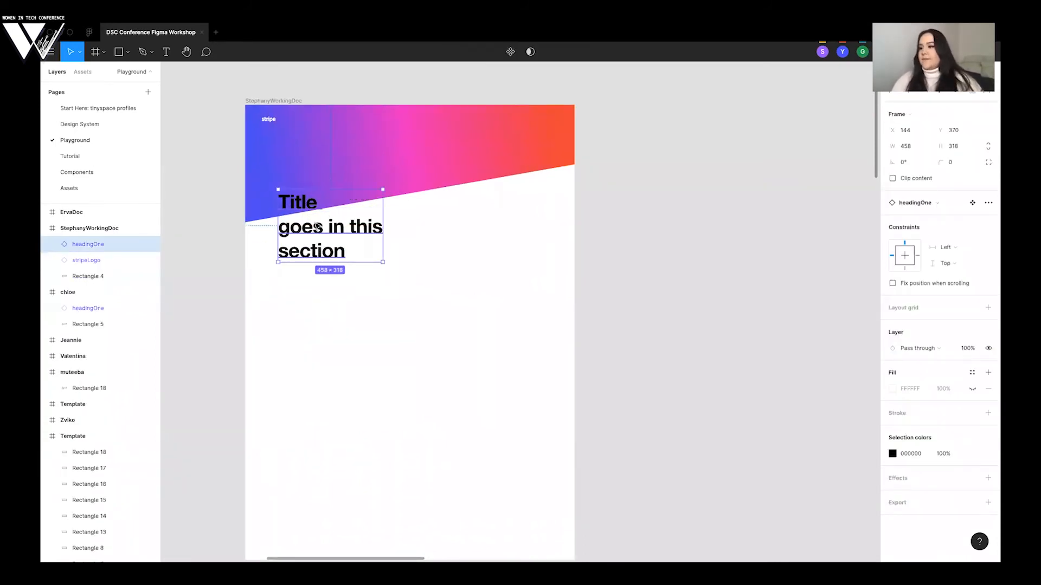
pyautogui.press('super+z')
# - Replace the headingOne instance's text with "Payments infrastructure for the internet" on three lines and deselect it
pyautogui.doubleClick(310, 199)
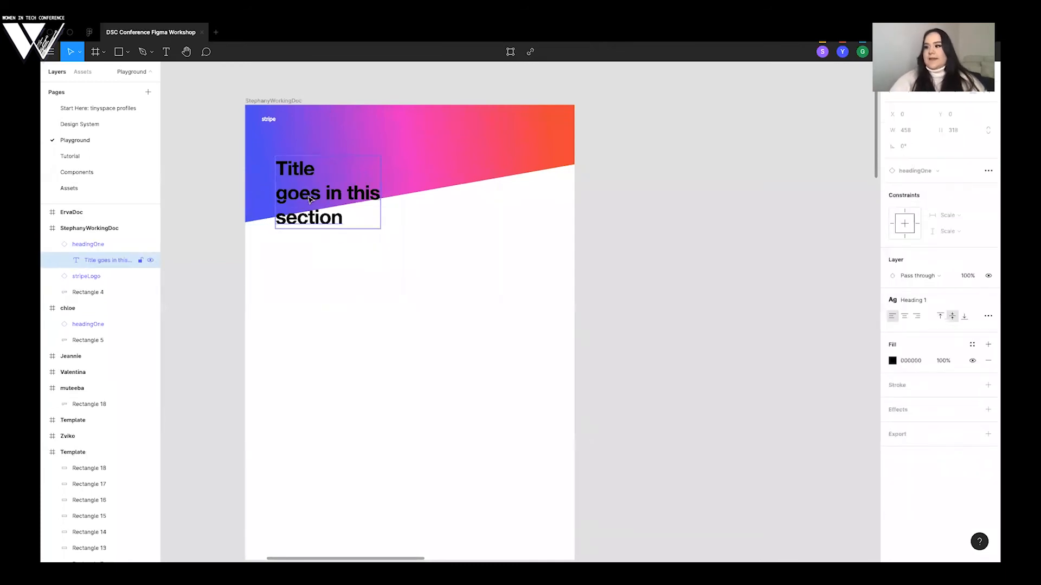
pyautogui.doubleClick(306, 194)
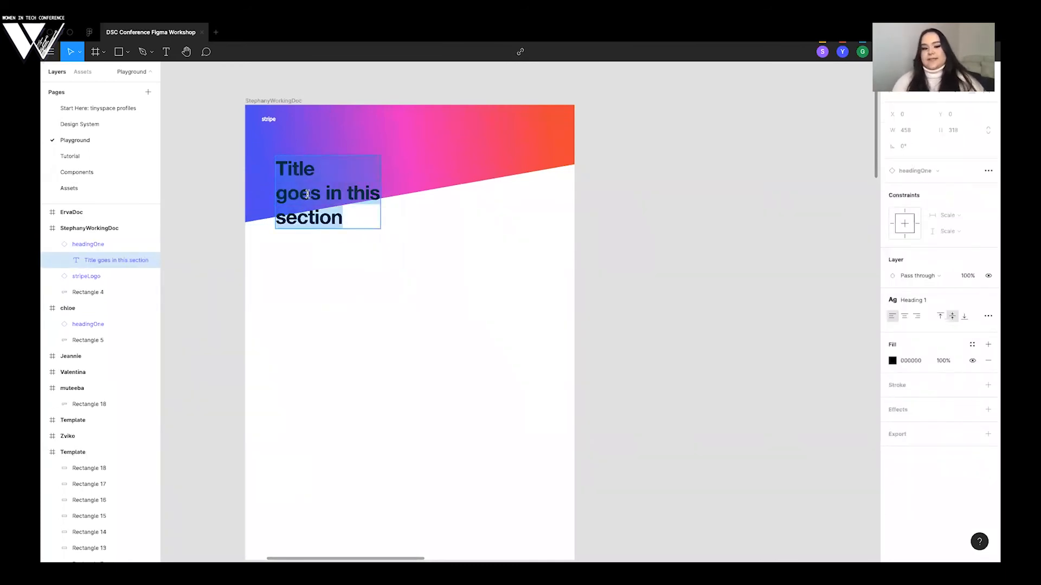
pyautogui.write('Pa')
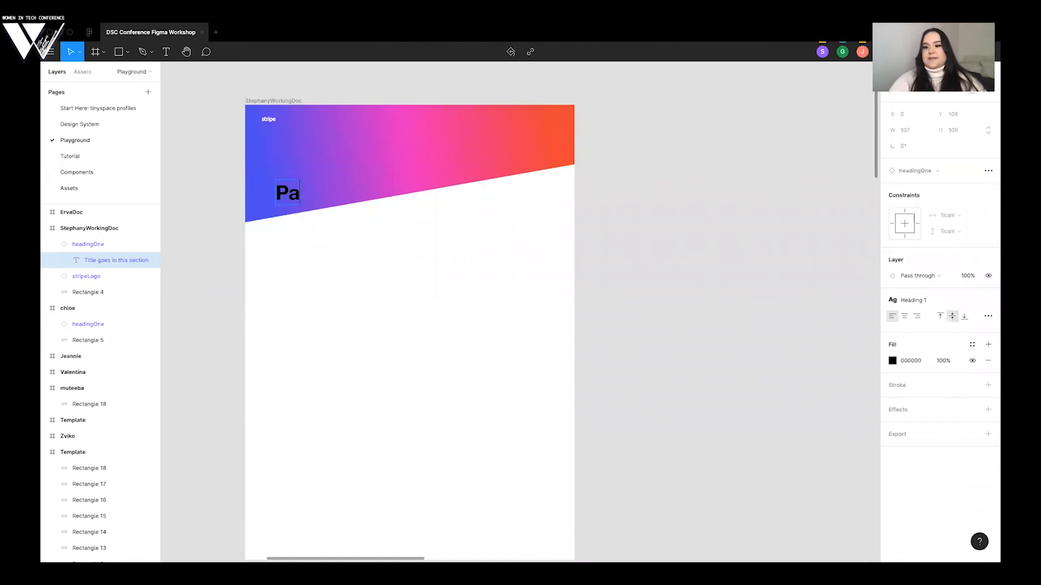
pyautogui.write('ements')
pyautogui.press('Return')
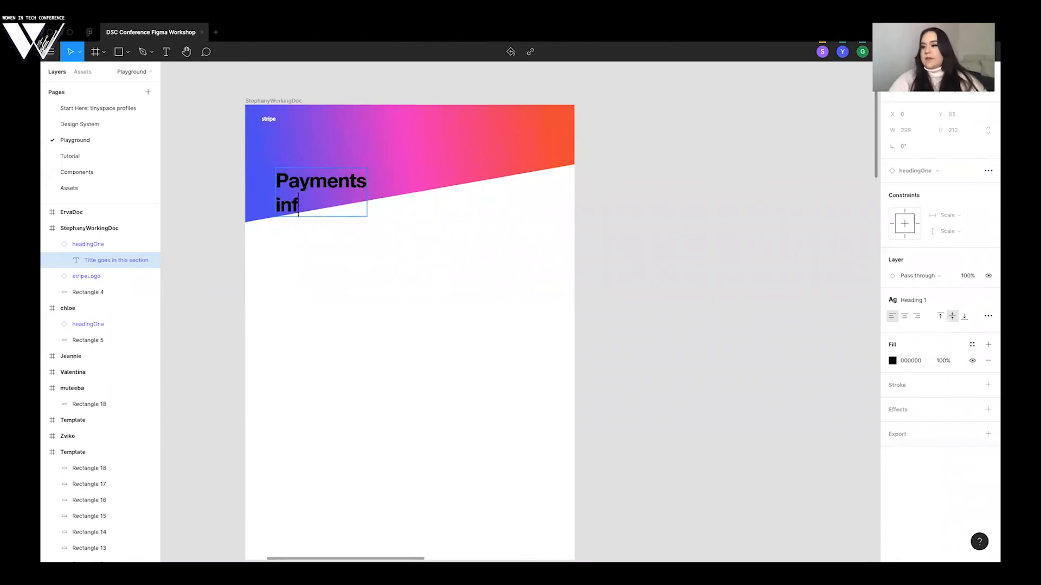
pyautogui.write('infrastructure')
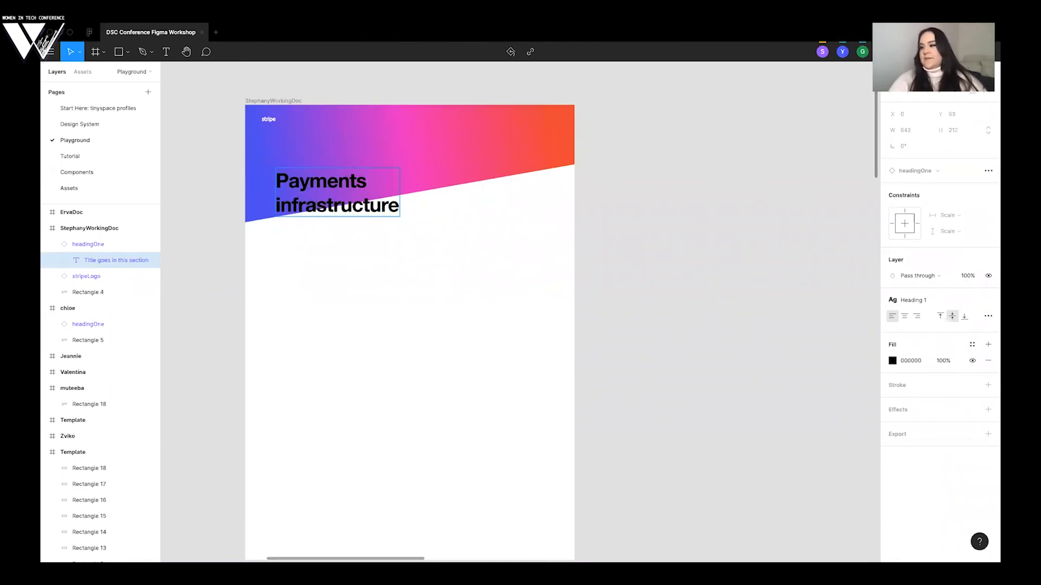
pyautogui.write(' for the internet')
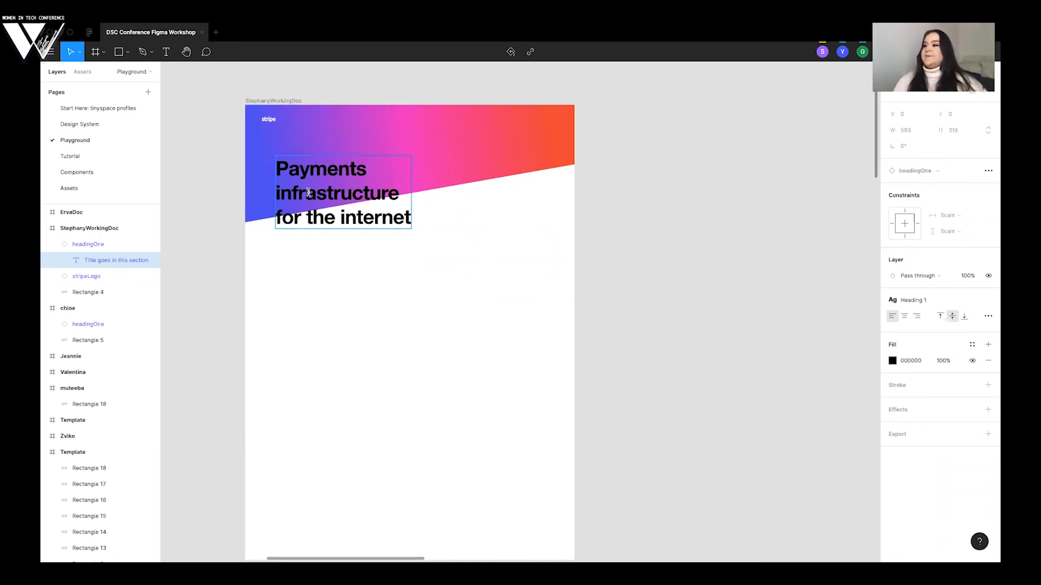
pyautogui.click(604, 221)
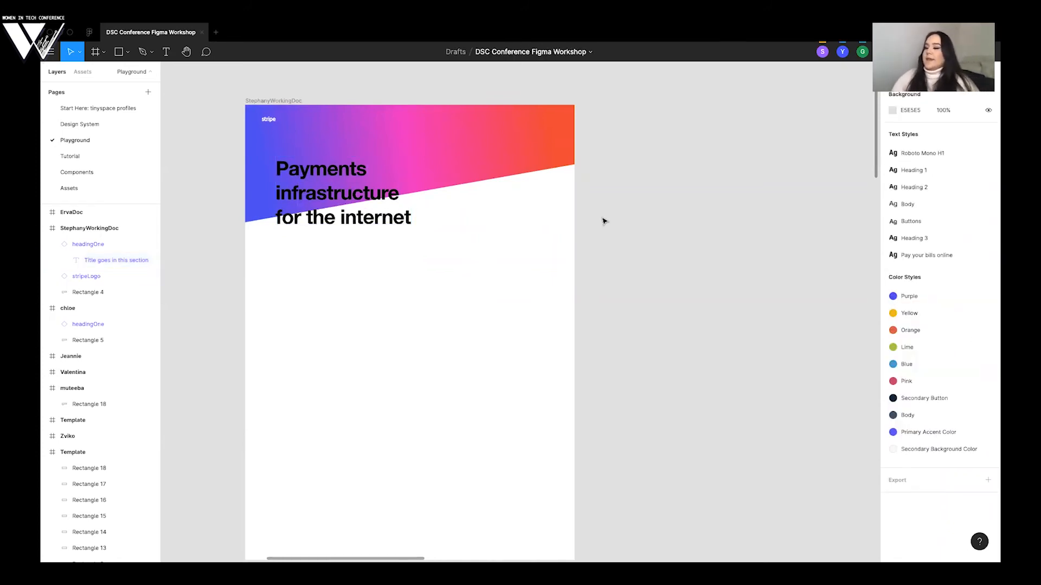
# - Look over the participants' frames on the Playground page and open the local component assets
pyautogui.scroll(-3, 602, 221)
pyautogui.keyDown('ctrl'); pyautogui.scroll(-5, 590, 235); pyautogui.keyUp('ctrl')
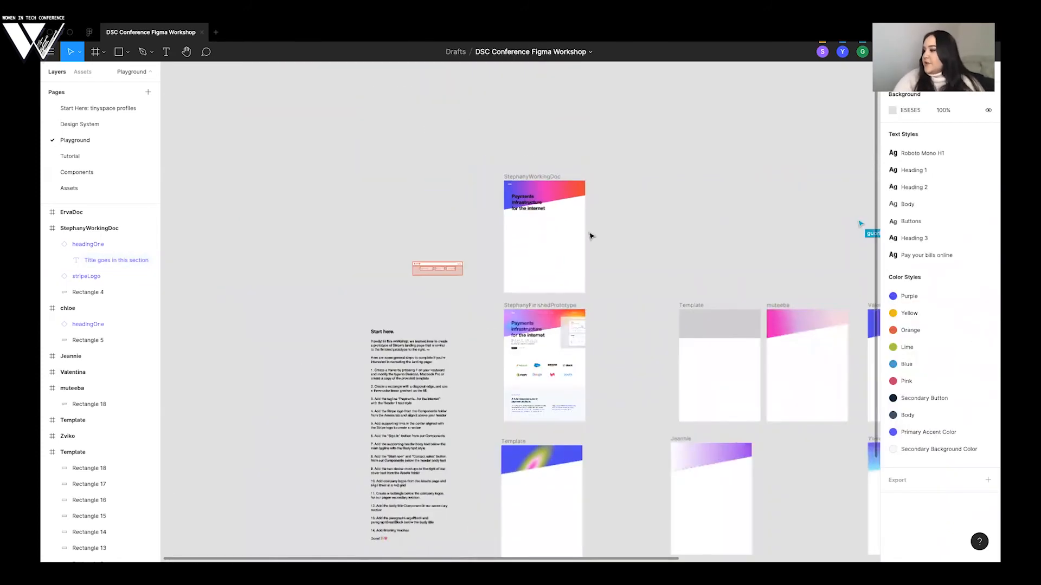
pyautogui.hscroll(10, 591, 236)
pyautogui.hscroll(1, 607, 324)
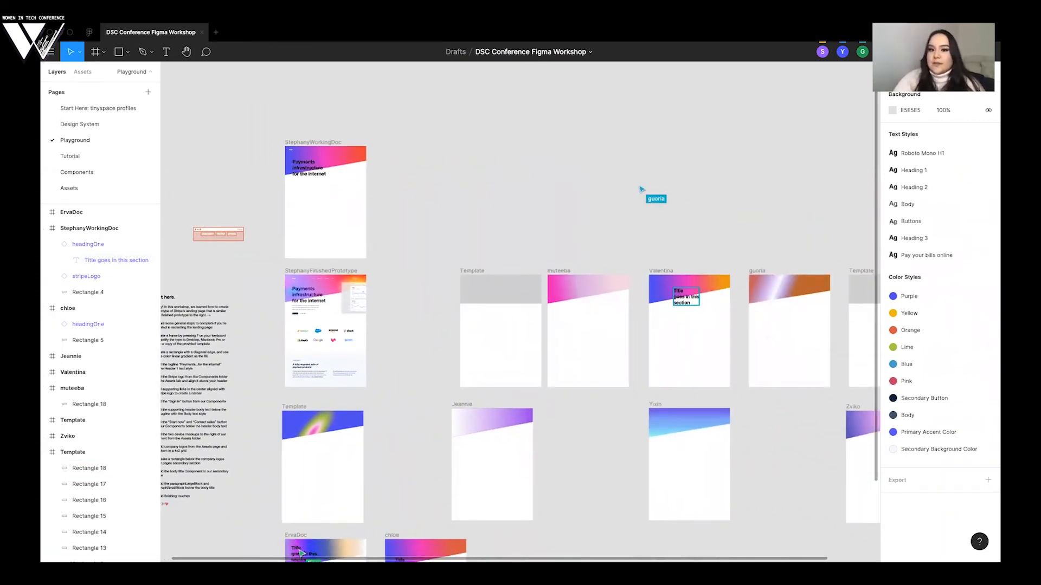
pyautogui.click(83, 71)
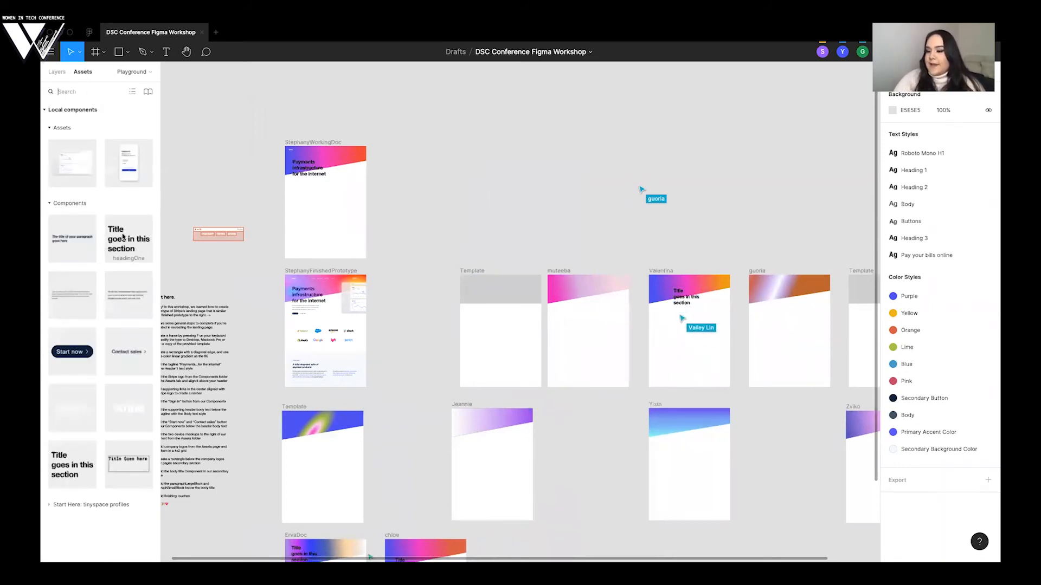
# - Switch from the component assets back to the layer list and collapse the headingOne layer of the working frame
pyautogui.moveTo(127, 239); pyautogui.dragTo(567, 309)
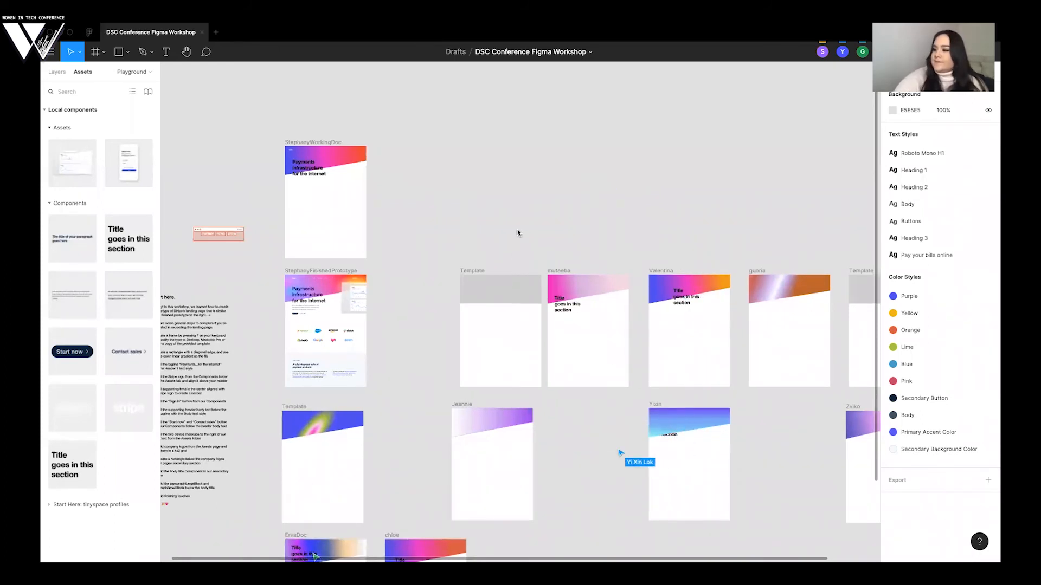
pyautogui.click(54, 73)
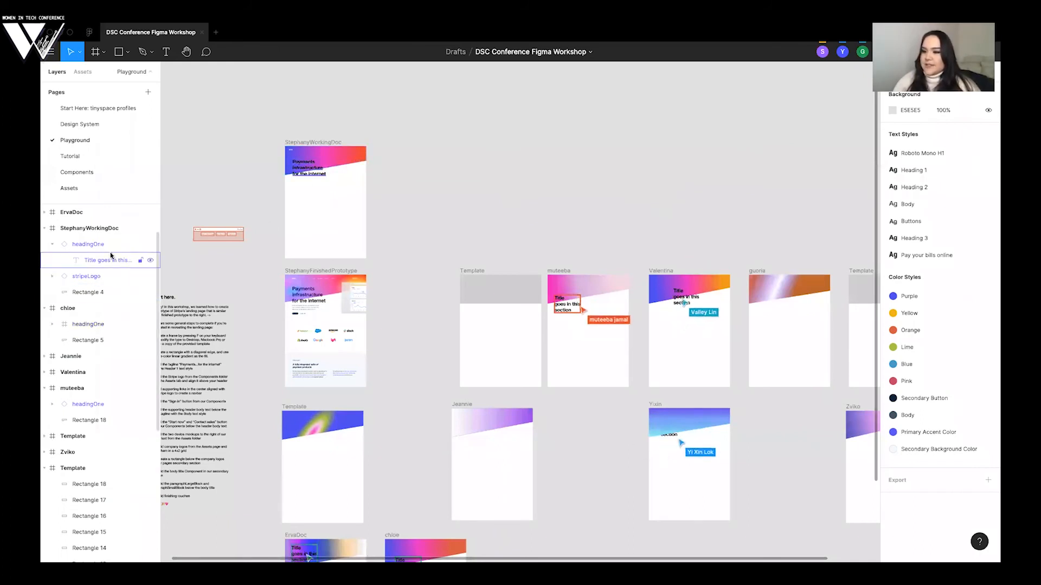
pyautogui.click(52, 245)
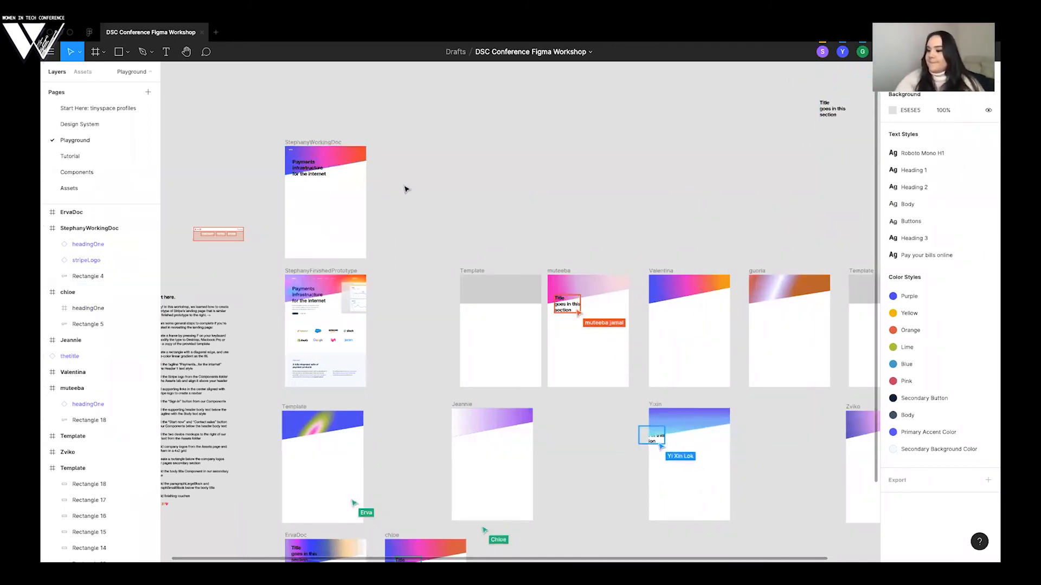
# - Examine the headings in the participants' frames and compare the finished prototype's headline with the one in the working frame
pyautogui.scroll(-2, 406, 189)
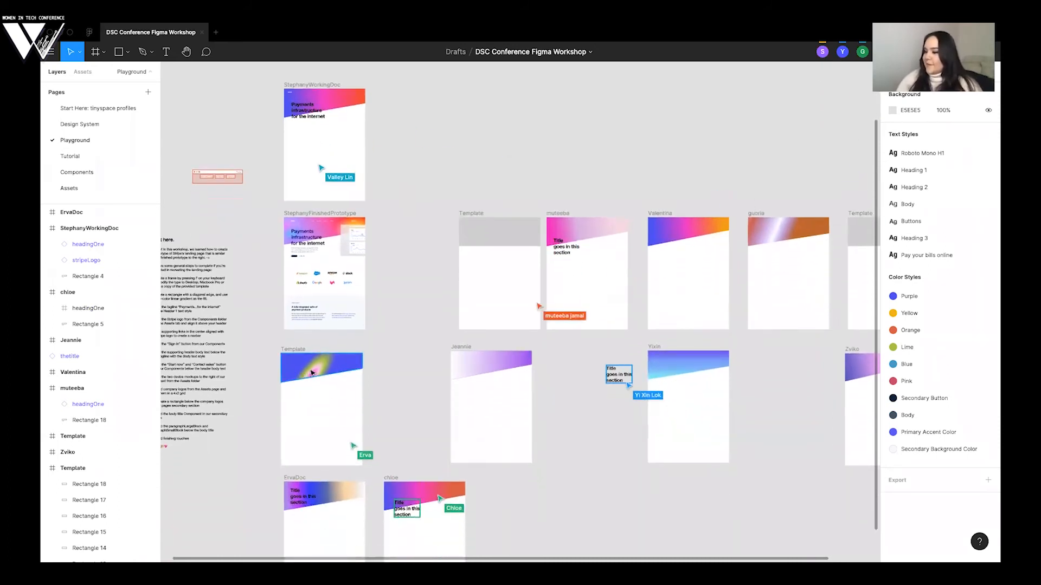
pyautogui.scroll(-2, 390, 368)
pyautogui.hscroll(2, 391, 367)
pyautogui.hscroll(1, 391, 369)
pyautogui.hscroll(2, 392, 368)
pyautogui.scroll(2, 392, 369)
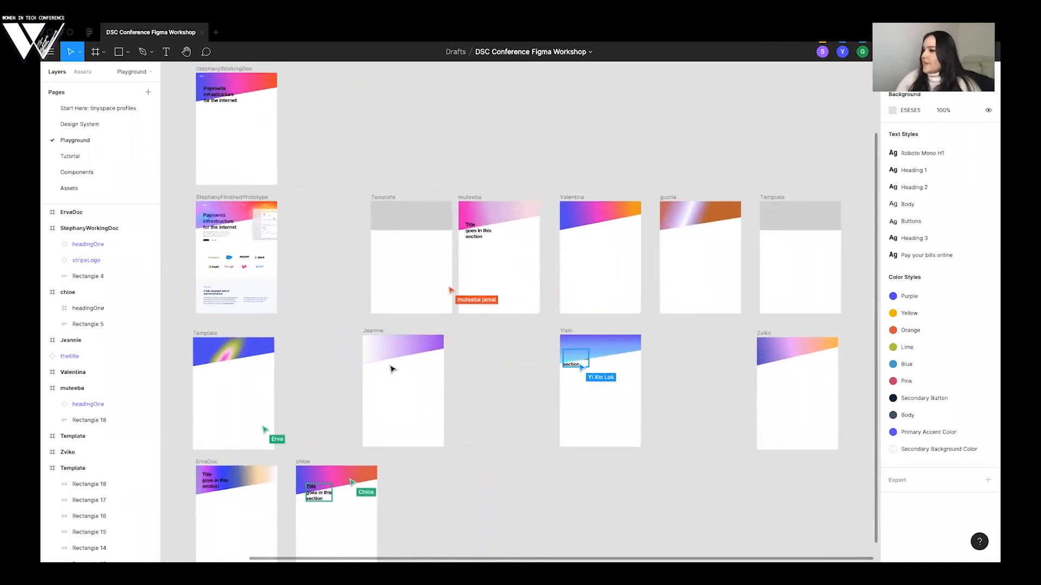
pyautogui.scroll(7, 393, 369)
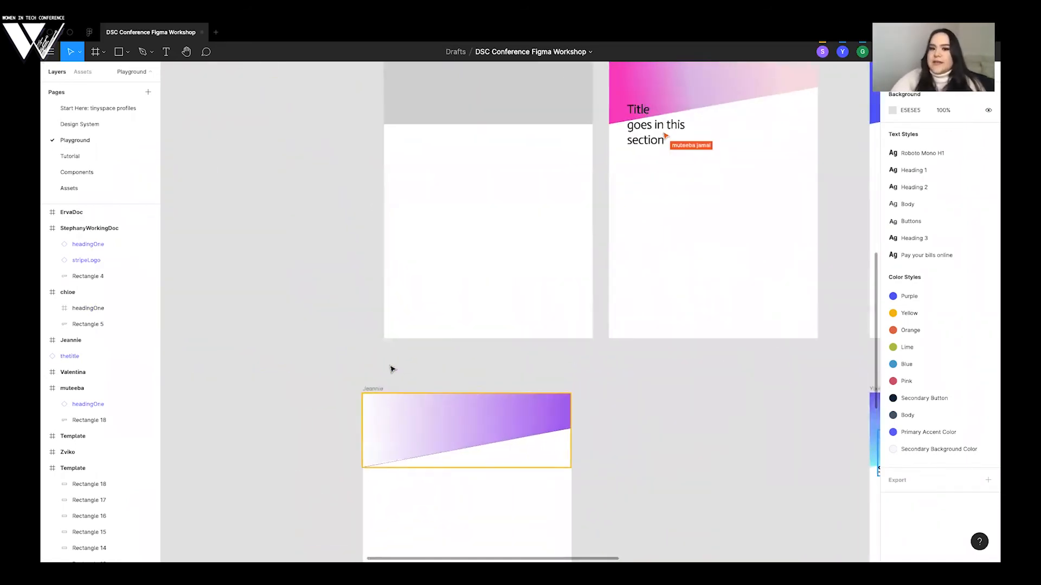
pyautogui.hscroll(-8, 392, 369)
pyautogui.scroll(4, 393, 370)
pyautogui.scroll(1, 392, 369)
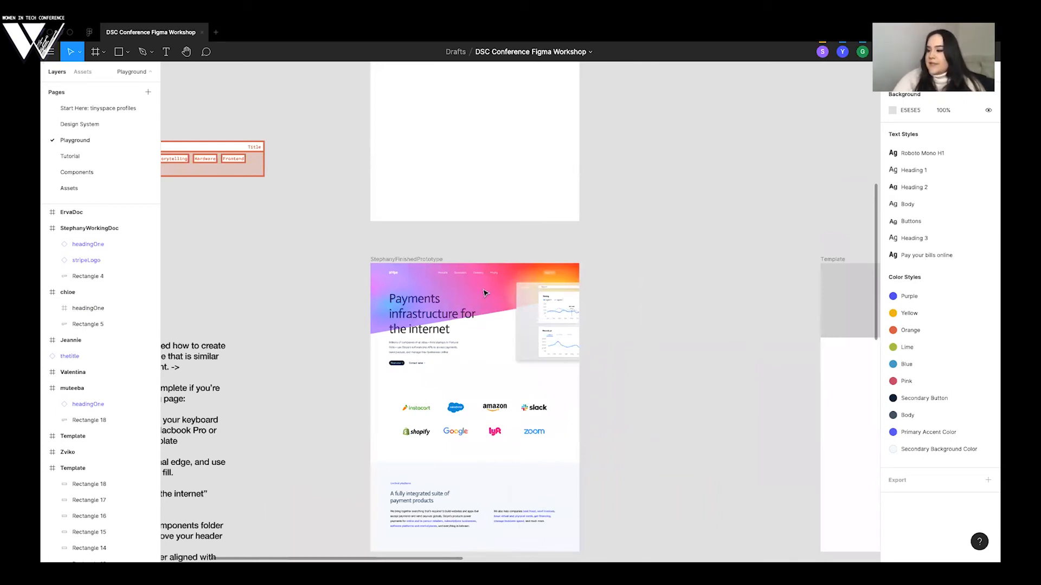
pyautogui.scroll(6, 477, 293)
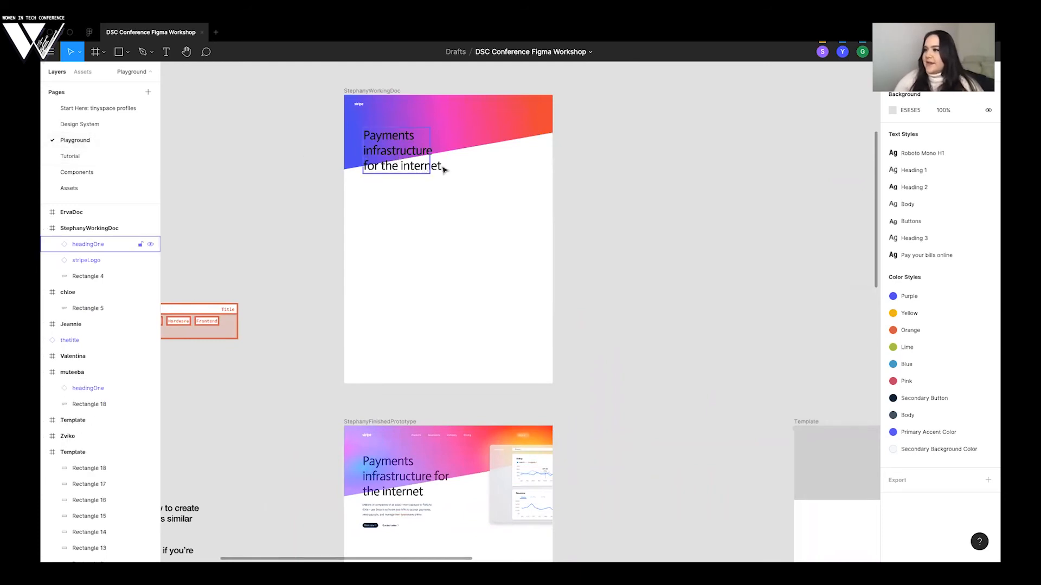
# - On the Components page, delete the headingOne instance and the main headingOne component beneath it
pyautogui.click(90, 178)
pyautogui.click(265, 274)
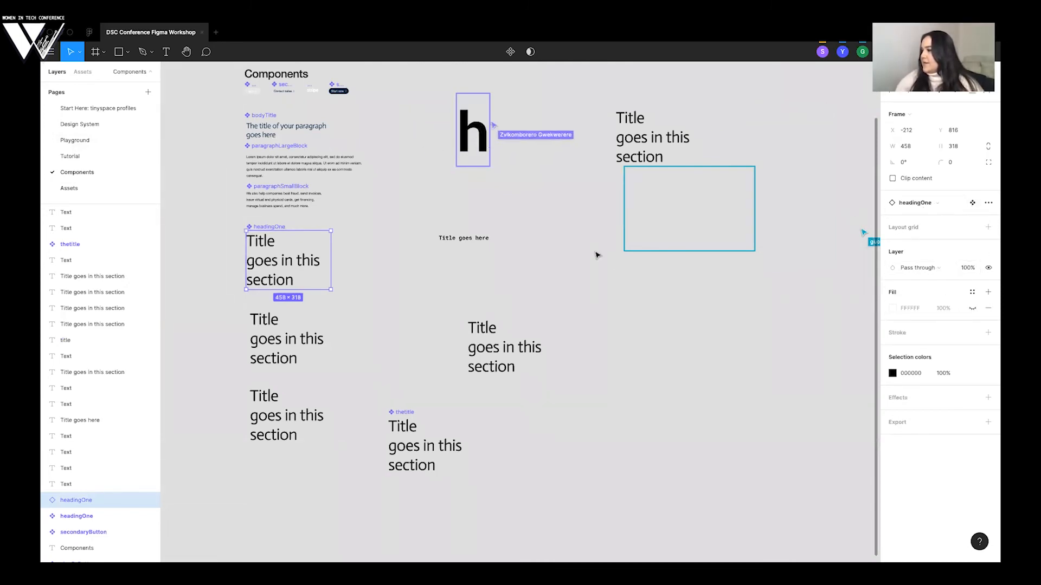
pyautogui.click(365, 256)
pyautogui.click(277, 261)
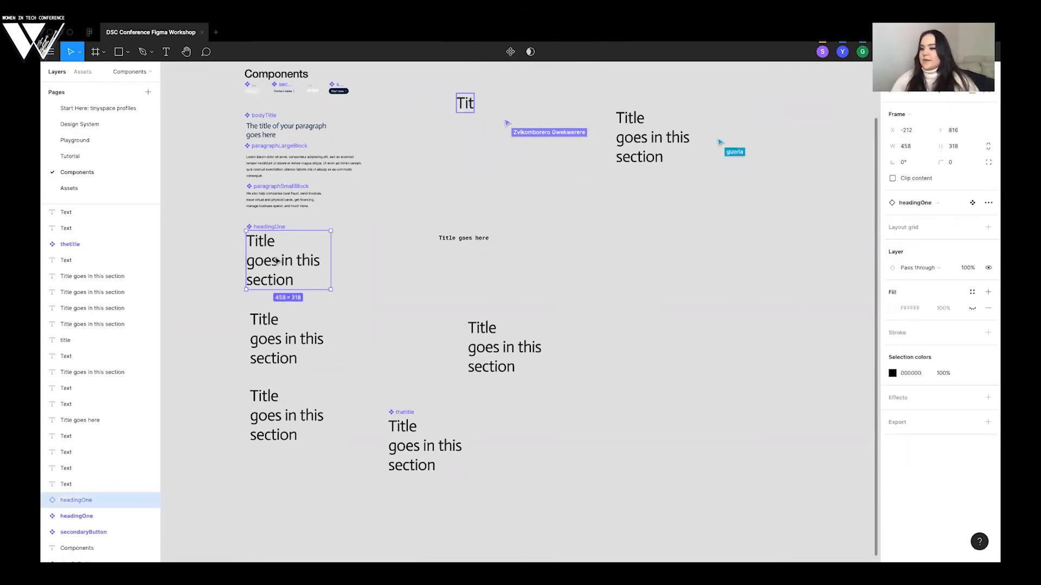
pyautogui.press('Delete')
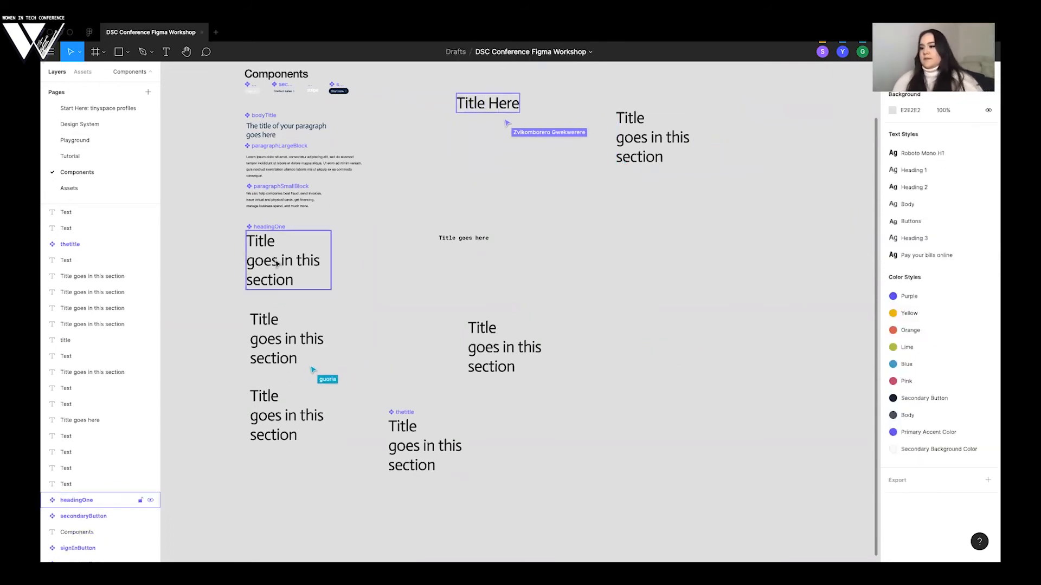
pyautogui.press('Delete')
# - Add a new text reading "Title goes in this section" on three lines below the paragraphSmallBlock component
pyautogui.press('t')
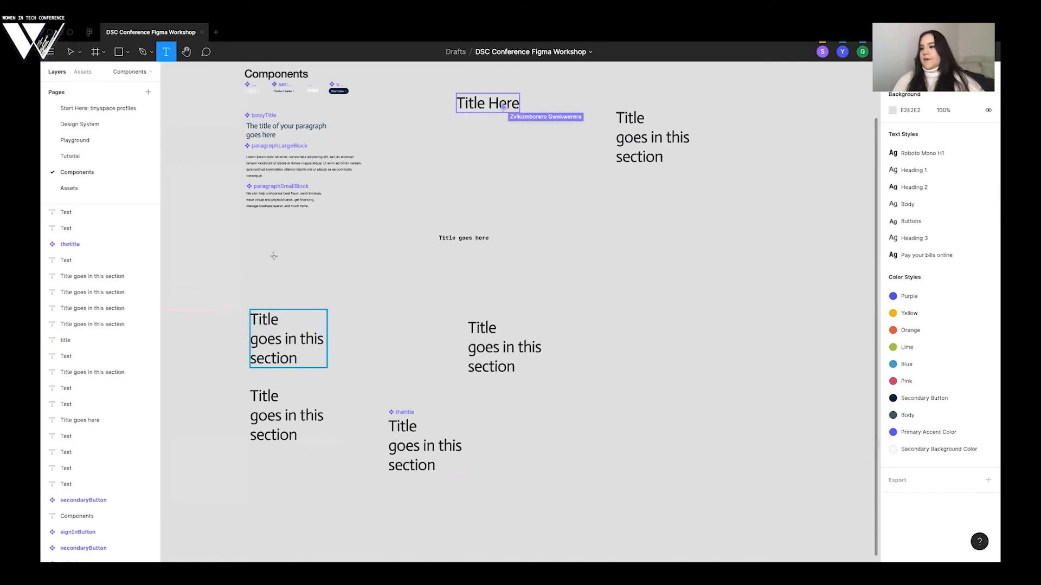
pyautogui.click(263, 249)
pyautogui.hscroll(1, 279, 249)
pyautogui.scroll(-1, 279, 253)
pyautogui.write('Title go')
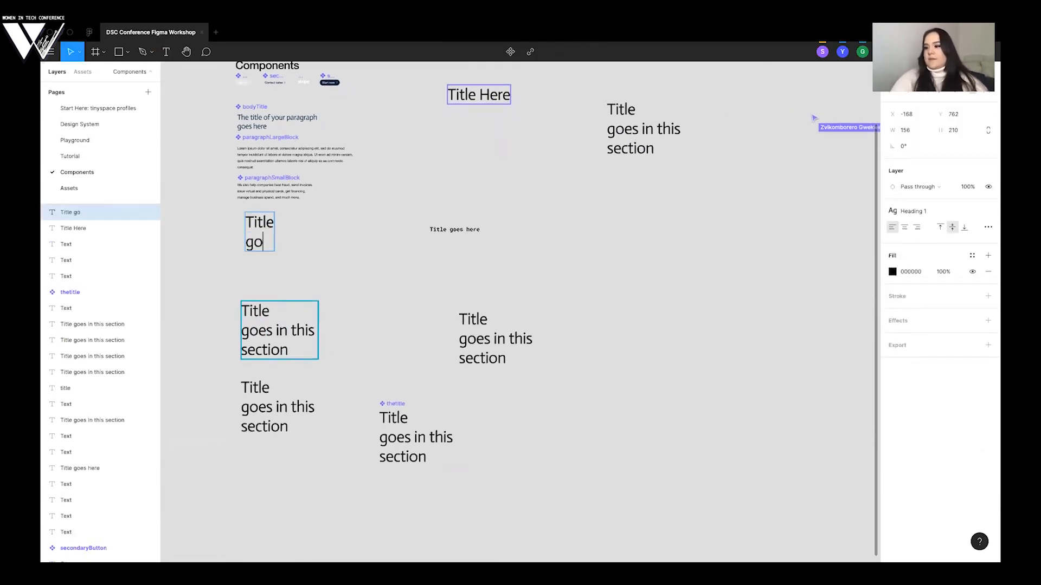
pyautogui.write('es in this section')
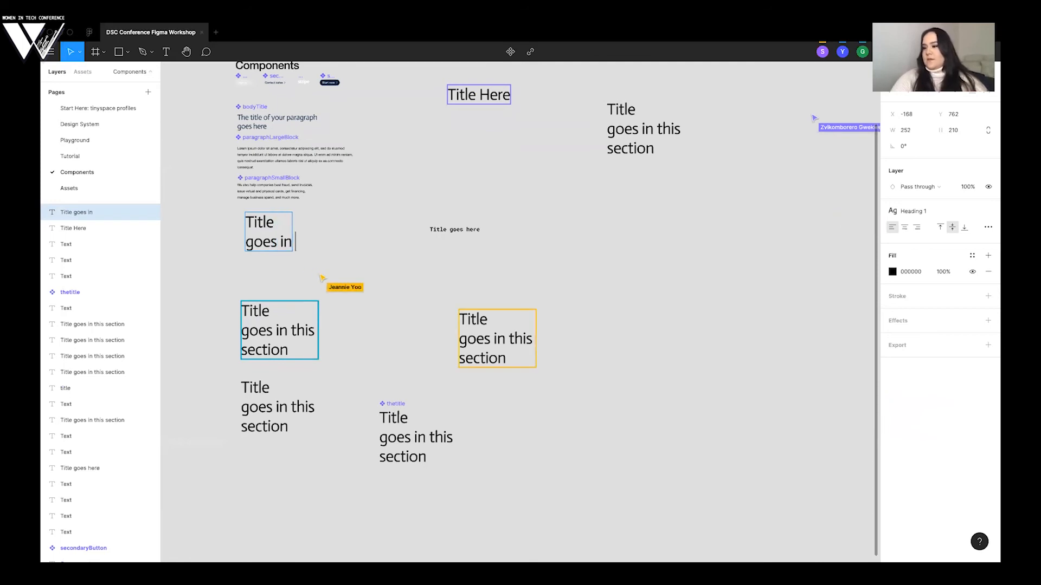
pyautogui.hotkey('ctrl', 'a')
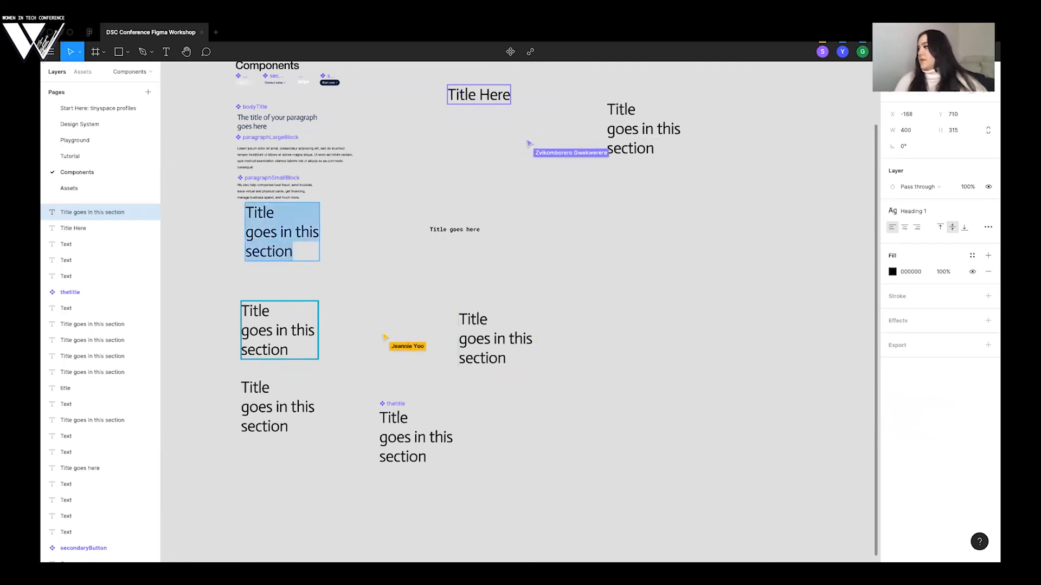
# - Open the Design System page and select the Header 1 sample in the Typography frame
pyautogui.scroll(3, 803, 230)
pyautogui.hscroll(-4, 804, 230)
pyautogui.hscroll(1, 849, 275)
pyautogui.scroll(-3, 850, 276)
pyautogui.hscroll(1, 850, 275)
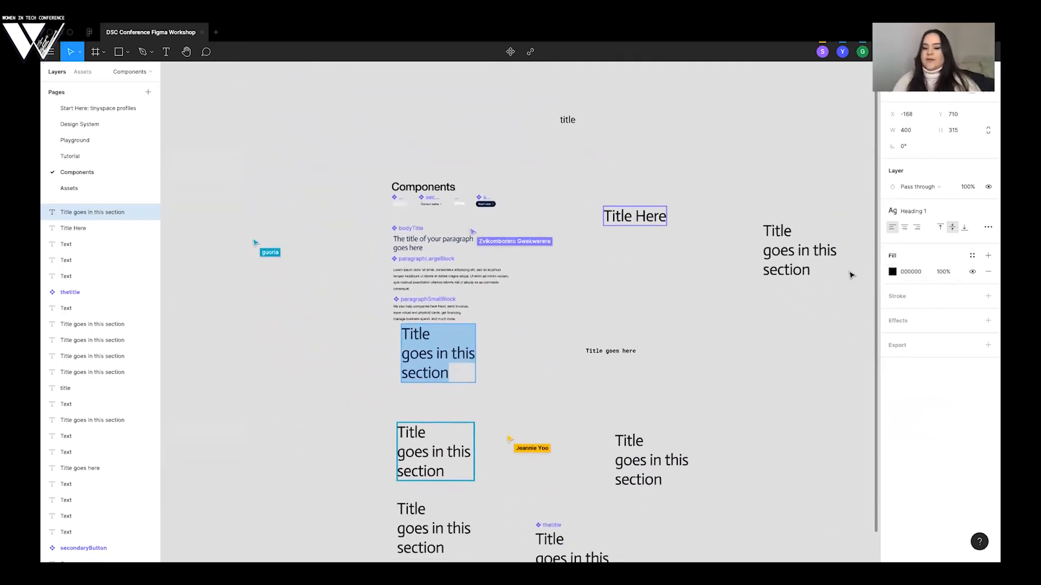
pyautogui.click(95, 125)
pyautogui.click(242, 203)
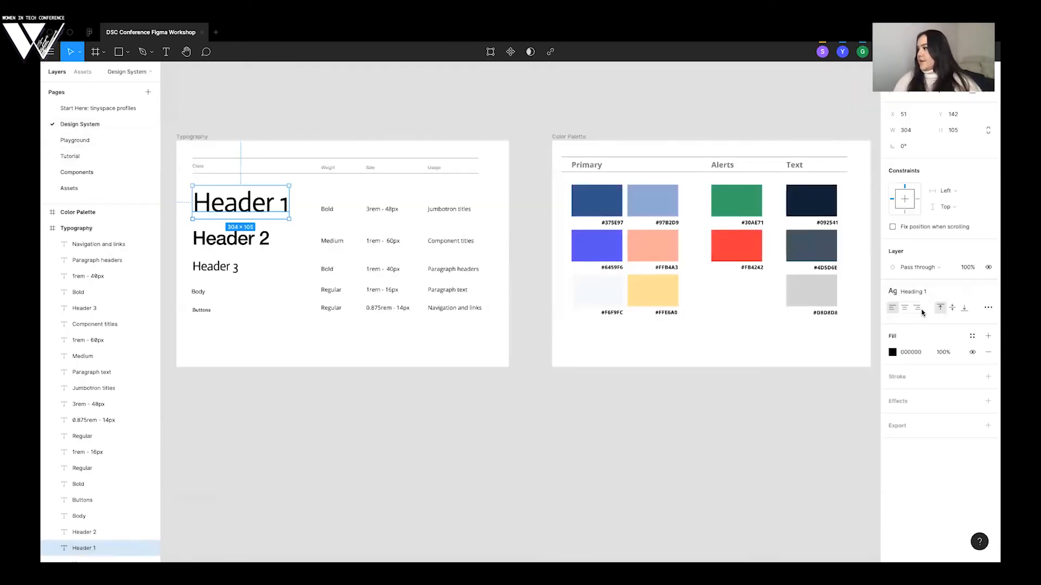
pyautogui.click(989, 293)
pyautogui.press('super+z')
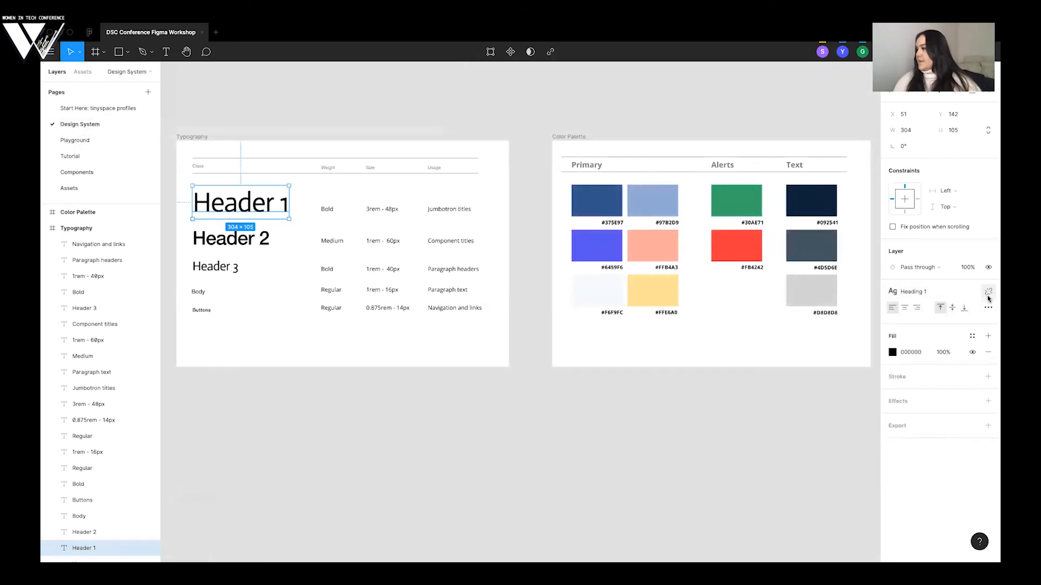
pyautogui.click(968, 295)
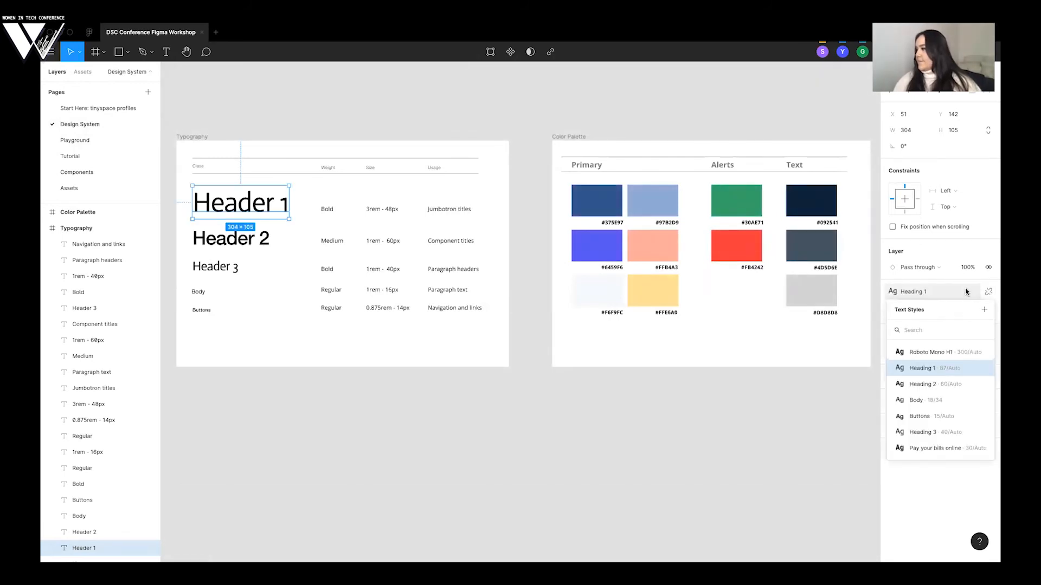
pyautogui.click(966, 292)
# - Detach the Header 1 sample from its text style, set its font to Helvetica Neue and deselect it
pyautogui.click(987, 308)
pyautogui.click(920, 308)
pyautogui.write('Helvetica Neue')
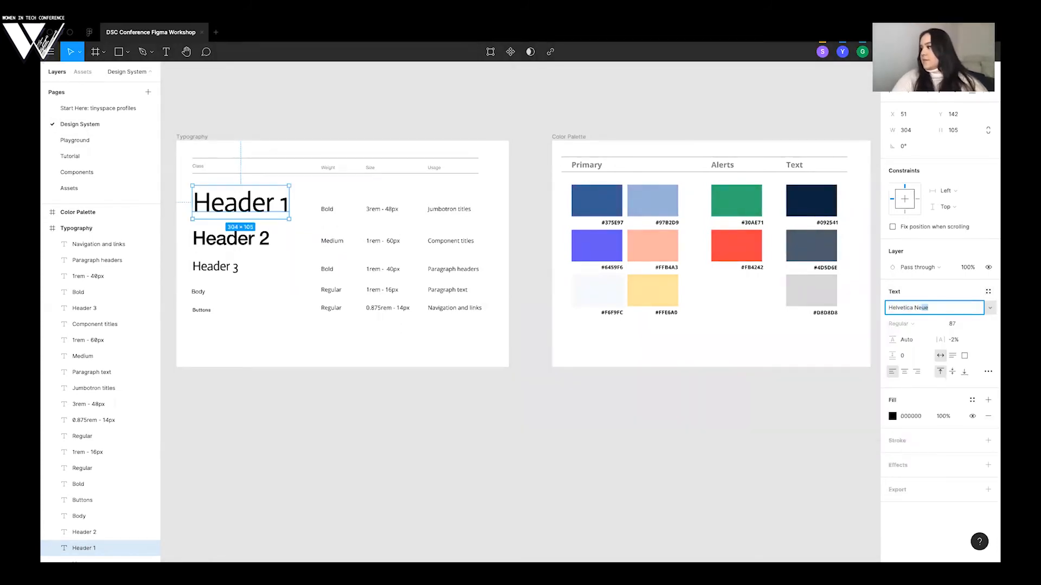
pyautogui.press('Return')
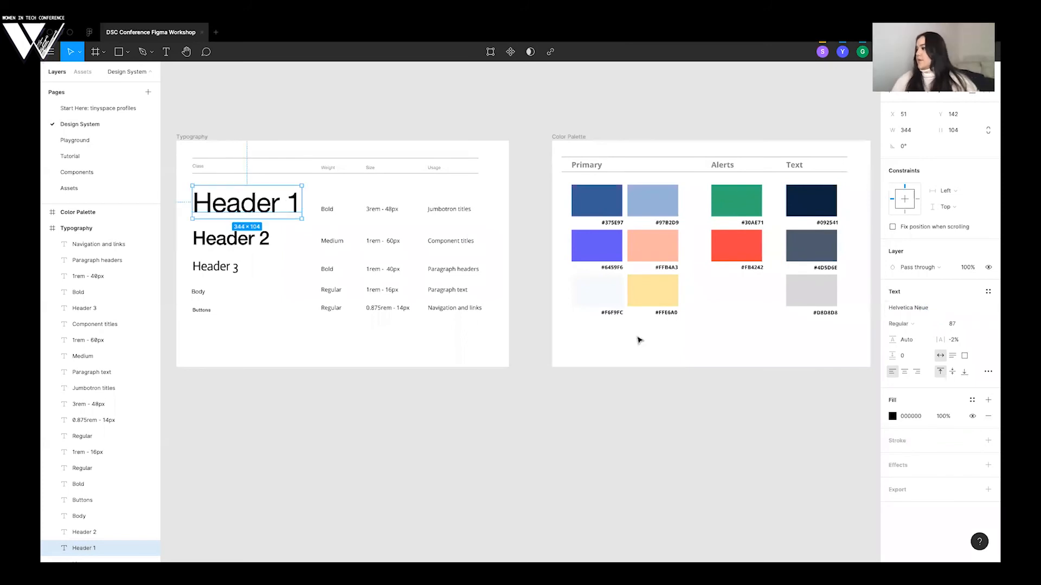
pyautogui.click(542, 390)
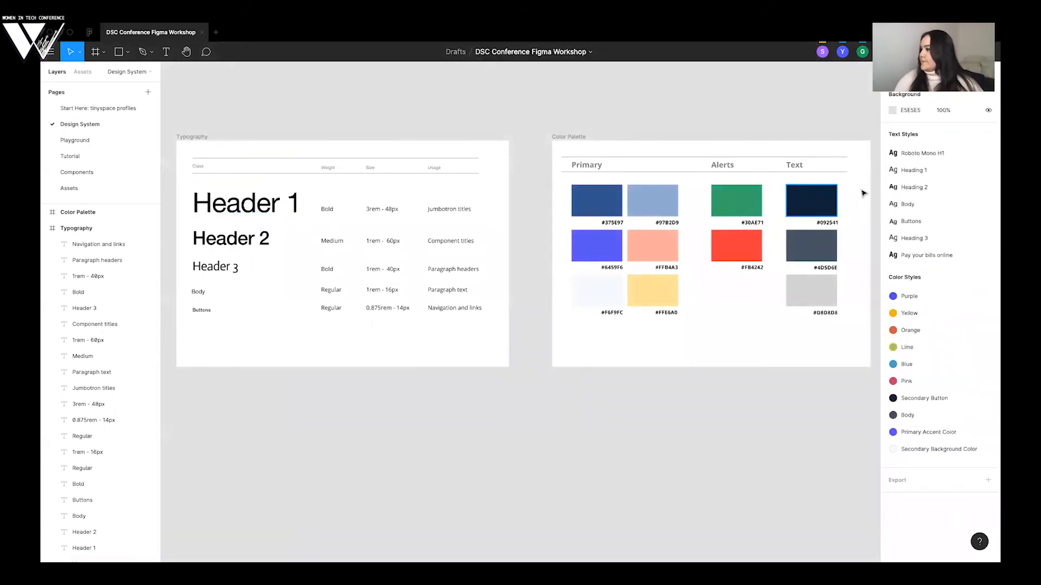
# - Edit the Heading 1 text style to use Helvetica Neue in Bold and close the style settings
pyautogui.click(992, 171)
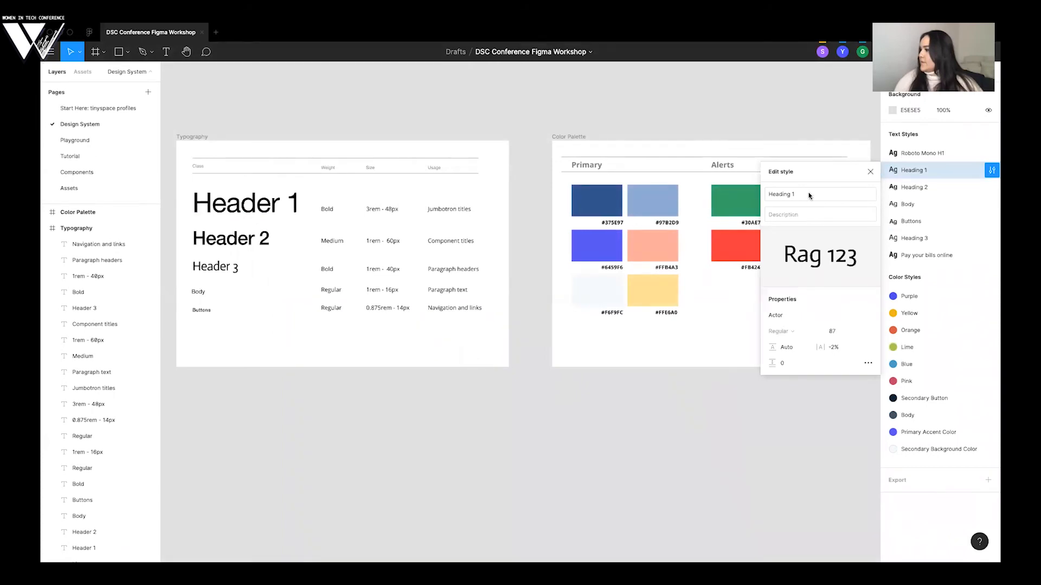
pyautogui.click(792, 313)
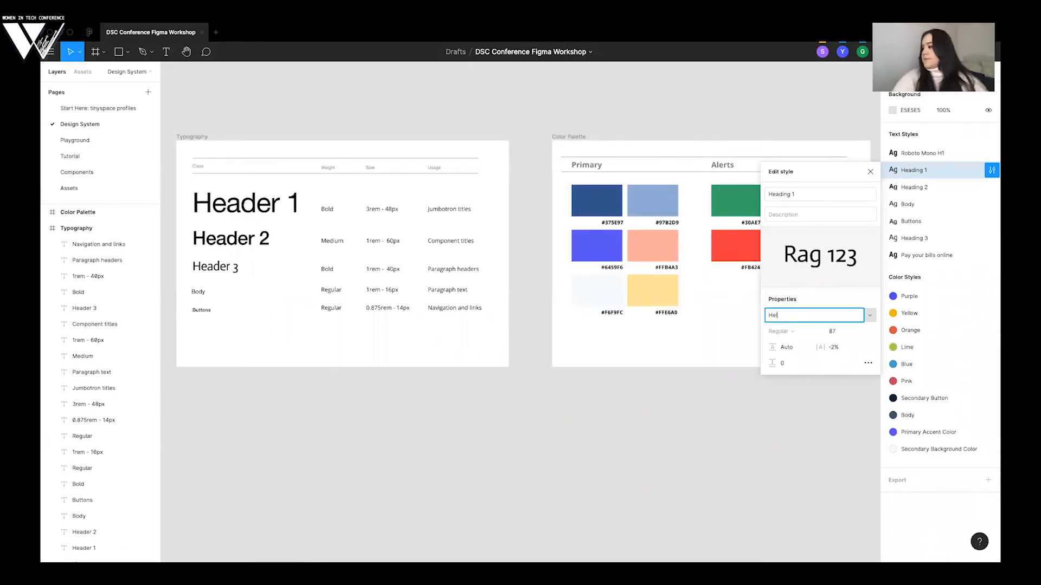
pyautogui.write('Helvetica Neue')
pyautogui.press('Return')
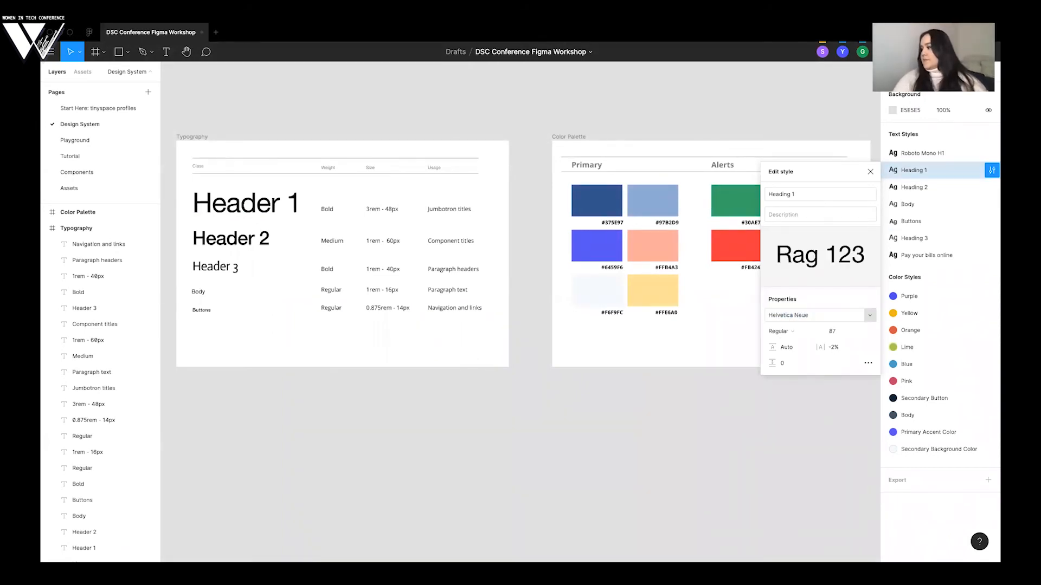
pyautogui.click(785, 331)
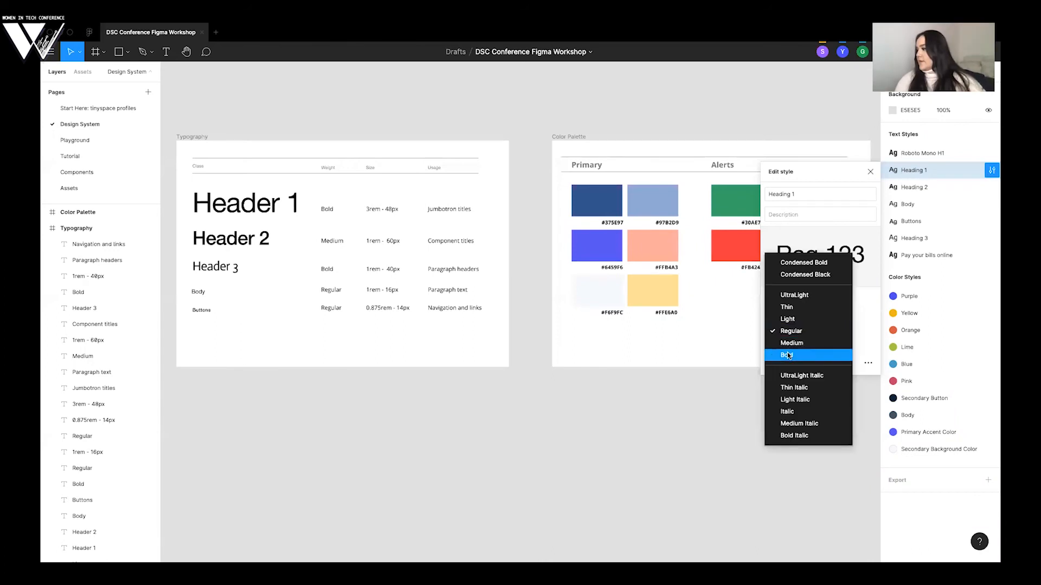
pyautogui.click(787, 354)
pyautogui.click(870, 171)
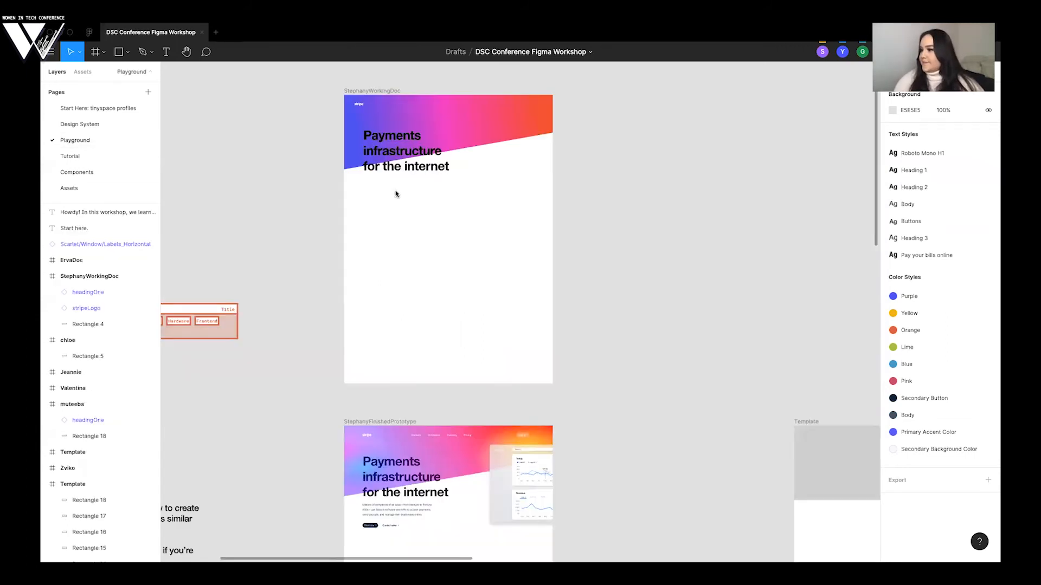
# - Check the restyled headline in the working frame on the Playground page and look over the participants' frames
pyautogui.scroll(-3, 396, 195)
pyautogui.hscroll(2, 396, 194)
pyautogui.scroll(2, 396, 194)
pyautogui.scroll(1, 396, 194)
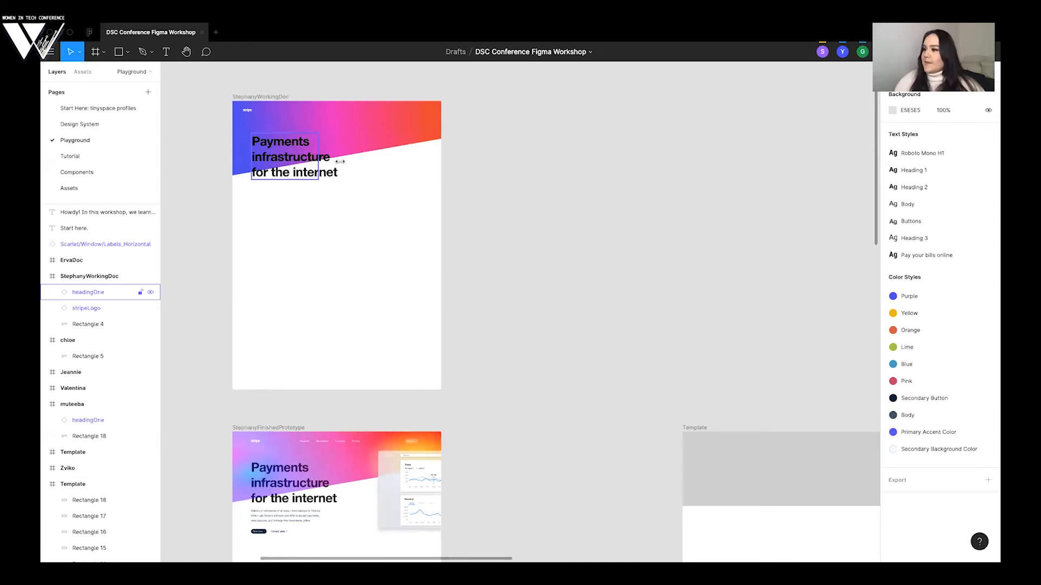
pyautogui.click(312, 169)
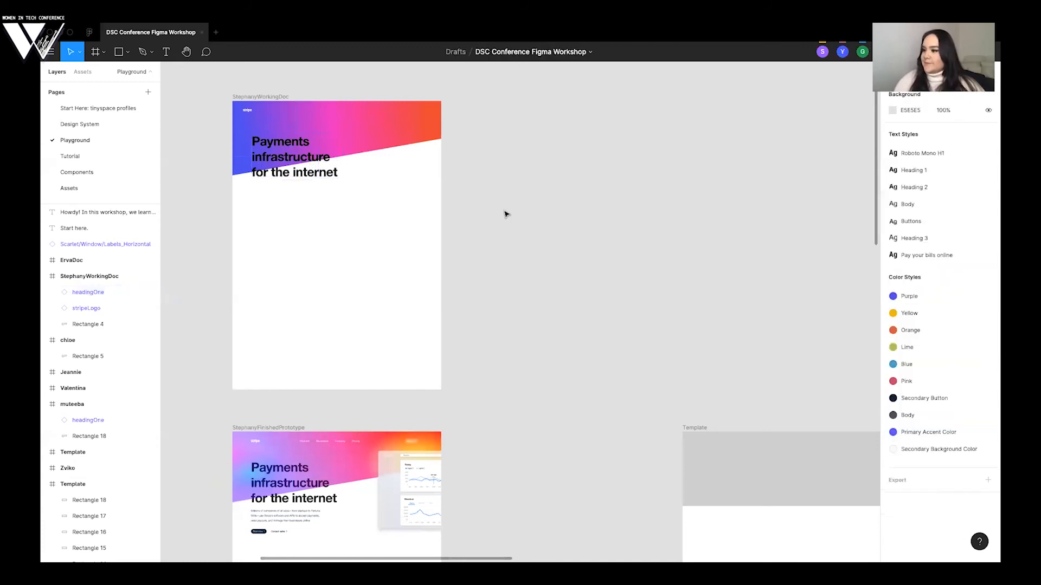
pyautogui.click(504, 214)
pyautogui.scroll(-6, 488, 231)
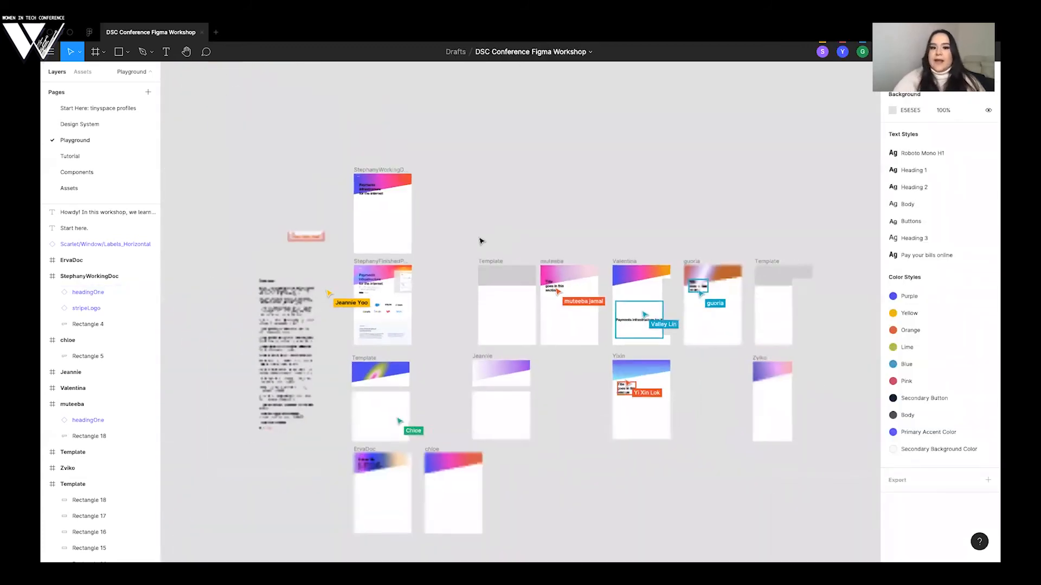
pyautogui.scroll(-1, 419, 254)
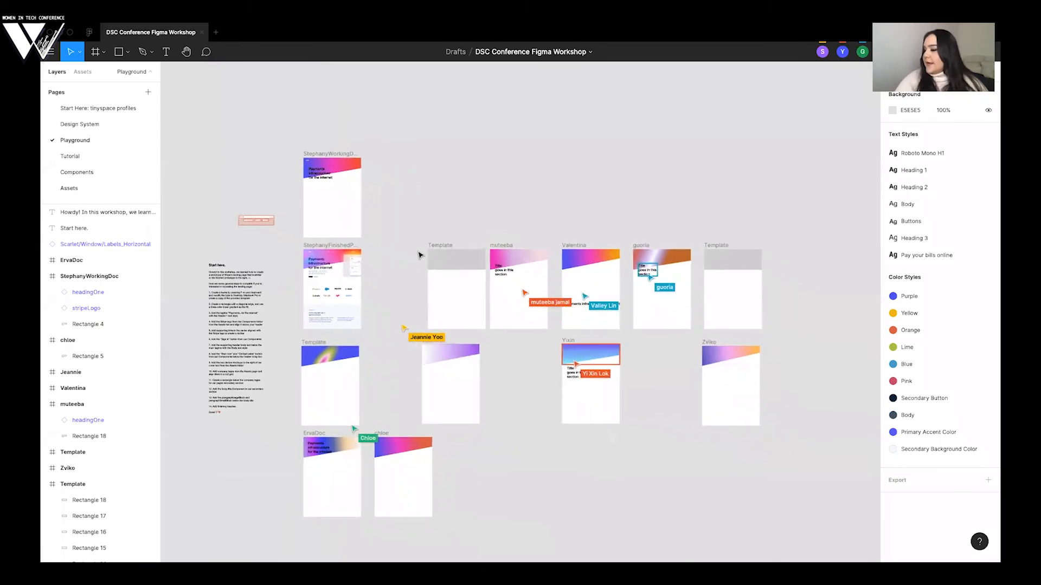
pyautogui.scroll(2, 419, 254)
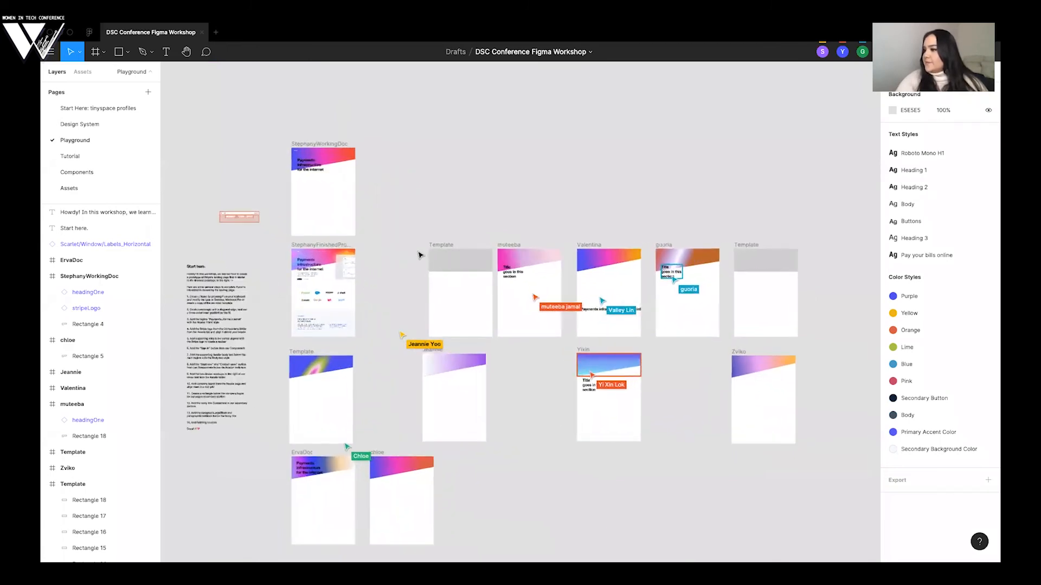
pyautogui.scroll(3, 419, 254)
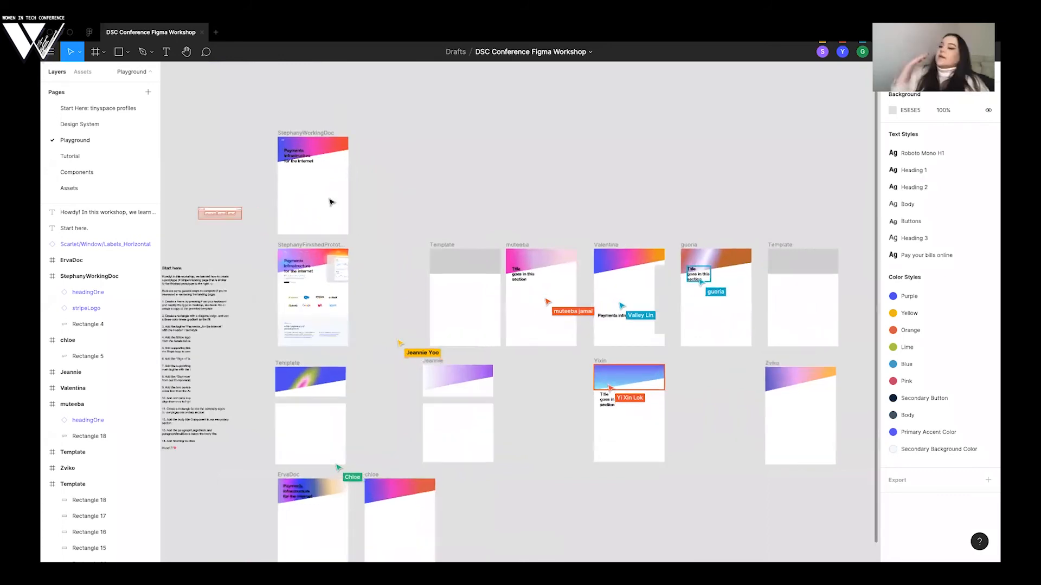
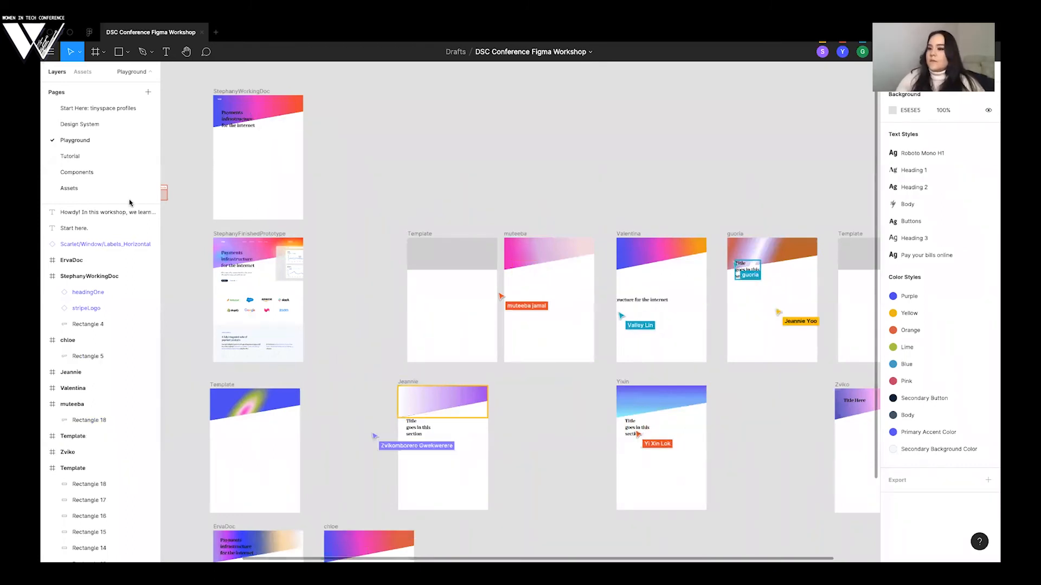
# - Compare the Header 1 sample on the Design System page with the headline in the working frame on the Playground page
pyautogui.click(77, 125)
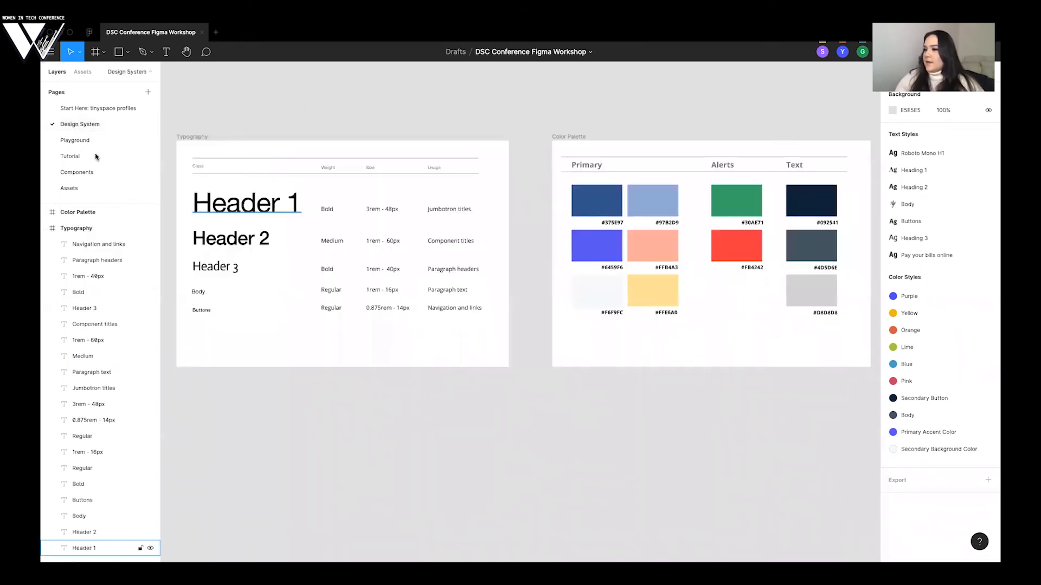
pyautogui.click(76, 140)
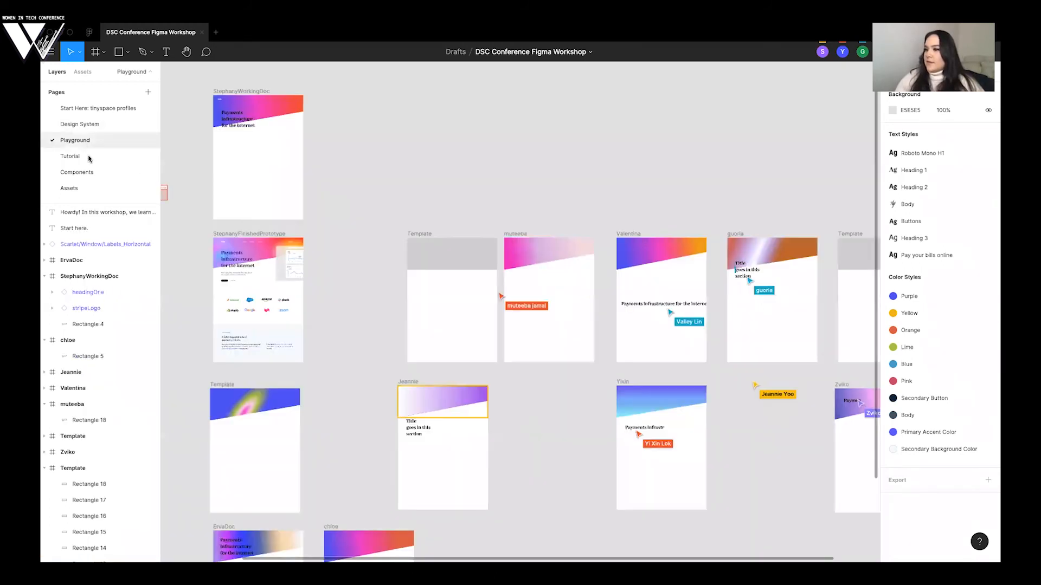
pyautogui.hscroll(1, 282, 152)
pyautogui.scroll(2, 282, 152)
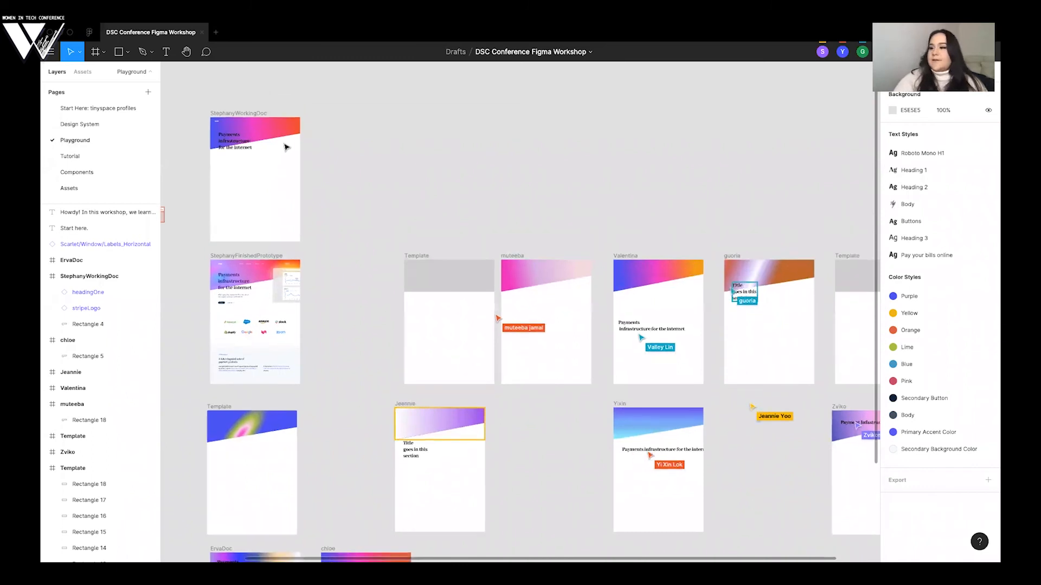
pyautogui.scroll(4, 286, 147)
pyautogui.click(269, 163)
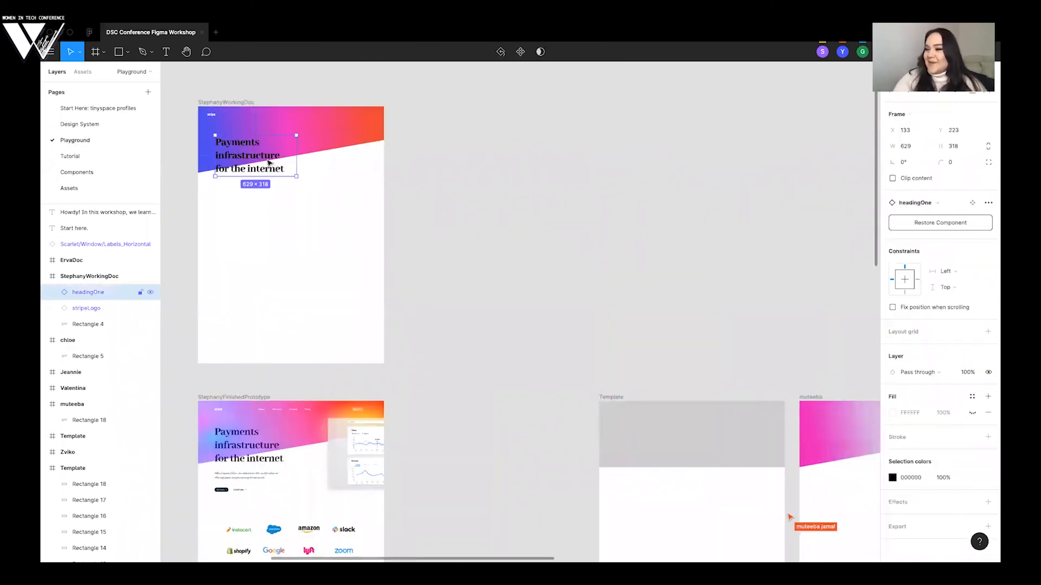
# - Check the heading samples on the Design System and Components pages, and return to the Playground page
pyautogui.click(96, 122)
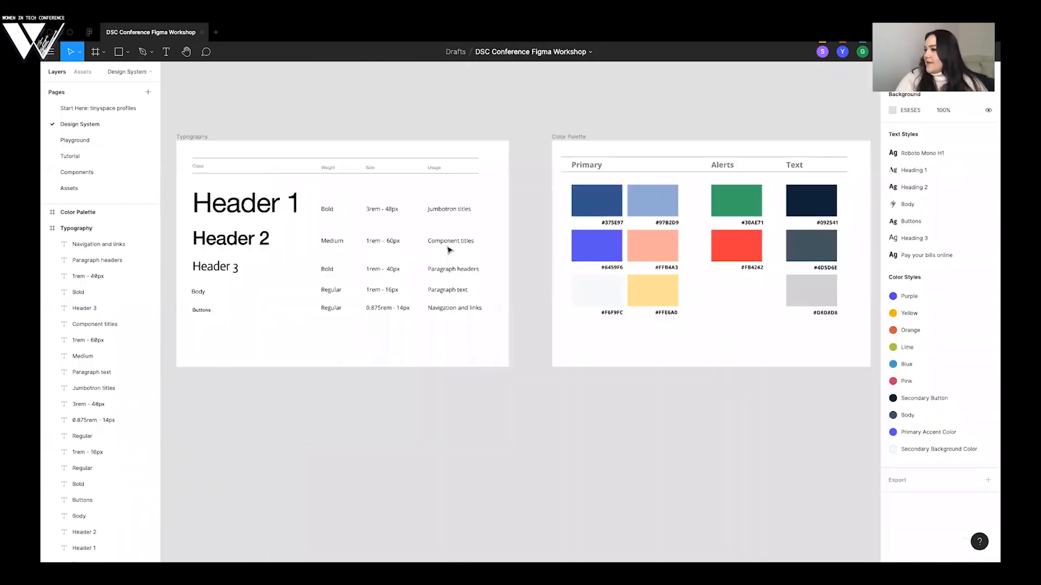
pyautogui.click(75, 171)
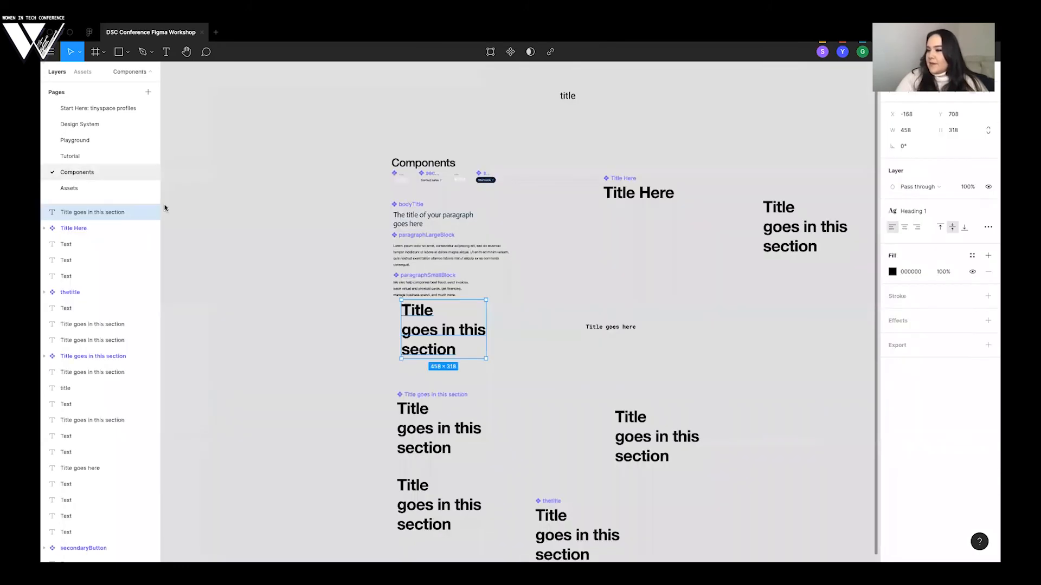
pyautogui.scroll(-1, 399, 305)
pyautogui.hscroll(1, 398, 305)
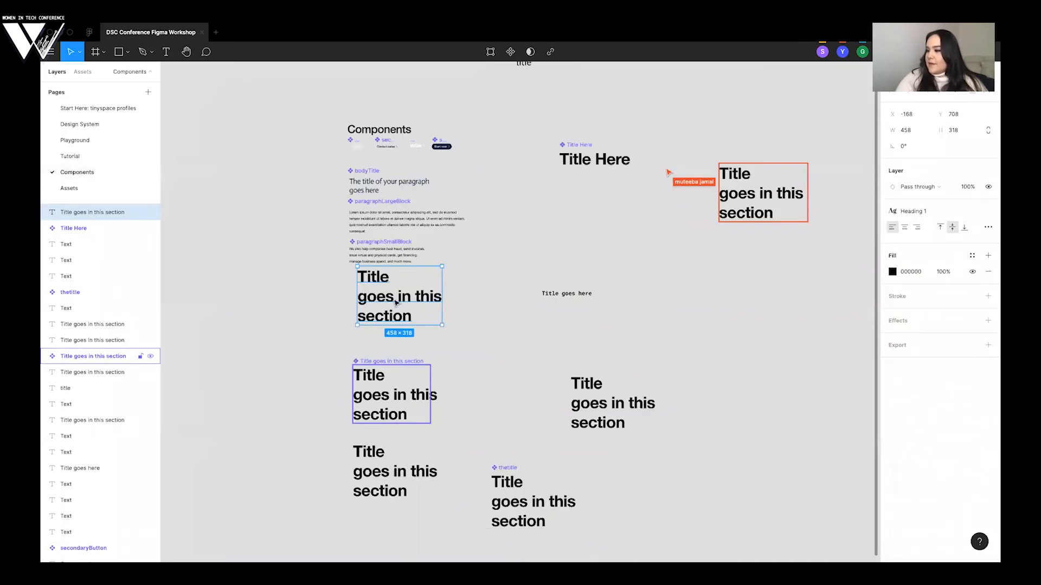
pyautogui.click(110, 129)
pyautogui.click(85, 140)
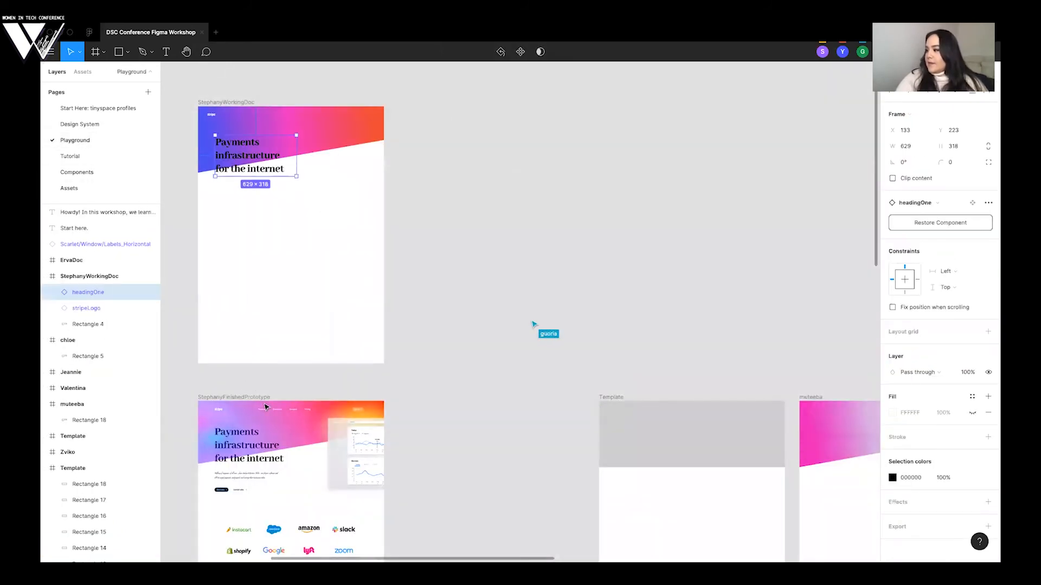
# - Edit the Heading 1 text style on the Design System page to use Helvetica Neue and close the style settings
pyautogui.click(82, 127)
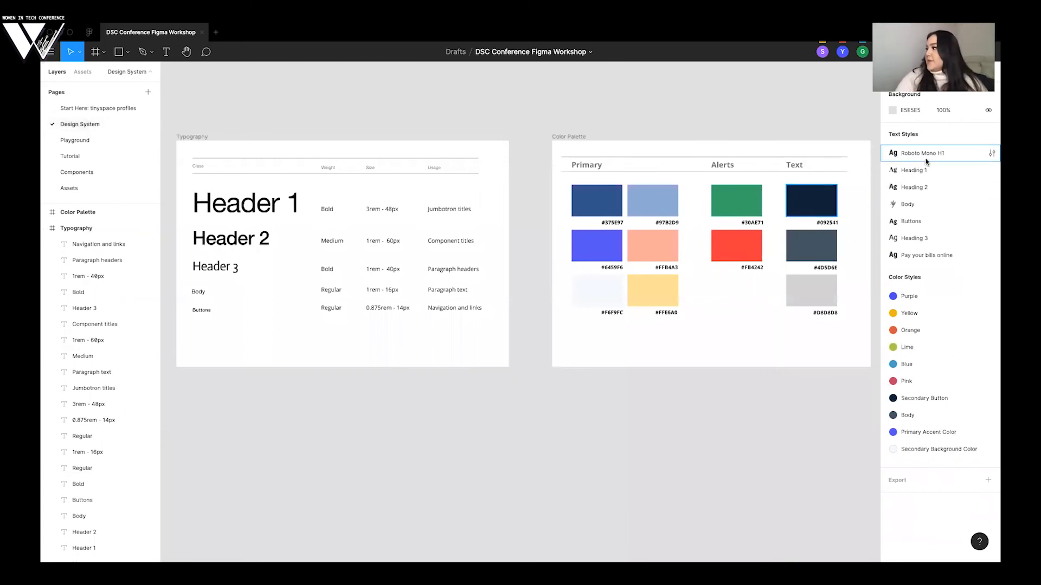
pyautogui.click(992, 170)
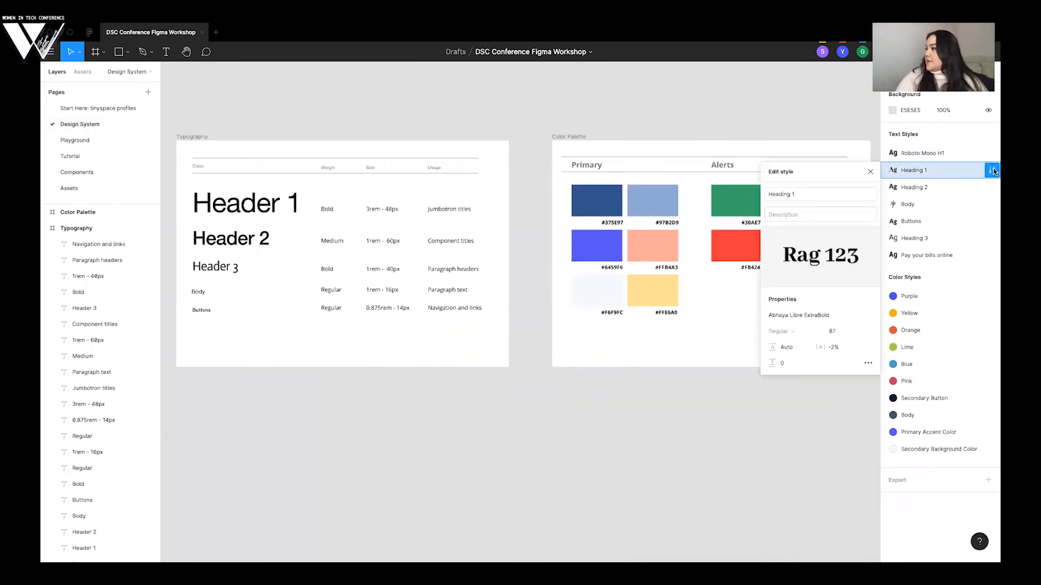
pyautogui.click(824, 318)
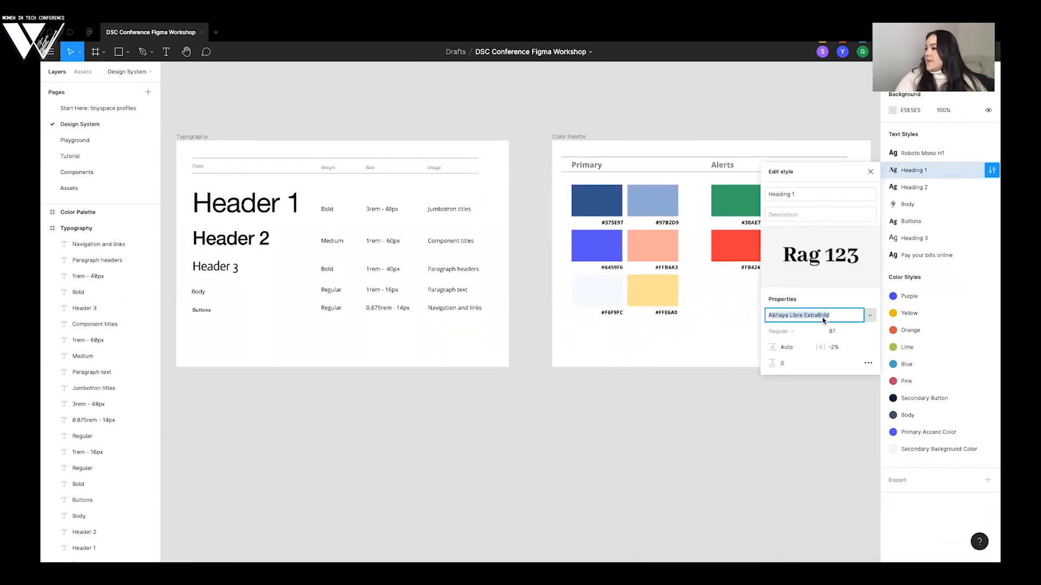
pyautogui.write('H')
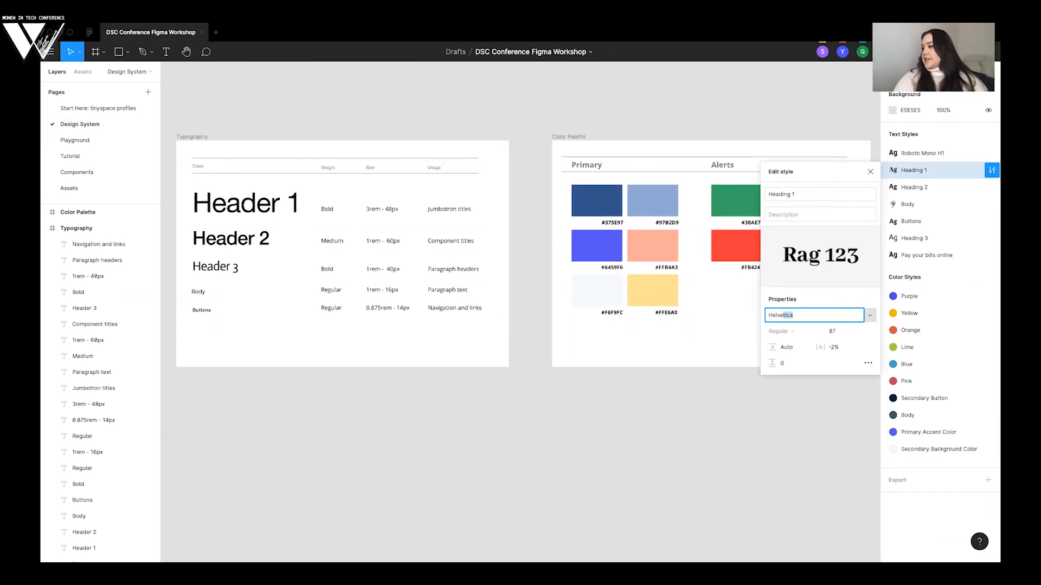
pyautogui.write('elvetica Neue')
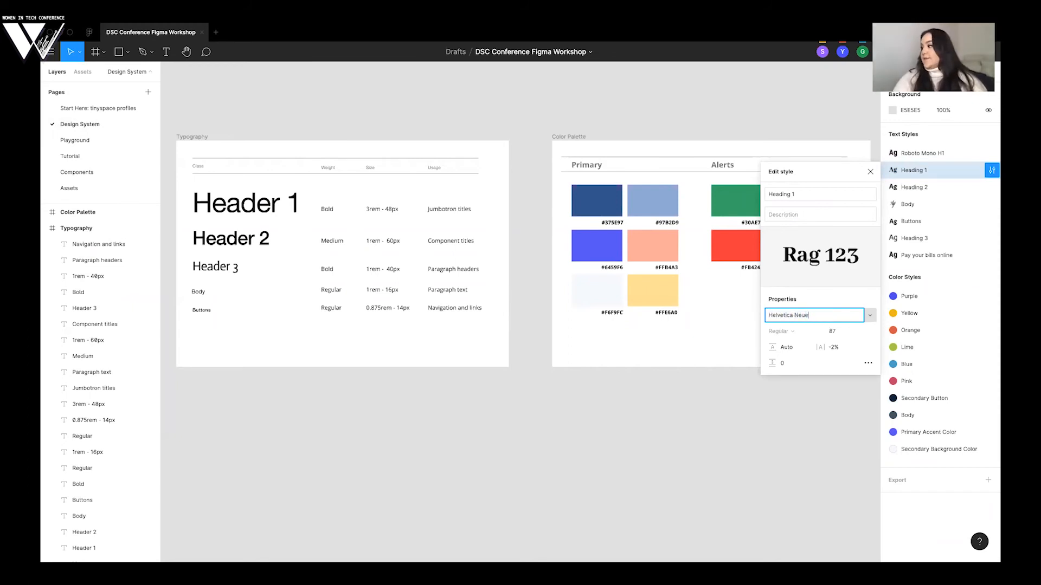
pyautogui.press('Return')
pyautogui.click(871, 172)
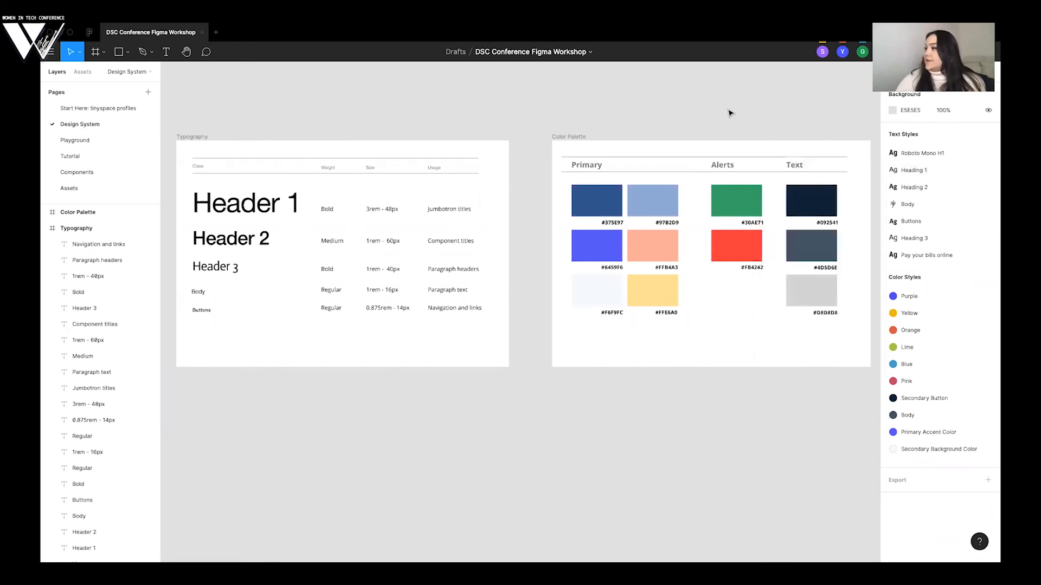
# - Move the headline in the Playground working frame up to X 133, Y 196 and deselect it
pyautogui.click(68, 140)
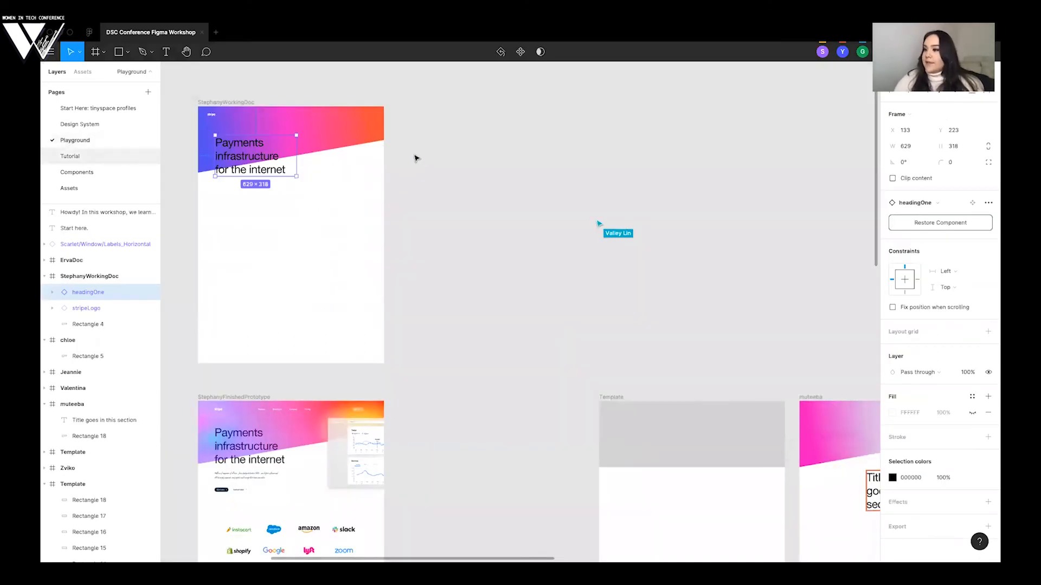
pyautogui.click(466, 154)
pyautogui.scroll(-2, 458, 153)
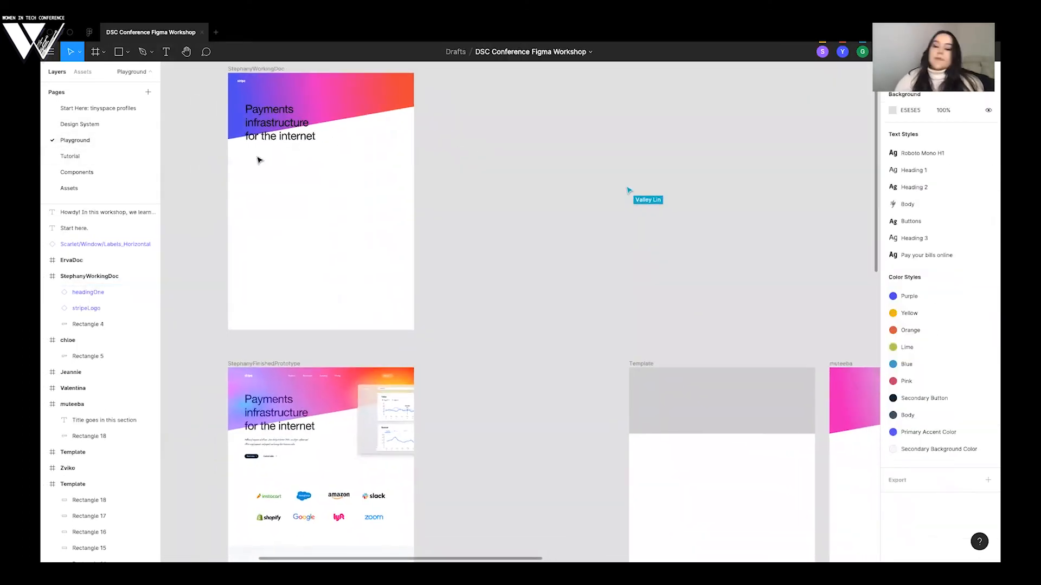
pyautogui.click(273, 123)
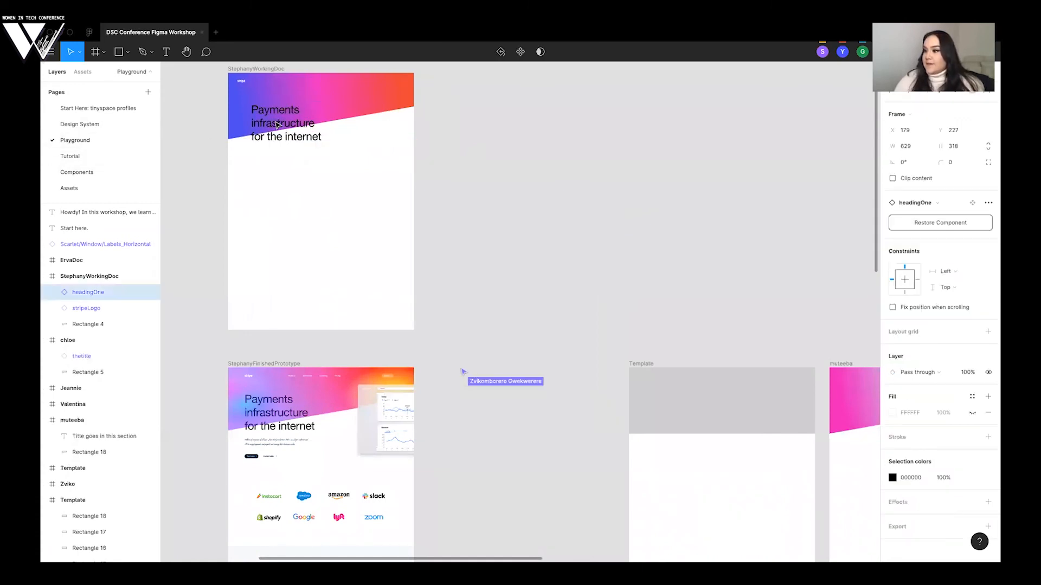
pyautogui.moveTo(273, 124); pyautogui.dragTo(273, 122)
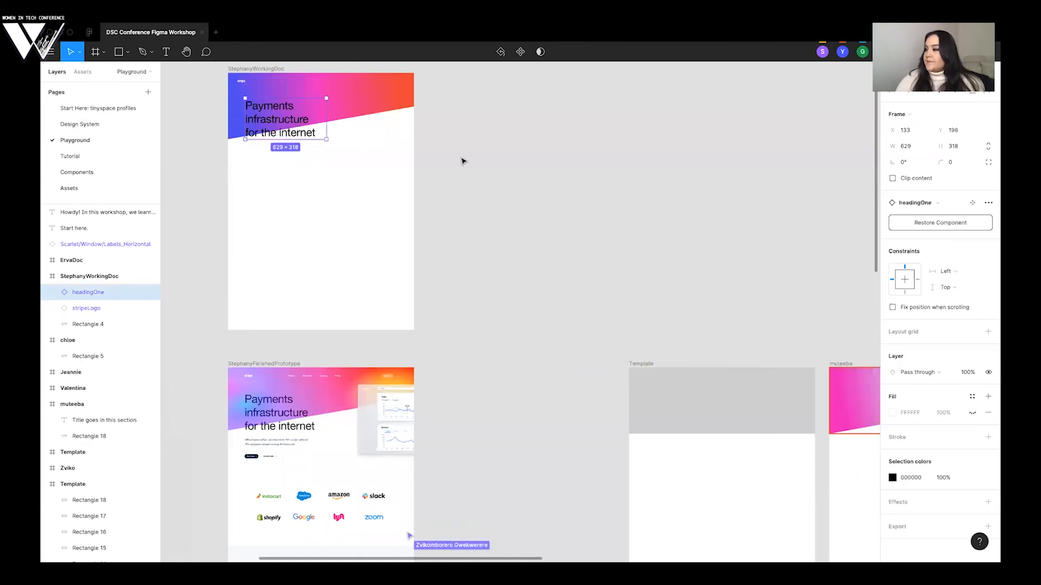
pyautogui.click(462, 157)
# - Look over the participants' frames and the working hero section, and compare it with the Stripe website in the browser
pyautogui.hscroll(5, 462, 158)
pyautogui.scroll(-6, 462, 161)
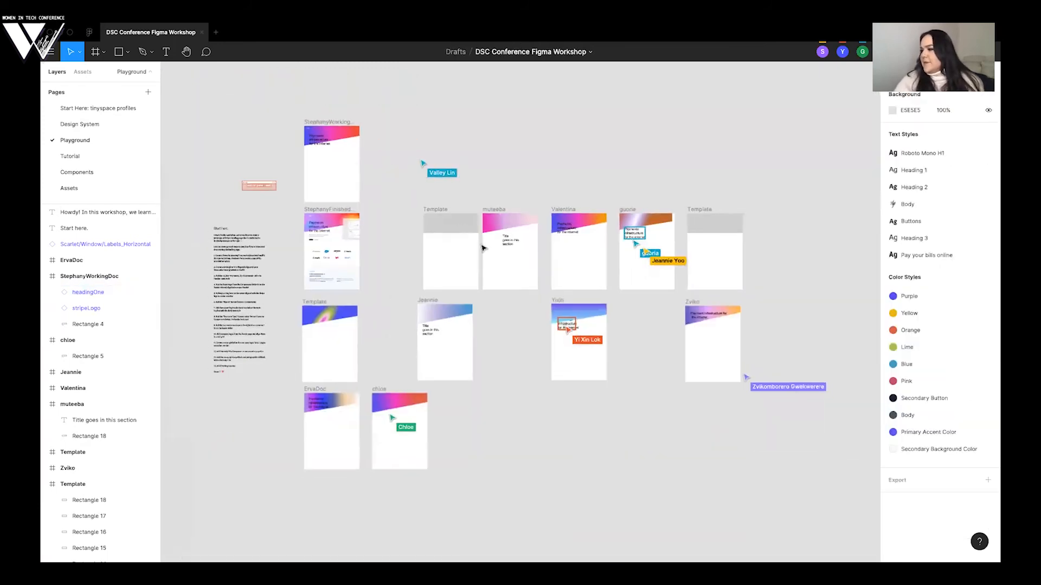
pyautogui.scroll(6, 420, 168)
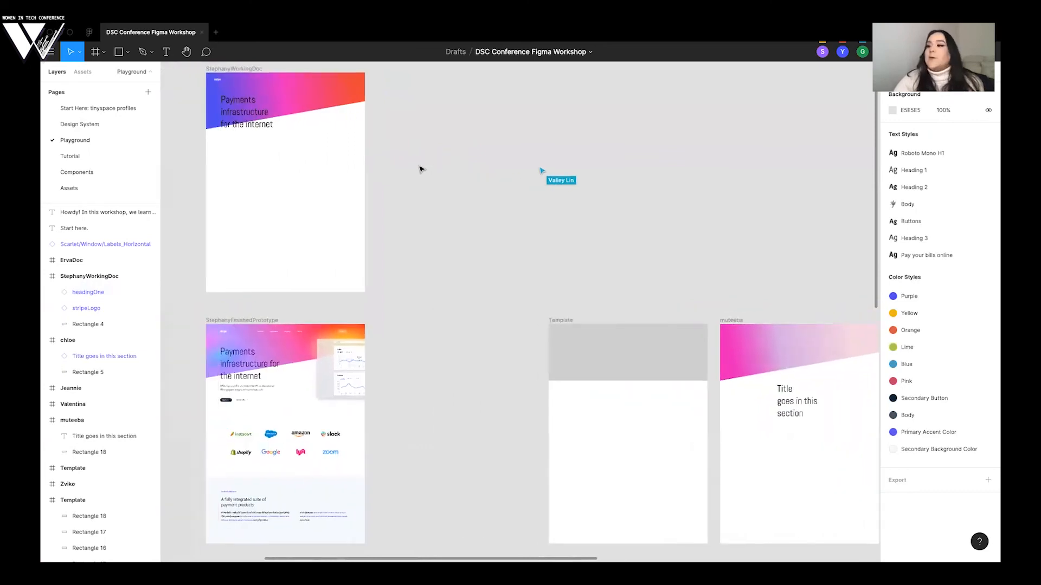
pyautogui.scroll(3, 379, 192)
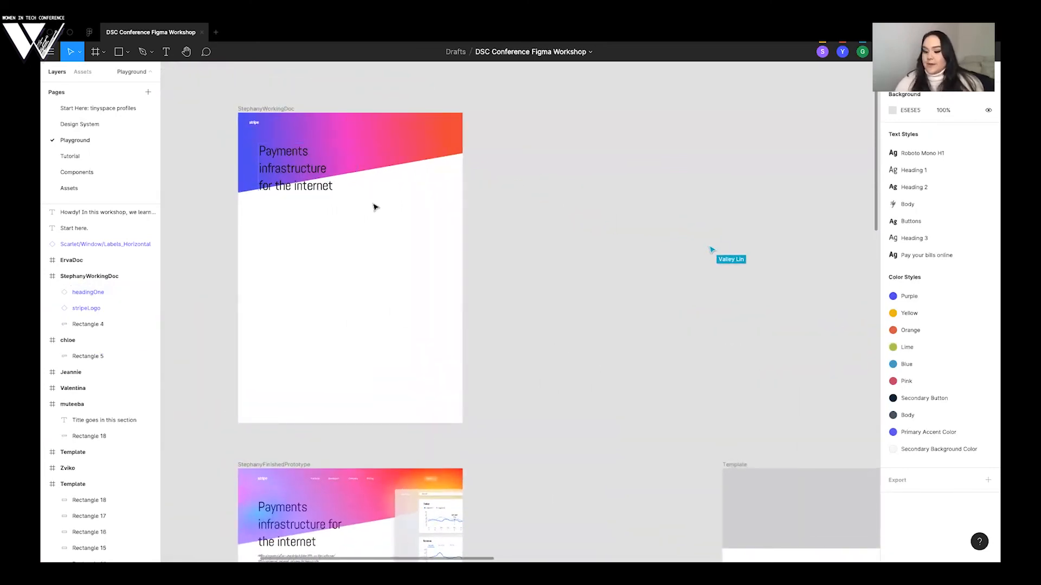
pyautogui.scroll(1, 233, 230)
pyautogui.hotkey('ctrl', 'Left')
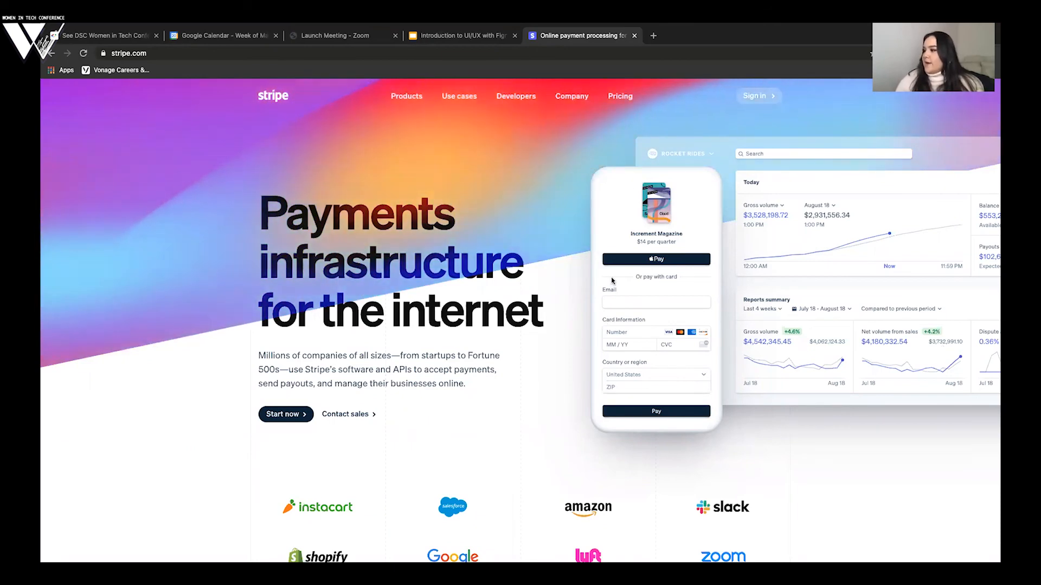
pyautogui.hotkey('ctrl', 'Right')
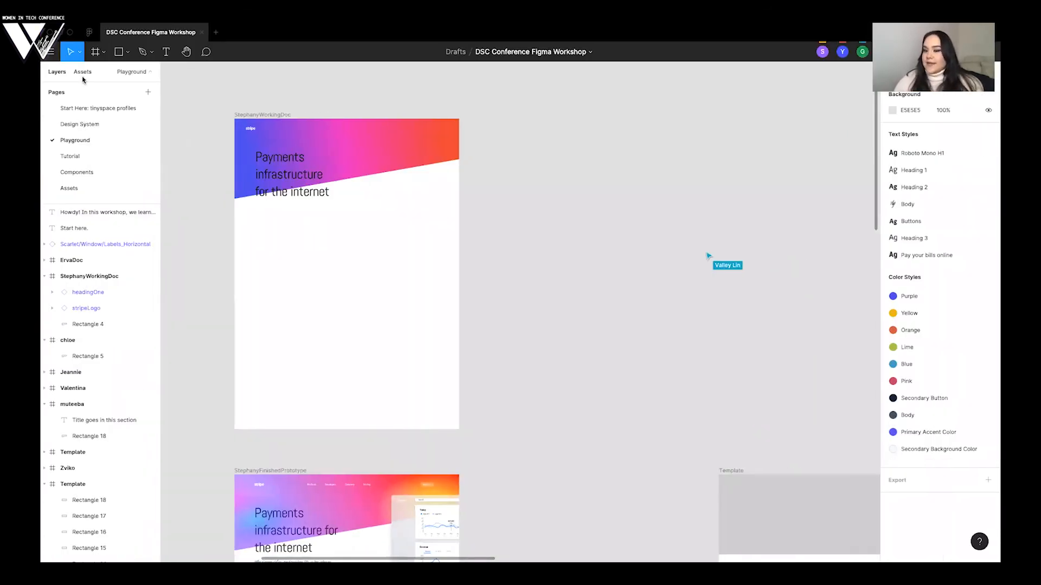
# - Place the desktop mockup component over the right side of the working frame's hero at about X 998, Y 143
pyautogui.click(82, 73)
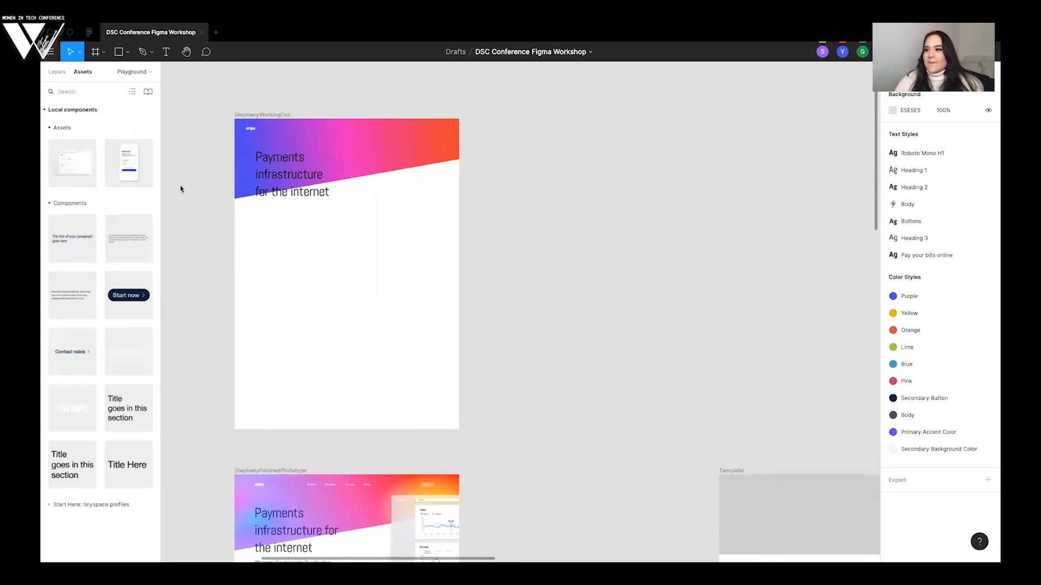
pyautogui.moveTo(81, 164); pyautogui.dragTo(446, 183)
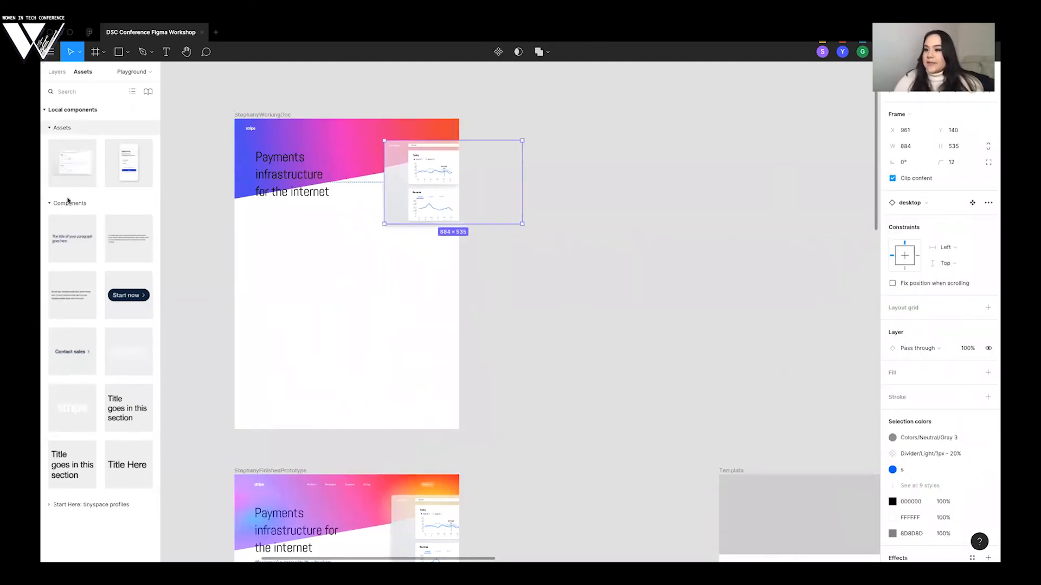
pyautogui.moveTo(411, 189); pyautogui.dragTo(416, 188)
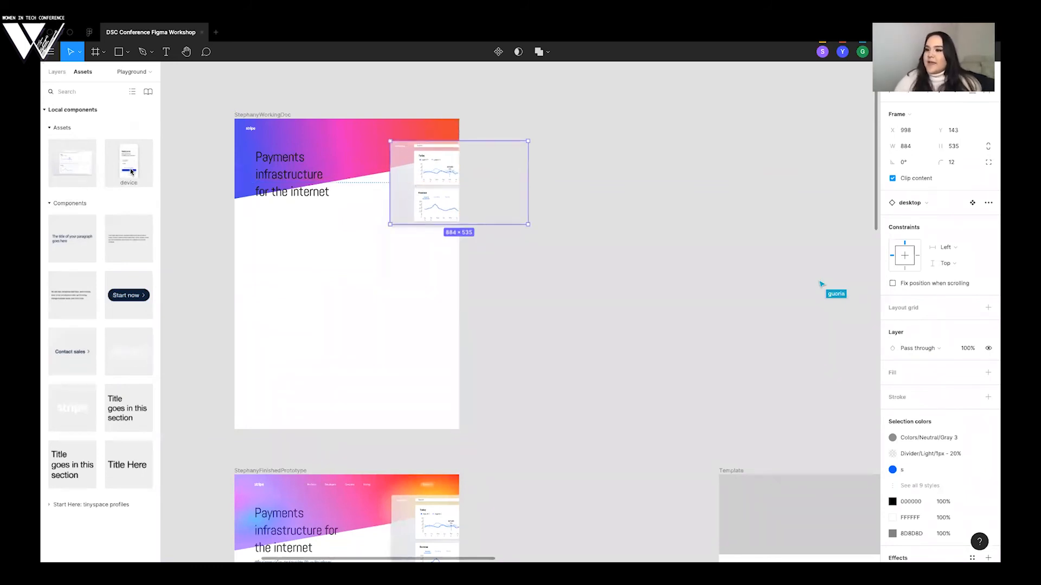
pyautogui.doubleClick(129, 170)
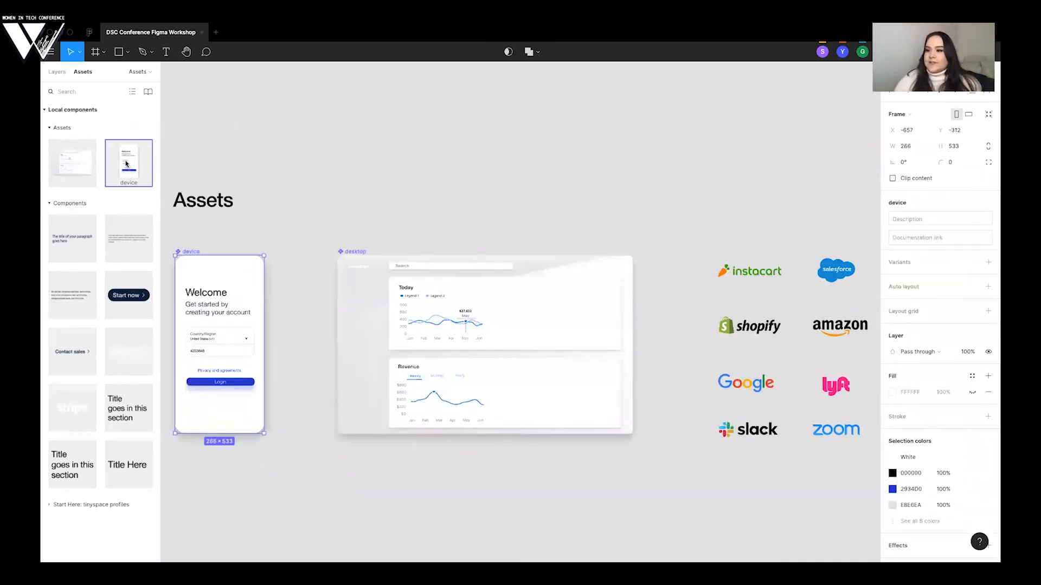
pyautogui.click(58, 73)
pyautogui.click(81, 124)
pyautogui.click(84, 156)
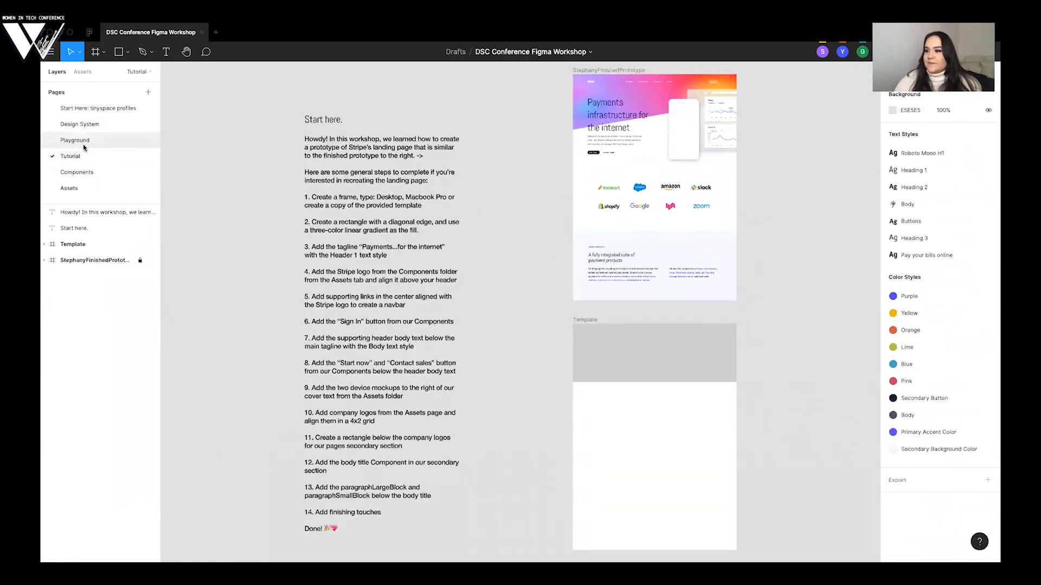
pyautogui.click(81, 142)
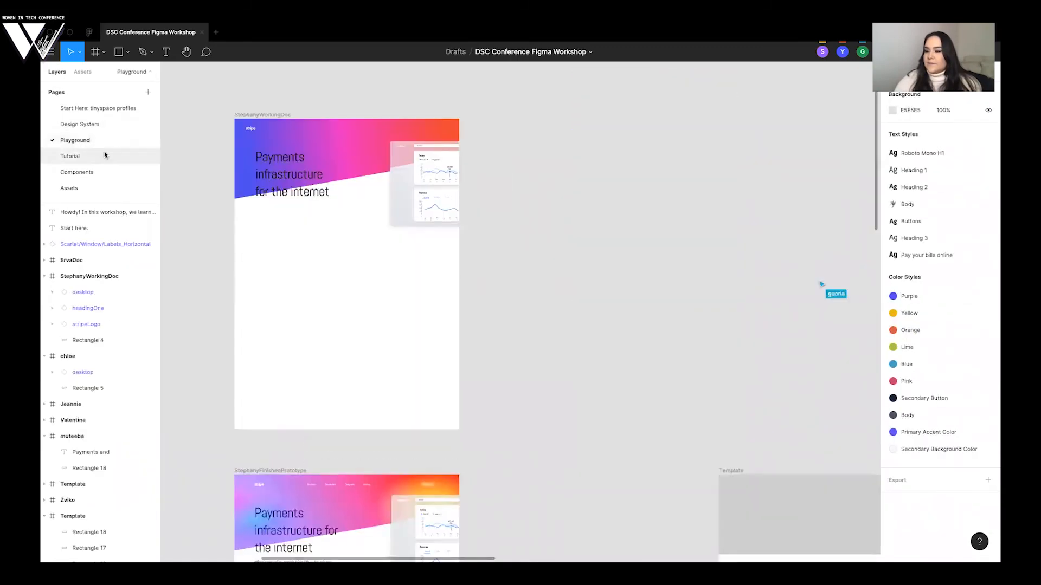
# - Place the device mockup component between the headline and the desktop mockup, nudge it up slightly and deselect it
pyautogui.click(83, 71)
pyautogui.moveTo(257, 182); pyautogui.dragTo(384, 193)
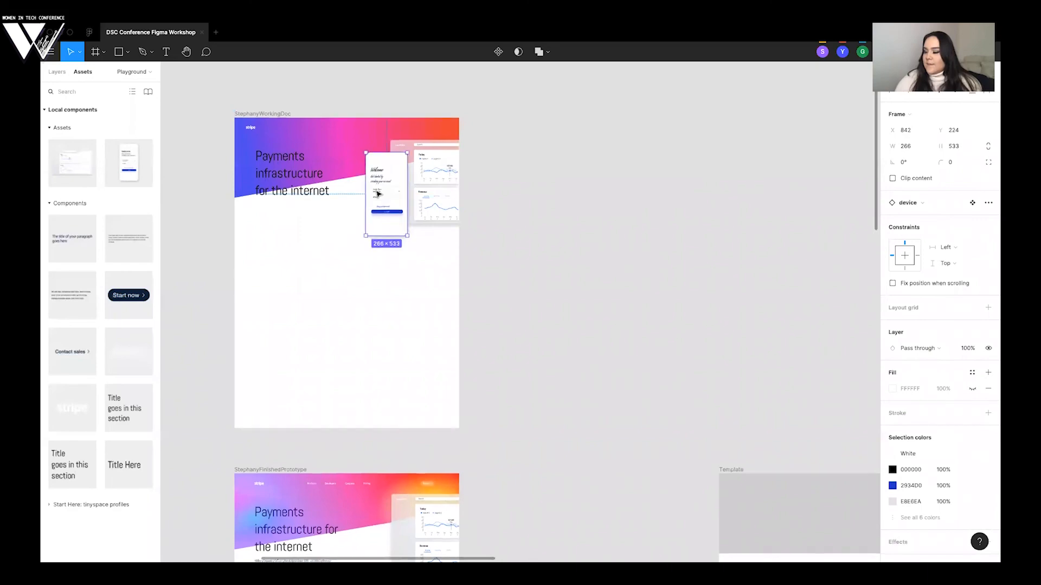
pyautogui.click(631, 193)
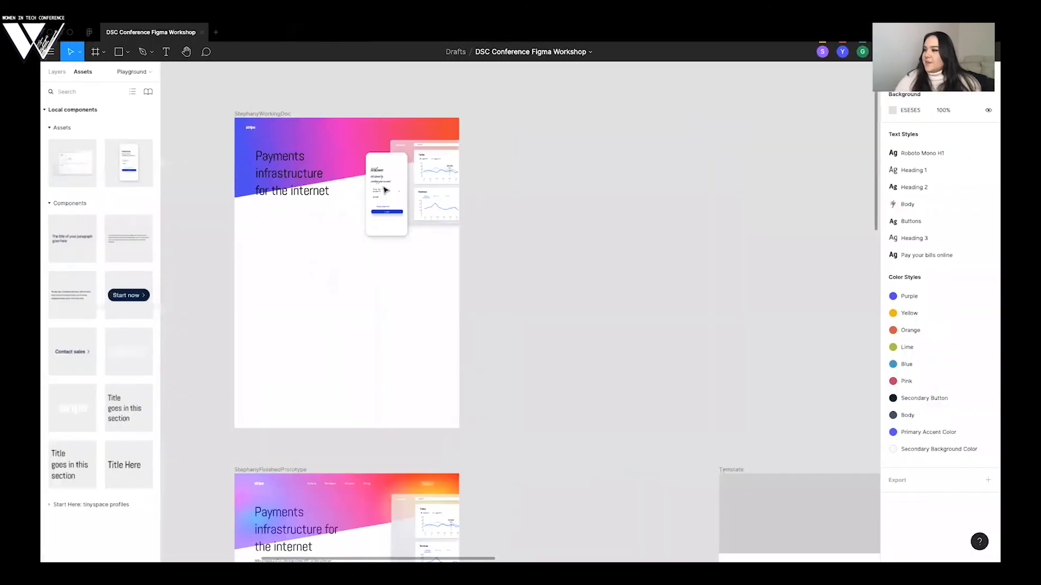
pyautogui.moveTo(403, 174); pyautogui.dragTo(403, 172)
pyautogui.click(477, 179)
# - Compare the working frame with the finished prototype and review the participants' progress in their frames
pyautogui.scroll(-5, 478, 179)
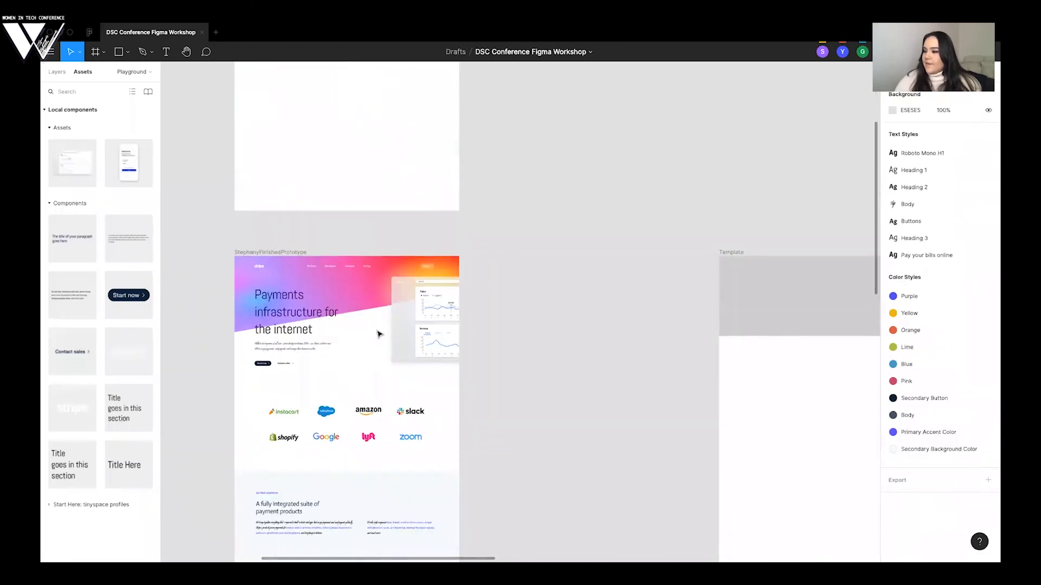
pyautogui.scroll(4, 457, 260)
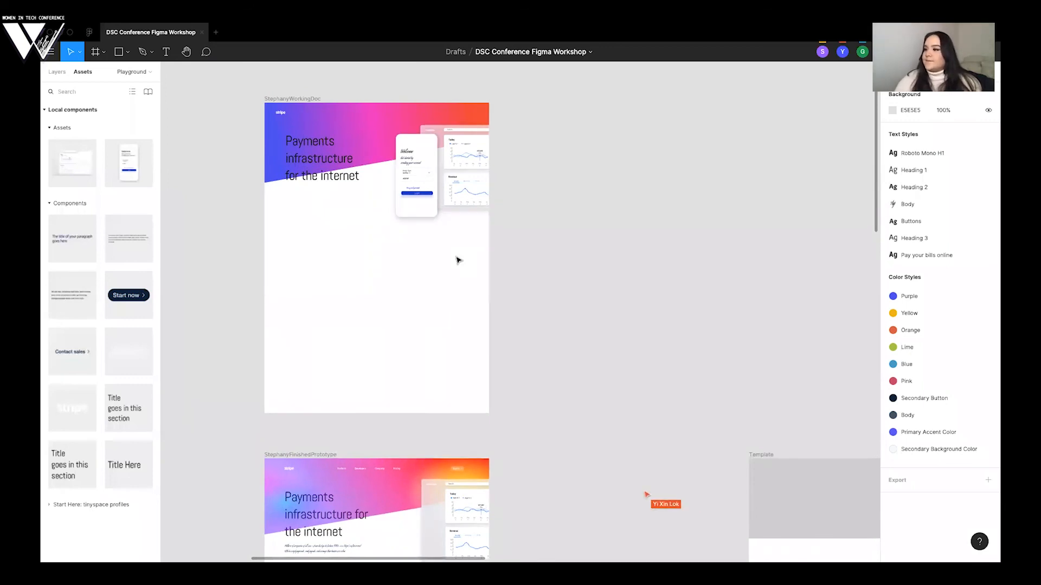
pyautogui.scroll(-6, 457, 260)
pyautogui.scroll(-3, 457, 261)
pyautogui.hscroll(2, 456, 260)
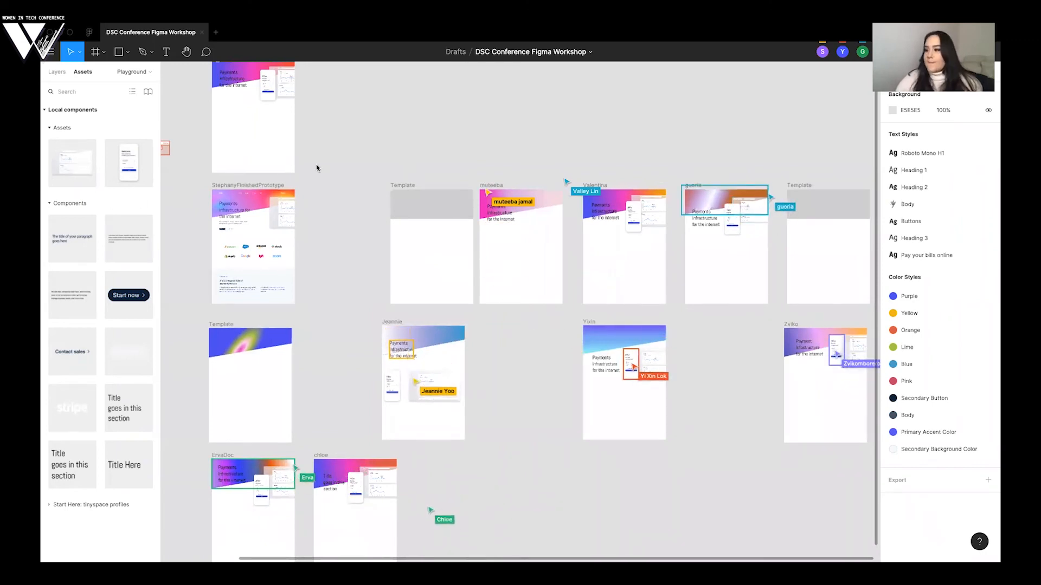
pyautogui.scroll(1, 302, 172)
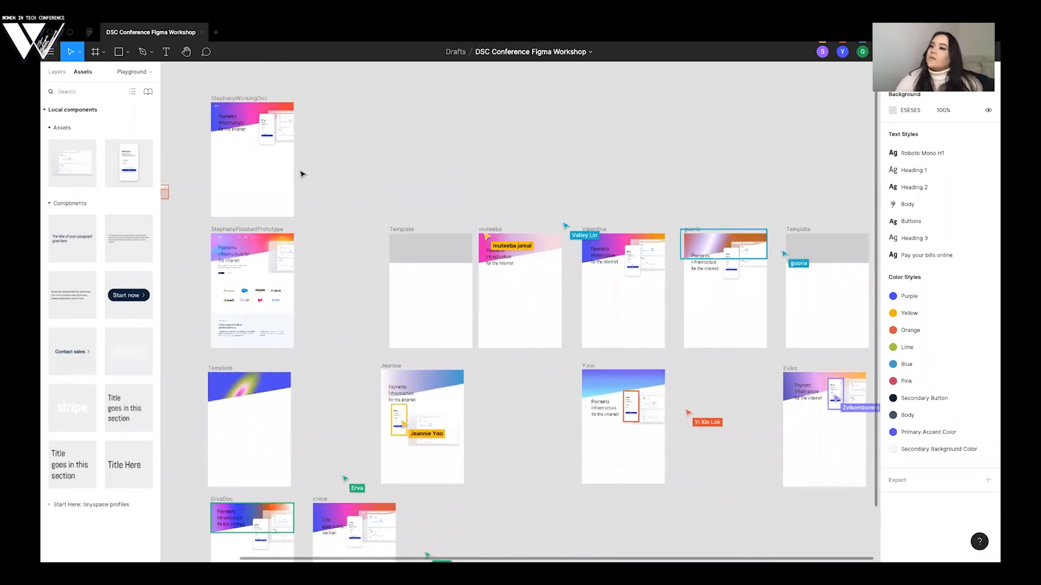
# - Look over the participants' frames to check how far they have come with the headline and mockups
pyautogui.scroll(1, 302, 173)
pyautogui.hscroll(-1, 301, 173)
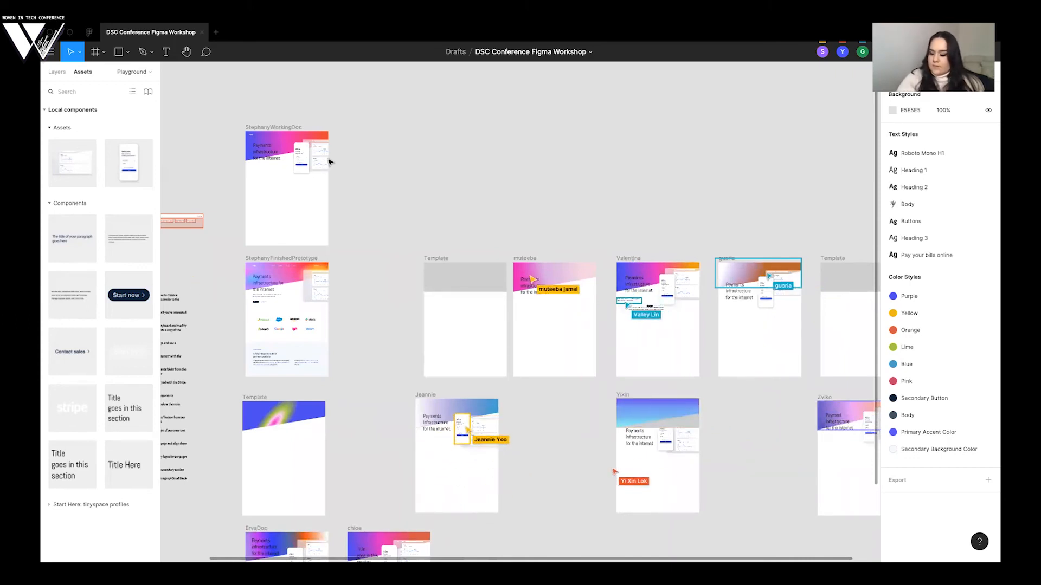
pyautogui.scroll(-1, 362, 142)
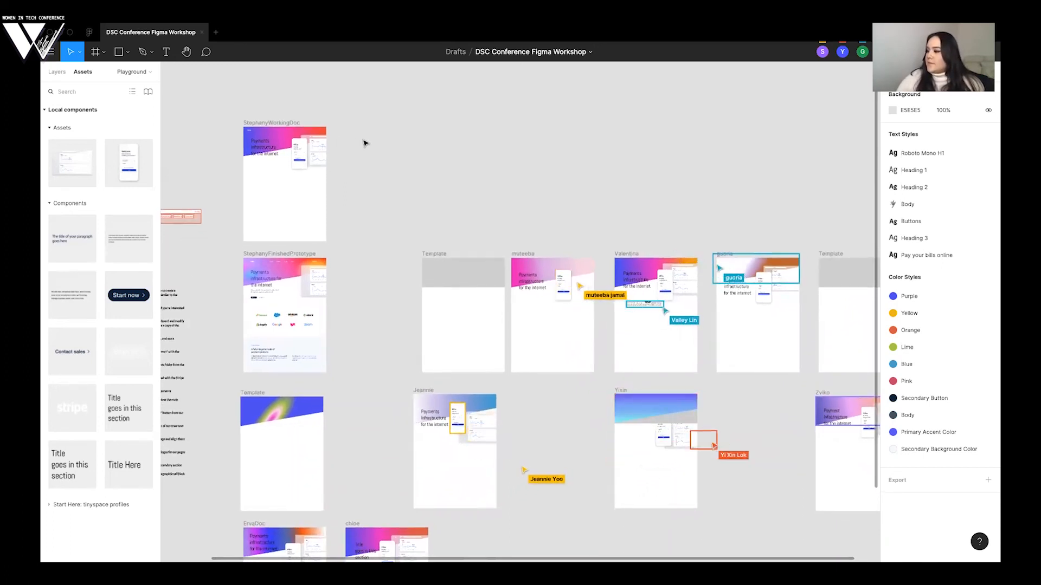
pyautogui.hscroll(5, 363, 142)
pyautogui.scroll(-4, 363, 143)
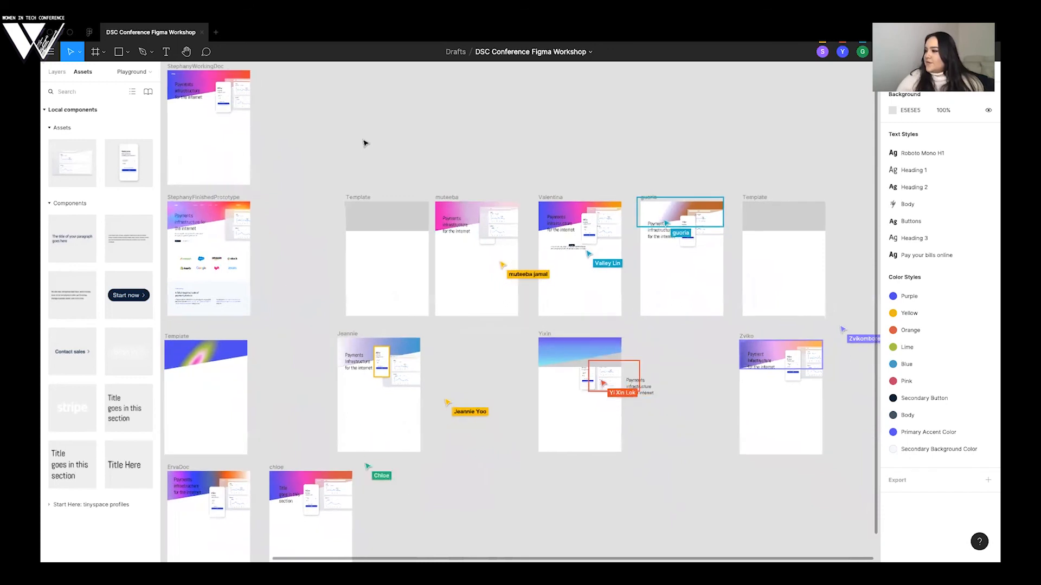
pyautogui.scroll(-2, 363, 142)
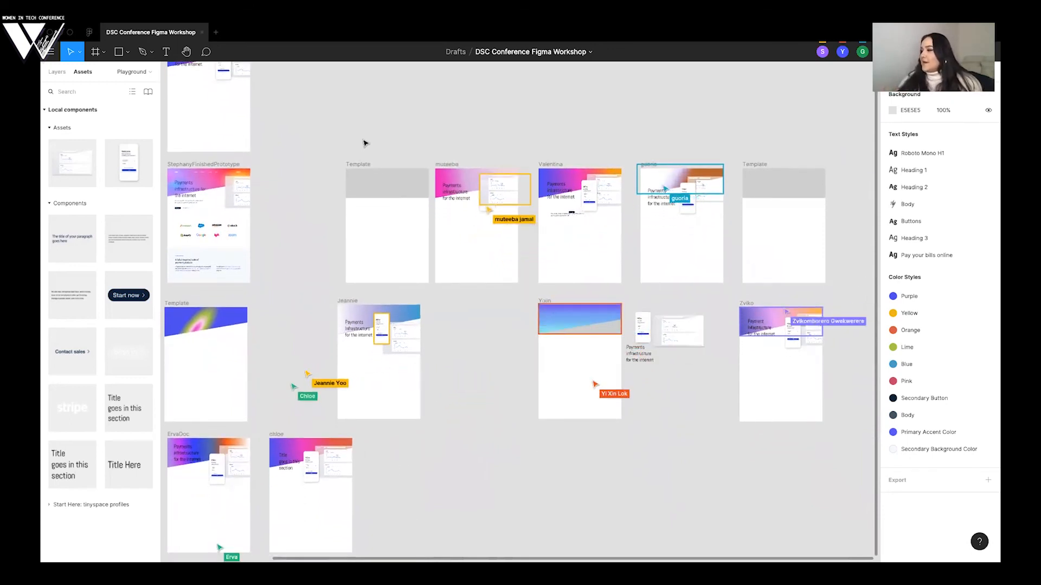
pyautogui.scroll(4, 288, 162)
pyautogui.hscroll(-5, 288, 163)
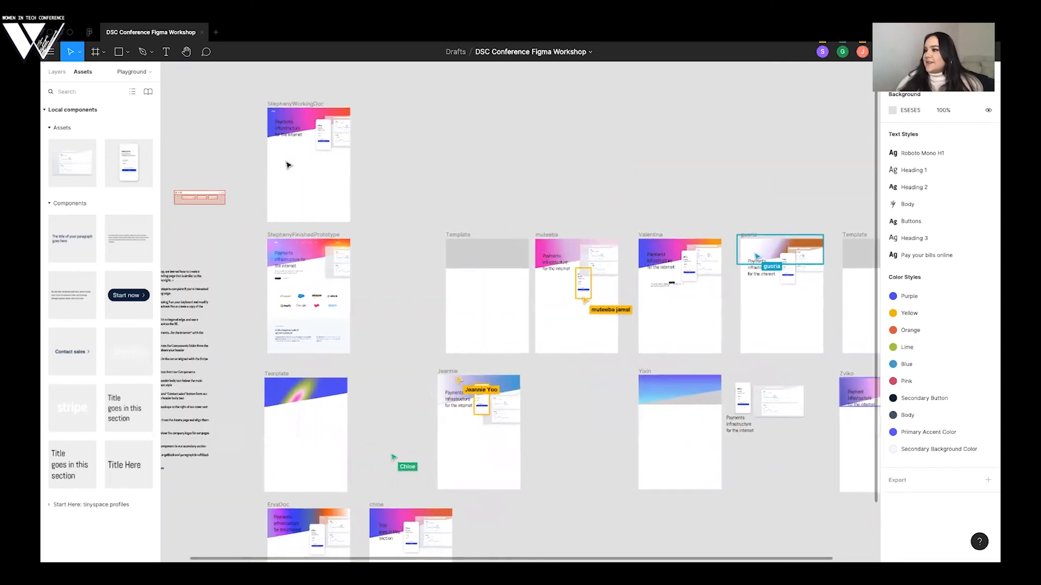
# - Switch to the Stripe website in the browser, highlight the paragraph under the headline as reference, and return to Figma
pyautogui.hotkey('ctrl', 'Left')
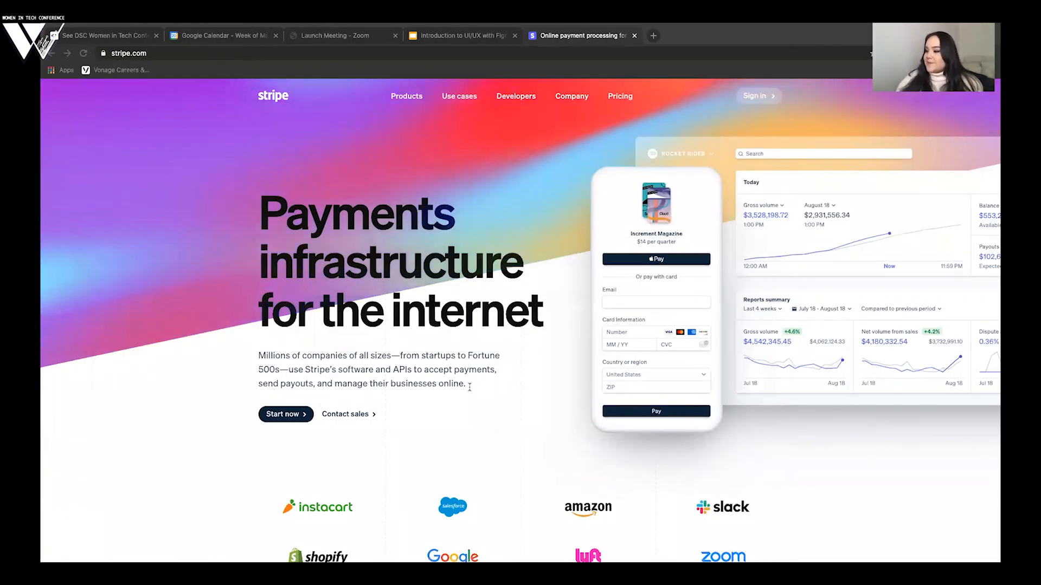
pyautogui.moveTo(469, 386); pyautogui.dragTo(256, 361)
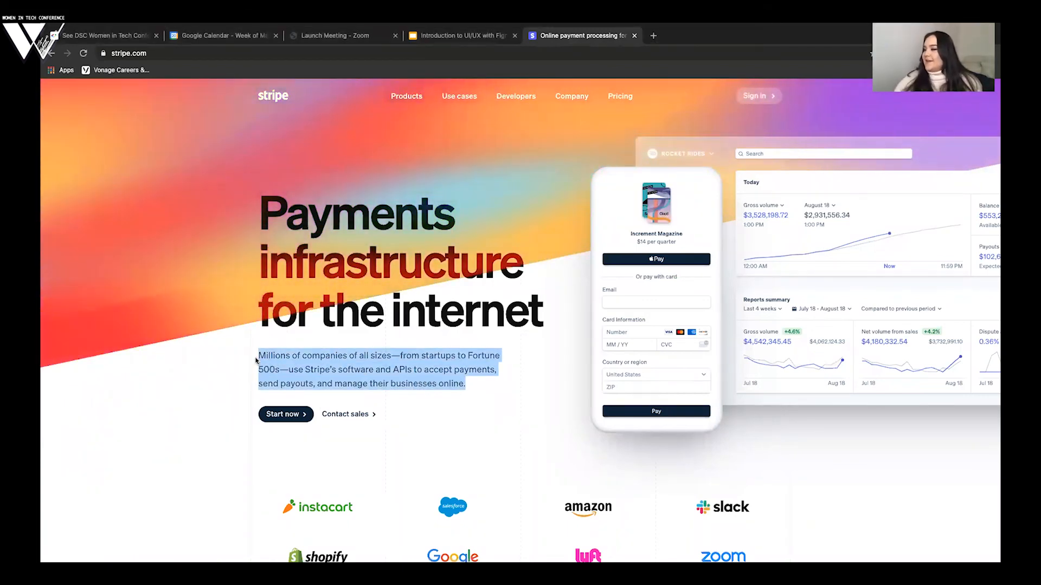
pyautogui.click(475, 371)
pyautogui.hotkey('ctrl', 'Right')
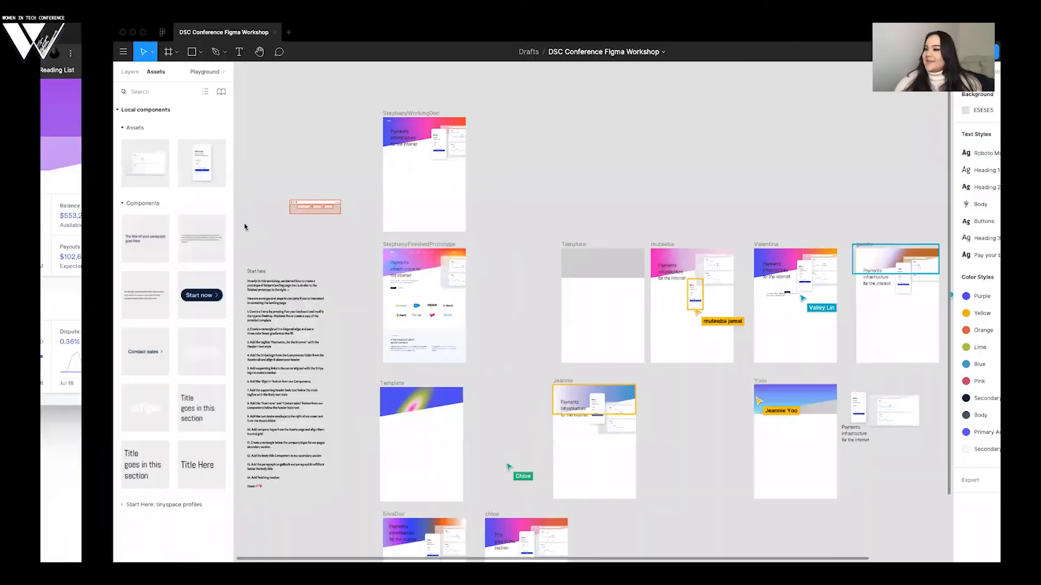
# - On the Components page, move the title text that overlaps the small paragraph component down to X -192, Y 833 and deselect it
pyautogui.scroll(4, 274, 186)
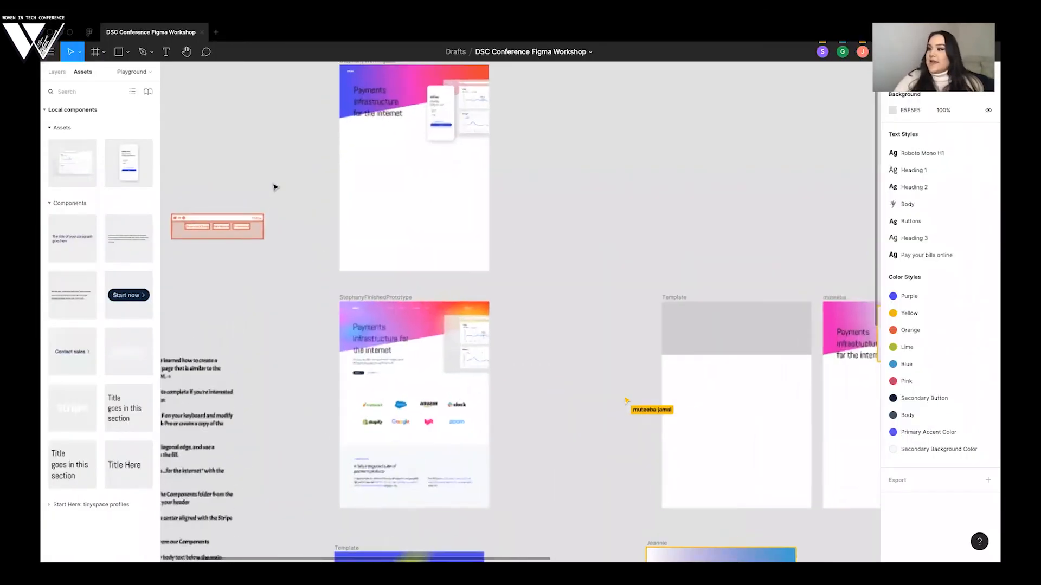
pyautogui.hscroll(2, 275, 187)
pyautogui.scroll(2, 274, 187)
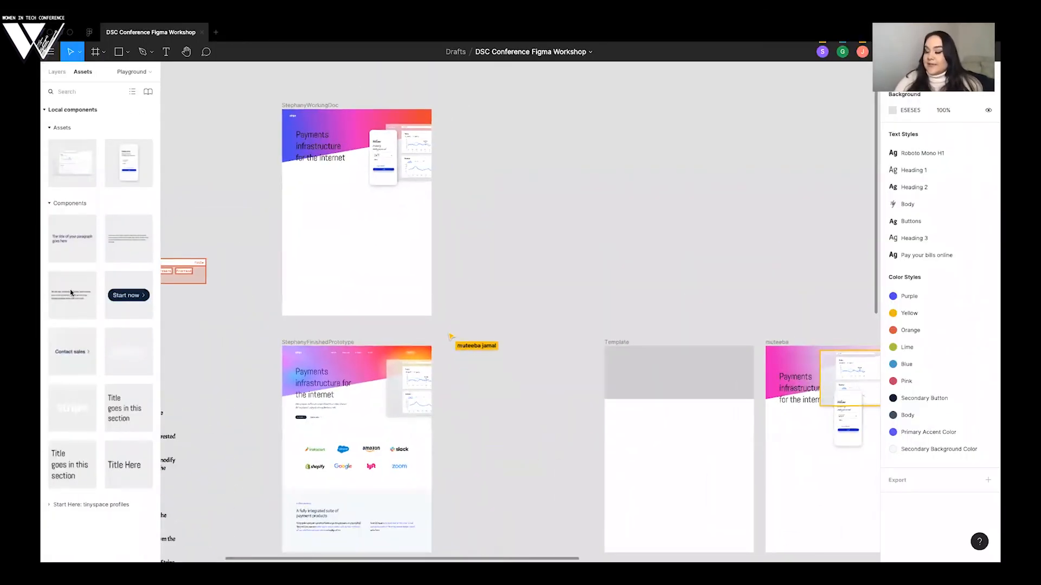
pyautogui.click(57, 73)
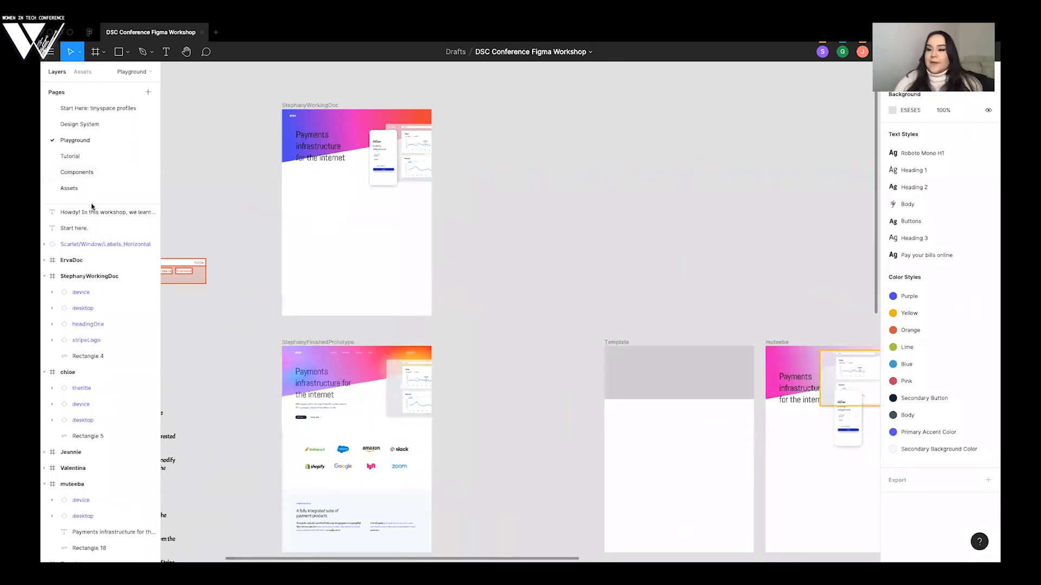
pyautogui.click(90, 172)
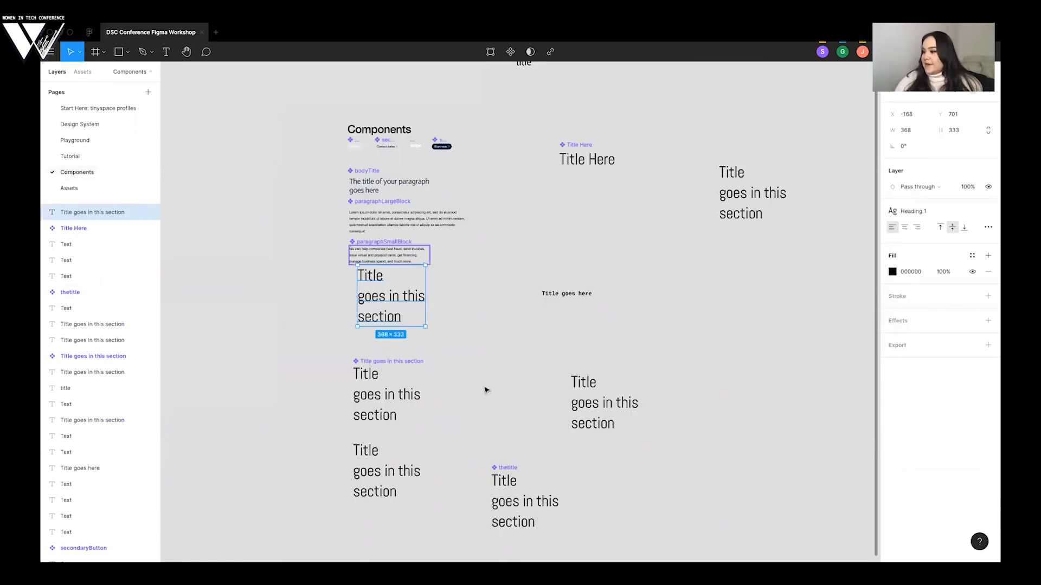
pyautogui.moveTo(362, 314); pyautogui.dragTo(366, 327)
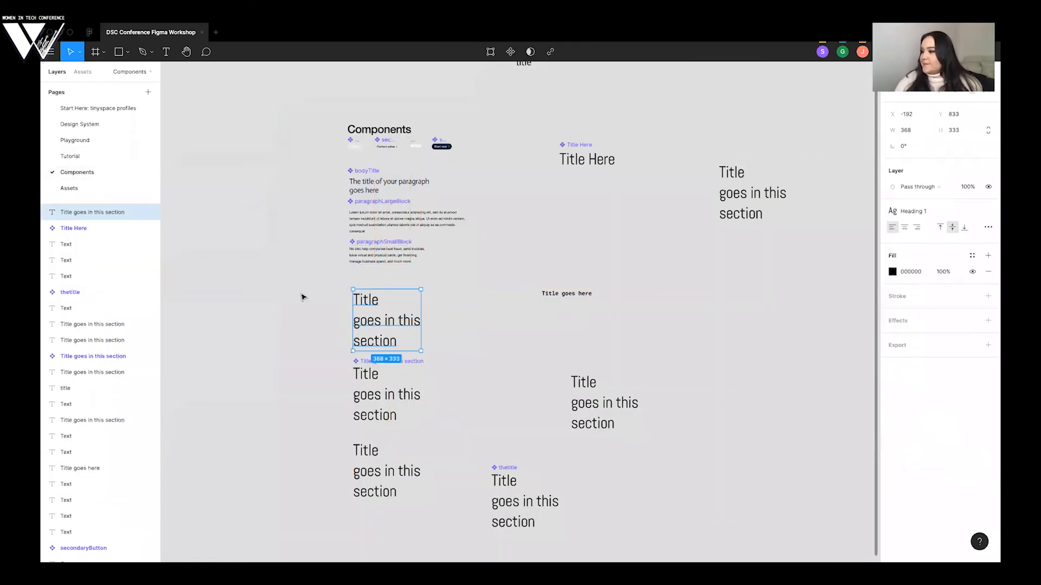
pyautogui.click(301, 295)
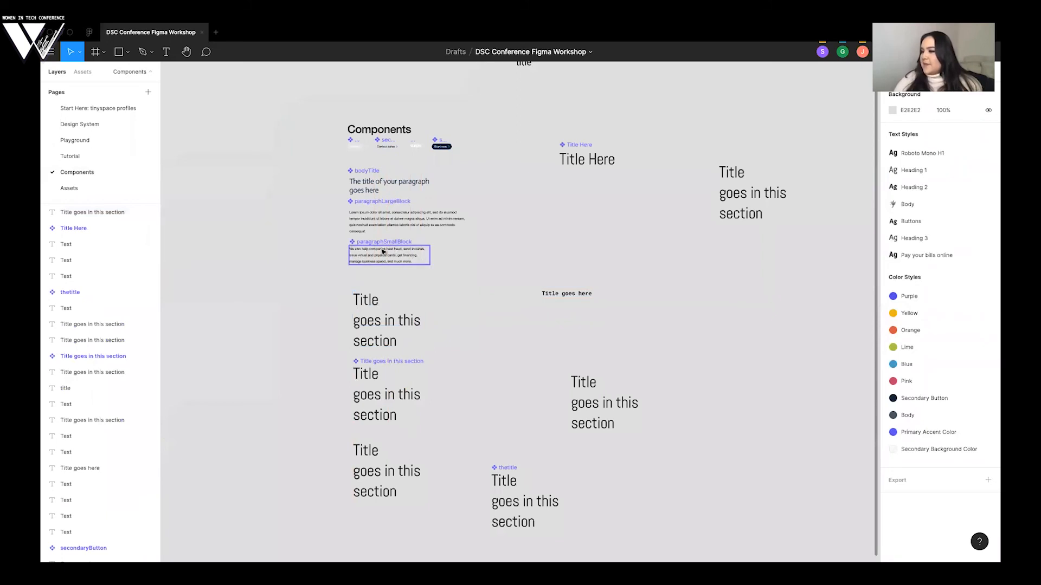
# - Place the paragraphSmallBlock component from the Playground page's assets under the working frame's headline at X 133, Y 579
pyautogui.click(93, 140)
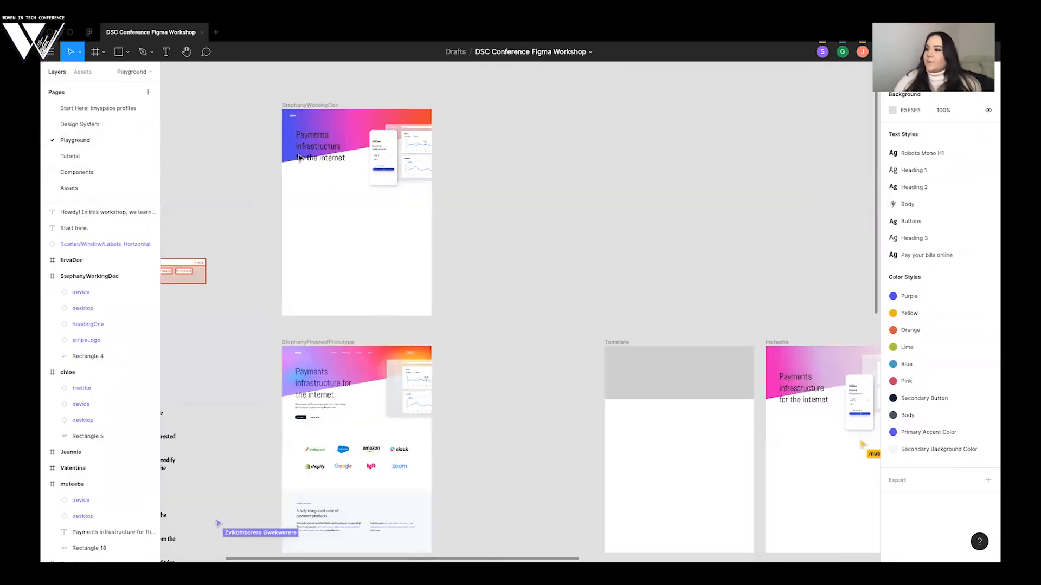
pyautogui.click(81, 72)
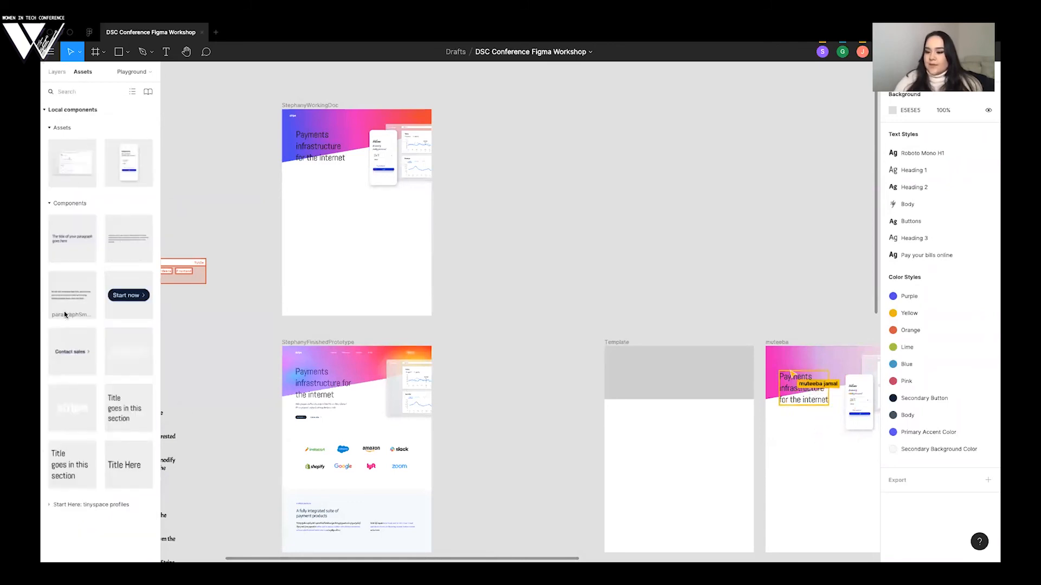
pyautogui.moveTo(63, 299); pyautogui.dragTo(302, 179)
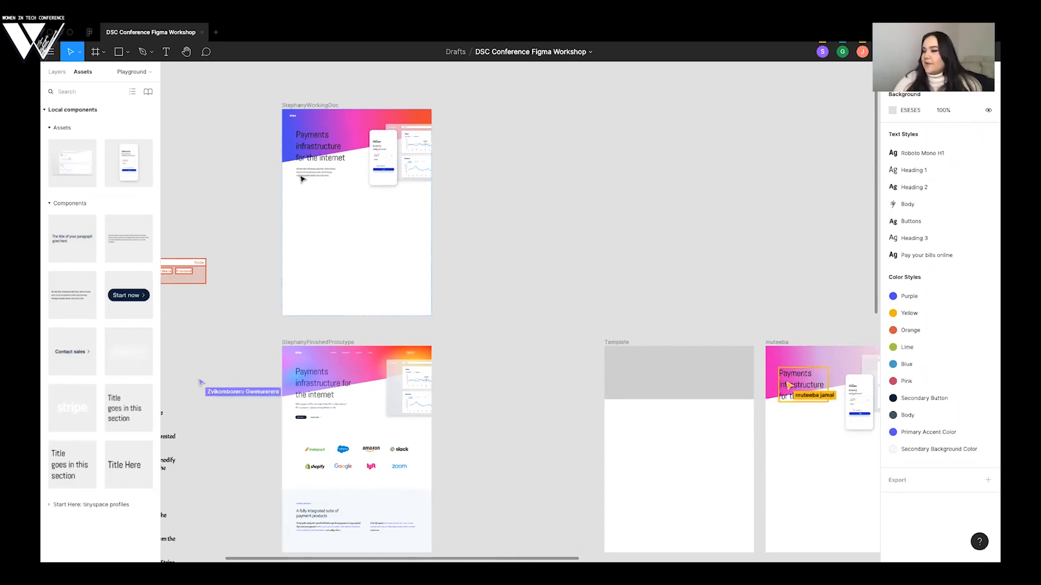
pyautogui.scroll(5, 256, 190)
pyautogui.scroll(4, 256, 190)
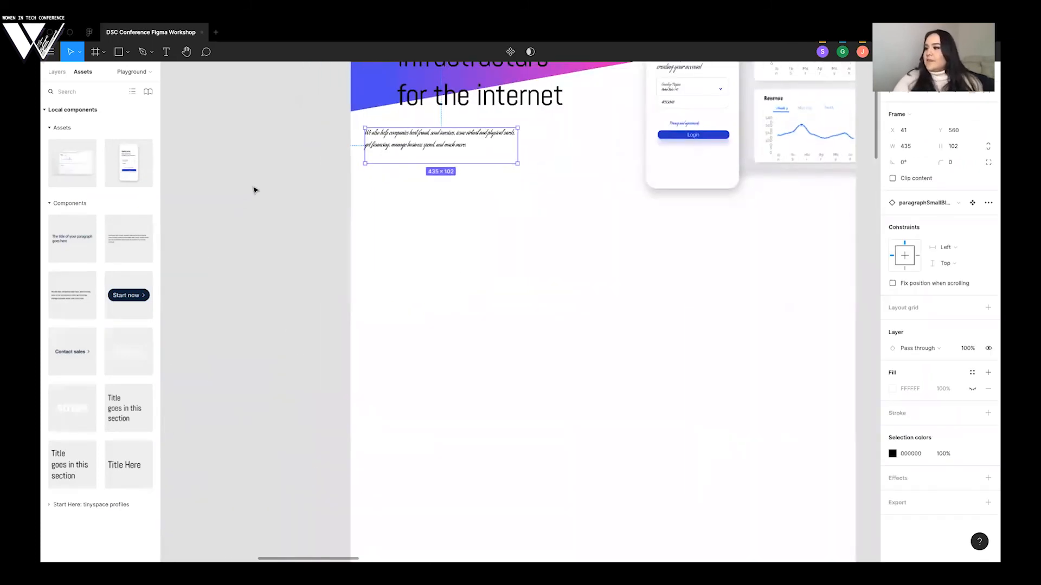
pyautogui.moveTo(311, 208); pyautogui.dragTo(345, 214)
pyautogui.click(959, 204)
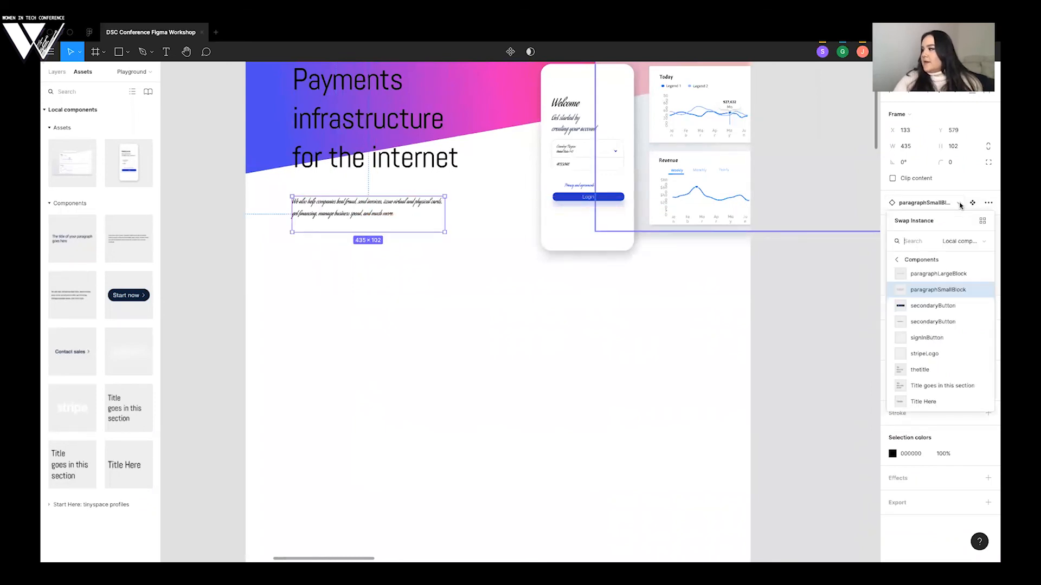
pyautogui.click(973, 205)
pyautogui.click(985, 207)
pyautogui.click(986, 207)
# - Deselect the paragraph block and compare the working frame's hero section with the finished prototype and its lower sections
pyautogui.scroll(1, 291, 221)
pyautogui.scroll(1, 291, 221)
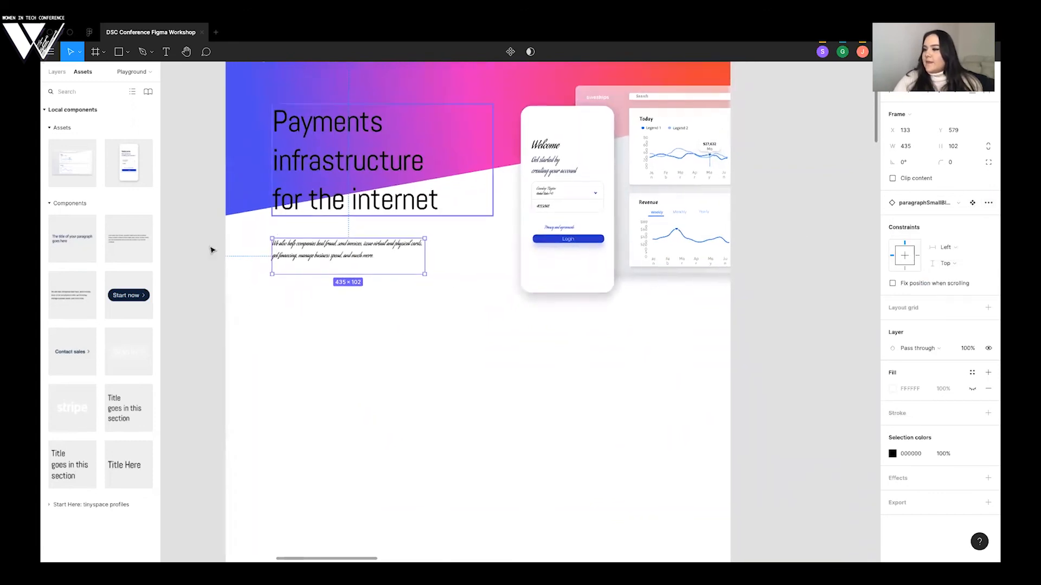
pyautogui.click(211, 249)
pyautogui.scroll(1, 335, 254)
pyautogui.scroll(1, 335, 253)
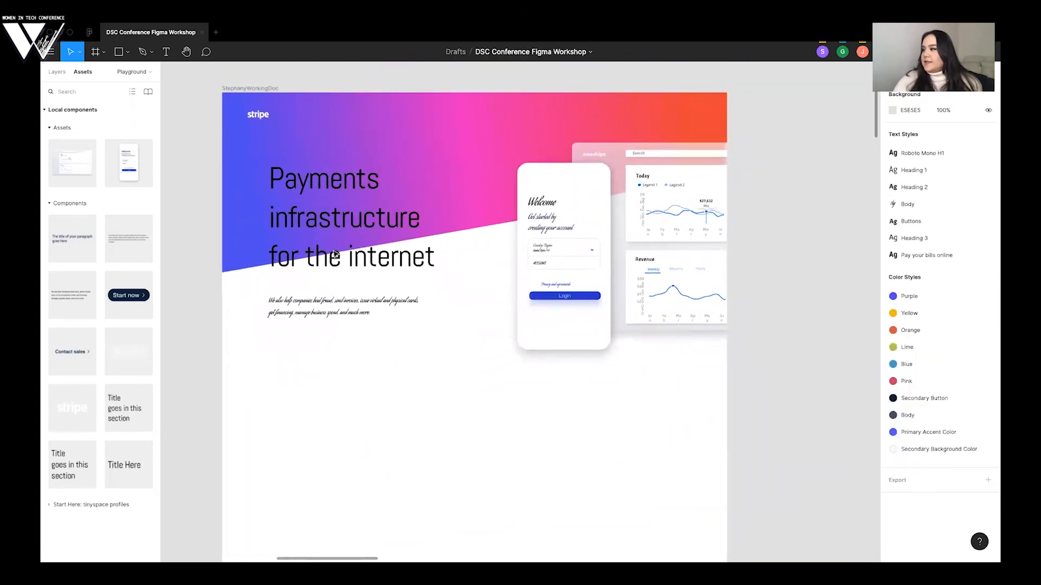
pyautogui.scroll(-10, 762, 213)
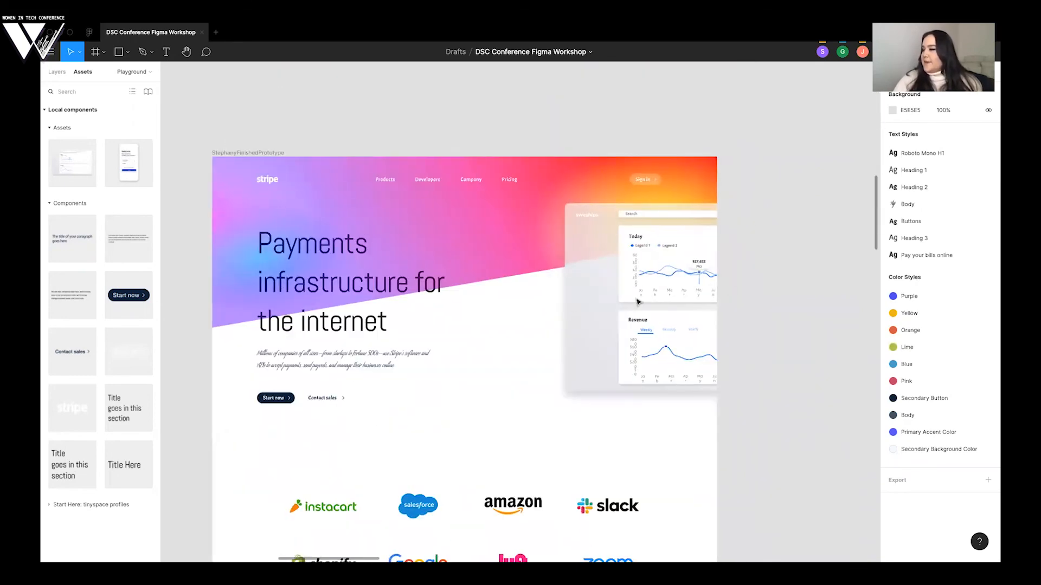
pyautogui.scroll(-10, 712, 332)
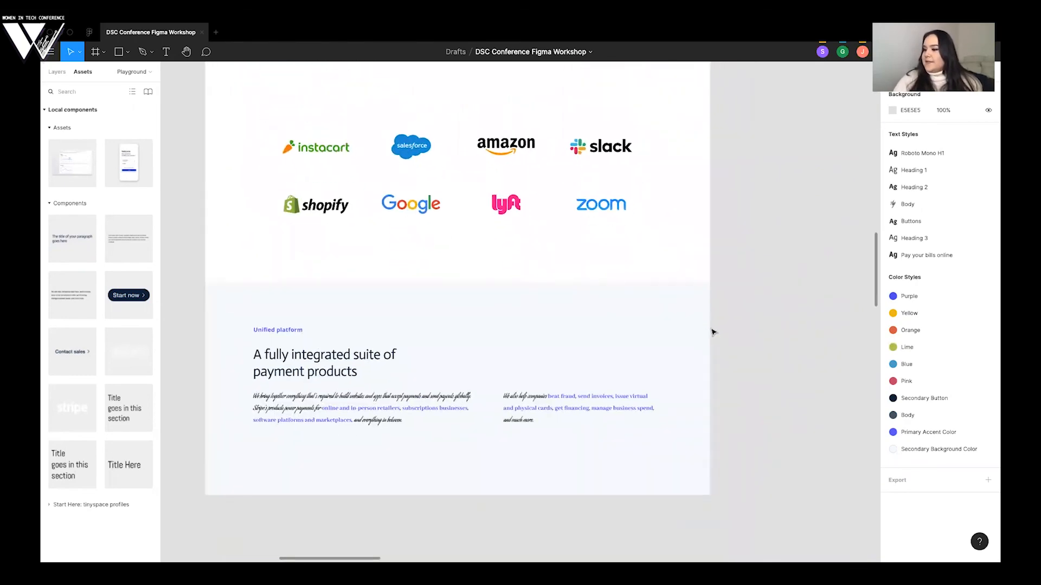
pyautogui.scroll(15, 712, 331)
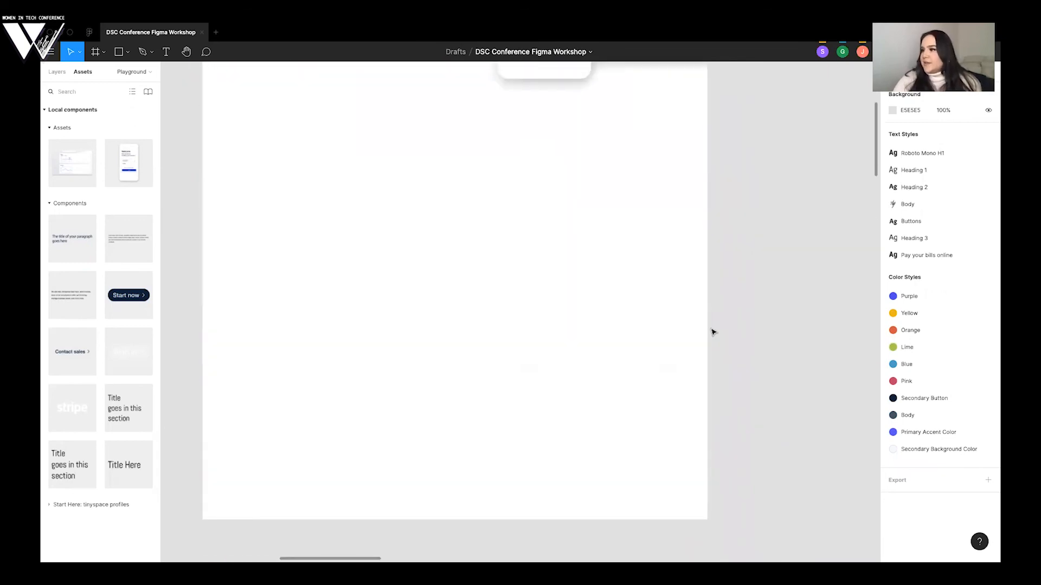
# - Inspect the paragraphSmallBlock main component on the Components page and the typography on the Design System page, and return to the Playground page
pyautogui.click(320, 271)
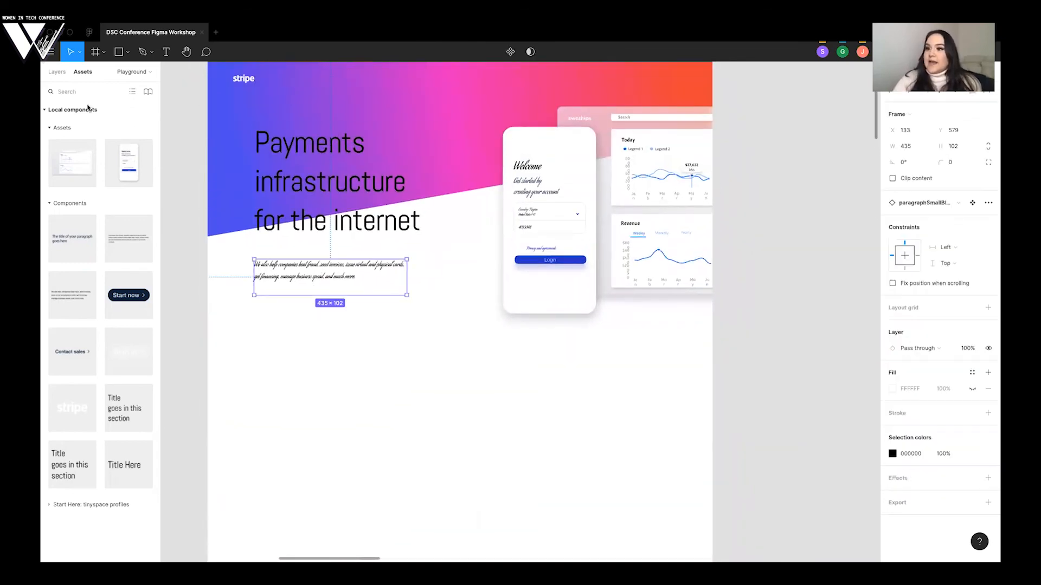
pyautogui.click(56, 72)
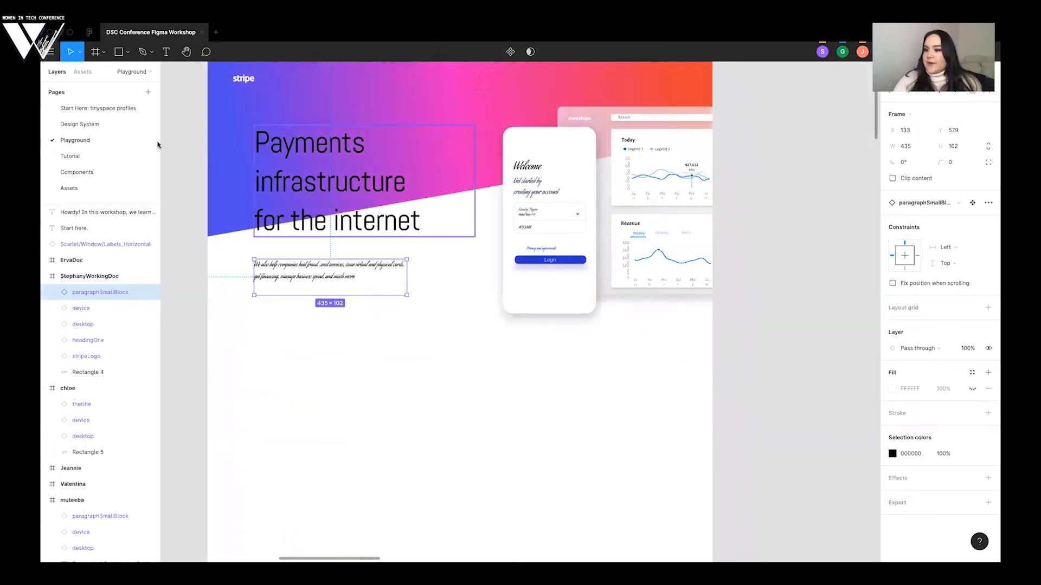
pyautogui.click(100, 173)
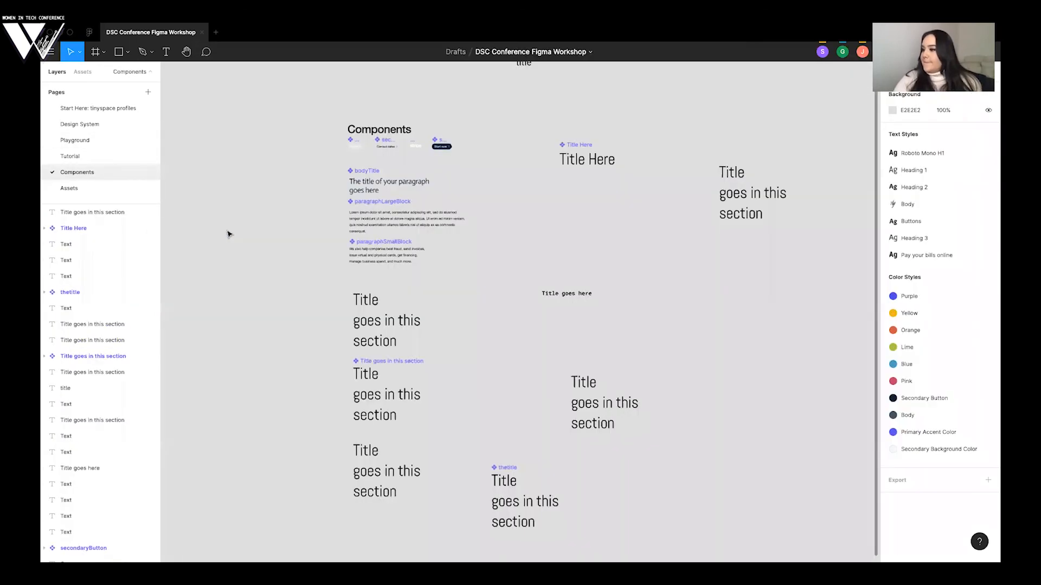
pyautogui.click(373, 261)
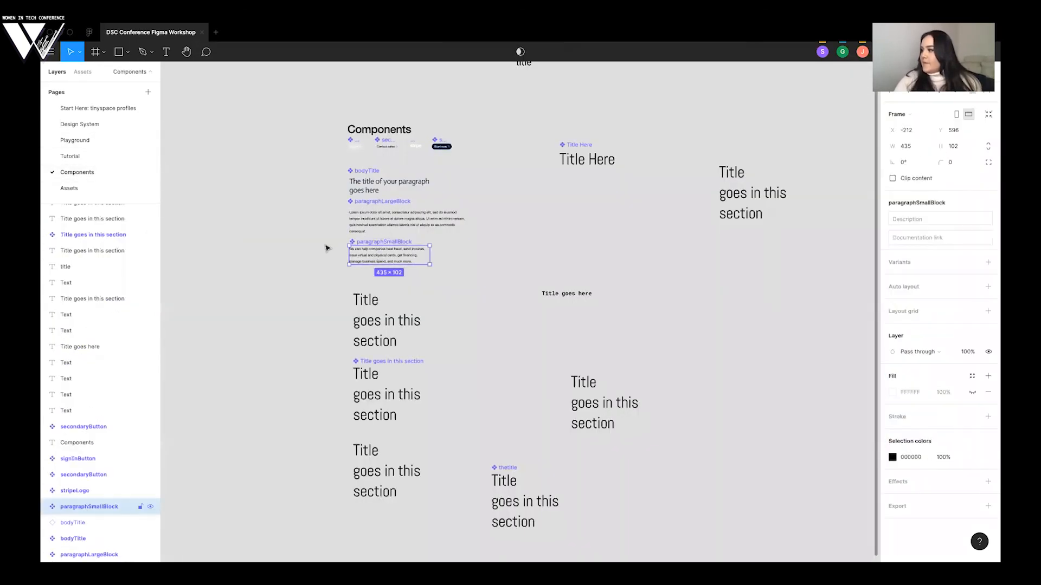
pyautogui.click(107, 141)
pyautogui.click(96, 118)
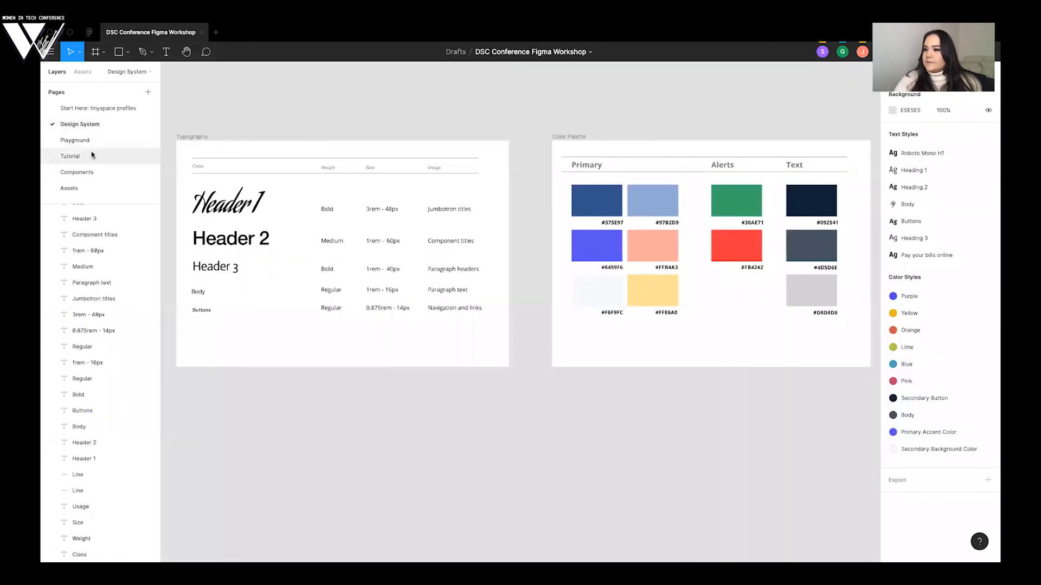
pyautogui.click(91, 153)
pyautogui.click(89, 140)
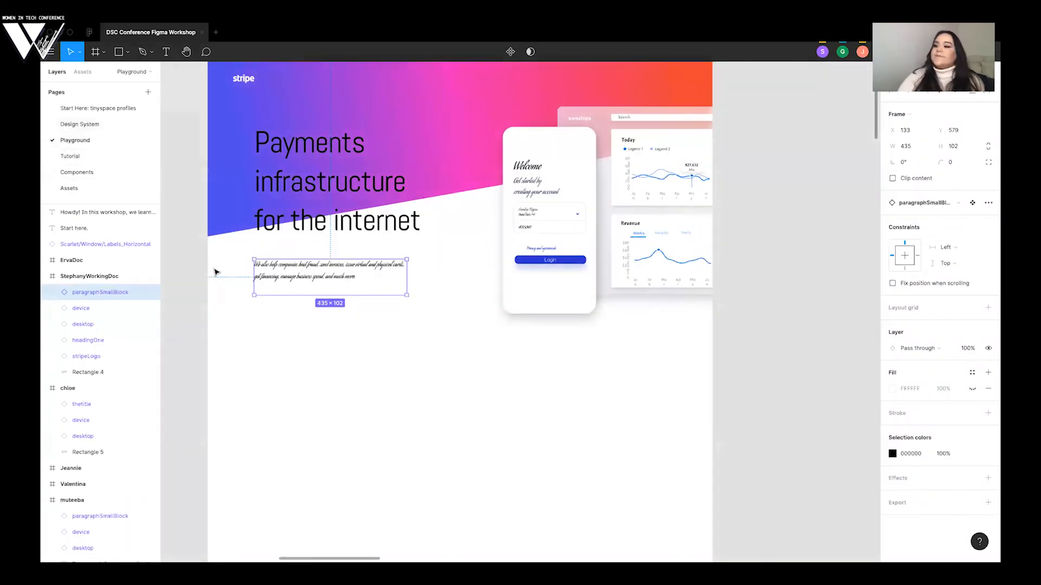
pyautogui.click(192, 293)
# - Compare the working frame's paragraph block with the paragraph text on the Stripe website in the browser and return to the block in Figma
pyautogui.hscroll(-2, 193, 293)
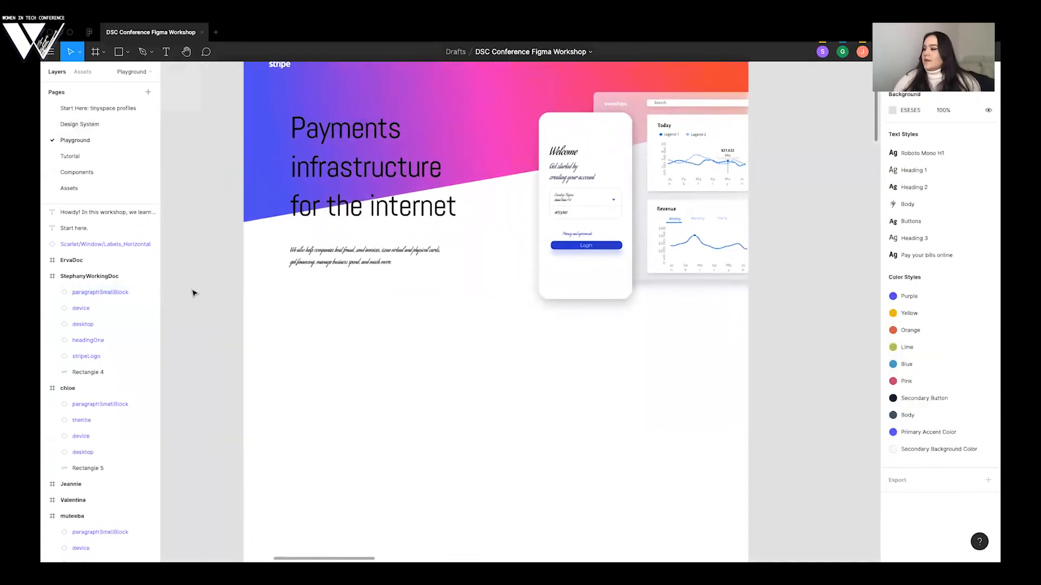
pyautogui.scroll(-5, 193, 293)
pyautogui.scroll(-3, 193, 291)
pyautogui.hscroll(-2, 193, 291)
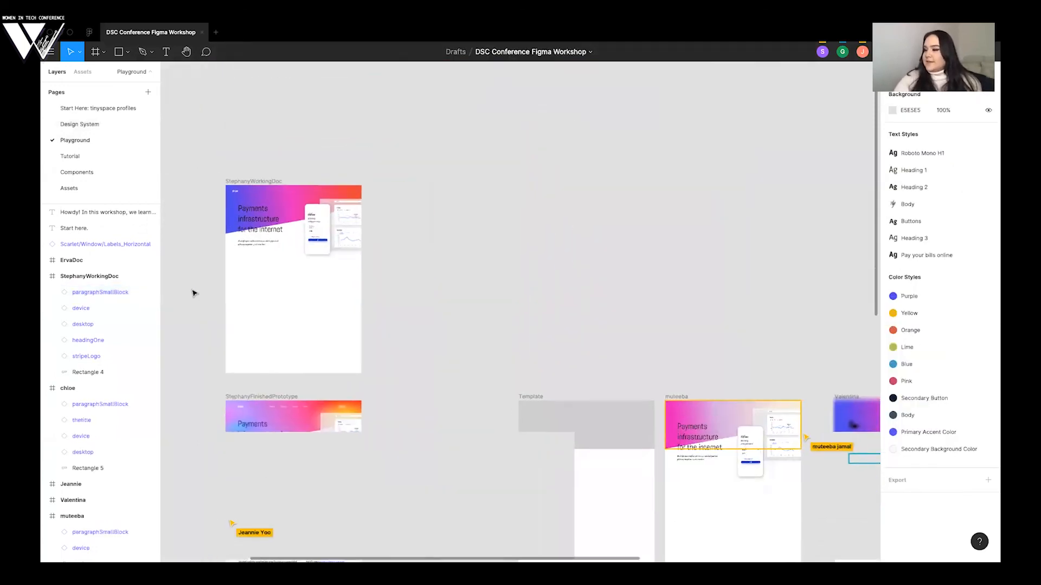
pyautogui.hotkey('ctrl', 'Left')
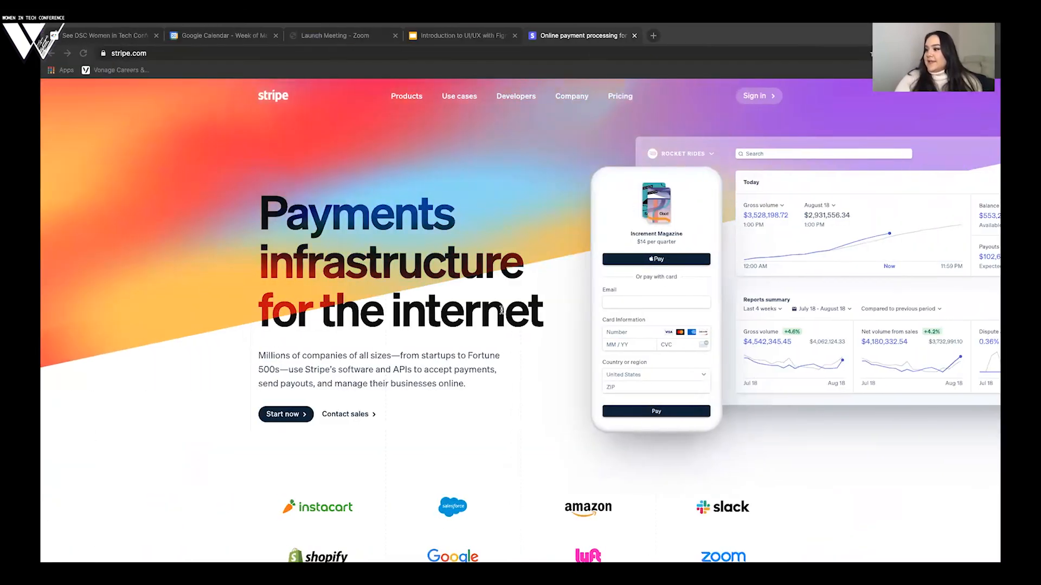
pyautogui.hotkey('ctrl', 'Right')
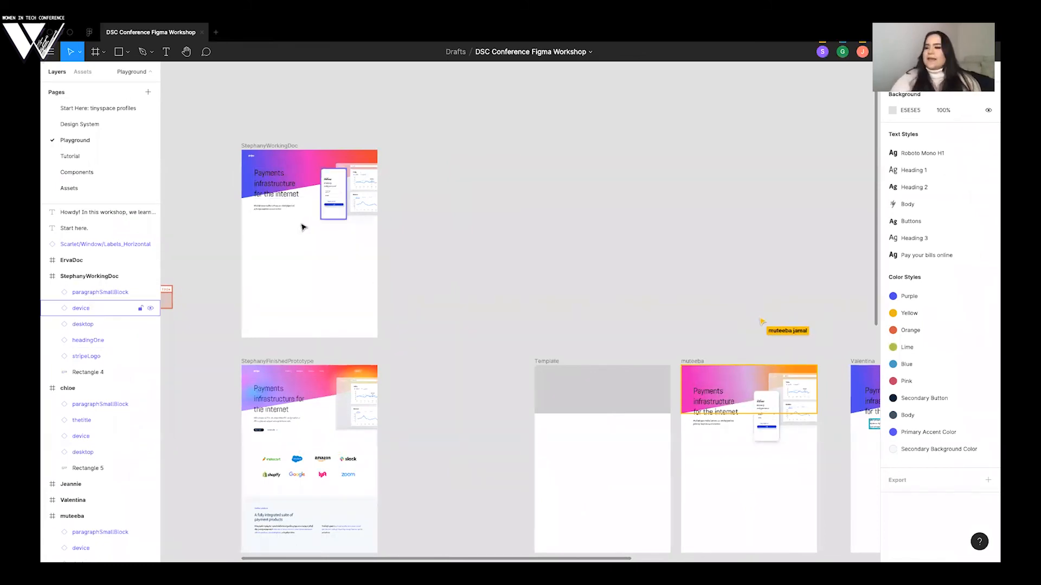
pyautogui.scroll(5, 303, 227)
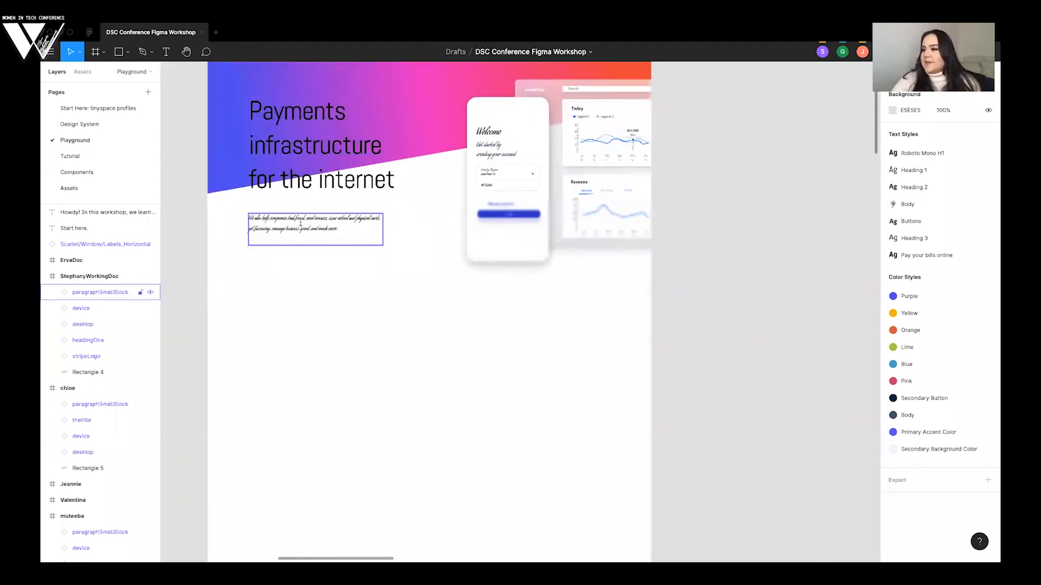
# - Replace the working frame's paragraph text with Stripe's copied "Millions of companies of all sizes" paragraph and compare the hero section with the Stripe website
pyautogui.doubleClick(301, 223)
pyautogui.write("Millions of companies of all sizes—from startups to Fortune 500s—use Stripe's software and APIs to accept payments, send payouts, and manage their businesses online.")
pyautogui.click(373, 270)
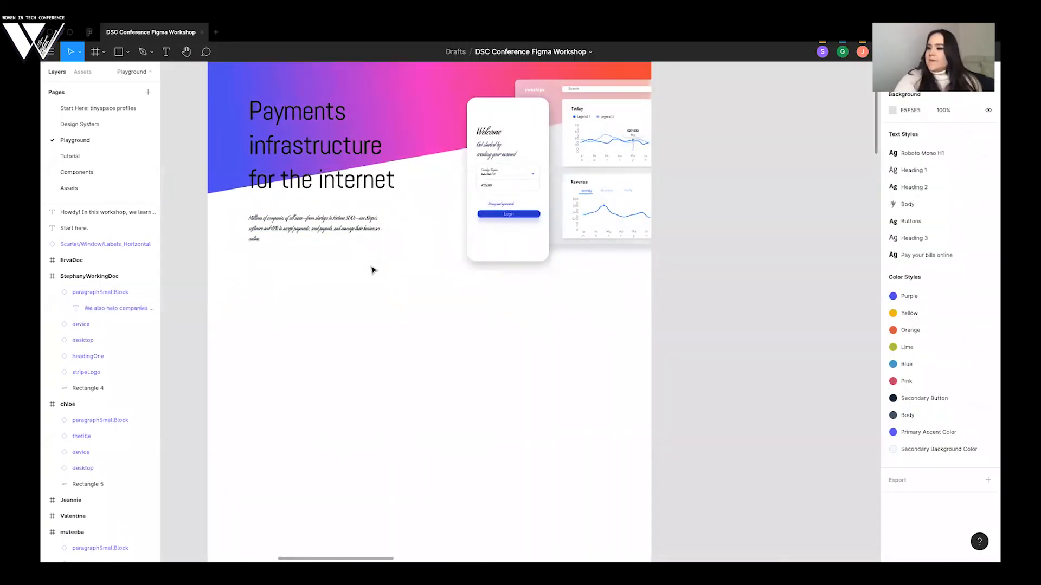
pyautogui.scroll(1, 372, 270)
pyautogui.hotkey('ctrl', 'Left')
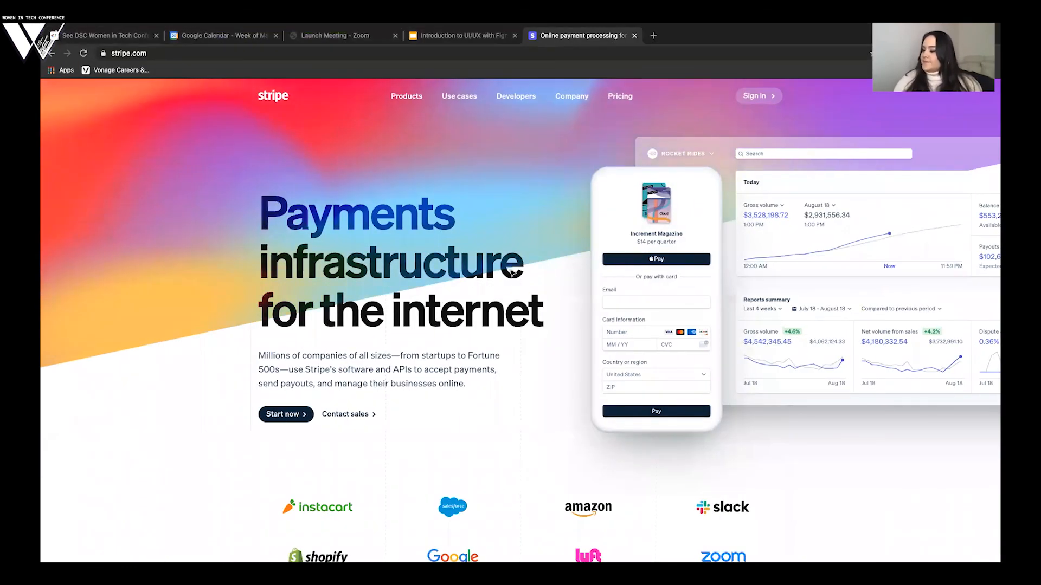
pyautogui.hotkey('ctrl', 'Right')
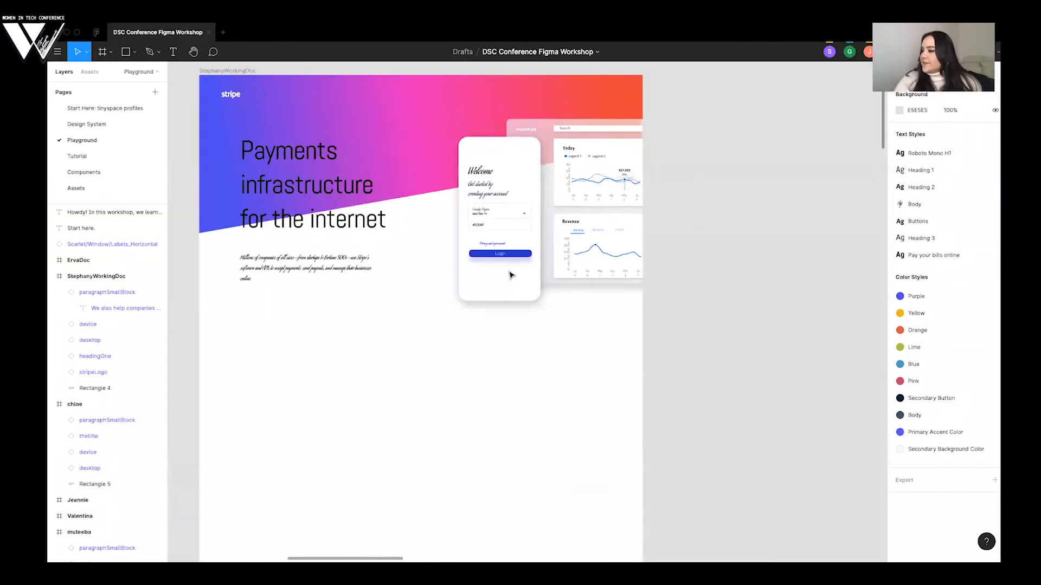
# - Review the participants' frames on the Playground page to see how far their hero sections have progressed
pyautogui.scroll(-3, 510, 275)
pyautogui.scroll(-3, 510, 275)
pyautogui.hscroll(3, 587, 197)
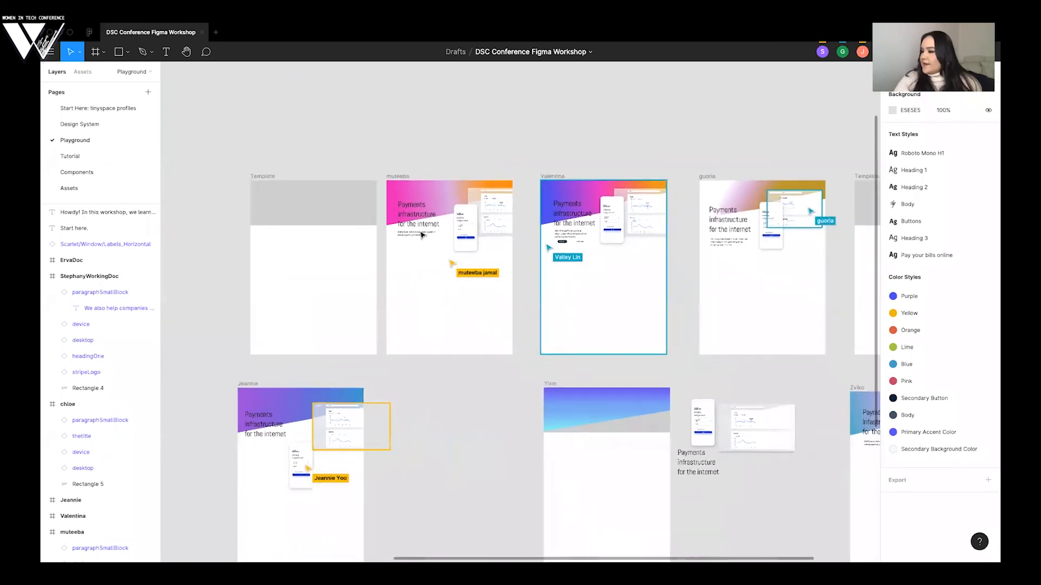
pyautogui.hscroll(3, 624, 247)
pyautogui.scroll(-1, 624, 248)
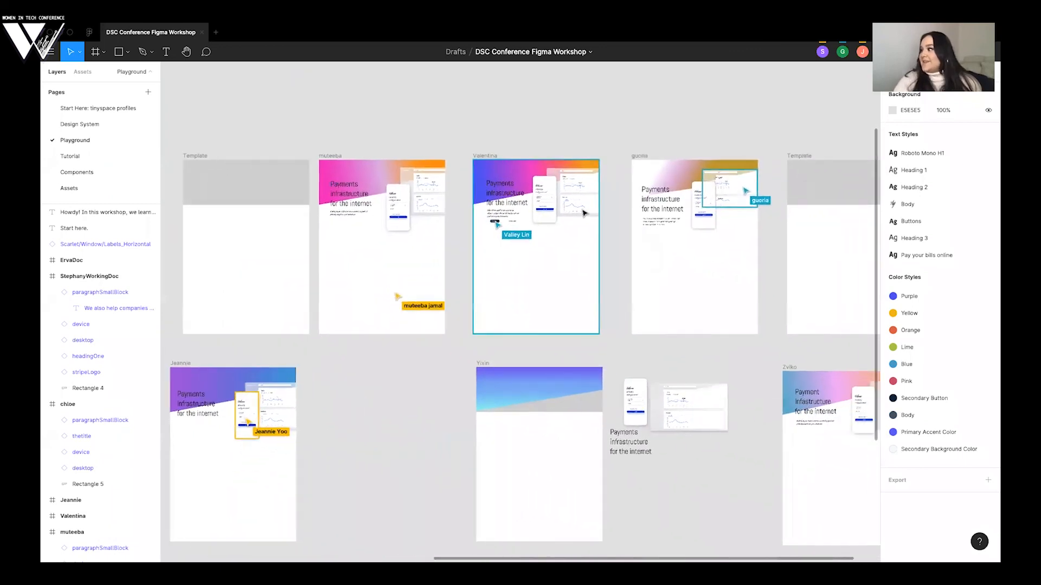
pyautogui.hscroll(3, 622, 245)
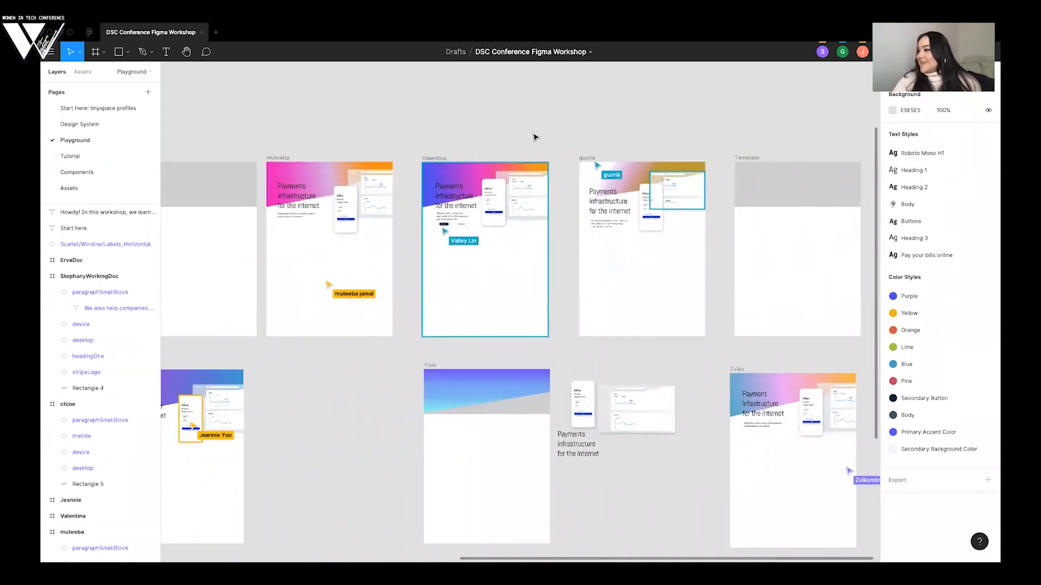
pyautogui.hscroll(4, 534, 137)
pyautogui.scroll(-2, 535, 138)
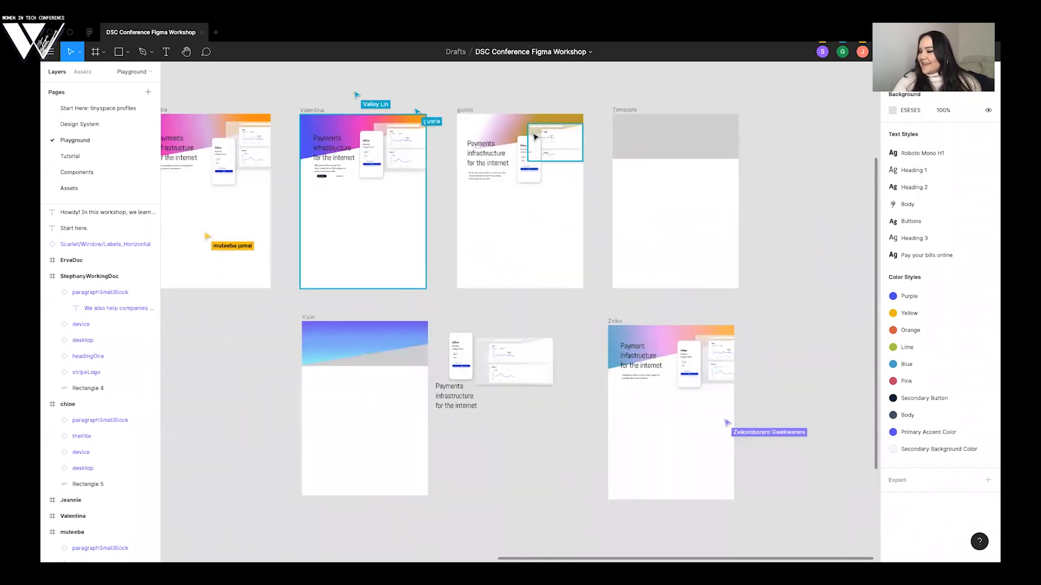
pyautogui.hscroll(-10, 418, 142)
pyautogui.scroll(-1, 418, 142)
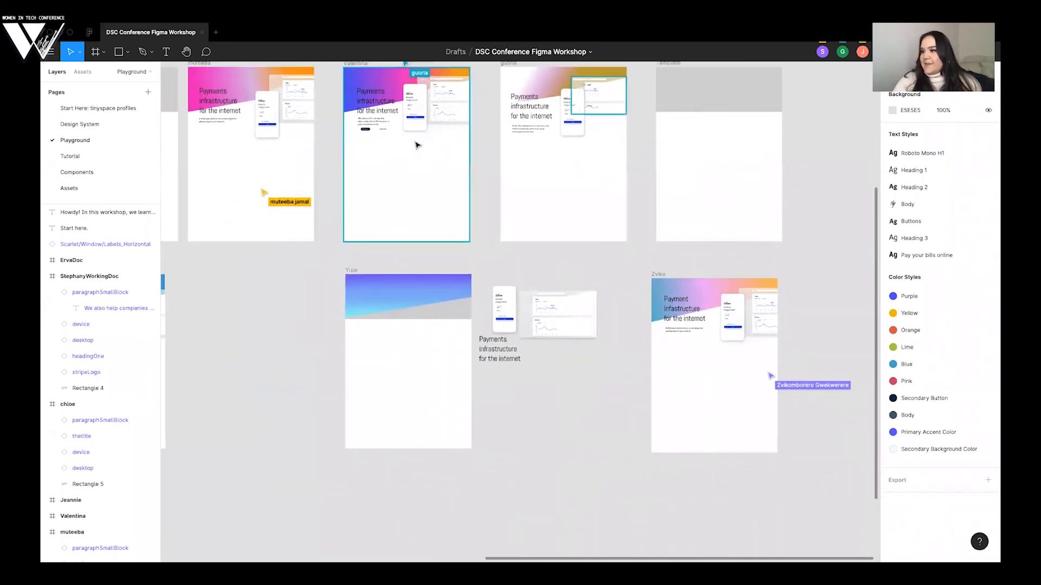
pyautogui.hscroll(-2, 416, 145)
pyautogui.scroll(-1, 416, 144)
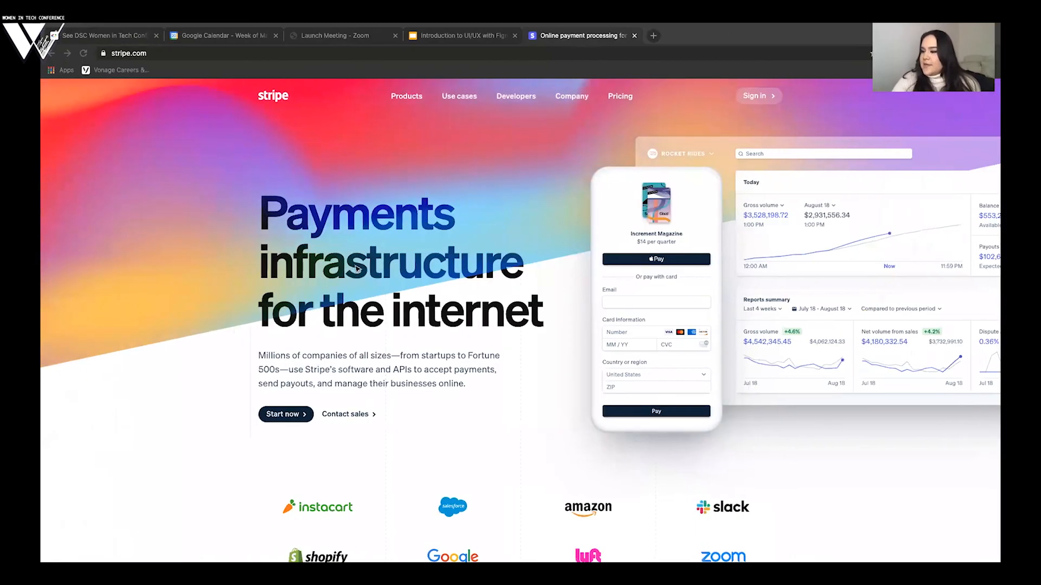
# - Place the "Start now" button component from the assets beneath the working frame's paragraph at X 133, Y 718
pyautogui.hotkey('ctrl', 'Right')
pyautogui.moveTo(128, 295); pyautogui.dragTo(360, 268)
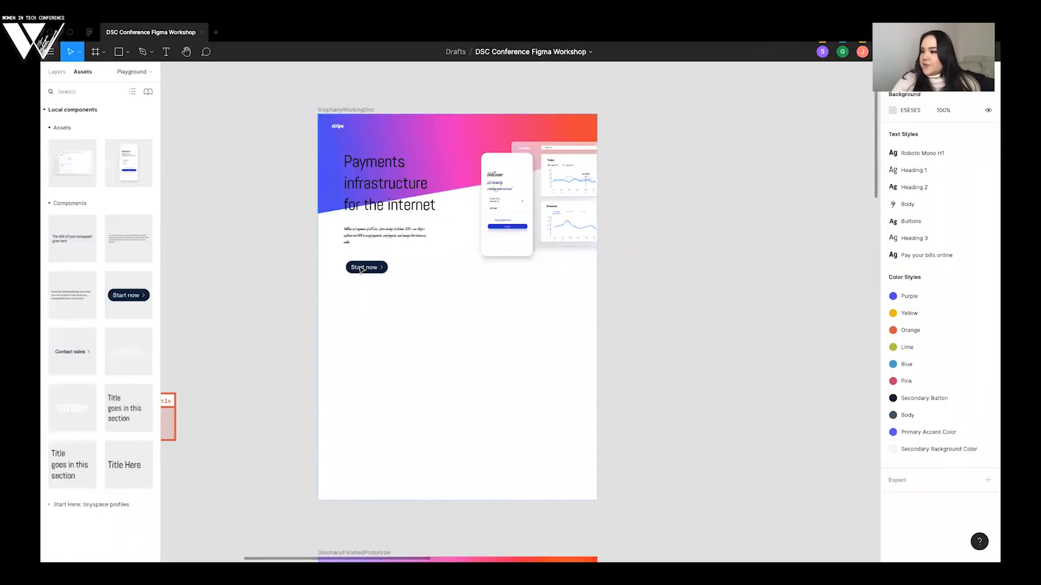
pyautogui.scroll(5, 360, 268)
pyautogui.scroll(3, 361, 269)
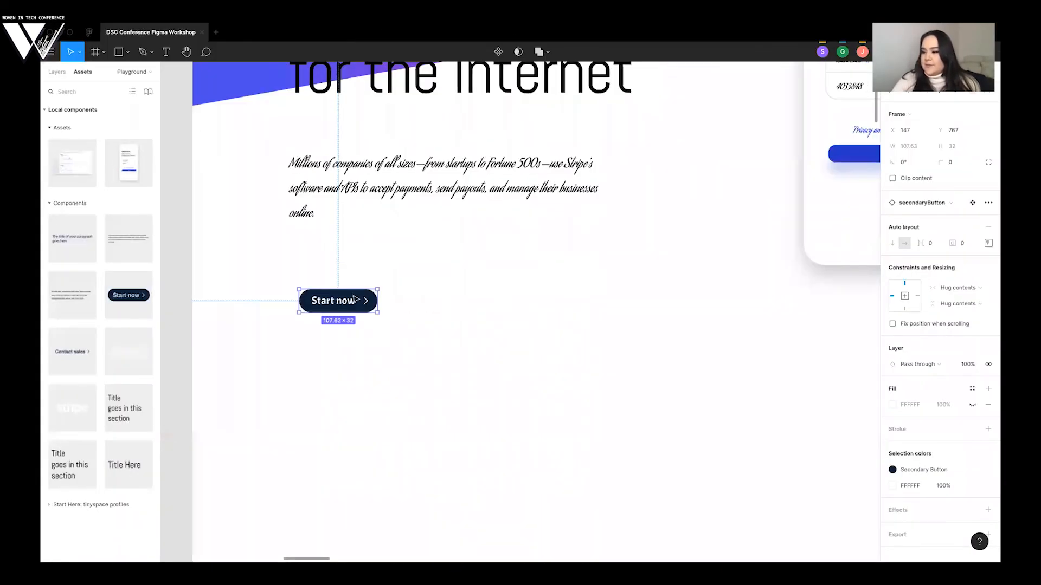
pyautogui.moveTo(356, 300); pyautogui.dragTo(335, 265)
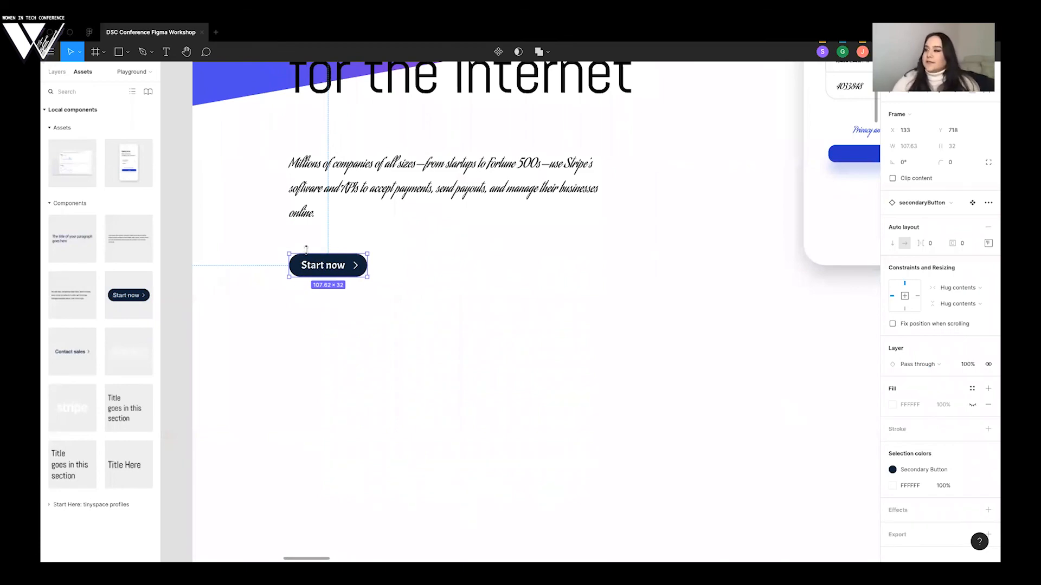
# - Check the Start now and Contact sales buttons on the Stripe website in the browser and return to Figma
pyautogui.hotkey('ctrl', 'Left')
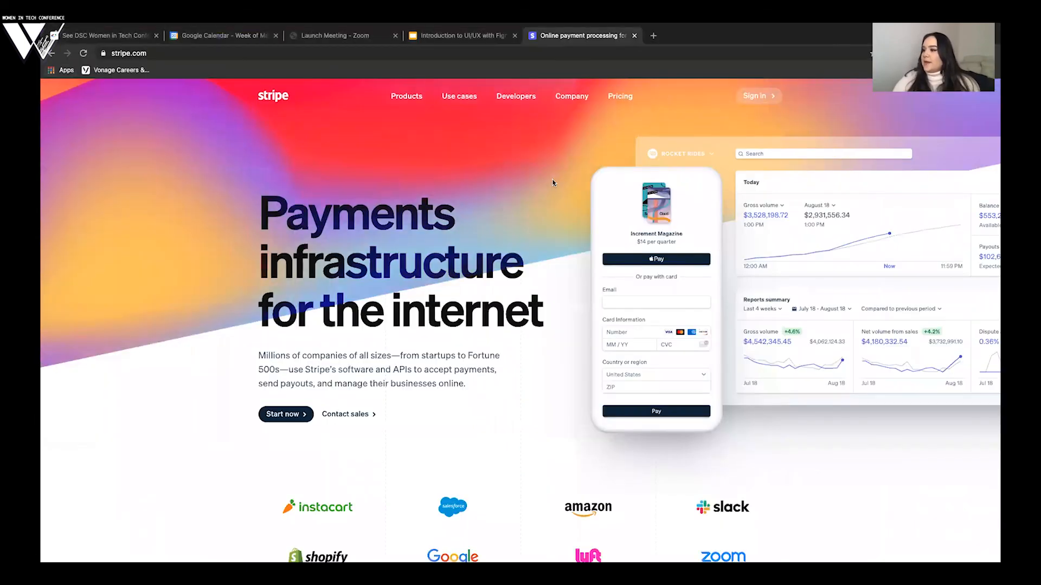
pyautogui.scroll(-1, 452, 227)
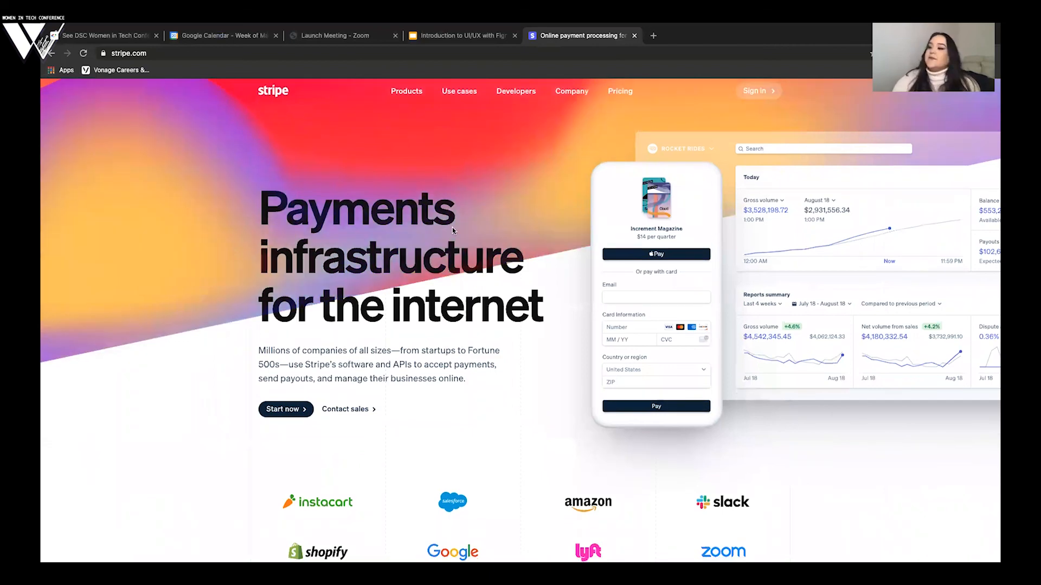
pyautogui.scroll(1, 326, 352)
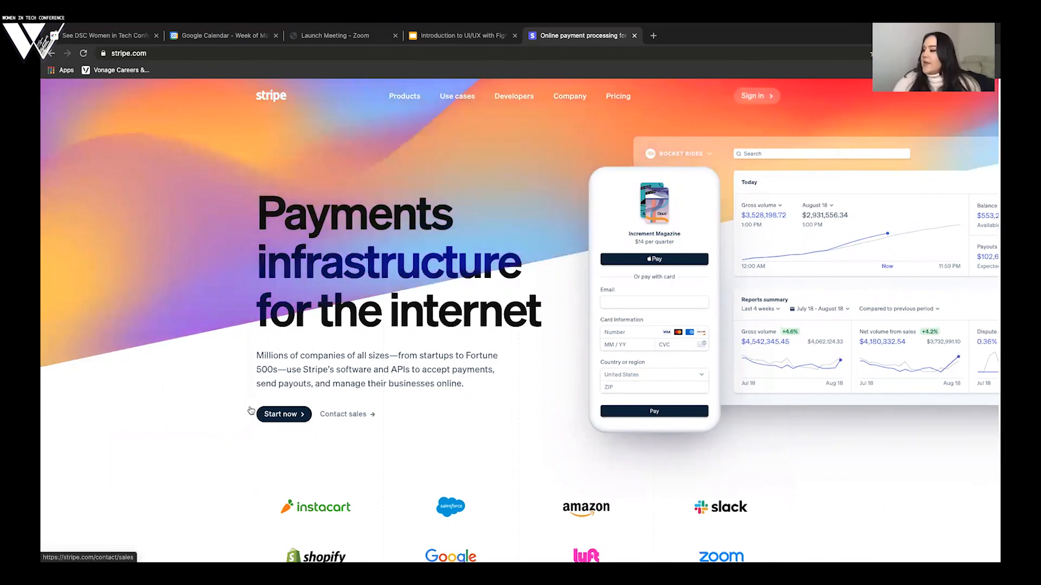
pyautogui.press('super+Tab')
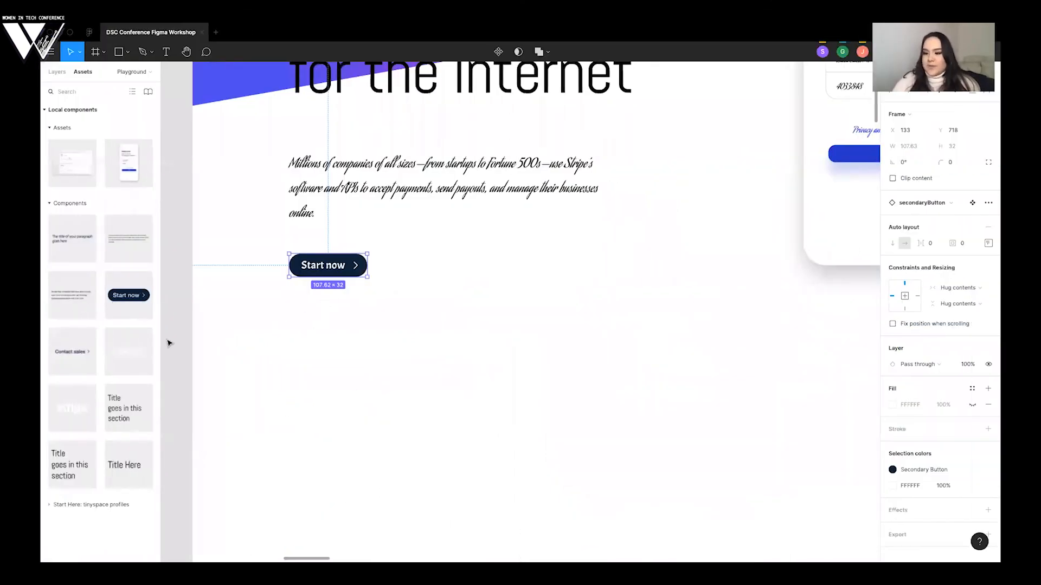
# - Place the "Contact sales" button component from the assets beside the Start now button, vertically aligned with it, and deselect it
pyautogui.press('Escape')
pyautogui.moveTo(317, 330); pyautogui.dragTo(426, 267)
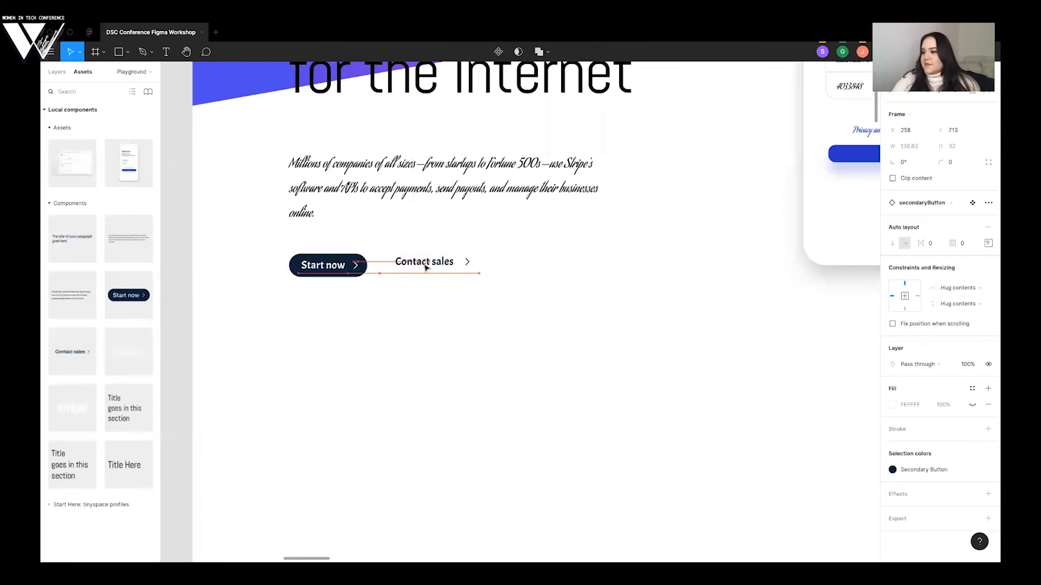
pyautogui.click(413, 335)
pyautogui.scroll(-3, 408, 342)
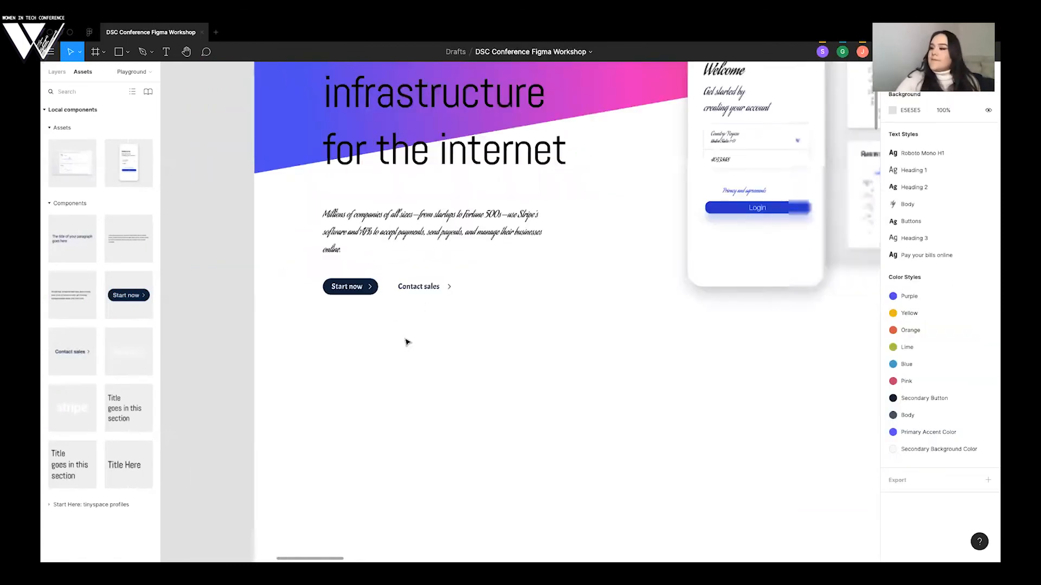
# - Compare the working frame's hero section with the finished prototype's navbar, company logos and lower section, and look over the written workshop steps
pyautogui.scroll(-5, 408, 342)
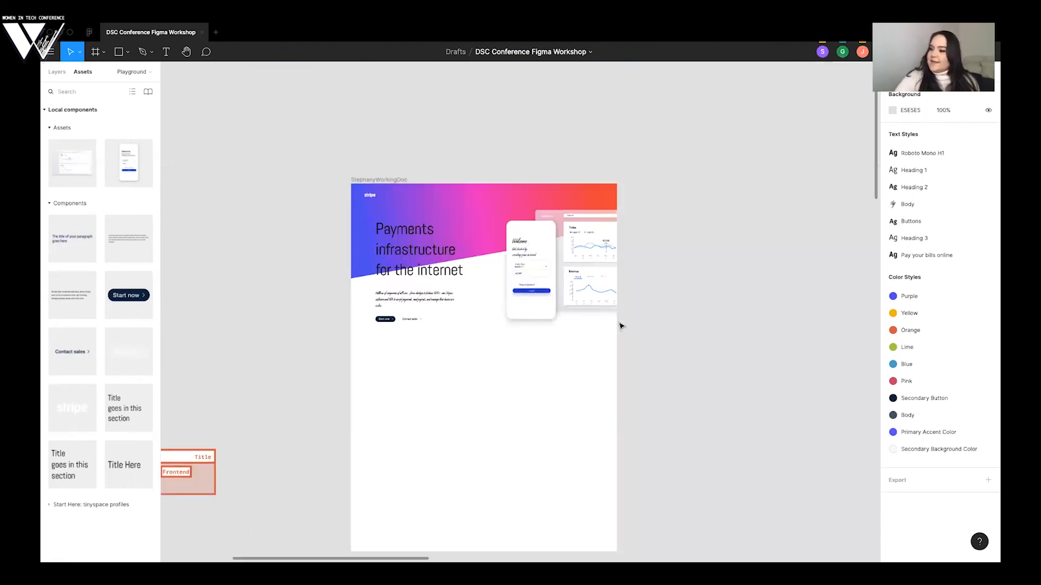
pyautogui.scroll(5, 655, 329)
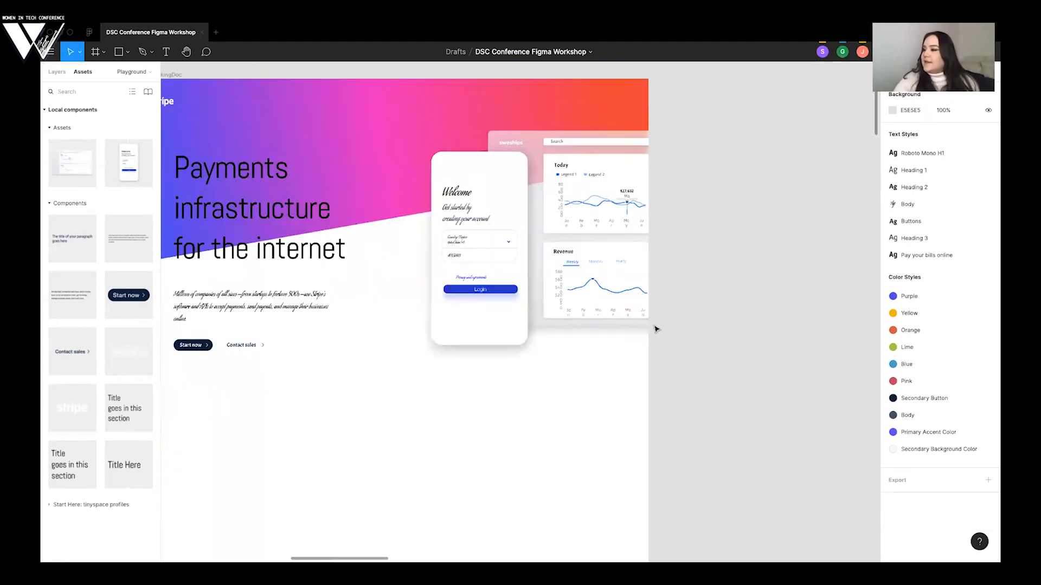
pyautogui.scroll(-5, 656, 329)
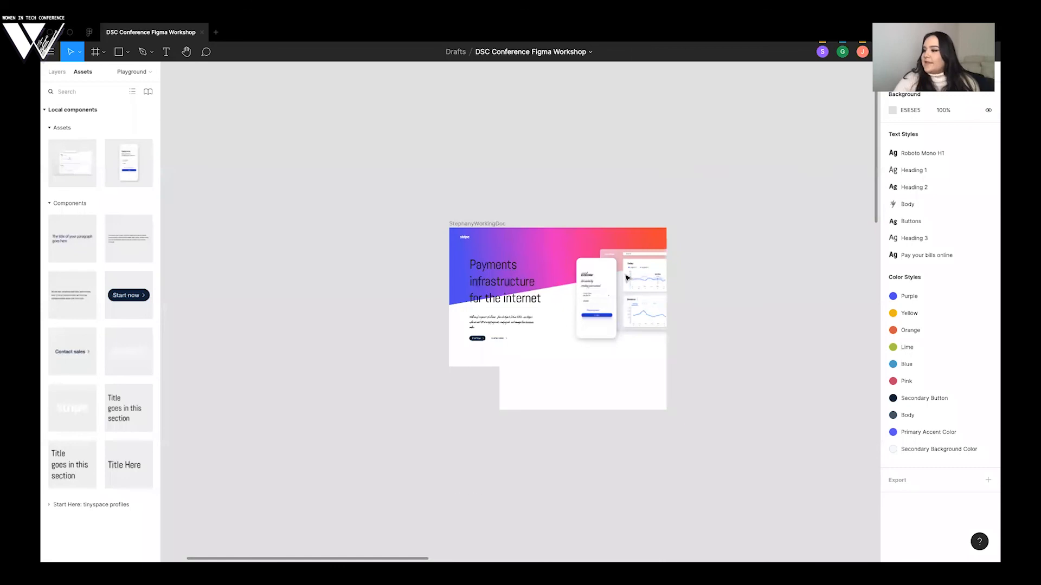
pyautogui.scroll(-3, 626, 278)
pyautogui.hscroll(1, 626, 278)
pyautogui.scroll(-5, 745, 266)
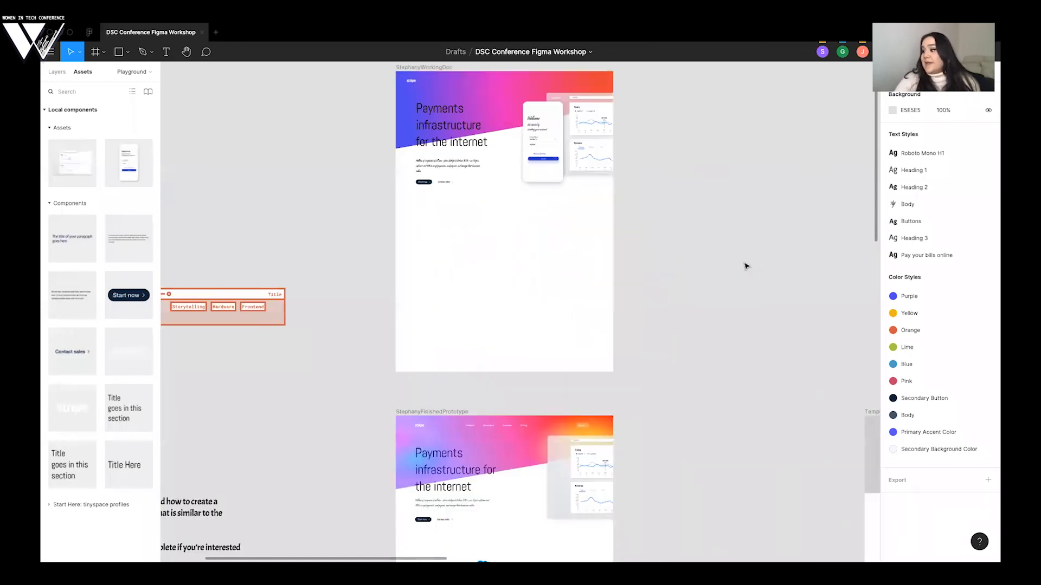
pyautogui.scroll(3, 662, 299)
pyautogui.scroll(-3, 663, 302)
pyautogui.hscroll(-1, 663, 302)
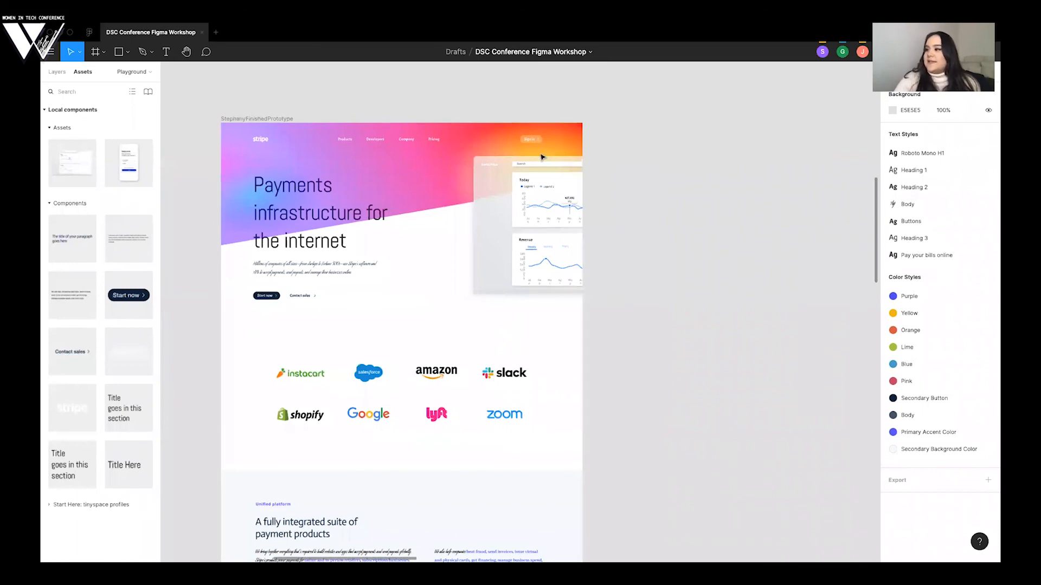
pyautogui.scroll(-5, 681, 179)
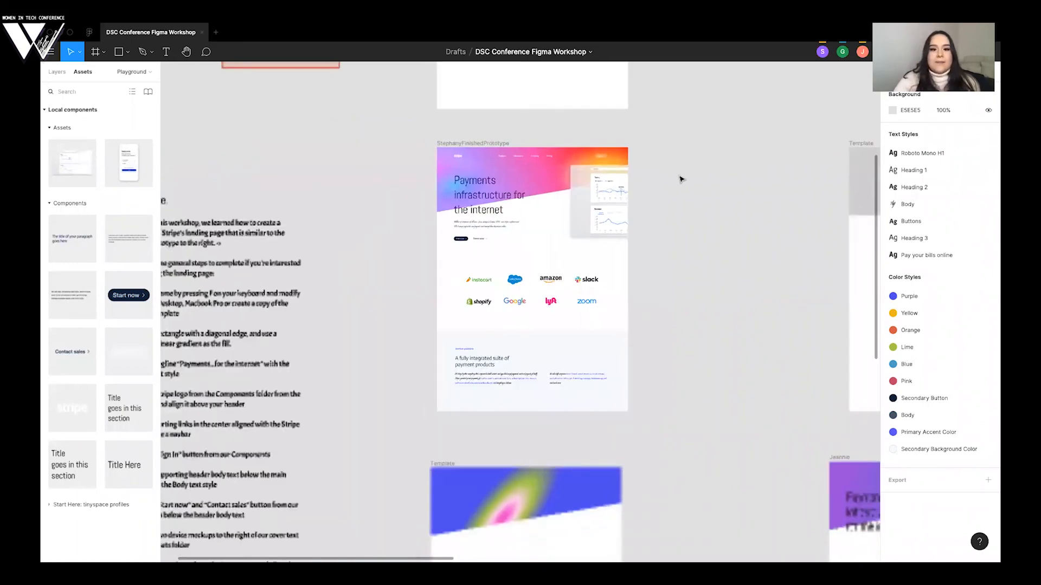
pyautogui.hscroll(1, 676, 180)
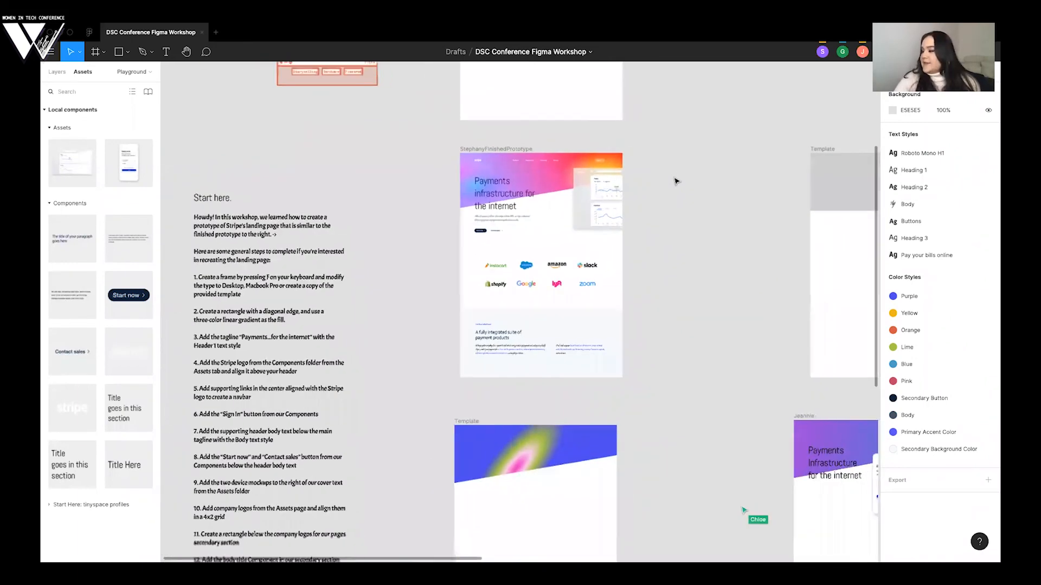
pyautogui.hscroll(3, 665, 187)
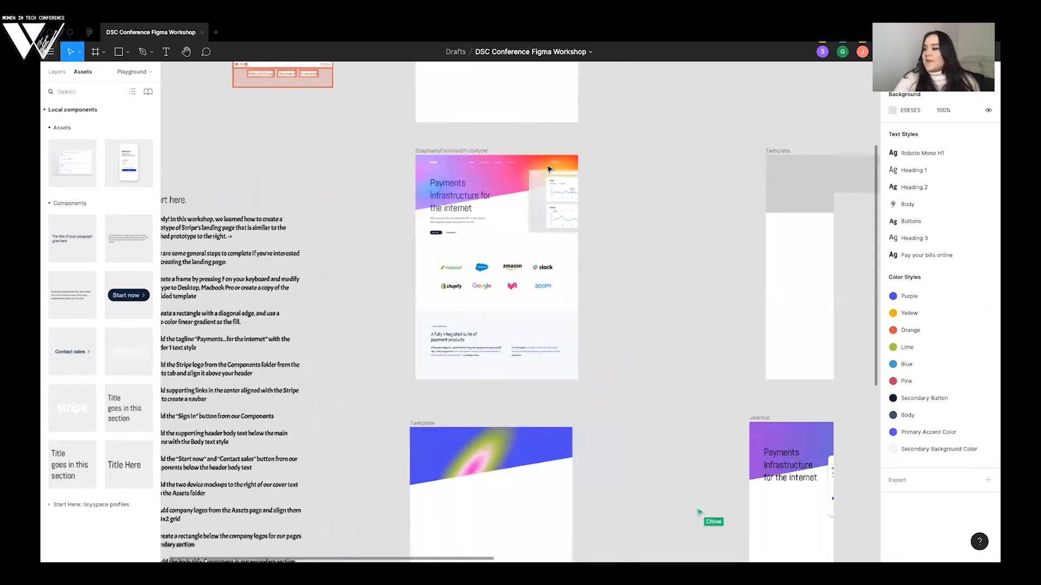
# - Survey all participants' frames on the Playground page for their button and mockup progress, and return to the working frame
pyautogui.hscroll(2, 547, 169)
pyautogui.scroll(-5, 547, 169)
pyautogui.hscroll(4, 548, 169)
pyautogui.scroll(-1, 549, 169)
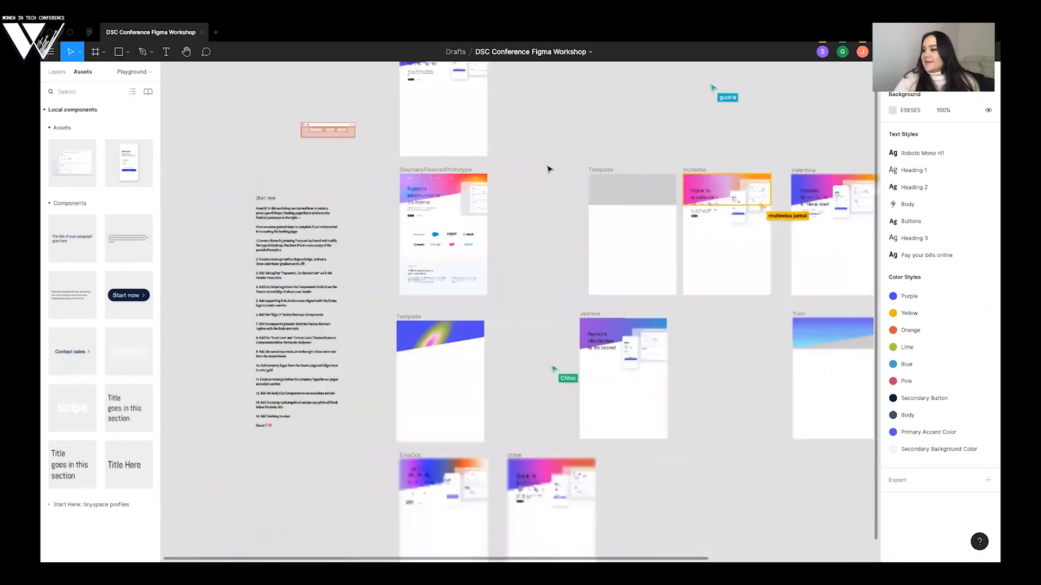
pyautogui.hscroll(1, 549, 169)
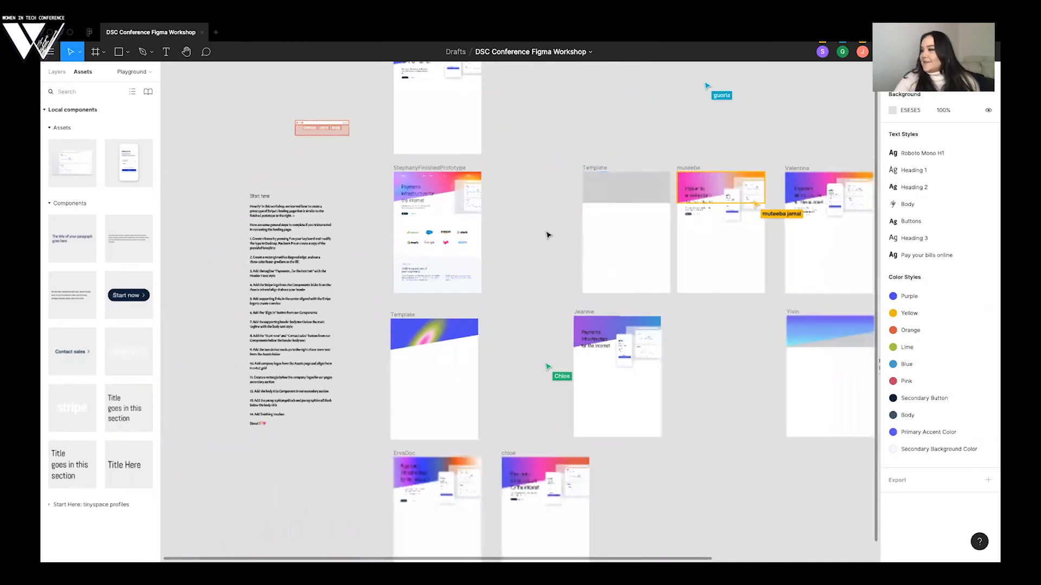
pyautogui.scroll(-2, 548, 234)
pyautogui.scroll(-2, 549, 190)
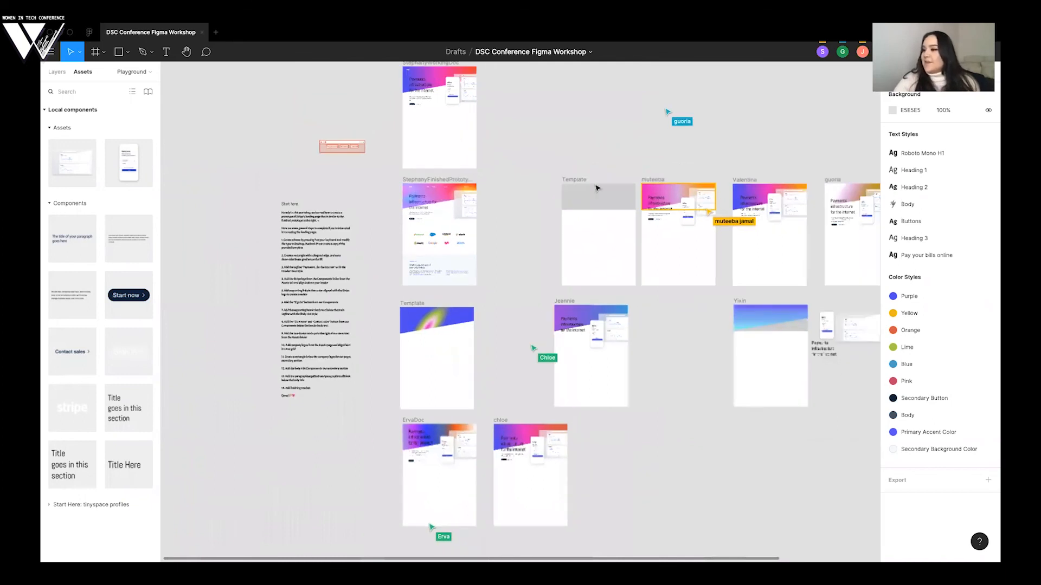
pyautogui.hscroll(2, 596, 188)
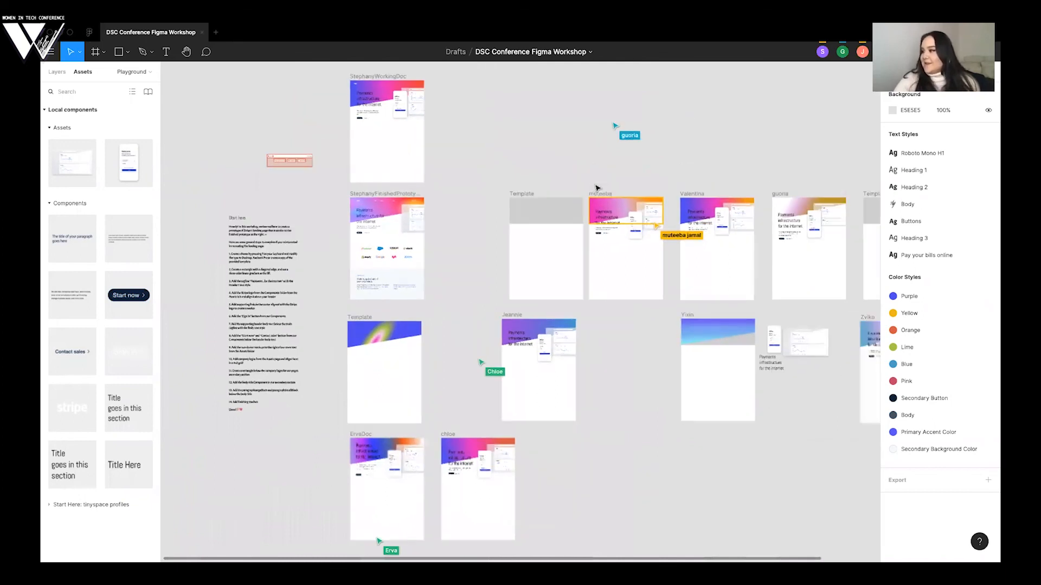
pyautogui.hscroll(2, 597, 188)
pyautogui.scroll(5, 674, 267)
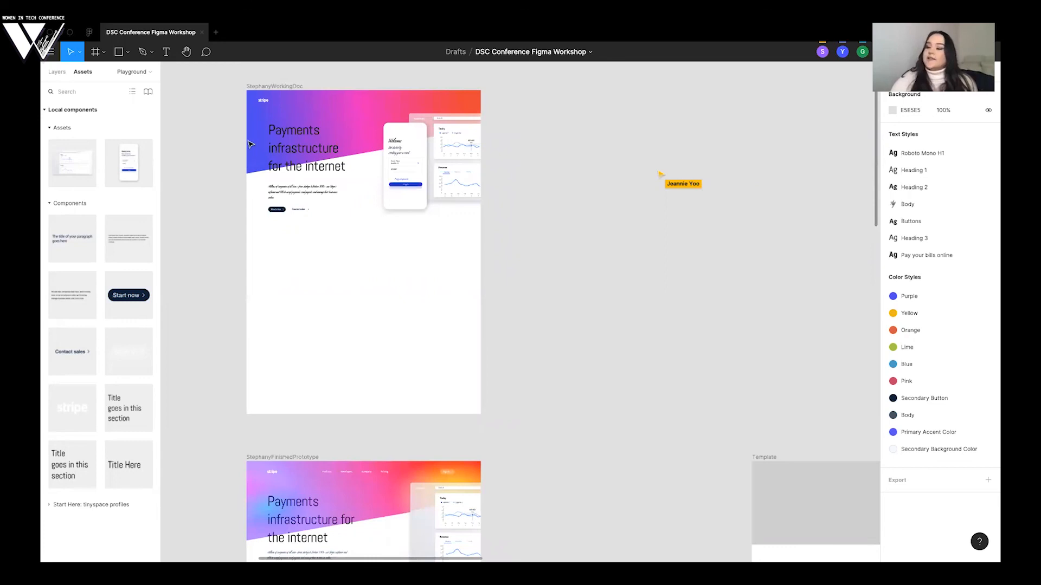
# - Add a text layer reading "Products" in the working frame's header, to the right of the Stripe logo
pyautogui.click(57, 72)
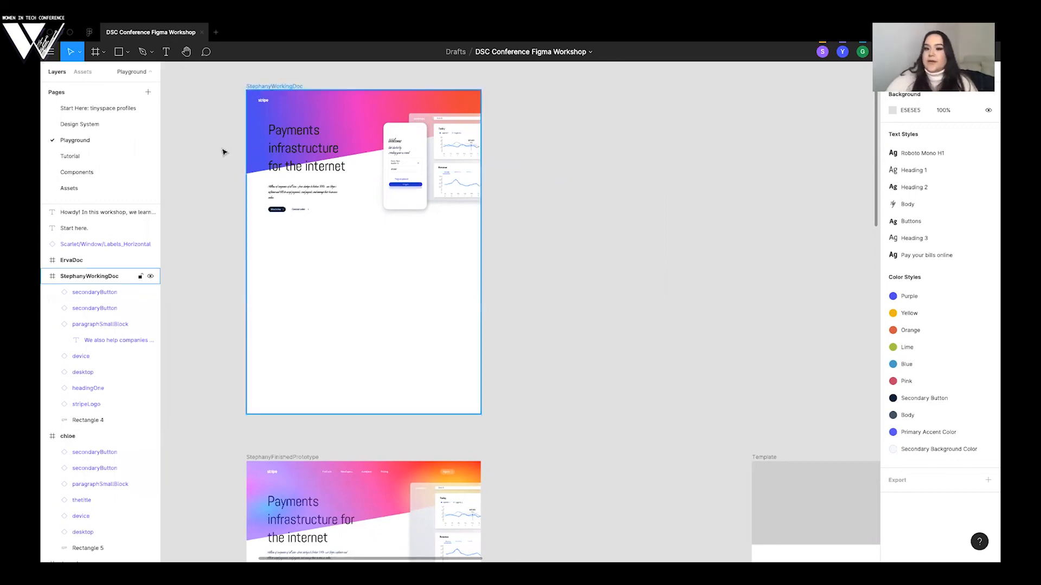
pyautogui.scroll(-1, 223, 153)
pyautogui.hscroll(1, 224, 152)
pyautogui.scroll(5, 224, 152)
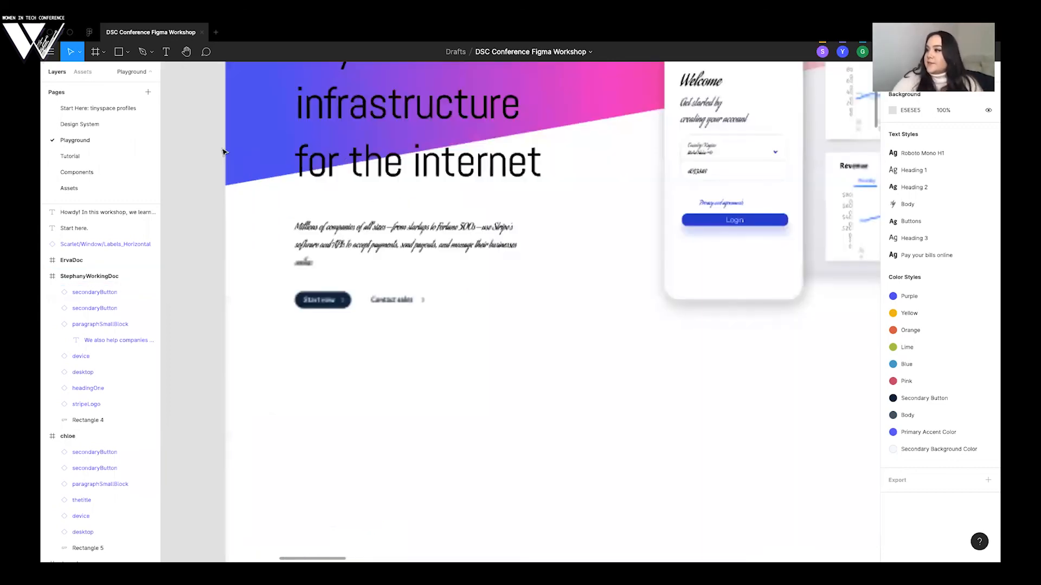
pyautogui.scroll(4, 224, 152)
pyautogui.hscroll(2, 224, 152)
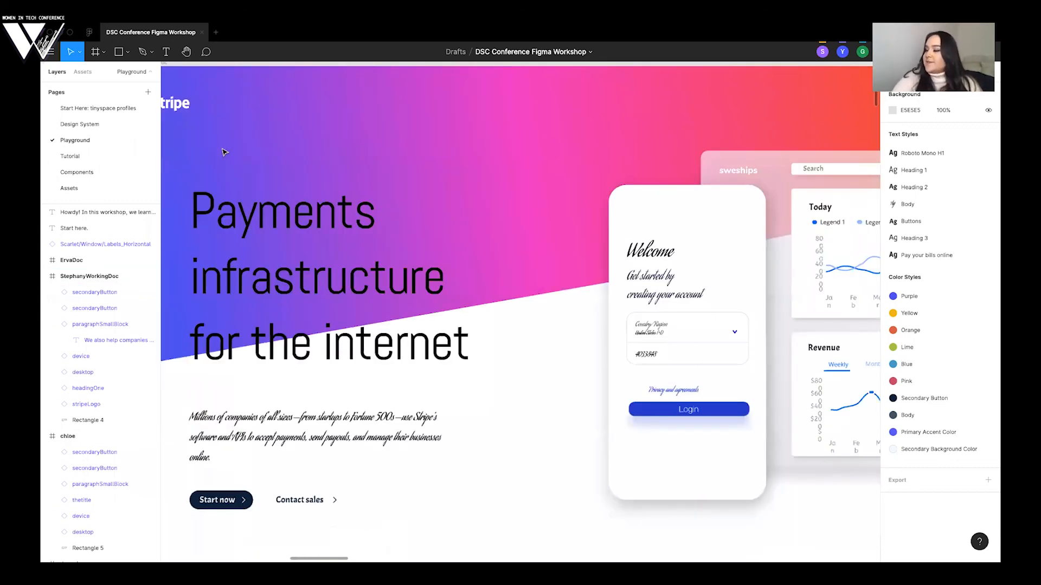
pyautogui.scroll(-2, 223, 152)
pyautogui.scroll(1, 166, 51)
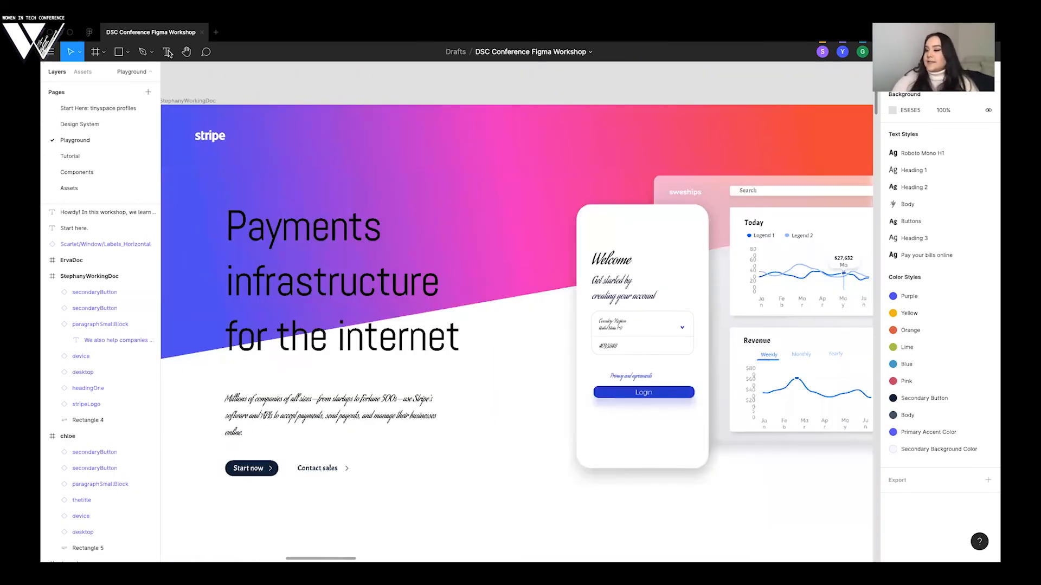
pyautogui.click(167, 52)
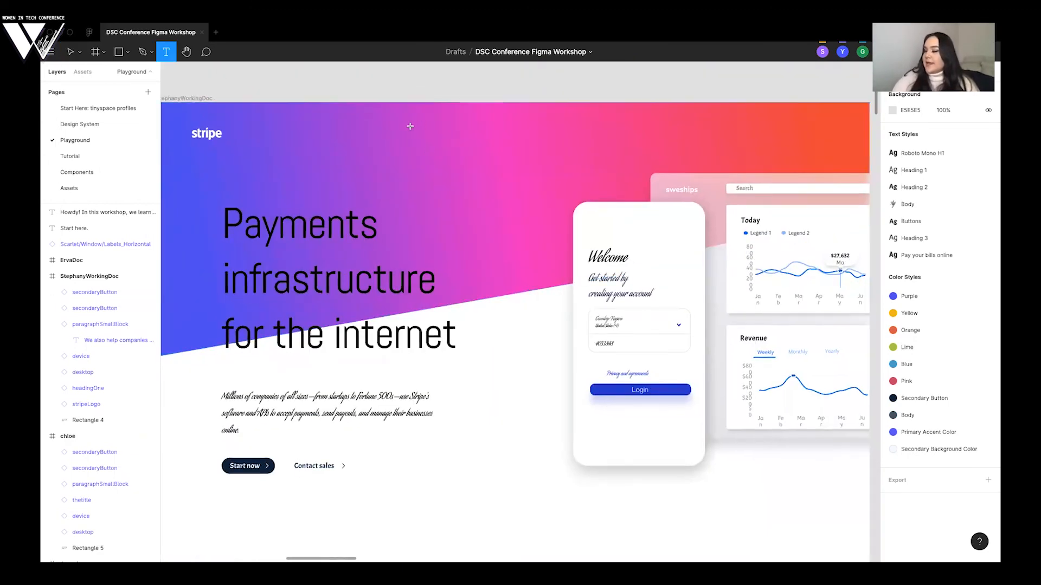
pyautogui.click(439, 143)
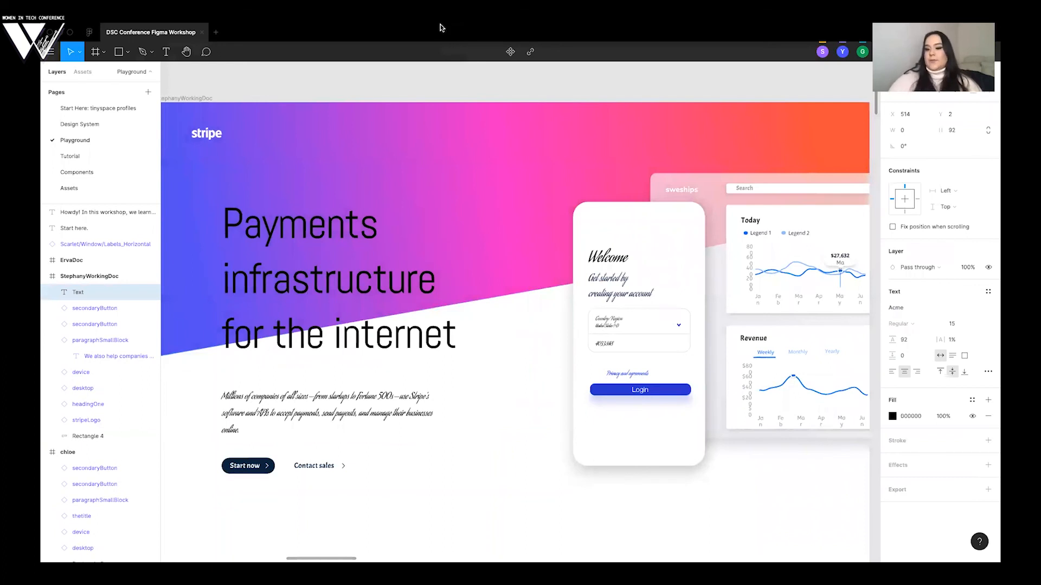
pyautogui.write('Prod')
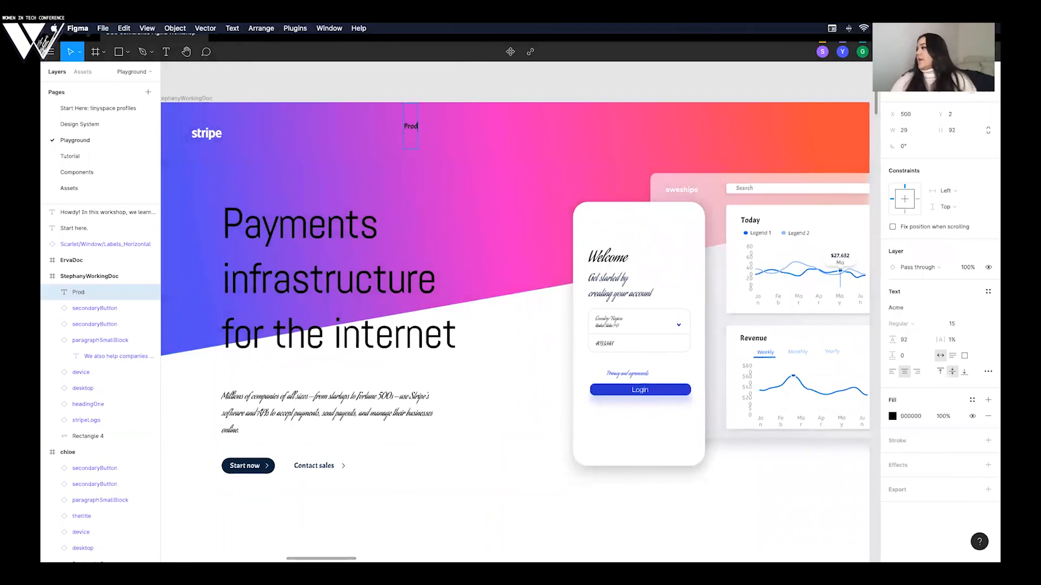
pyautogui.write('ucts')
# - Apply the Buttons text style to the "Products" label
pyautogui.press('super+a')
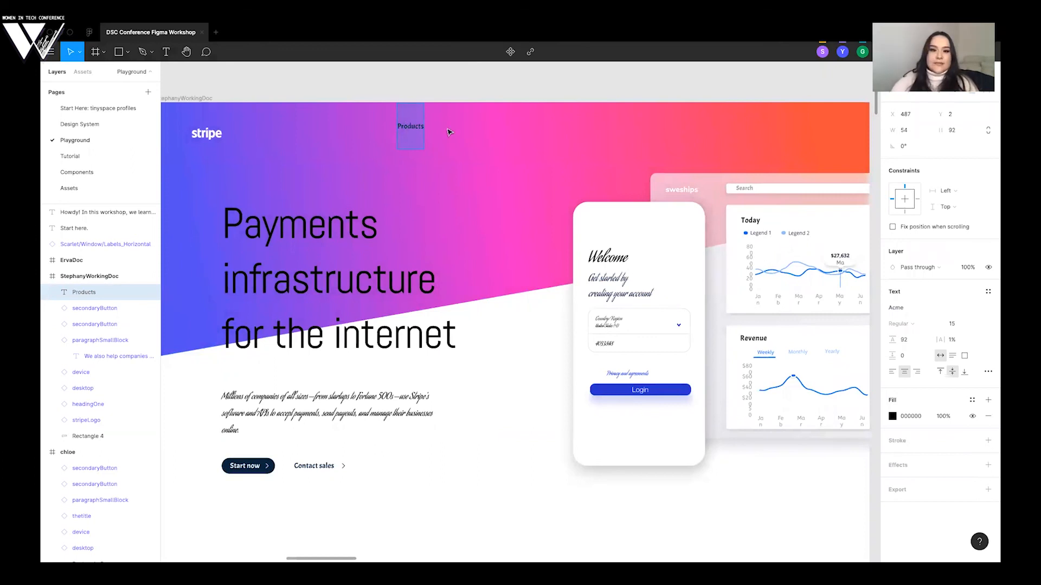
pyautogui.click(988, 294)
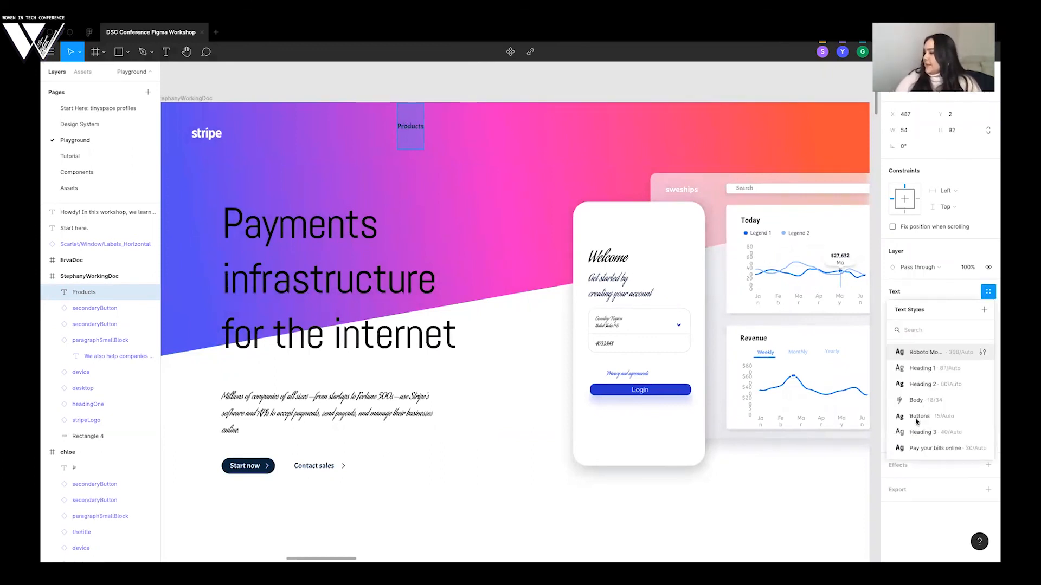
pyautogui.click(921, 416)
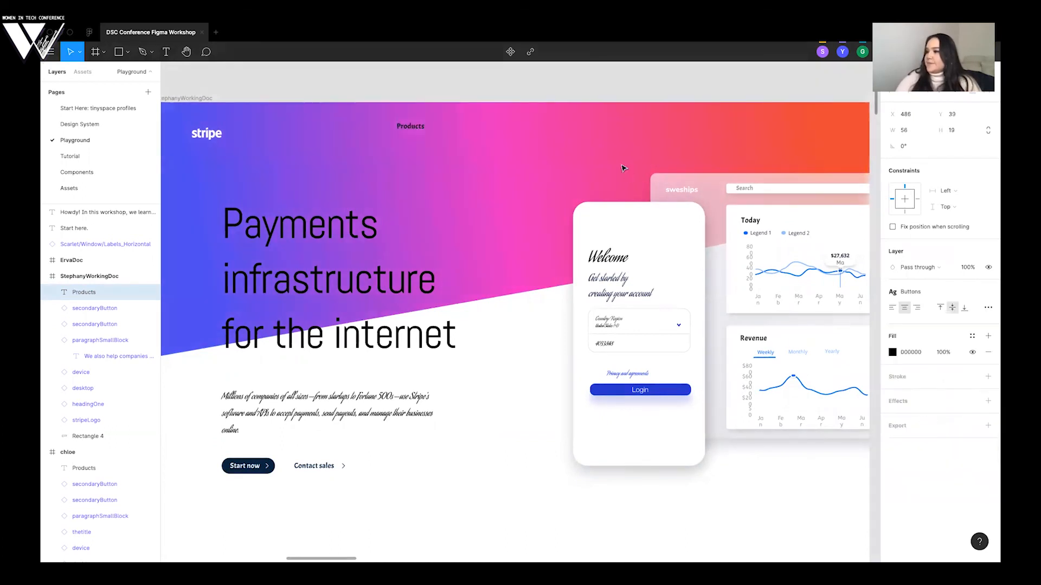
# - Set the "Products" label's fill to FFFFFF and move it further right in the header, to X 634, Y 49
pyautogui.click(892, 354)
pyautogui.write('FFFFFF')
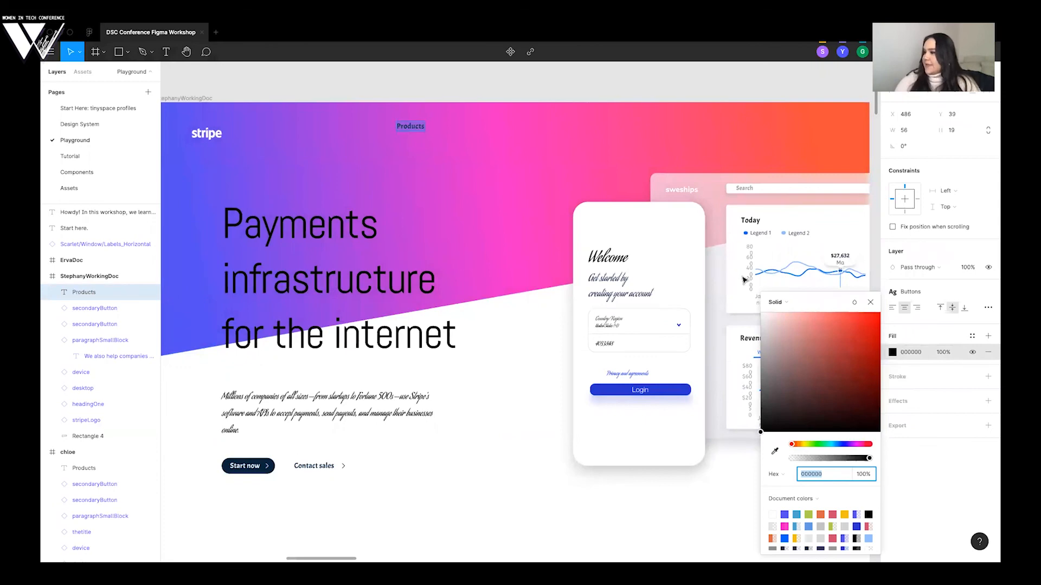
pyautogui.press('Return')
pyautogui.moveTo(412, 129); pyautogui.dragTo(488, 136)
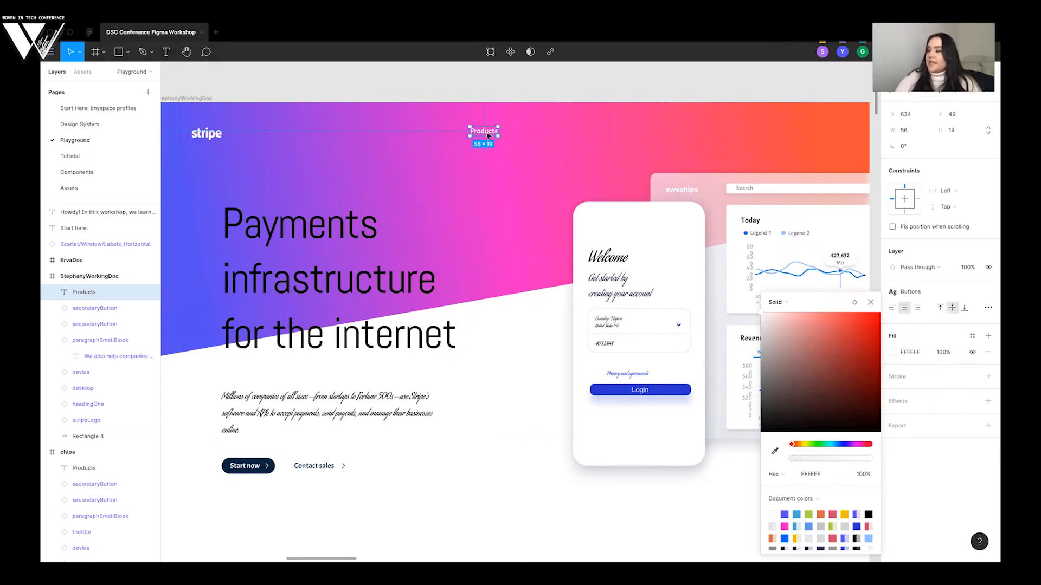
pyautogui.press('Escape')
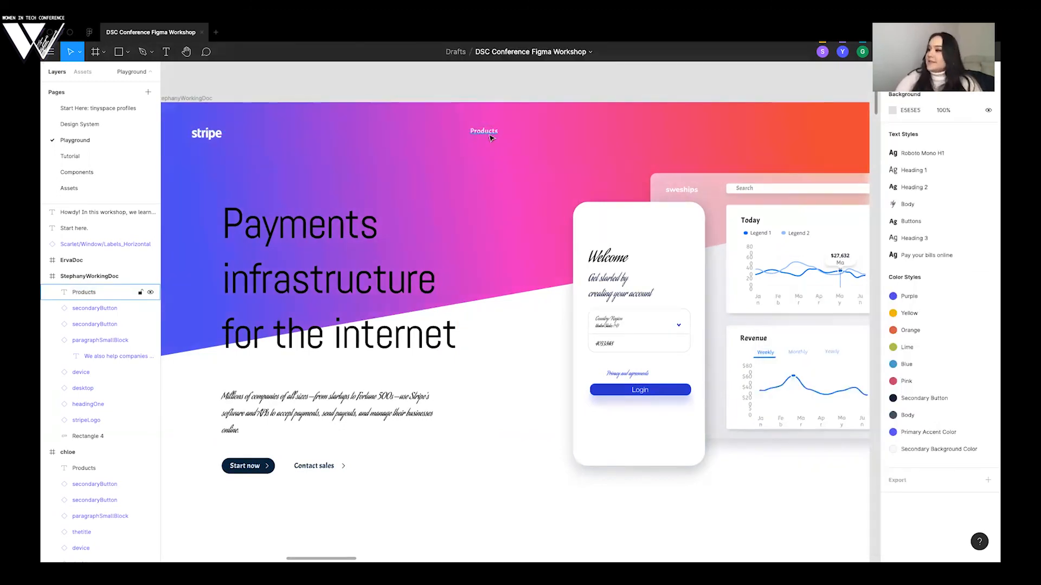
# - Check the navigation labels on the Stripe website in the browser and return to the Figma working frame
pyautogui.hscroll(-8, 489, 152)
pyautogui.scroll(-2, 490, 152)
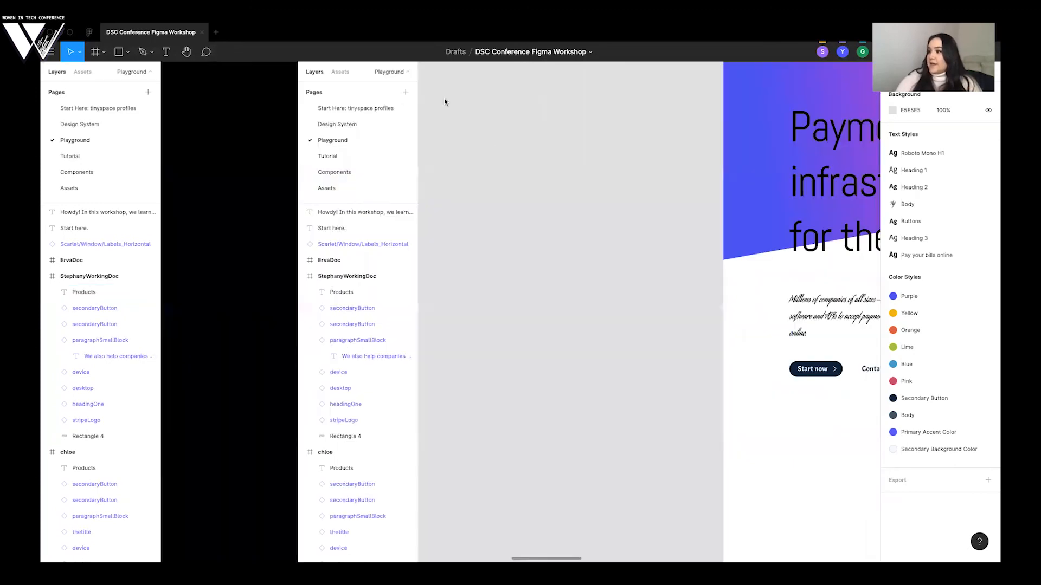
pyautogui.hotkey('ctrl', 'Left')
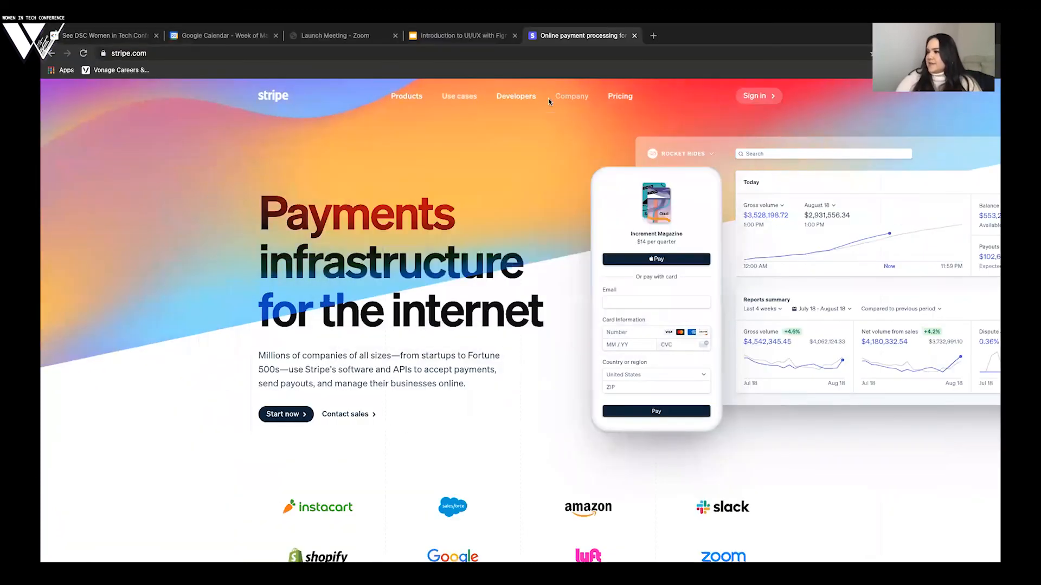
pyautogui.moveTo(533, 122)
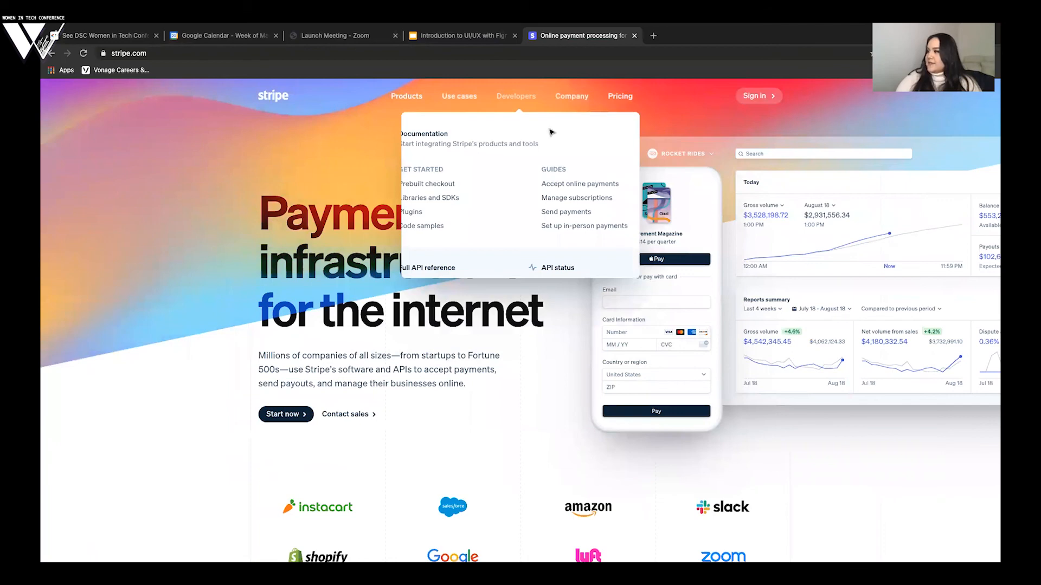
pyautogui.hotkey('ctrl', 'Right')
pyautogui.hscroll(4, 550, 132)
pyautogui.scroll(2, 550, 132)
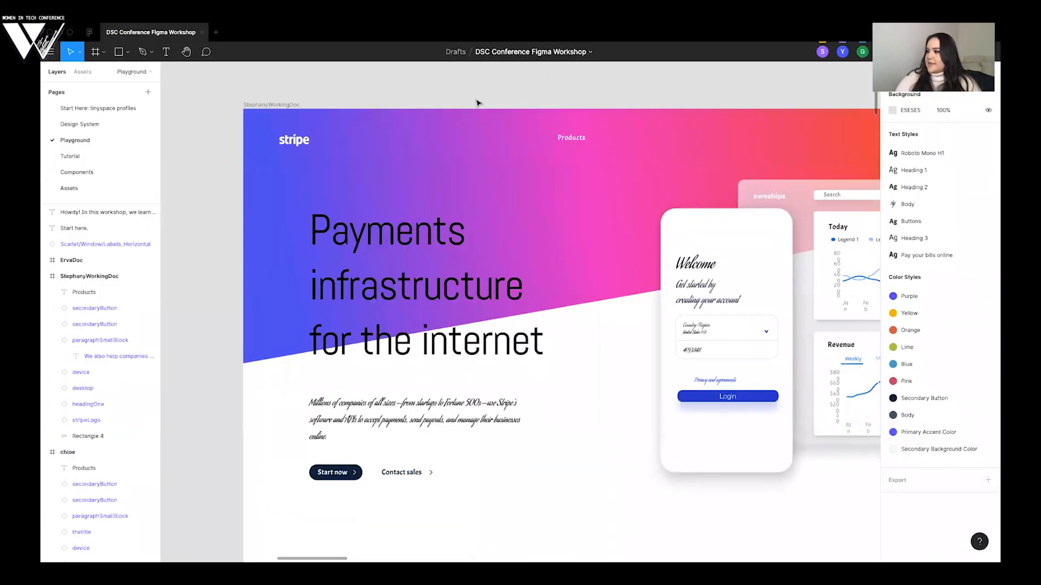
# - Place a copy of the "Products" label to its right on the same line, change its text to "Use Cases", and deselect it
pyautogui.hscroll(2, 478, 103)
pyautogui.scroll(-1, 478, 103)
pyautogui.click(477, 103)
pyautogui.press('super+v')
pyautogui.moveTo(478, 102); pyautogui.dragTo(534, 102)
pyautogui.write('Use Cases')
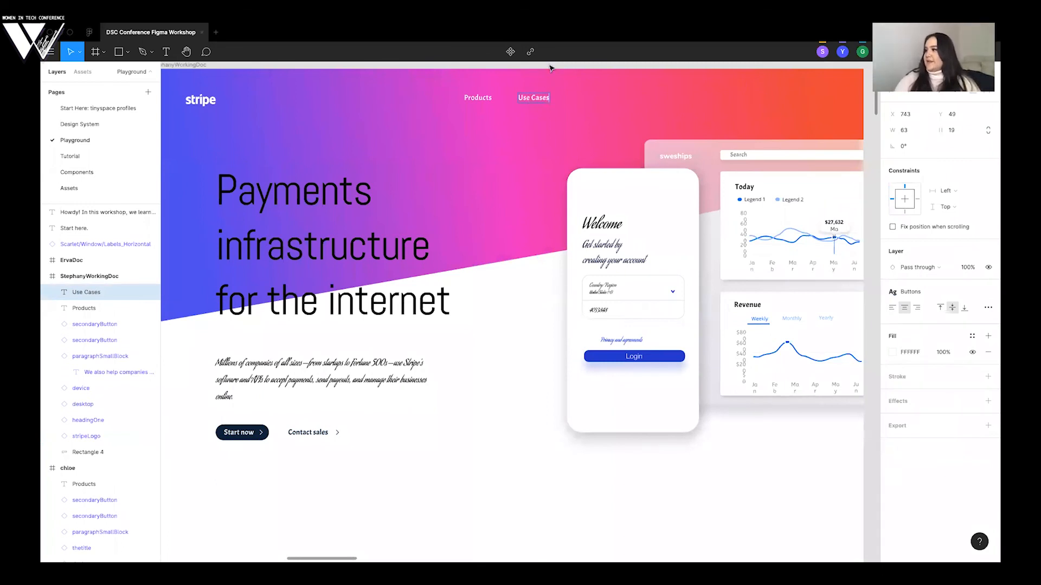
pyautogui.press('Escape')
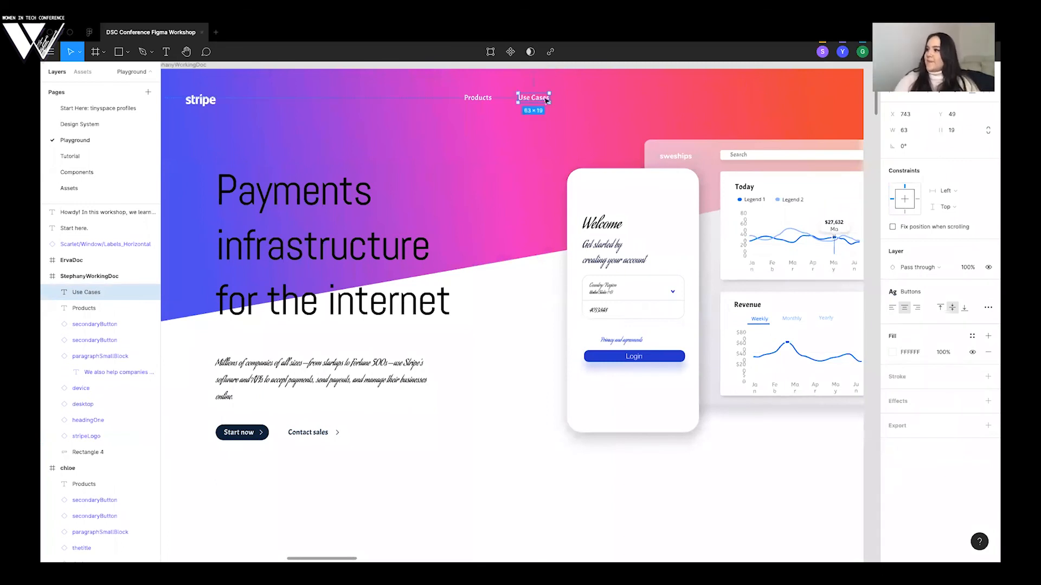
pyautogui.click(522, 304)
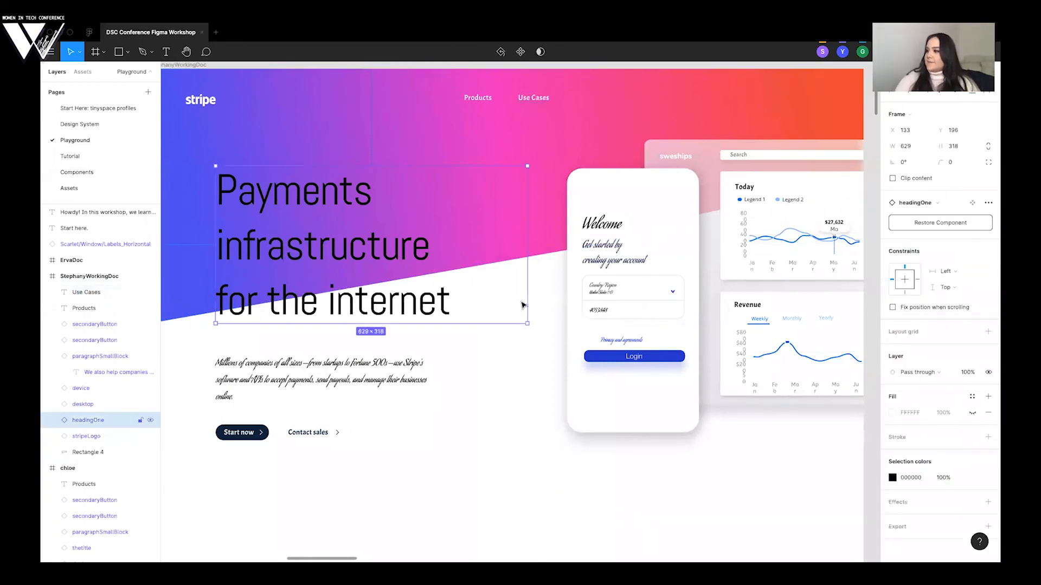
pyautogui.click(513, 372)
# - Check the Stripe website's navigation order, then place a copy of the "Use Cases" label to its right reading "Developers"
pyautogui.hotkey('ctrl', 'Left')
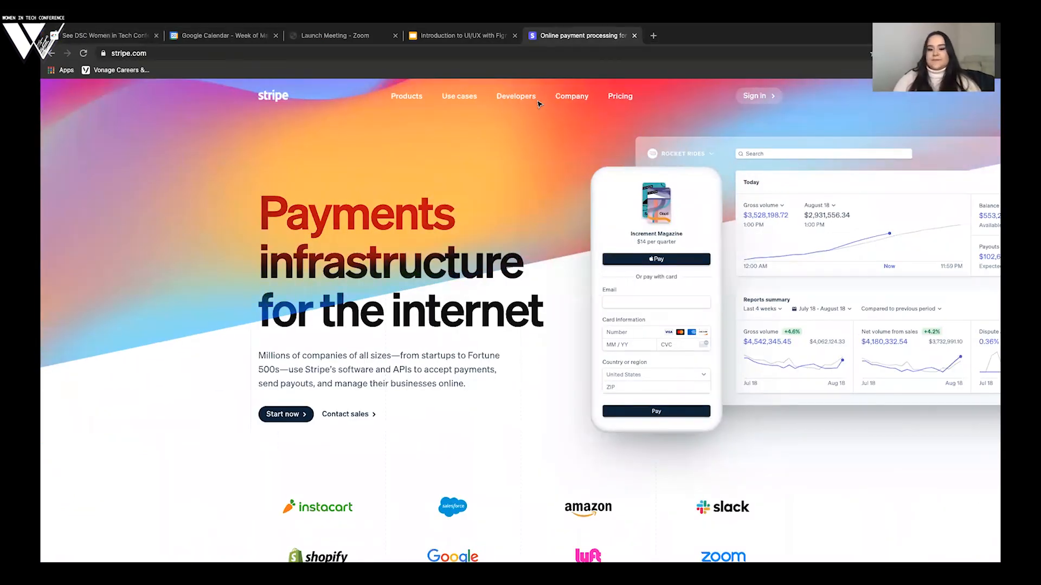
pyautogui.hotkey('ctrl', 'Right')
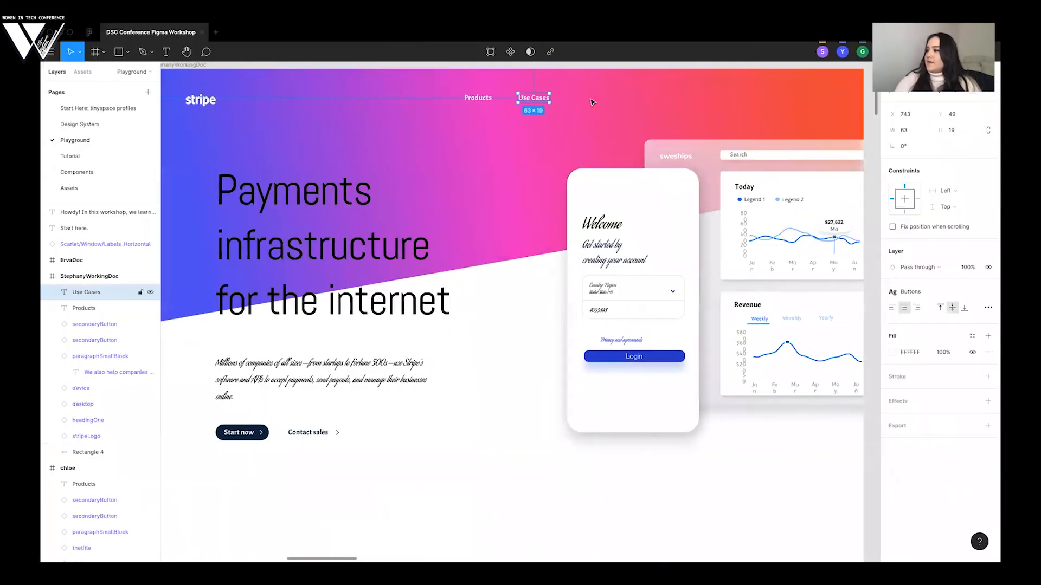
pyautogui.press('super+v')
pyautogui.moveTo(533, 98); pyautogui.dragTo(589, 97)
pyautogui.doubleClick(590, 98)
pyautogui.write('Developers')
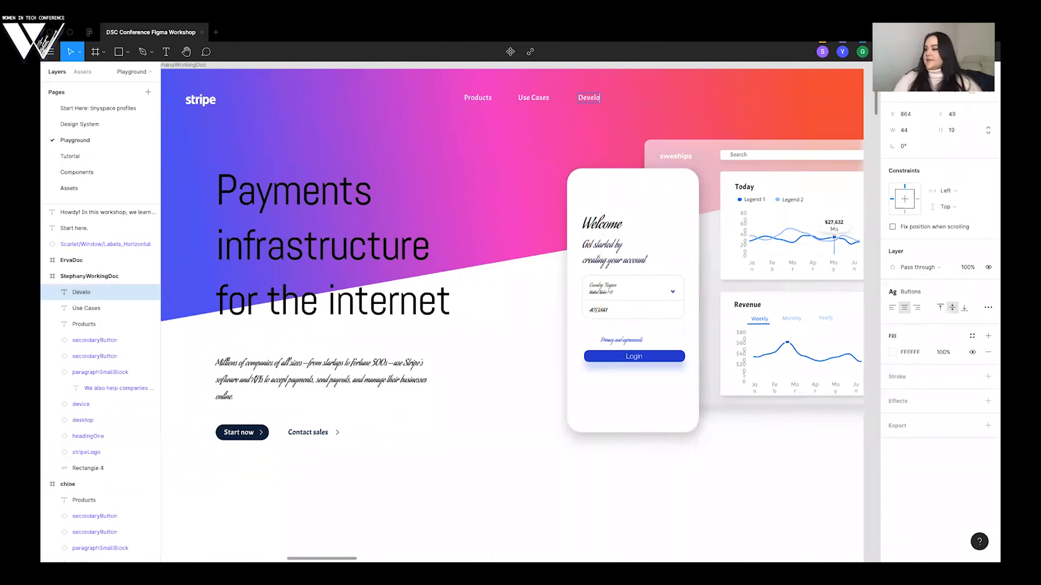
pyautogui.click(620, 91)
# - Adjust "Developers" so its gap from "Use Cases" equals the gap between "Products" and "Use Cases", and deselect it
pyautogui.scroll(-1, 619, 91)
pyautogui.scroll(2, 617, 91)
pyautogui.moveTo(596, 118); pyautogui.dragTo(599, 117)
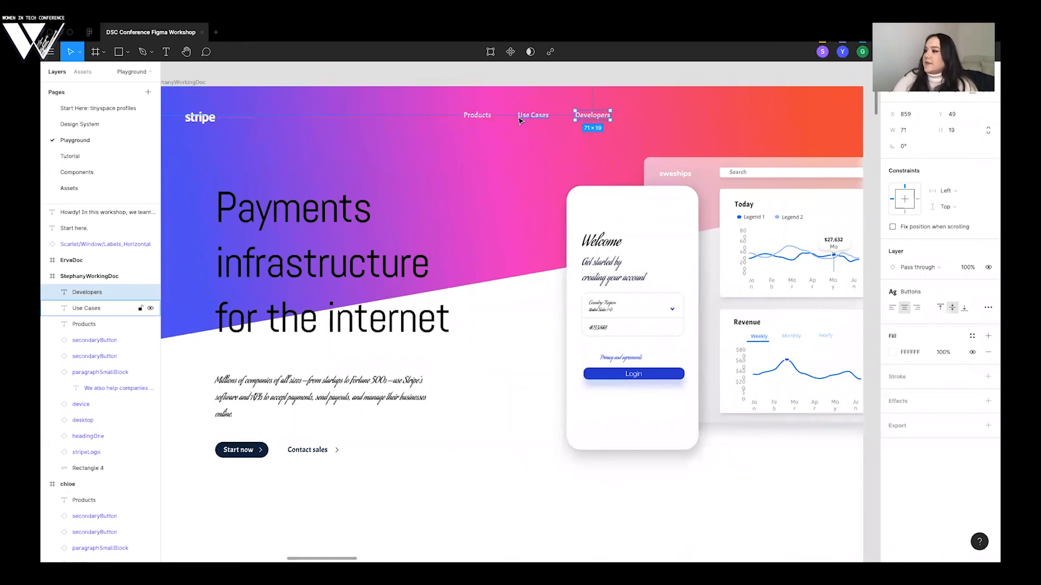
pyautogui.moveTo(580, 119); pyautogui.dragTo(580, 120)
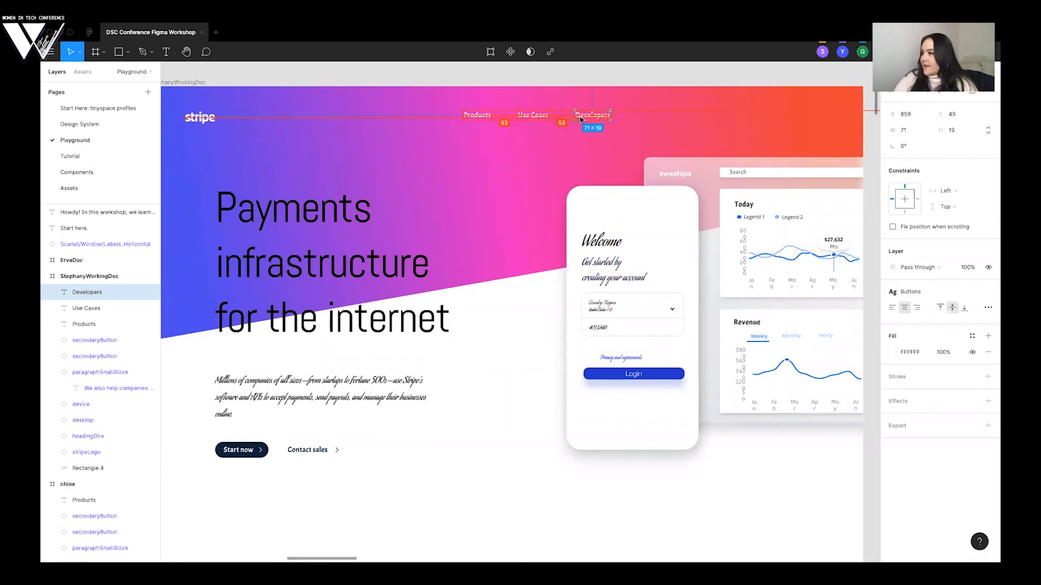
pyautogui.click(562, 80)
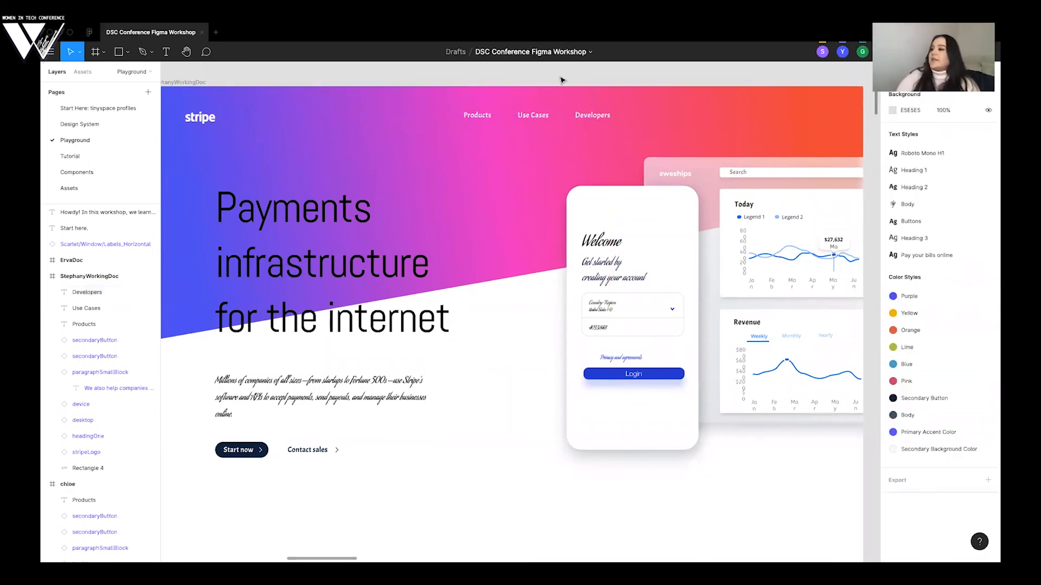
# - Check the next label on the Stripe website, then place another copied label right of "Developers" reading "Company"
pyautogui.hotkey('ctrl', 'Left')
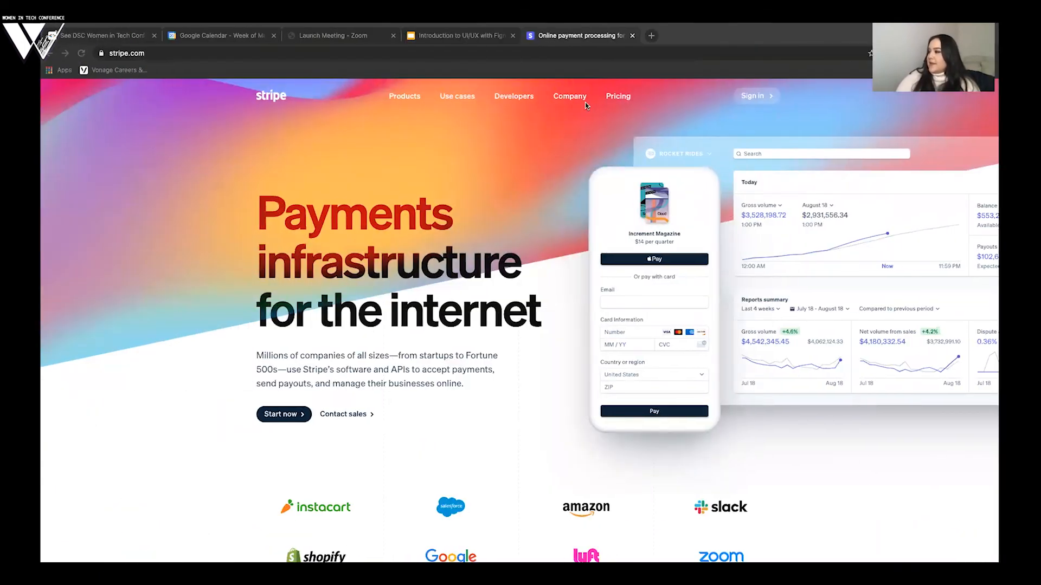
pyautogui.hotkey('ctrl', 'Right')
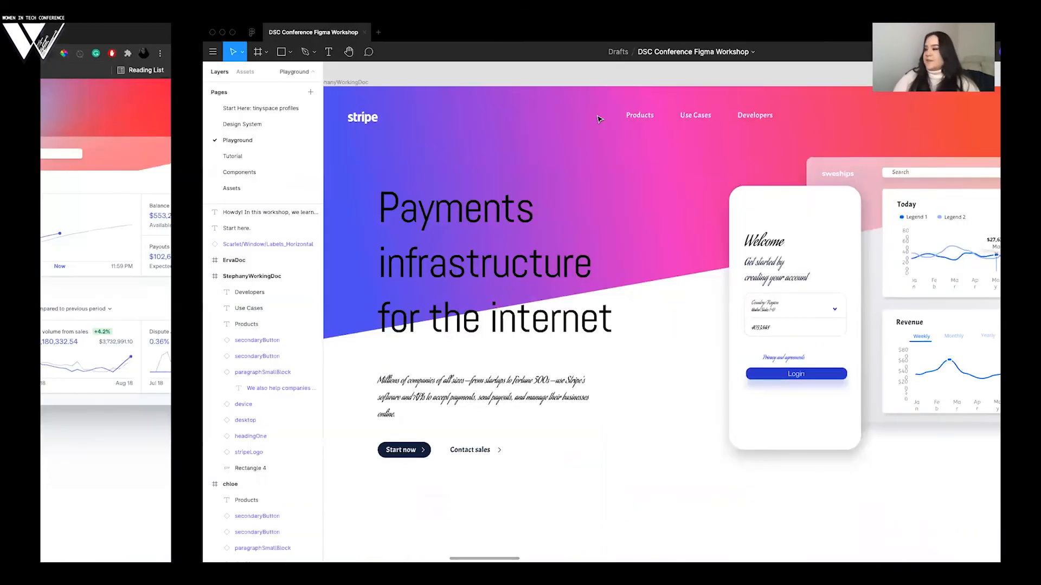
pyautogui.hotkey('ctrl', 'v')
pyautogui.moveTo(596, 115); pyautogui.dragTo(656, 114)
pyautogui.doubleClick(656, 115)
pyautogui.write('Company')
pyautogui.press('Escape')
# - Place another copied label right of "Company", change its text to "Pricing", and space it evenly at 53 px
pyautogui.moveTo(656, 116); pyautogui.dragTo(724, 117)
pyautogui.press('super+v')
pyautogui.doubleClick(708, 114)
pyautogui.write('Pricing')
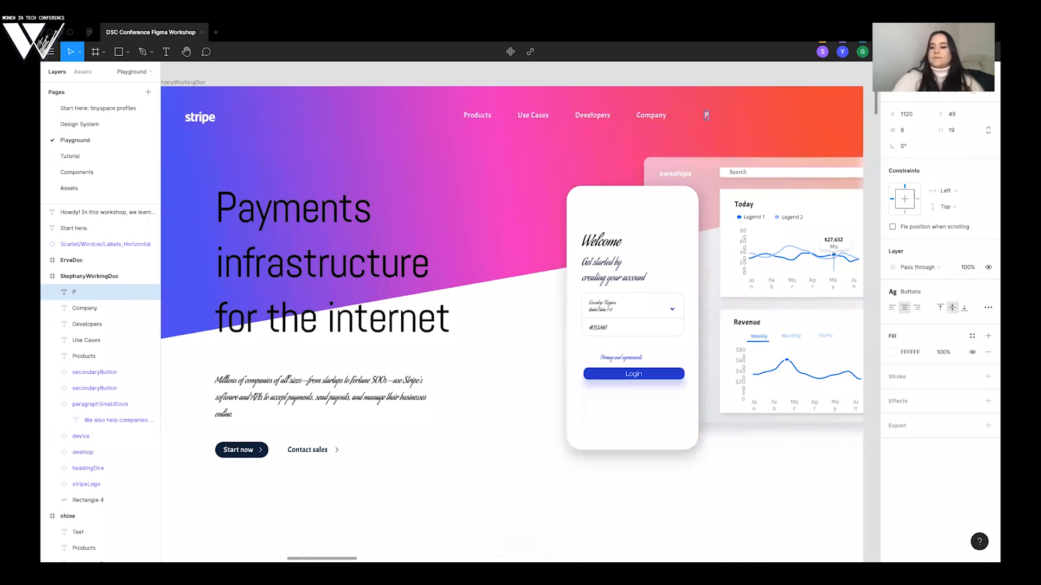
pyautogui.press('Escape')
pyautogui.scroll(-2, 696, 92)
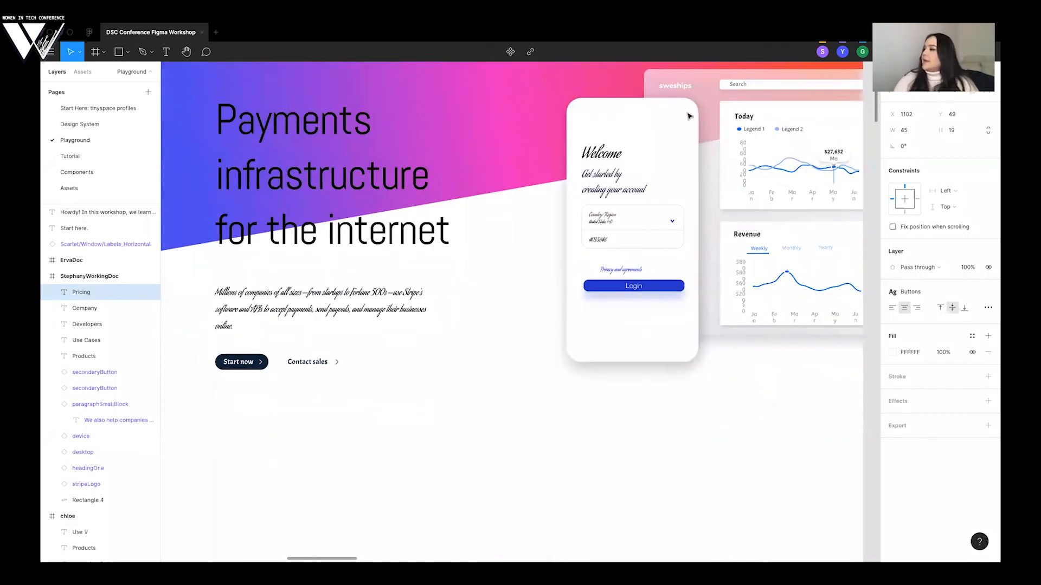
pyautogui.scroll(2, 688, 116)
pyautogui.press('Escape')
pyautogui.moveTo(714, 131); pyautogui.dragTo(710, 131)
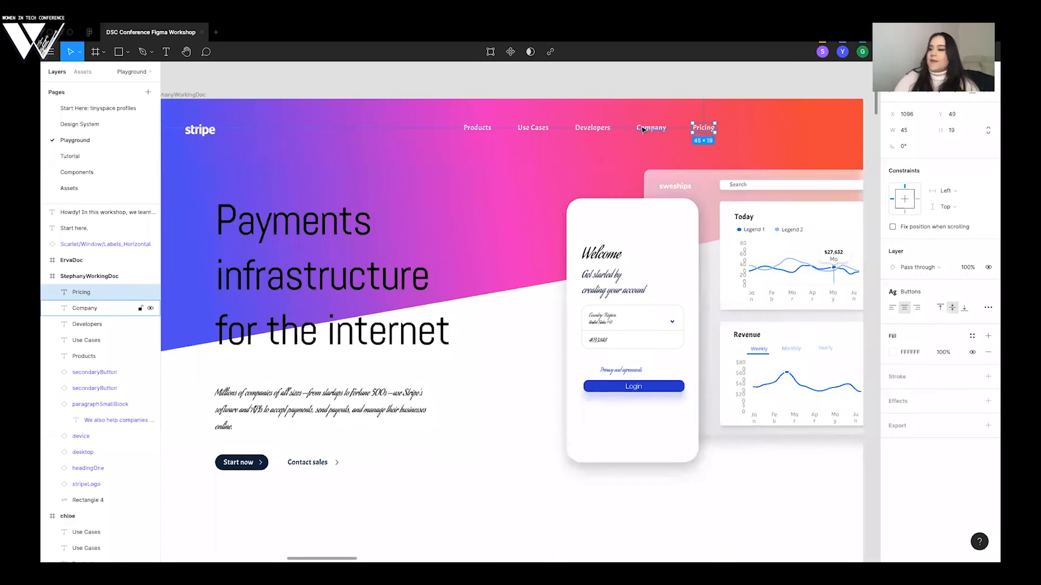
# - Select all five navigation labels and move them together slightly left and down, to Y 54, in line with the Stripe logo; deselect them
pyautogui.keyDown('shift'); pyautogui.click(651, 129); pyautogui.keyUp('shift')
pyautogui.keyDown('shift'); pyautogui.click(592, 129); pyautogui.keyUp('shift')
pyautogui.keyDown('shift'); pyautogui.click(534, 130); pyautogui.keyUp('shift')
pyautogui.keyDown('shift'); pyautogui.click(486, 128); pyautogui.keyUp('shift')
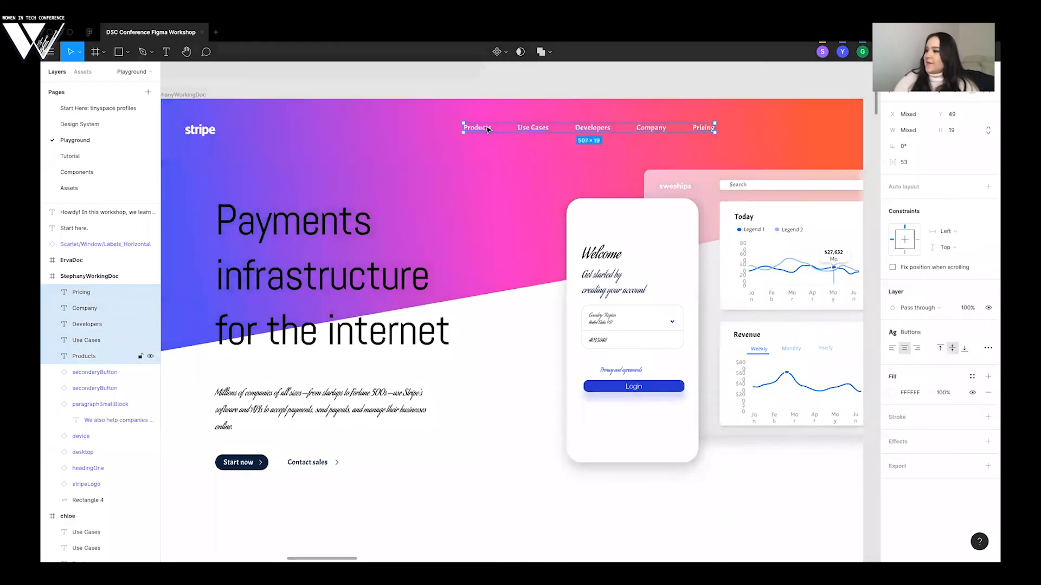
pyautogui.moveTo(548, 133); pyautogui.dragTo(519, 135)
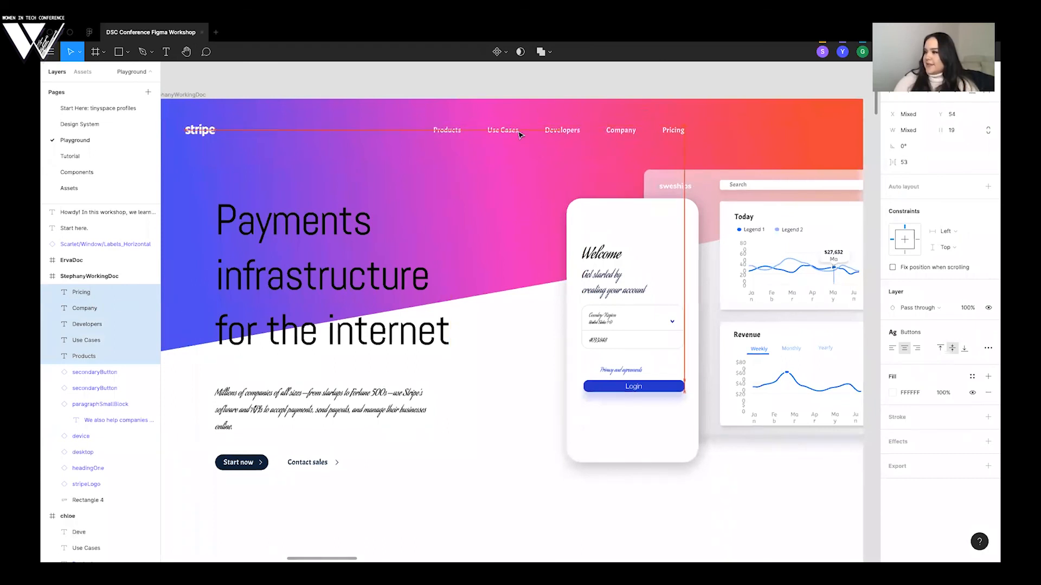
pyautogui.moveTo(518, 135); pyautogui.dragTo(518, 134)
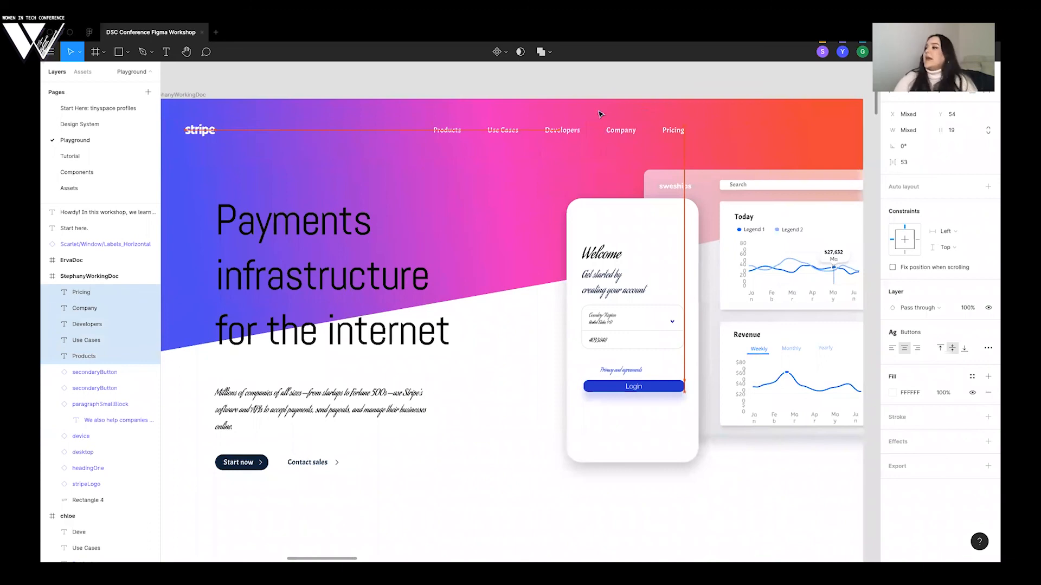
pyautogui.press('Escape')
pyautogui.hscroll(-1, 330, 169)
pyautogui.scroll(-5, 331, 169)
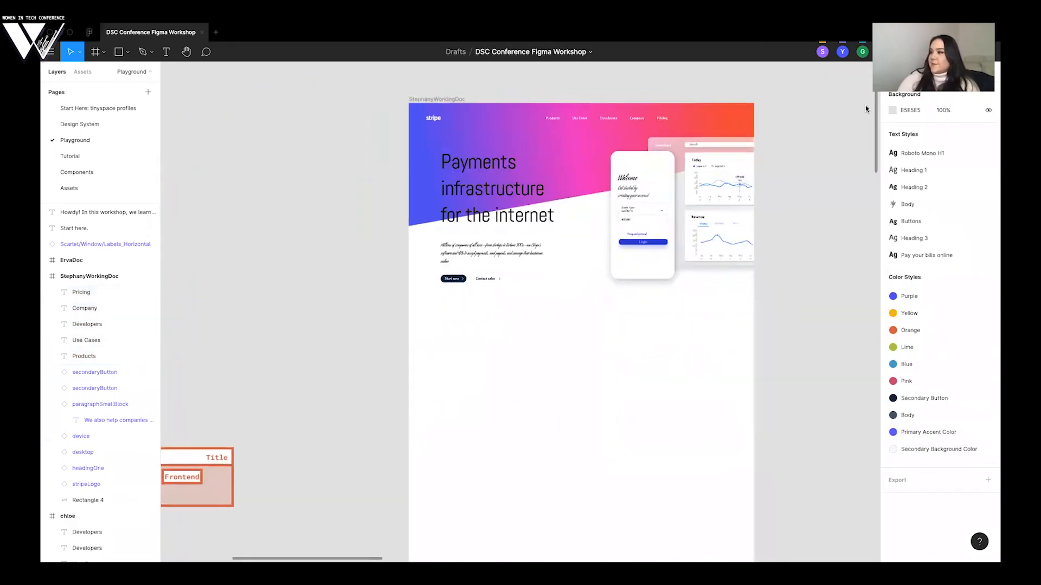
# - Check the header on the Stripe website, then place the signInButton component in the header to the right of "Pricing" and deselect it
pyautogui.hotkey('ctrl', 'Left')
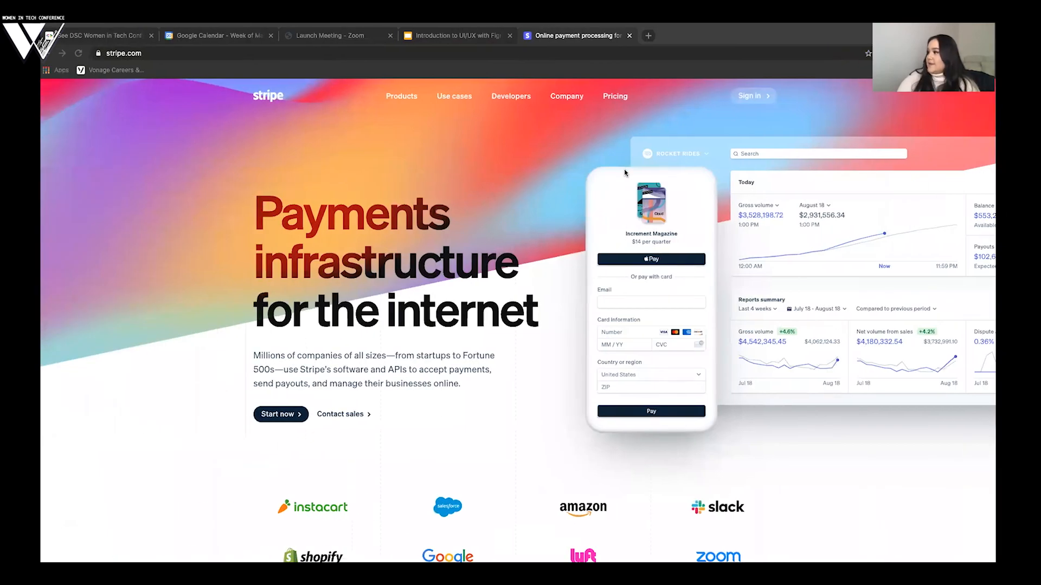
pyautogui.hotkey('ctrl', 'Right')
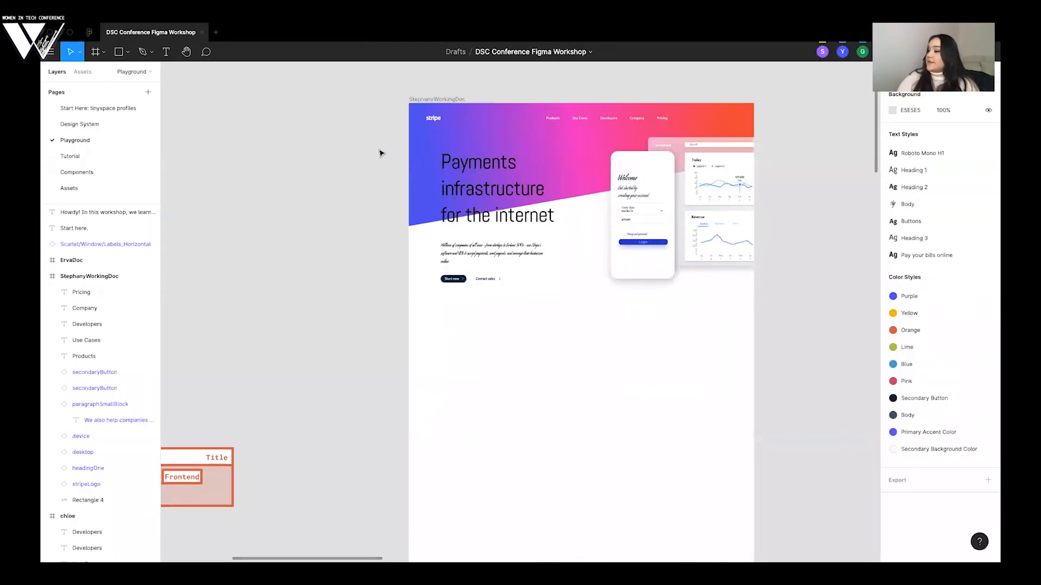
pyautogui.scroll(5, 279, 174)
pyautogui.scroll(2, 281, 175)
pyautogui.hscroll(2, 280, 175)
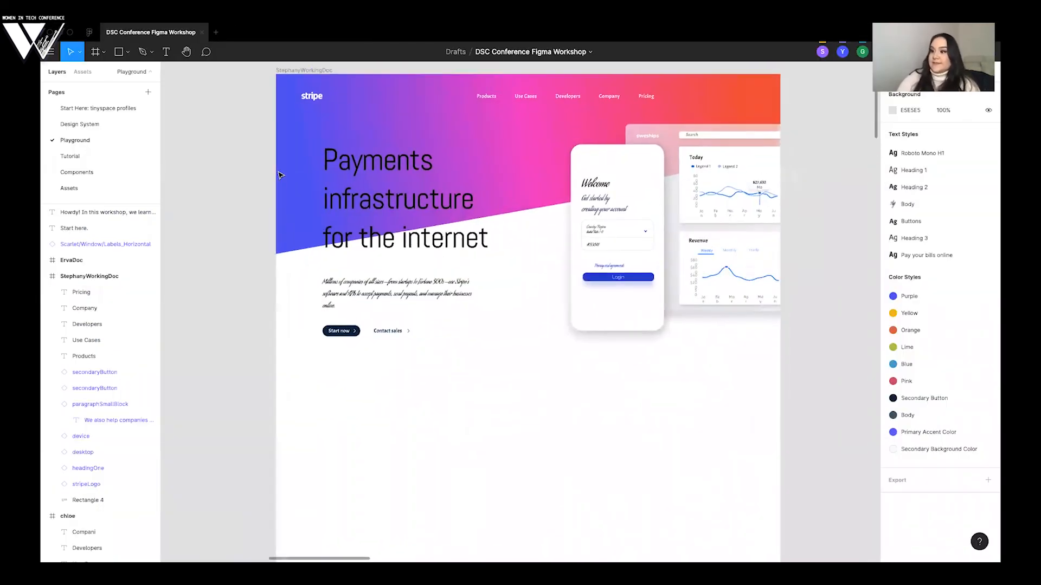
pyautogui.click(83, 72)
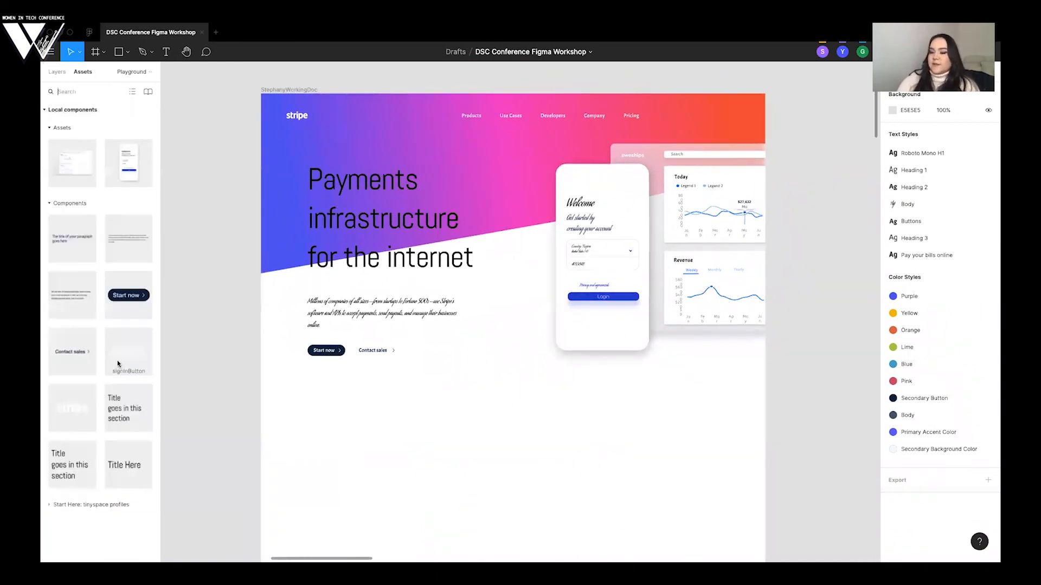
pyautogui.moveTo(129, 360); pyautogui.dragTo(725, 118)
pyautogui.click(790, 134)
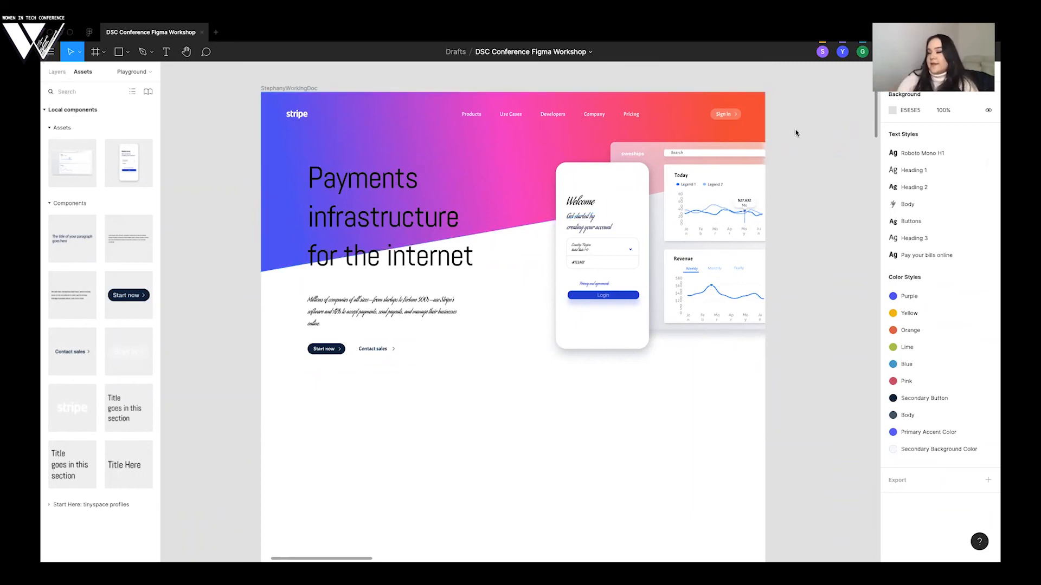
# - Examine the working page's hero section and the finished prototype's header, company logo grid and "Unified platform" section
pyautogui.scroll(-5, 796, 133)
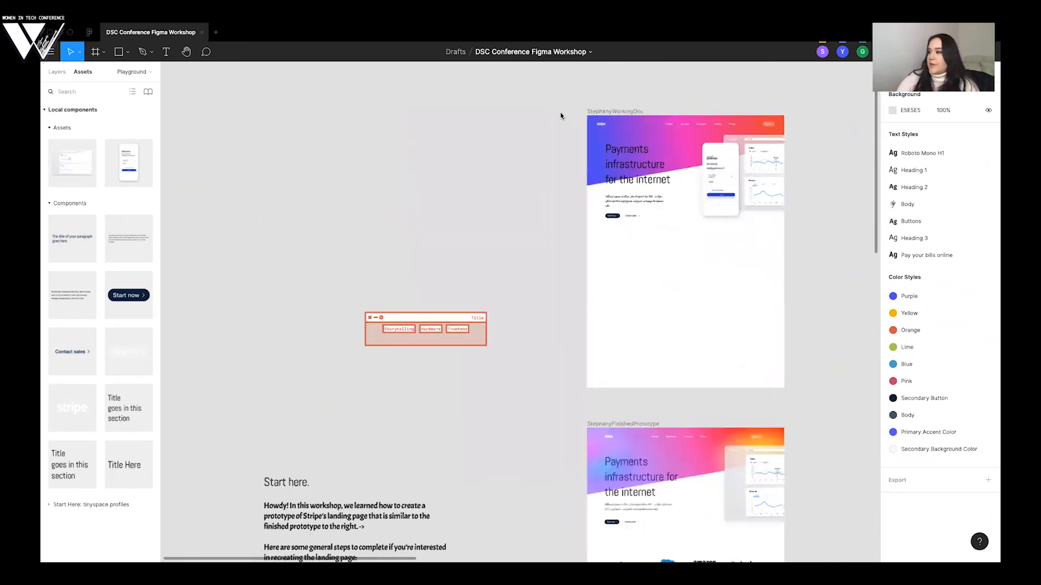
pyautogui.hscroll(3, 665, 170)
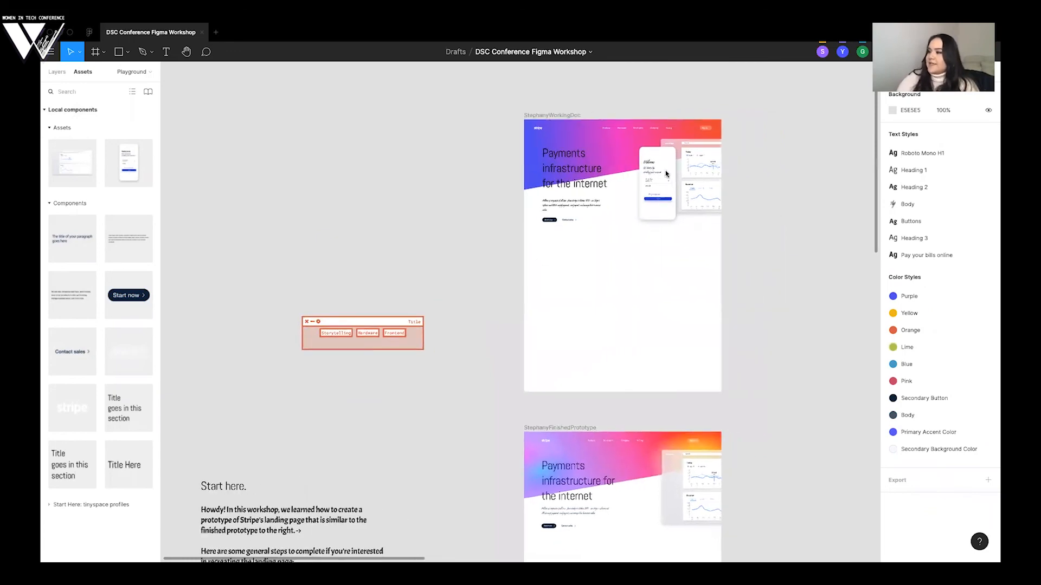
pyautogui.scroll(5, 779, 156)
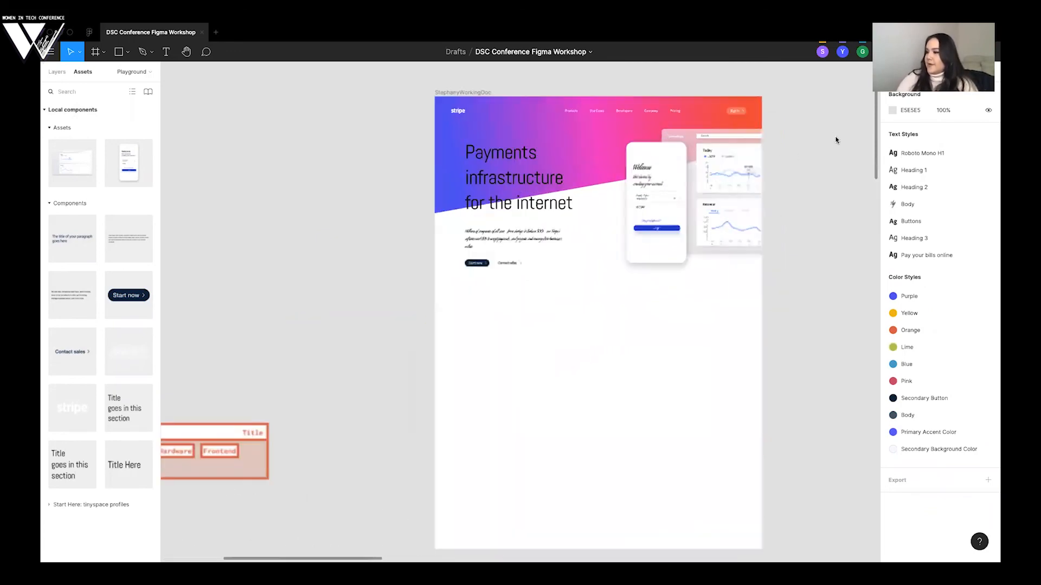
pyautogui.scroll(5, 835, 140)
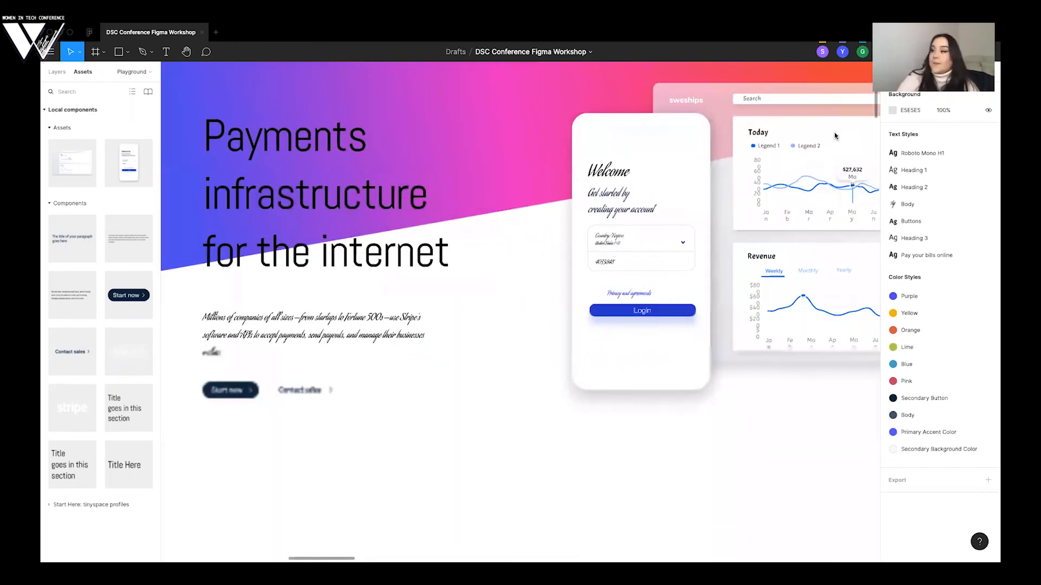
pyautogui.scroll(-6, 834, 136)
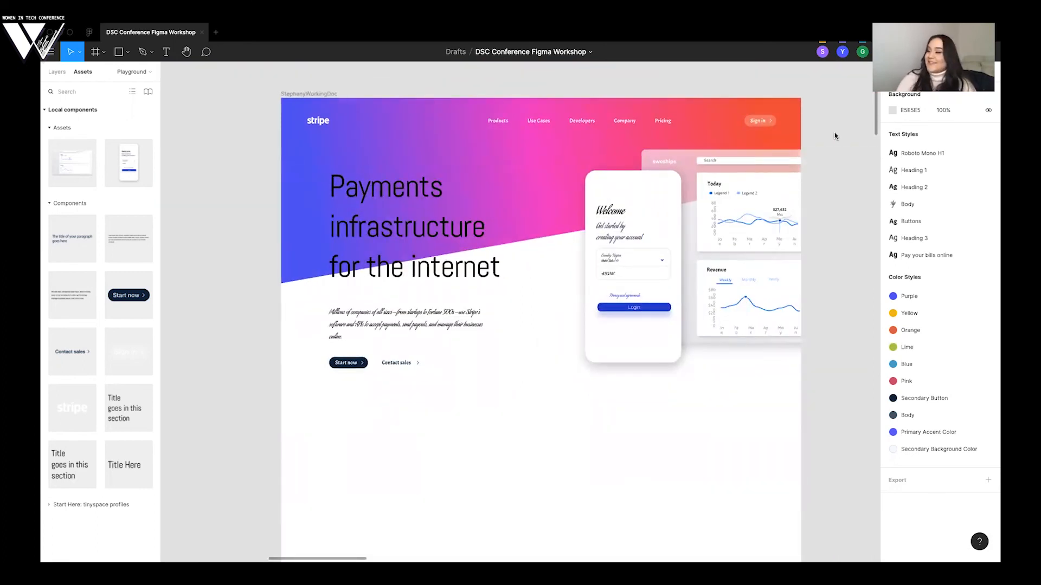
pyautogui.scroll(-10, 834, 135)
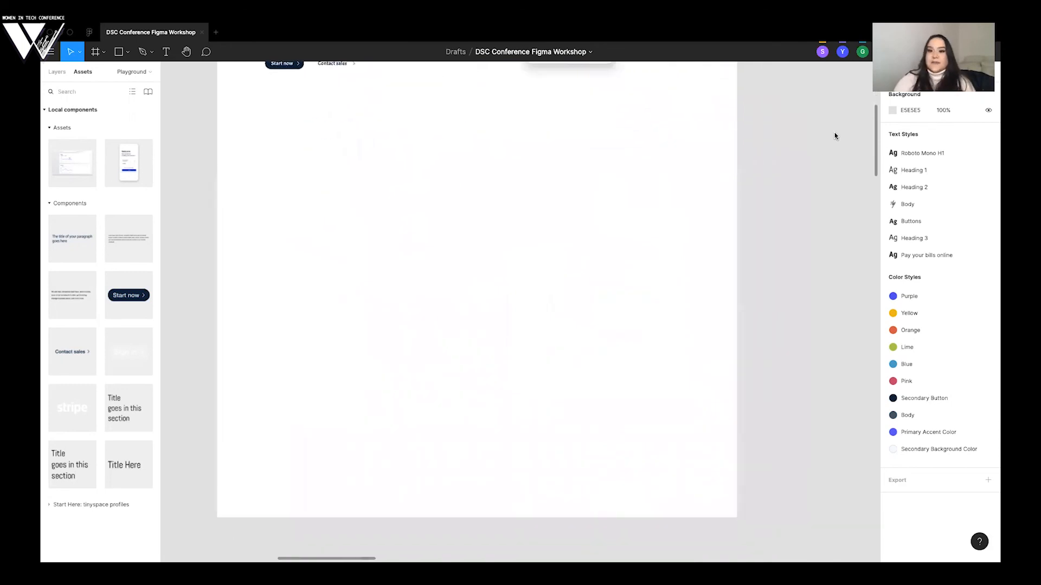
pyautogui.scroll(-8, 834, 136)
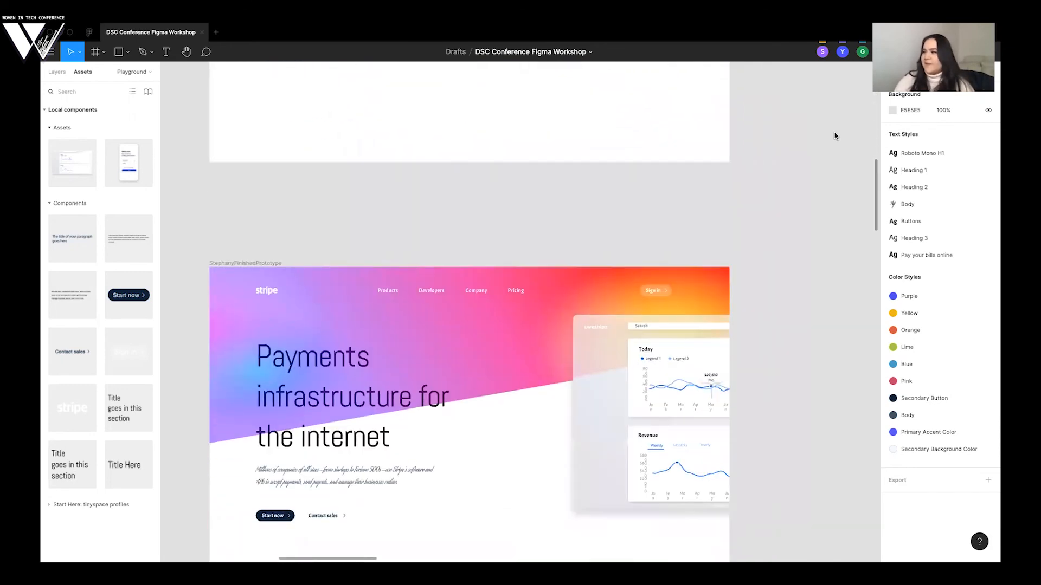
pyautogui.scroll(-3, 835, 135)
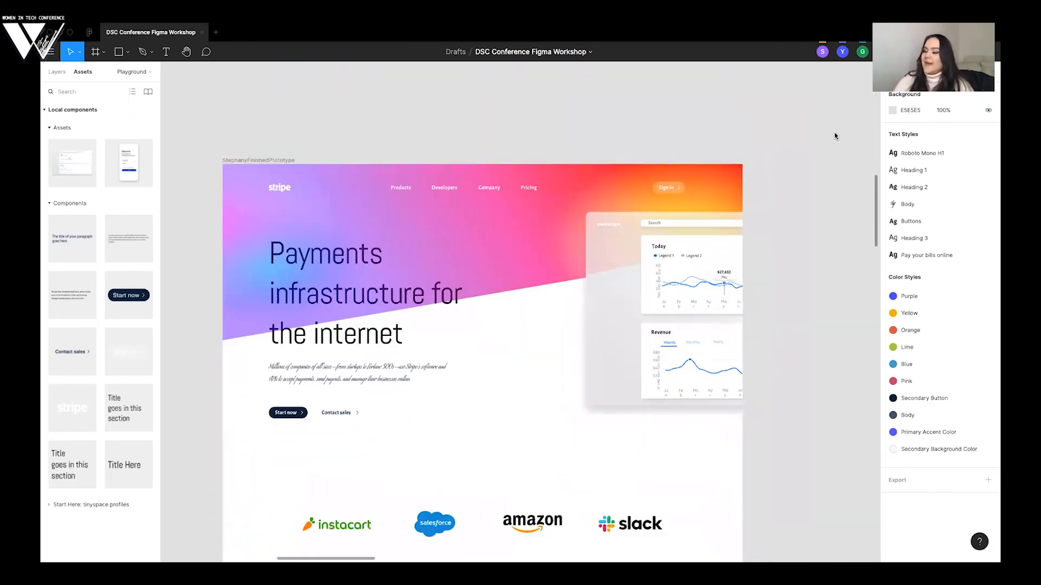
pyautogui.scroll(-1, 834, 136)
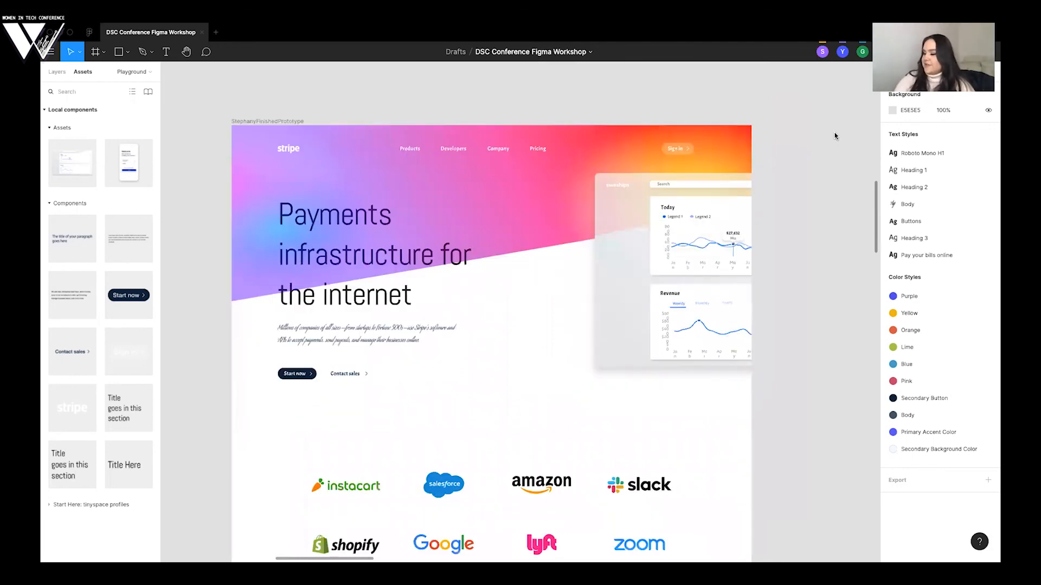
pyautogui.scroll(-2, 390, 189)
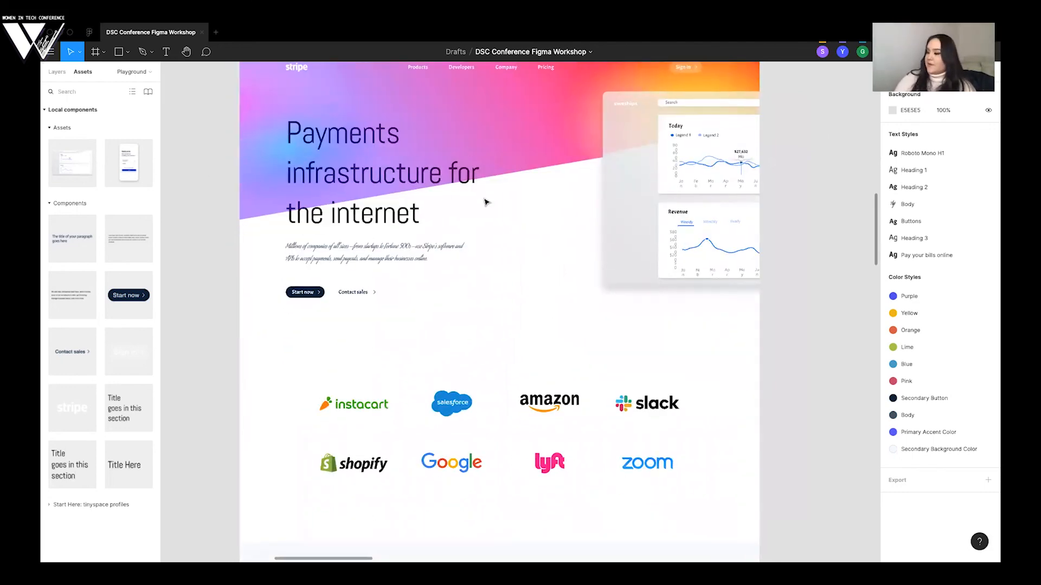
pyautogui.scroll(-3, 480, 422)
pyautogui.scroll(-3, 721, 269)
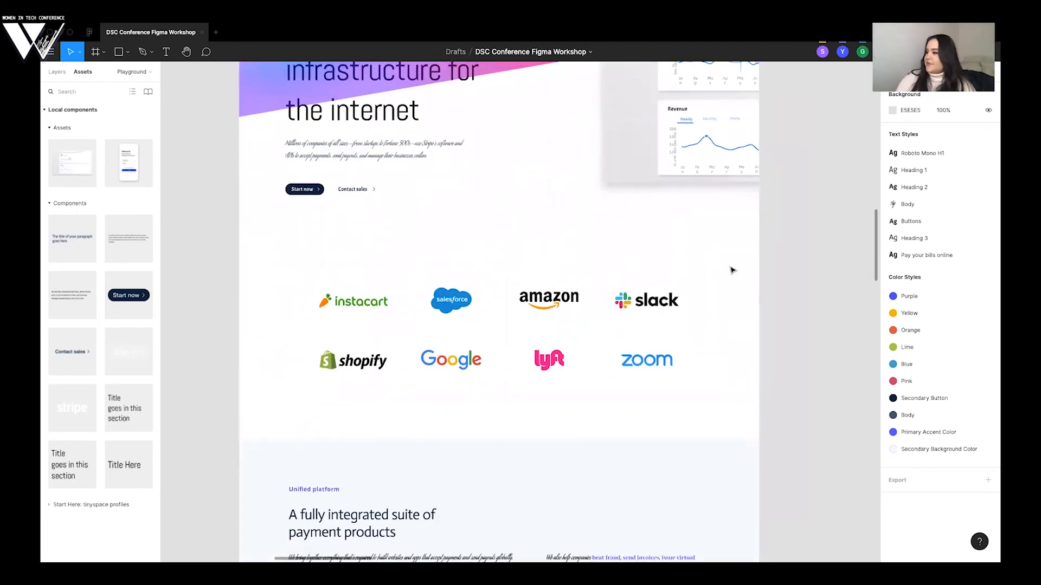
pyautogui.scroll(-2, 721, 269)
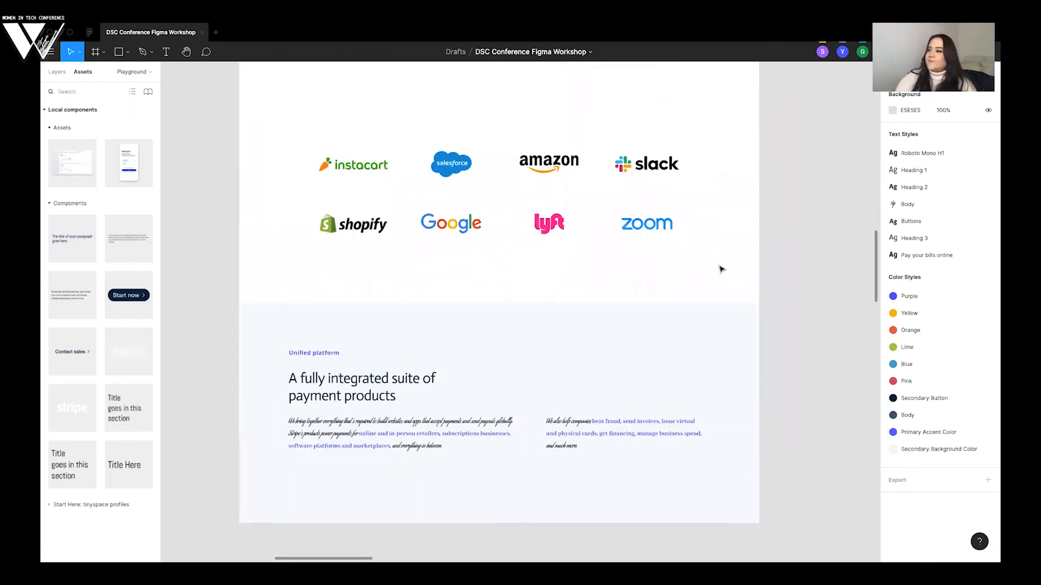
pyautogui.scroll(20, 721, 269)
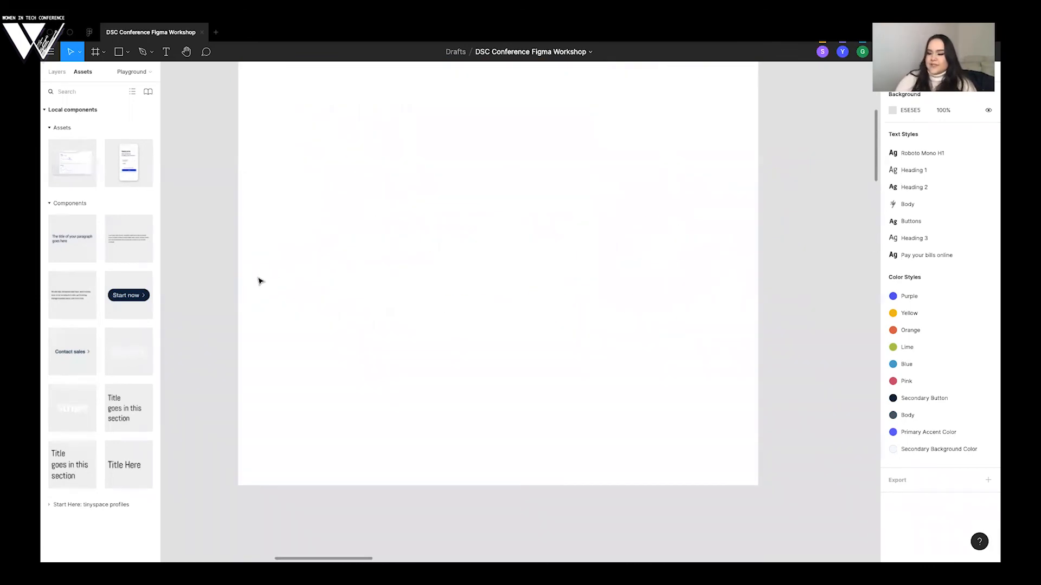
# - Read the numbered workshop instructions under "Start here.", opening the text at step 9 about adding the two device mockups
pyautogui.scroll(-5, 259, 281)
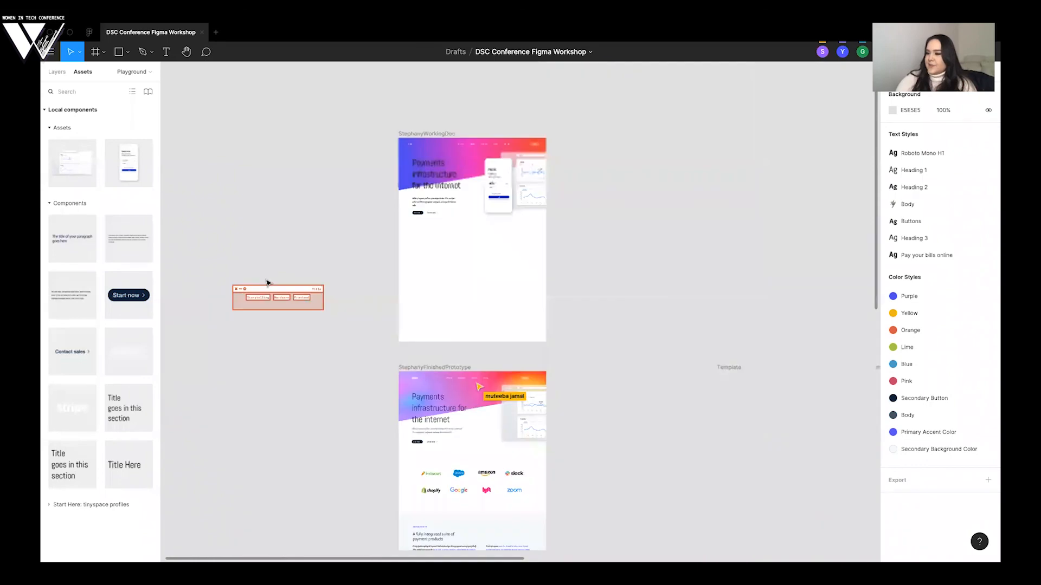
pyautogui.hscroll(-4, 293, 217)
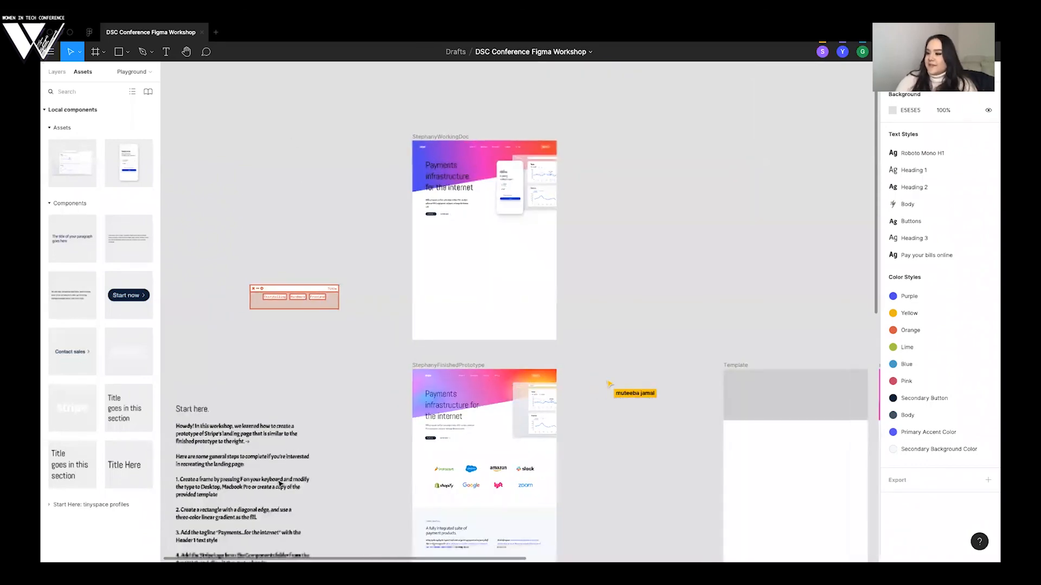
pyautogui.scroll(-3, 419, 300)
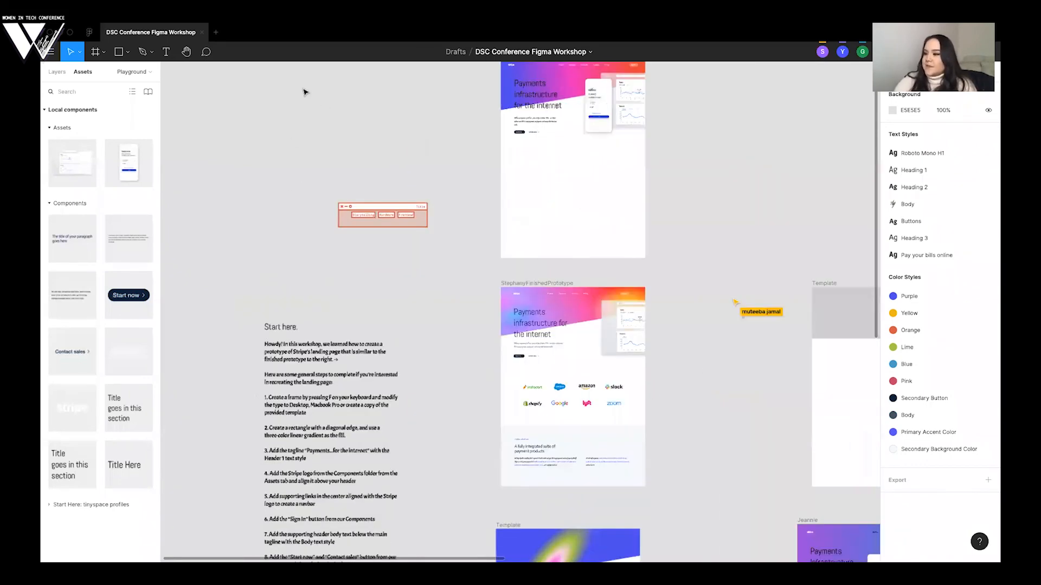
pyautogui.scroll(-3, 320, 260)
pyautogui.scroll(-2, 417, 327)
pyautogui.scroll(-3, 418, 332)
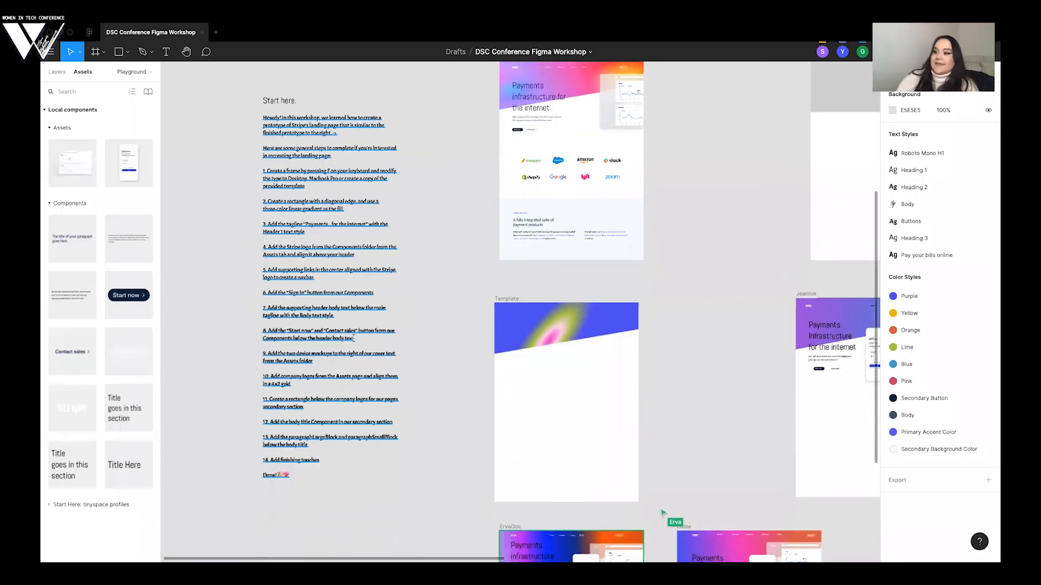
pyautogui.doubleClick(268, 353)
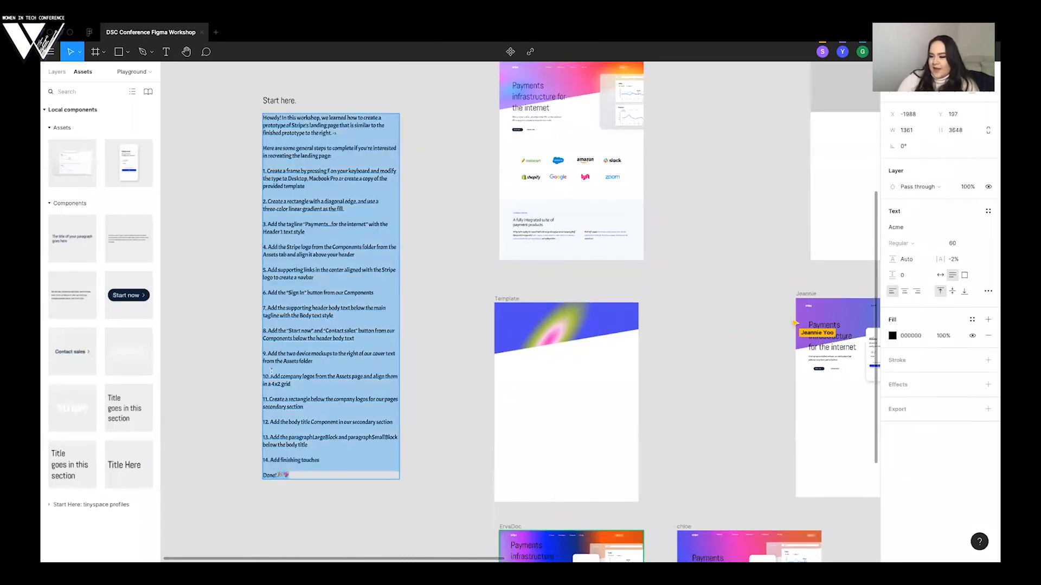
pyautogui.click(268, 353)
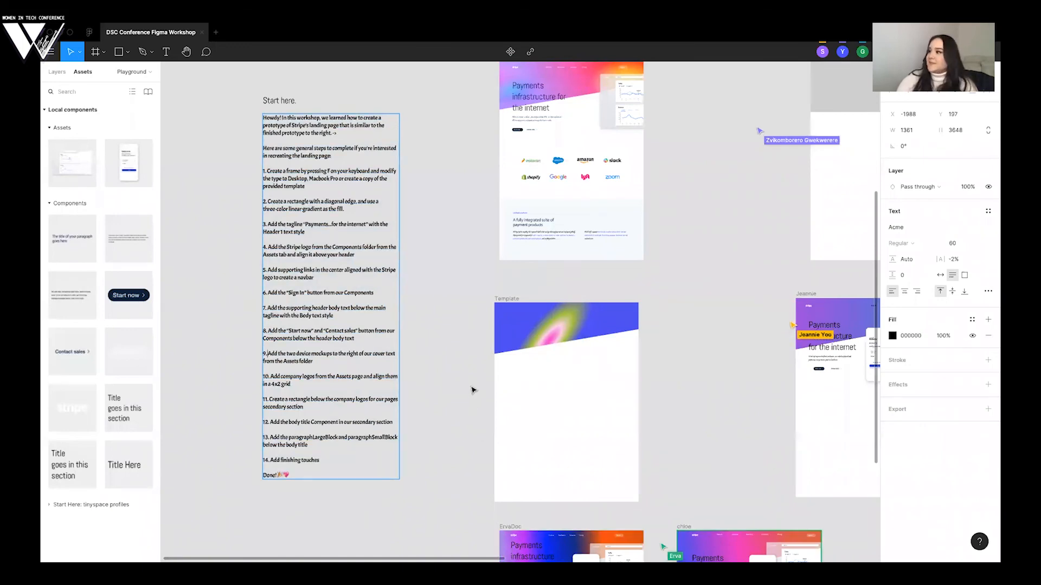
# - Look over the participants' landing page frames across the Playground page and return to the working page and finished prototype
pyautogui.scroll(4, 499, 237)
pyautogui.hscroll(2, 500, 237)
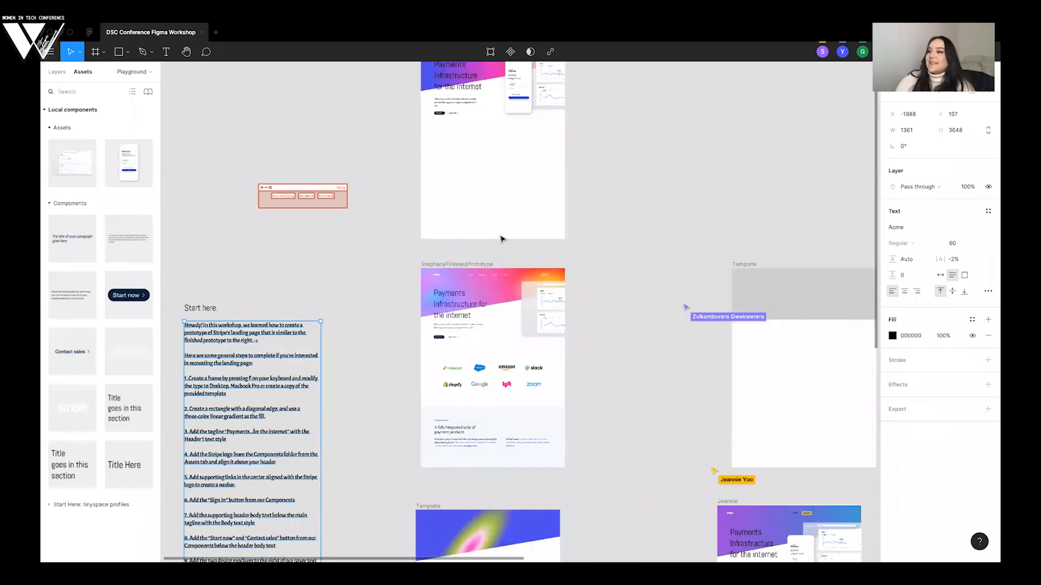
pyautogui.scroll(2, 562, 217)
pyautogui.hscroll(1, 562, 217)
pyautogui.hscroll(6, 562, 217)
pyautogui.scroll(-1, 562, 217)
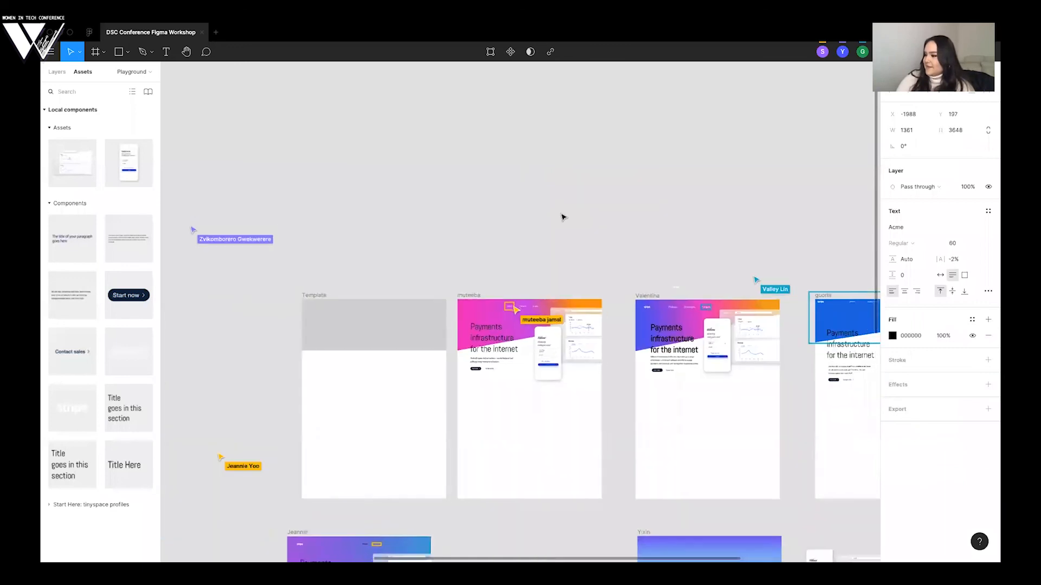
pyautogui.scroll(-3, 562, 217)
pyautogui.hscroll(2, 562, 217)
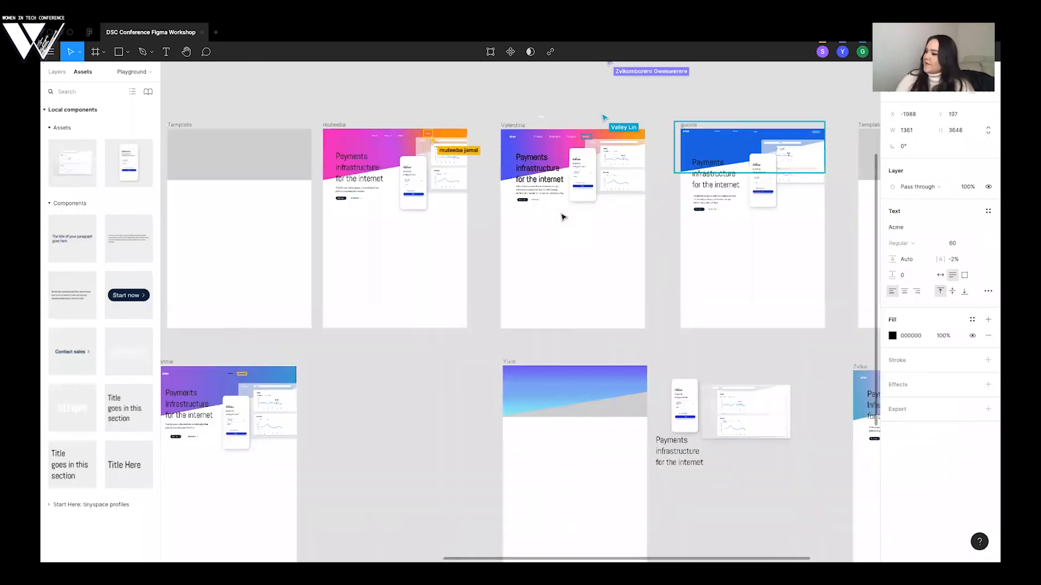
pyautogui.scroll(-1, 562, 217)
pyautogui.hscroll(1, 562, 217)
pyautogui.hscroll(2, 562, 217)
pyautogui.scroll(-1, 562, 217)
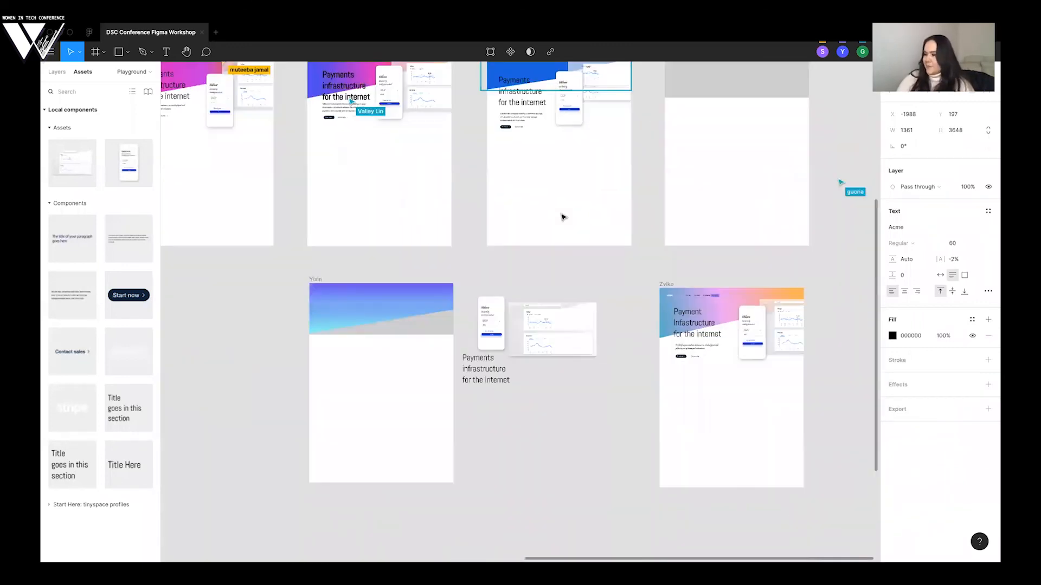
pyautogui.scroll(1, 562, 217)
pyautogui.hscroll(-1, 562, 217)
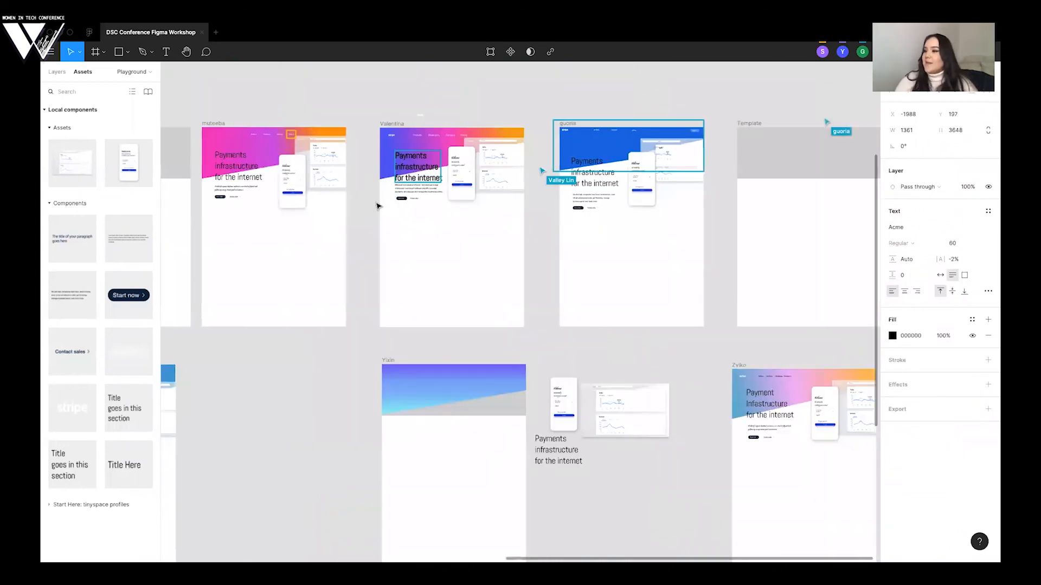
pyautogui.scroll(2, 378, 206)
pyautogui.hscroll(-3, 377, 206)
pyautogui.scroll(-5, 377, 206)
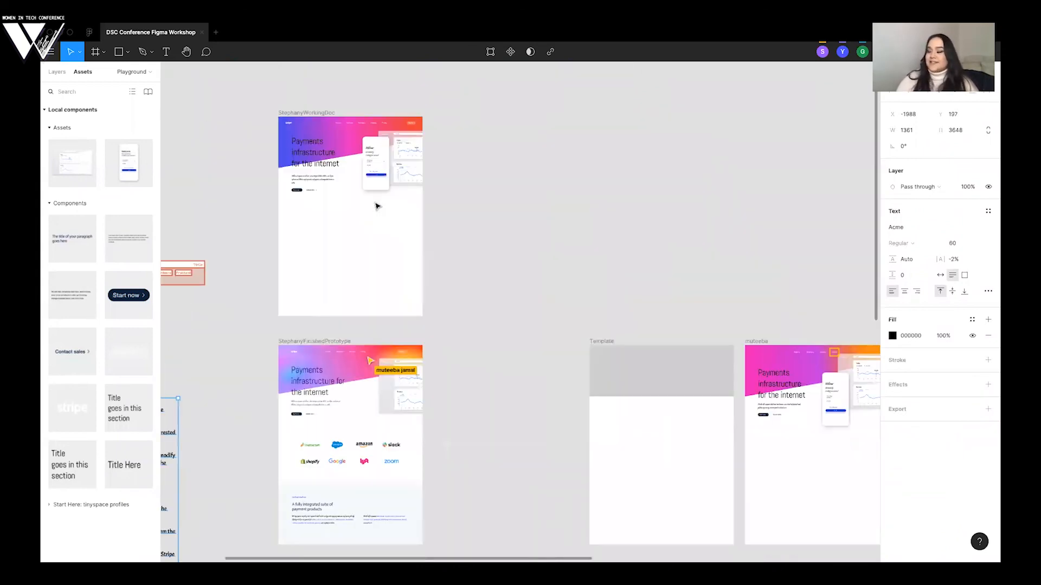